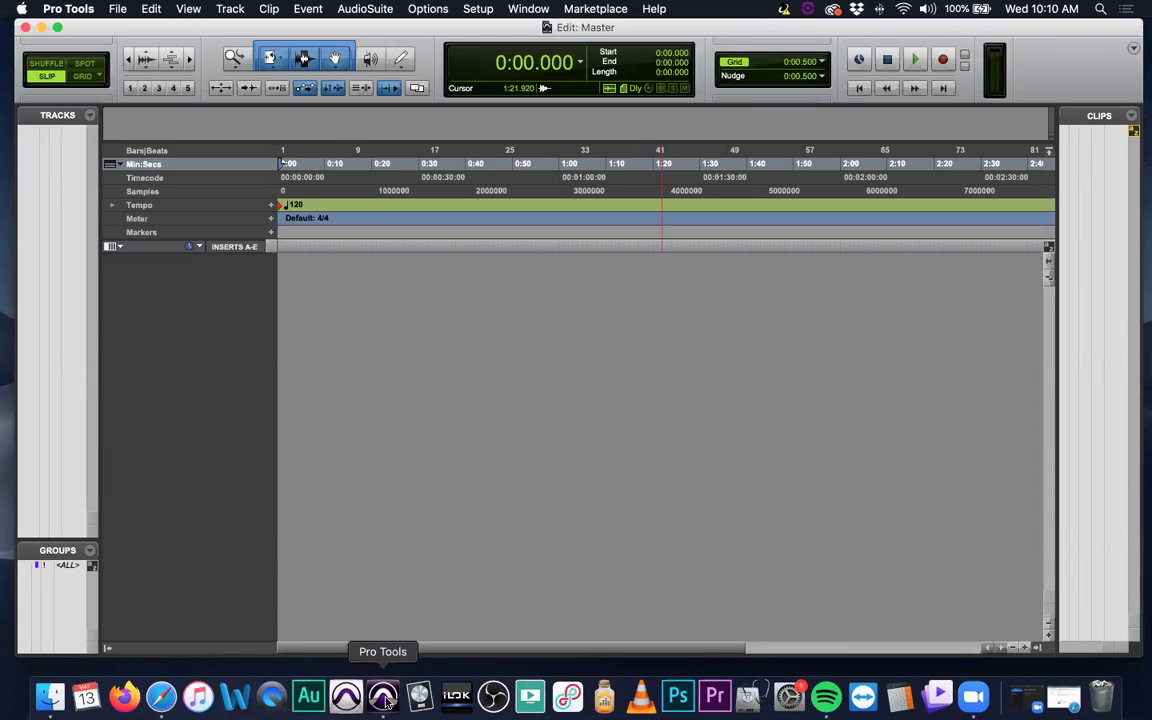
# Step: Open the recovered Master bak.001 session from the Master folder's Session File Backups and show the timeline from its start
pyautogui.click(50, 697)
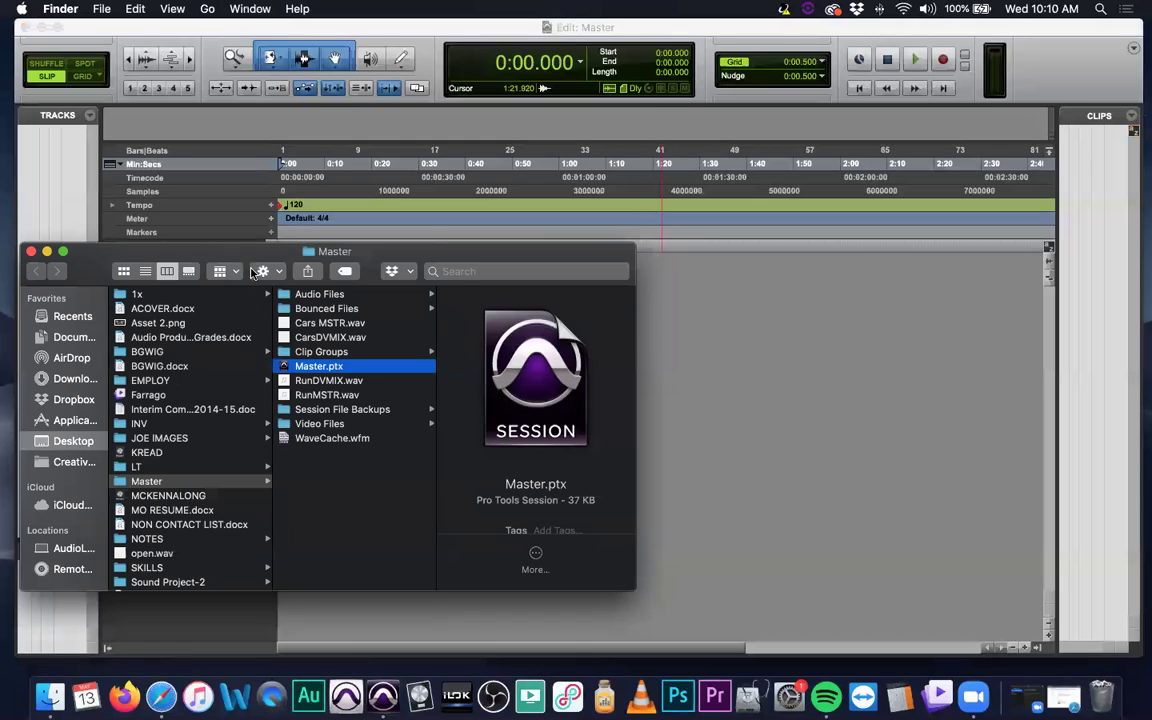
pyautogui.moveTo(350, 265); pyautogui.dragTo(389, 330)
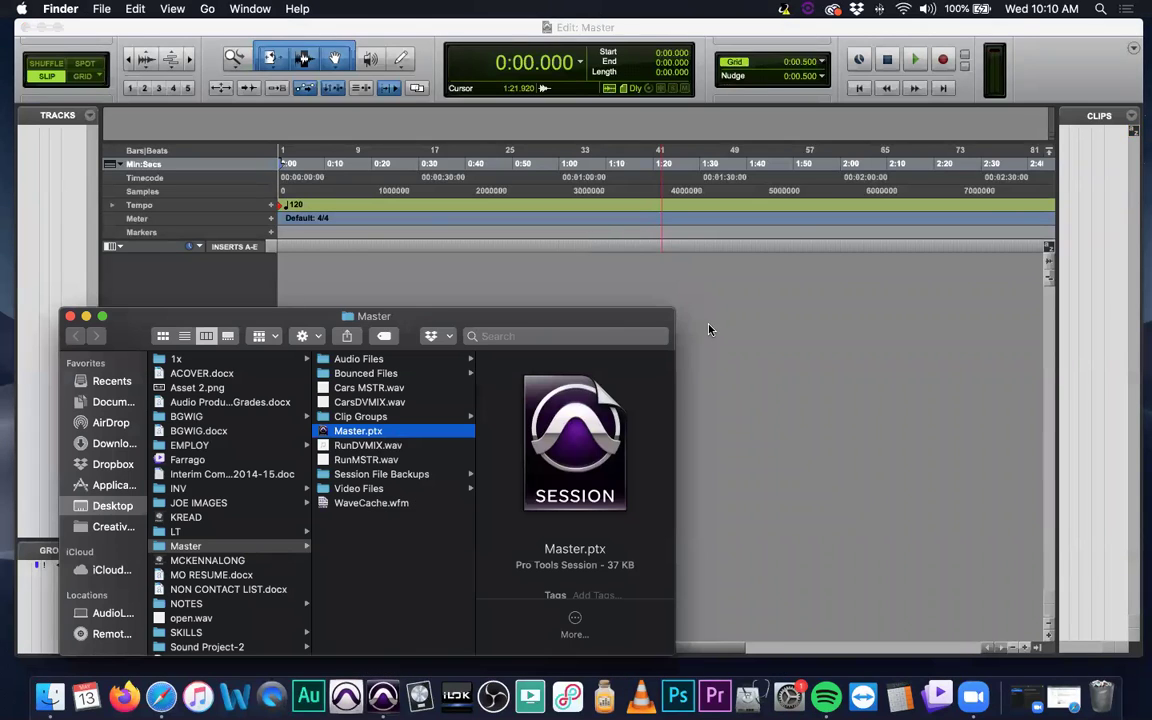
pyautogui.click(403, 476)
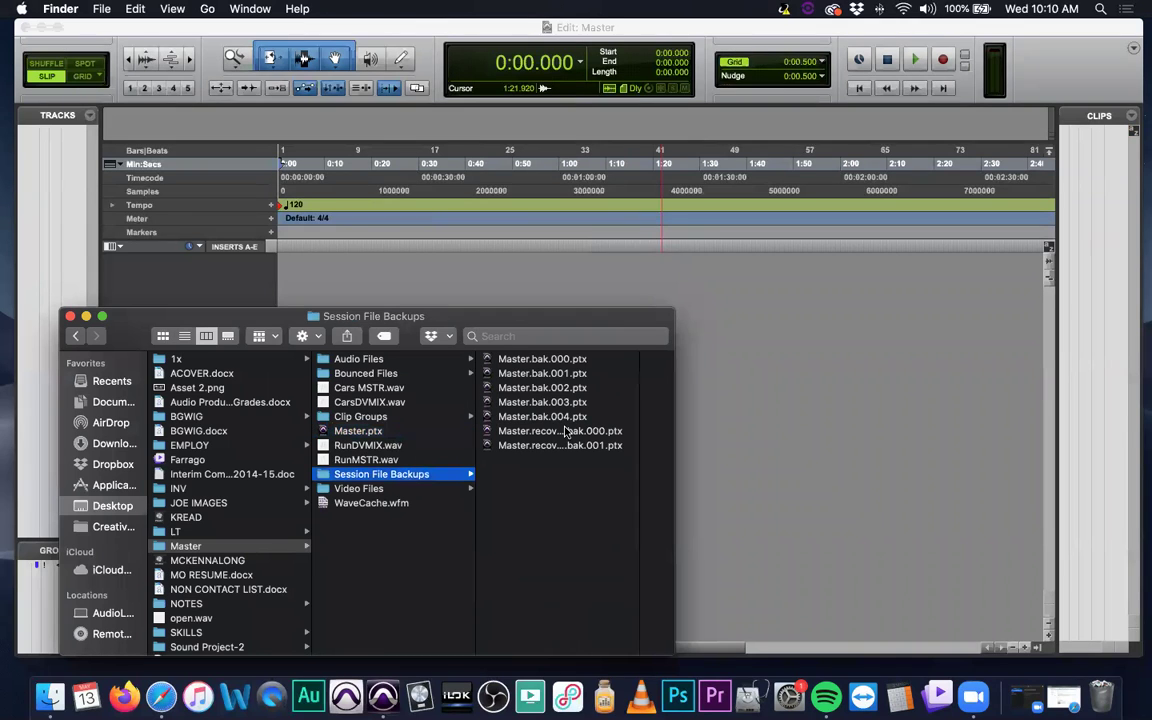
pyautogui.doubleClick(533, 446)
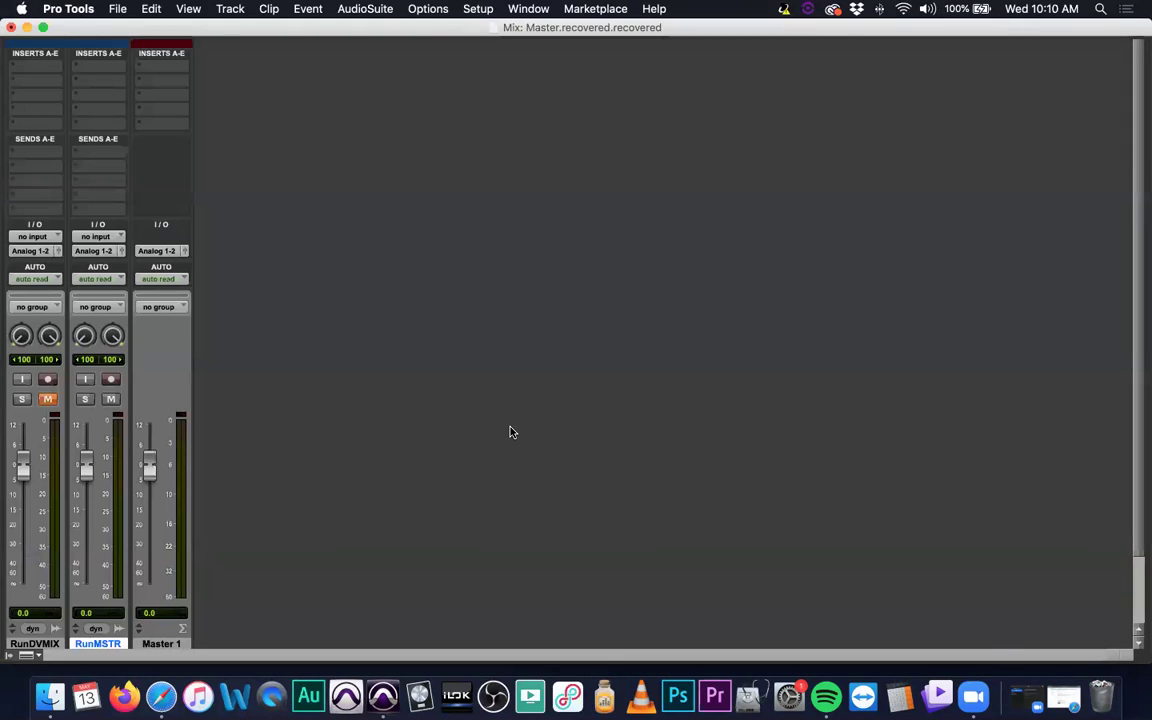
pyautogui.hscroll(-3, 532, 393)
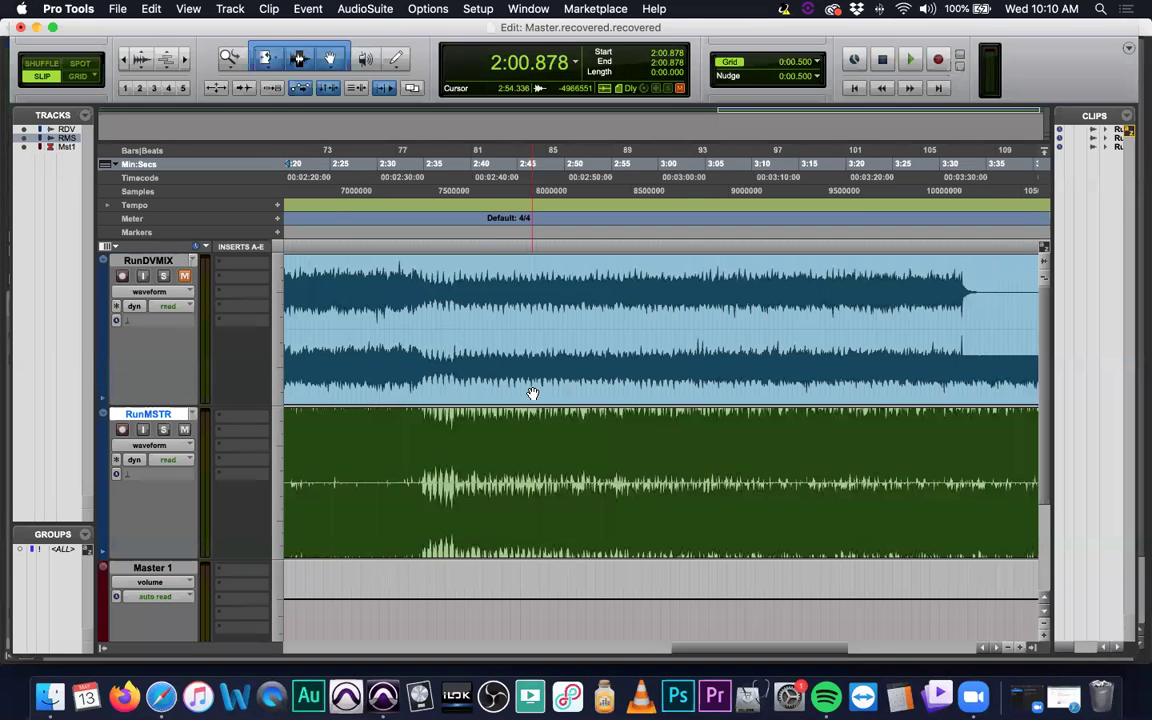
pyautogui.hscroll(-10, 532, 393)
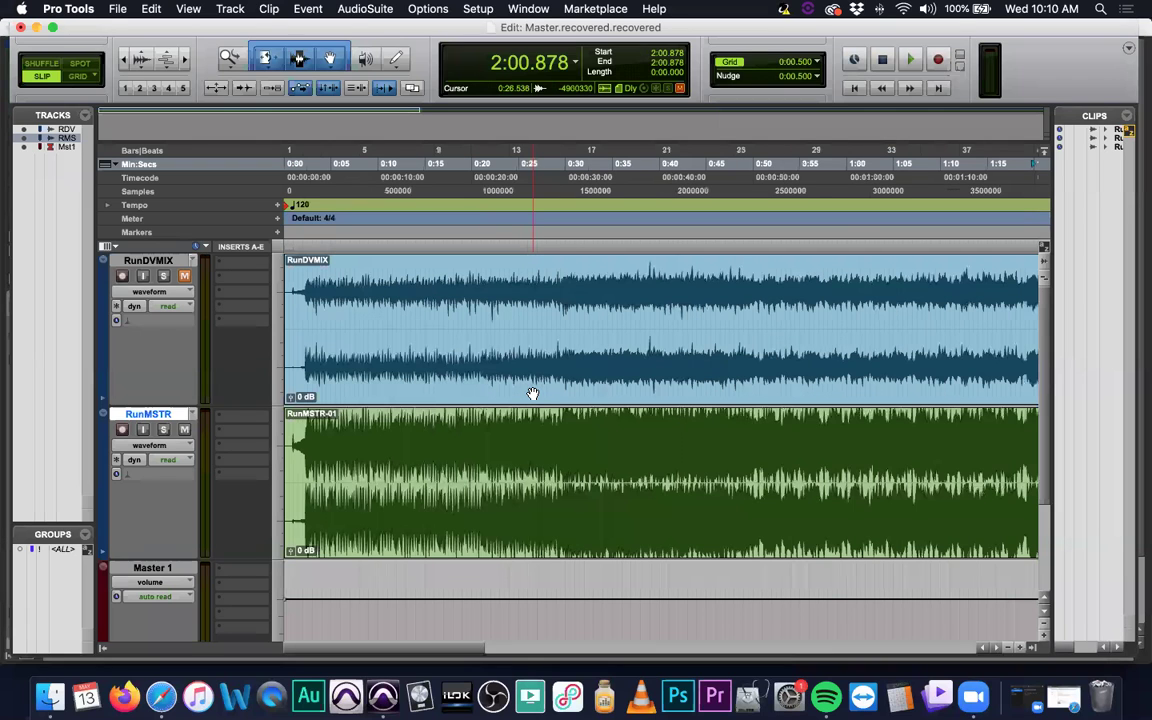
# Step: Select the RunDVMIX track and its whole clip, unmute the track and solo it
pyautogui.click(163, 259)
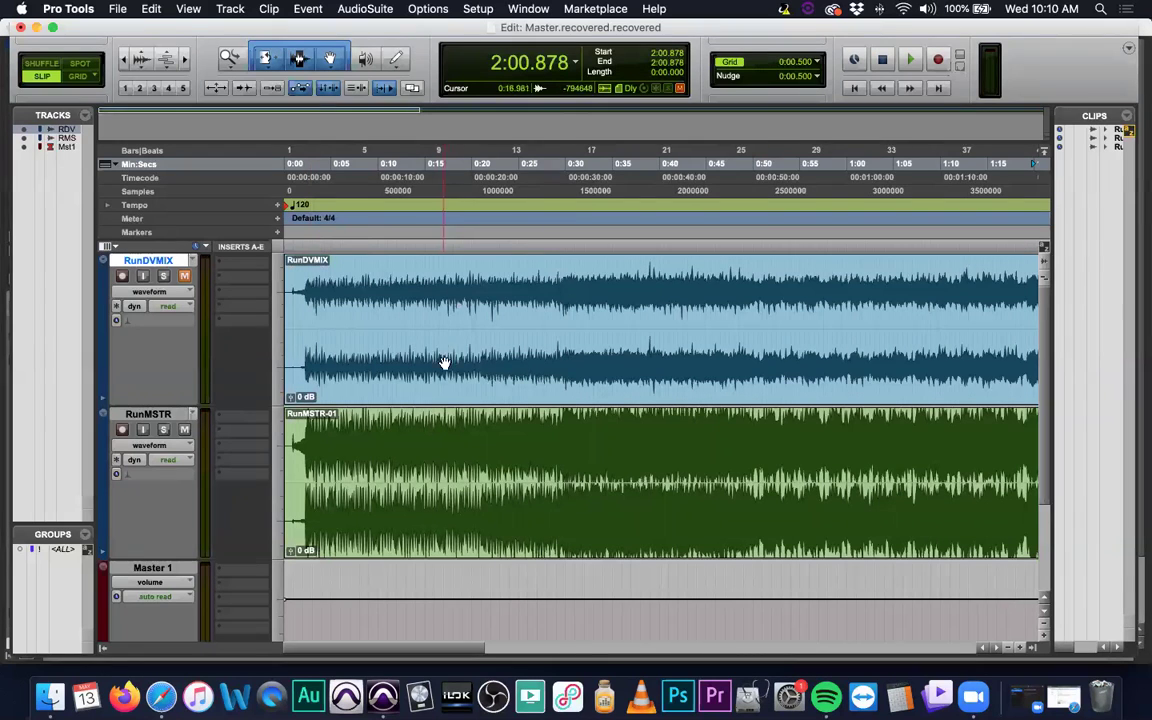
pyautogui.click(451, 390)
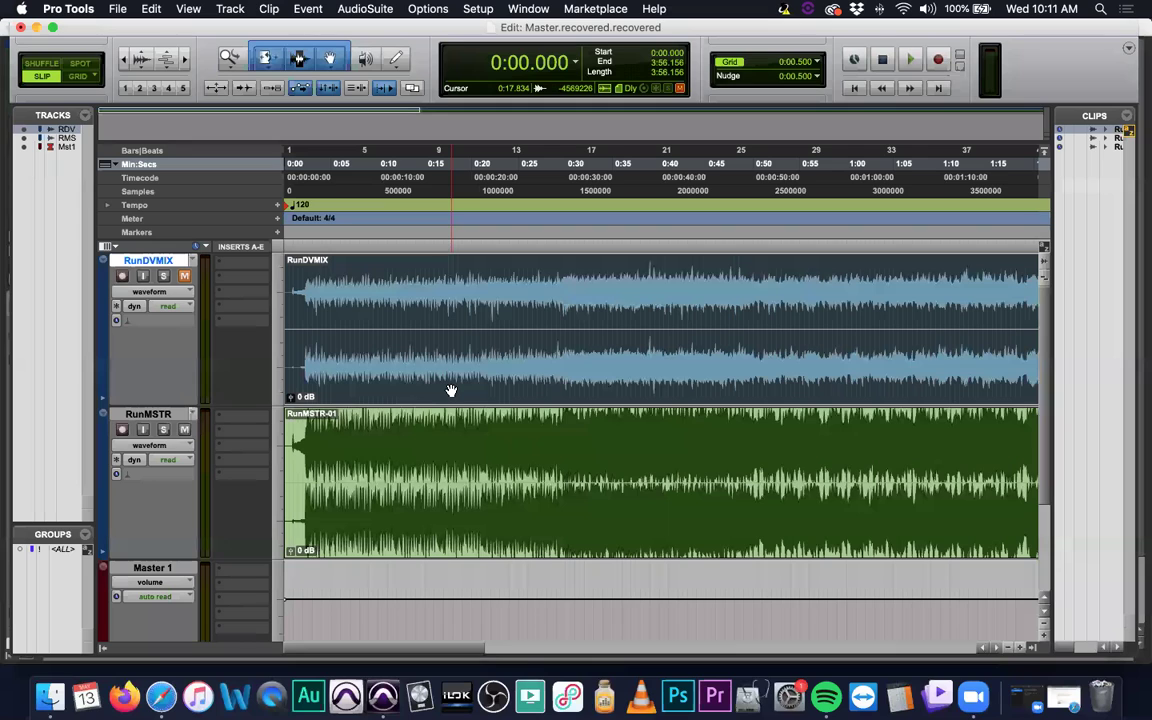
pyautogui.click(184, 276)
pyautogui.click(163, 276)
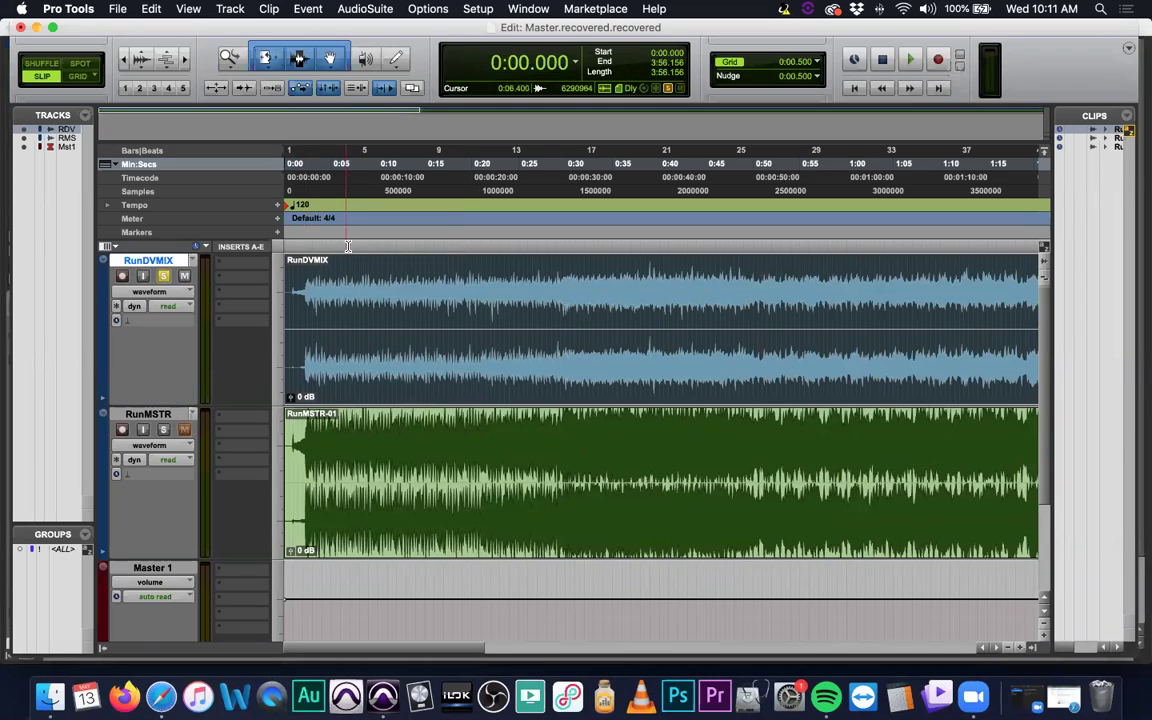
# Step: Place the playback cursor at about 0:06.8 and play RunDVMIX with the Mix window shown to check its levels
pyautogui.click(346, 246)
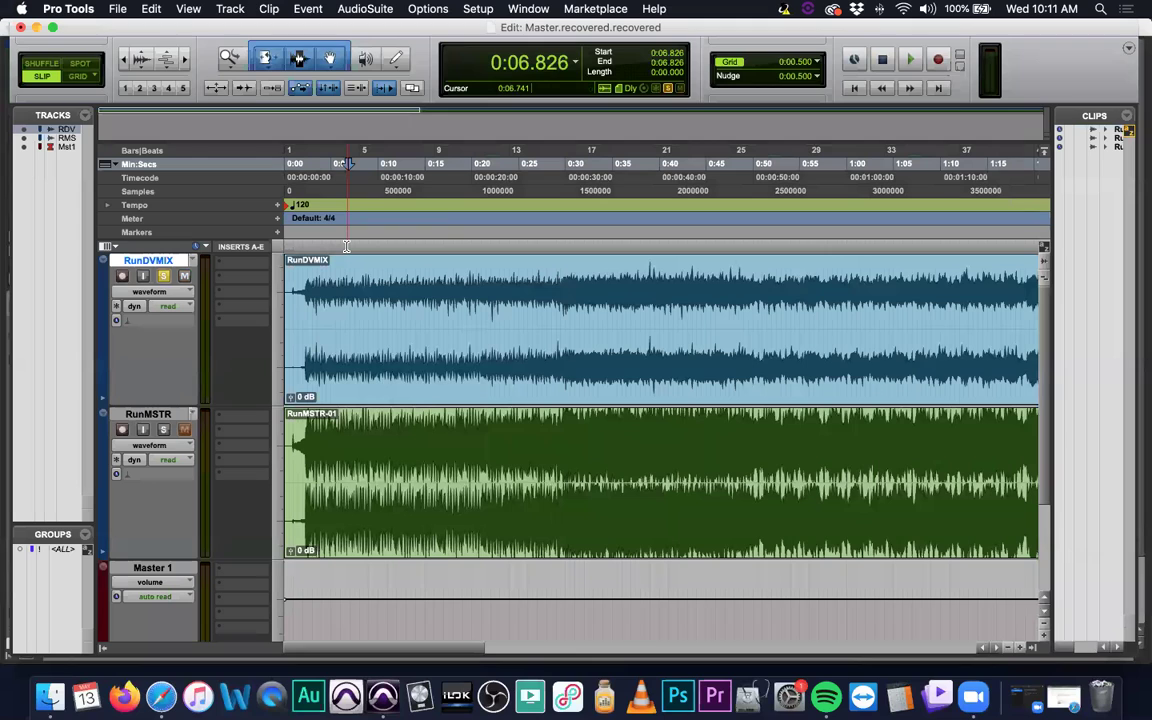
pyautogui.press('super+equal')
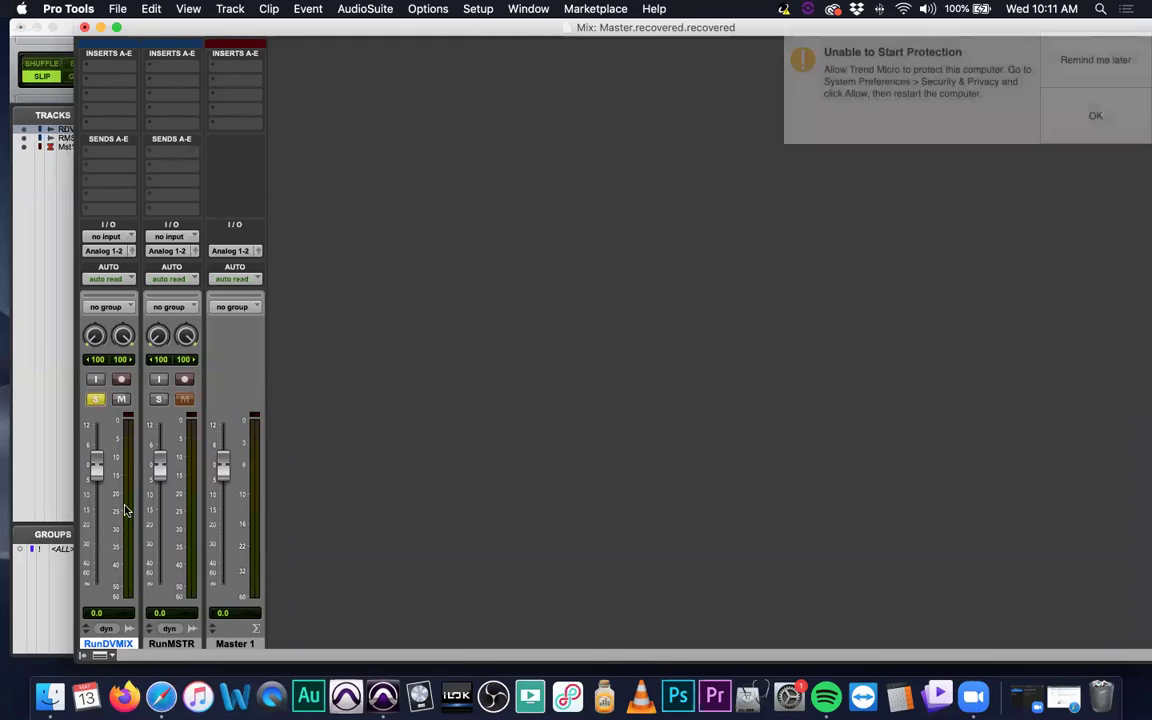
pyautogui.press('space')
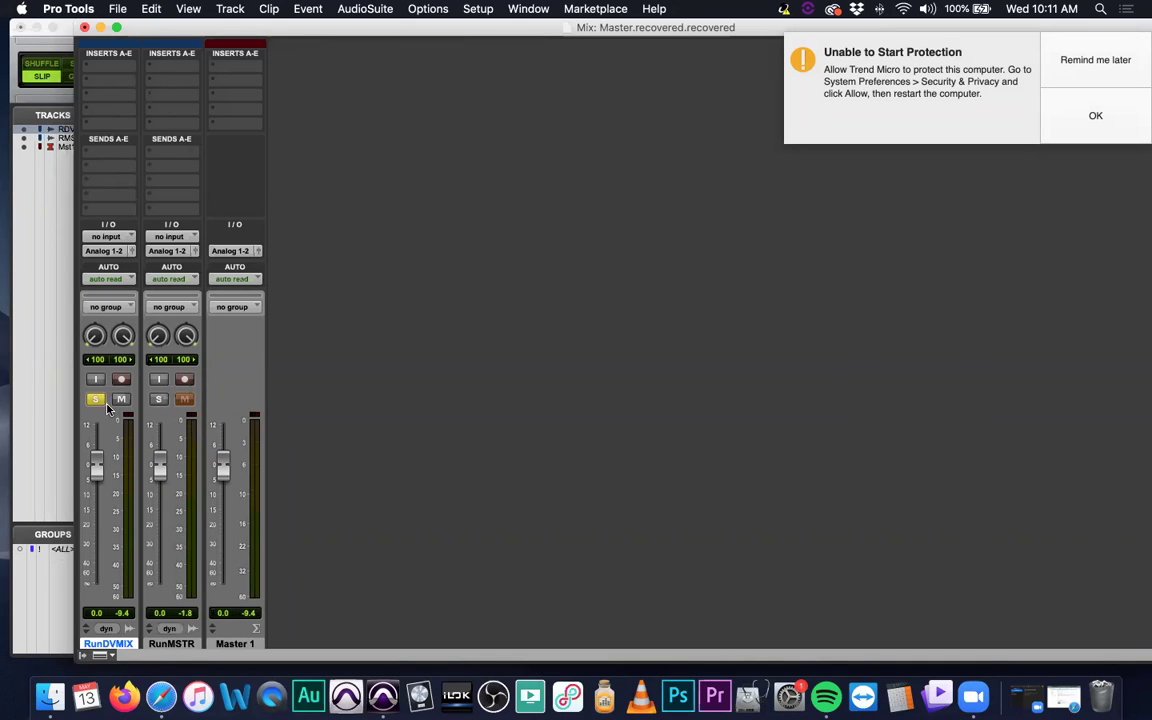
# Step: Show the track list in the Mix window, hide the RunMSTR track and dismiss the Trend Micro notification
pyautogui.click(83, 655)
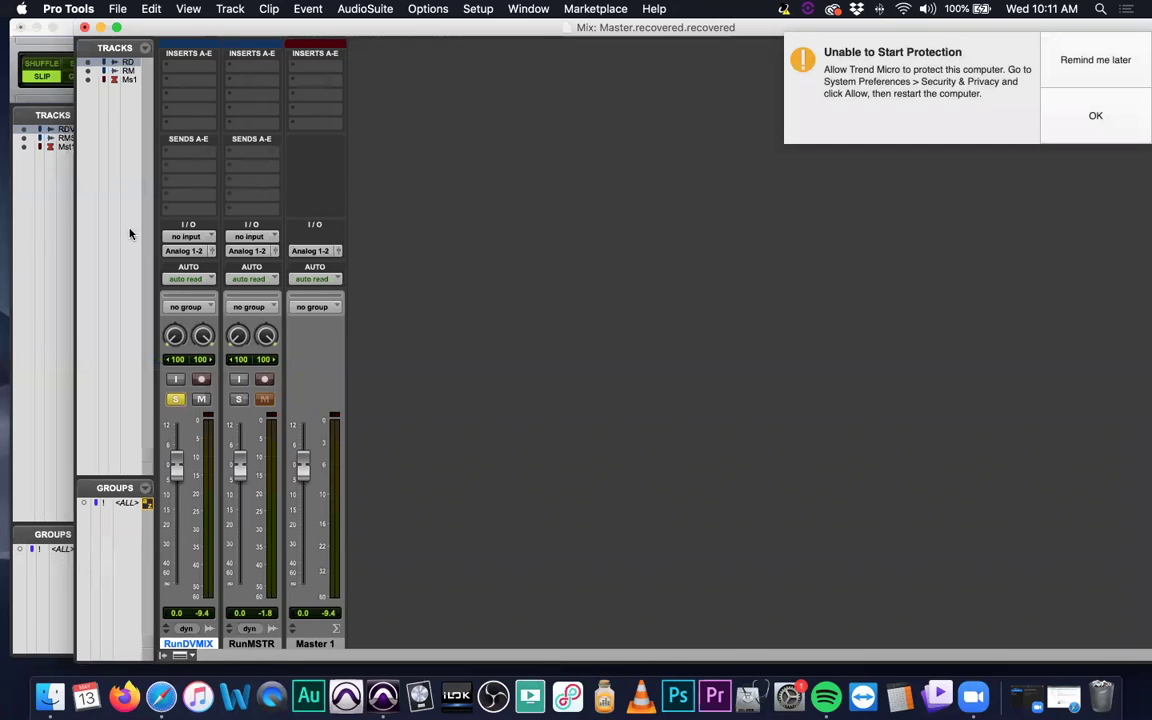
pyautogui.click(86, 71)
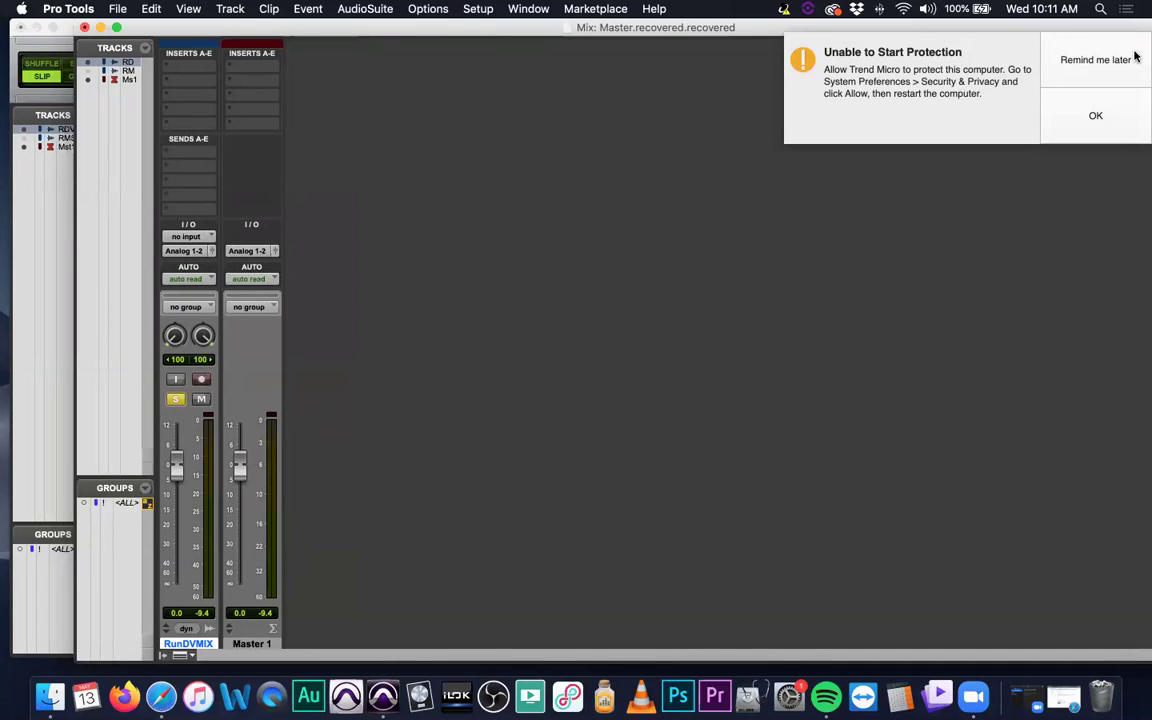
pyautogui.click(1022, 50)
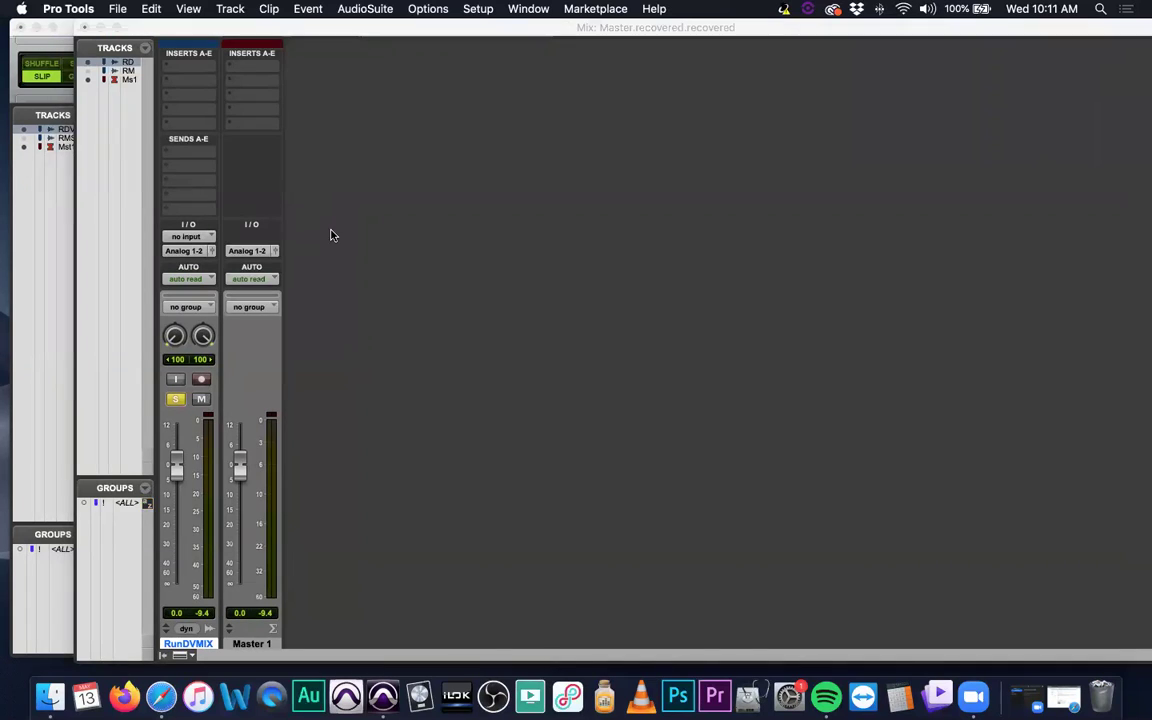
# Step: Play the soloed mix with the Mix window active and lower the computer's output volume
pyautogui.click(296, 327)
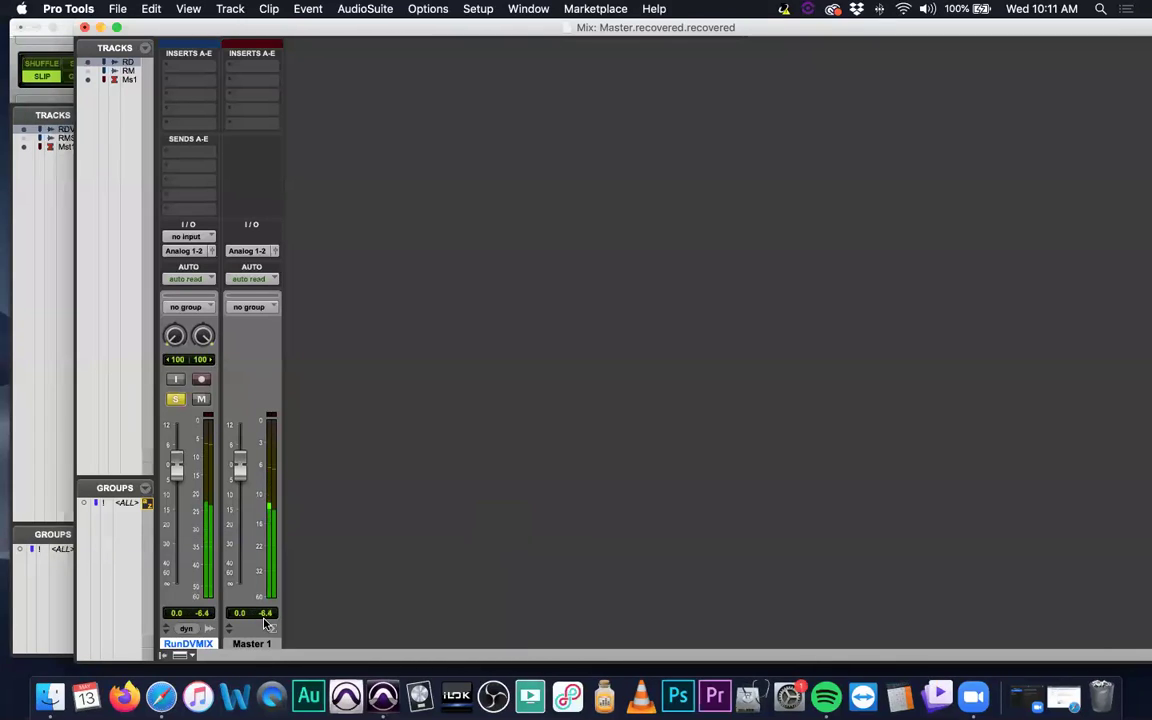
pyautogui.press('XF86AudioLowerVolume')
pyautogui.press('XF86AudioLowerVolume')
pyautogui.press('XF86AudioLowerVolume')
pyautogui.press('XF86AudioLowerVolume')
pyautogui.press('XF86AudioLowerVolume')
pyautogui.press('XF86AudioLowerVolume')
pyautogui.press('XF86AudioLowerVolume')
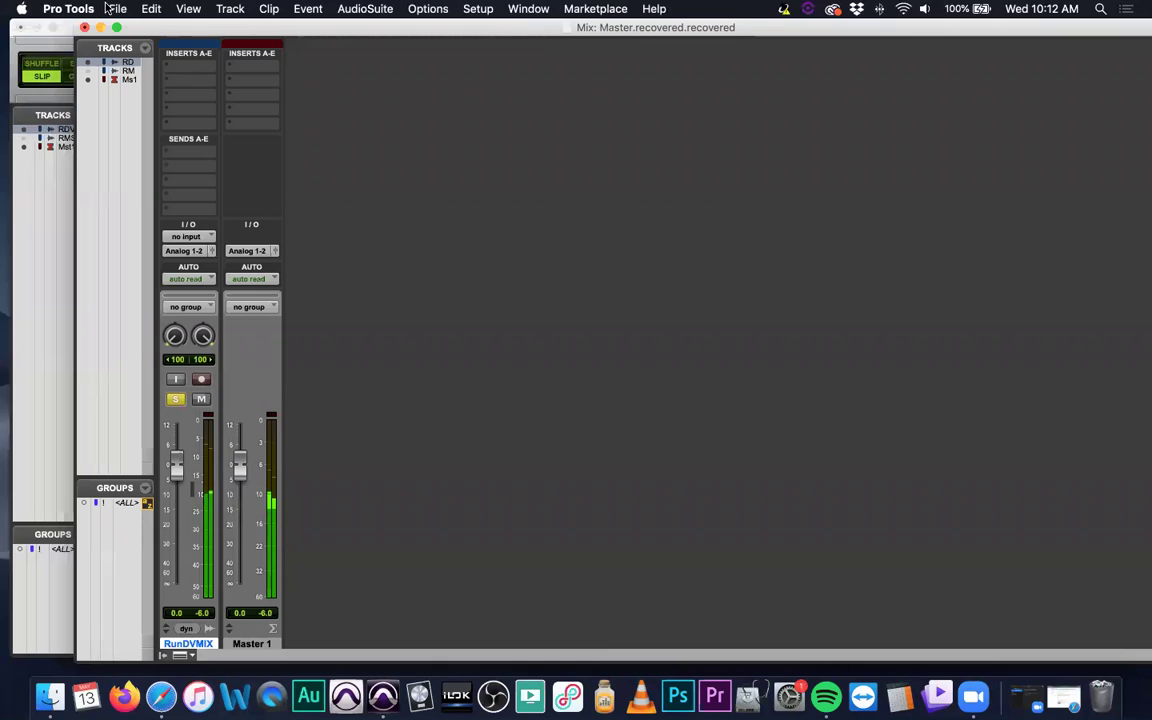
# Step: Set the master meter type to Digital VU in the metering preferences and briefly play the mix to compare the meters
pyautogui.click(63, 8)
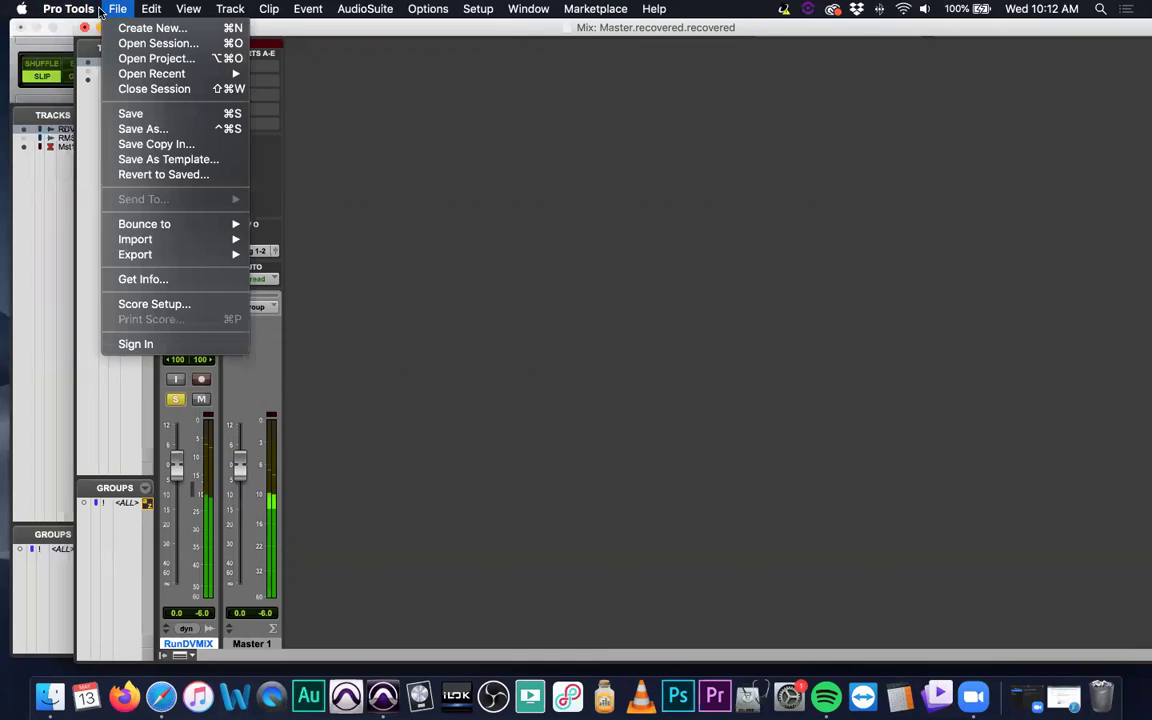
pyautogui.click(391, 211)
pyautogui.click(40, 8)
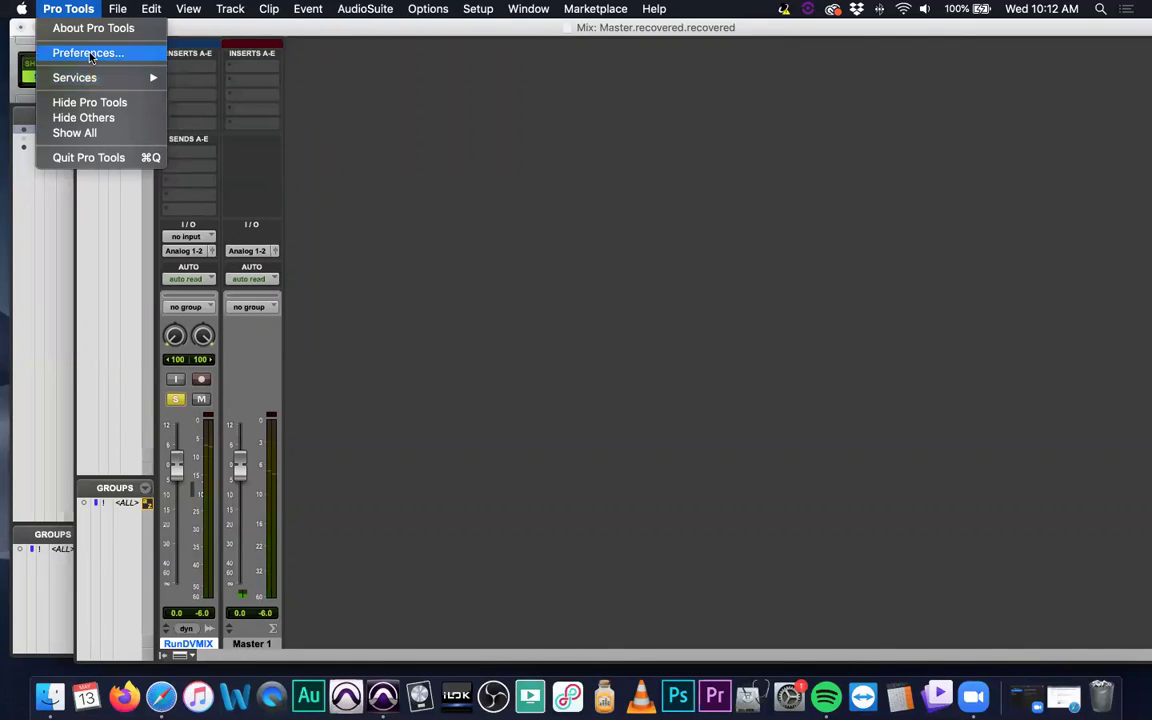
pyautogui.click(100, 51)
pyautogui.click(538, 69)
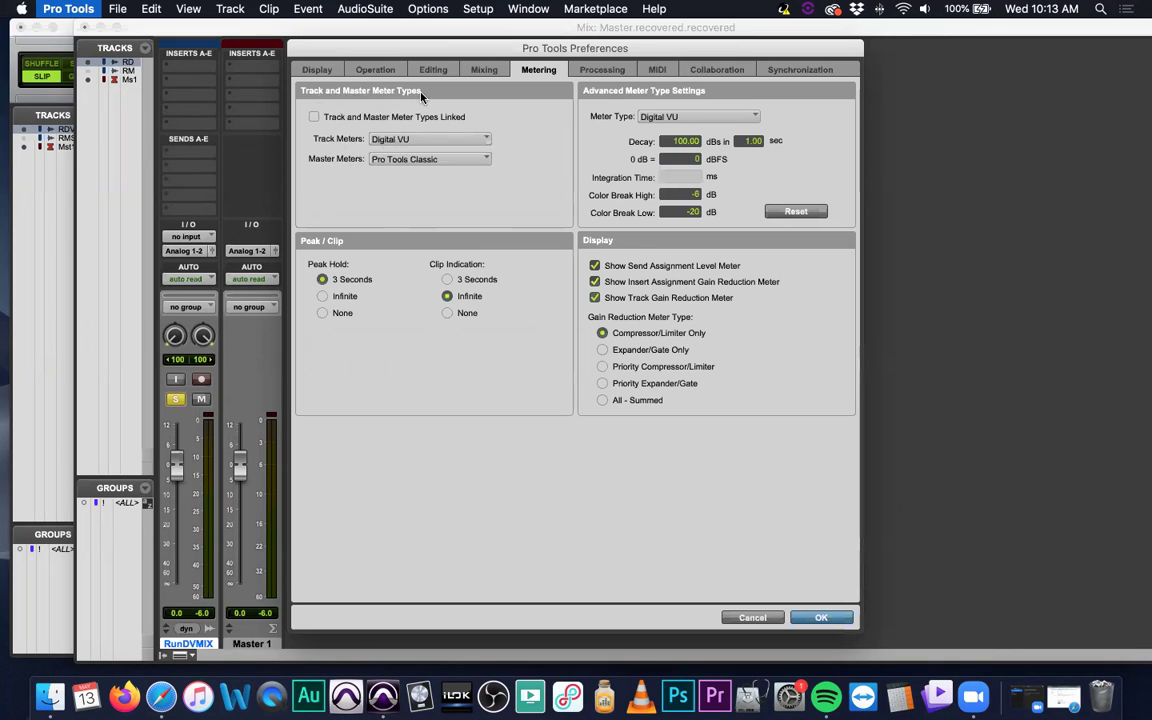
pyautogui.moveTo(418, 58); pyautogui.dragTo(498, 61)
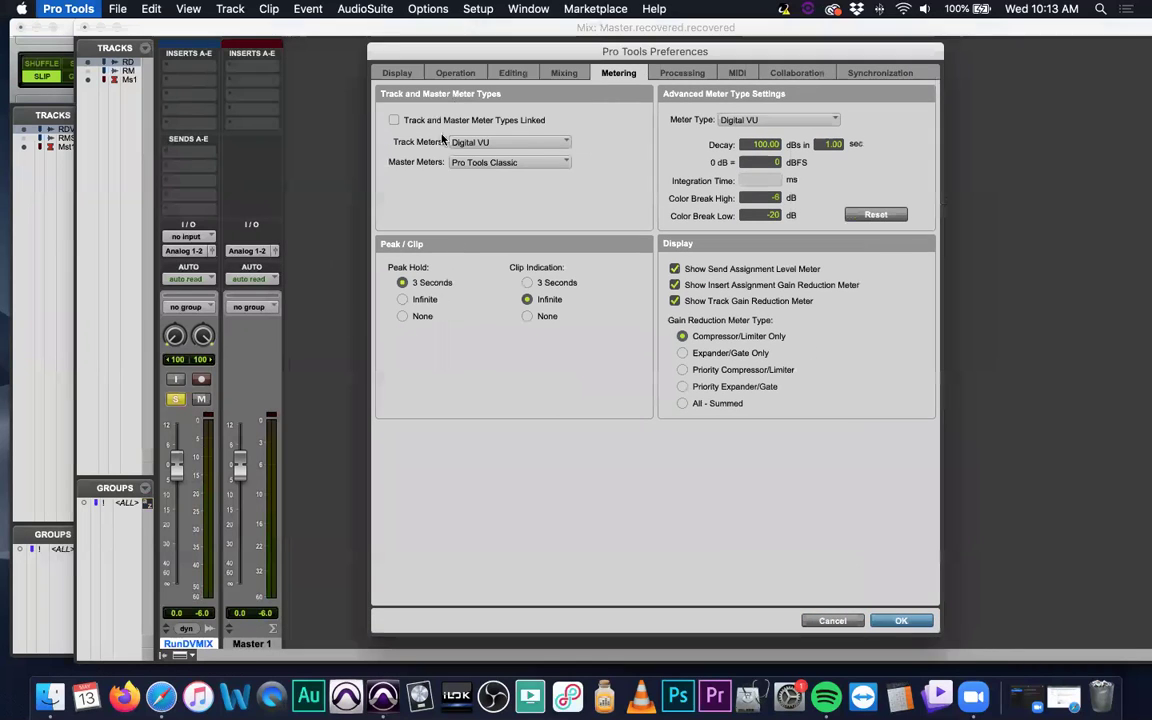
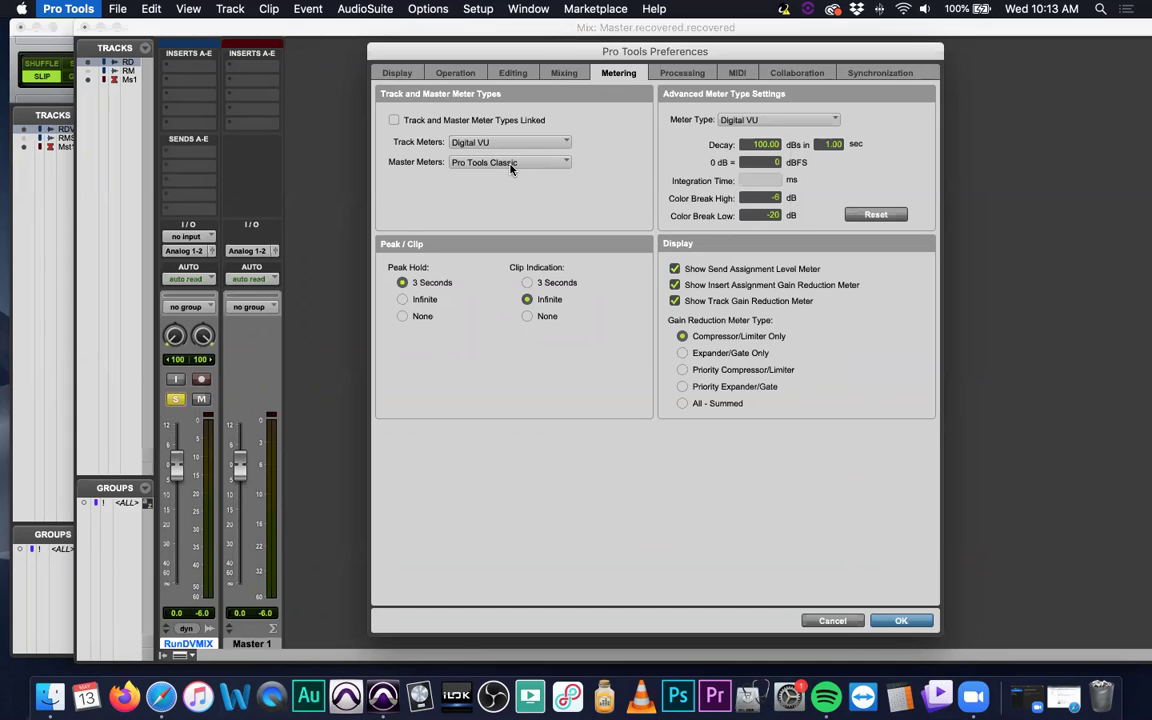
pyautogui.click(510, 163)
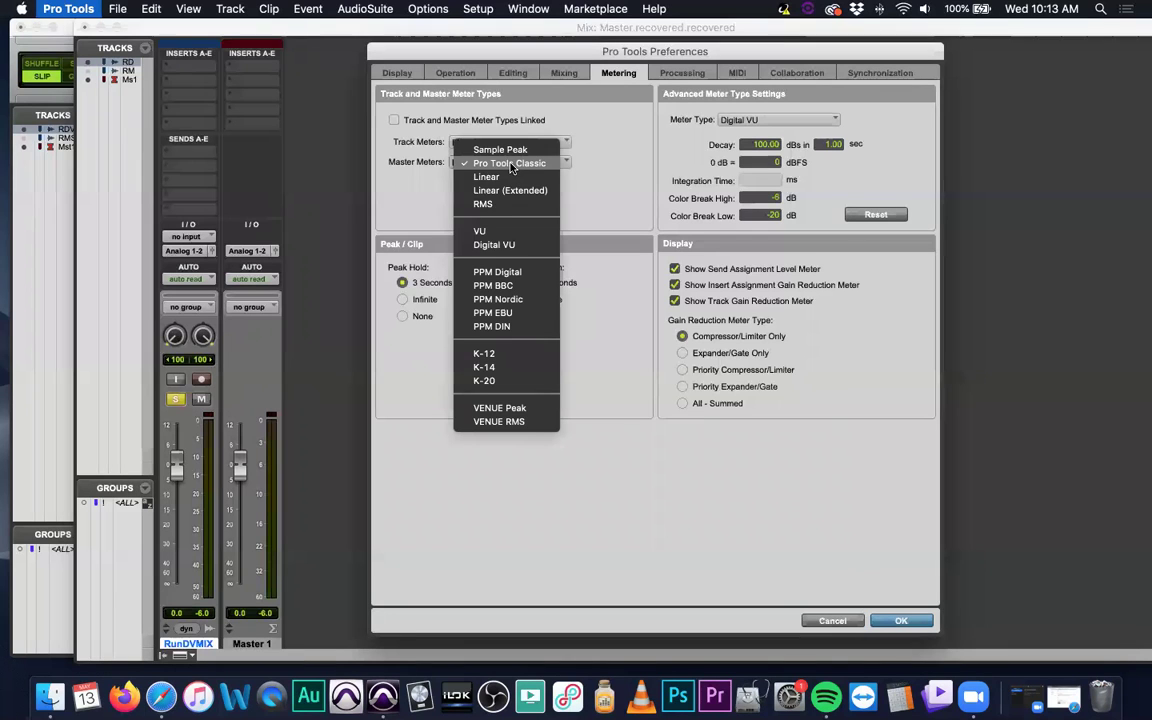
pyautogui.click(515, 244)
pyautogui.moveTo(578, 58); pyautogui.dragTo(507, 49)
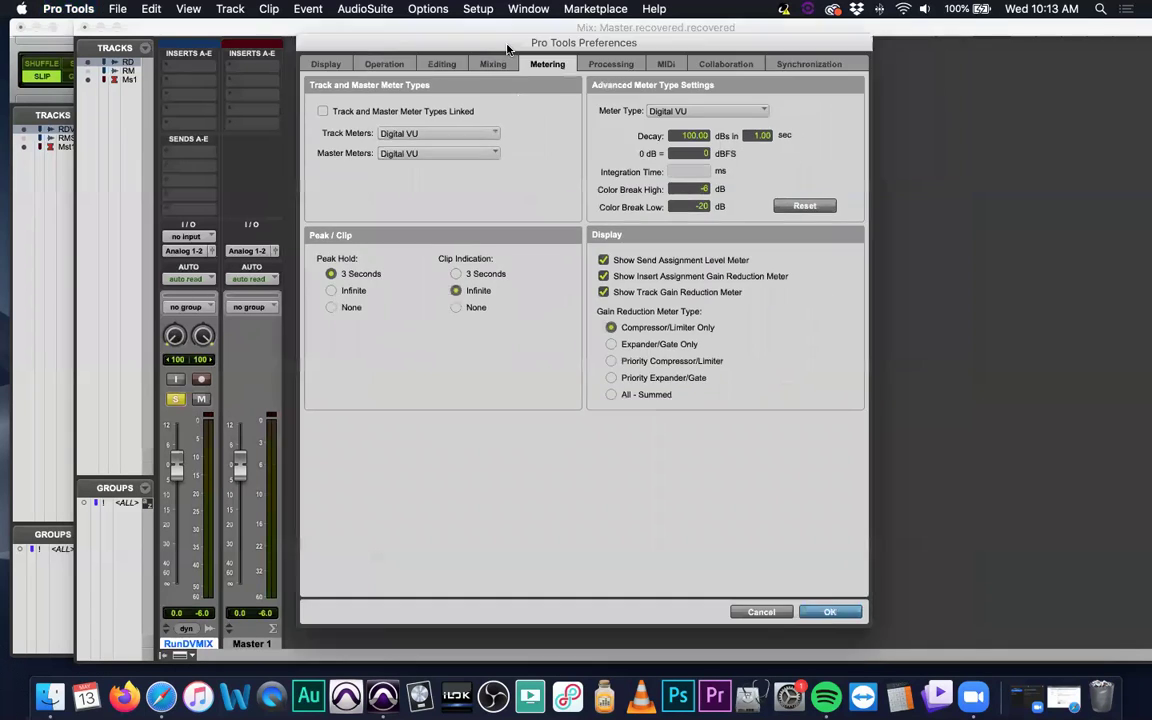
pyautogui.click(781, 616)
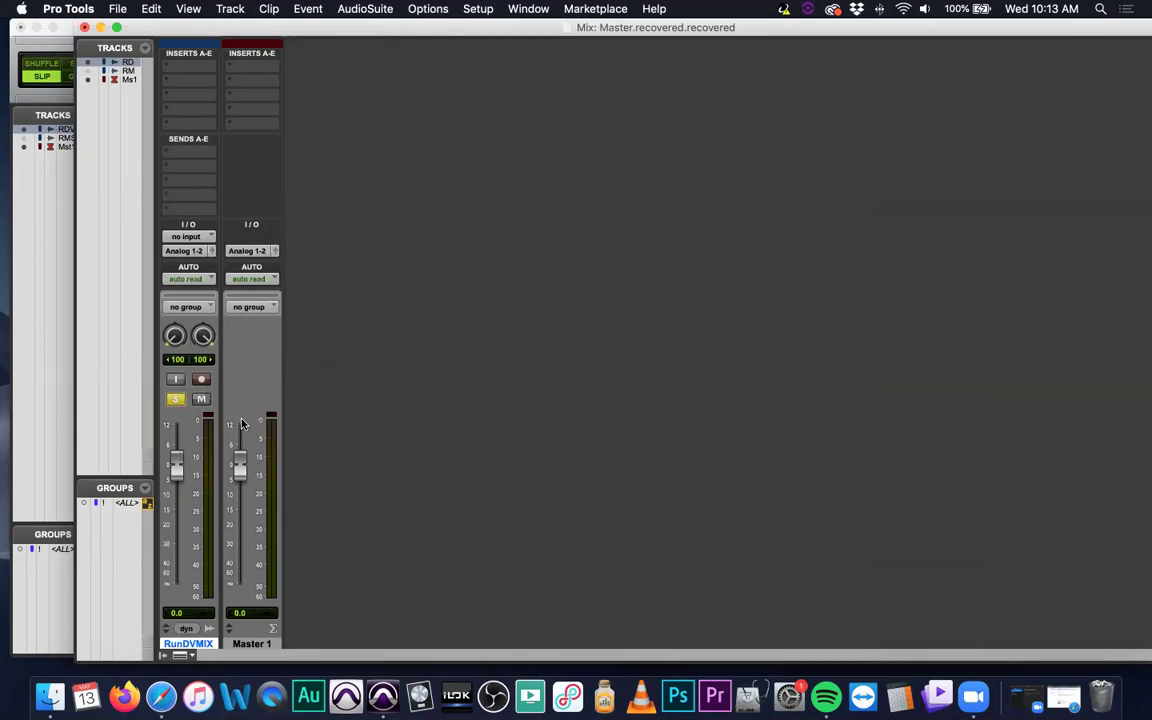
pyautogui.press('space')
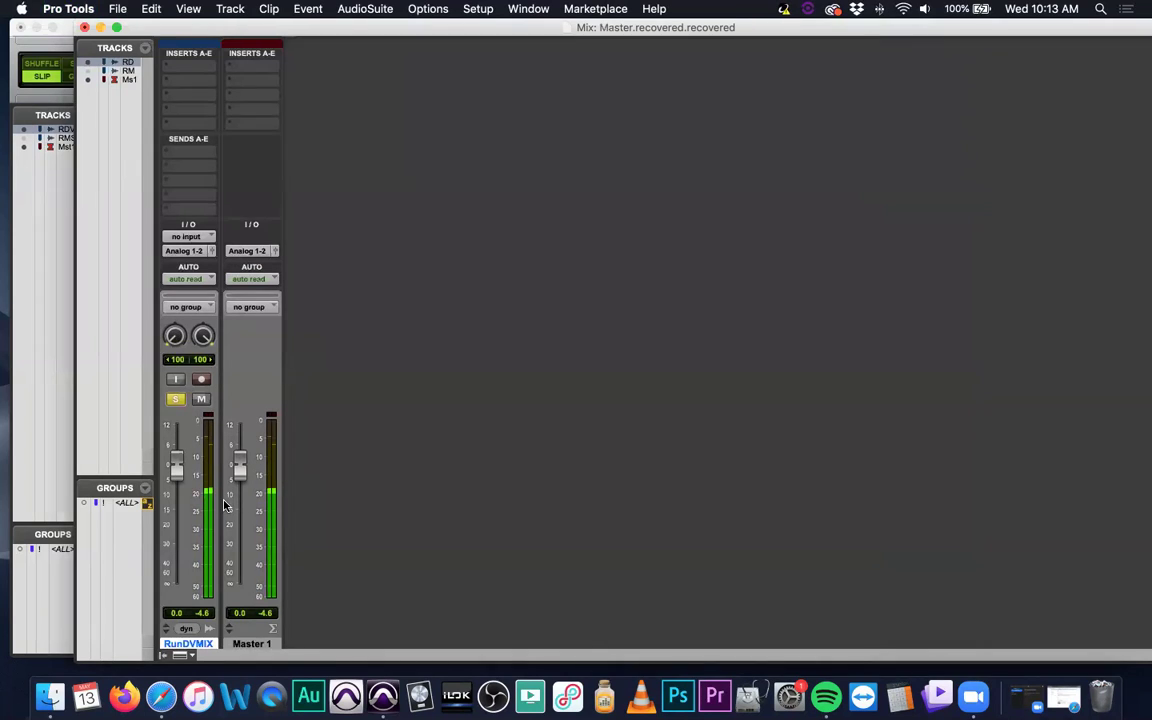
pyautogui.press('space')
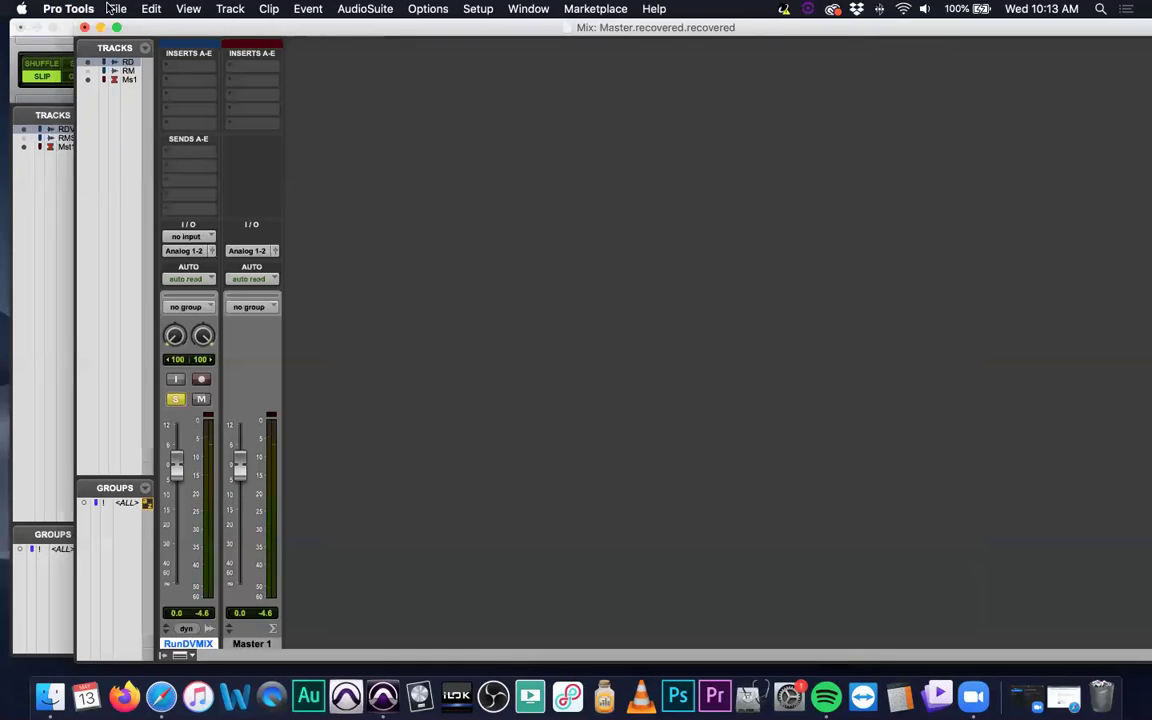
# Step: Set the master meter type to Pro Tools Classic in the metering preferences
pyautogui.click(70, 9)
pyautogui.click(88, 52)
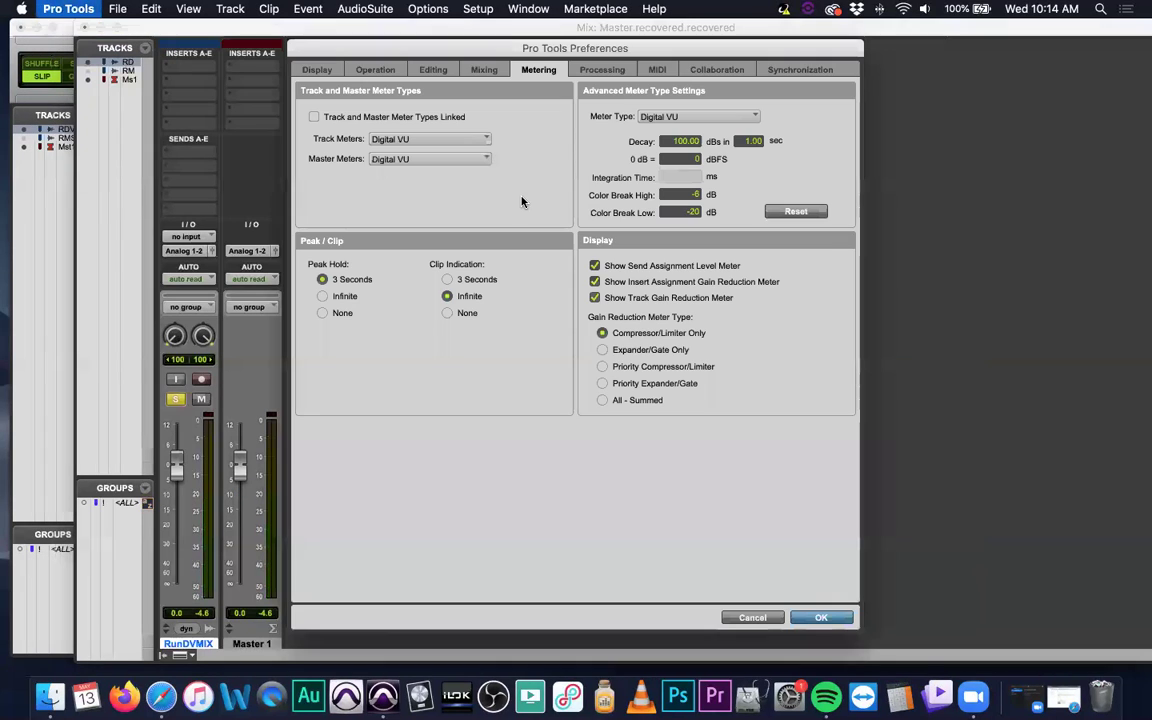
pyautogui.click(436, 162)
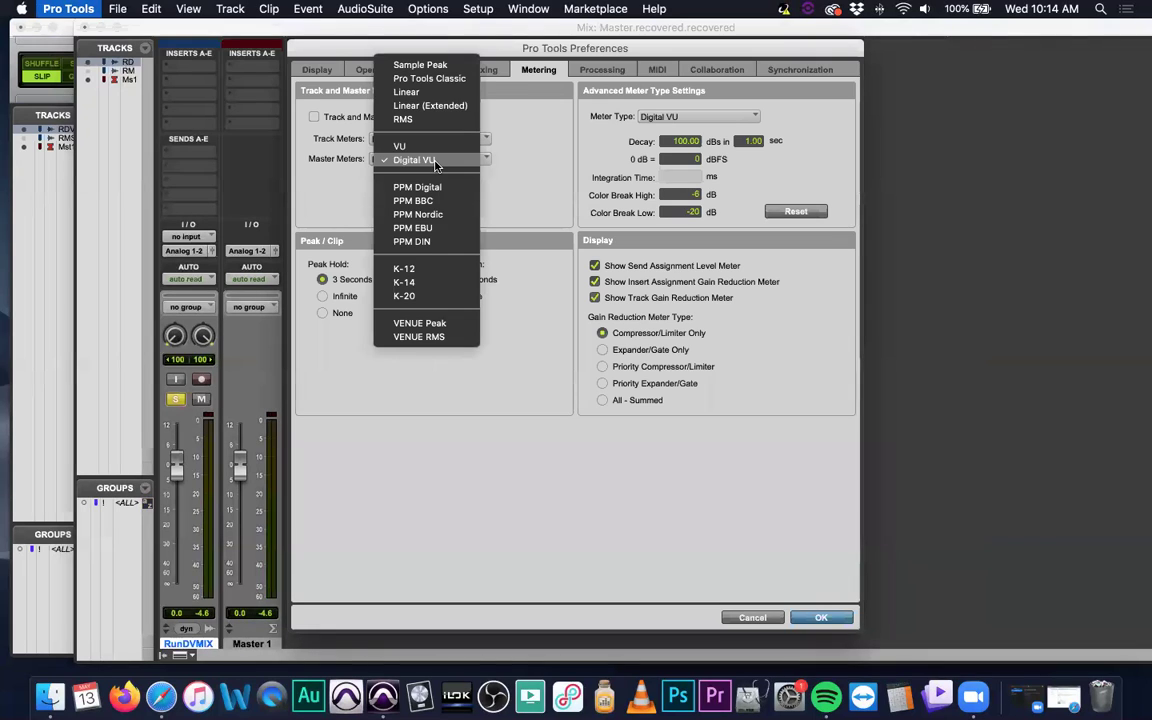
pyautogui.click(441, 80)
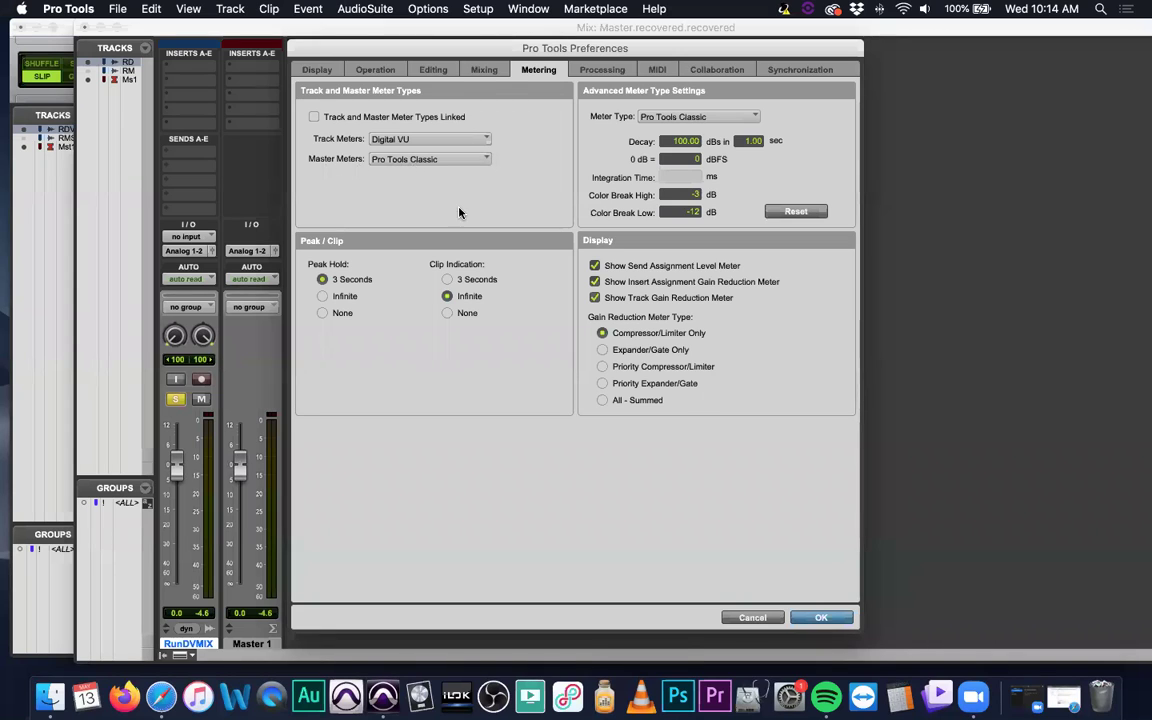
pyautogui.click(814, 617)
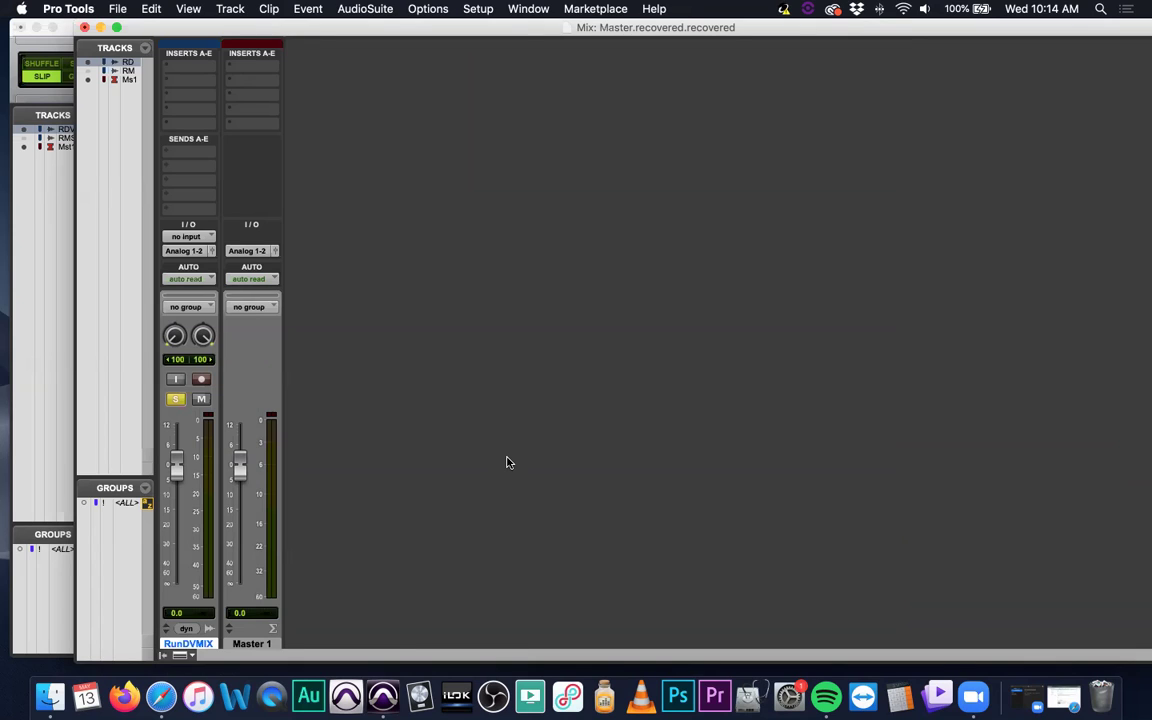
# Step: Turn off solo on the RunDVMIX track and shift the Mix window to uncover the Edit window's track controls
pyautogui.hotkey('shift', 's')
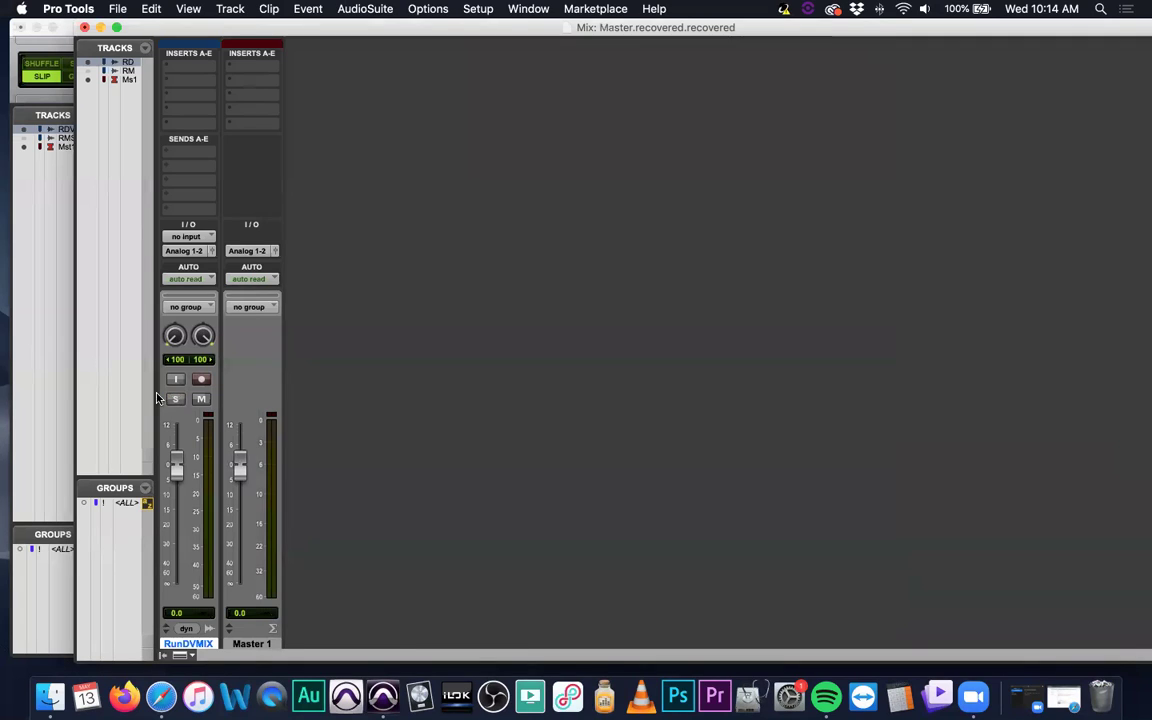
pyautogui.moveTo(226, 31); pyautogui.dragTo(393, 24)
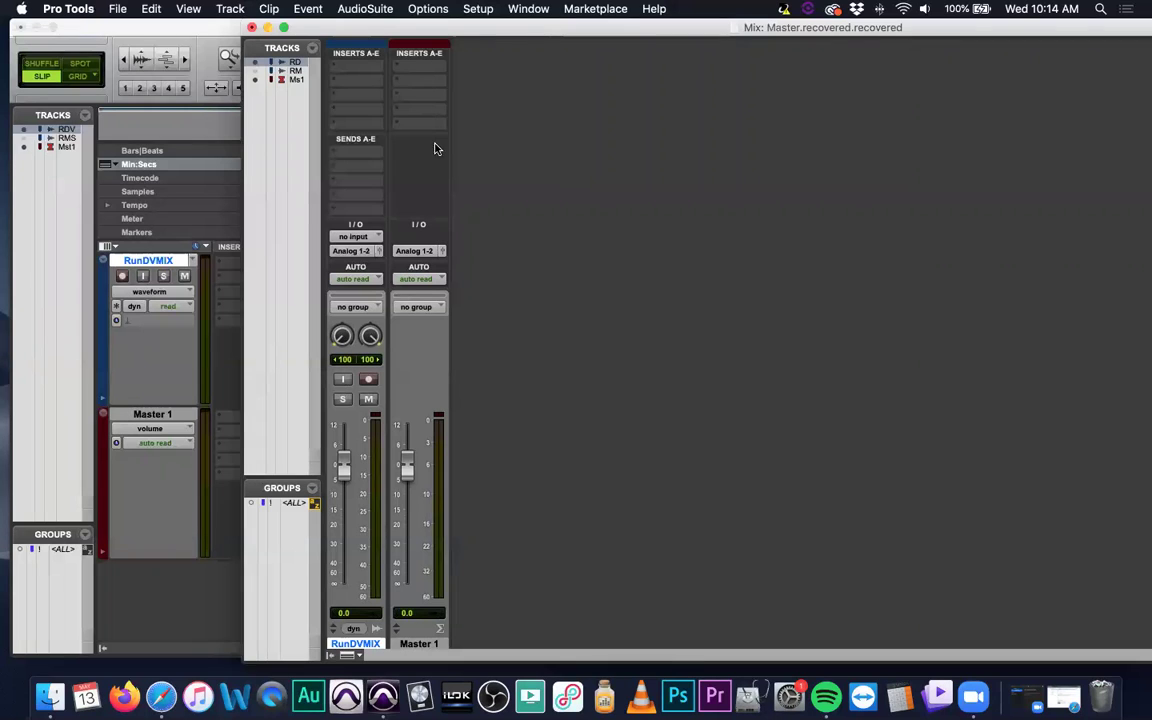
# Step: Insert the stereo EQ3 7-Band multichannel plug-in in Master 1's first insert slot and close its window
pyautogui.click(434, 68)
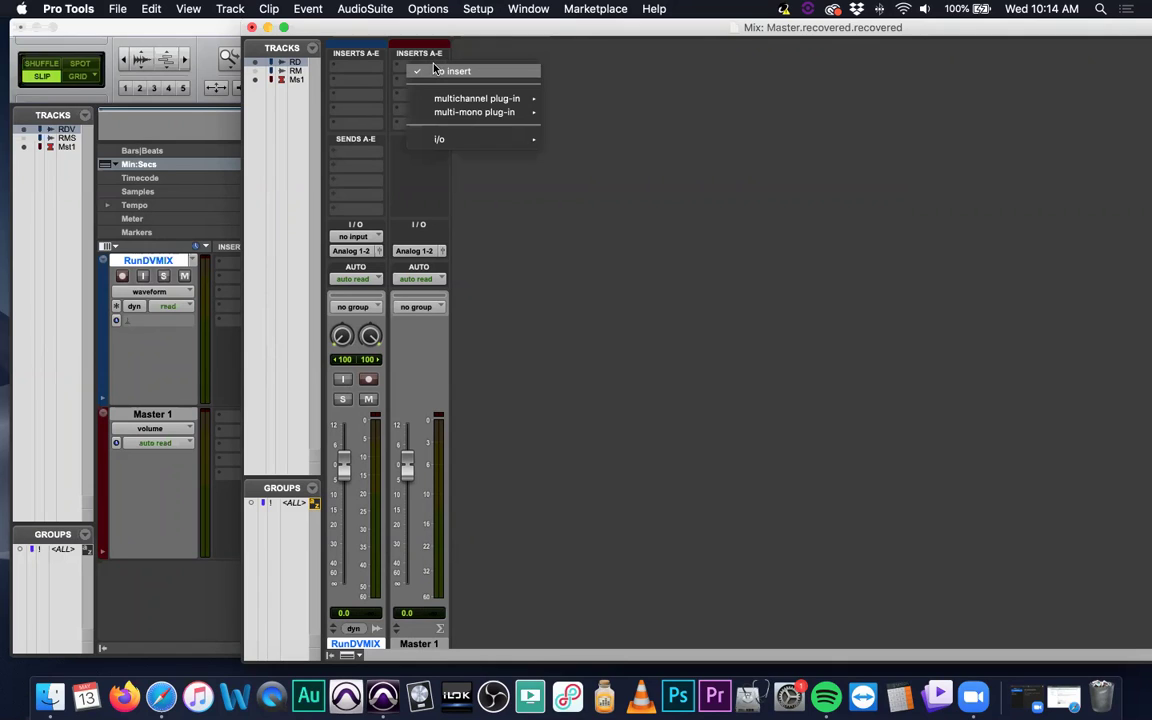
pyautogui.moveTo(476, 99)
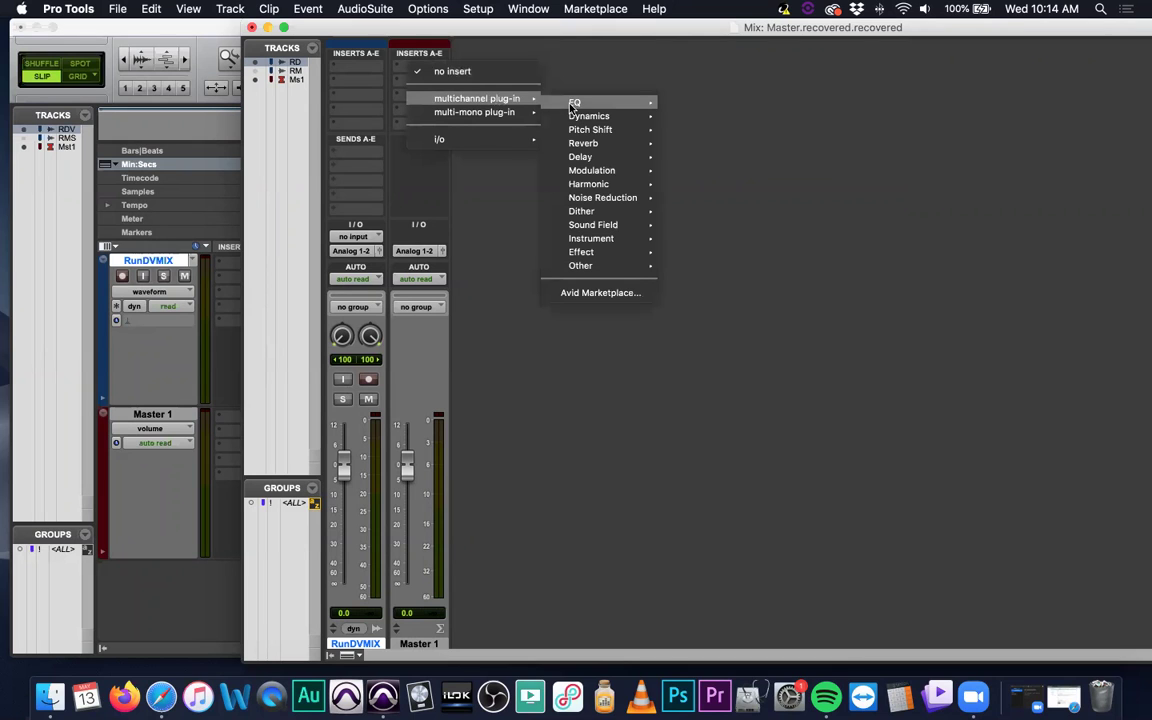
pyautogui.moveTo(580, 102)
pyautogui.click(720, 143)
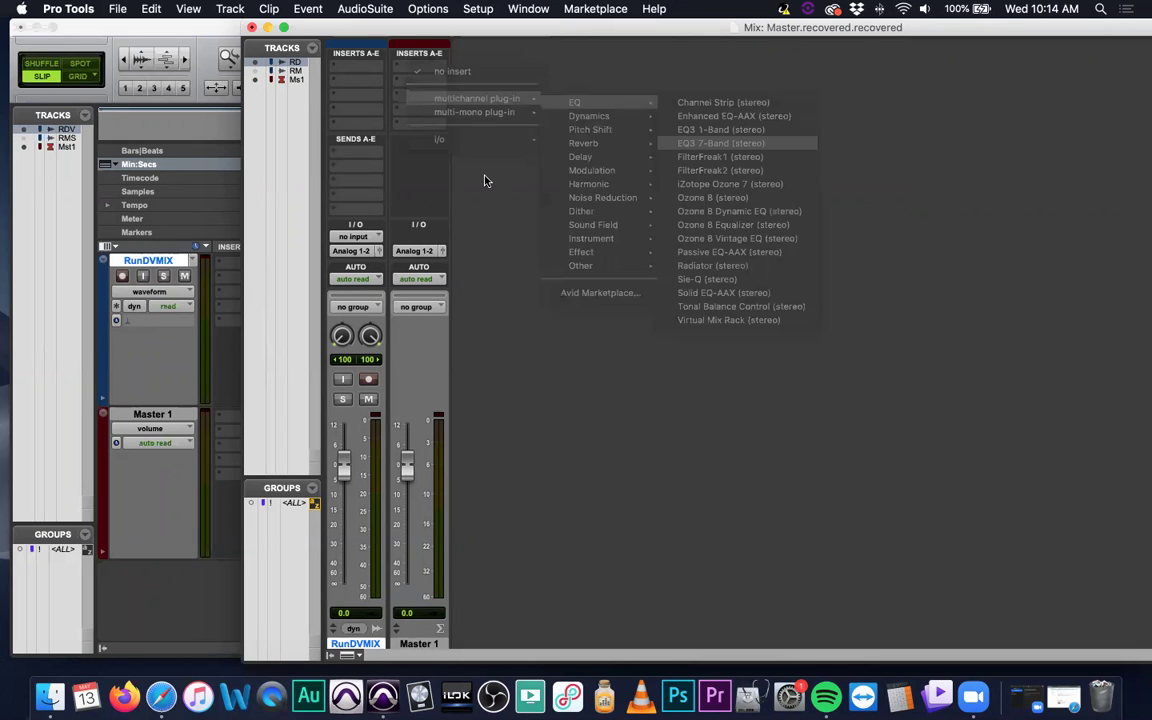
pyautogui.click(151, 65)
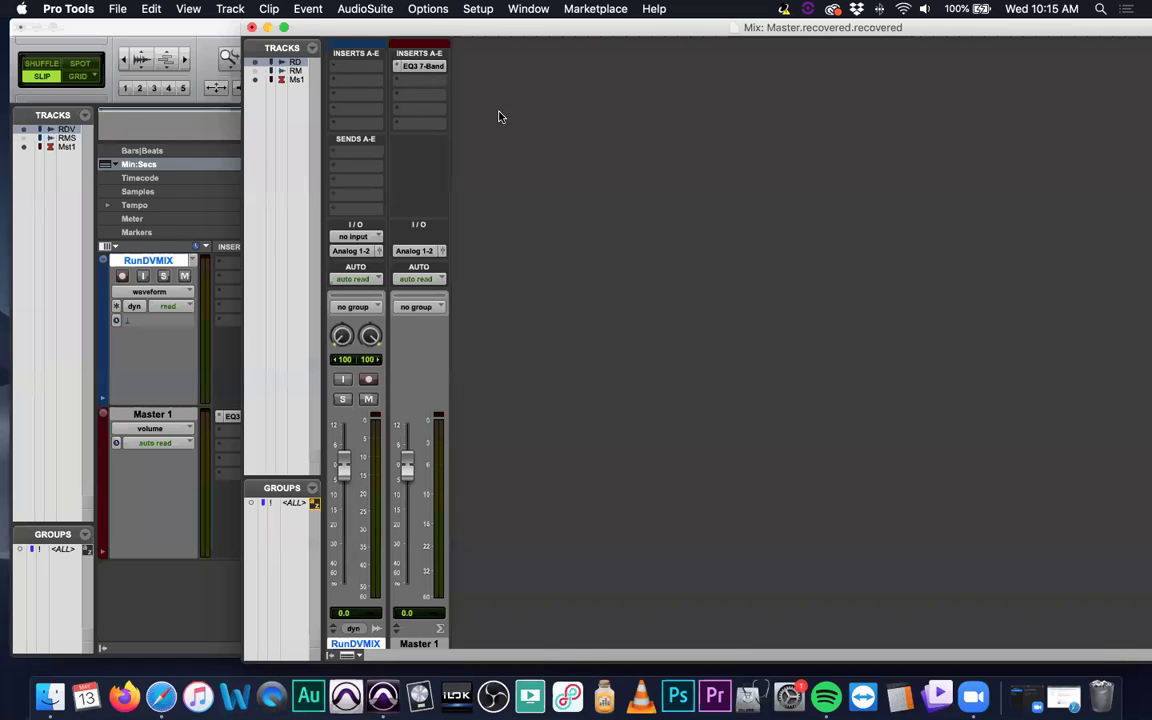
# Step: Insert the Maxim dynamics plug-in in Master 1's second insert slot, clear its window off the channel strips and play the mix
pyautogui.click(420, 79)
pyautogui.moveTo(589, 130)
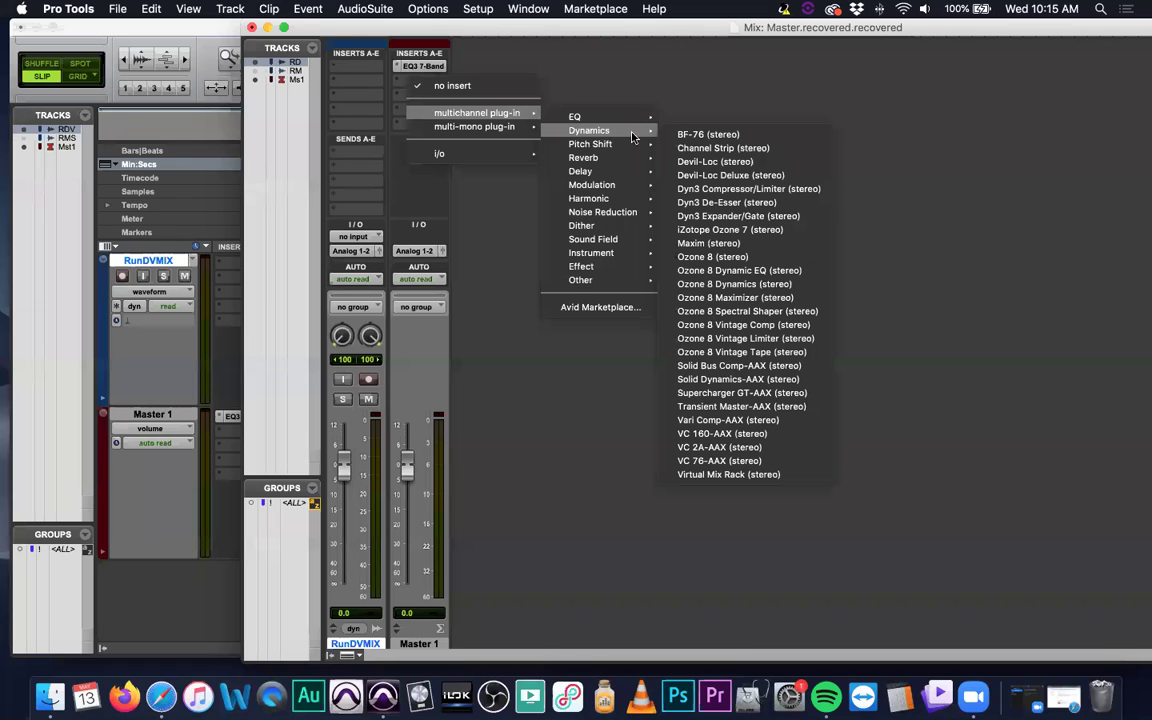
pyautogui.click(703, 246)
pyautogui.moveTo(406, 66); pyautogui.dragTo(715, 263)
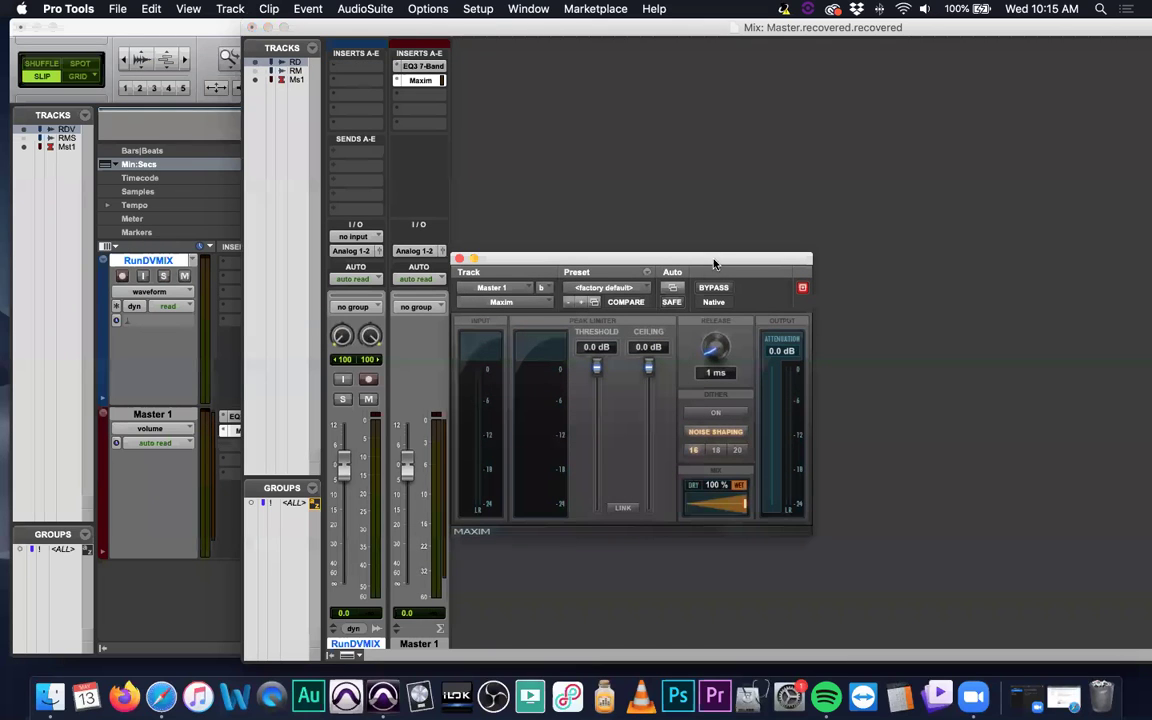
pyautogui.press('space')
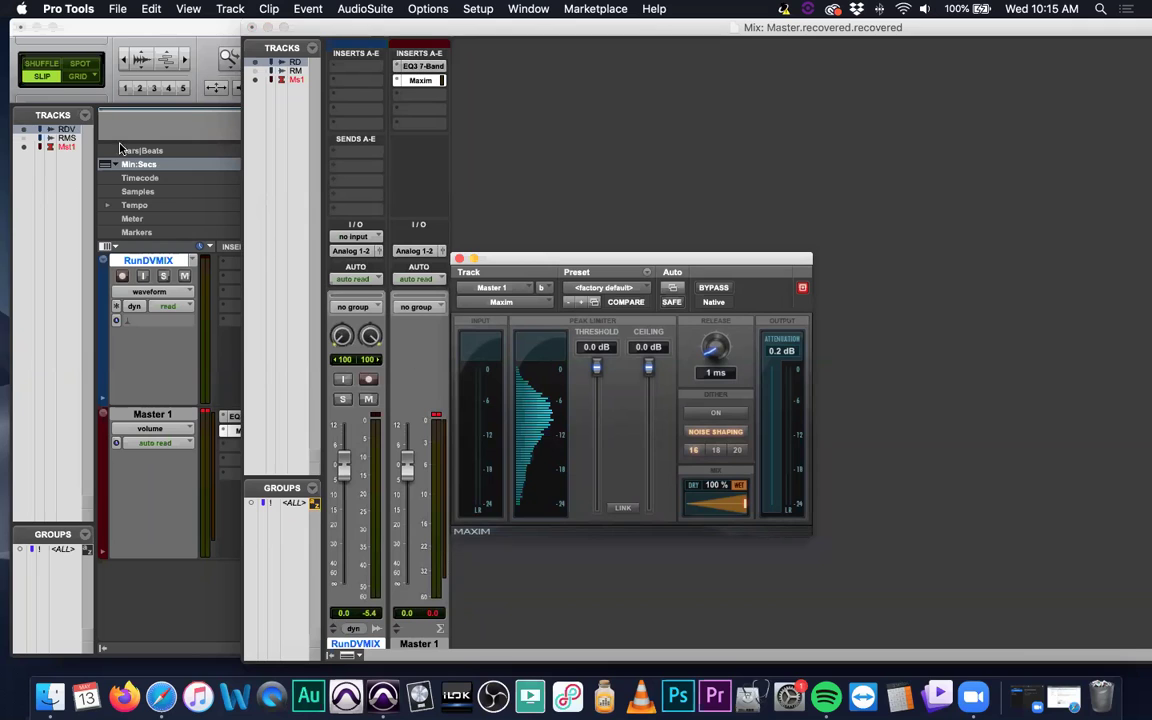
# Step: Reveal the hidden RunMSTR track, mute it and hide it again
pyautogui.click(68, 138)
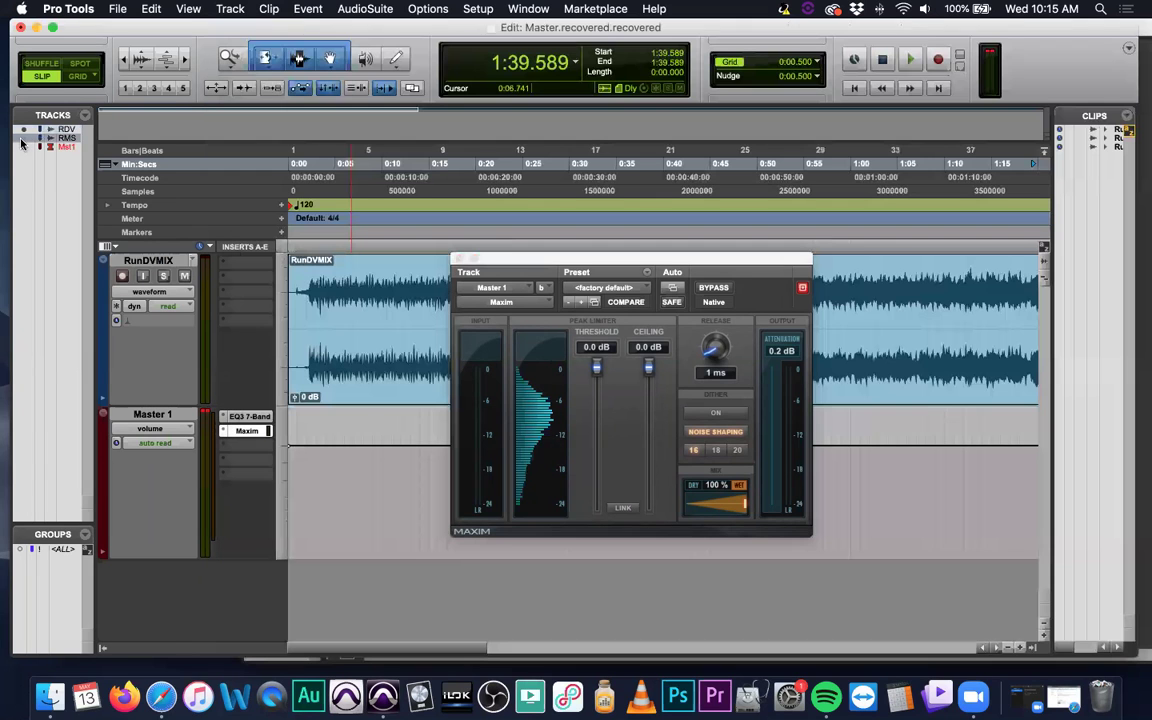
pyautogui.click(20, 139)
pyautogui.click(184, 429)
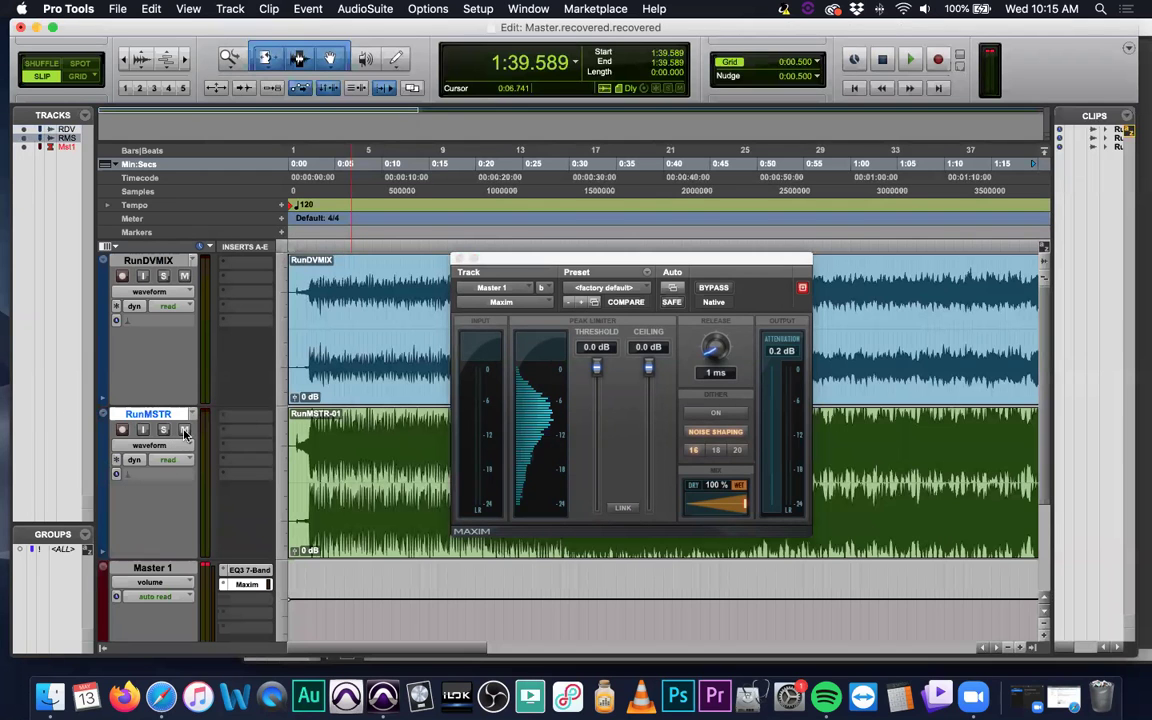
pyautogui.click(23, 139)
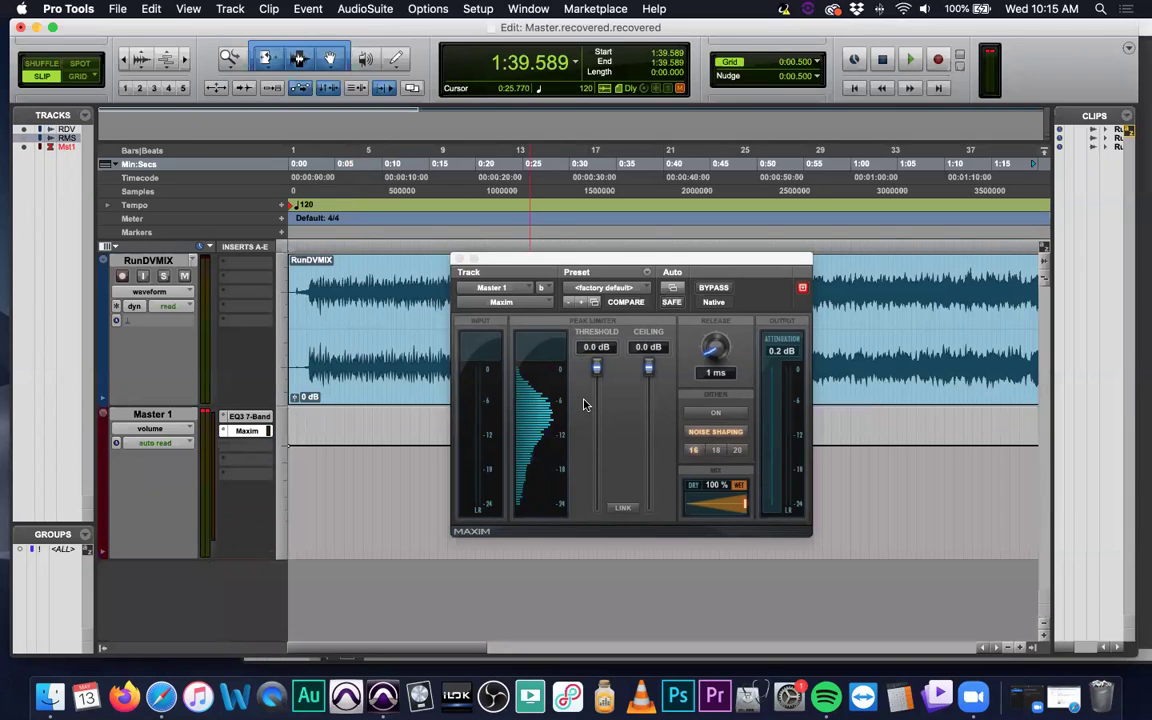
# Step: Play the mix with the Mix window active and set Maxim's ceiling to -0.1 dB
pyautogui.press('super+equal')
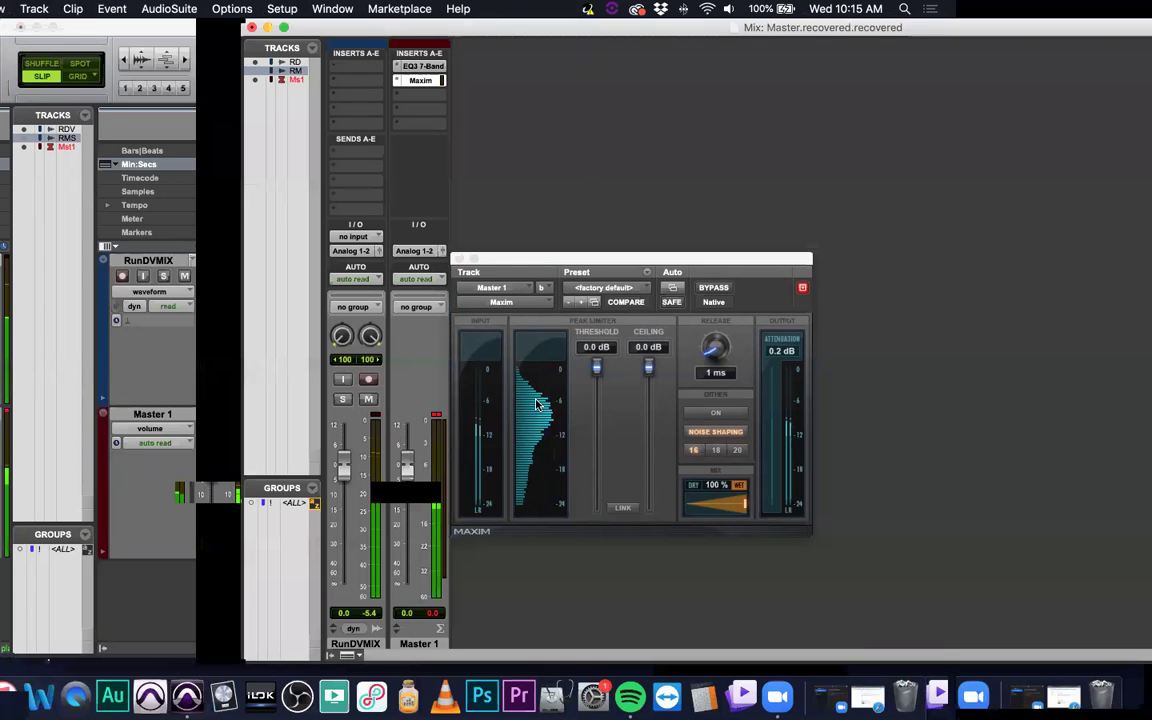
pyautogui.press('space')
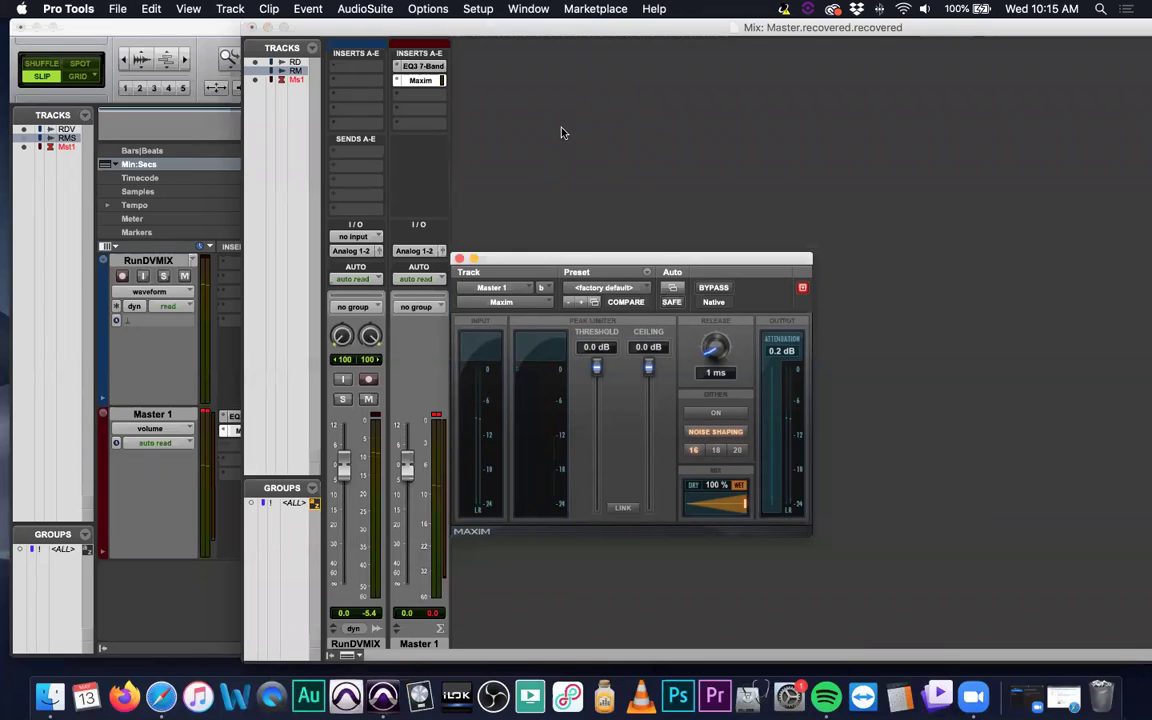
pyautogui.click(447, 447)
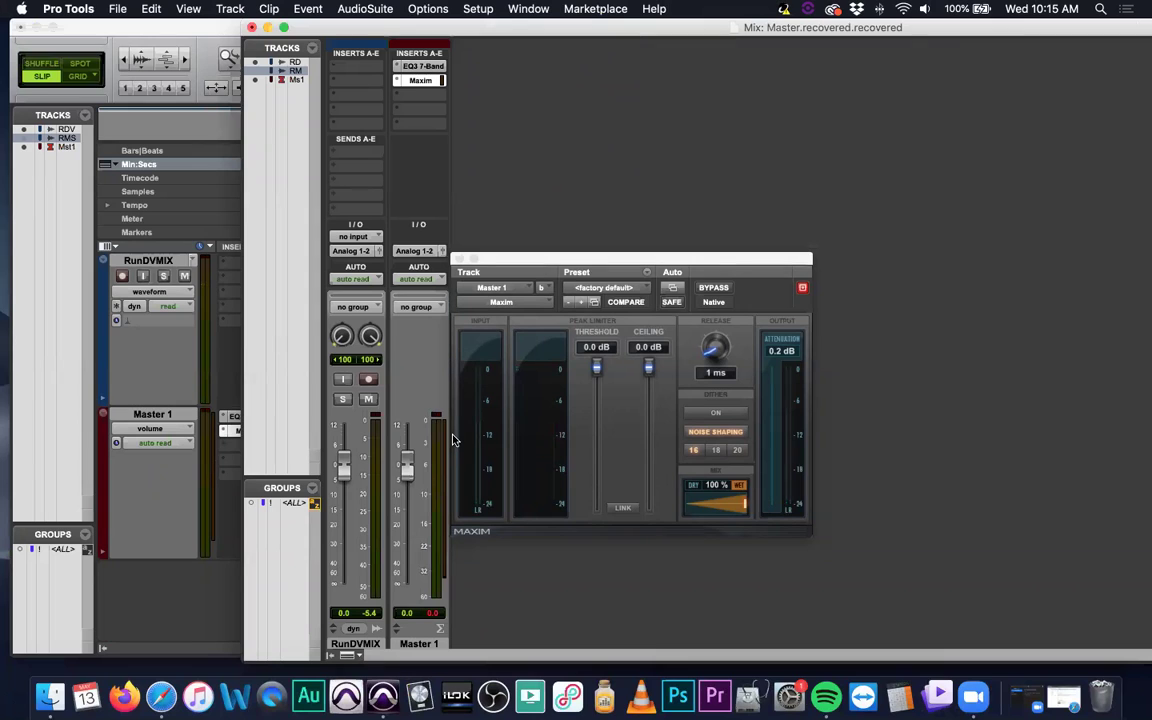
pyautogui.press('space')
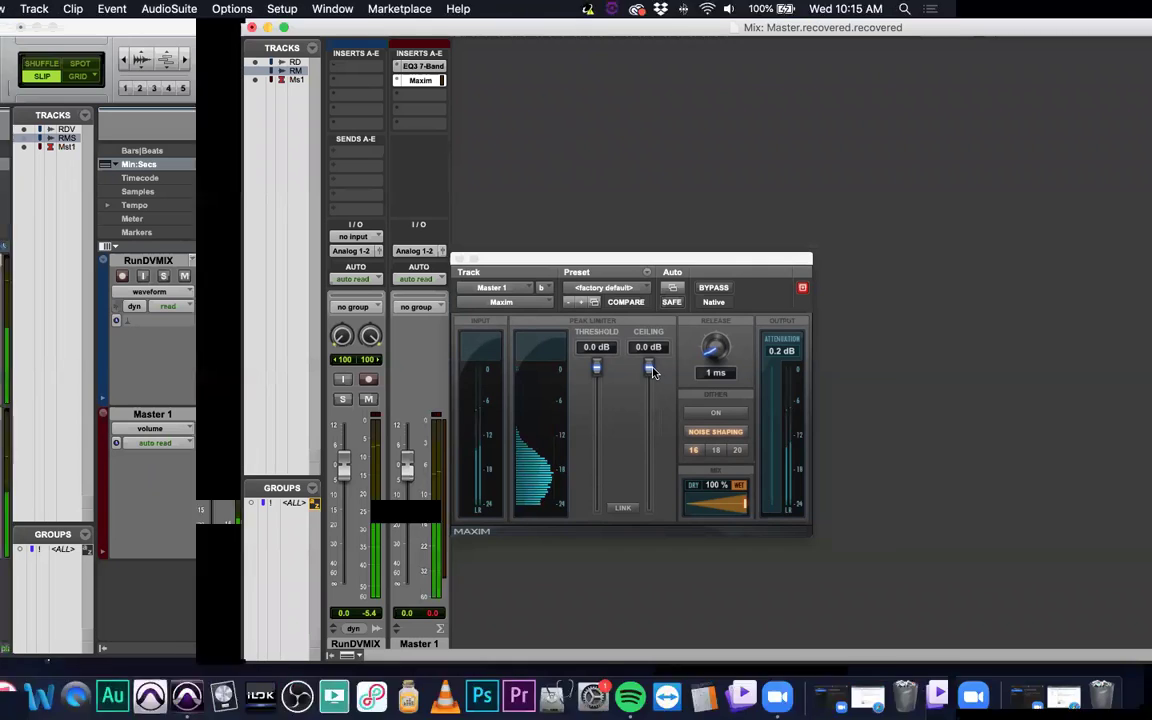
pyautogui.moveTo(651, 370); pyautogui.dragTo(652, 374)
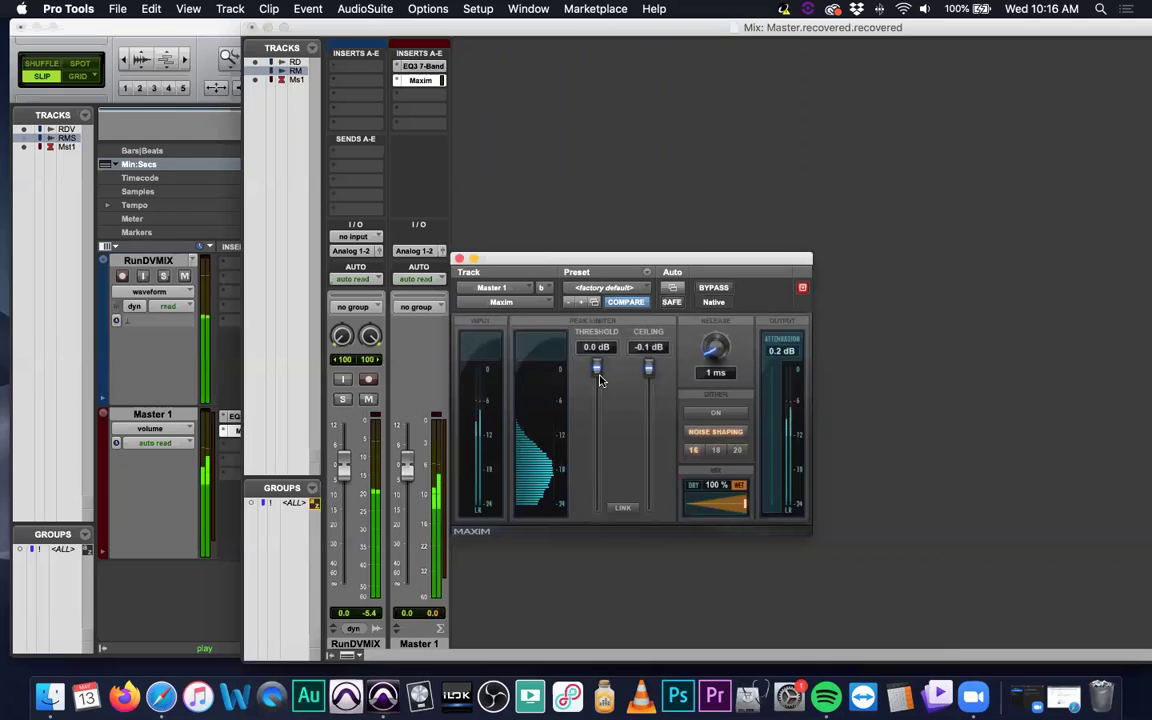
# Step: Lower Maxim's threshold to about -9.1 dB, reset Master 1's peak indicator and close the plug-in window
pyautogui.moveTo(597, 372); pyautogui.dragTo(597, 373)
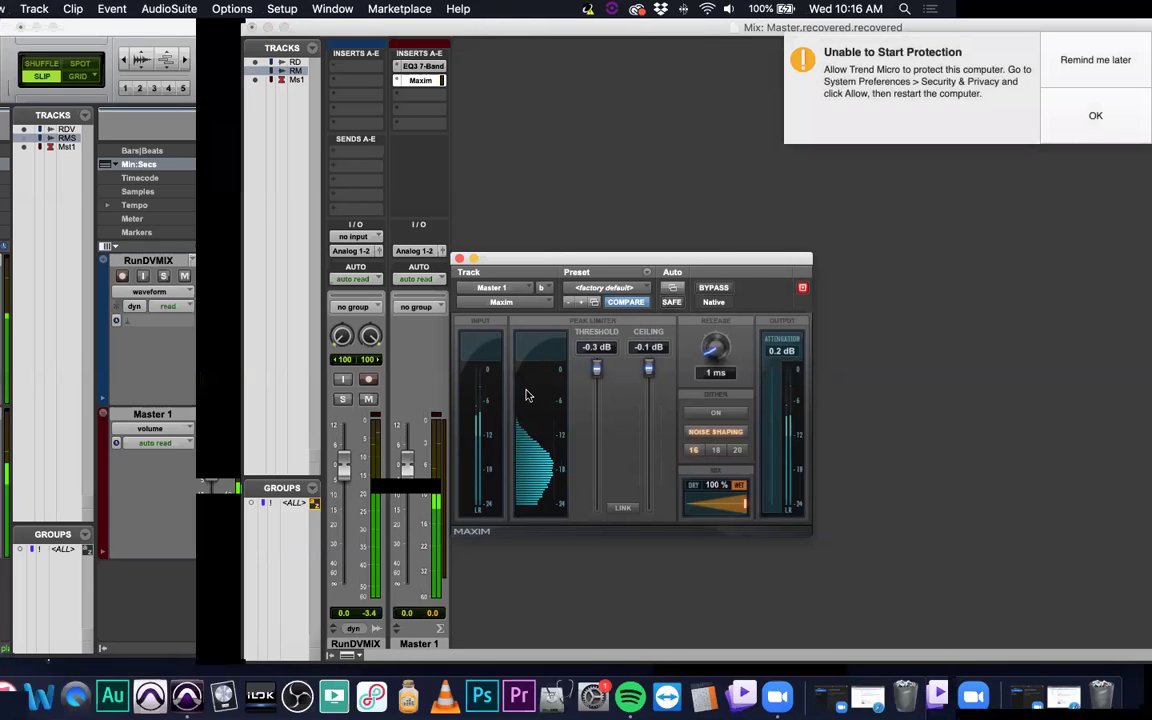
pyautogui.click(1100, 68)
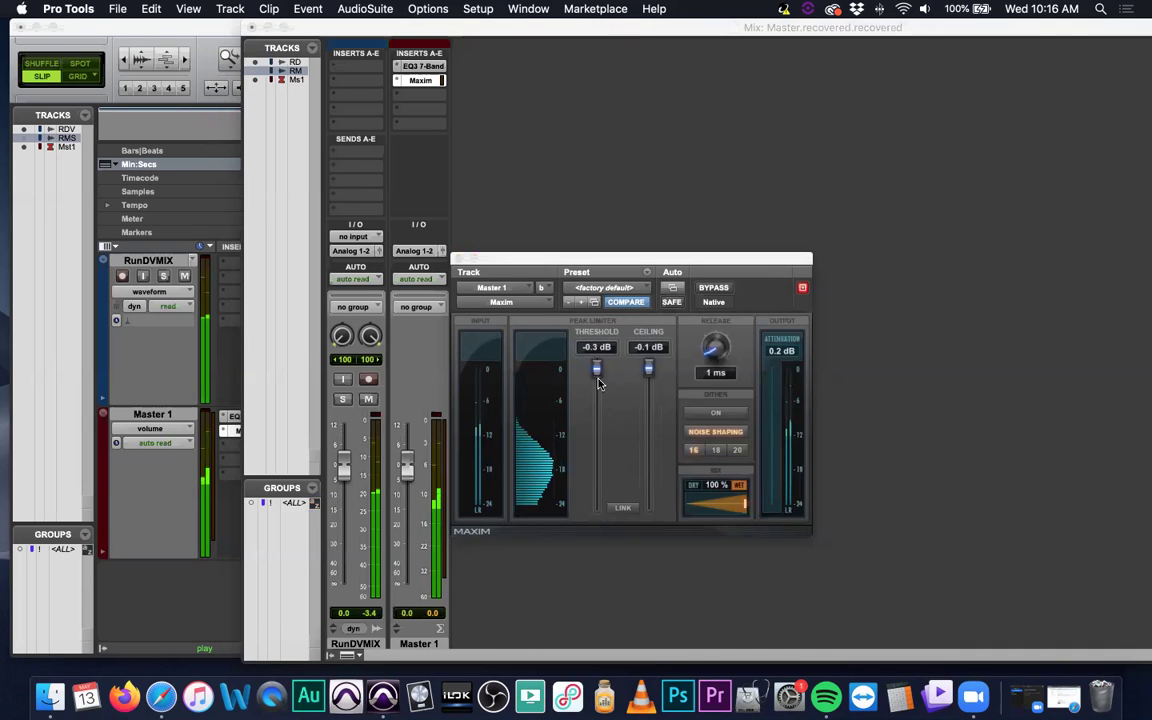
pyautogui.moveTo(598, 376); pyautogui.dragTo(596, 418)
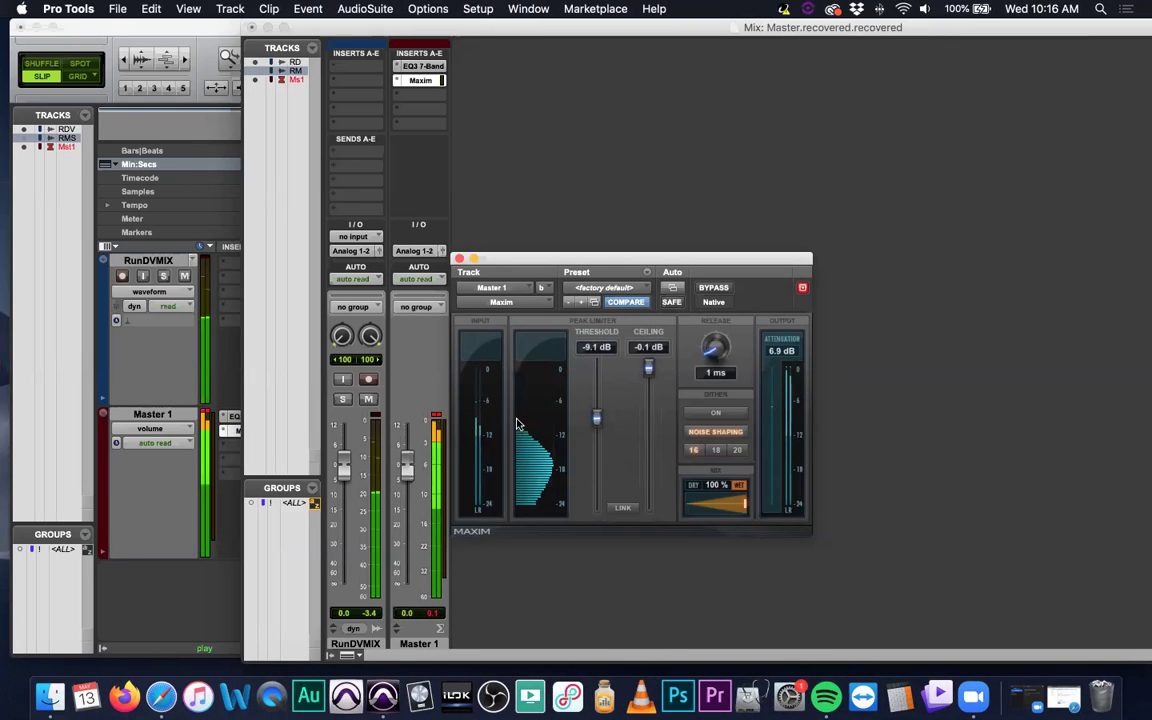
pyautogui.click(425, 615)
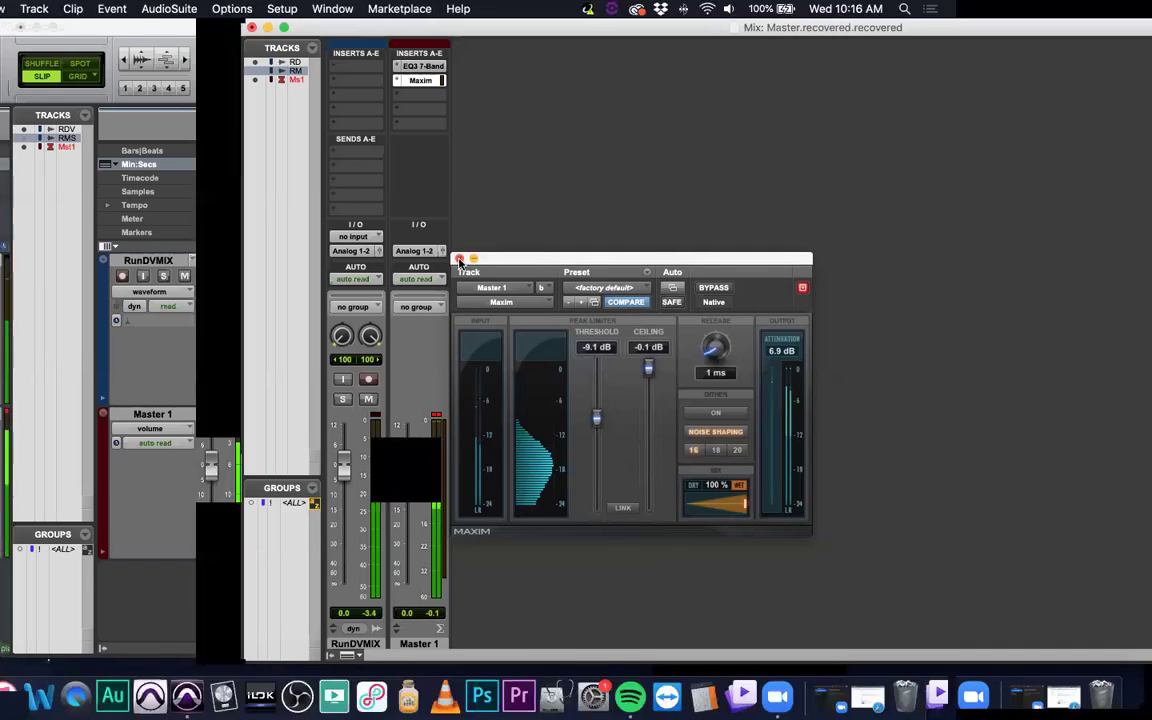
pyautogui.click(459, 260)
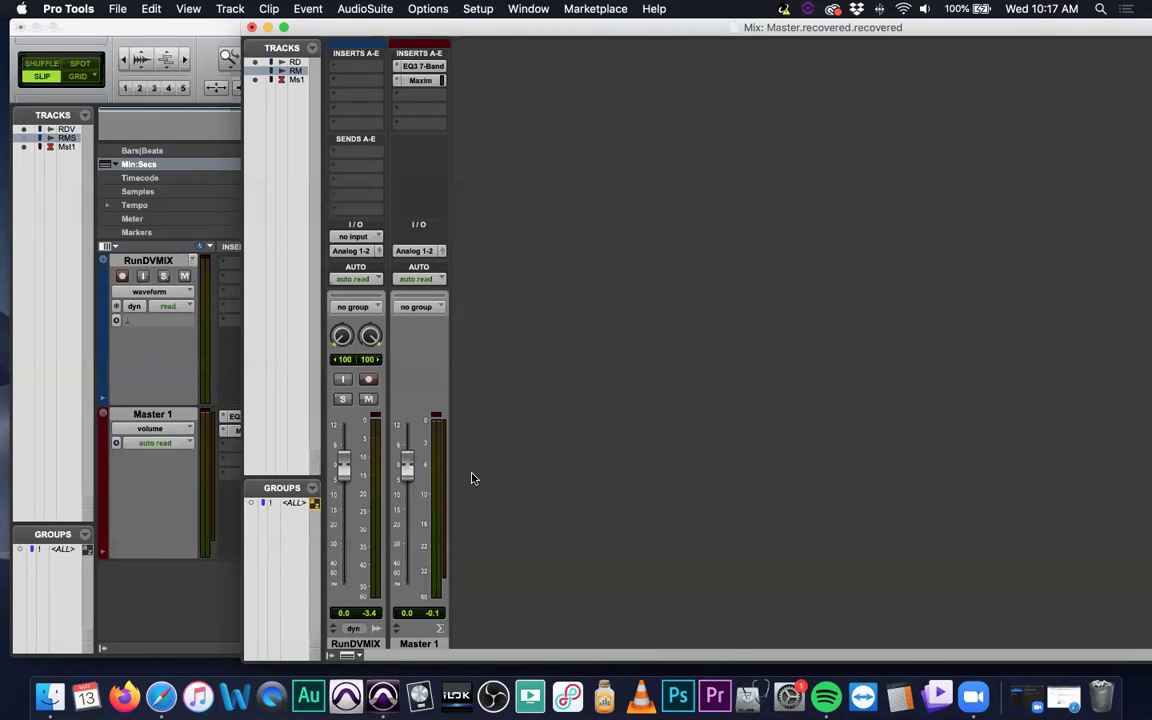
# Step: Adjust the computer's output volume and play the mix while toggling Maxim's bypass to compare the limited and unlimited sound
pyautogui.press('XF86AudioLowerVolume')
pyautogui.click(410, 84)
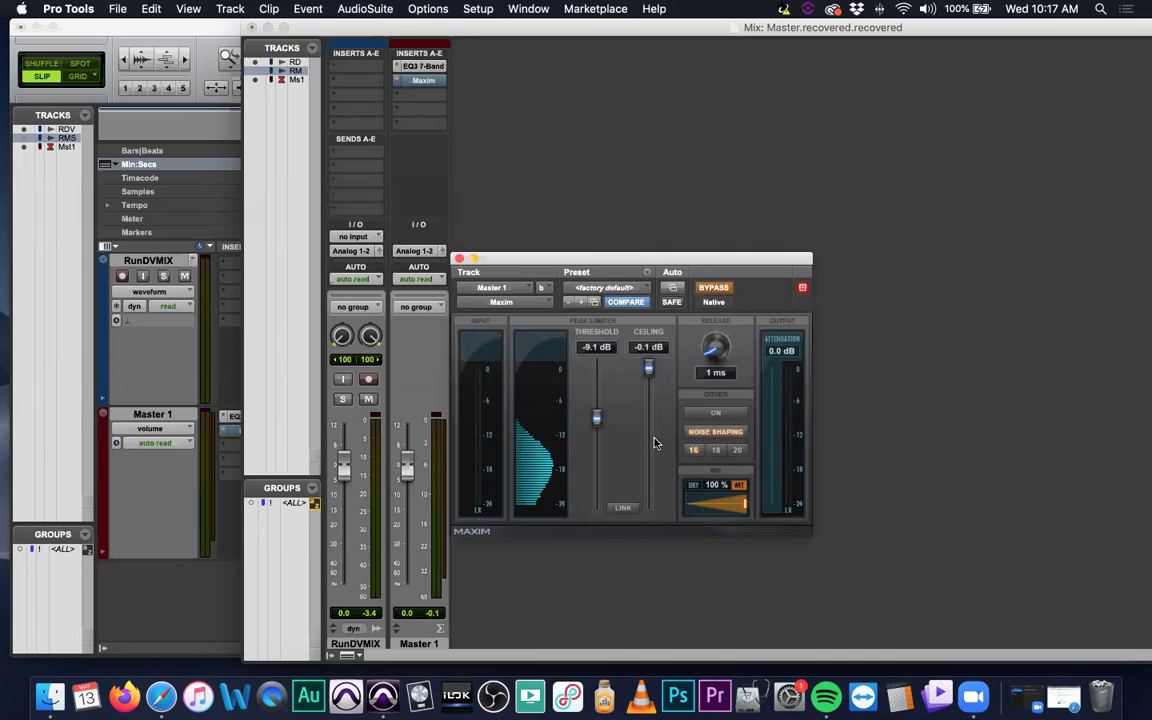
pyautogui.press('space')
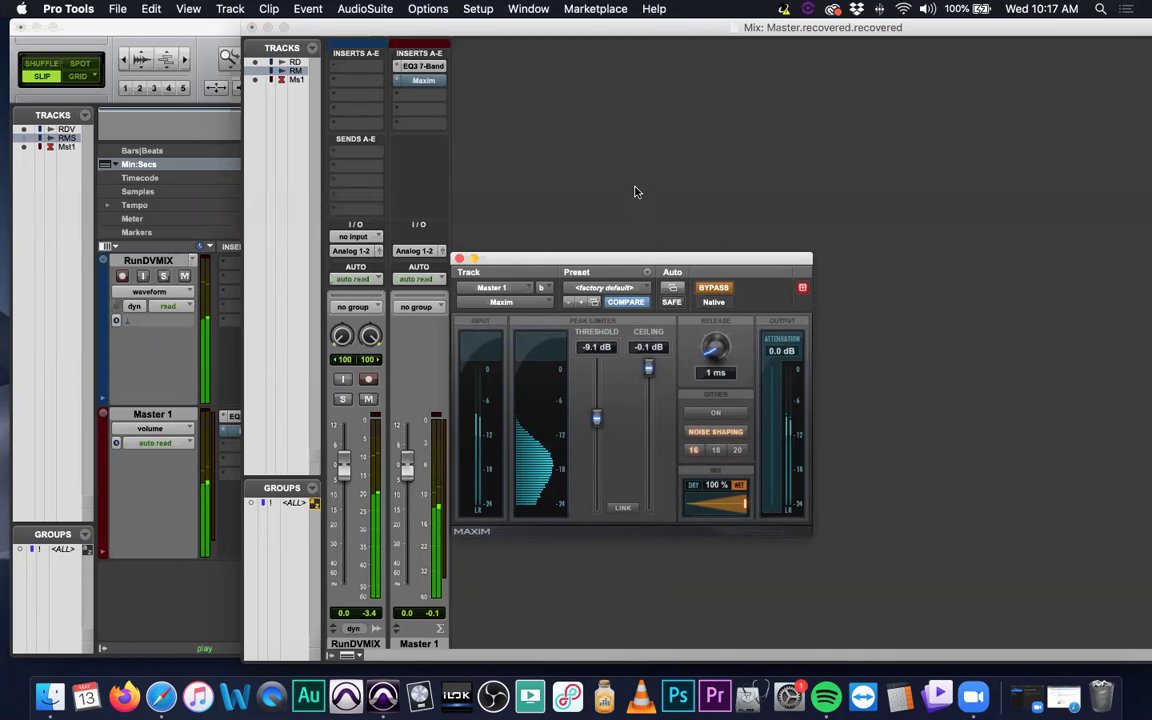
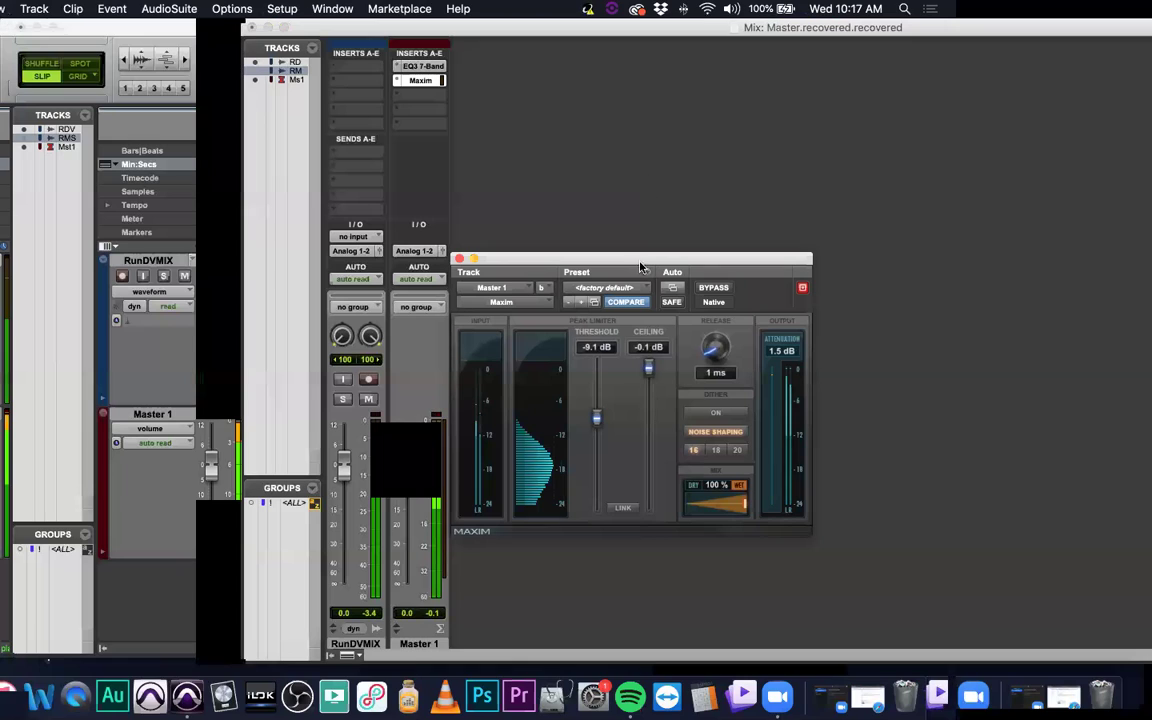
pyautogui.click(715, 289)
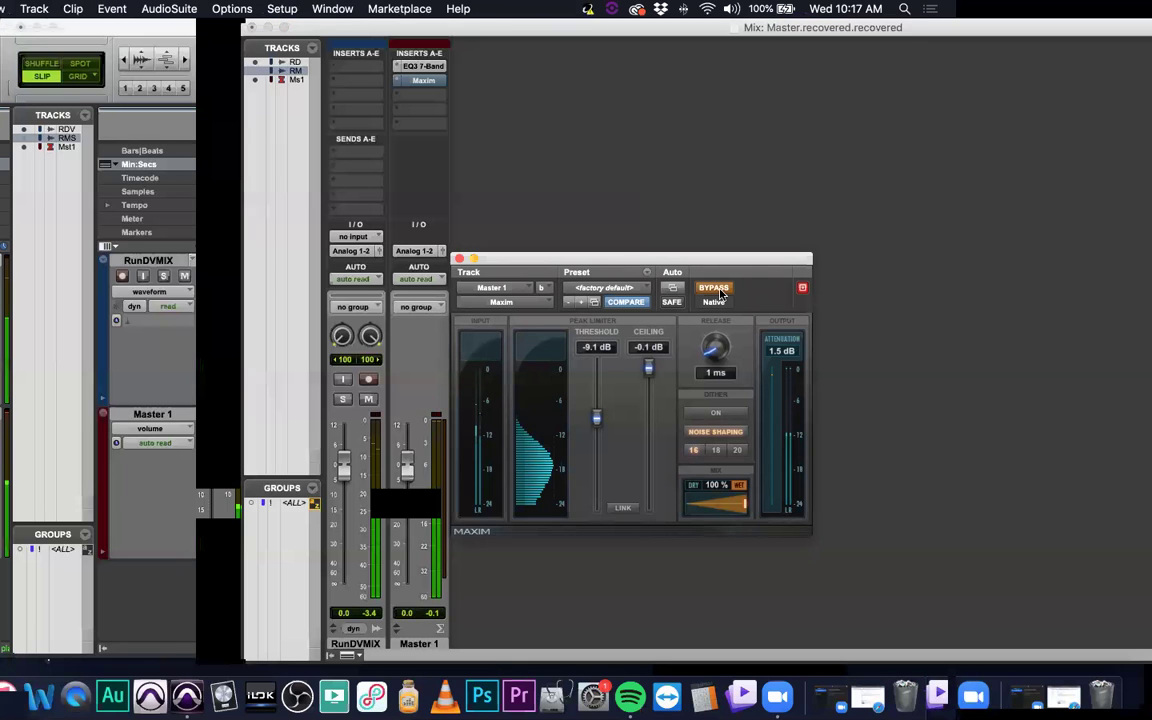
pyautogui.click(715, 289)
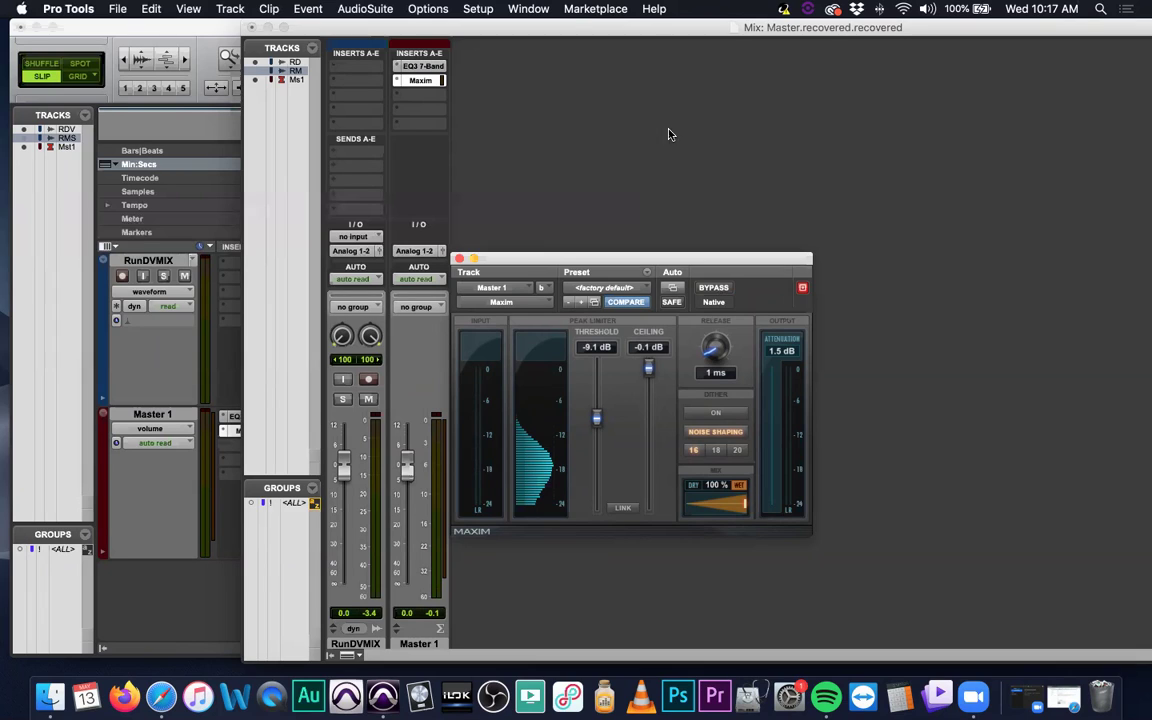
# Step: Open Master 1's EQ3 7-Band window, reposition it over the mixer channels and lower the computer's output volume
pyautogui.click(592, 148)
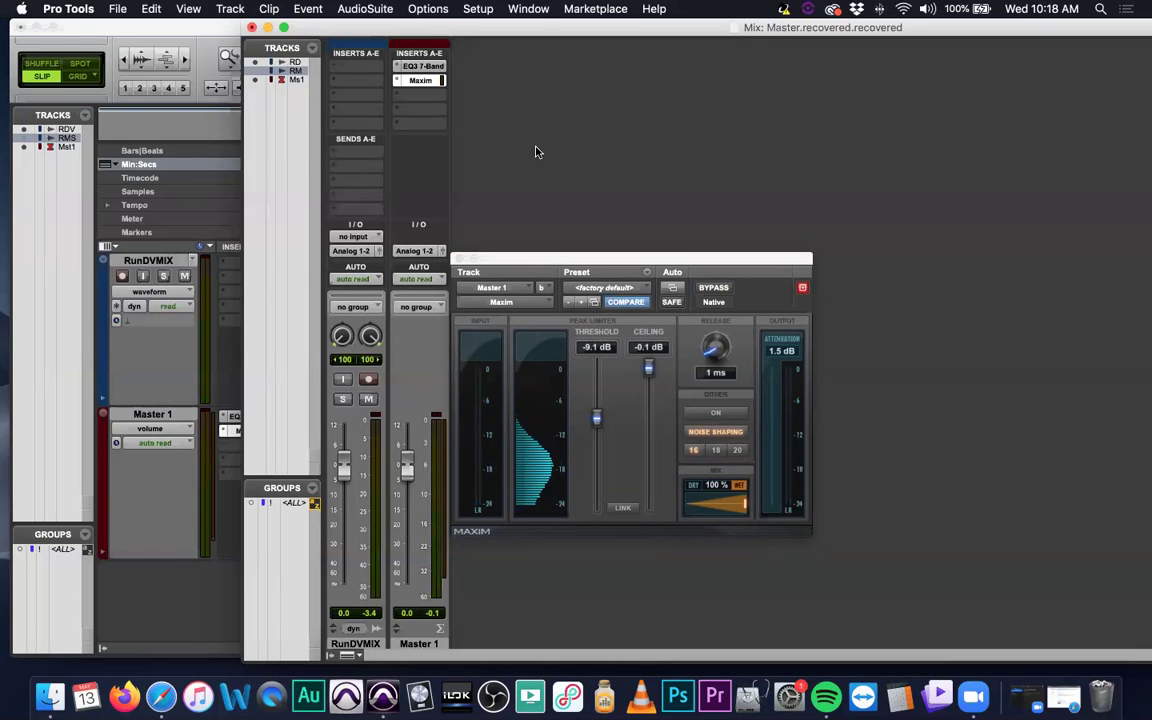
pyautogui.click(424, 67)
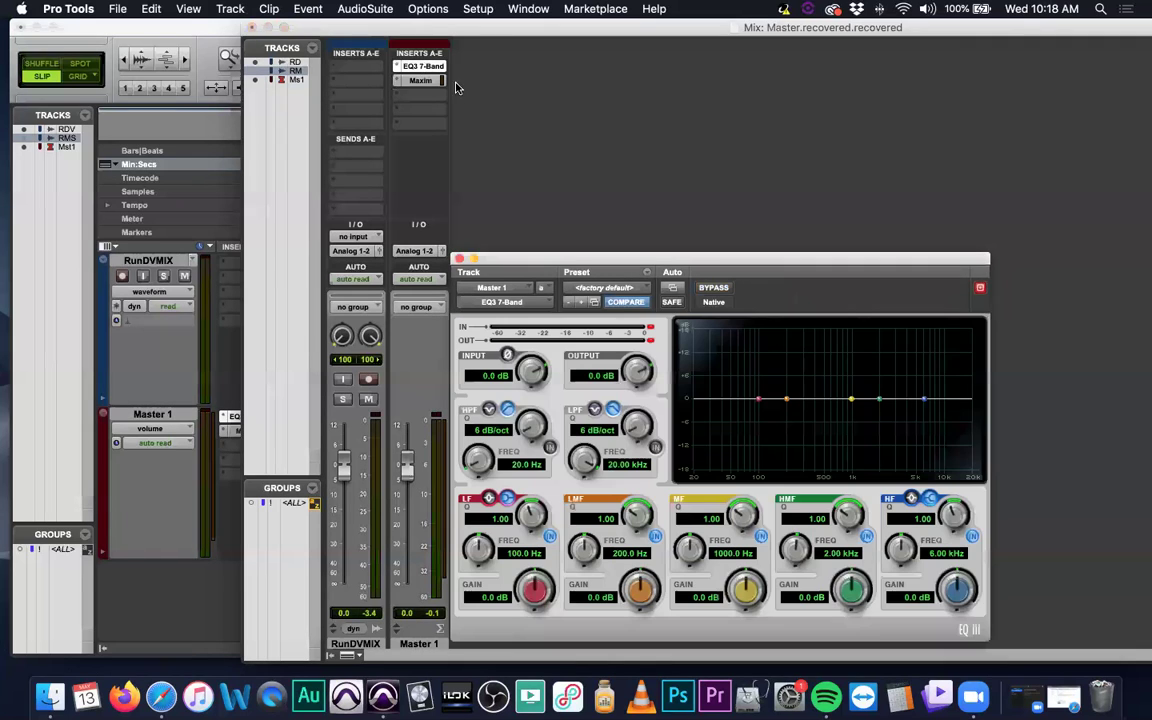
pyautogui.moveTo(755, 263); pyautogui.dragTo(635, 136)
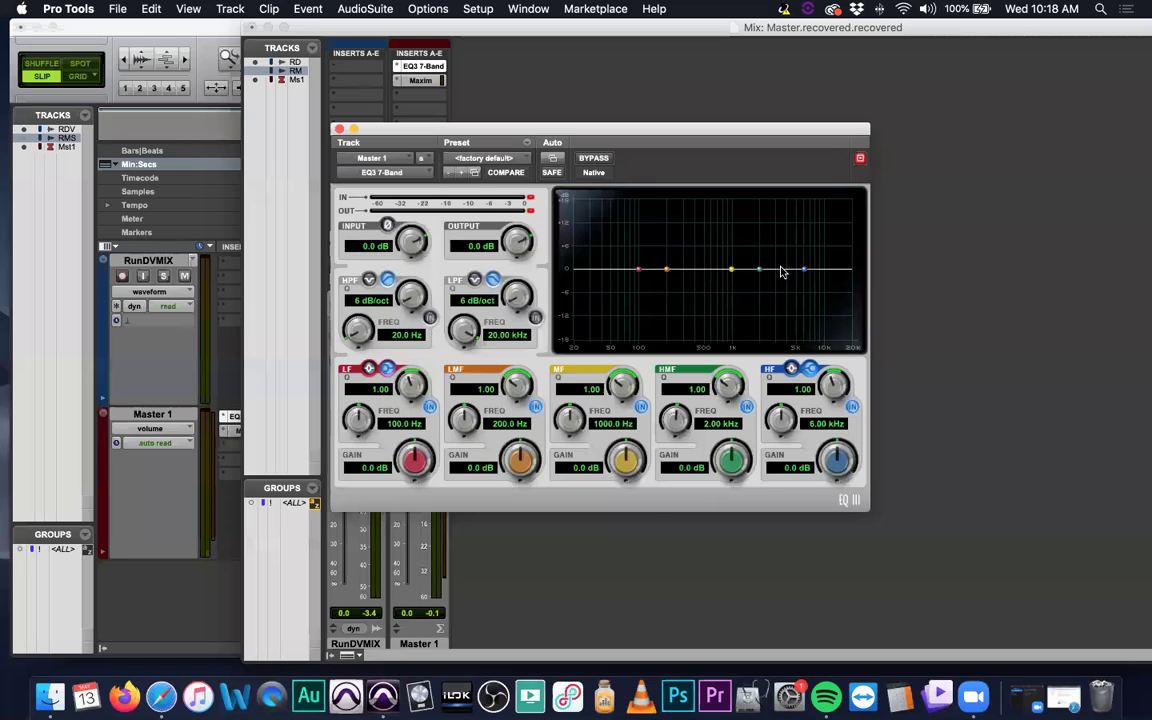
pyautogui.press('XF86AudioLowerVolume')
pyautogui.press('XF86AudioLowerVolume')
# Step: Set the EQ's HF band to about 4.98 kHz at -1.7 dB and the LMF band to about 142.7 Hz at 3.0 dB
pyautogui.moveTo(802, 273); pyautogui.dragTo(797, 277)
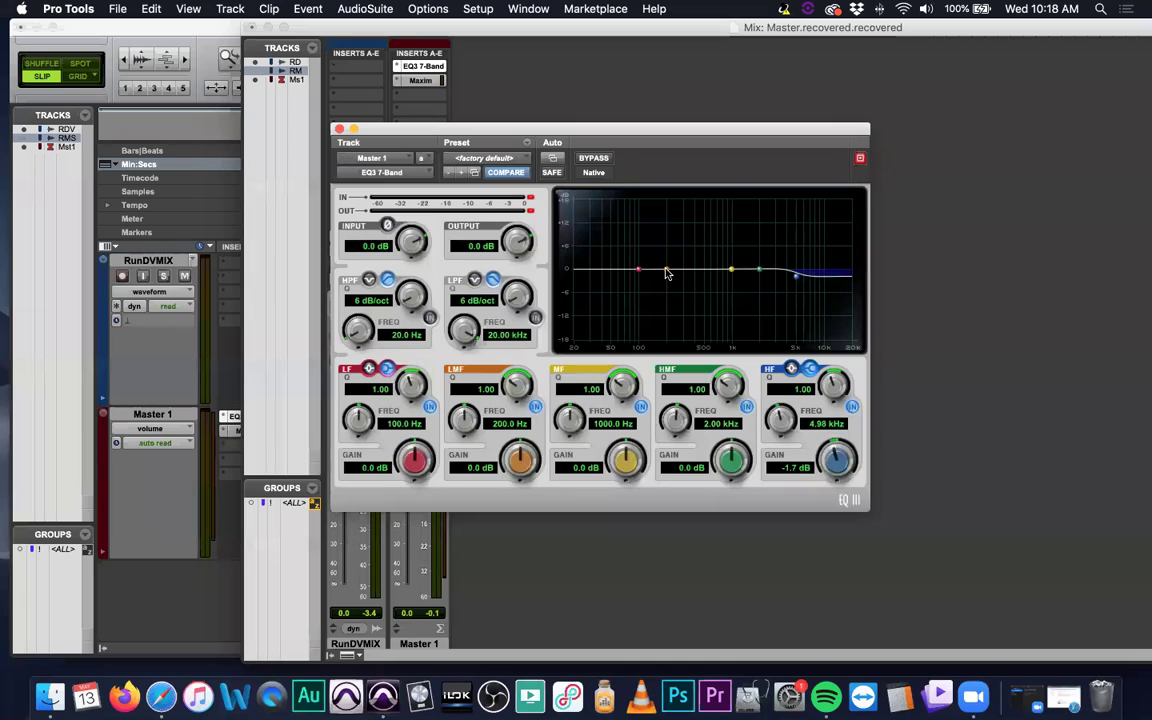
pyautogui.moveTo(667, 273); pyautogui.dragTo(652, 259)
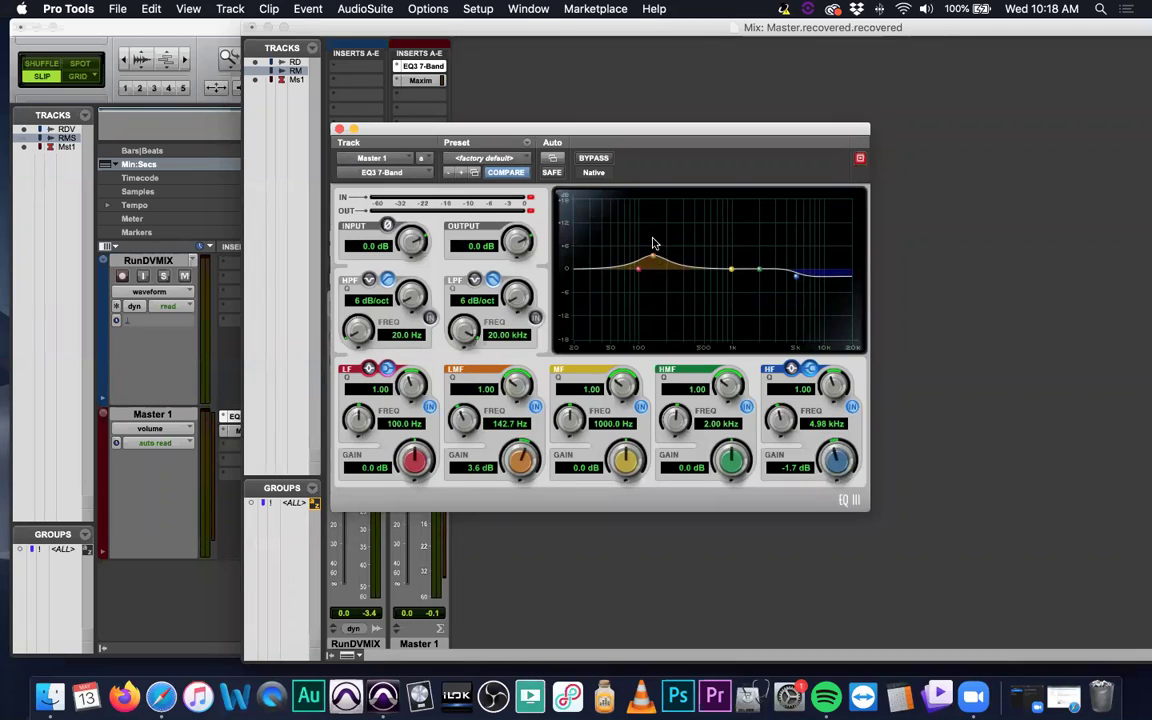
pyautogui.moveTo(652, 257); pyautogui.dragTo(653, 261)
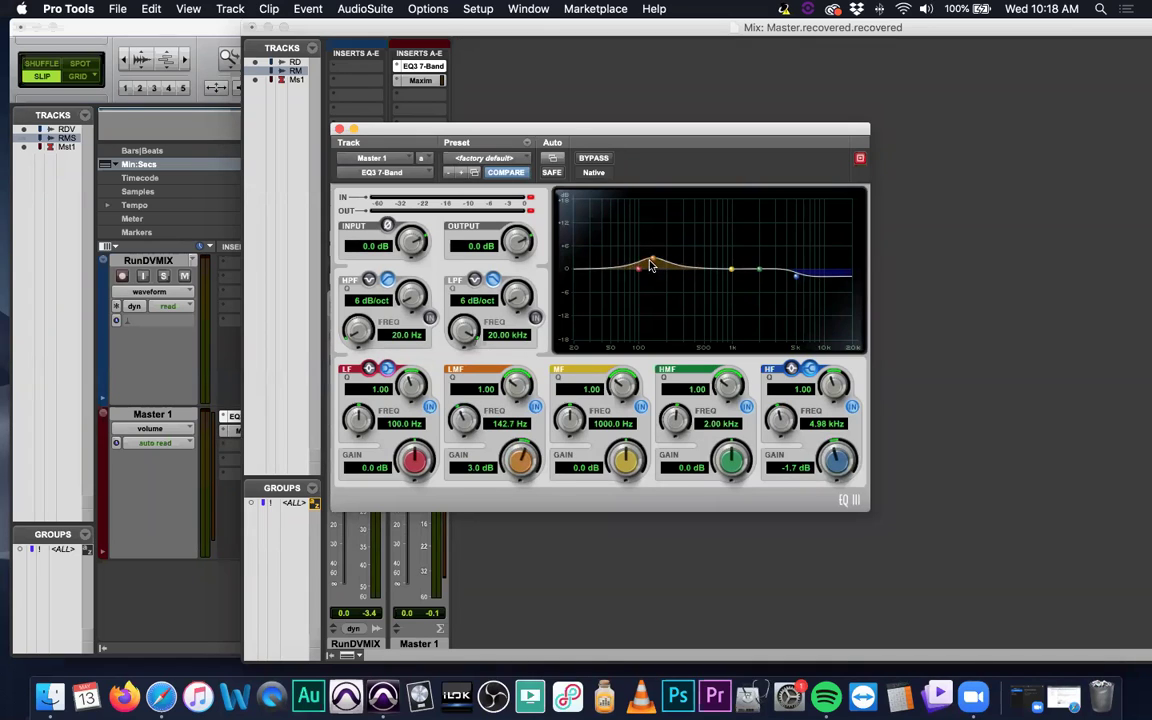
# Step: Play the mix through the EQ, close the EQ3 7-Band window and raise the computer's output volume
pyautogui.press('space')
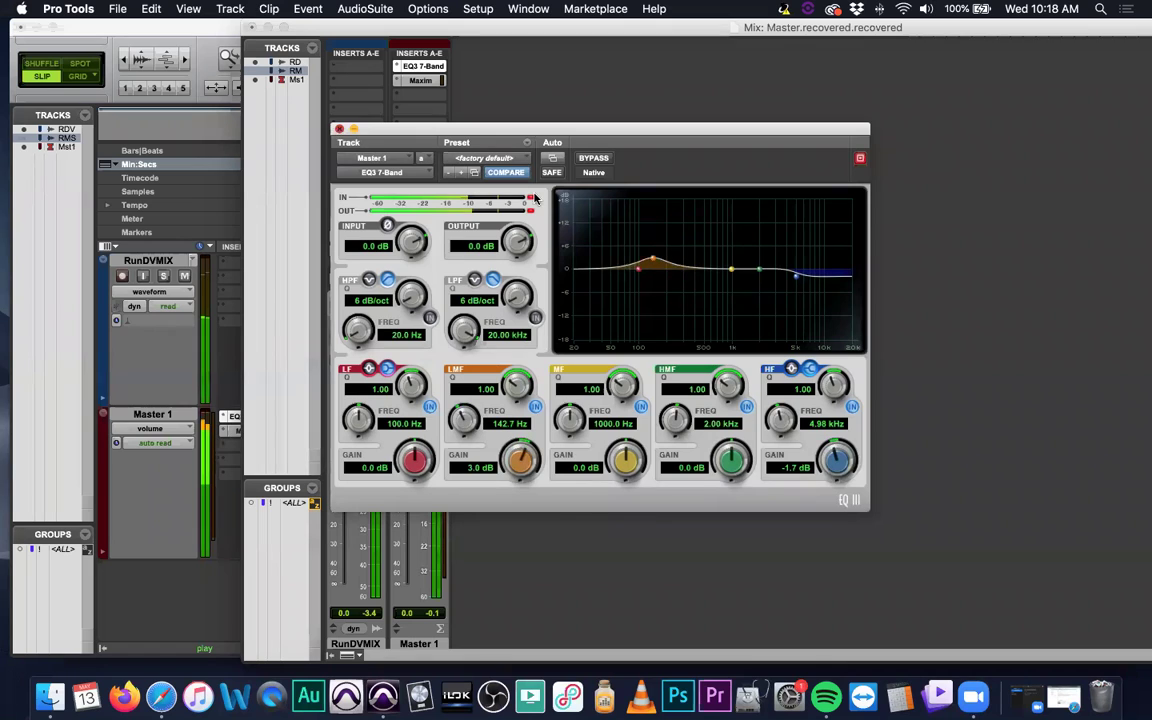
pyautogui.press('super+w')
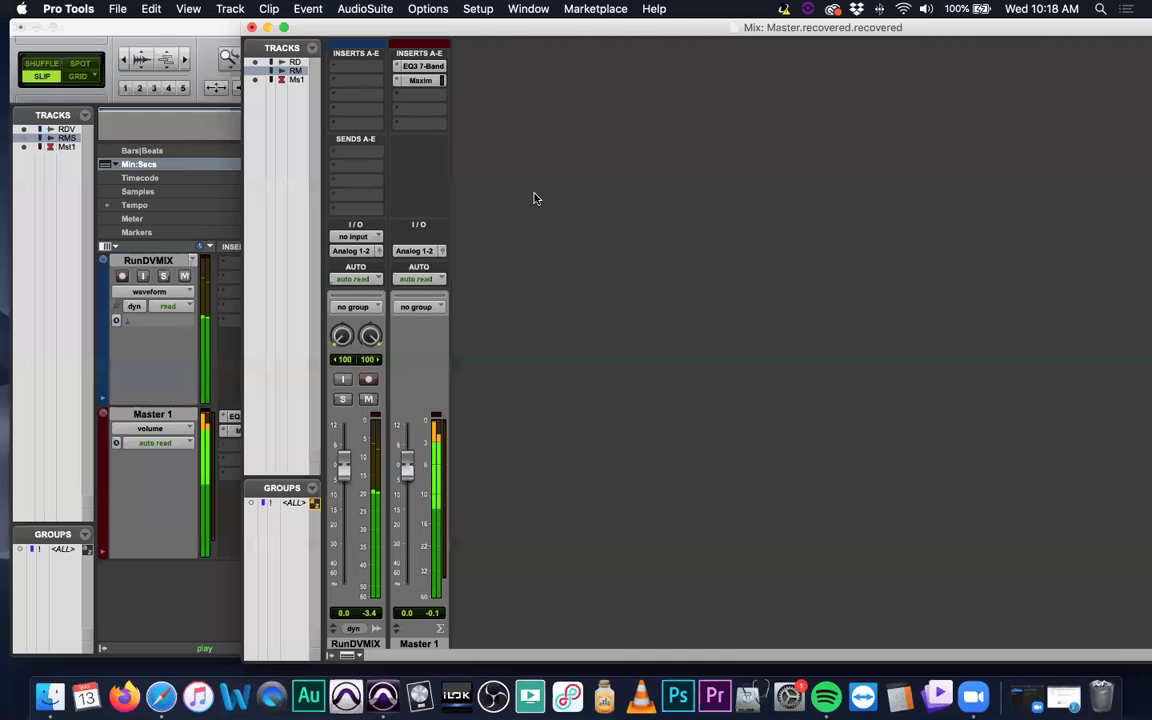
pyautogui.press('XF86AudioRaiseVolume')
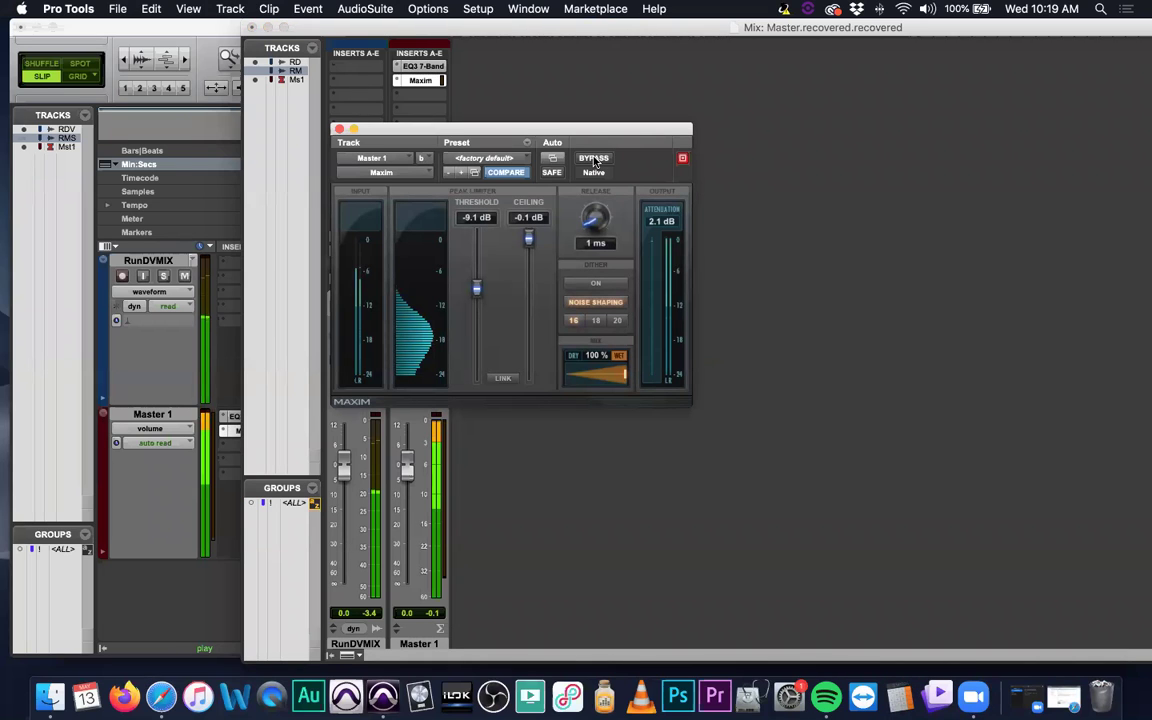
# Step: Toggle Maxim's bypass to compare the limited and unlimited mix, stop playback and leave the limiter active
pyautogui.click(593, 159)
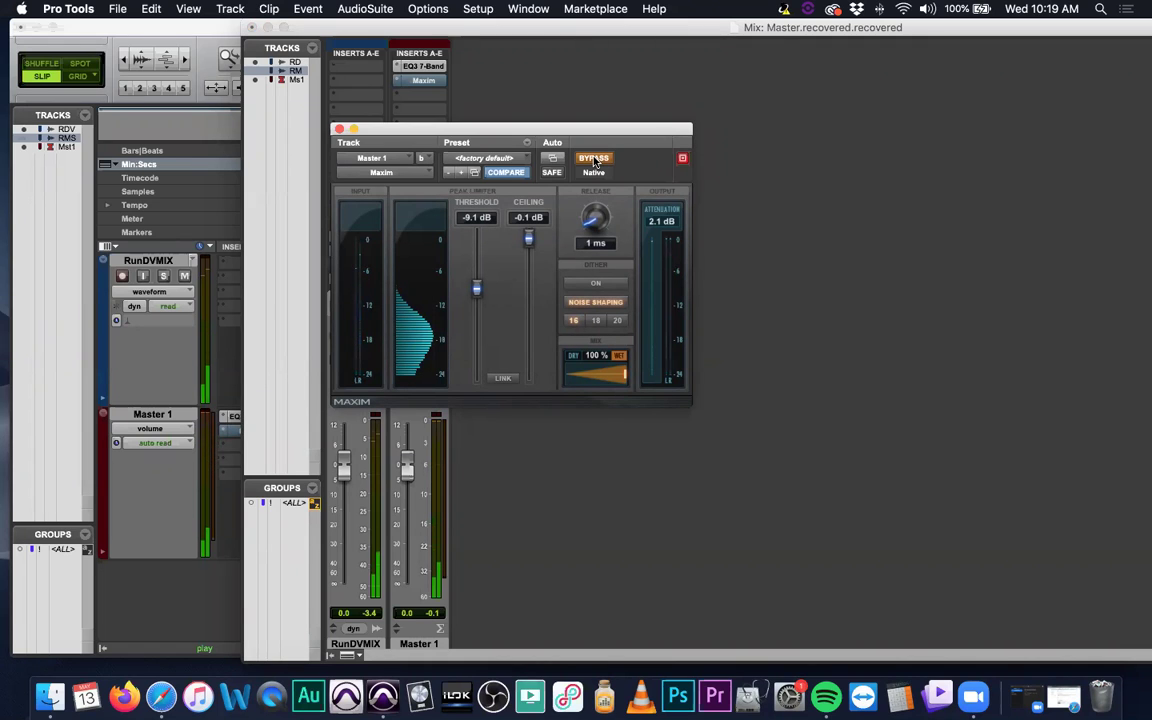
pyautogui.click(658, 459)
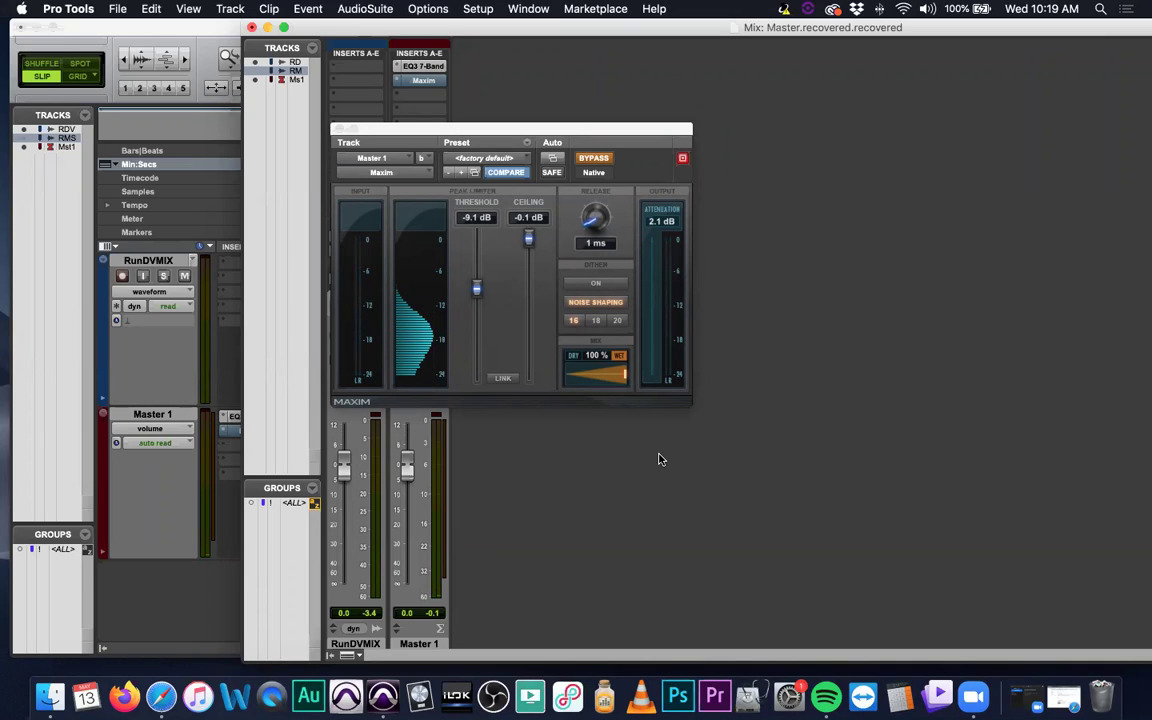
pyautogui.click(594, 160)
pyautogui.click(594, 160)
# Step: Close Maxim's window, bypass both the EQ3 7-Band and Maxim inserts on Master 1, and minimize the Mix window
pyautogui.click(338, 128)
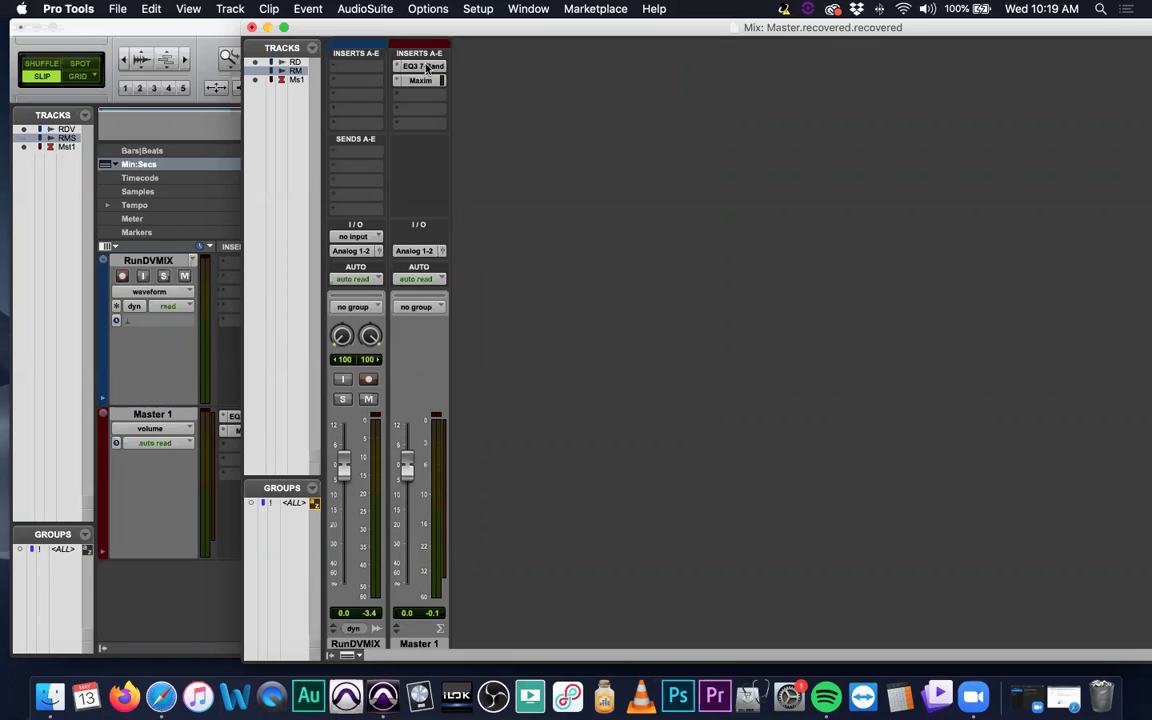
pyautogui.moveTo(427, 67); pyautogui.dragTo(385, 79)
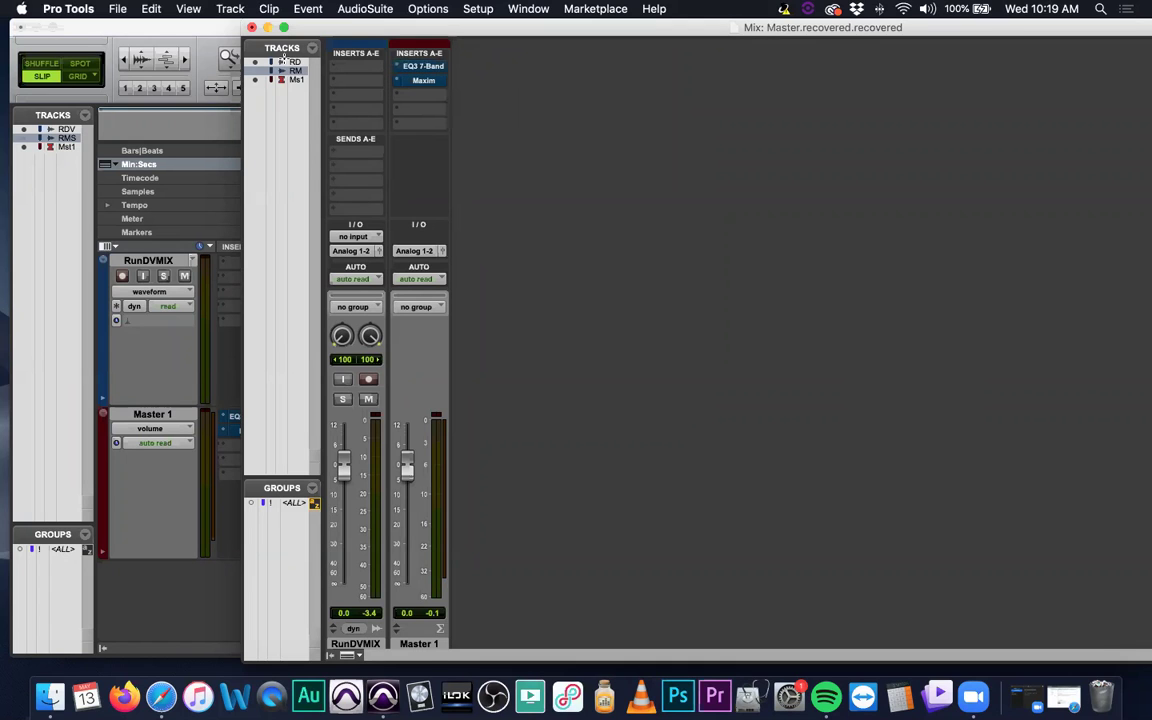
pyautogui.click(267, 27)
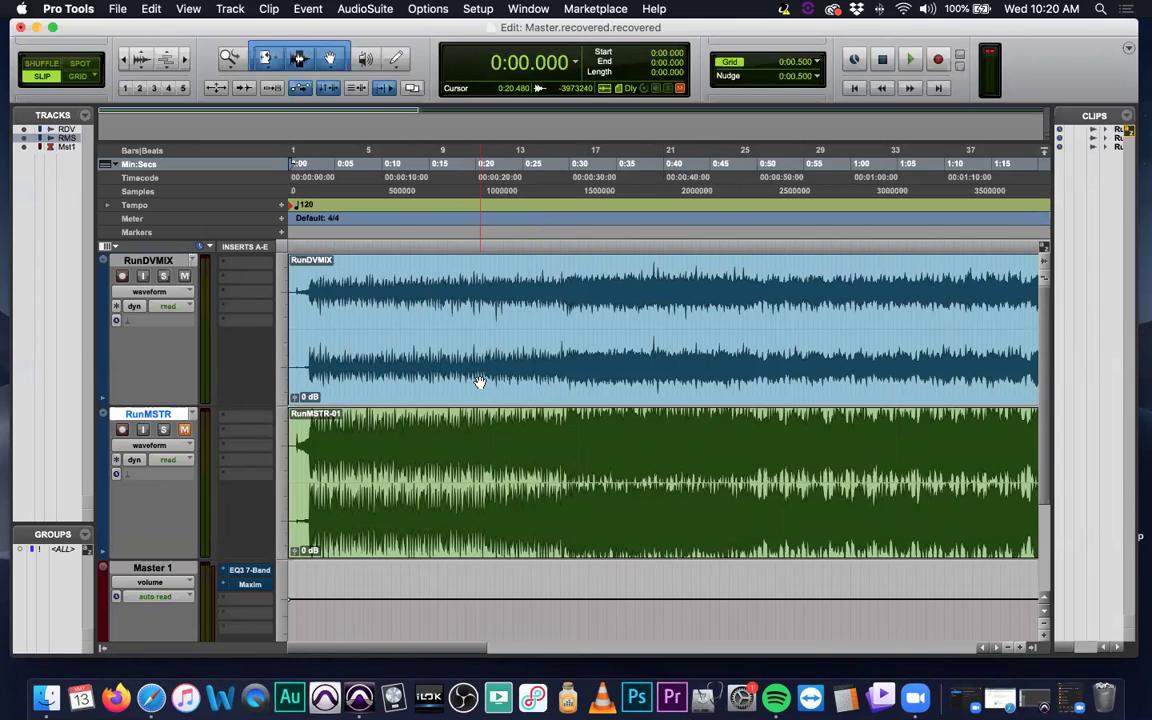
# Step: Select the RunDVMIX and RunMSTR clips in turn and compare their waveforms from the start to the middle of the song
pyautogui.click(643, 379)
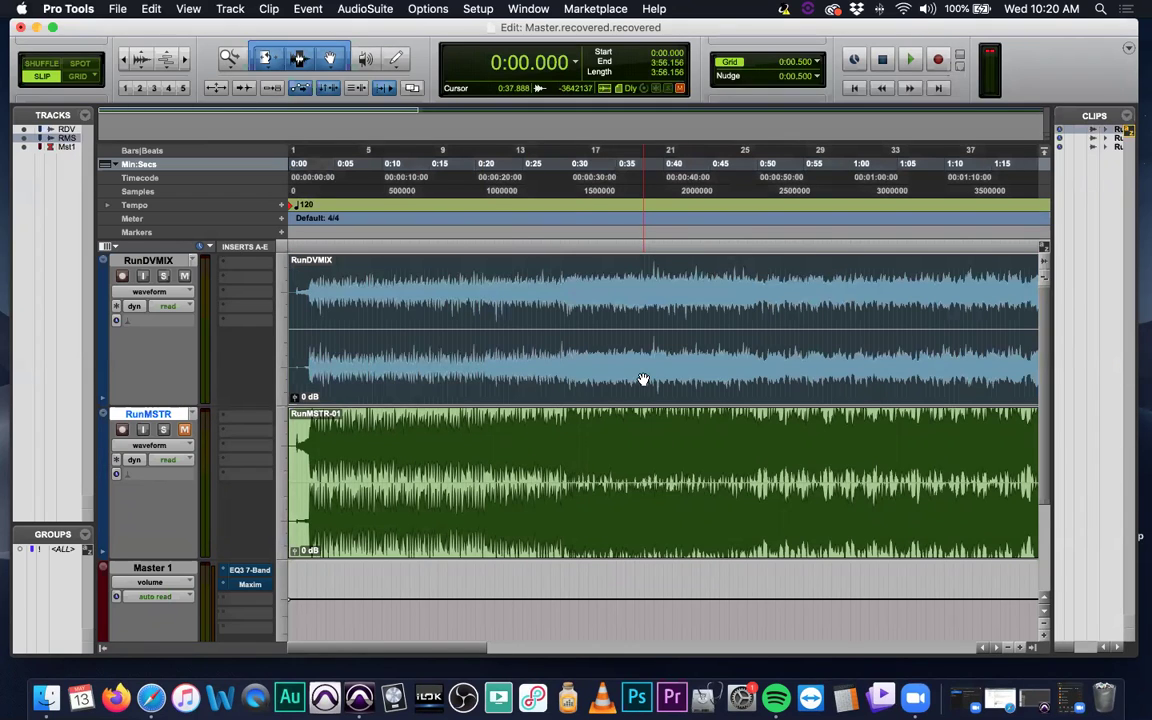
pyautogui.click(635, 518)
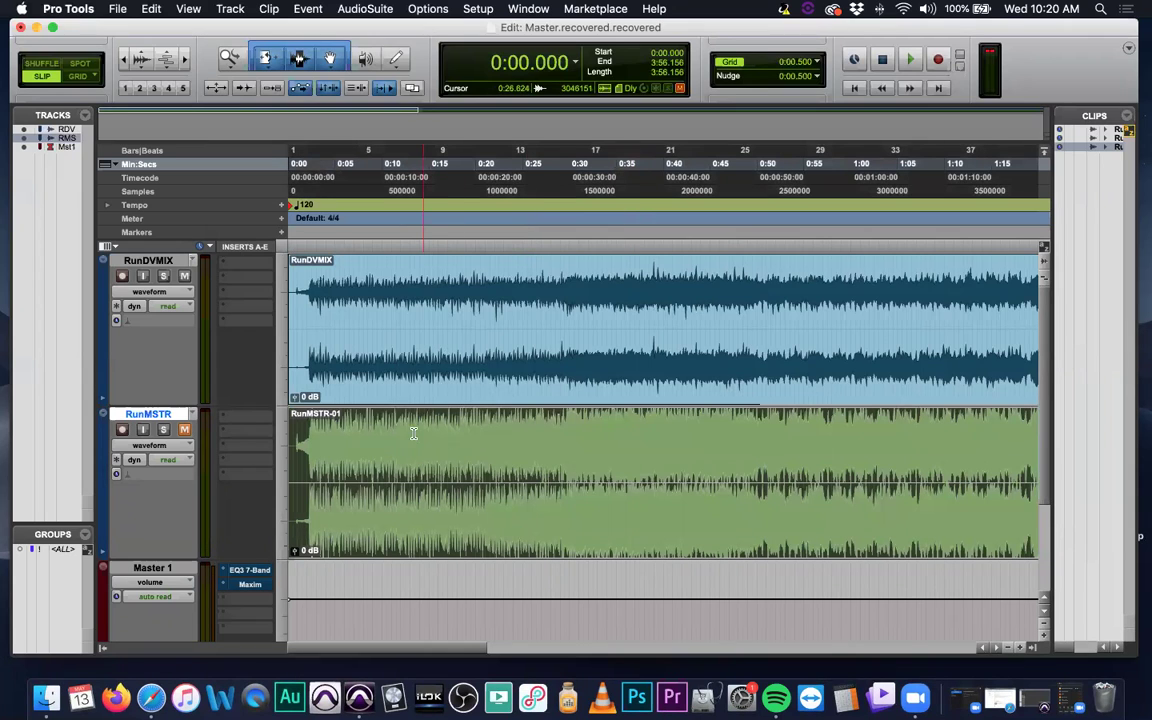
pyautogui.hscroll(10, 398, 427)
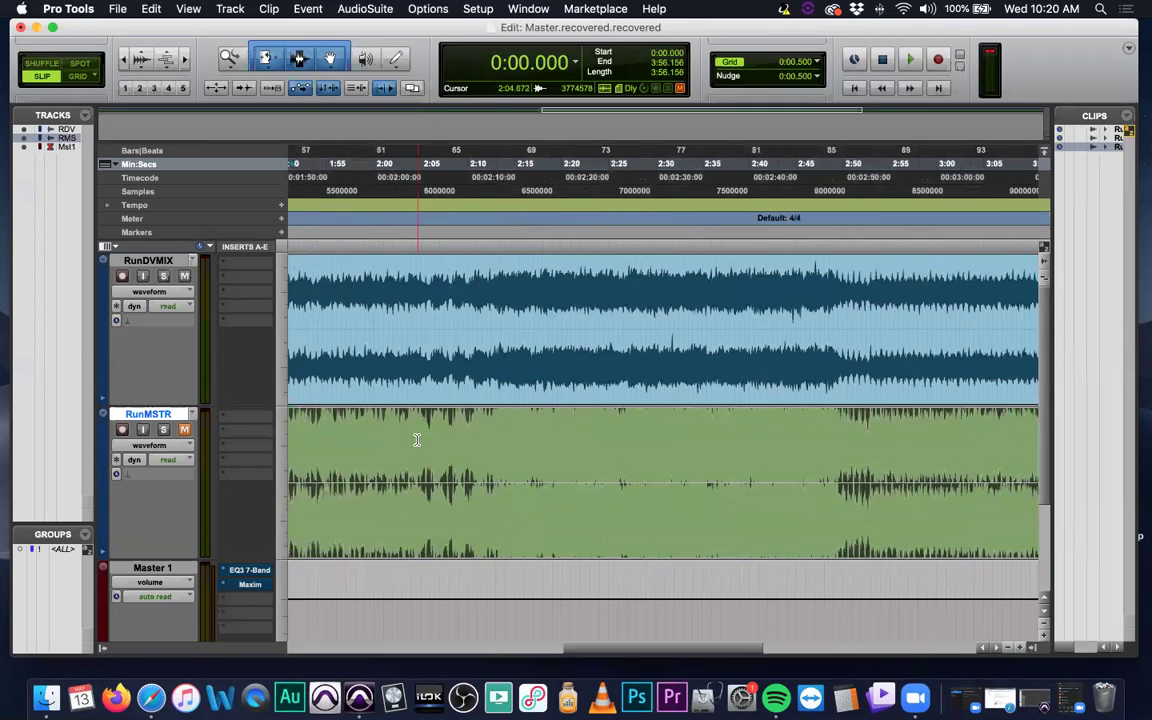
pyautogui.hscroll(3, 366, 388)
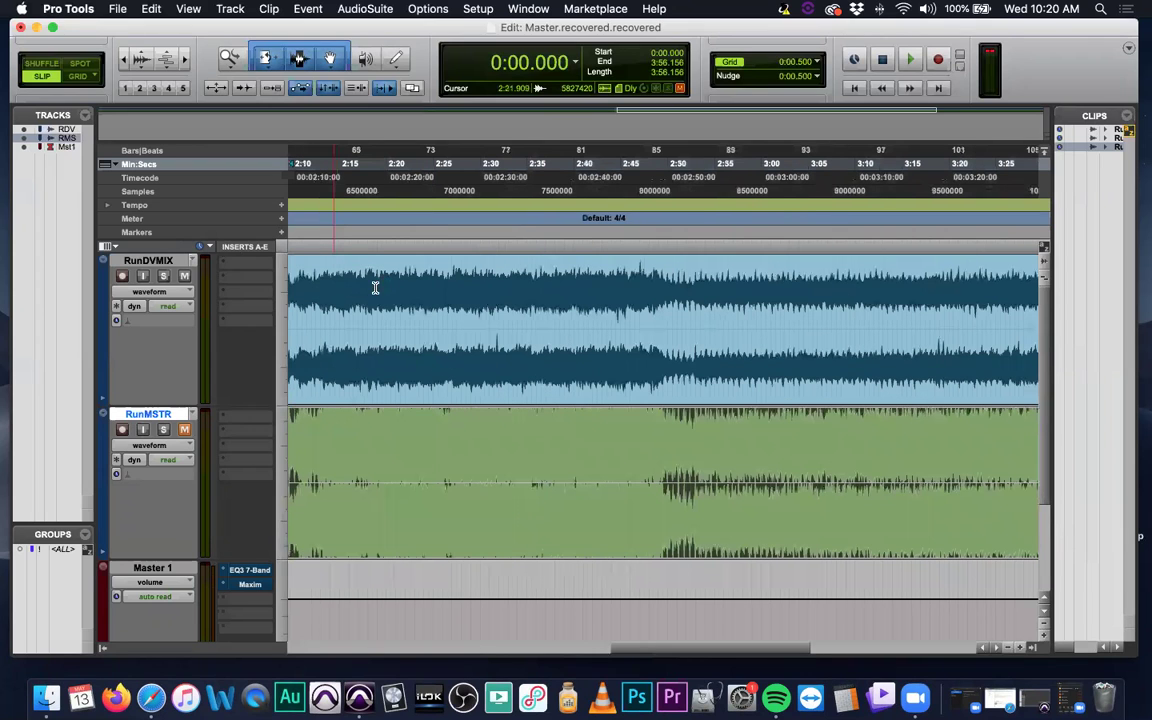
# Step: Solo the RunMSTR track, play it from about 2:12 and restore the Mix window to watch the meters before stopping
pyautogui.click(164, 430)
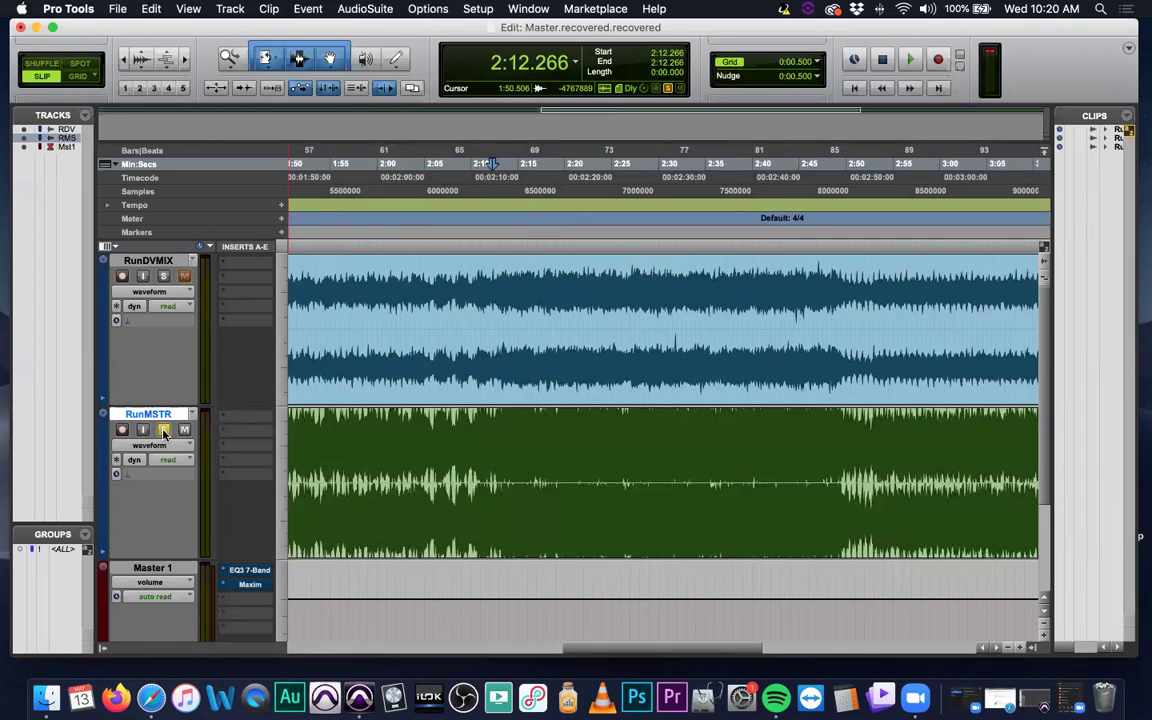
pyautogui.press('space')
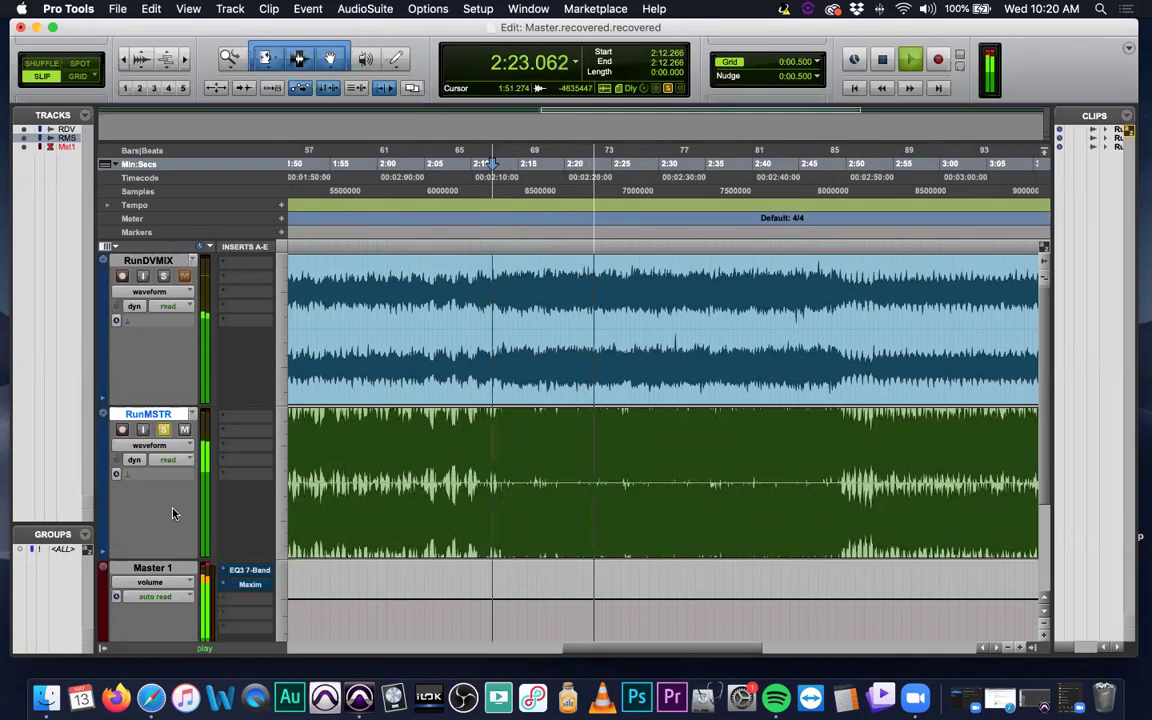
pyautogui.press('super+1')
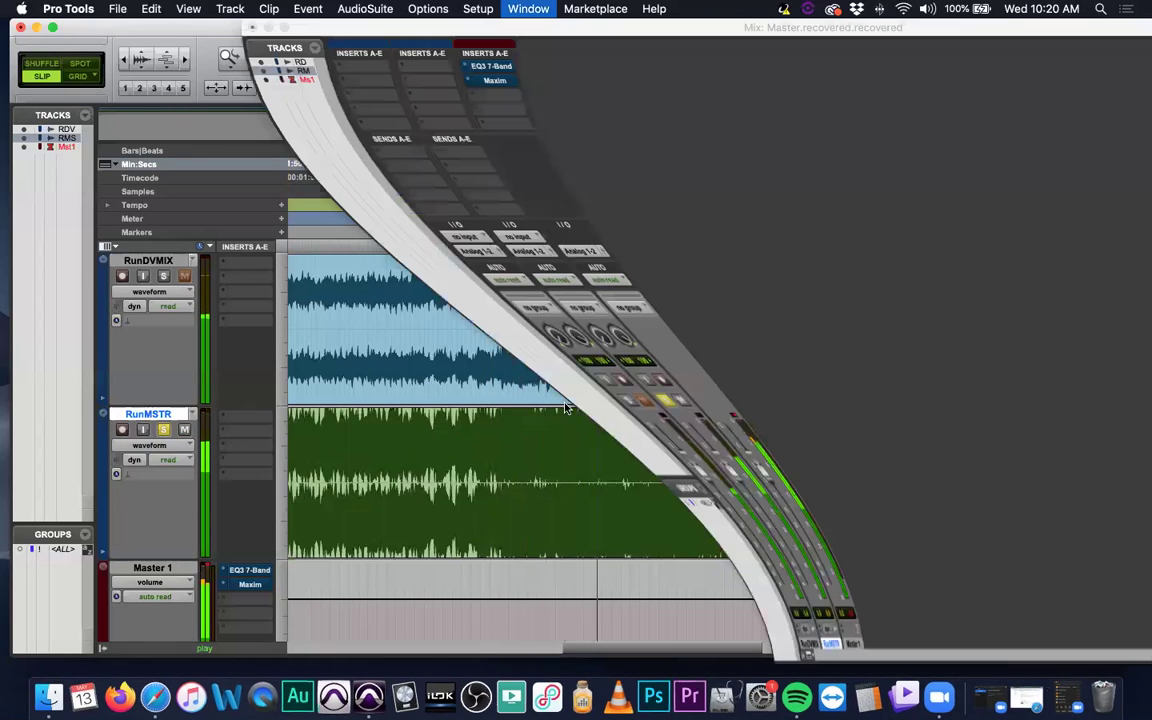
pyautogui.press('space')
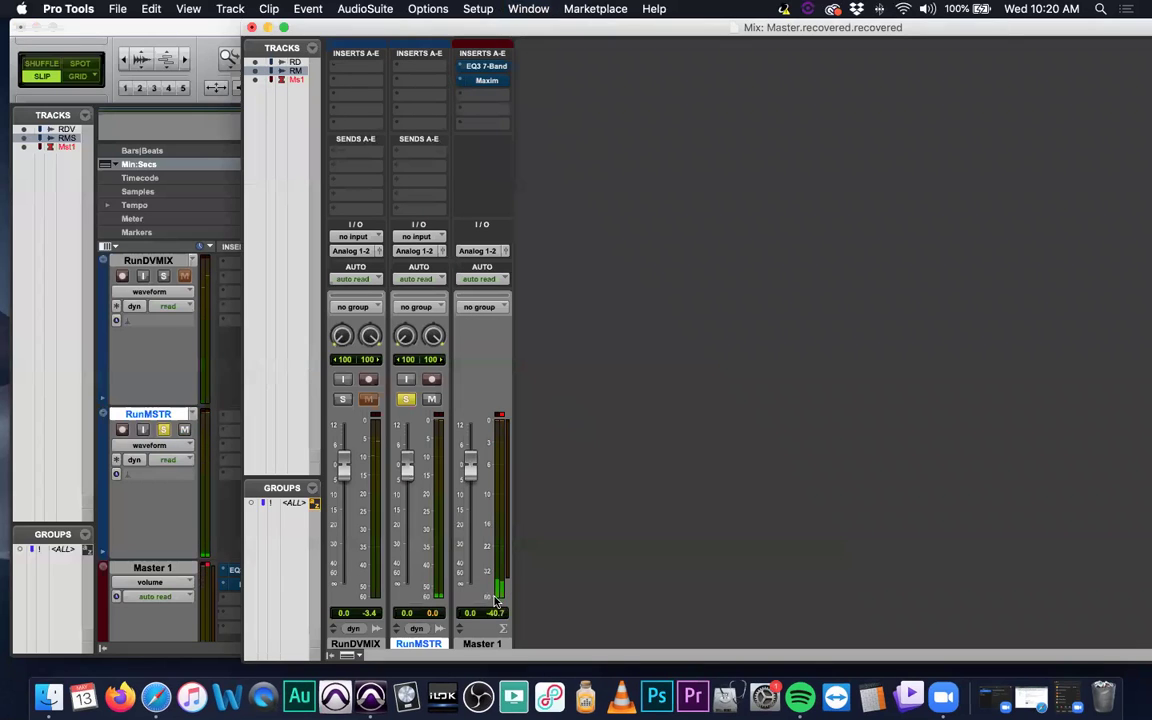
# Step: Reset Master 1's peak indicator, place the edit cursor at about 2:13.5, then reposition and close the Mix window
pyautogui.click(500, 416)
pyautogui.moveTo(366, 27); pyautogui.dragTo(777, 131)
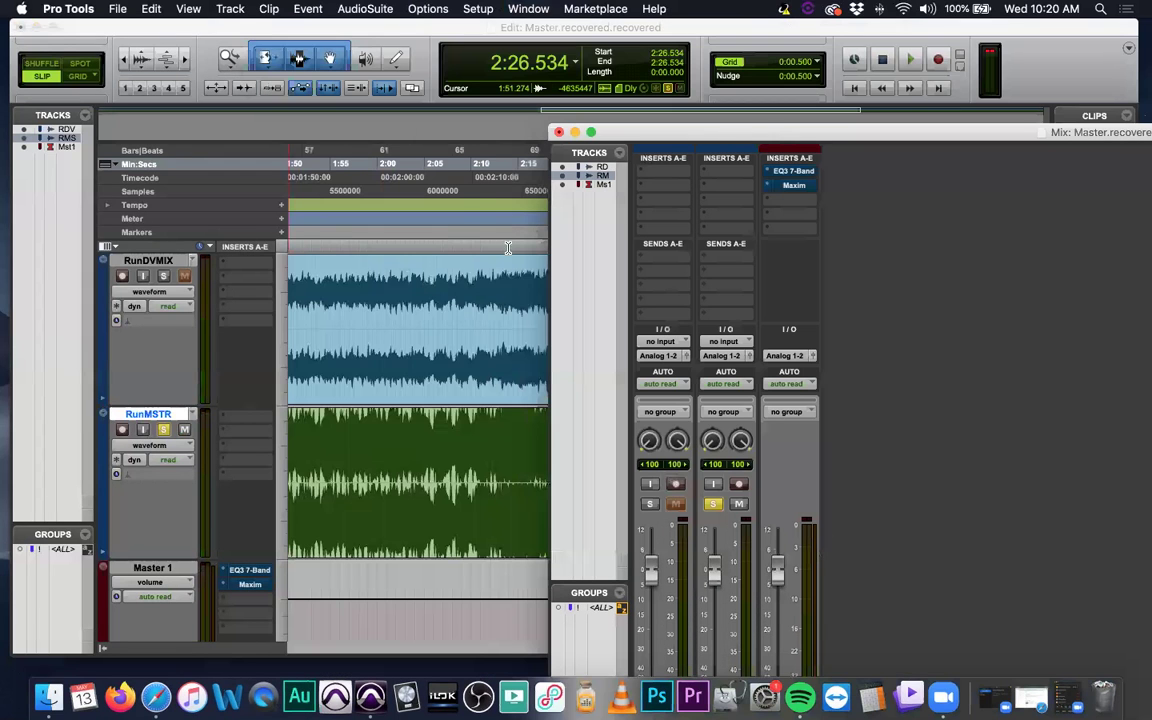
pyautogui.click(540, 228)
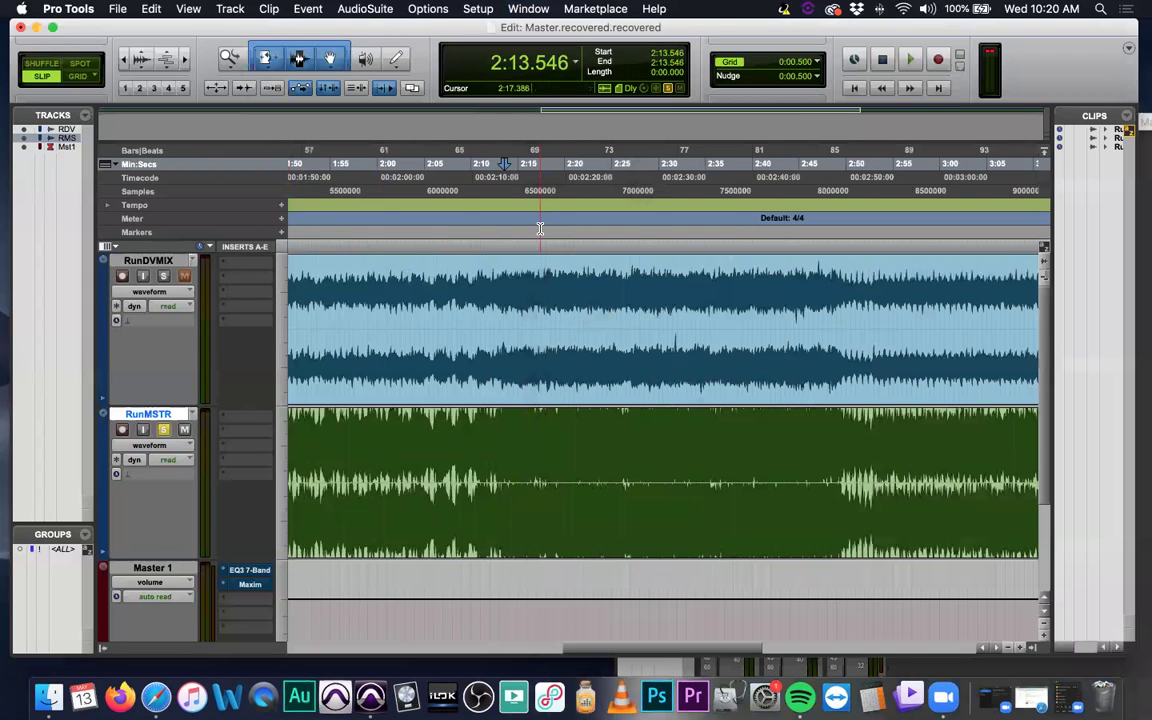
pyautogui.press('super+equal')
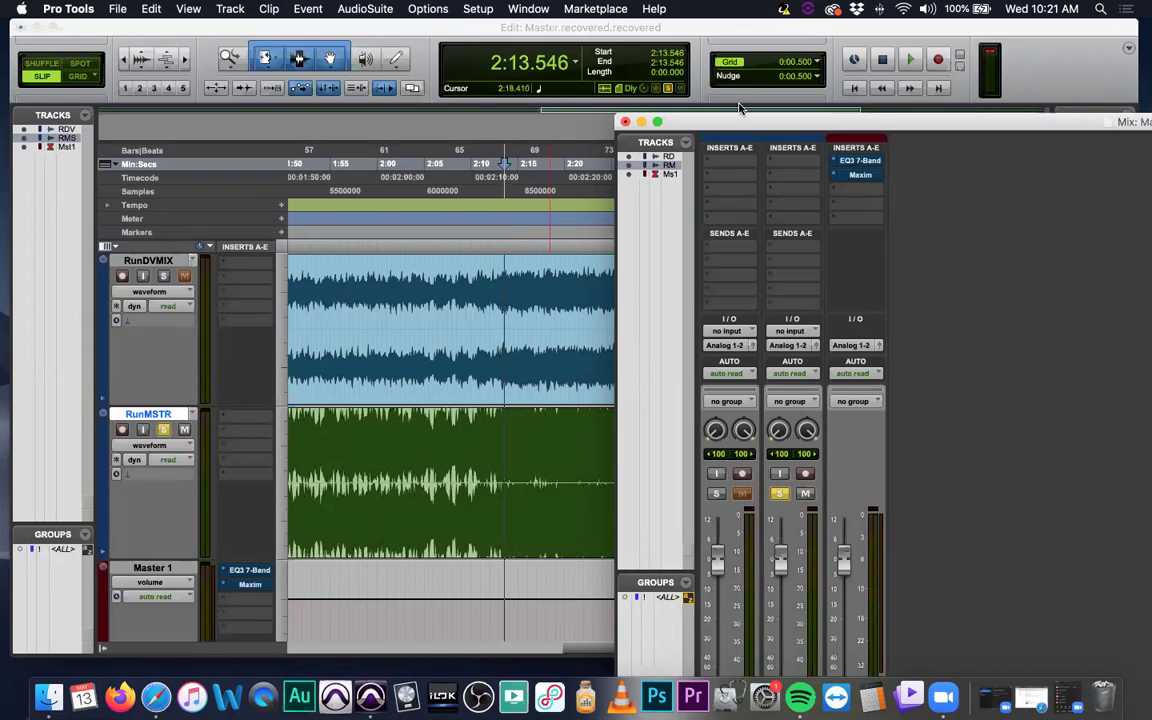
pyautogui.moveTo(668, 121); pyautogui.dragTo(147, 39)
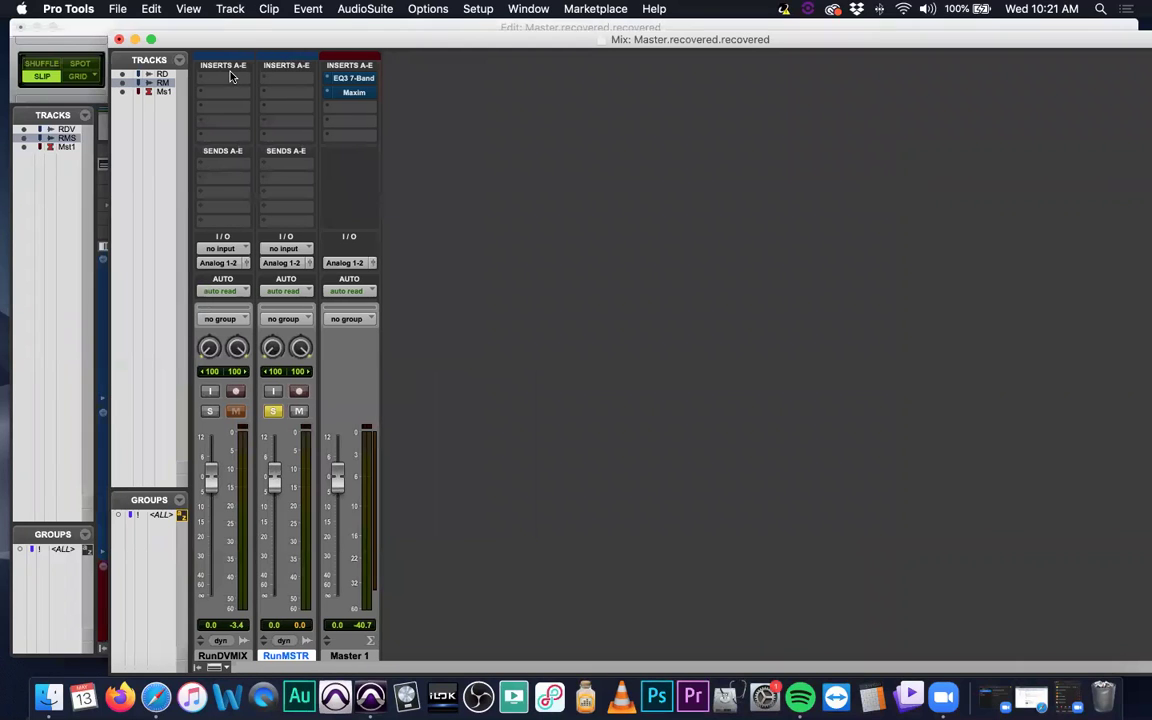
pyautogui.click(118, 40)
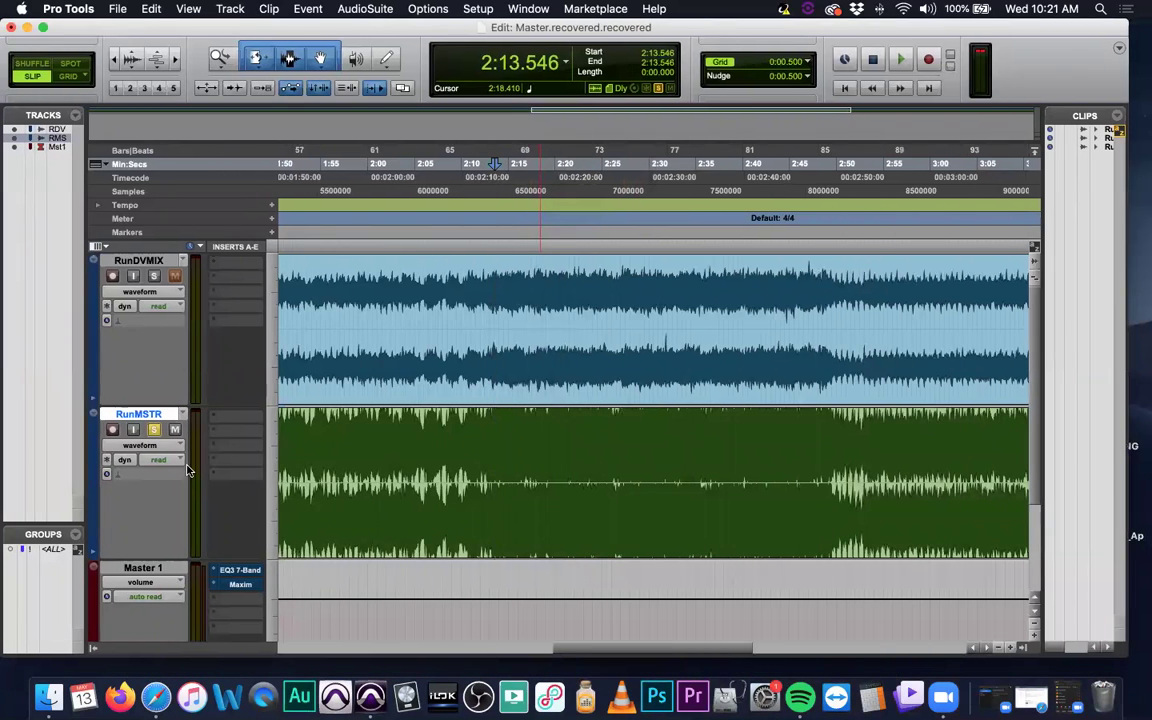
# Step: Delete the RunMSTR track together with its active clips
pyautogui.rightClick(150, 413)
pyautogui.click(197, 597)
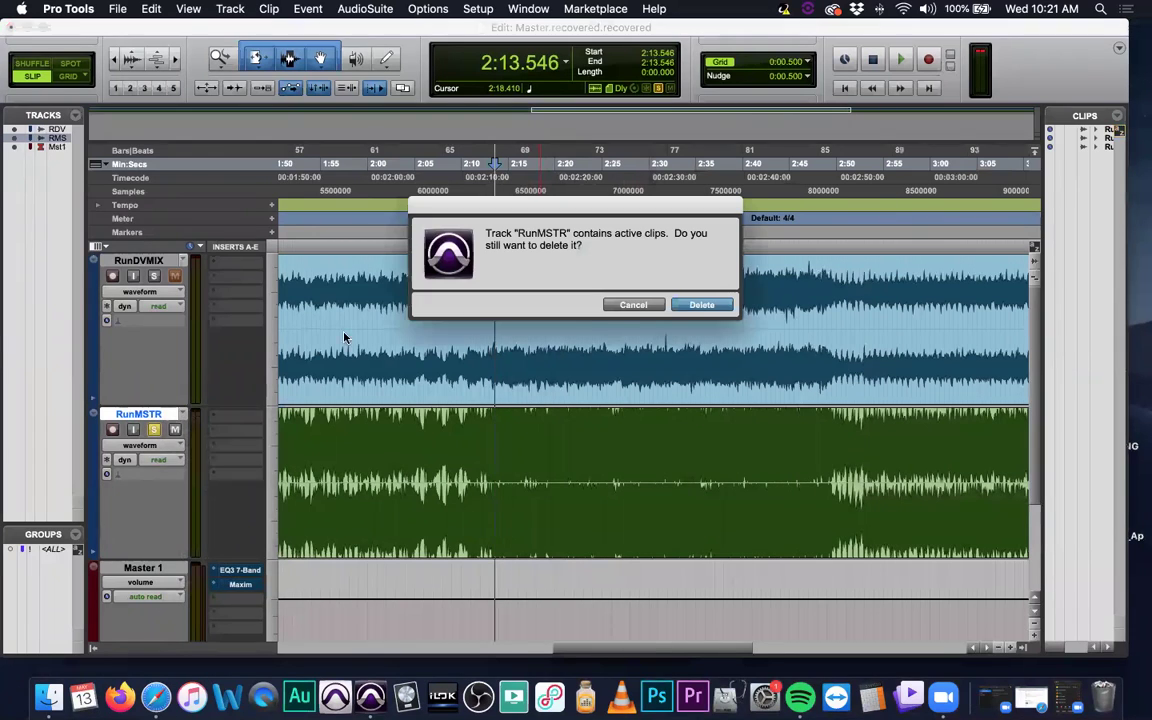
pyautogui.click(688, 304)
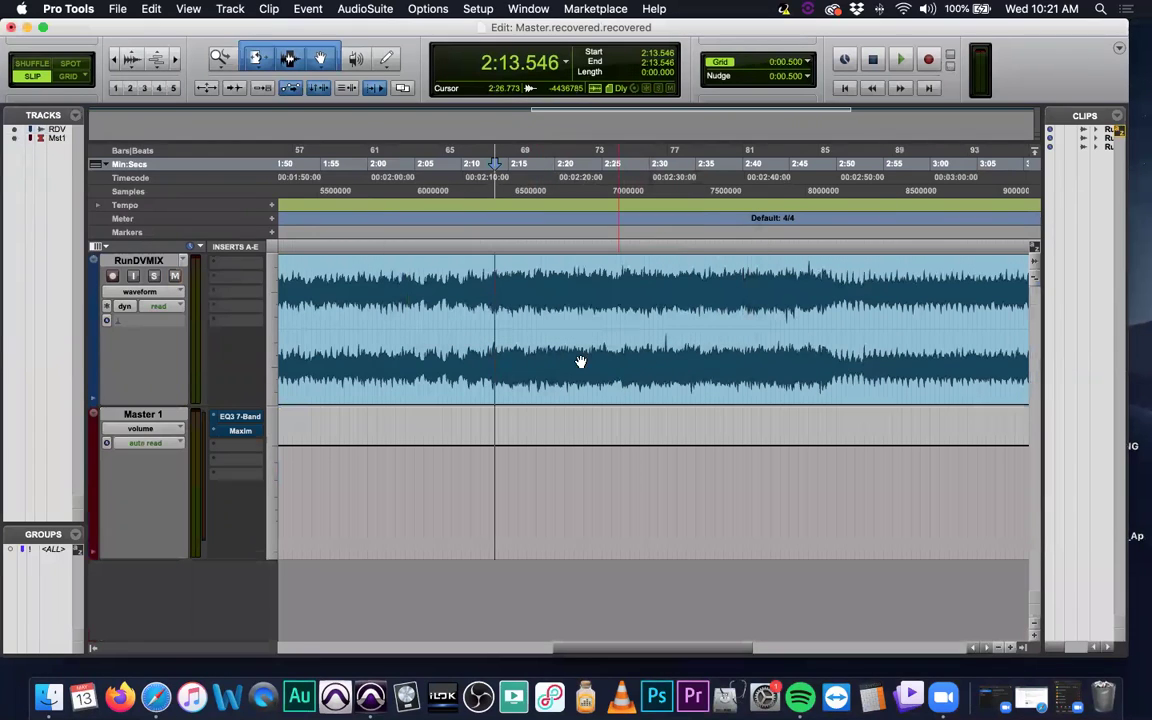
# Step: Select the RunDVMIX track and its clip with the whole song in view, and postpone the Trend Micro security notice
pyautogui.hscroll(-10, 467, 343)
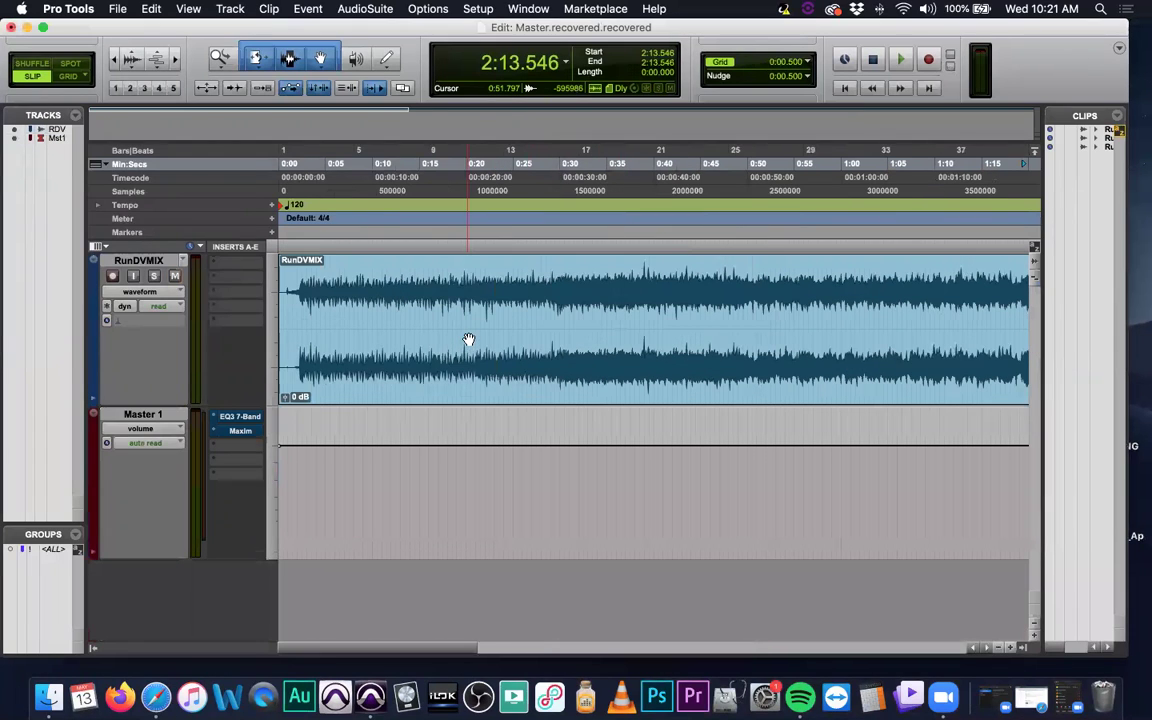
pyautogui.scroll(-4, 488, 361)
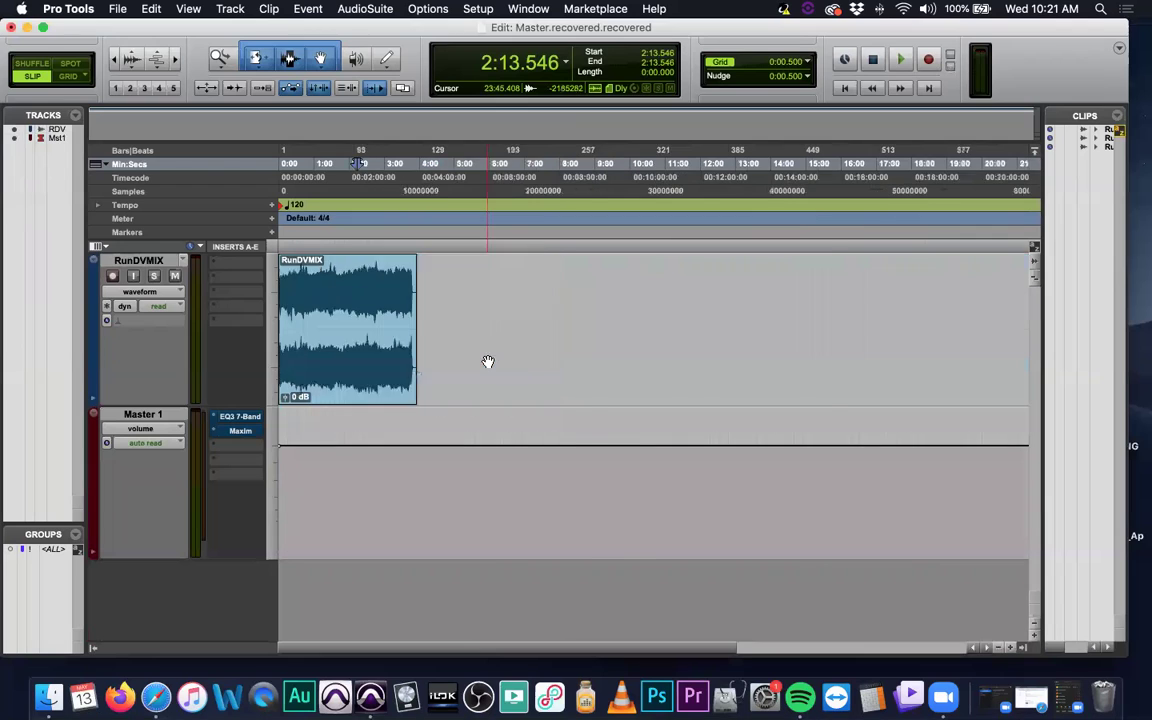
pyautogui.scroll(4, 488, 361)
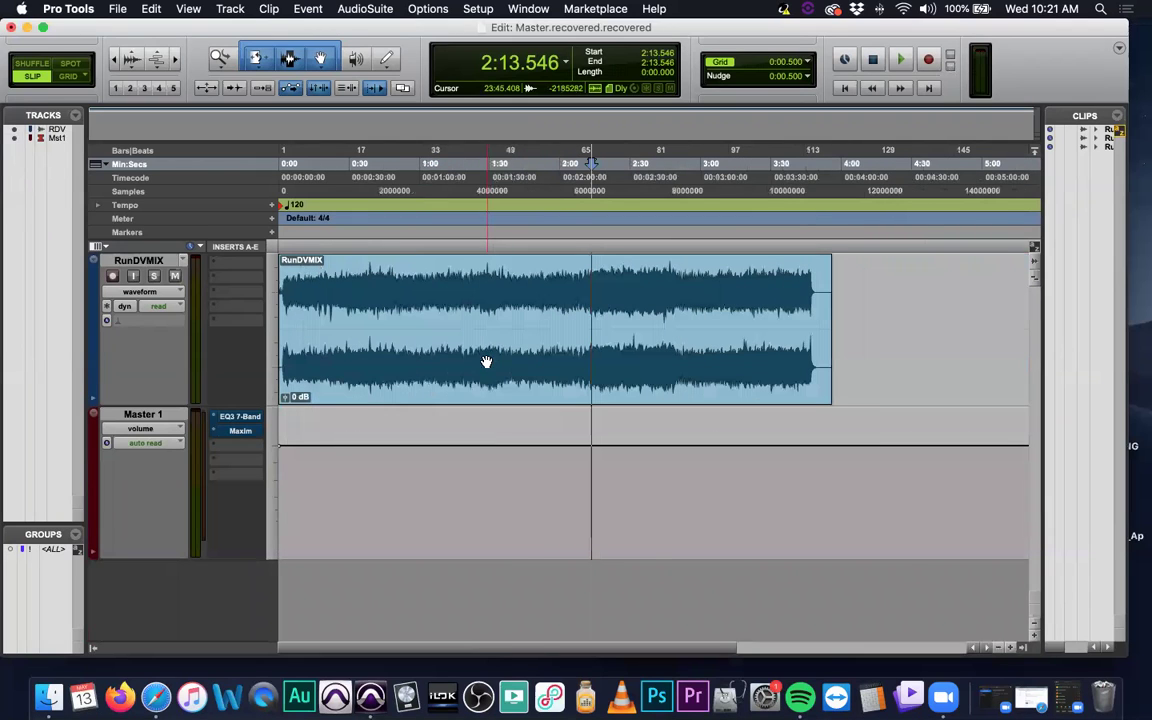
pyautogui.click(143, 261)
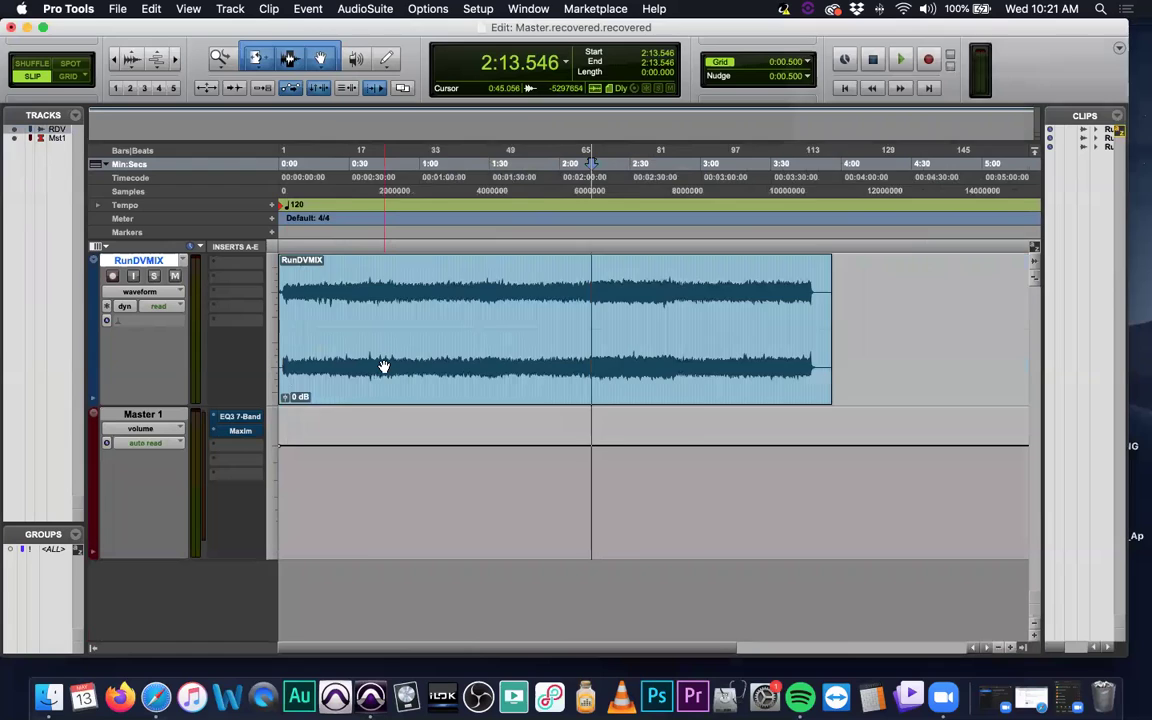
pyautogui.scroll(2, 383, 368)
pyautogui.scroll(-3, 385, 367)
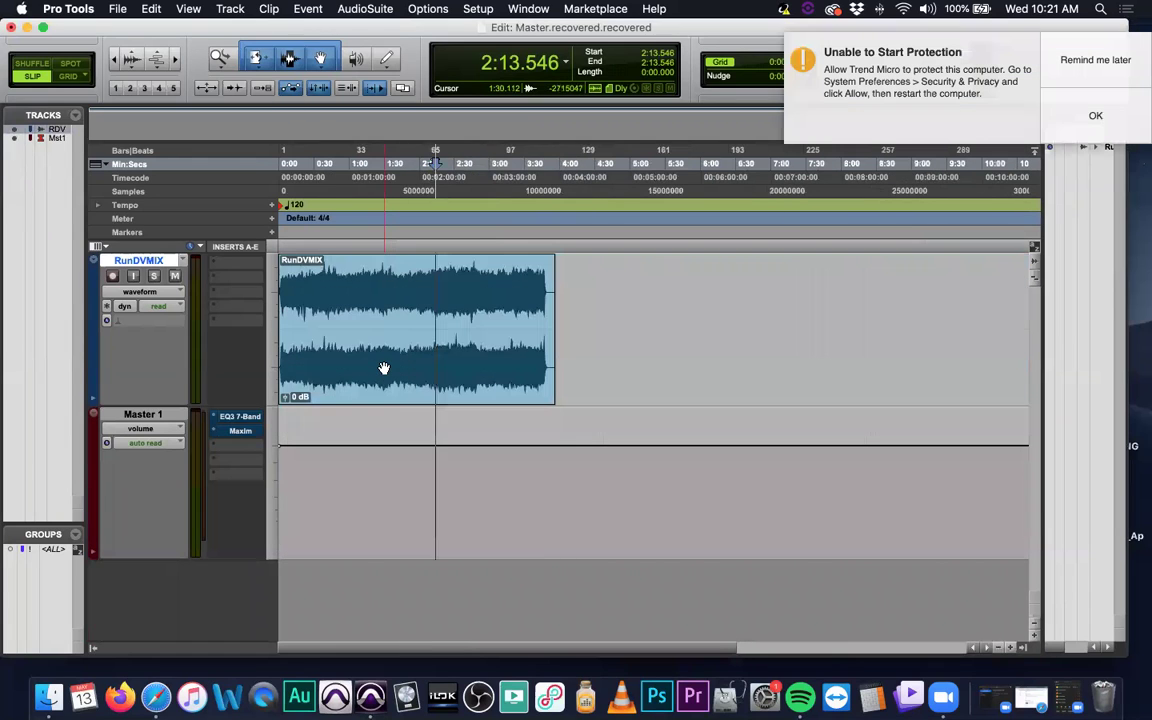
pyautogui.click(386, 367)
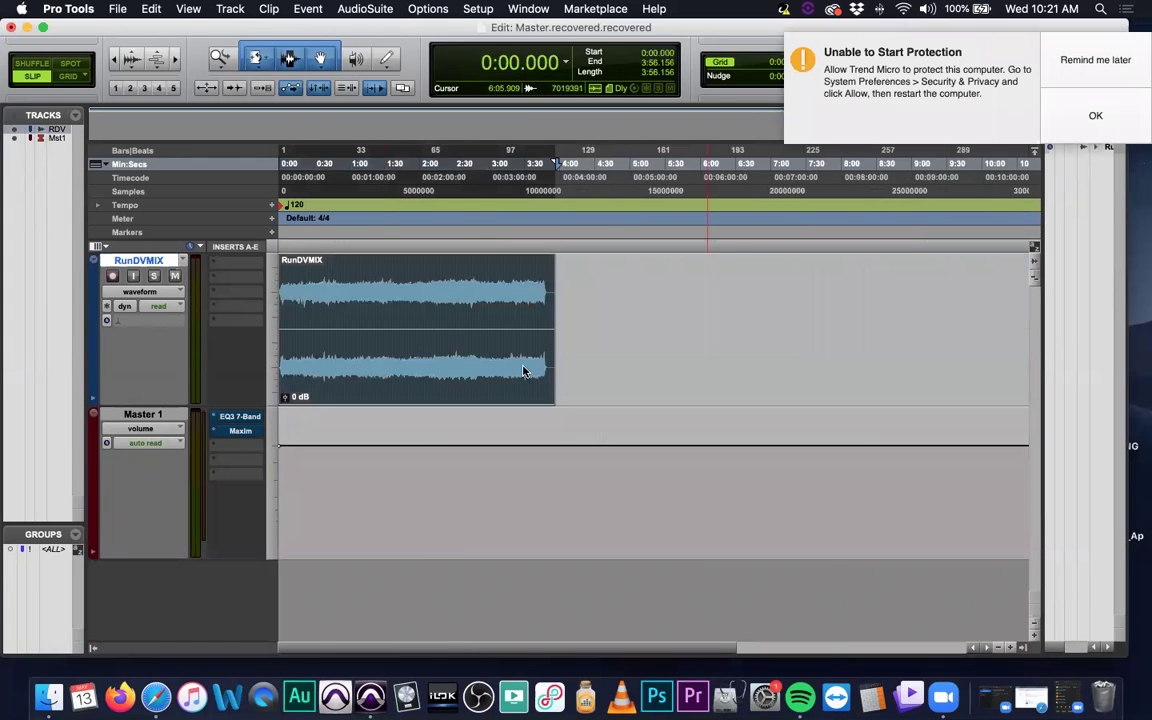
pyautogui.click(1128, 60)
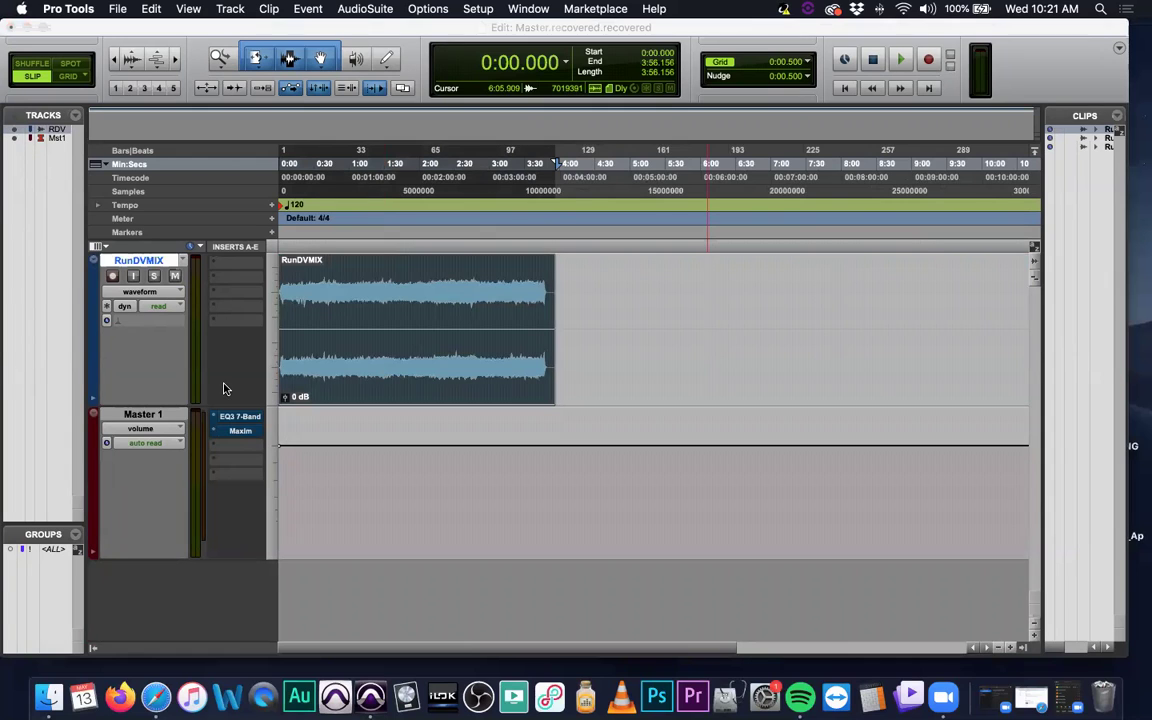
# Step: Import CarsDVMIX.wav from Finder's Master folder onto a new track starting near RunDVMIX's end, and set the track height to large
pyautogui.press('super+Tab')
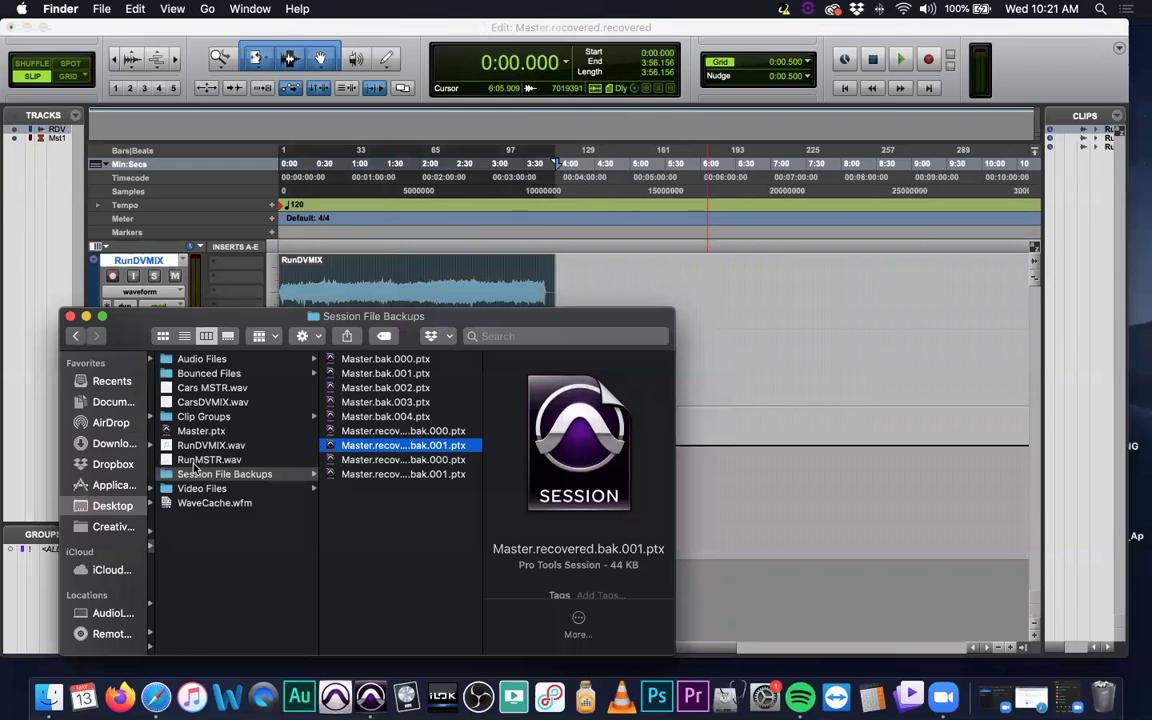
pyautogui.click(205, 402)
pyautogui.moveTo(242, 318); pyautogui.dragTo(284, 328)
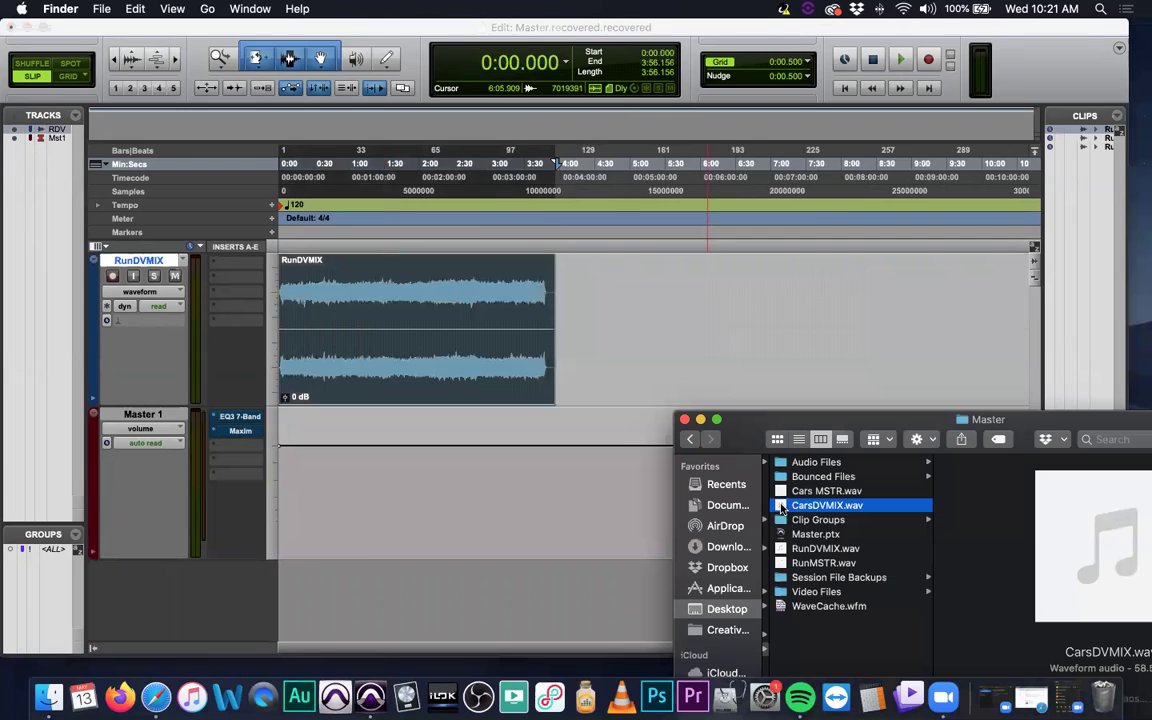
pyautogui.moveTo(827, 505); pyautogui.dragTo(553, 578)
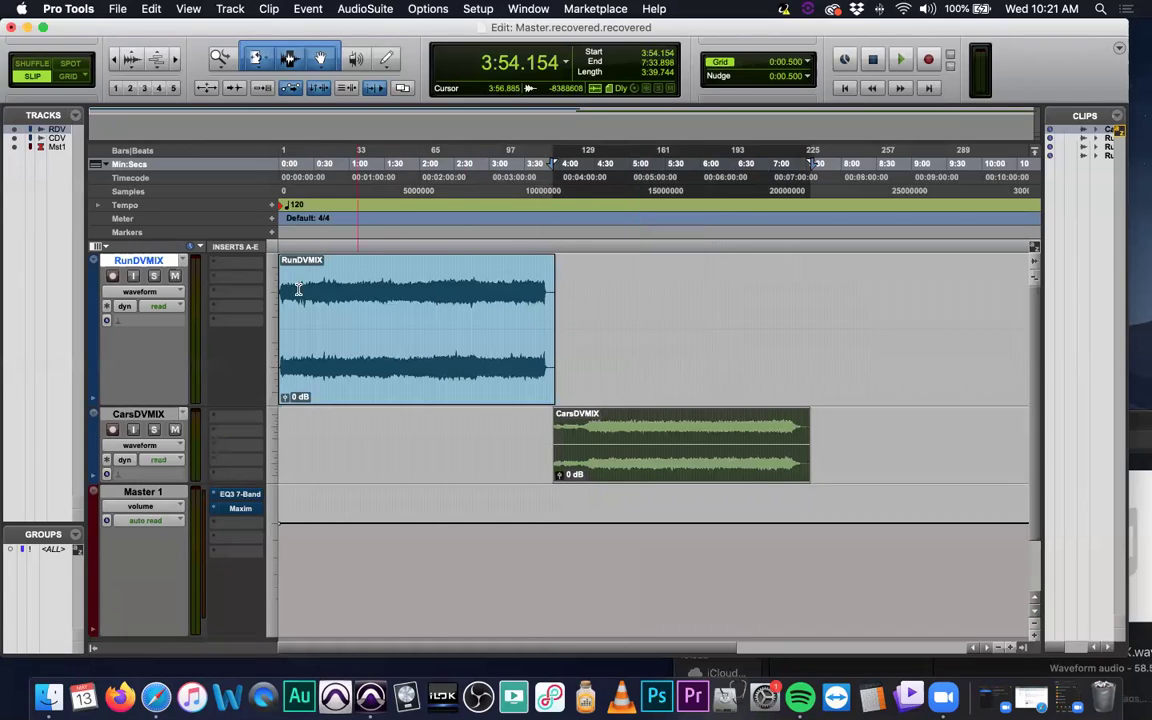
pyautogui.click(272, 330)
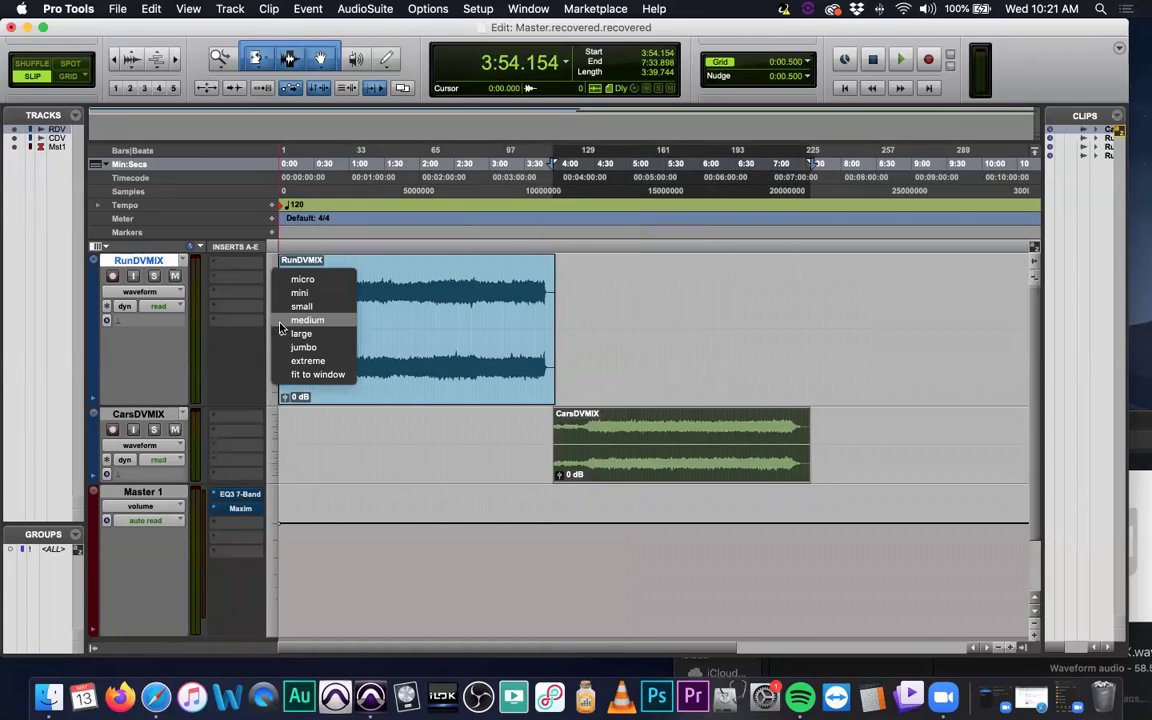
pyautogui.click(298, 334)
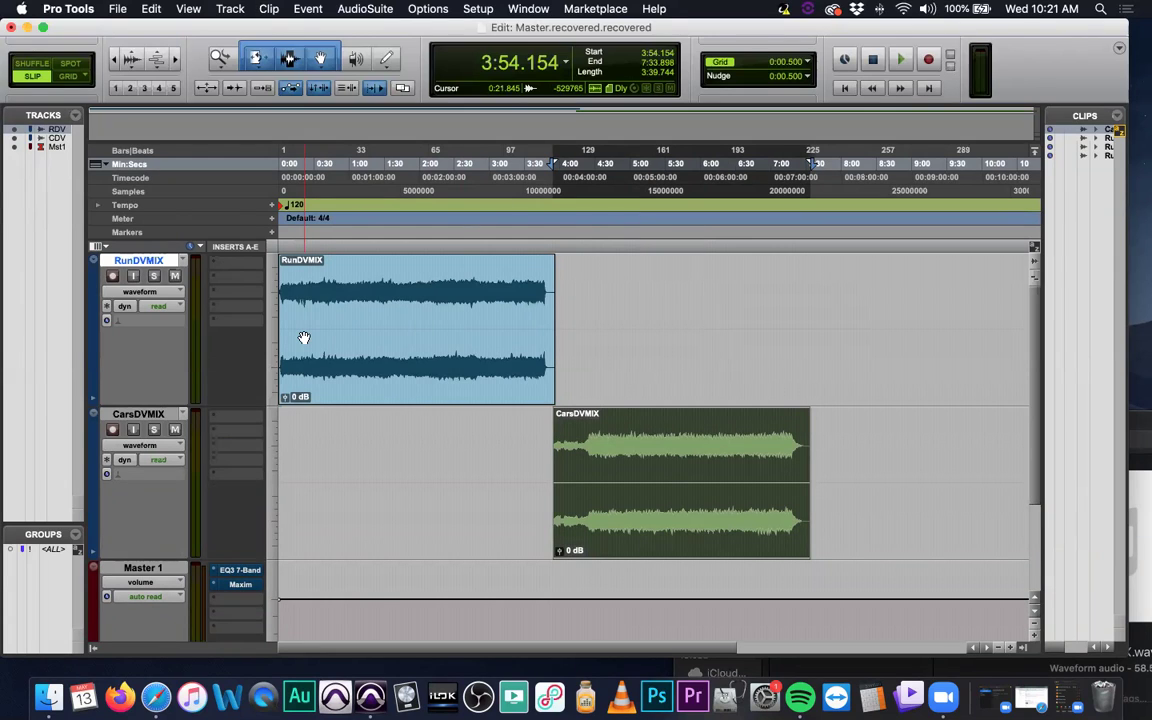
# Step: Audition RunDVMIX's ending from about 3:44.4 with raised system volume, and move the CarsDVMIX clip earlier to start at about 3:52.8
pyautogui.press('super+equal')
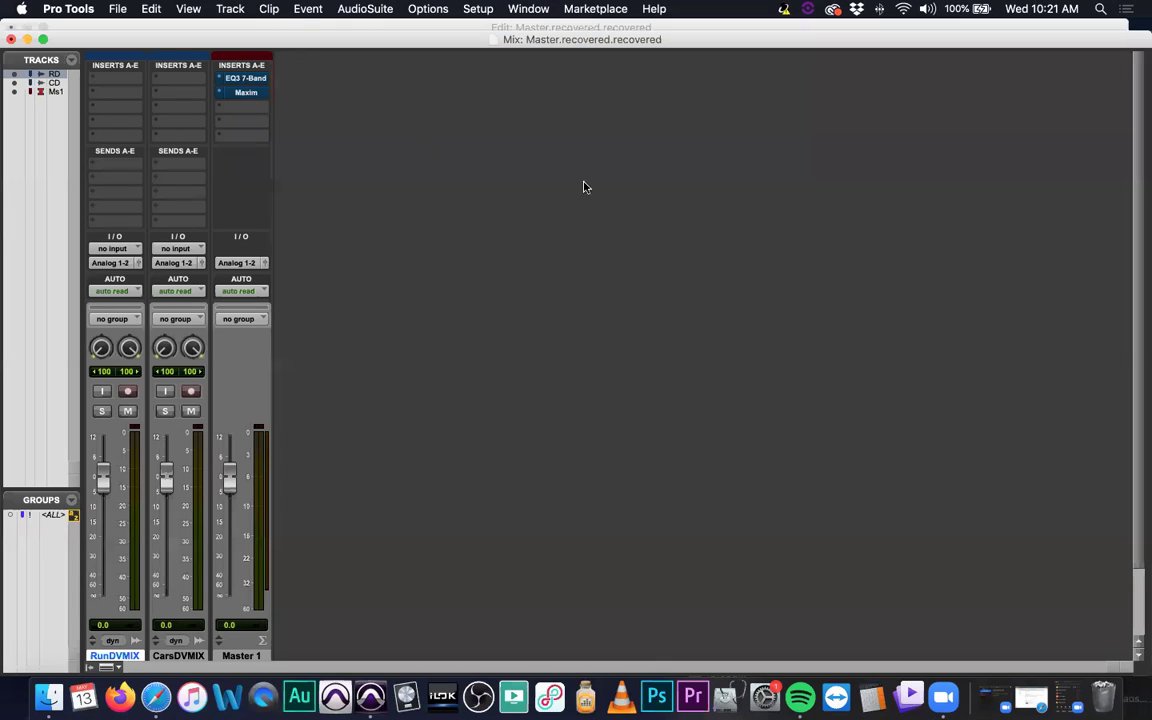
pyautogui.press('super+equal')
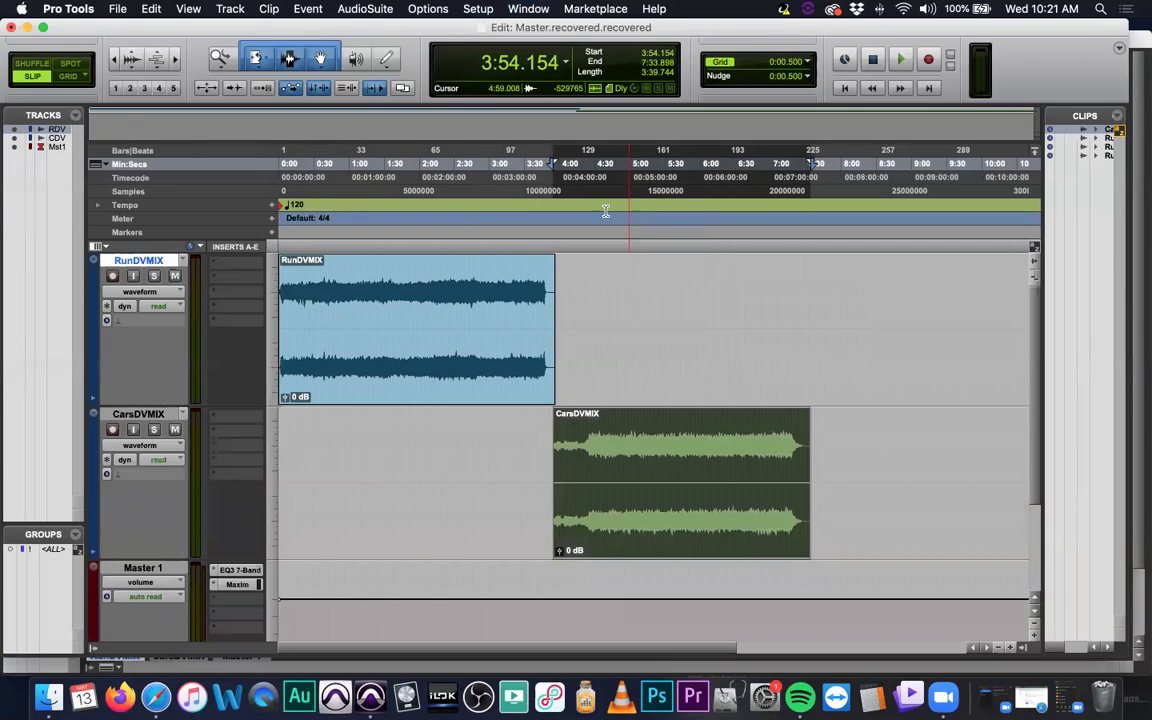
pyautogui.press('super+bracketright')
pyautogui.press('super+bracketright')
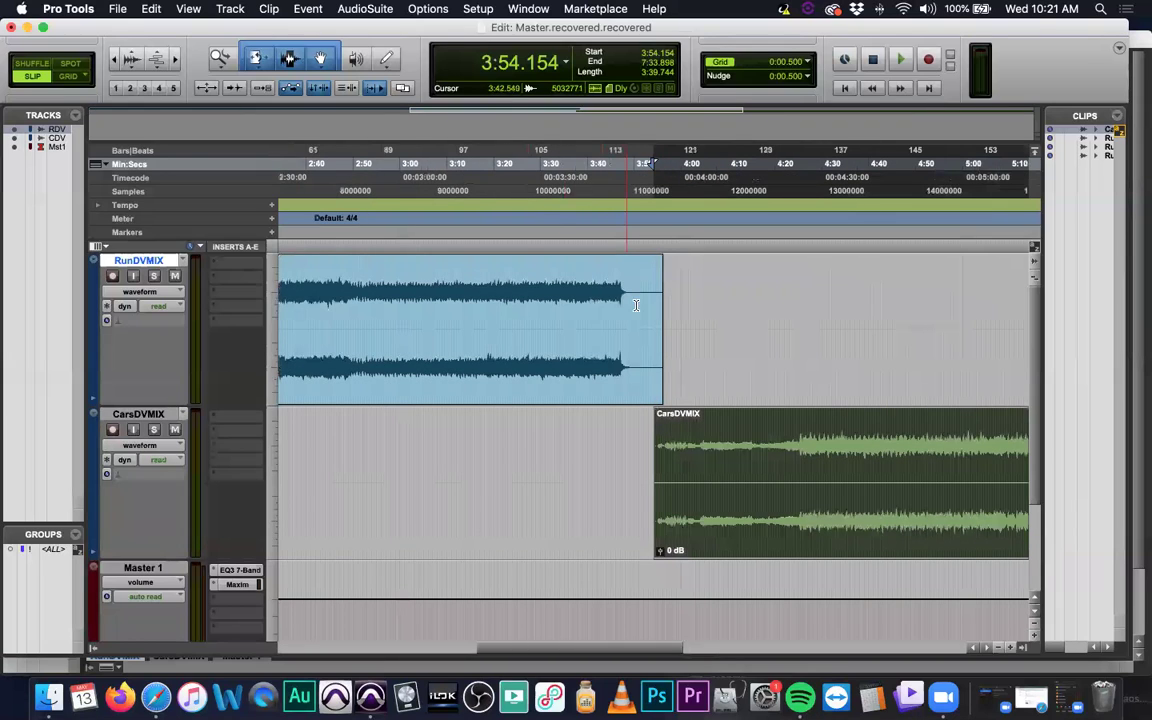
pyautogui.click(607, 241)
pyautogui.press('space')
pyautogui.press('XF86AudioRaiseVolume')
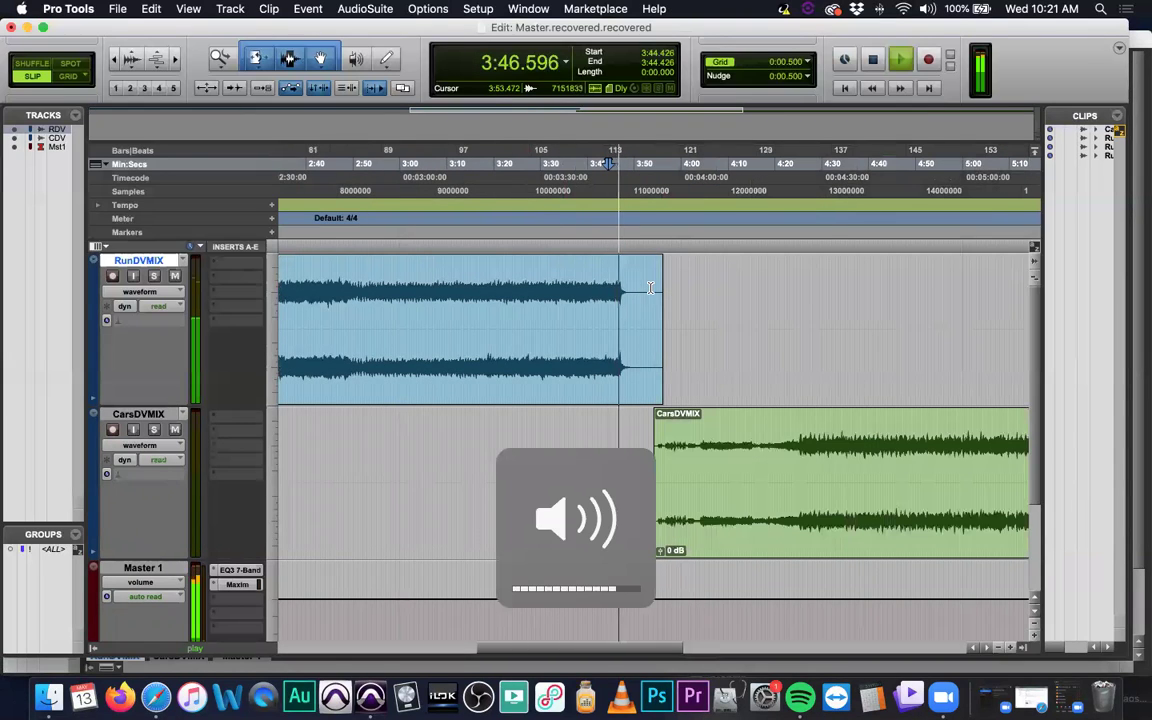
pyautogui.hscroll(-2, 746, 411)
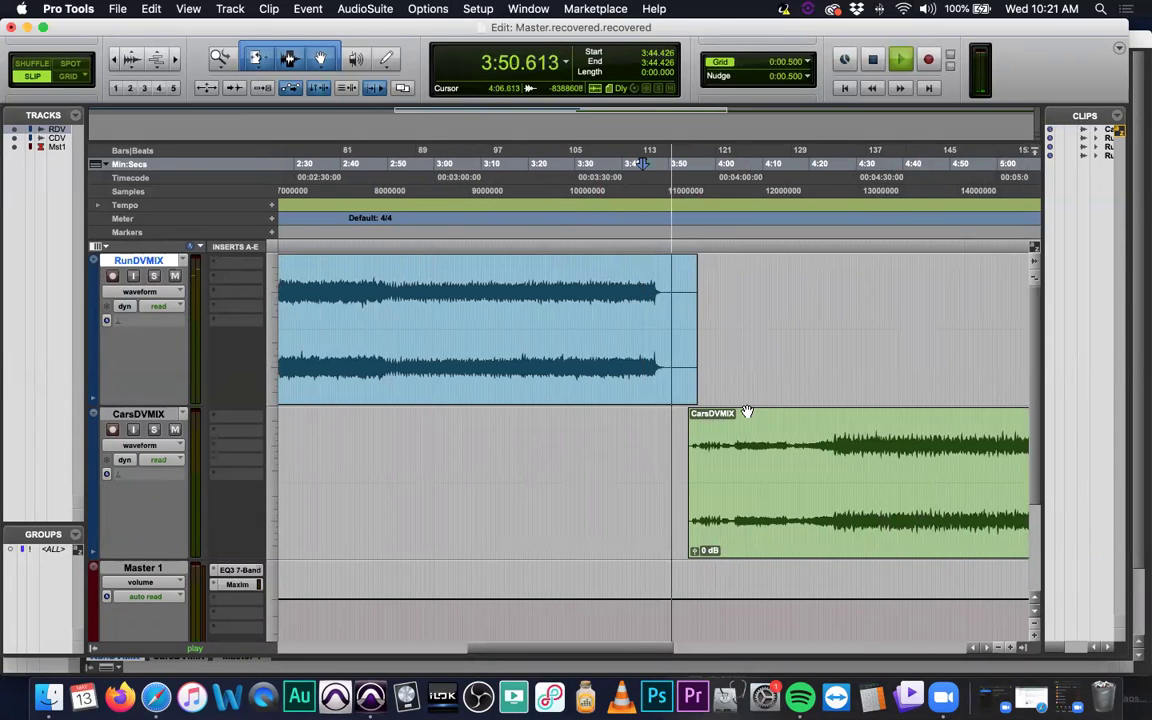
pyautogui.press('space')
pyautogui.moveTo(764, 549); pyautogui.dragTo(758, 549)
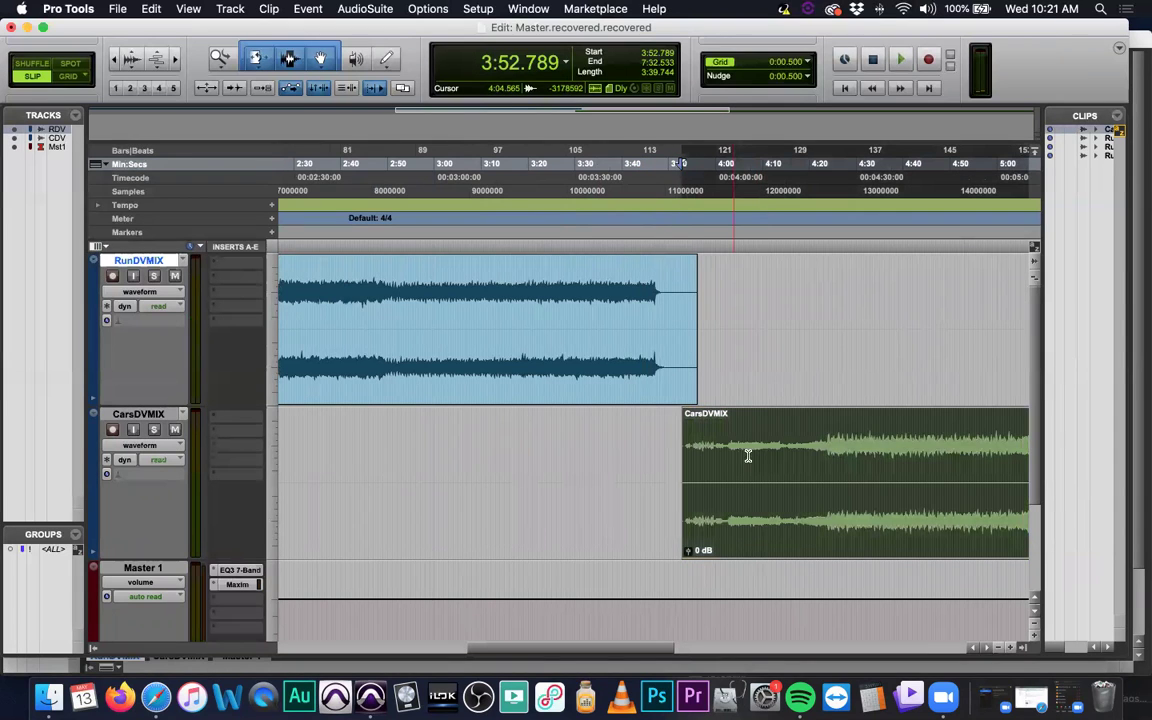
# Step: Play the transition into CarsDVMIX and check the track and Master 1 levels in the Mix window
pyautogui.press('space')
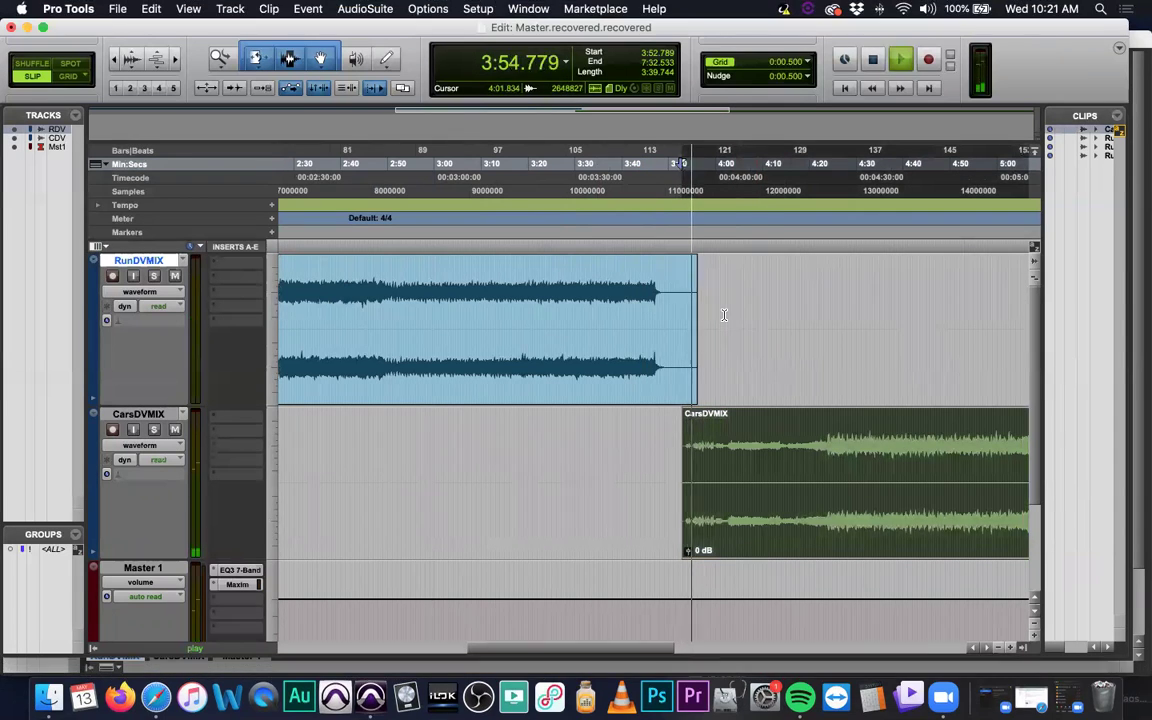
pyautogui.press('super+equal')
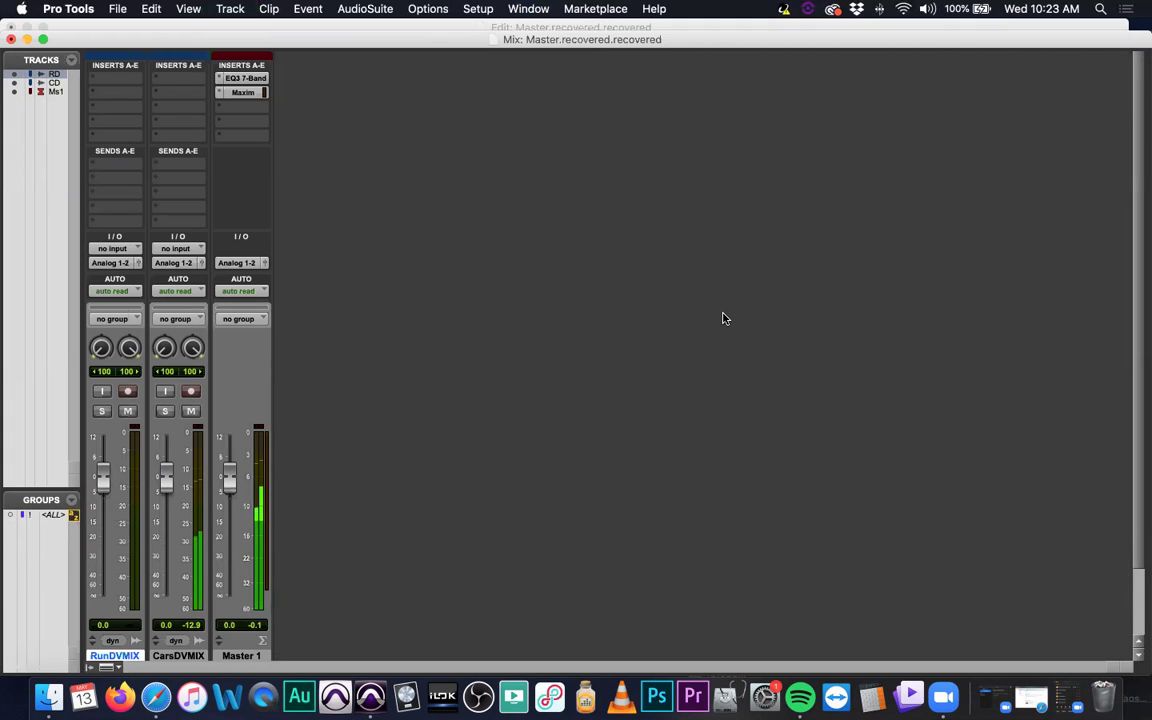
pyautogui.press('super+equal')
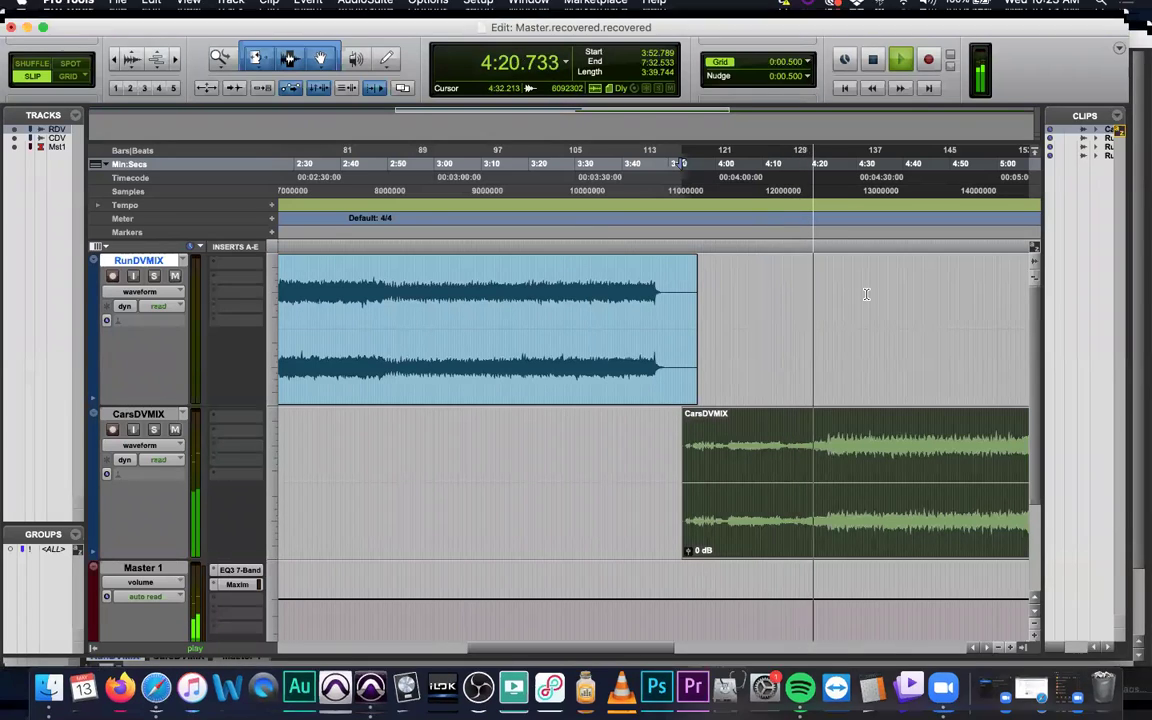
pyautogui.press('super+equal')
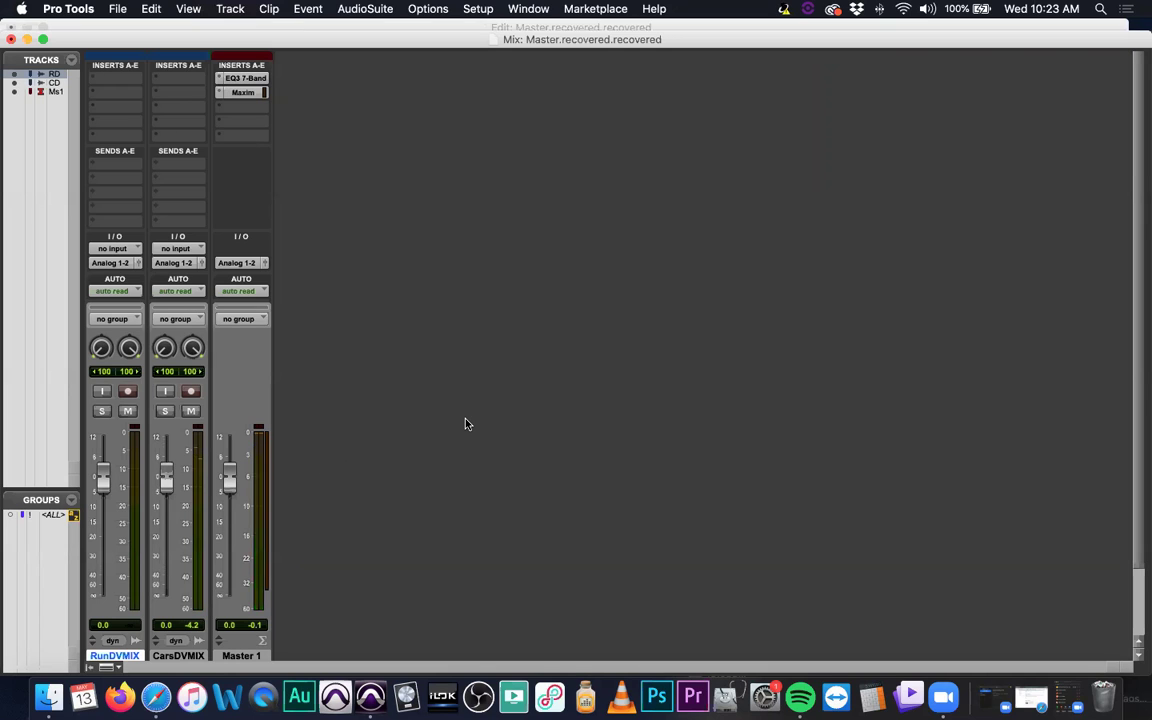
# Step: Review the EQ3 7-Band settings on Master 1 and bring the Edit window forward with the plug-in window moved clear of the clips
pyautogui.click(246, 80)
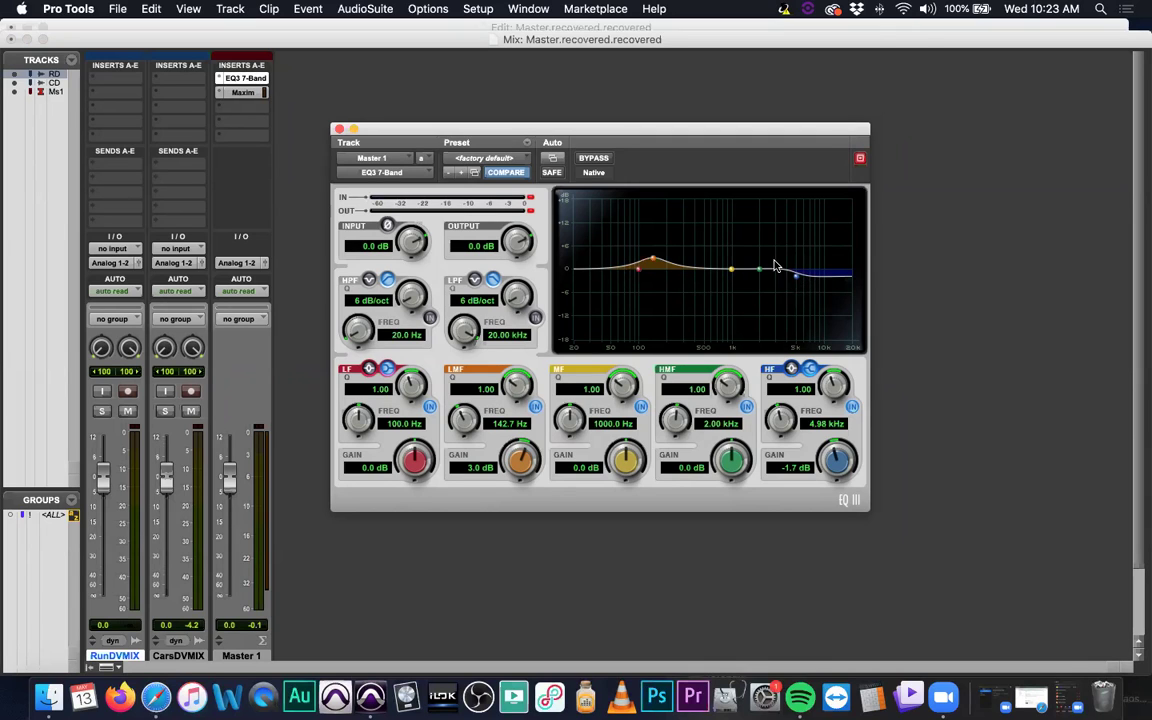
pyautogui.click(992, 248)
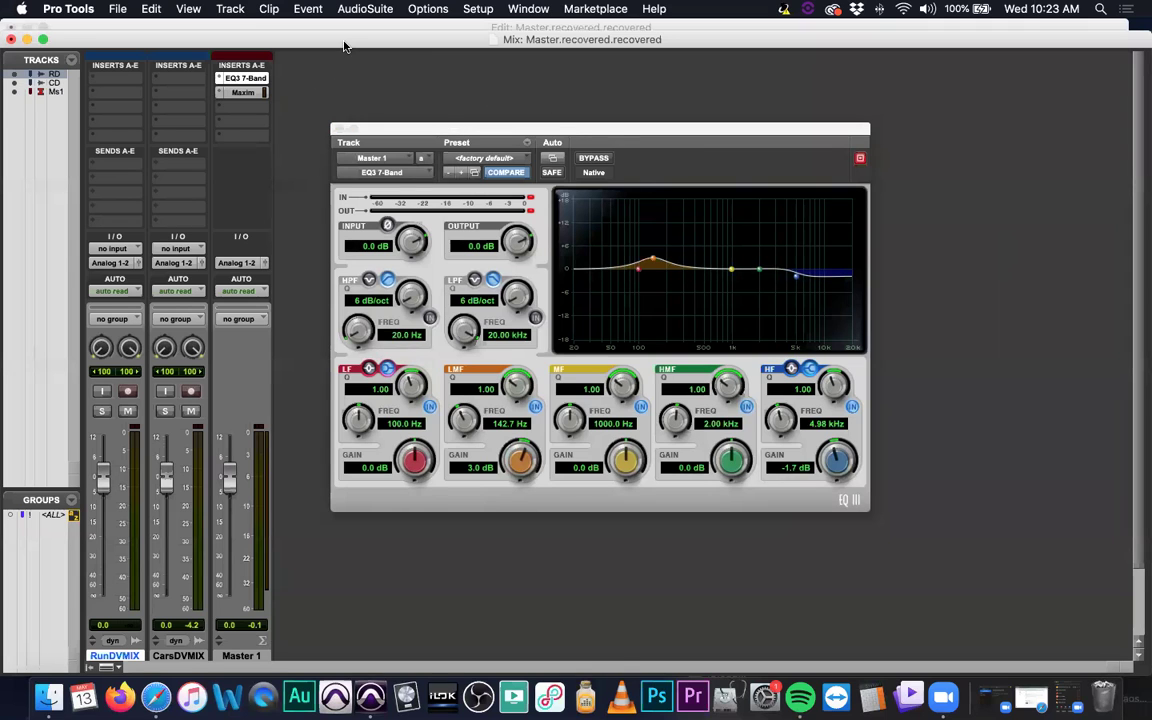
pyautogui.moveTo(343, 42); pyautogui.dragTo(380, 54)
pyautogui.click(379, 39)
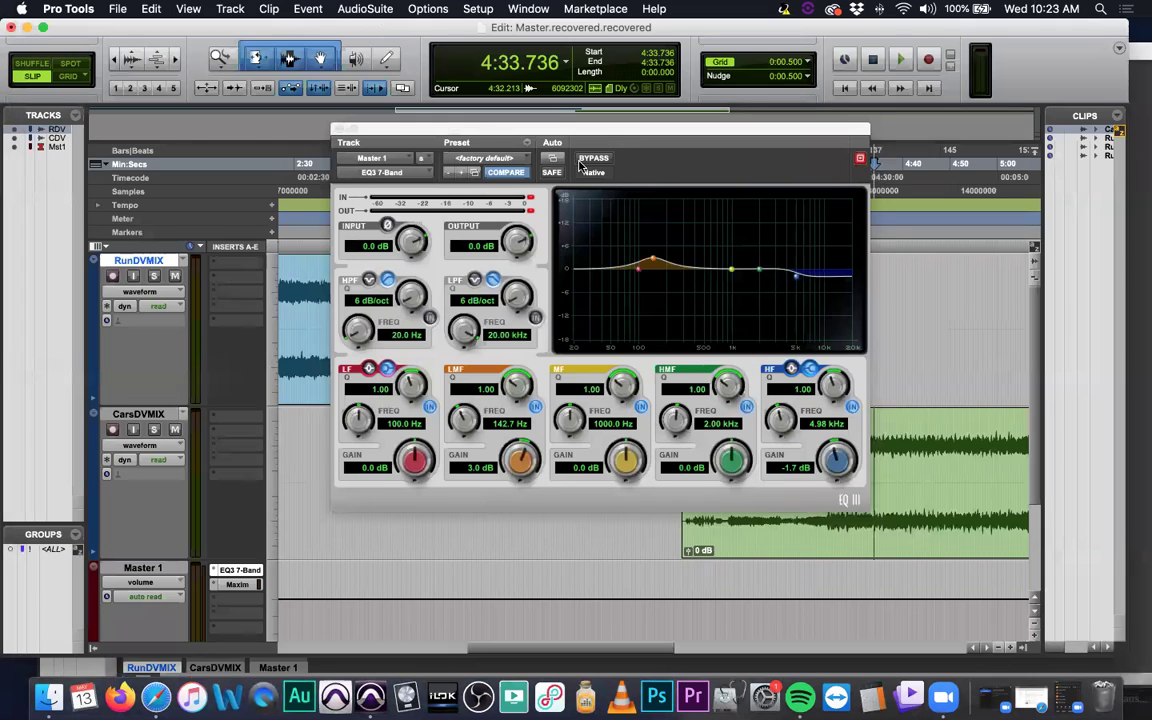
pyautogui.moveTo(636, 135); pyautogui.dragTo(333, 426)
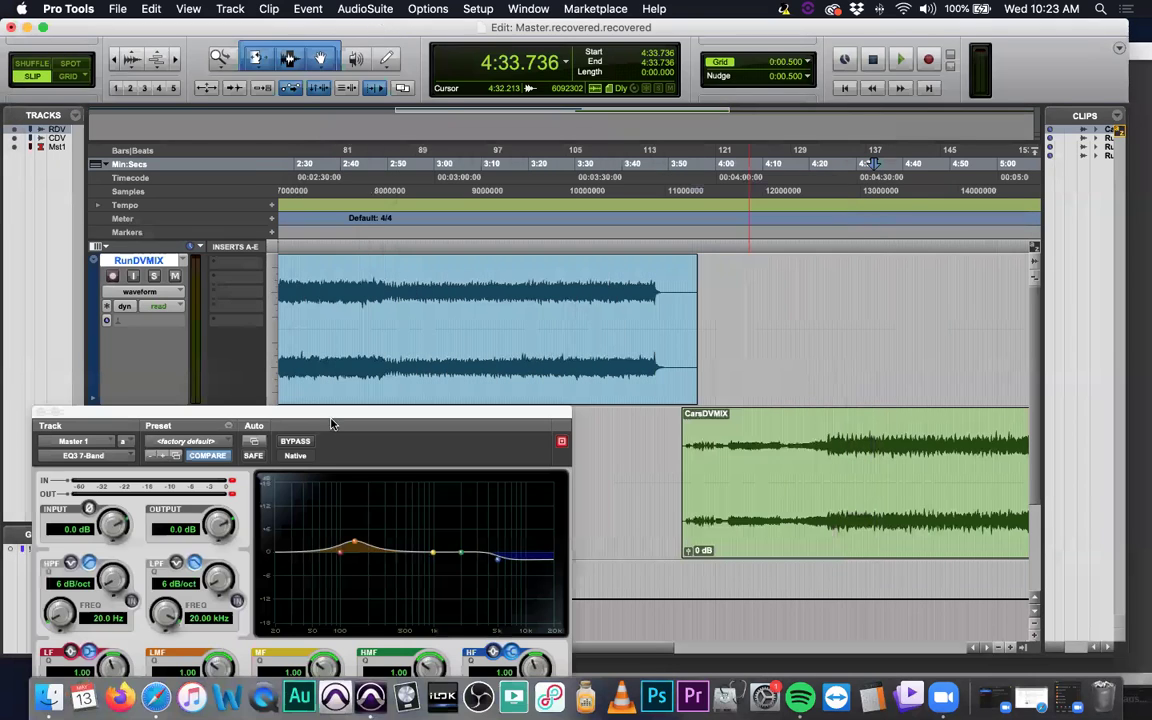
# Step: Compare the tone of RunDVMIX from about 2:59.2 with CarsDVMIX from about 4:26.2
pyautogui.click(435, 230)
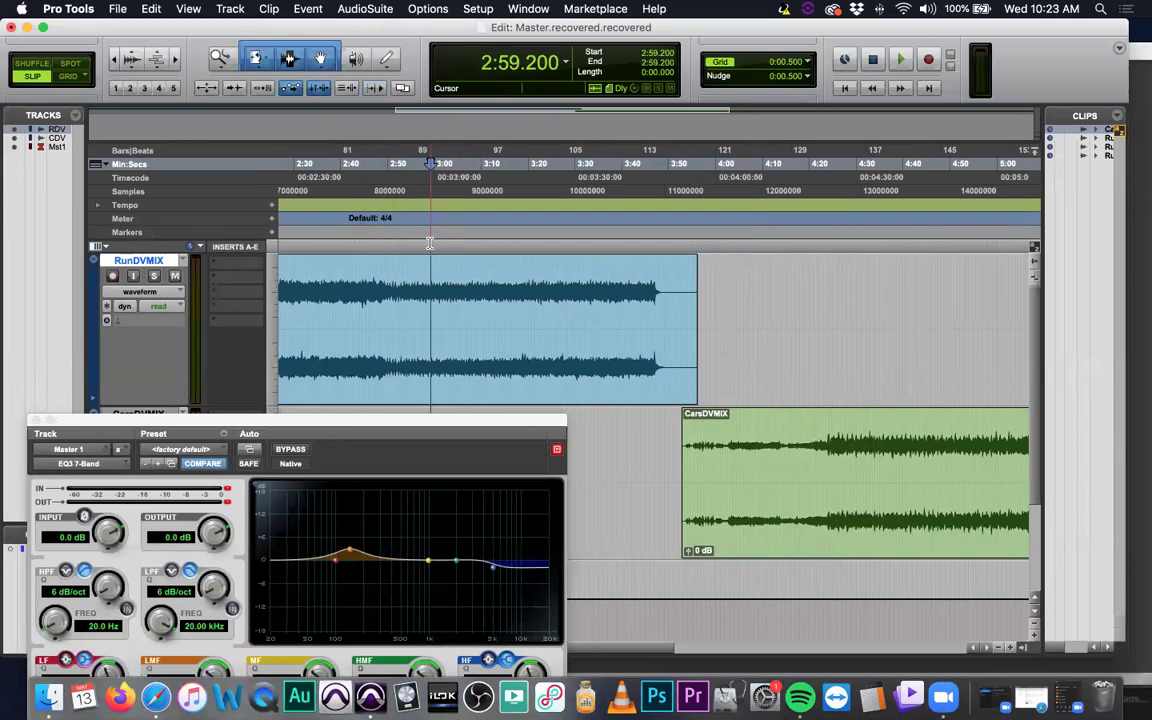
pyautogui.press('space')
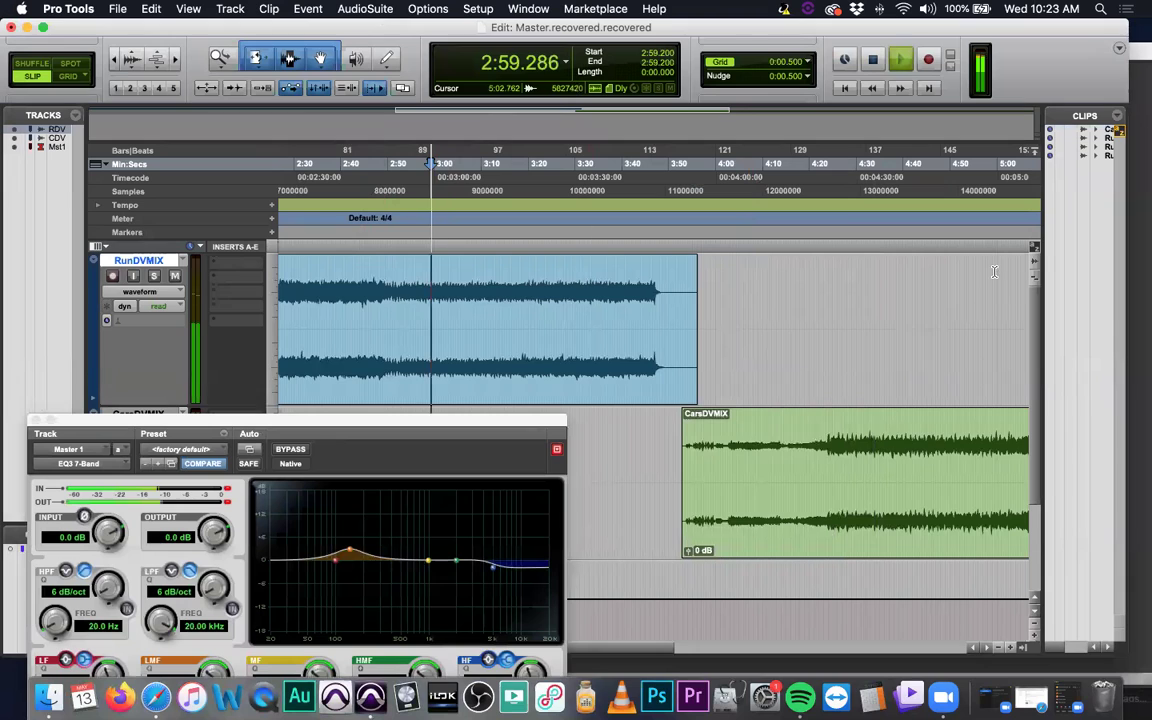
pyautogui.click(840, 250)
pyautogui.press('space')
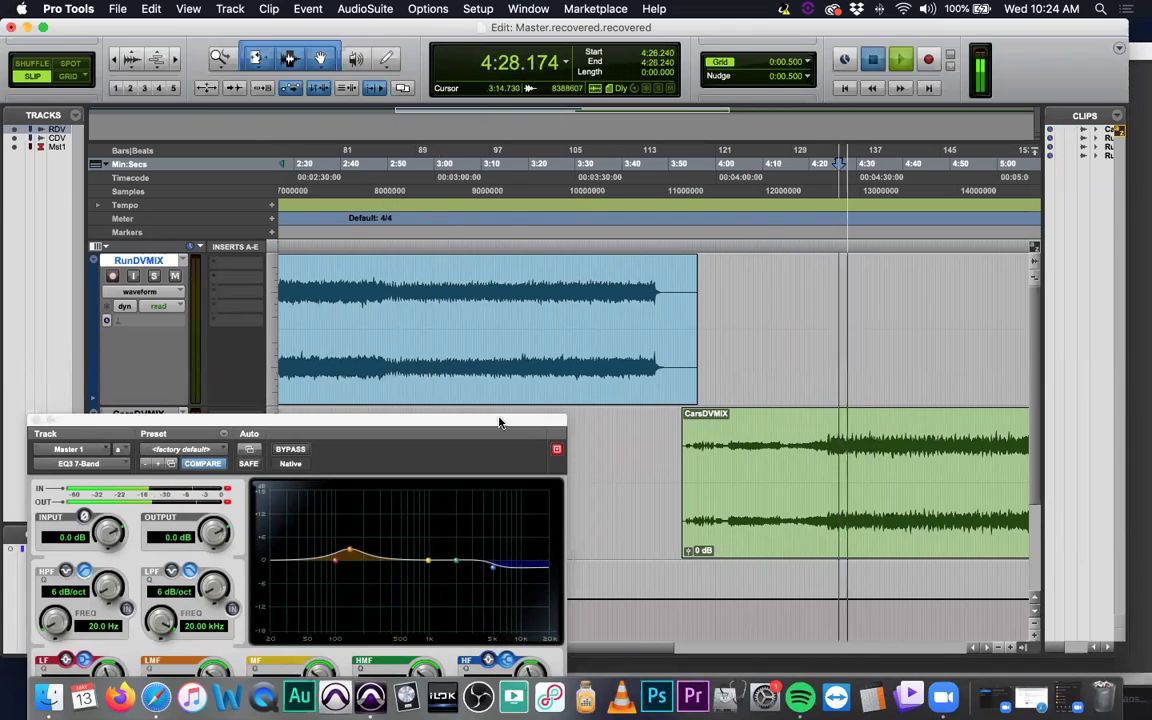
# Step: Close the EQ3 7-Band window, then recheck Master 1's EQ curve from the Mix window and close it again
pyautogui.moveTo(538, 418); pyautogui.dragTo(610, 308)
pyautogui.moveTo(119, 321); pyautogui.dragTo(256, 216)
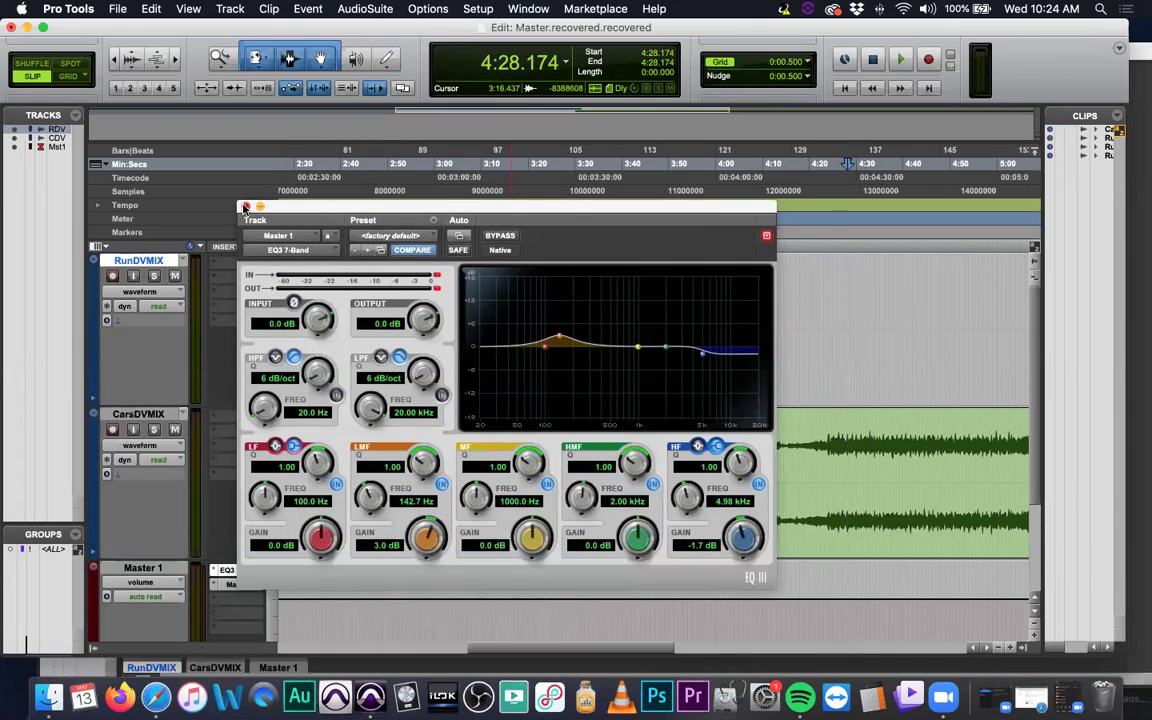
pyautogui.click(244, 208)
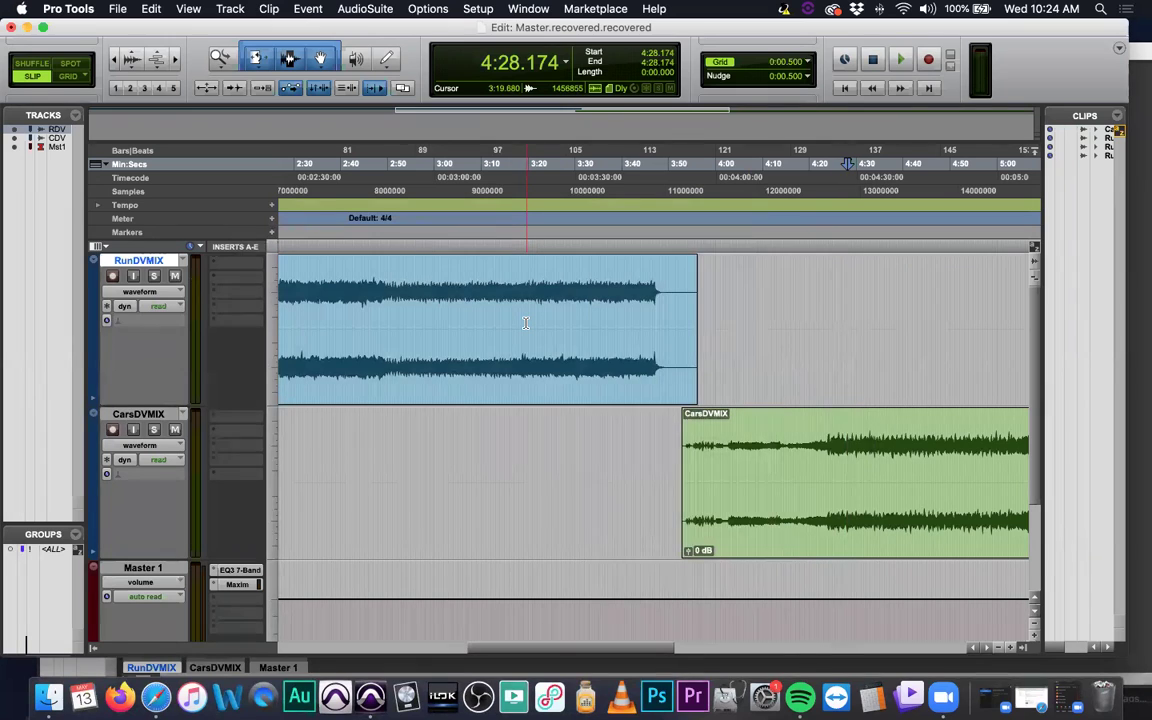
pyautogui.press('super+equal')
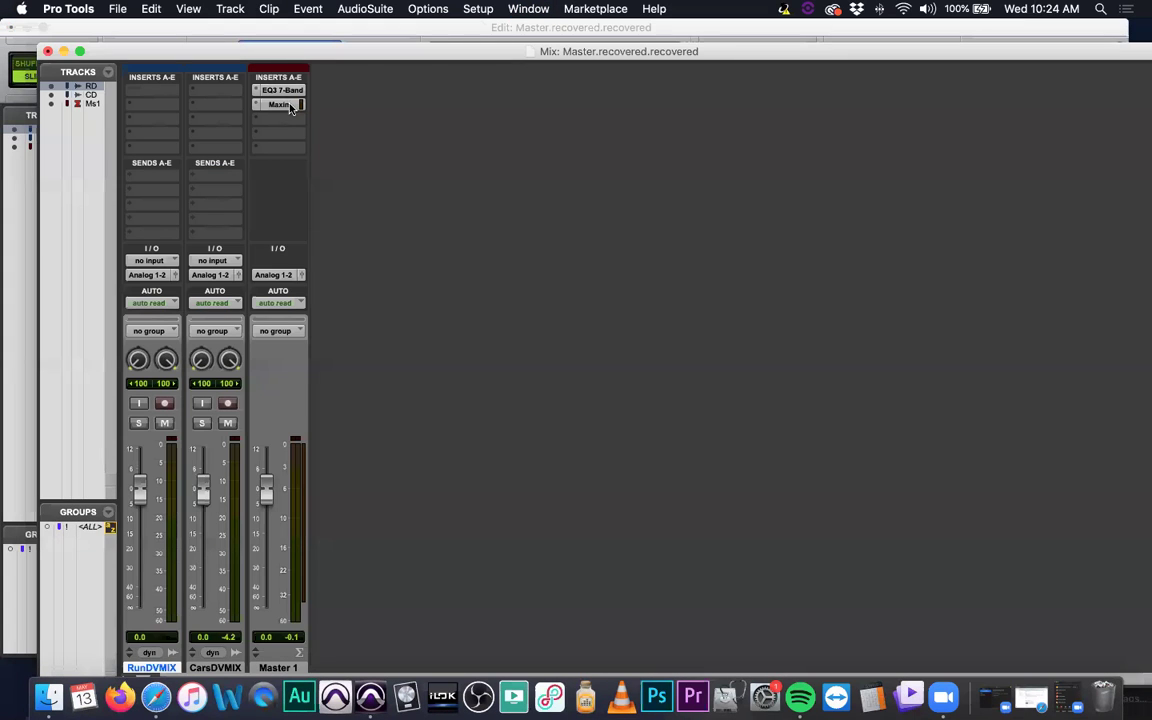
pyautogui.click(283, 91)
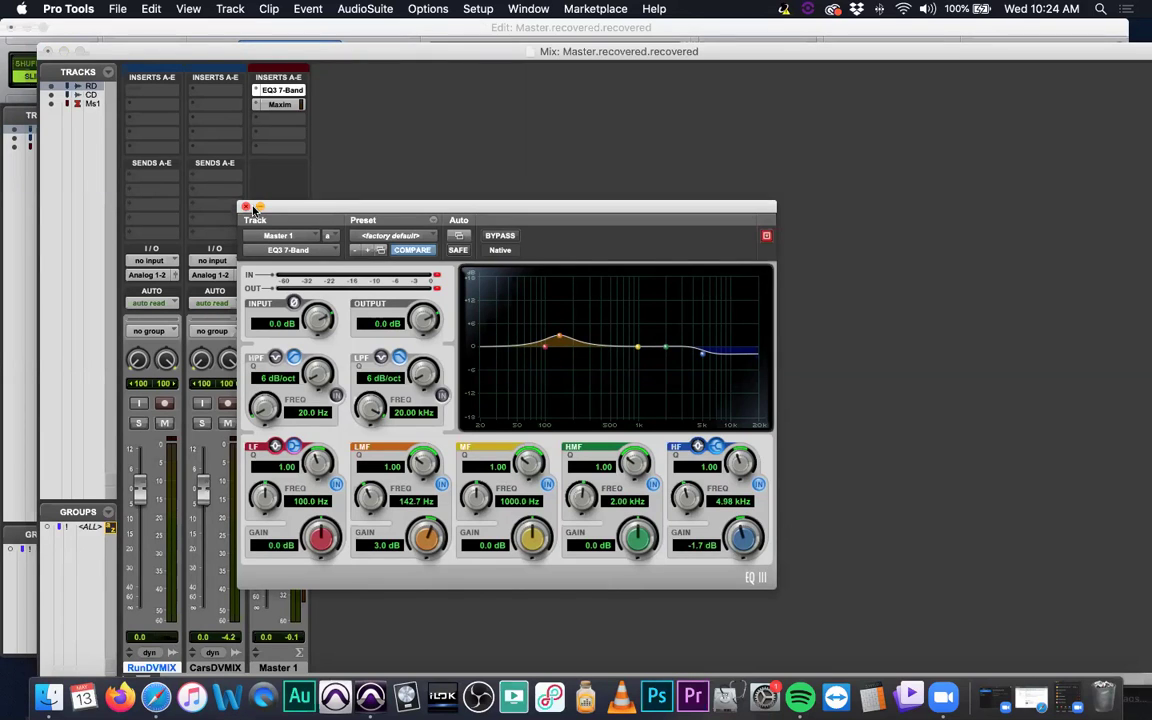
pyautogui.click(246, 208)
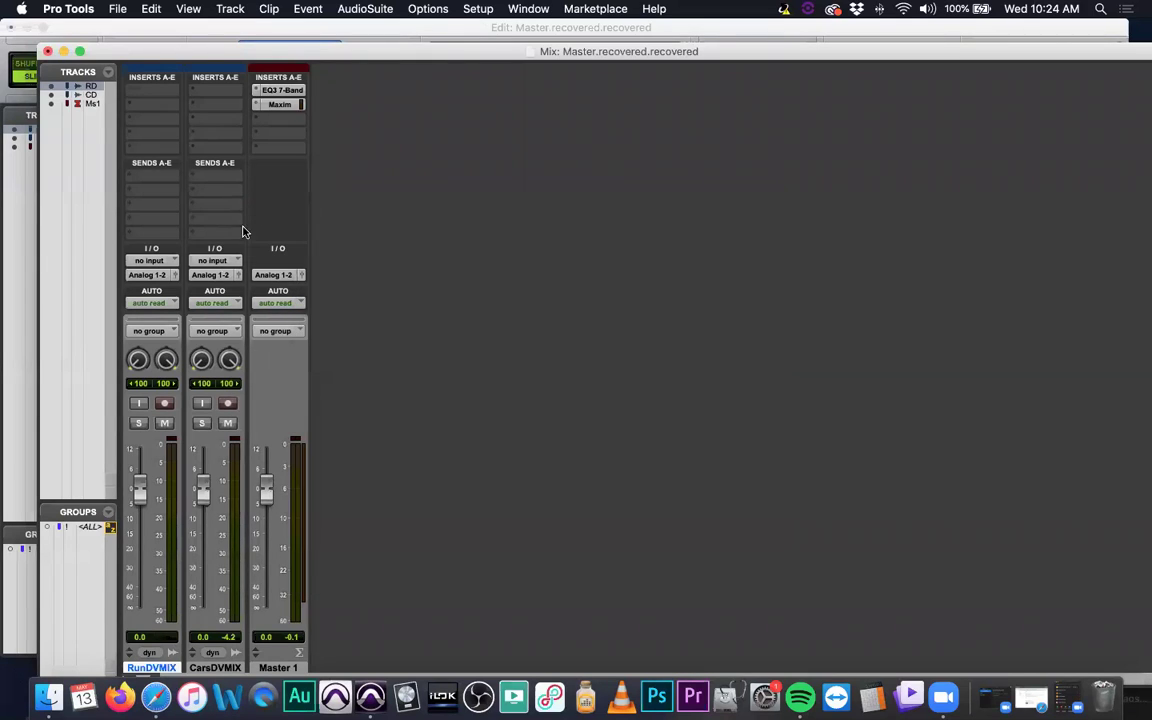
# Step: Insert a stereo Ozone 8 Equalizer in the first insert slot of the CarsDVMIX track
pyautogui.click(208, 93)
pyautogui.moveTo(298, 122)
pyautogui.moveTo(370, 126)
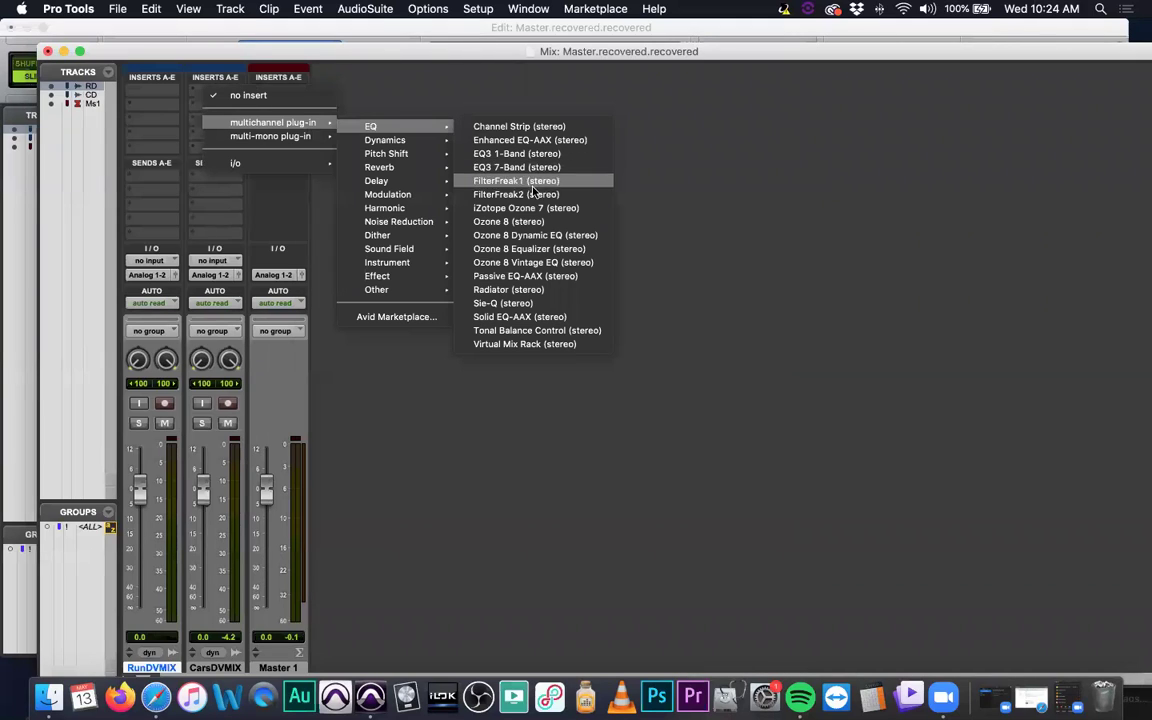
pyautogui.click(538, 249)
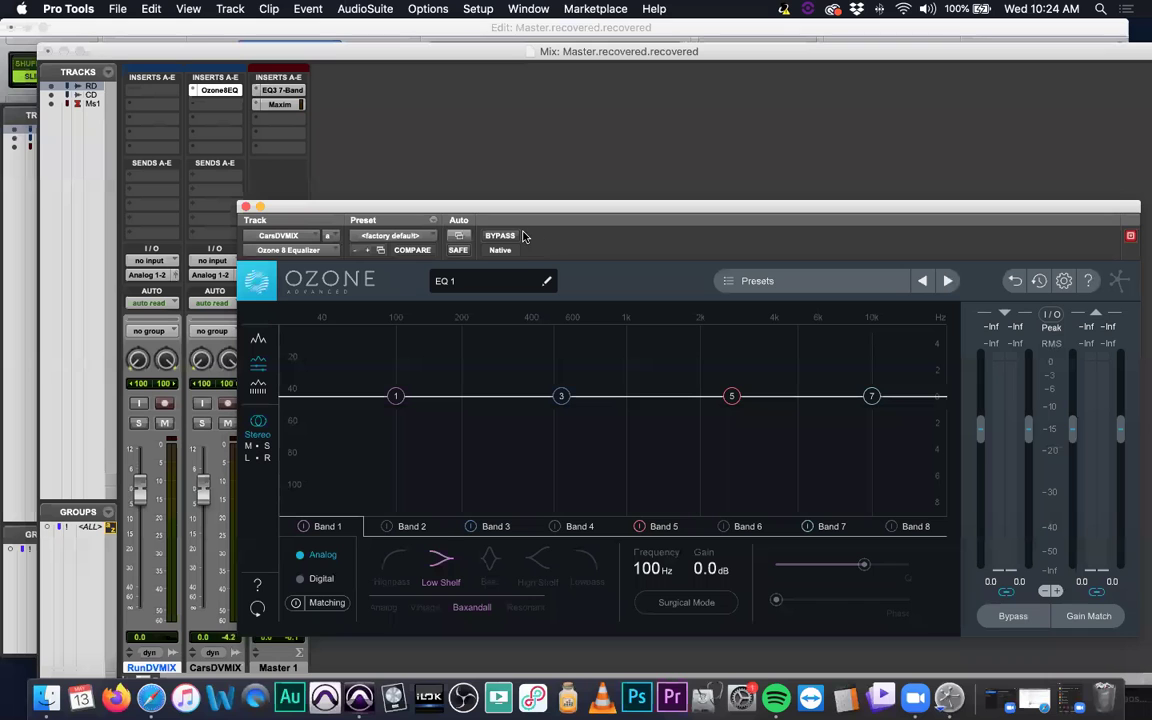
# Step: Audition CarsDVMIX in short passes and examine its frequency spectrum in the Ozone 8 Equalizer
pyautogui.press('space')
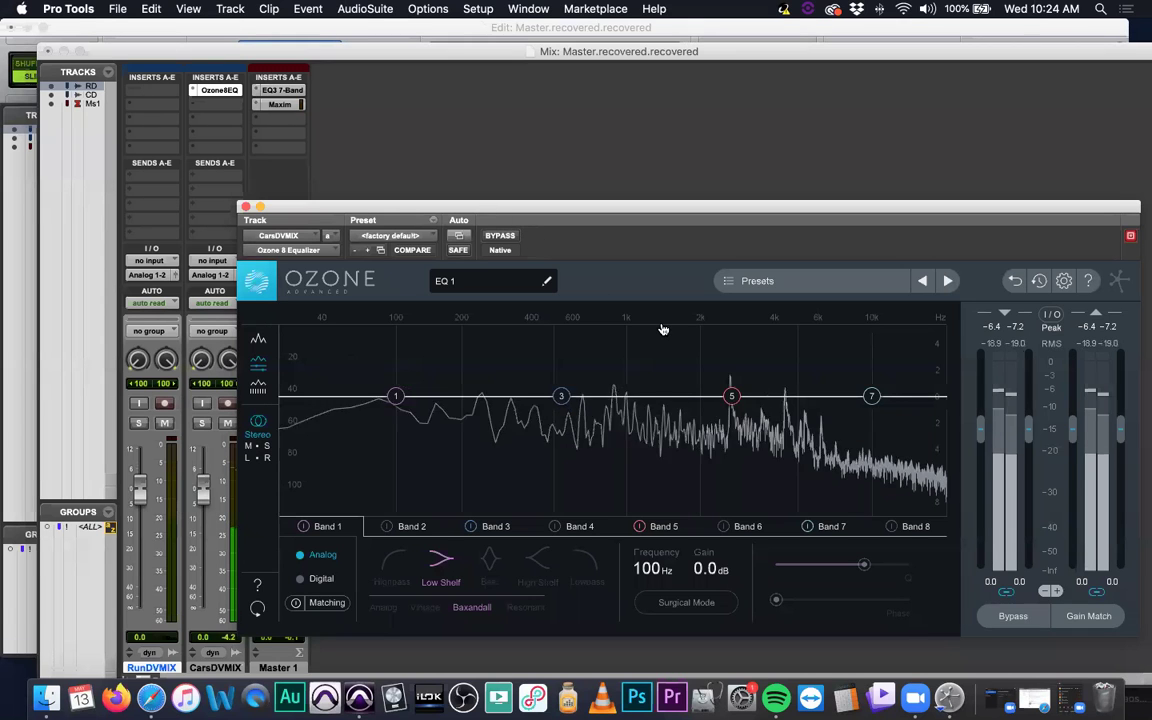
pyautogui.press('space')
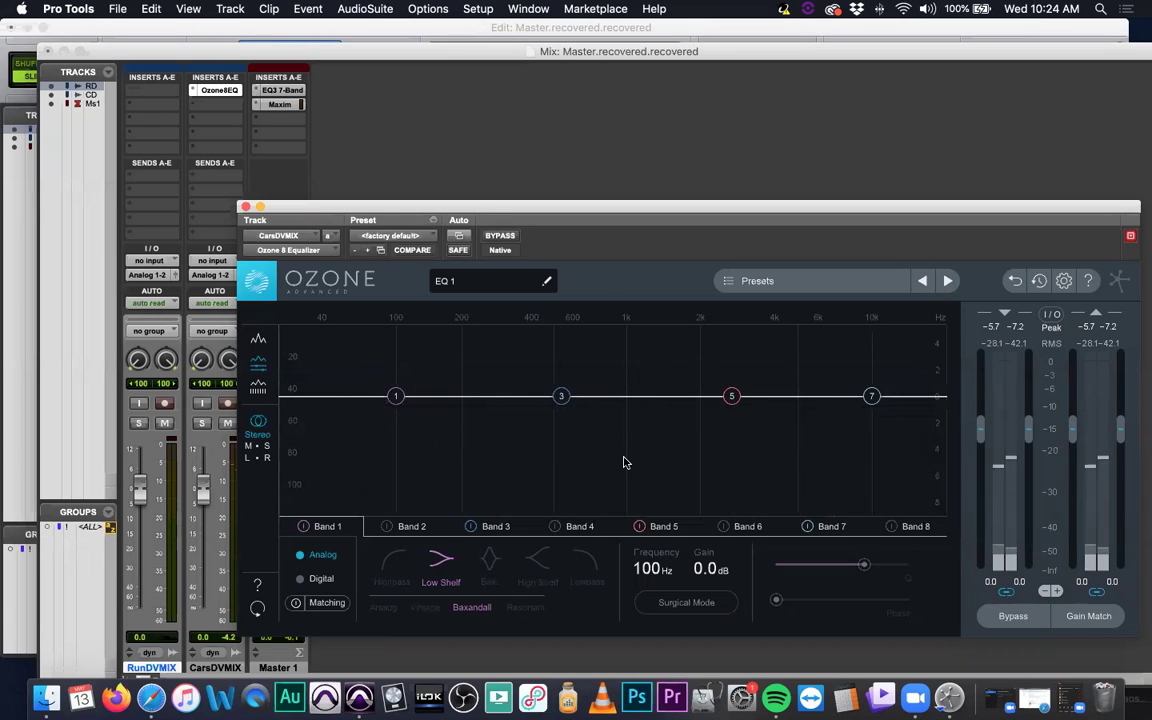
pyautogui.moveTo(532, 206); pyautogui.dragTo(494, 191)
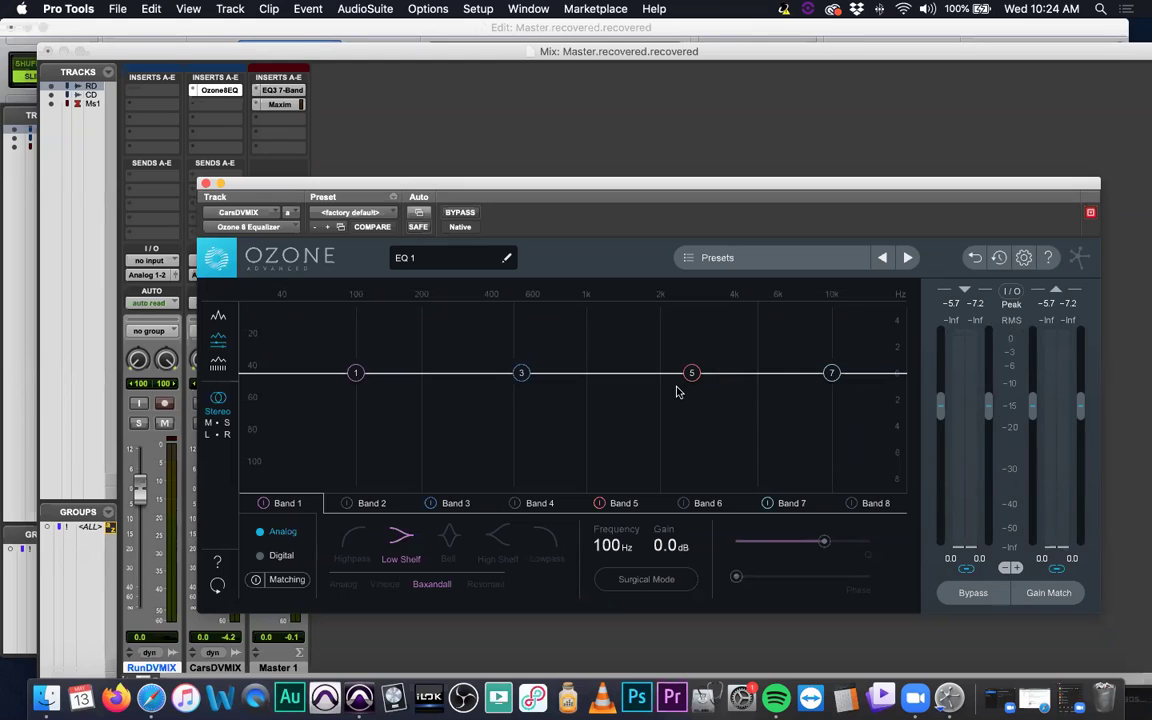
pyautogui.press('space')
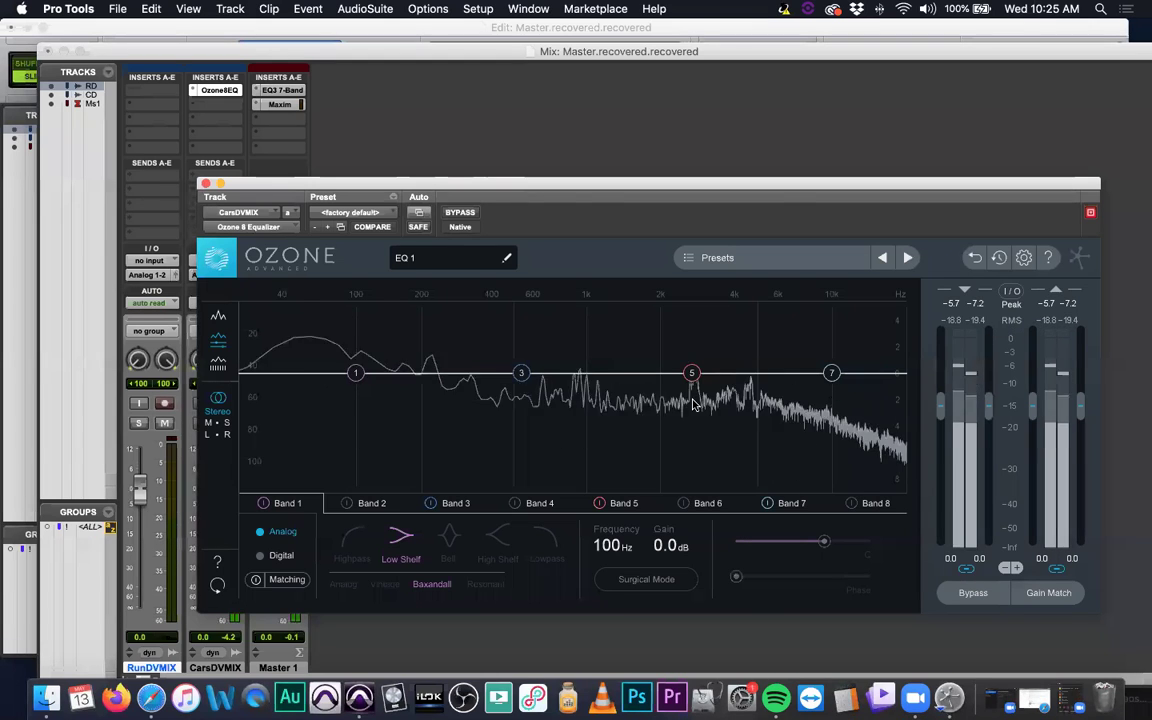
pyautogui.press('space')
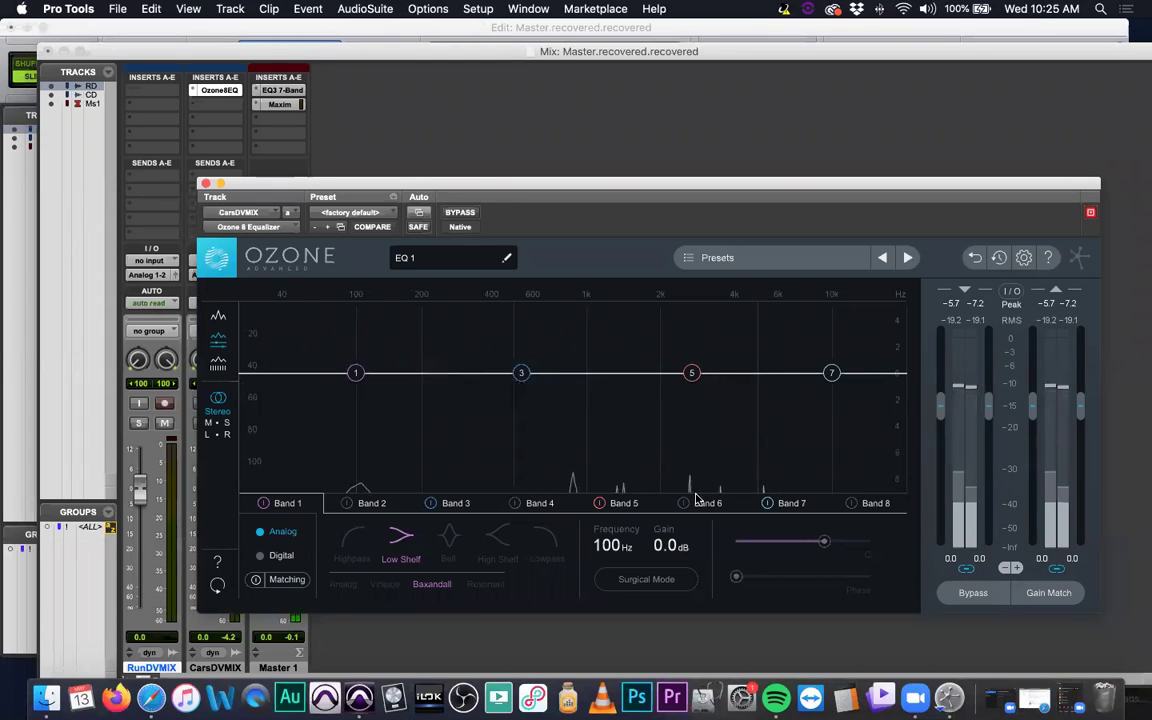
pyautogui.press('space')
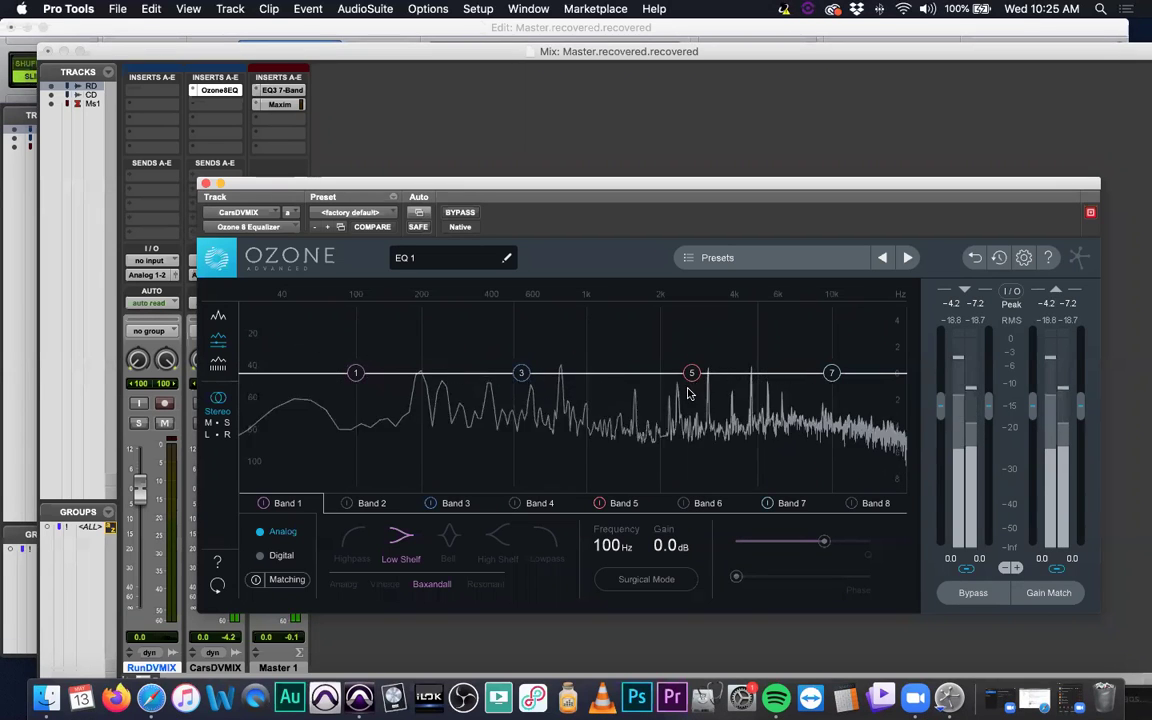
pyautogui.press('space')
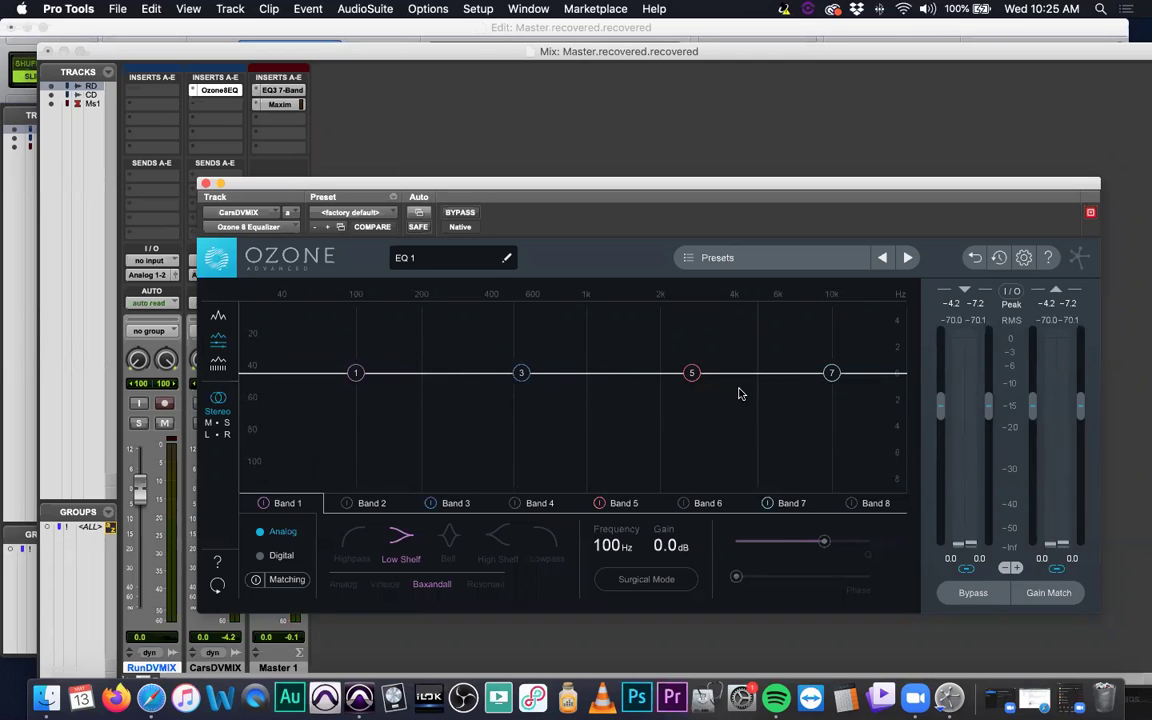
# Step: Set the Ozone equalizer's Band 5 bell to a 1.6 dB cut at 3.50 kHz with a Q of 0.6
pyautogui.press('space')
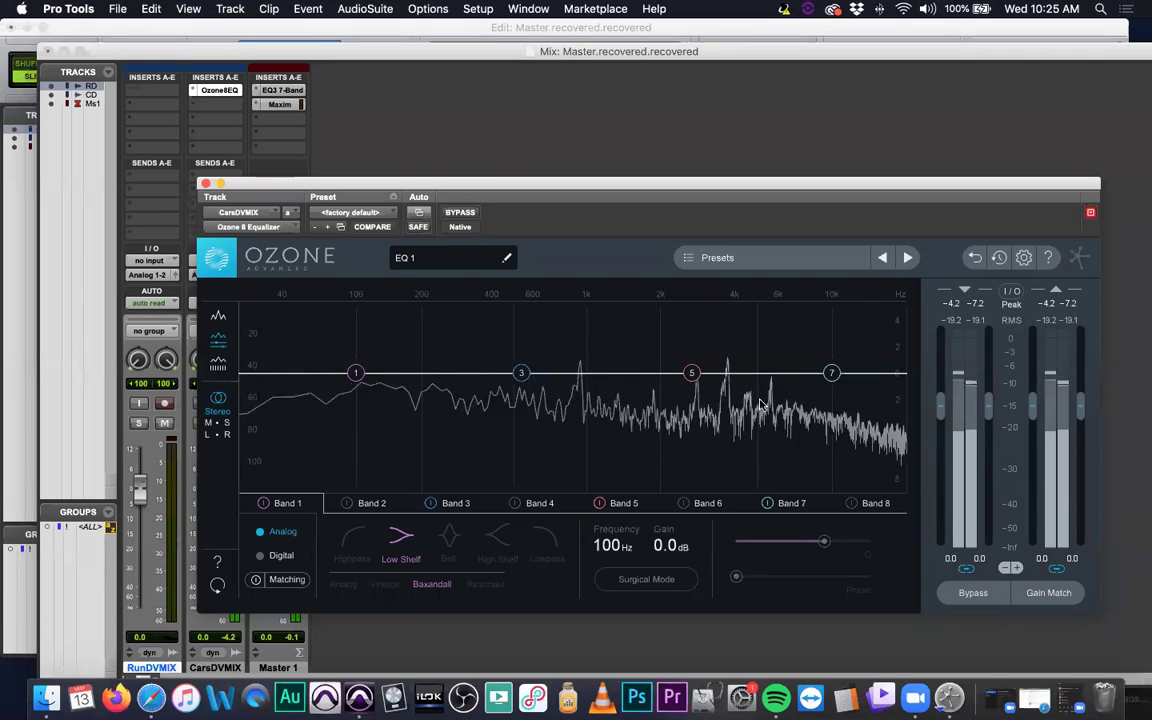
pyautogui.press('space')
pyautogui.moveTo(691, 373); pyautogui.dragTo(679, 396)
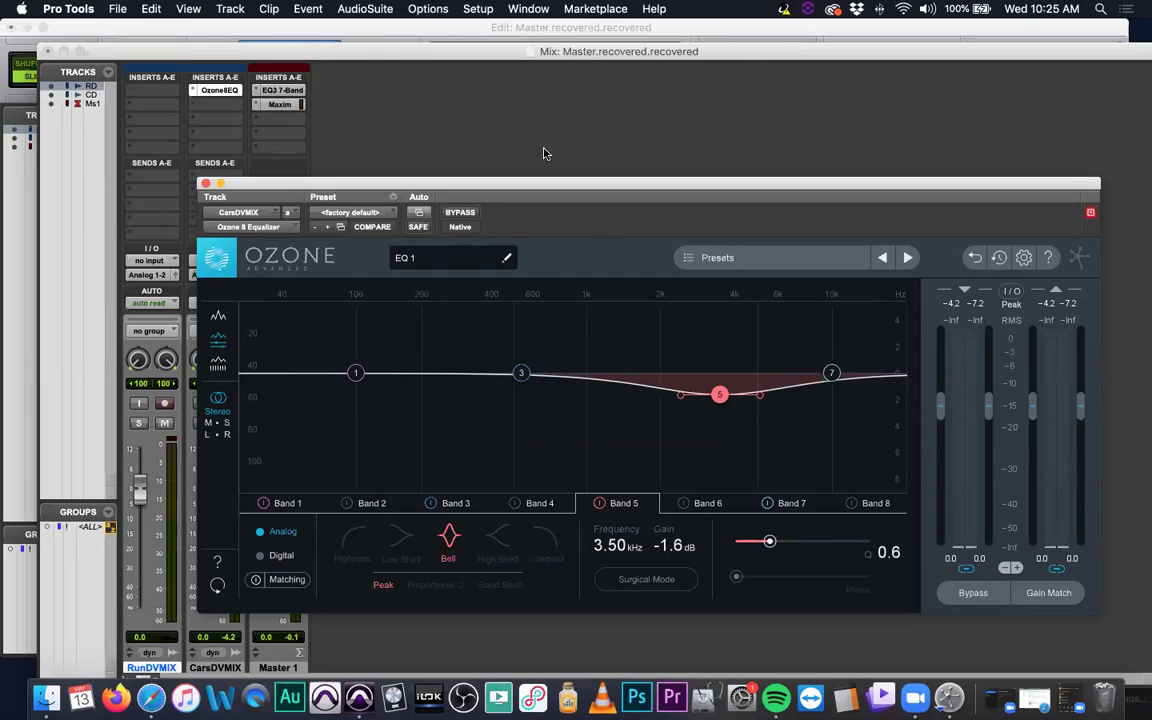
# Step: Bring the Edit window forward, place the edit cursor at about 4:21.8, and move the Ozone window below the CarsDVMIX waveform
pyautogui.click(190, 28)
pyautogui.moveTo(398, 186); pyautogui.dragTo(1107, 366)
pyautogui.click(821, 248)
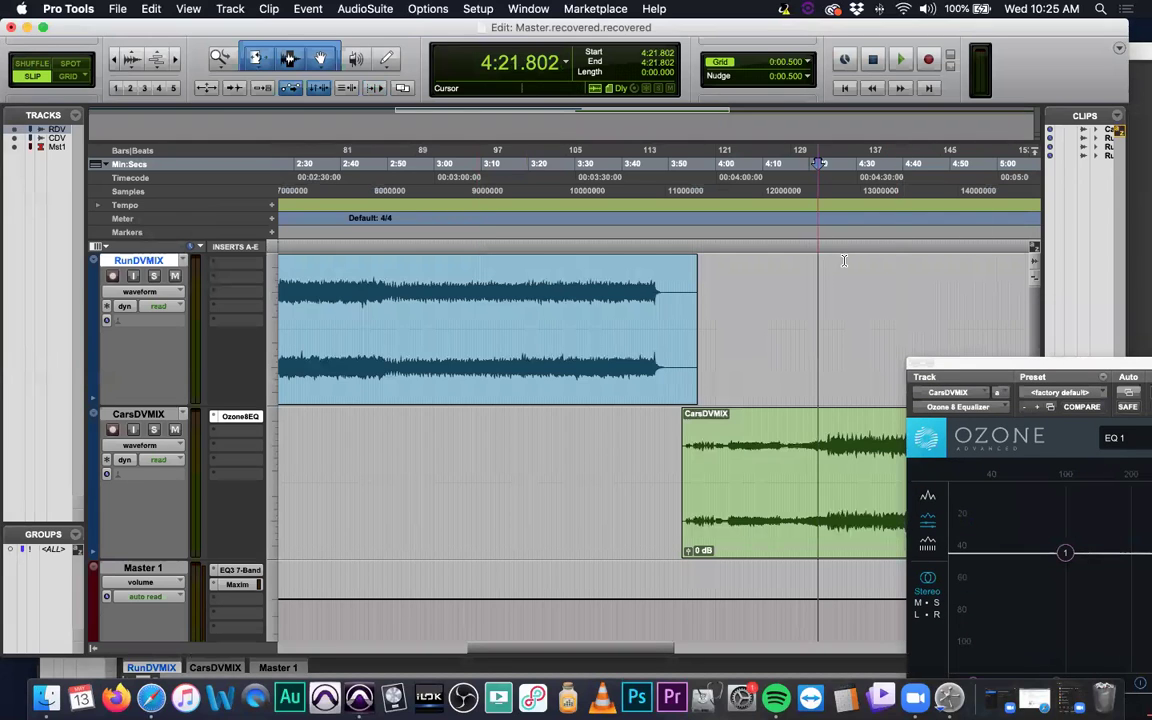
pyautogui.moveTo(940, 363); pyautogui.dragTo(291, 127)
pyautogui.moveTo(248, 182); pyautogui.dragTo(338, 505)
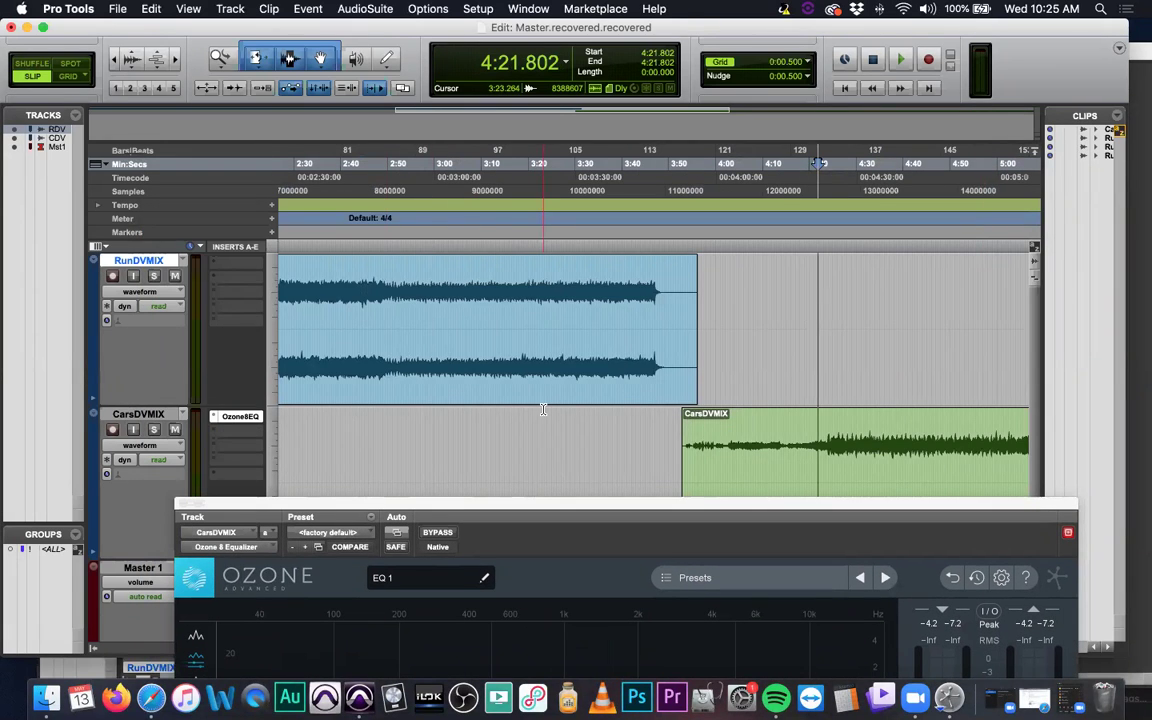
# Step: Compare CarsDVMIX from about 4:21.8 with RunDVMIX from about 2:45.7, then CarsDVMIX again from about 4:24.4
pyautogui.press('space')
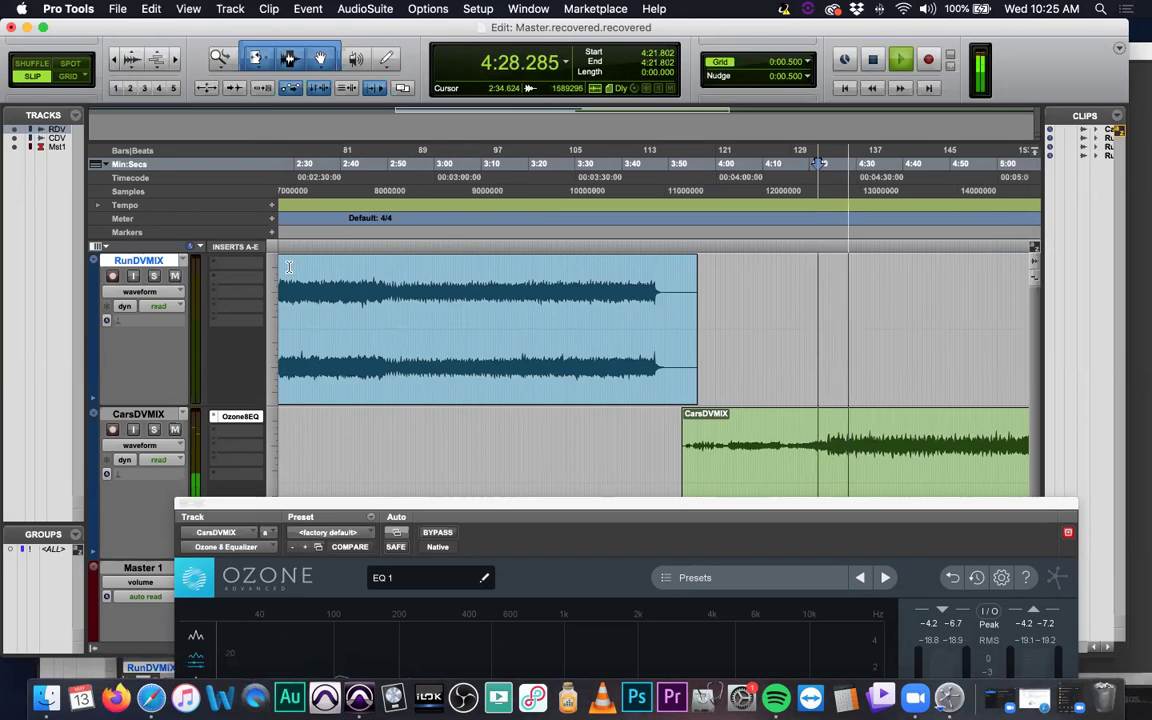
pyautogui.press('space')
pyautogui.click(367, 244)
pyautogui.press('space')
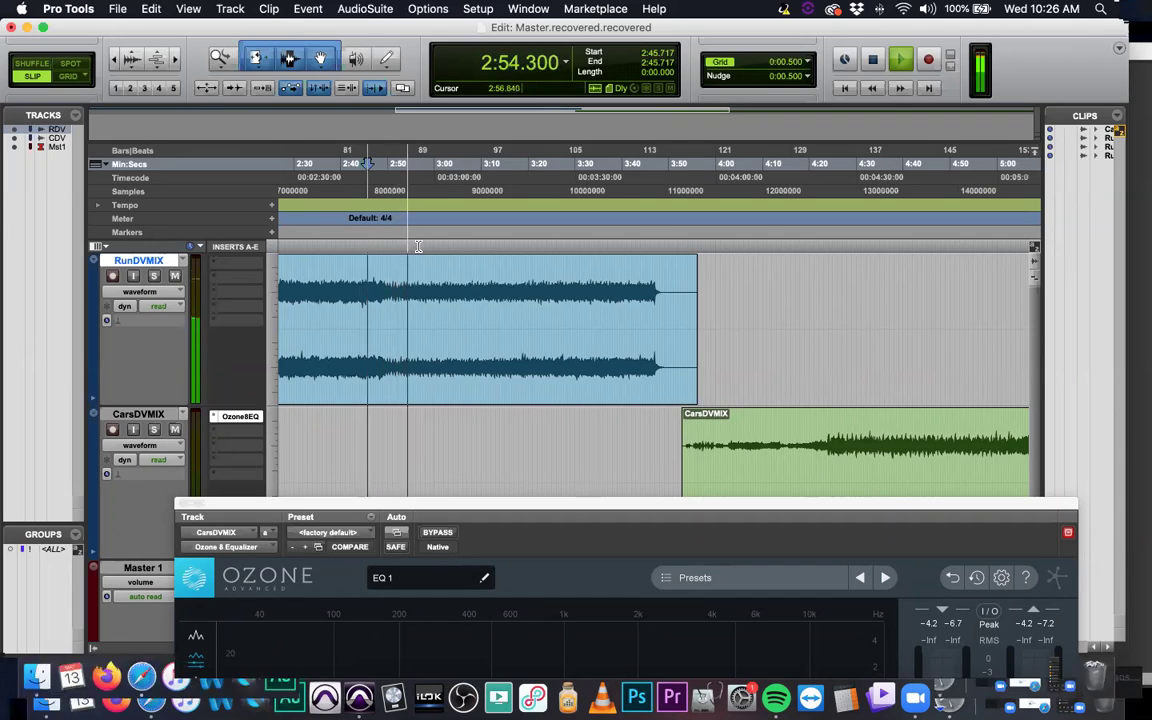
pyautogui.click(830, 246)
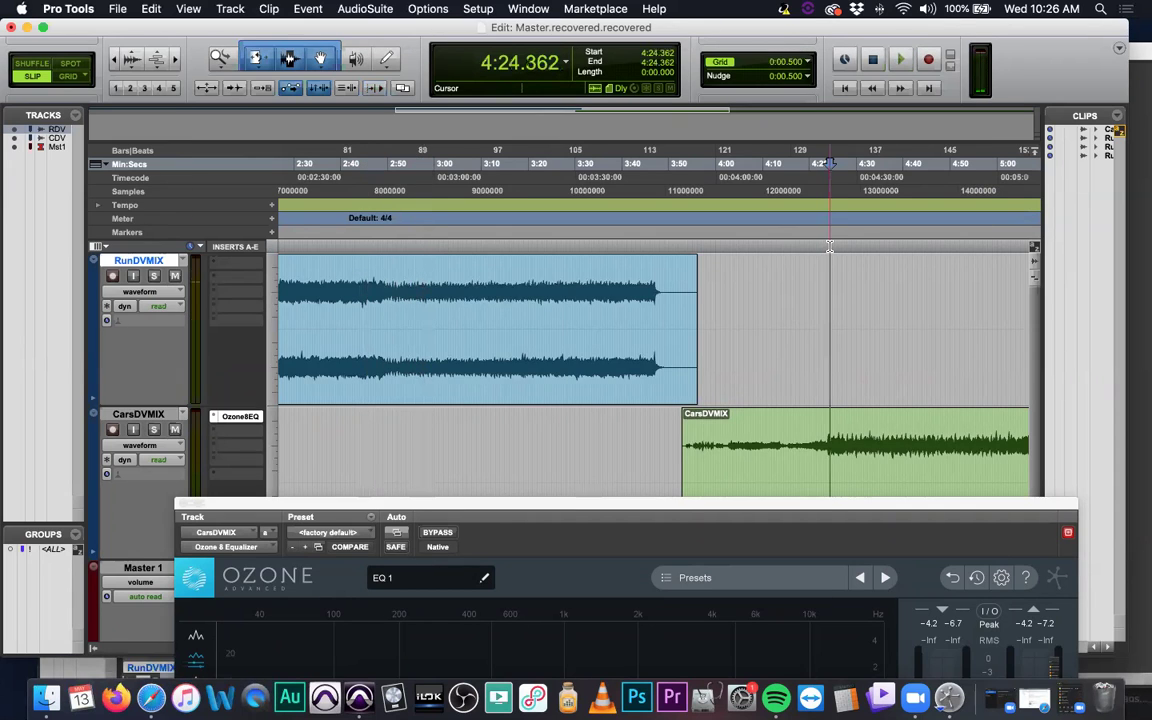
pyautogui.press('space')
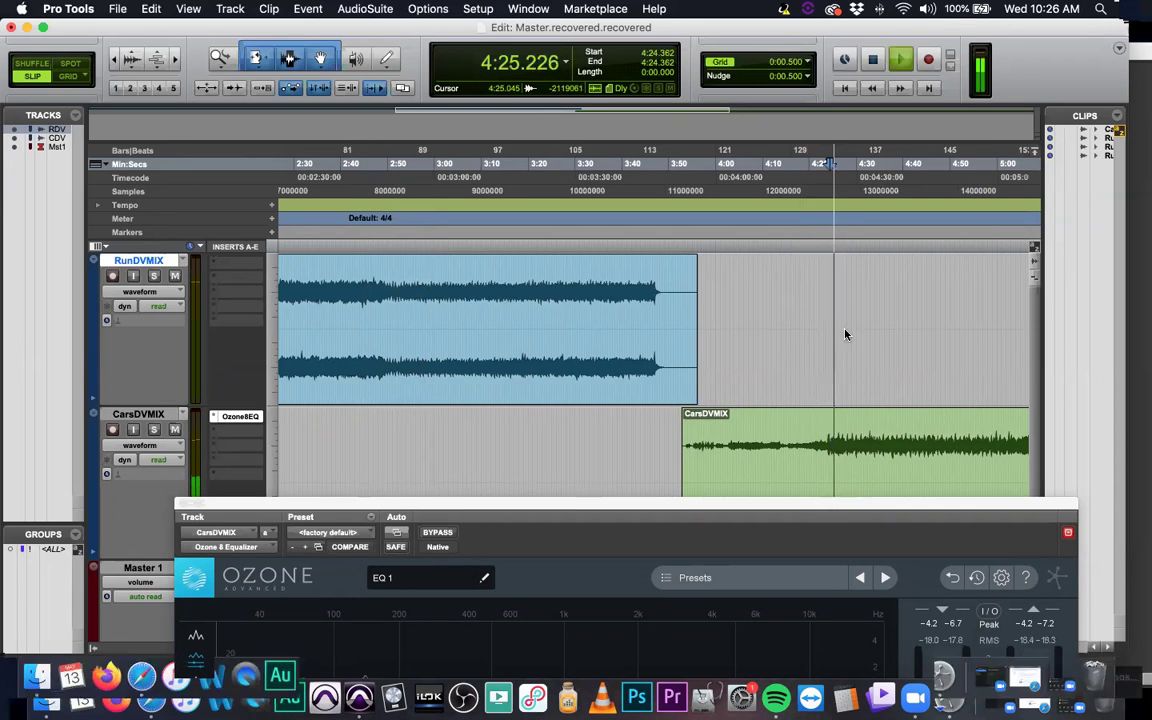
# Step: Audition CarsDVMIX with the whole Ozone equalizer in view, set Band 5 to a 1.4 dB cut at 3.83 kHz, and close the plug-in
pyautogui.moveTo(720, 300); pyautogui.dragTo(715, 189)
pyautogui.press('space')
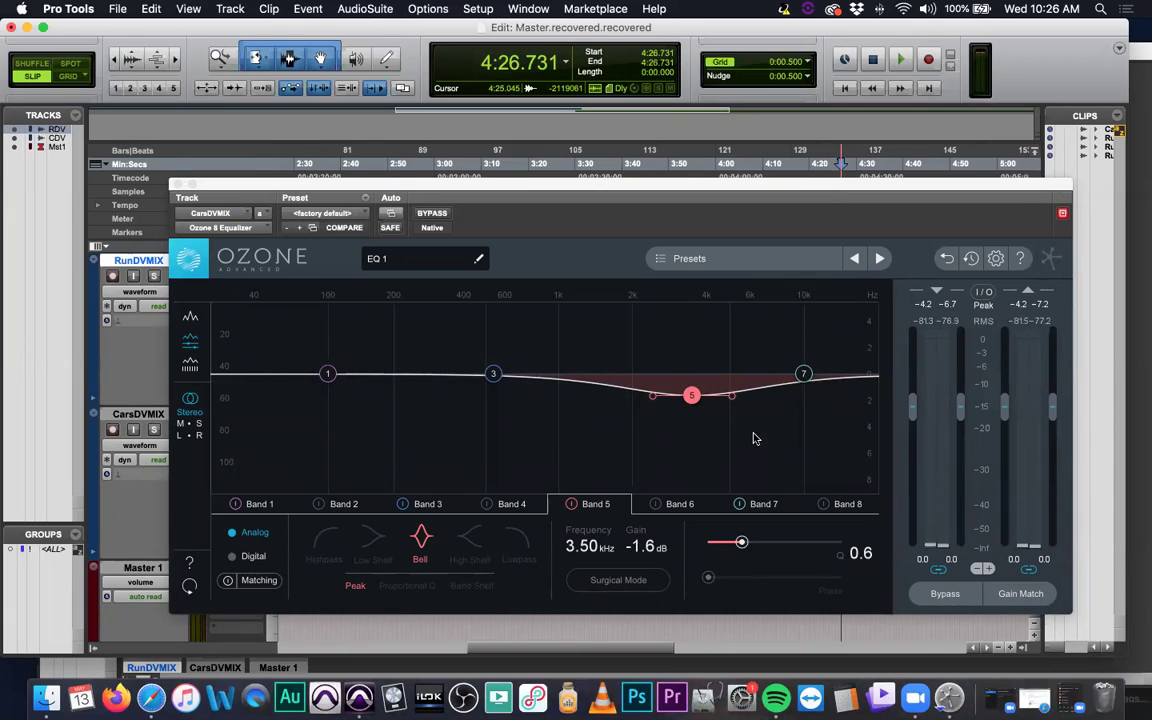
pyautogui.press('space')
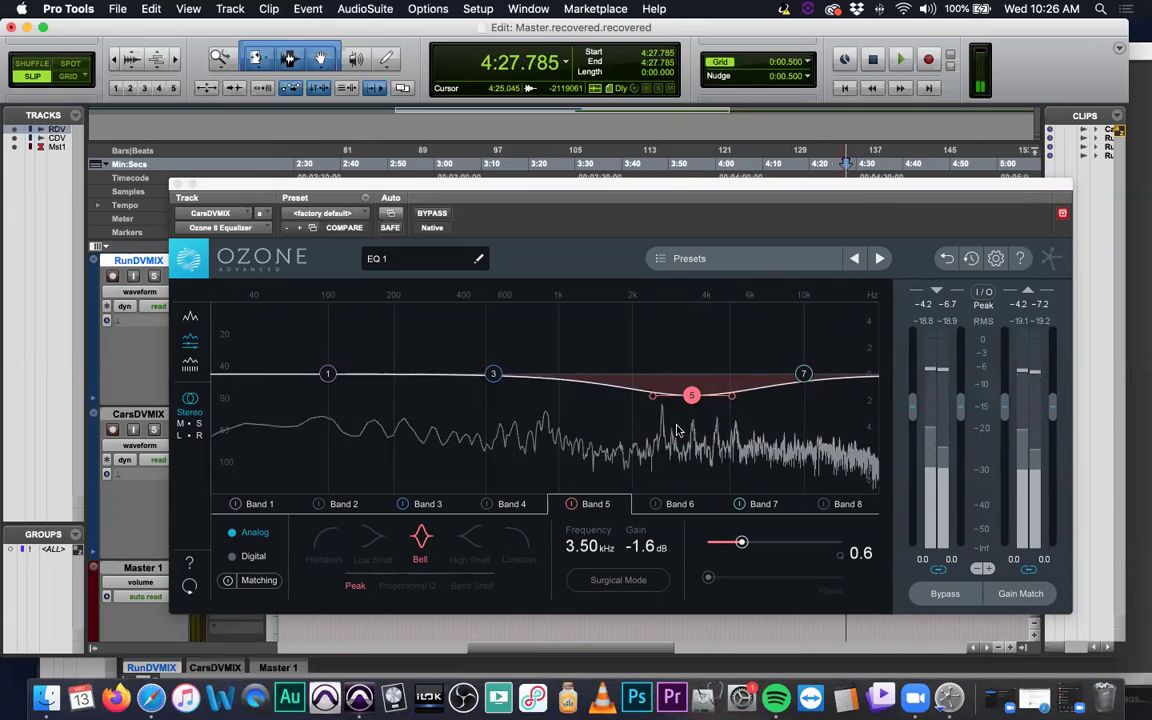
pyautogui.press('space')
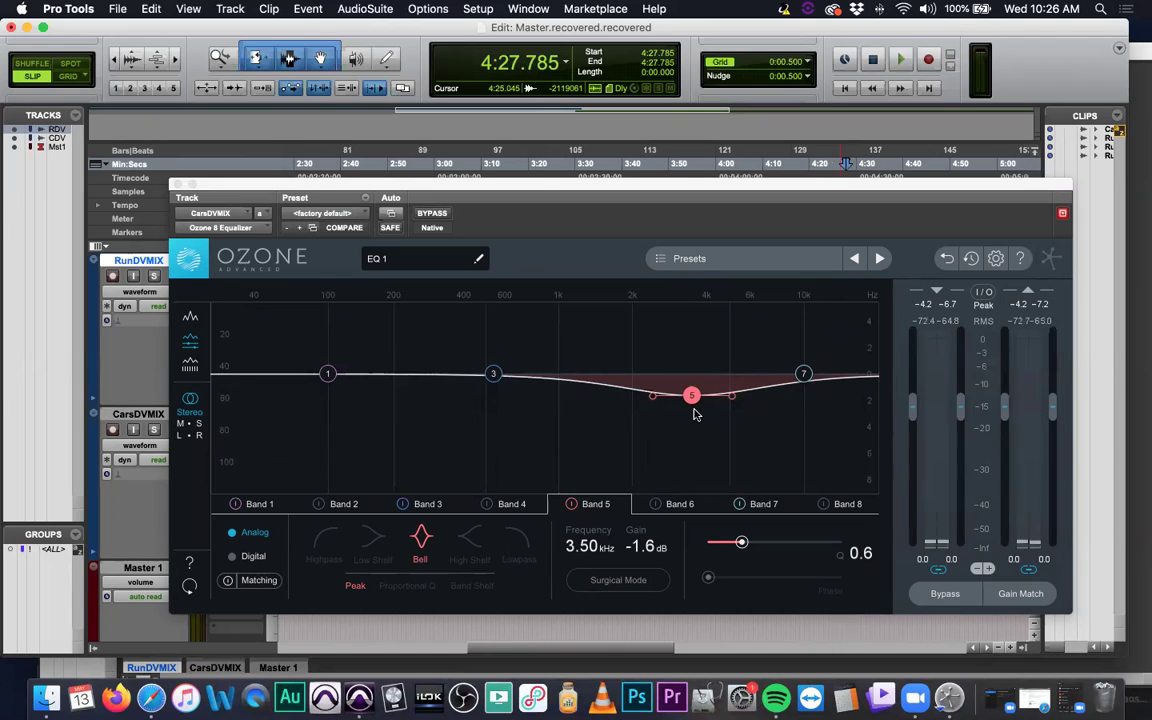
pyautogui.moveTo(692, 395); pyautogui.dragTo(701, 394)
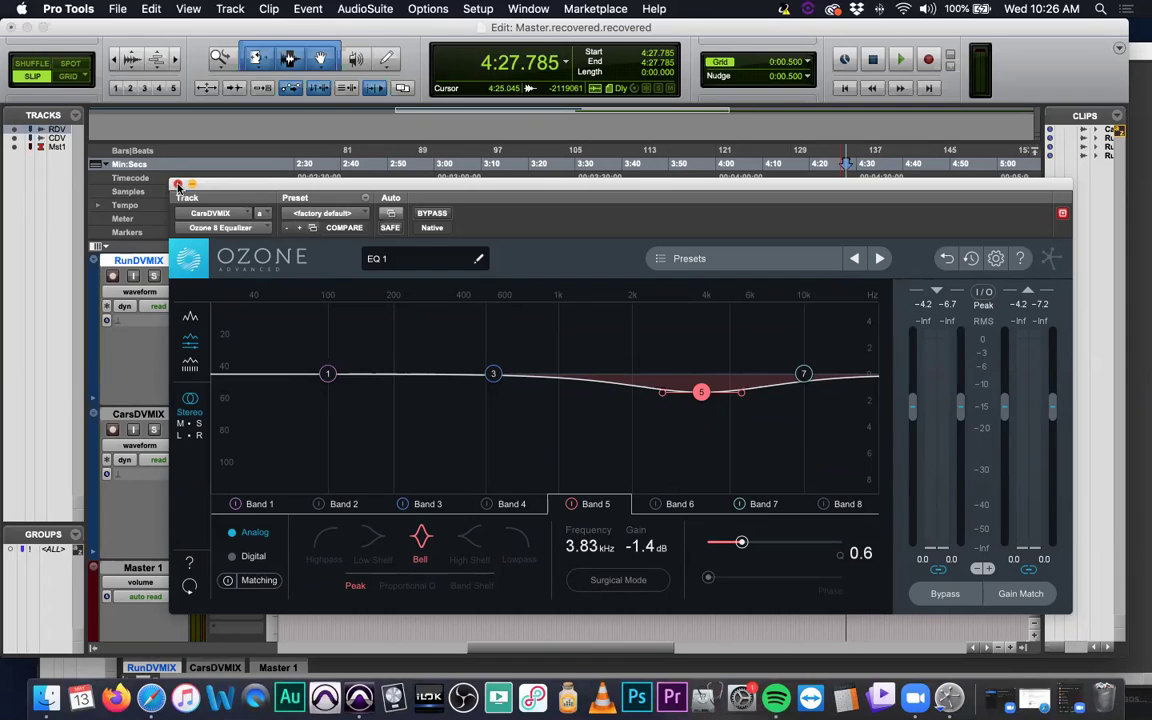
pyautogui.click(178, 186)
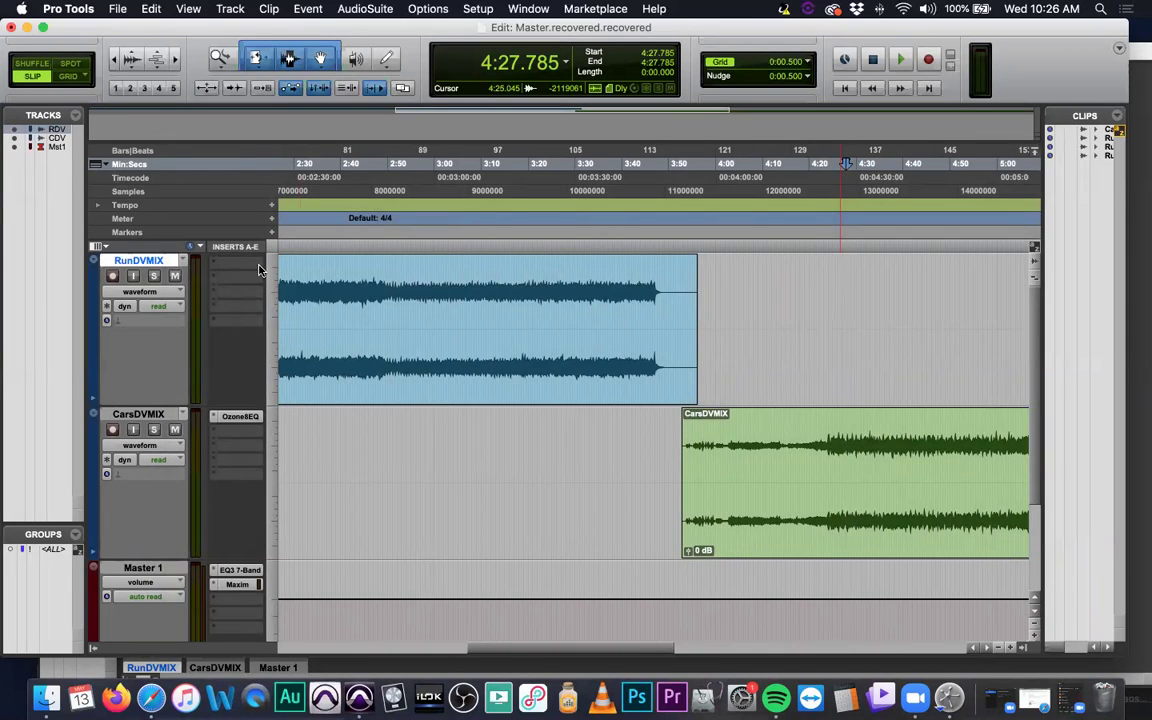
# Step: Postpone the security notification and compare RunDVMIX from about 3:07 with CarsDVMIX from about 4:28
pyautogui.click(466, 244)
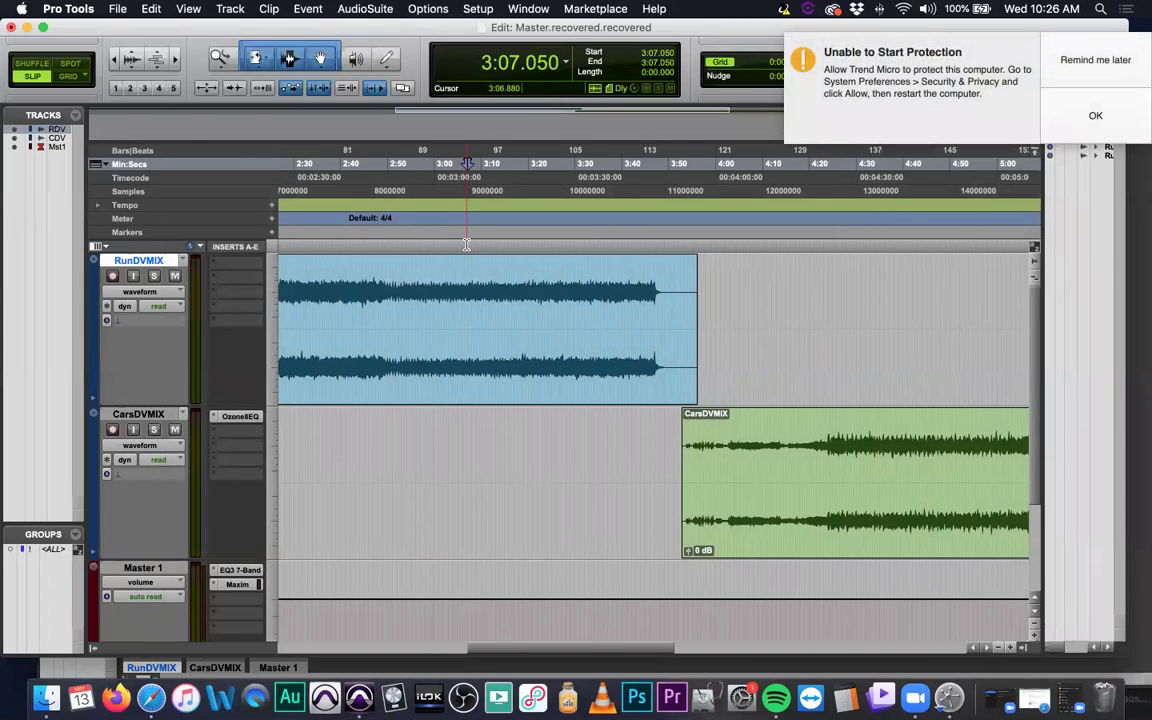
pyautogui.click(1105, 44)
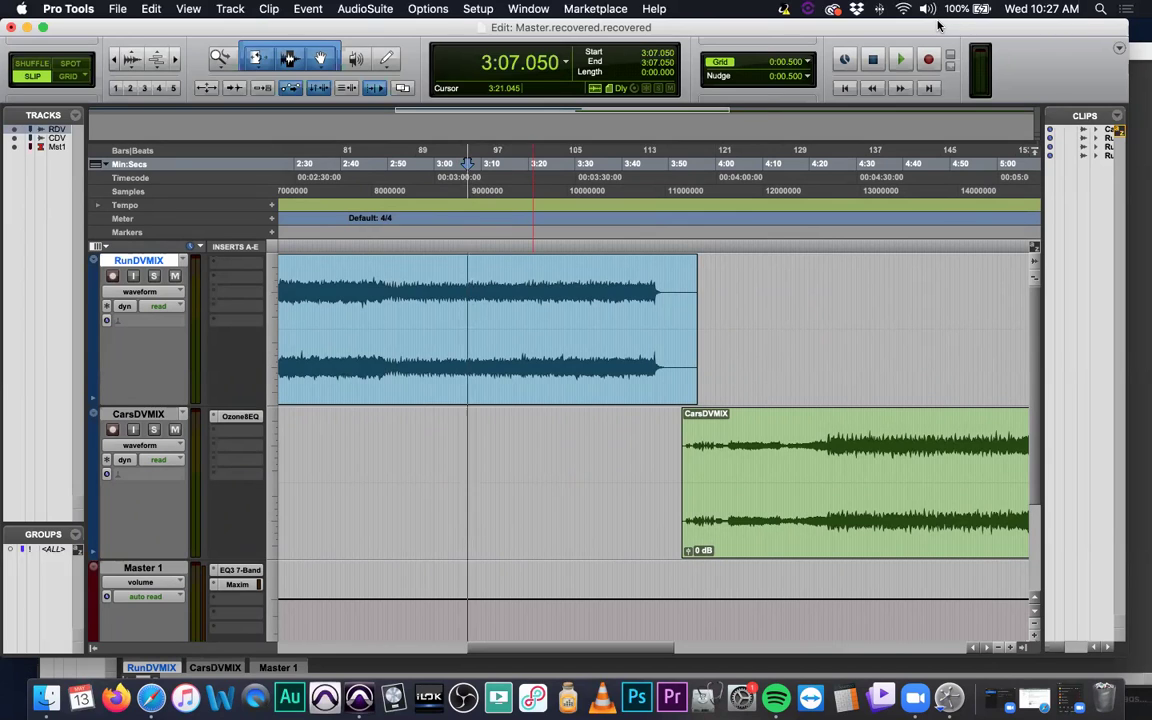
pyautogui.press('space')
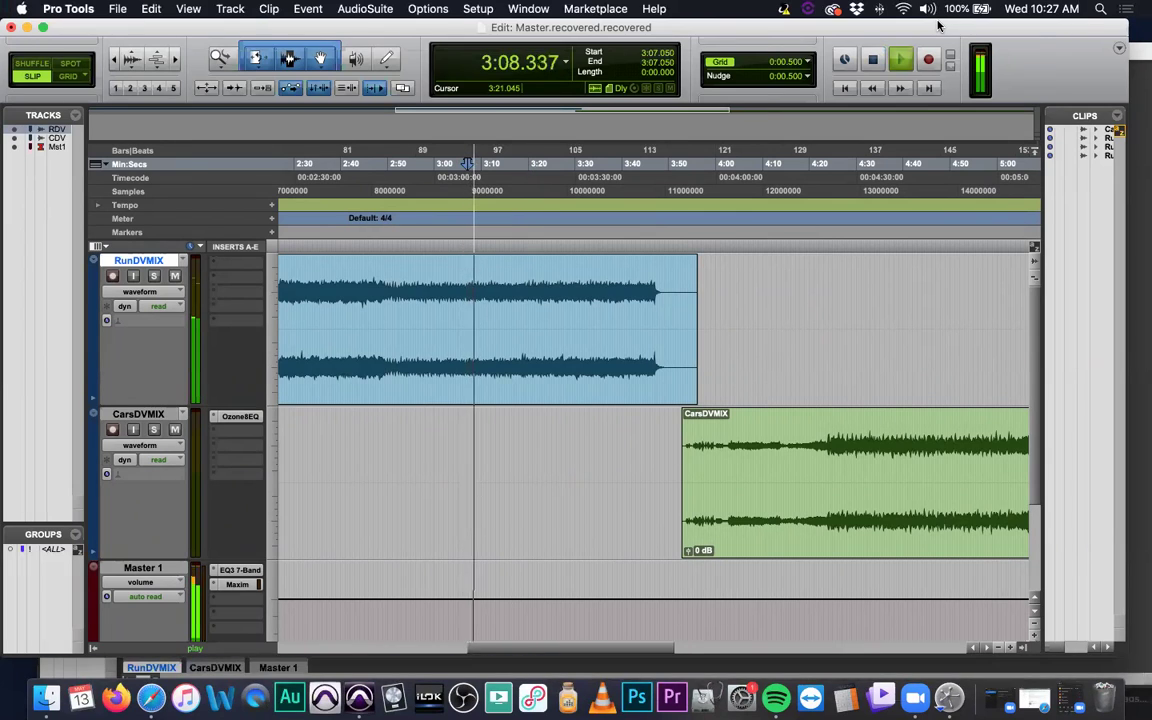
pyautogui.press('space')
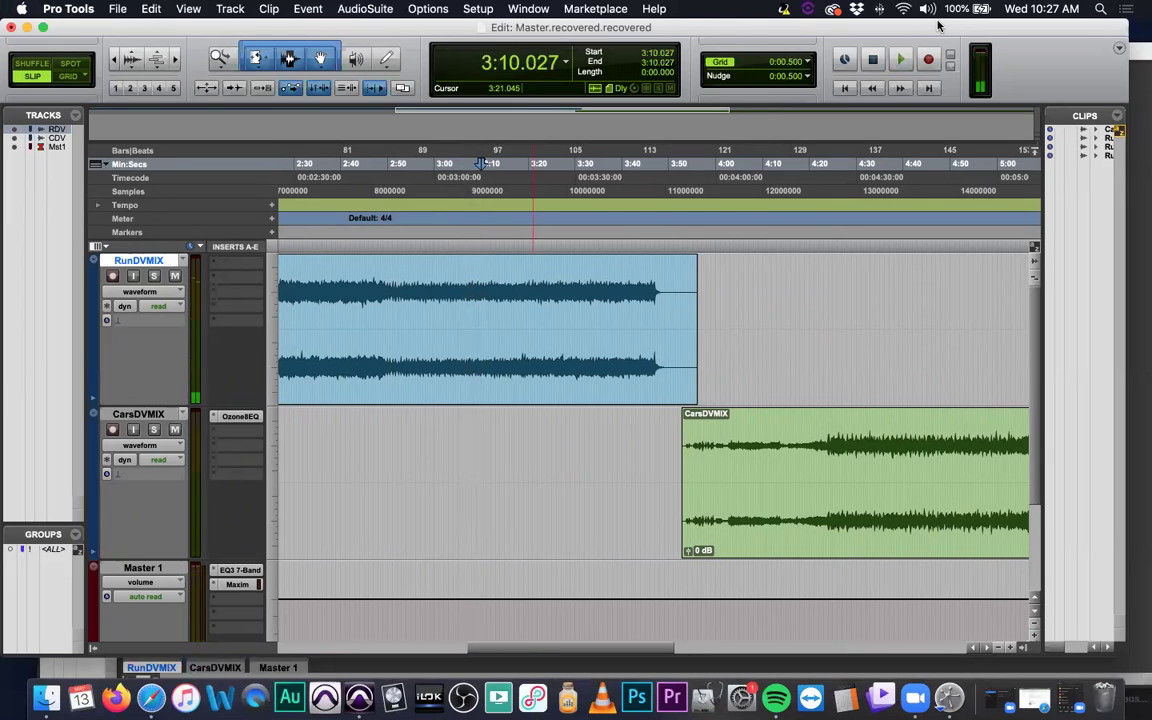
pyautogui.click(847, 245)
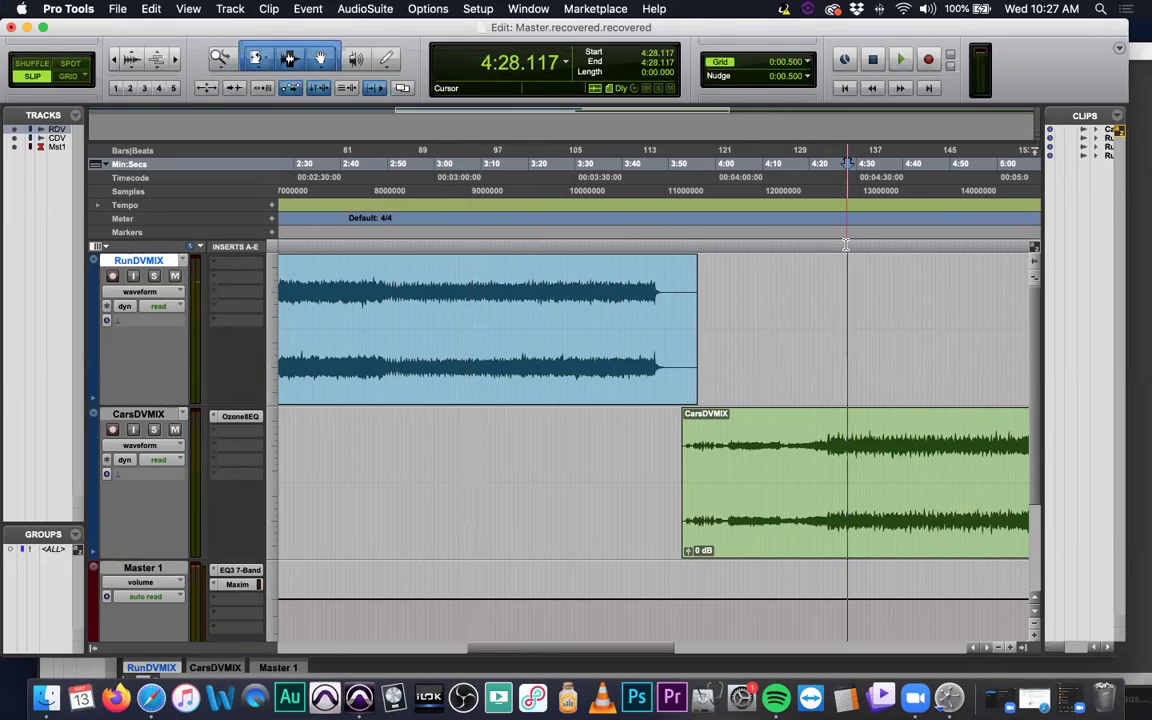
pyautogui.press('space')
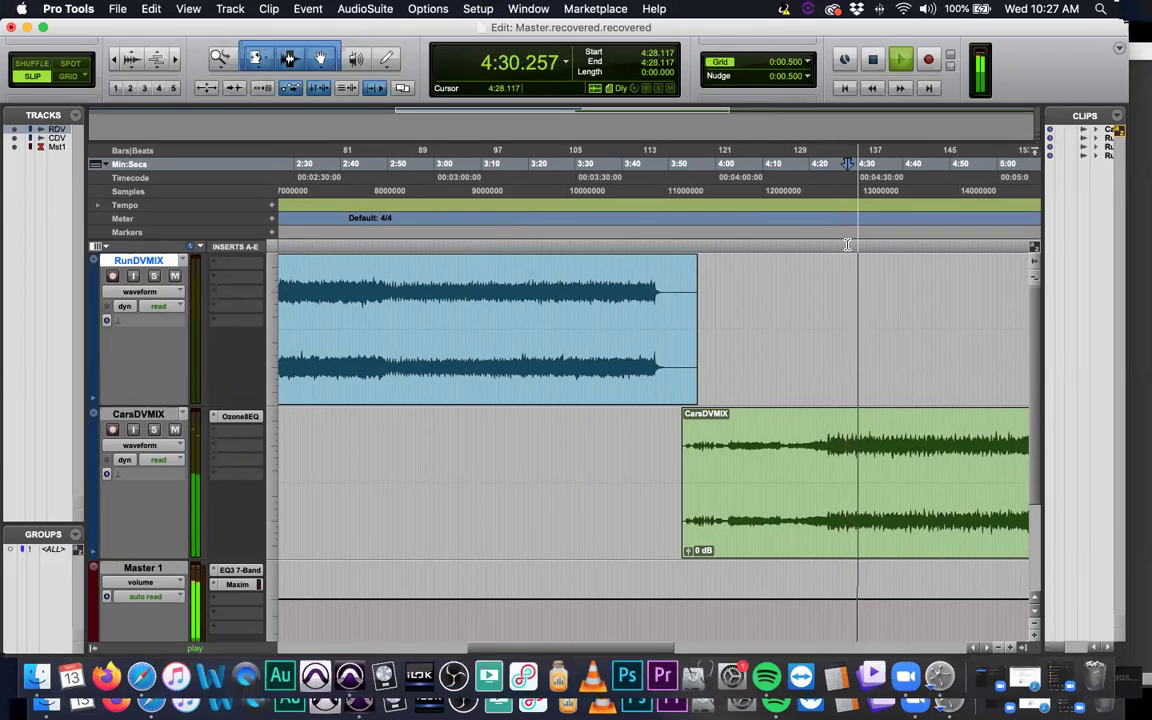
pyautogui.press('space')
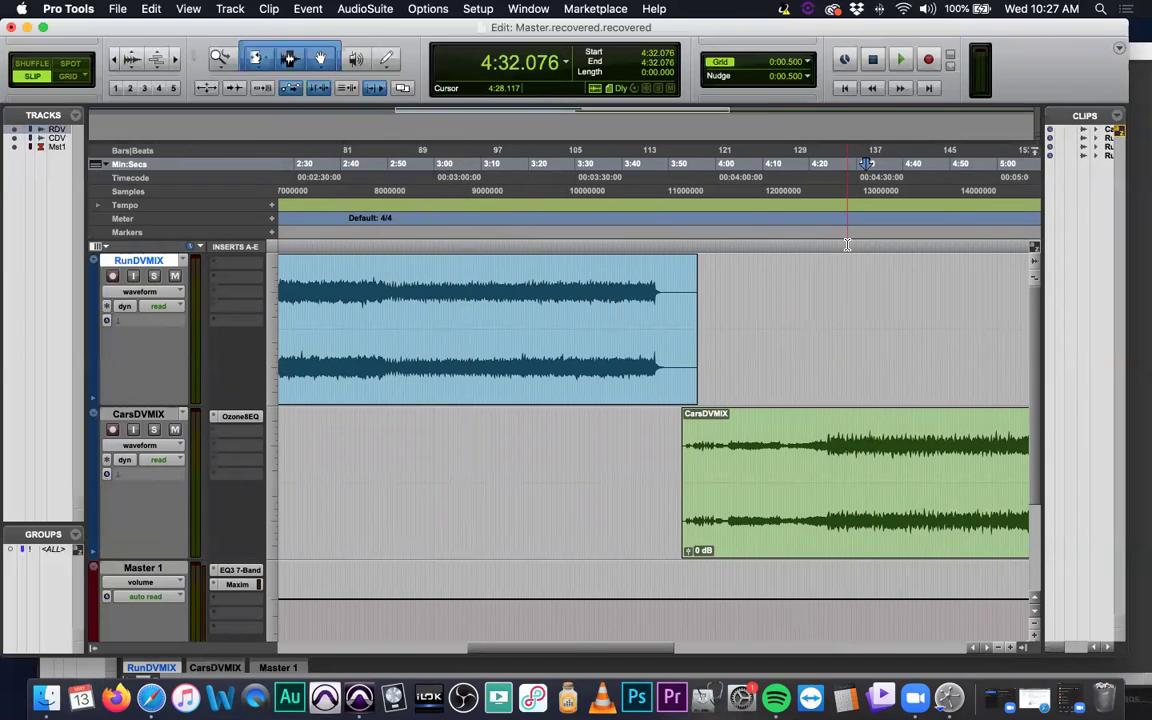
# Step: Switch to the Mix window and open the Ozone 8 Equalizer on the CarsDVMIX channel
pyautogui.scroll(-5, 810, 398)
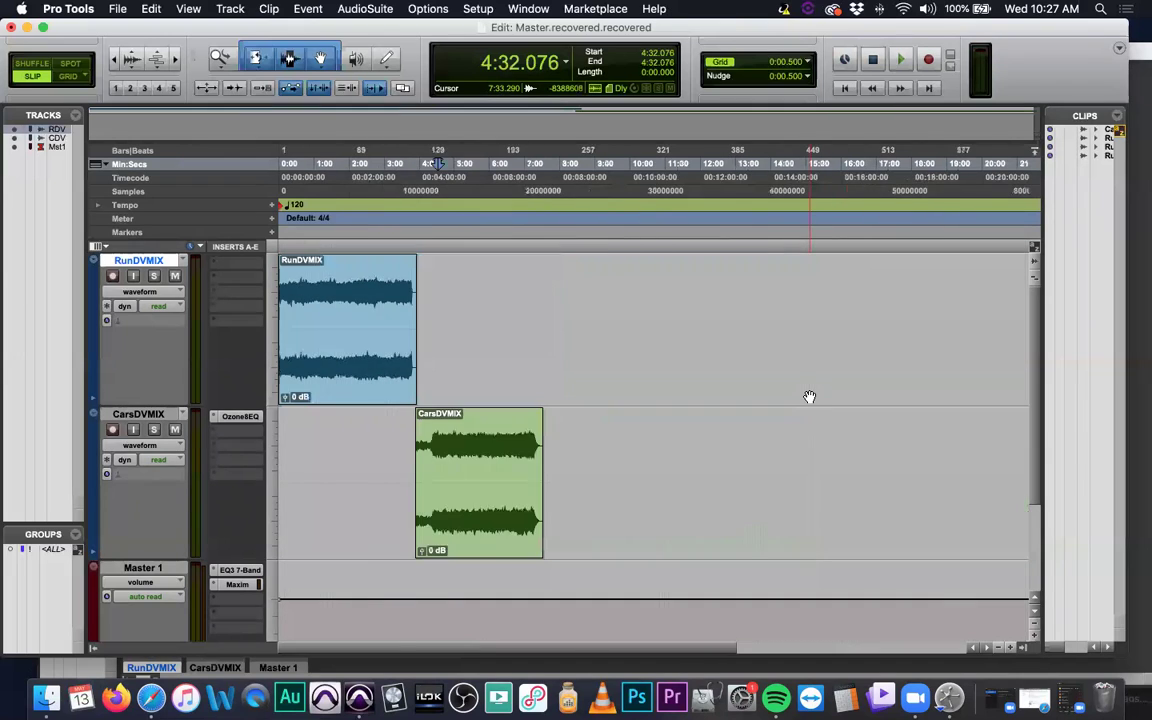
pyautogui.scroll(3, 810, 398)
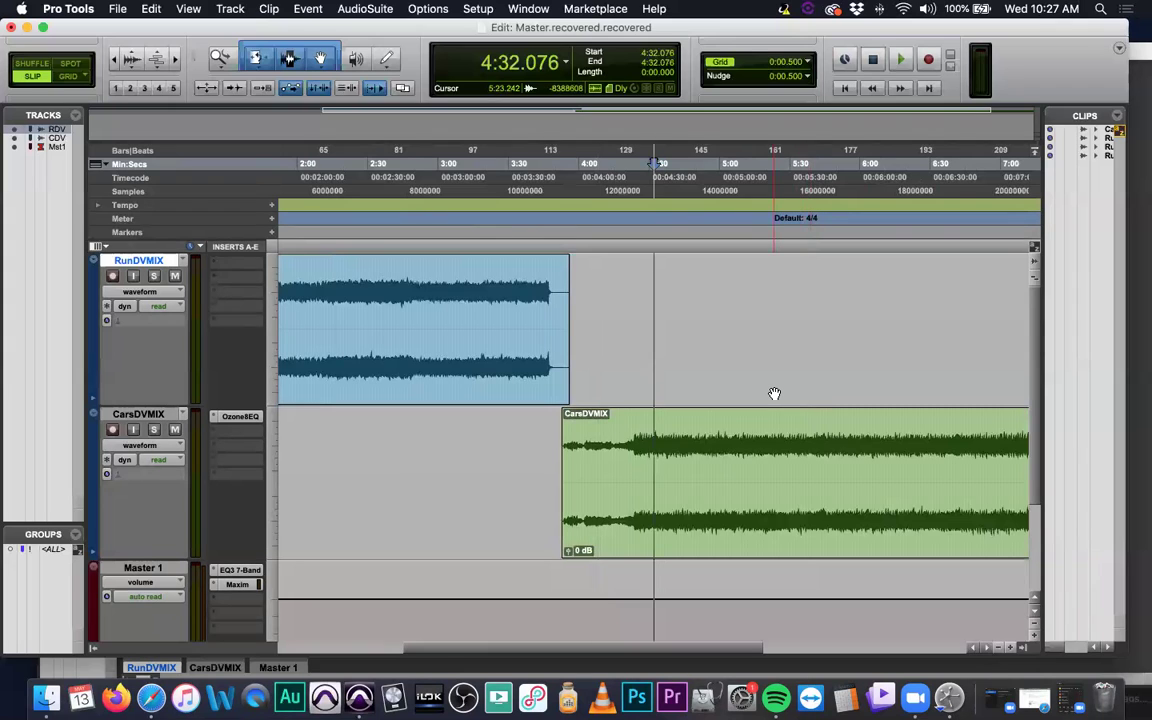
pyautogui.press('super+equal')
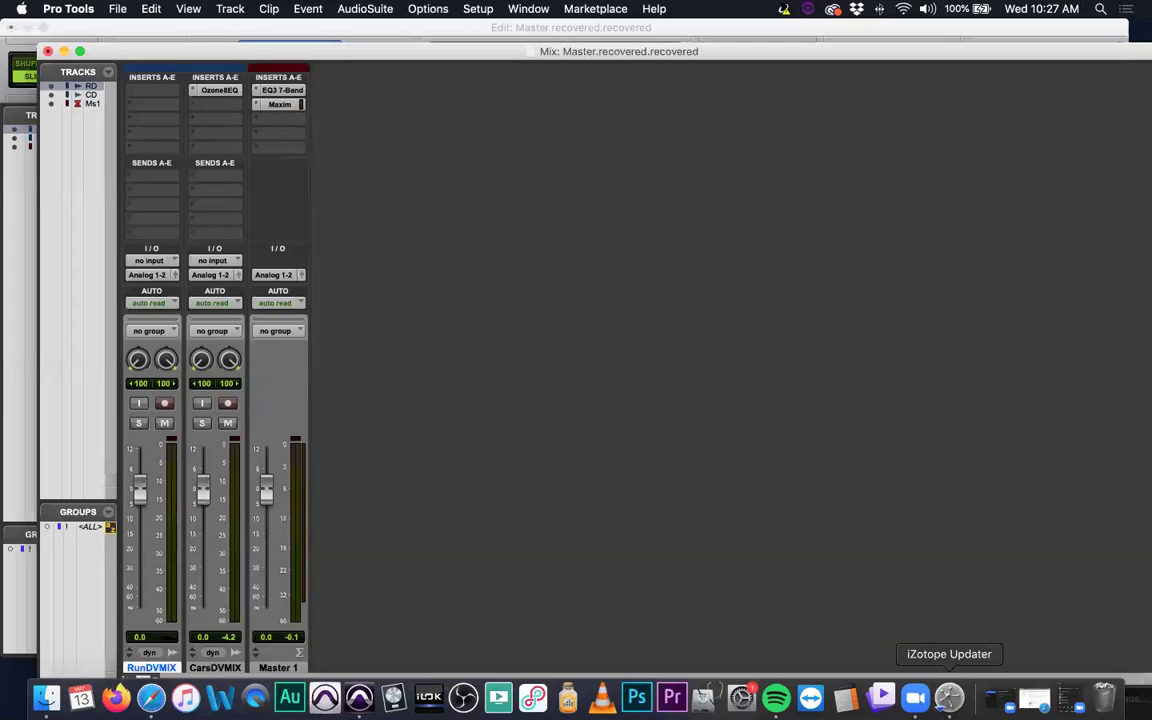
pyautogui.click(949, 697)
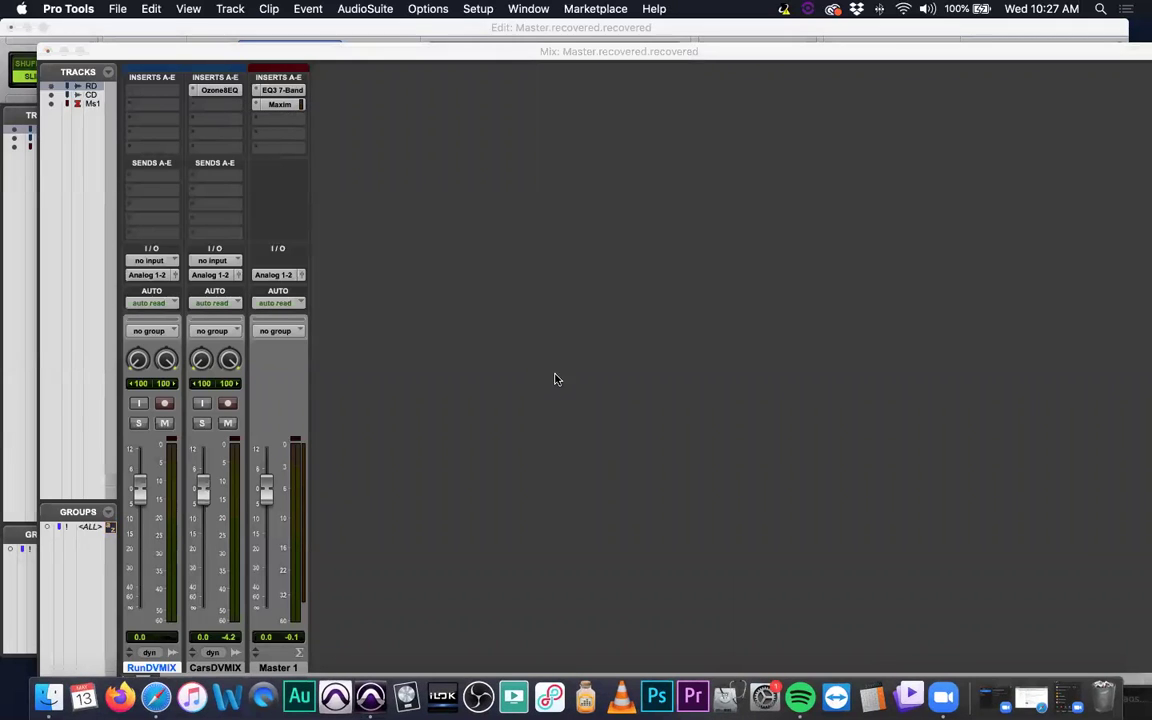
pyautogui.click(591, 385)
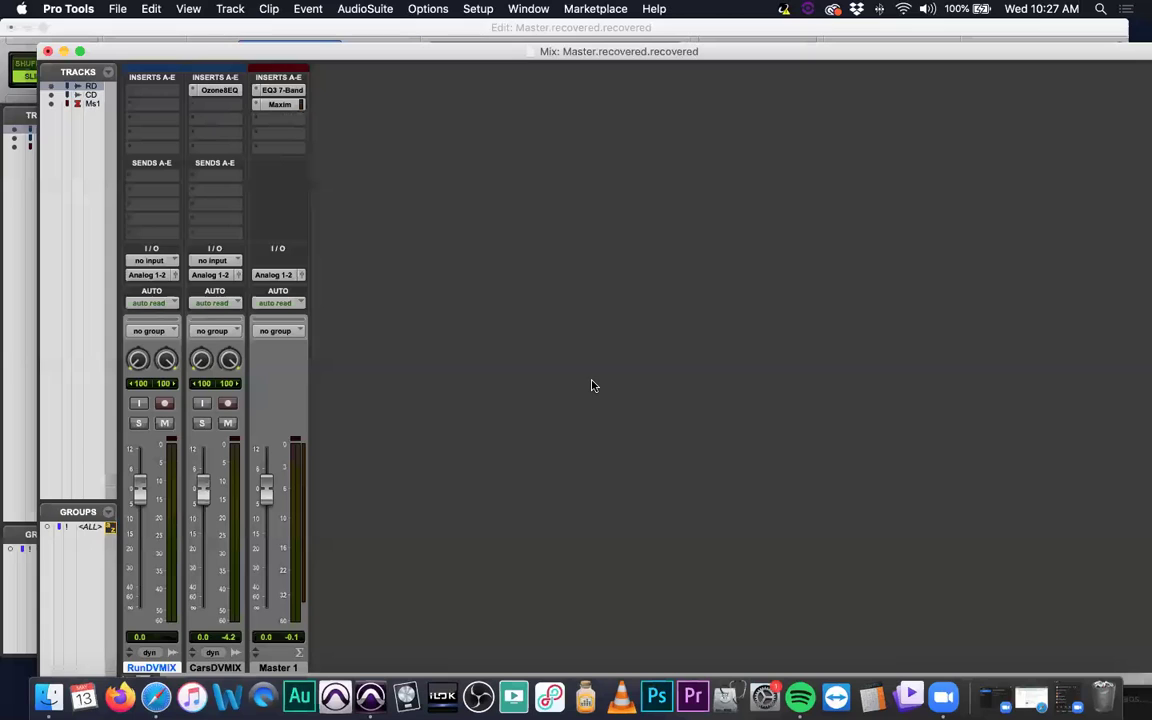
pyautogui.click(216, 95)
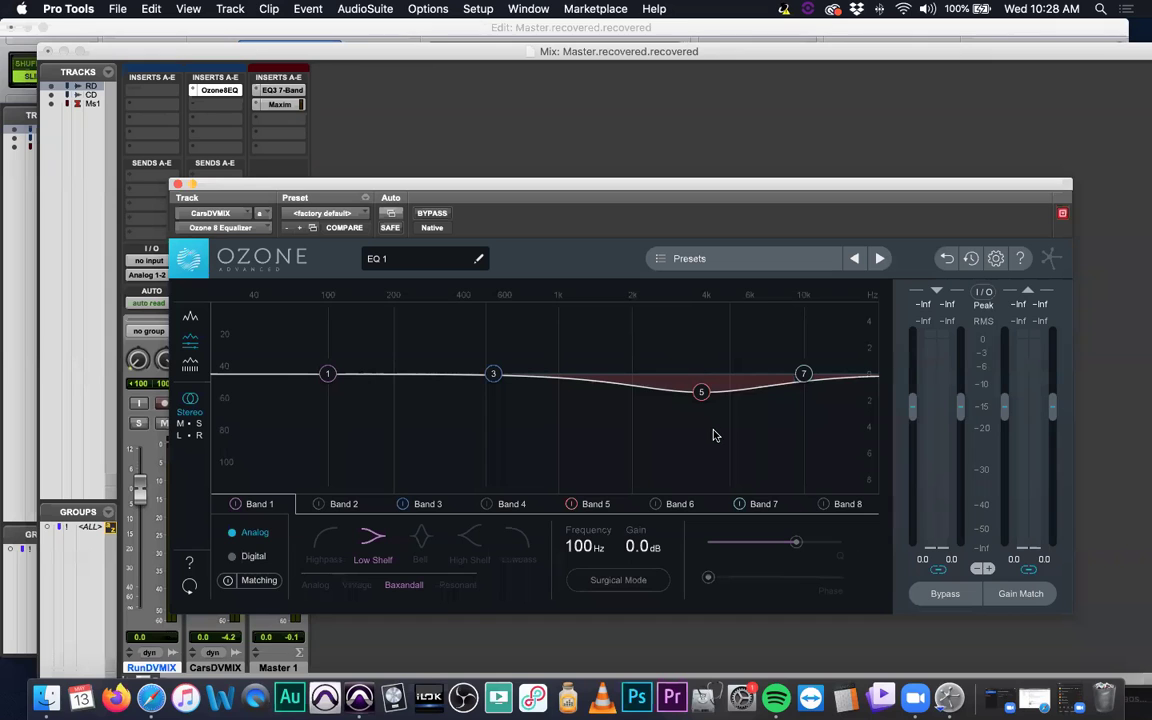
# Step: Audition CarsDVMIX in short passes and examine its spectrum around the Band 5 cut
pyautogui.press('space')
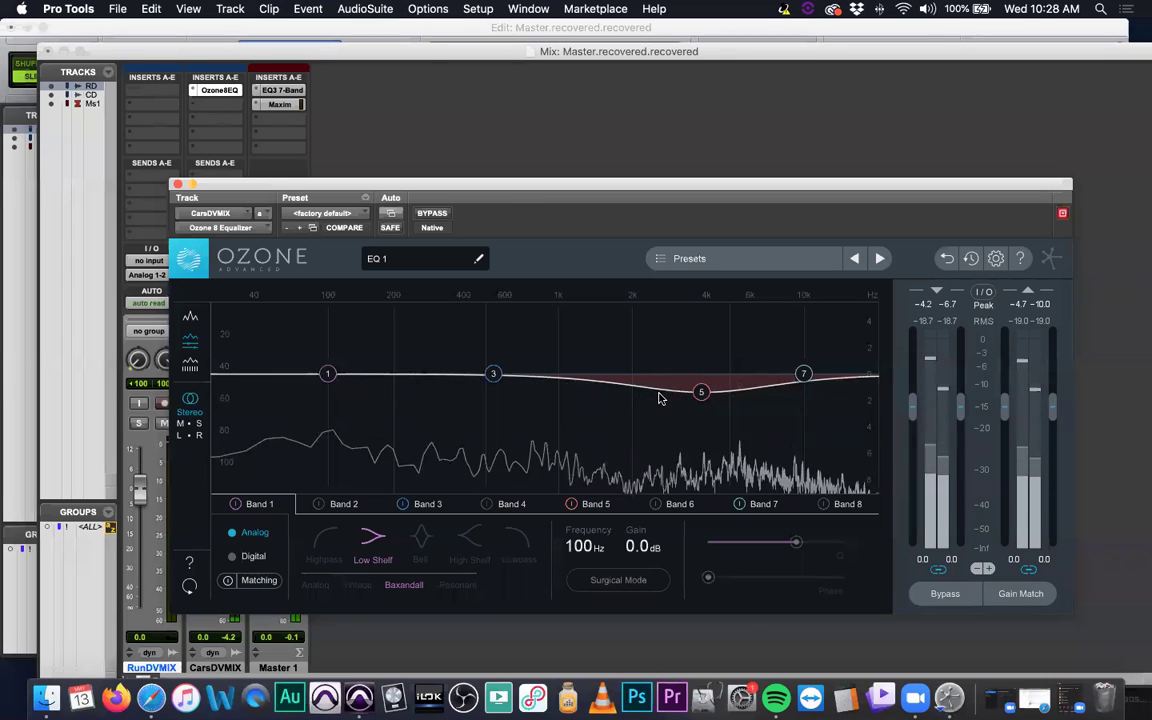
pyautogui.press('space')
pyautogui.press('space')
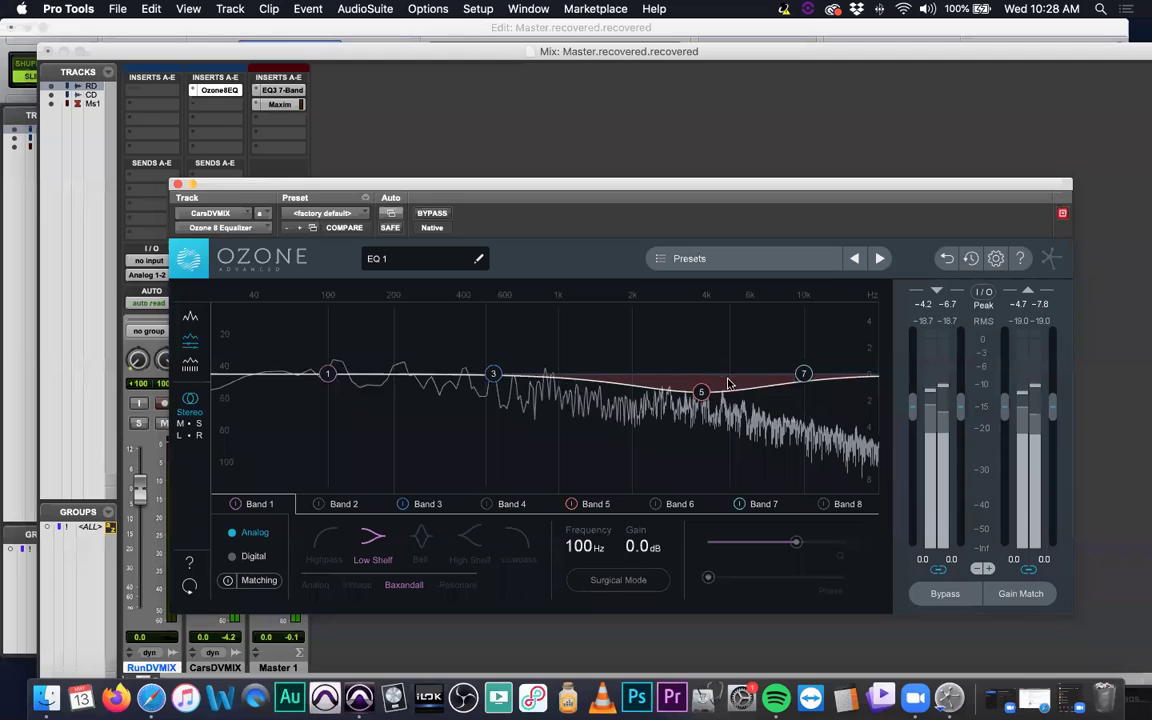
pyautogui.press('space')
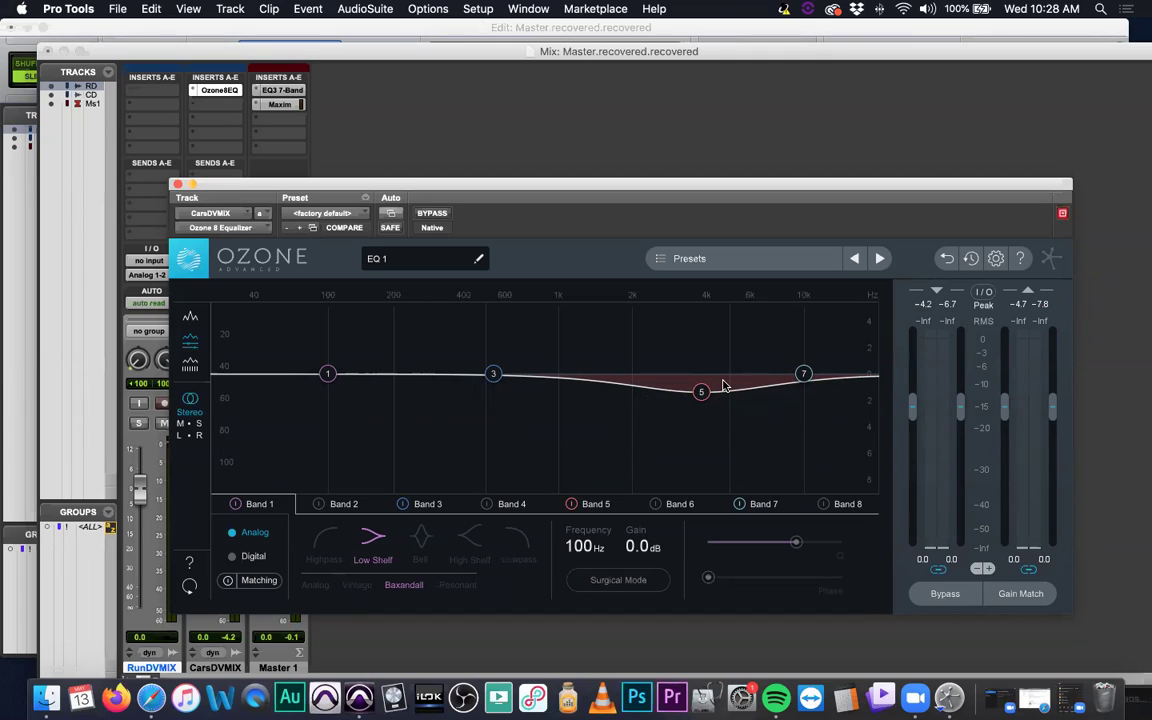
# Step: Narrow Band 5 to a Q of 2.1, set its gain to -1.5 dB, and close the Ozone equalizer
pyautogui.click(702, 391)
pyautogui.moveTo(740, 396); pyautogui.dragTo(732, 392)
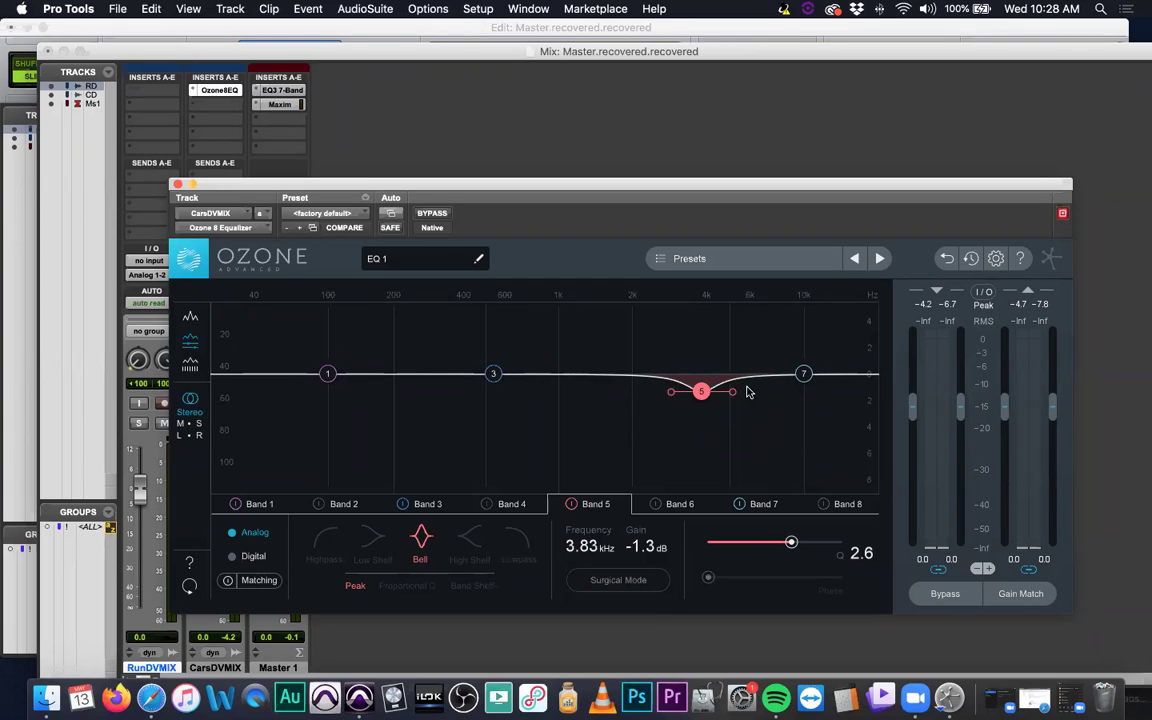
pyautogui.moveTo(733, 392); pyautogui.dragTo(735, 398)
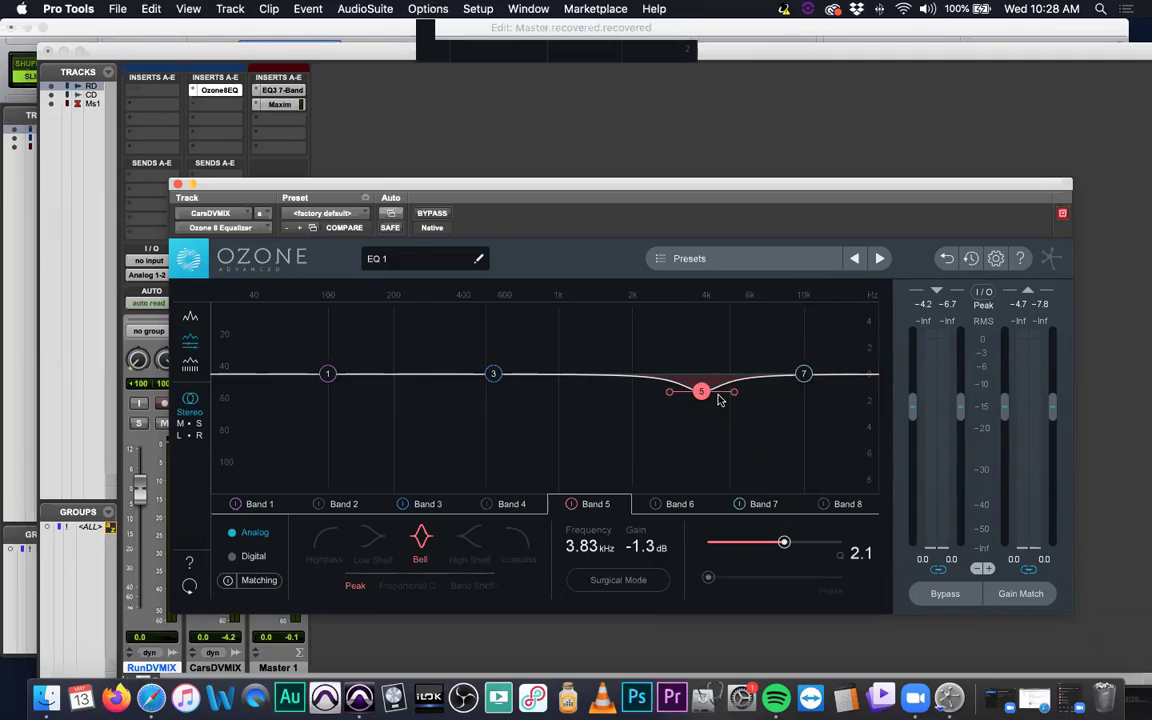
pyautogui.moveTo(701, 392); pyautogui.dragTo(702, 397)
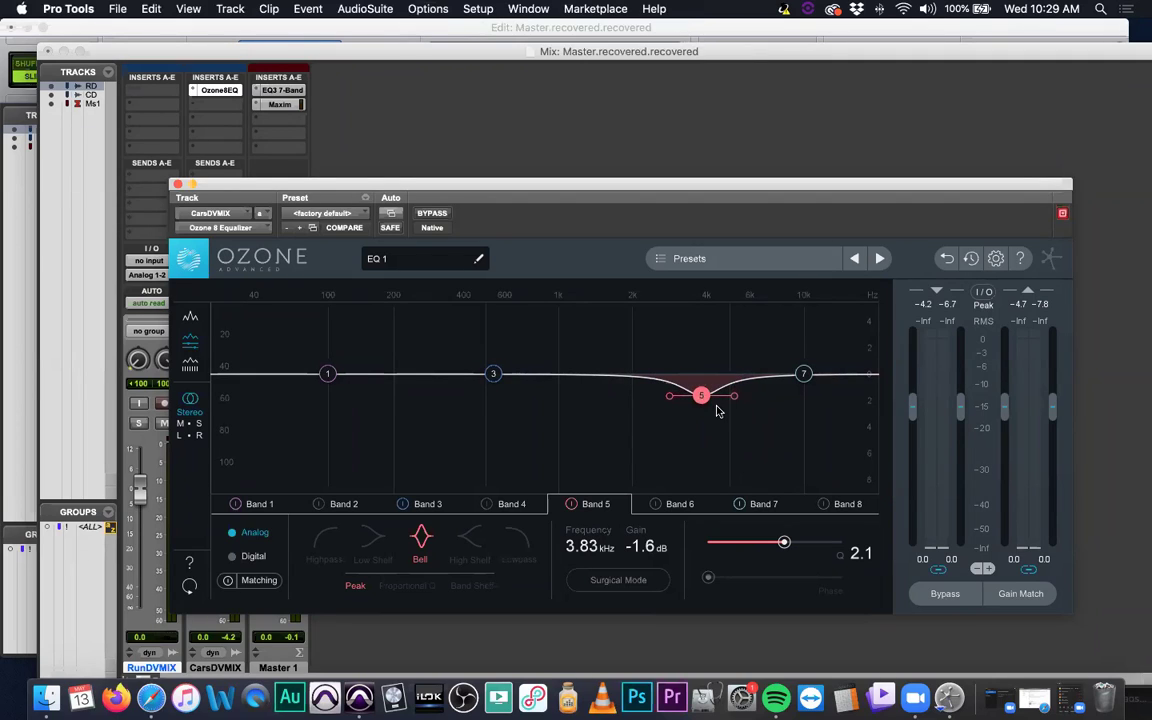
pyautogui.moveTo(700, 395); pyautogui.dragTo(699, 397)
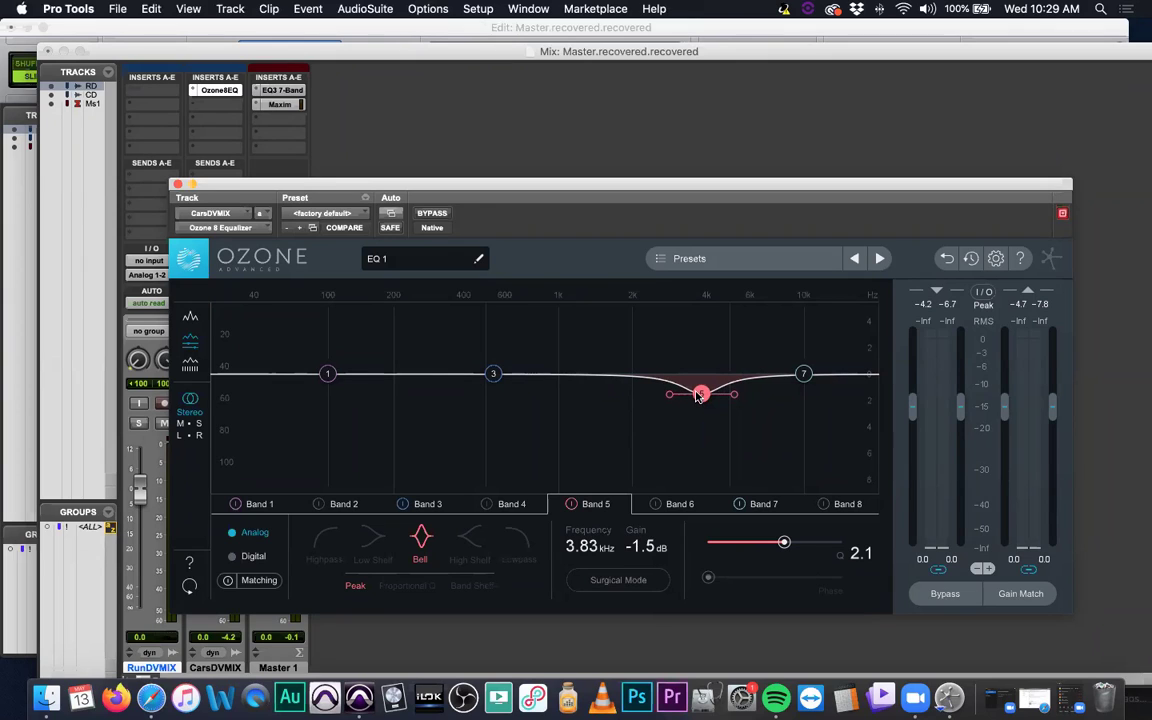
pyautogui.click(177, 185)
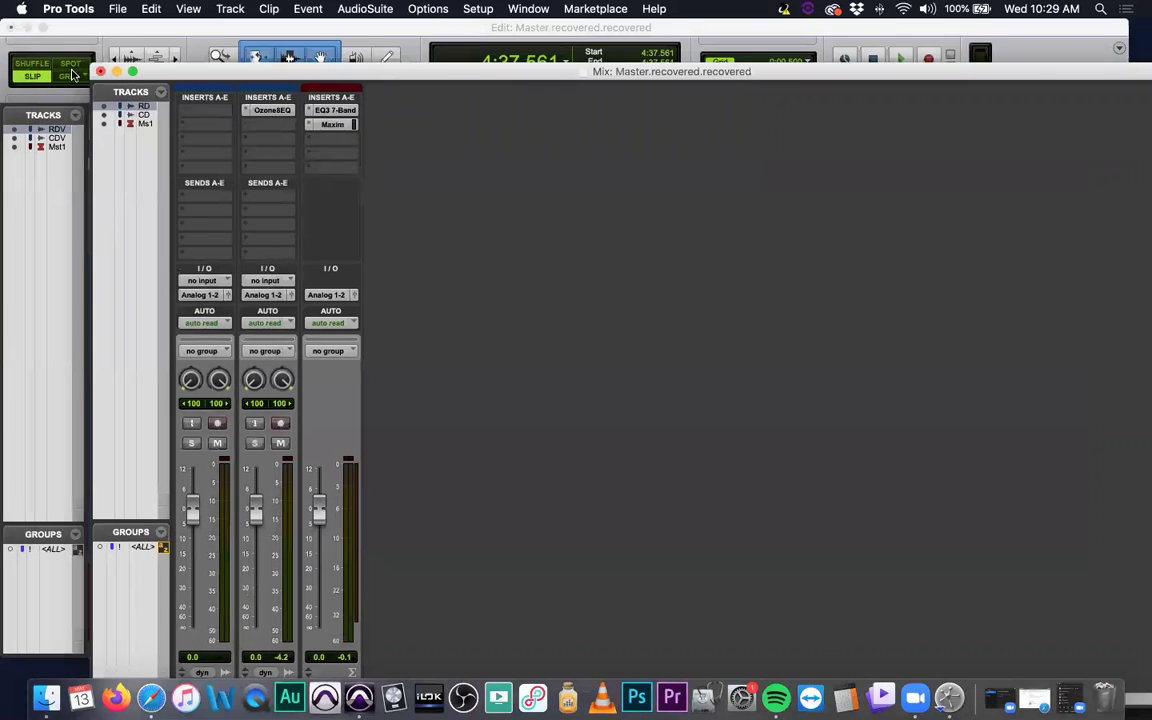
# Step: Reposition the Mix window, return to the Edit window, and review both full clips and the Master 1 inserts
pyautogui.moveTo(385, 71); pyautogui.dragTo(313, 29)
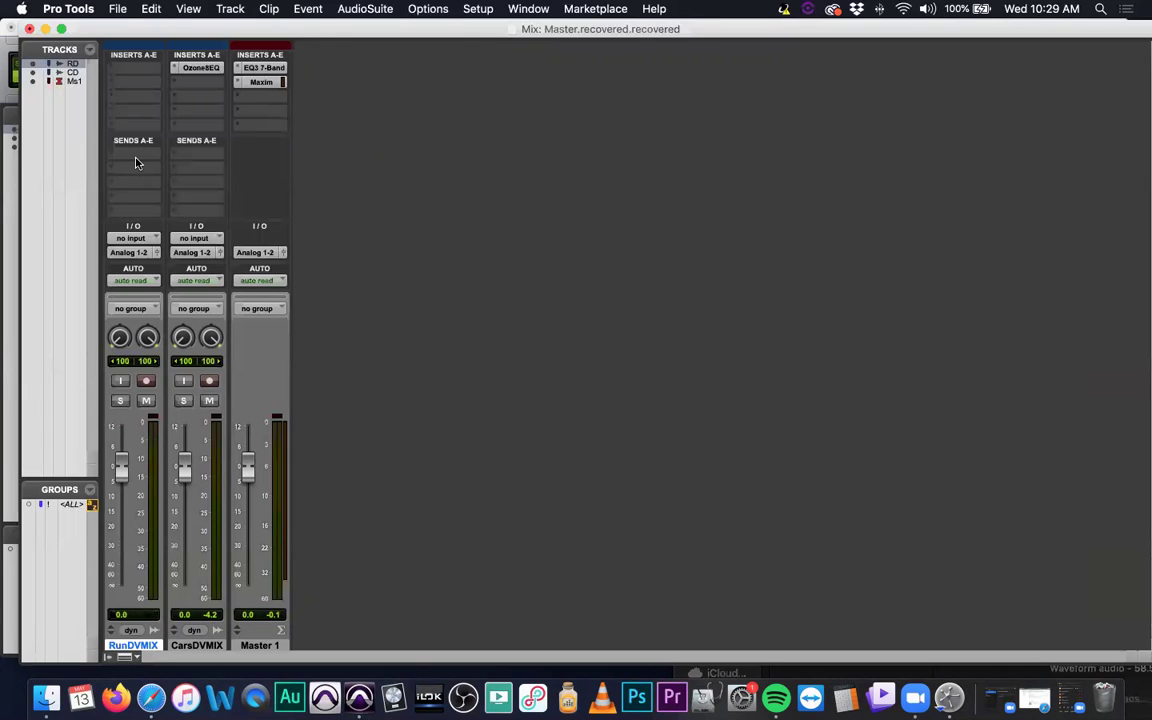
pyautogui.click(13, 174)
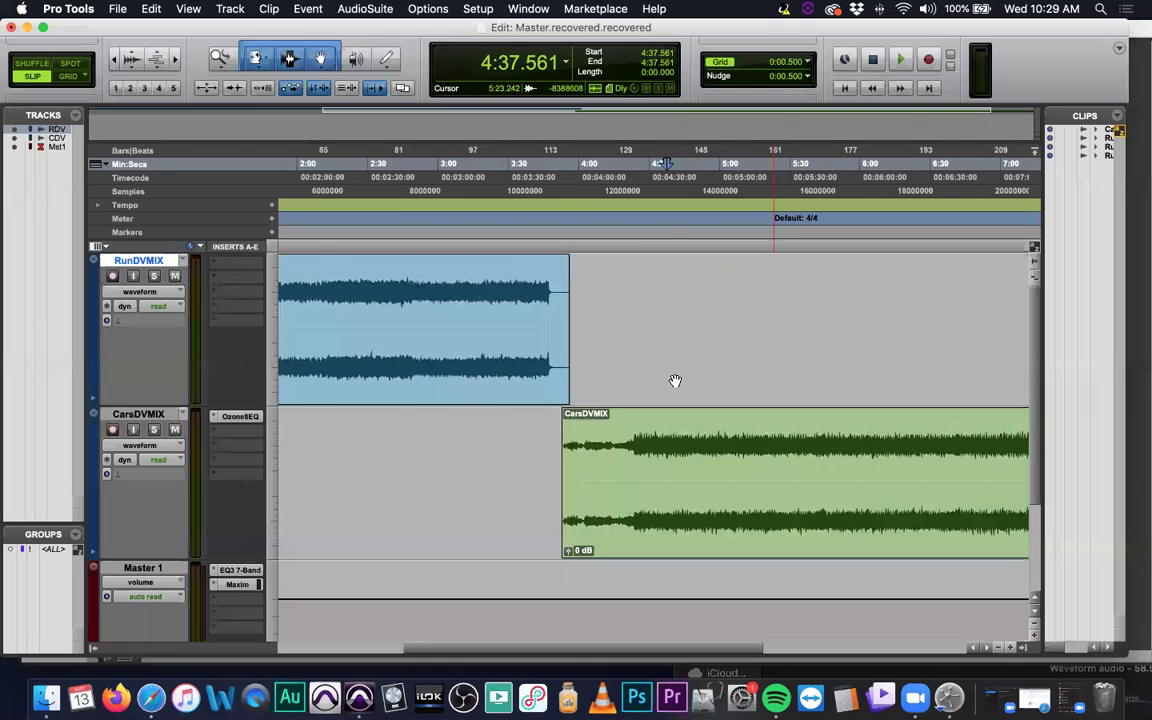
pyautogui.press('super+bracketleft')
pyautogui.press('super+bracketleft')
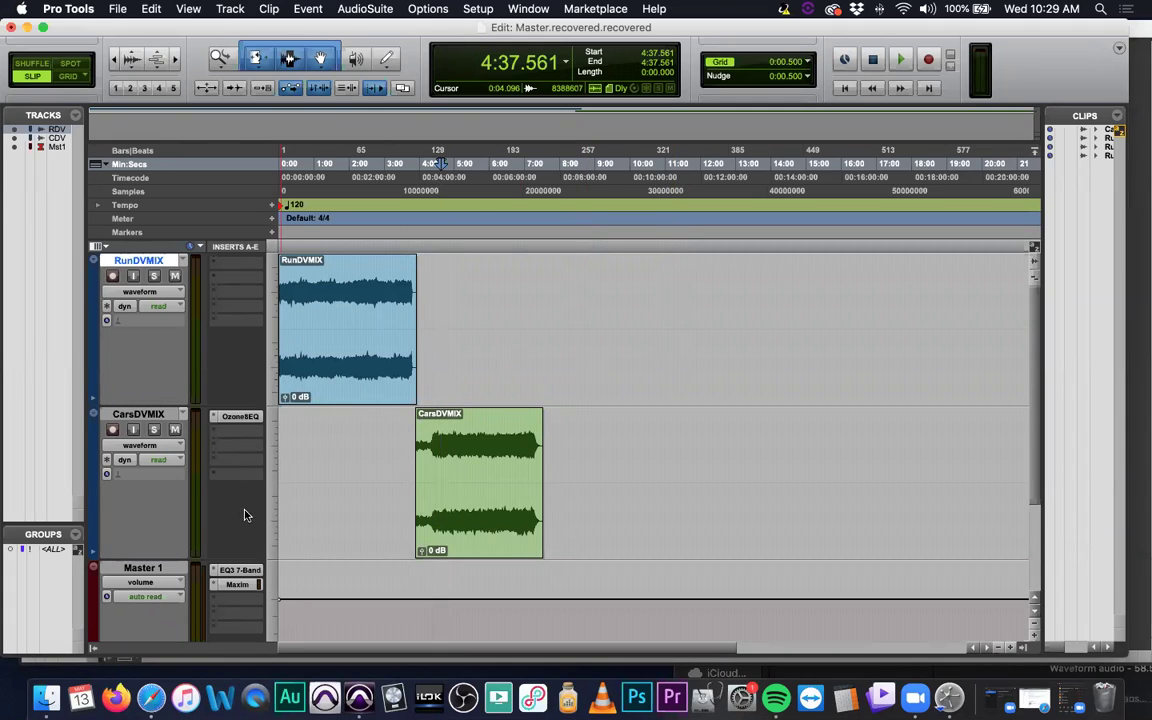
pyautogui.scroll(-3, 230, 480)
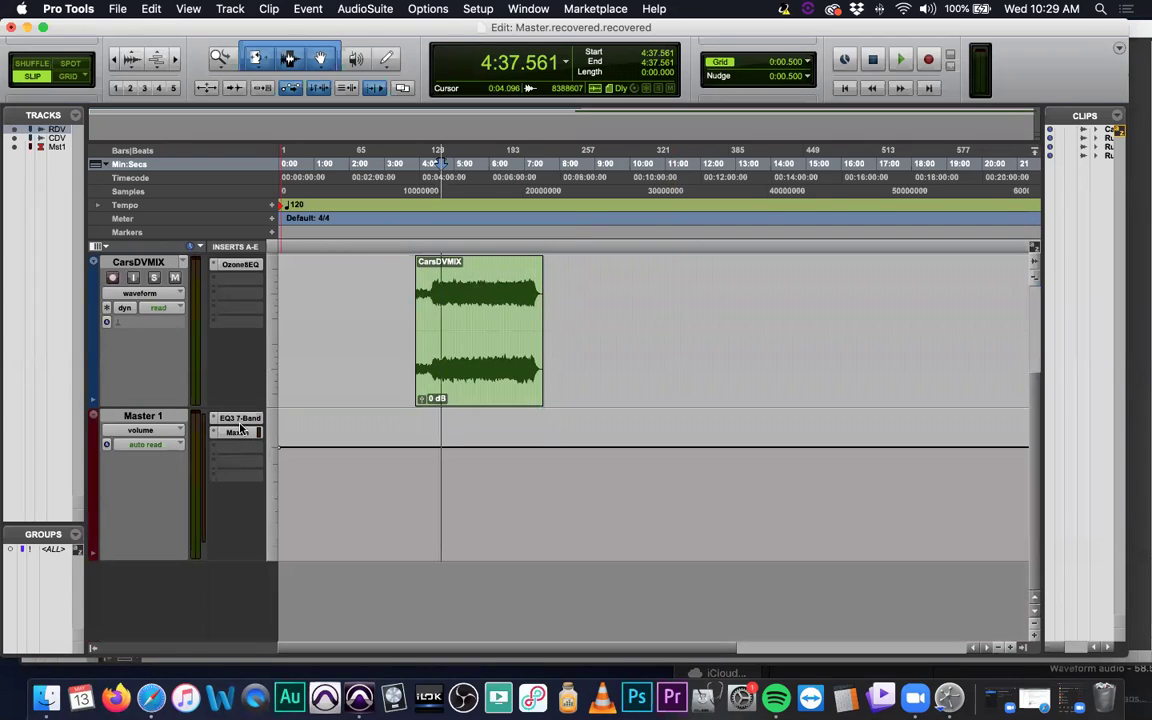
pyautogui.scroll(3, 370, 465)
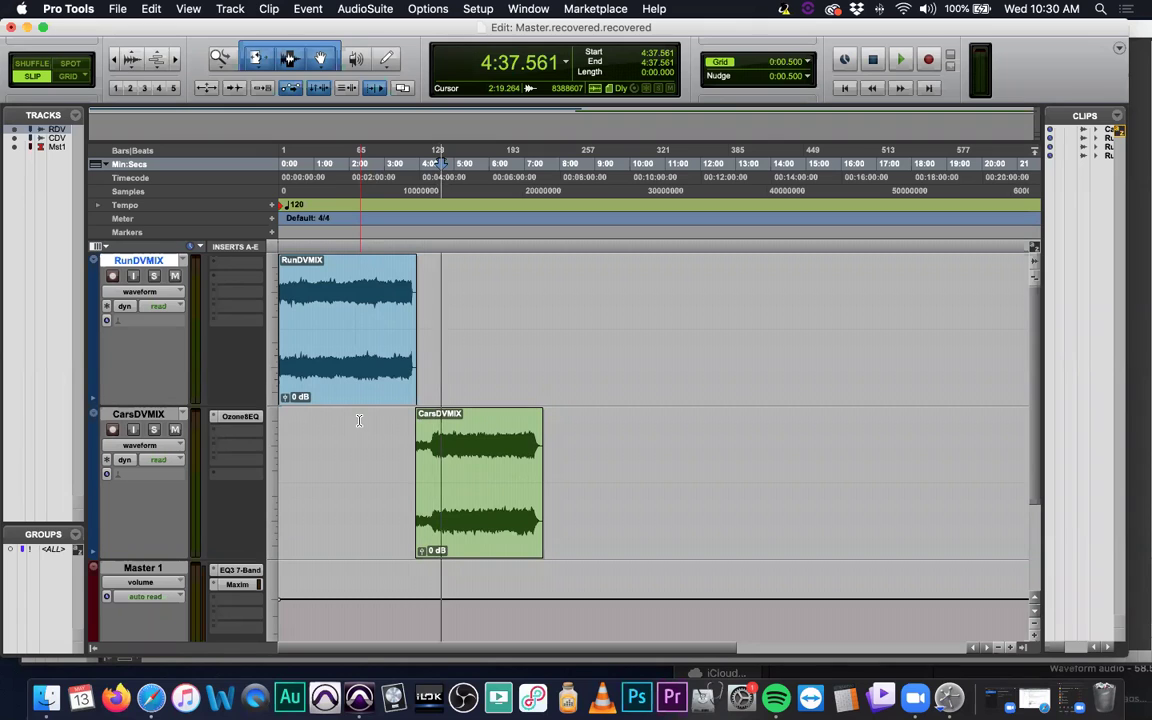
# Step: Save the recovered session as Master.ptx in the Master folder, replacing the existing session file
pyautogui.press('super+s')
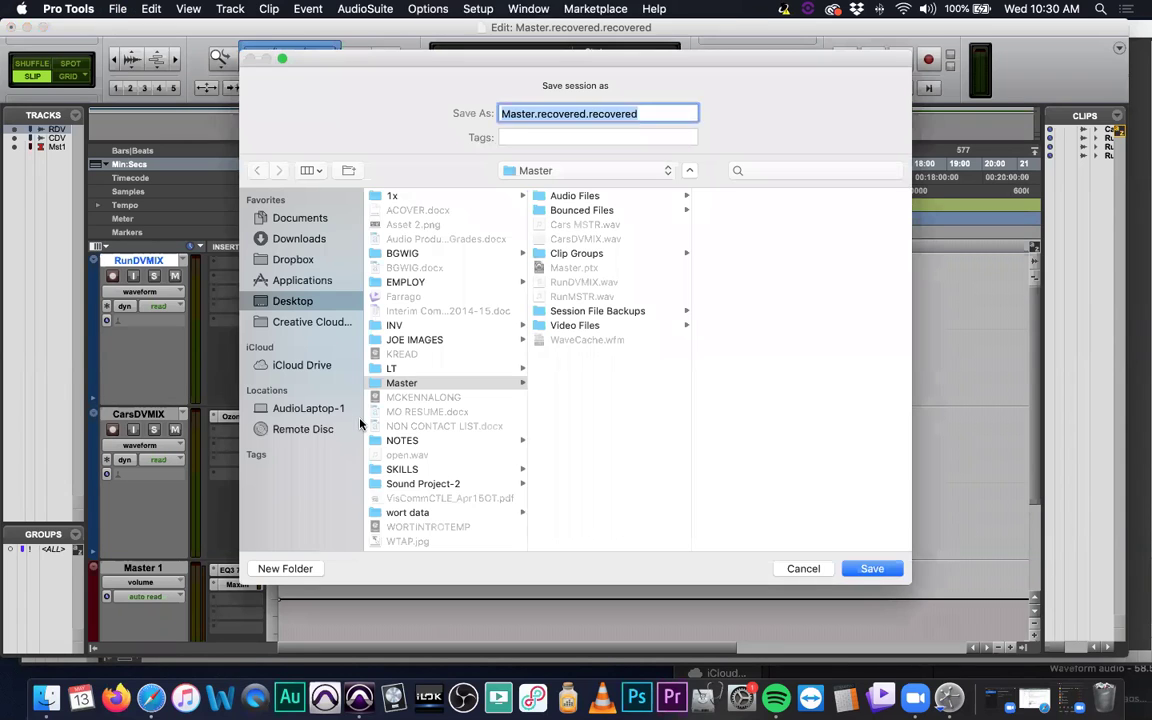
pyautogui.click(558, 267)
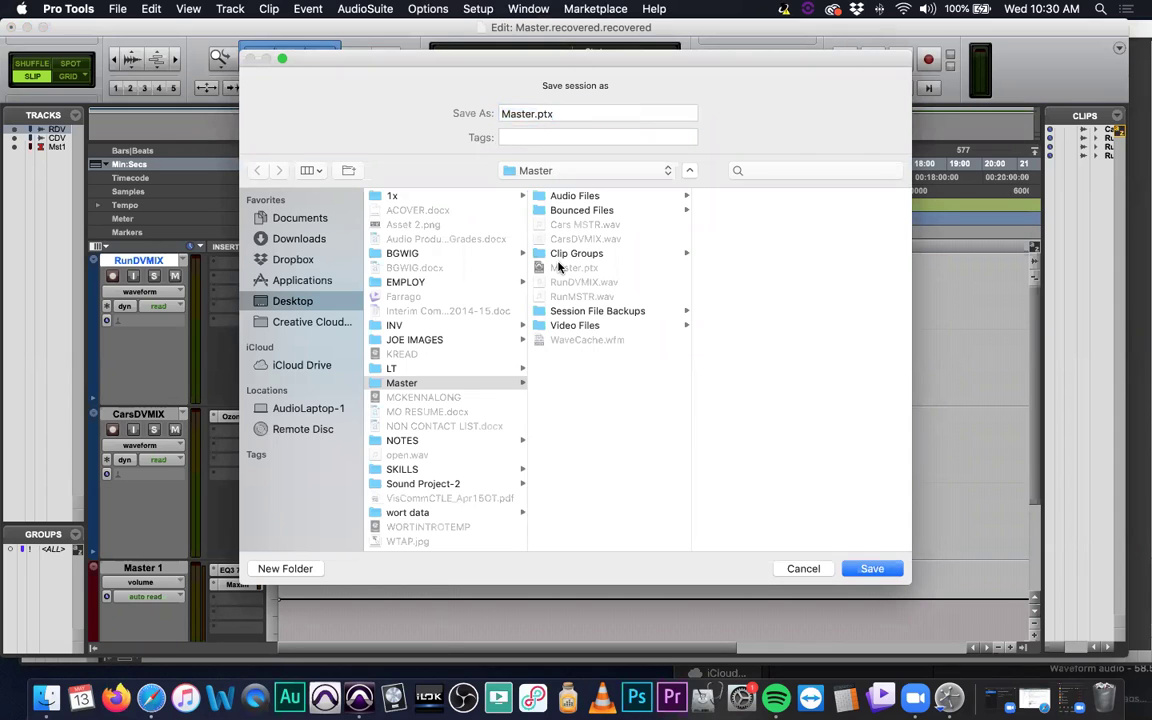
pyautogui.press('Return')
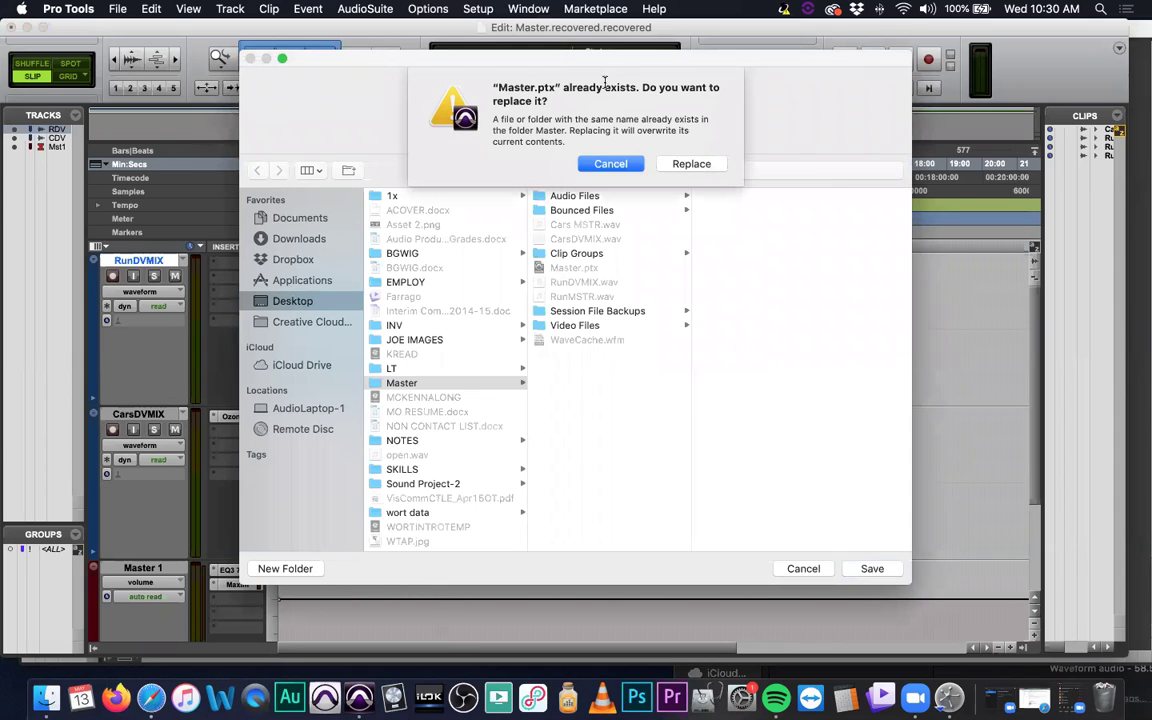
pyautogui.click(710, 164)
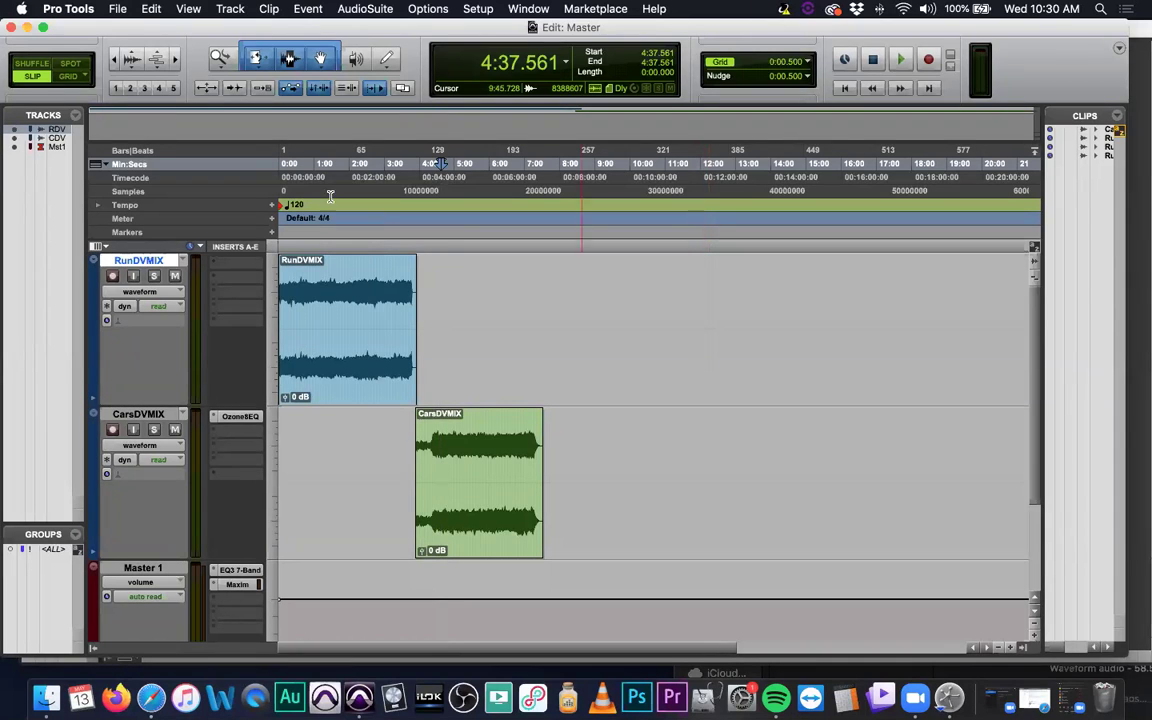
# Step: Bring up the Mix window, clear it off the desktop, and close the Master folder window in Finder
pyautogui.press('super+equal')
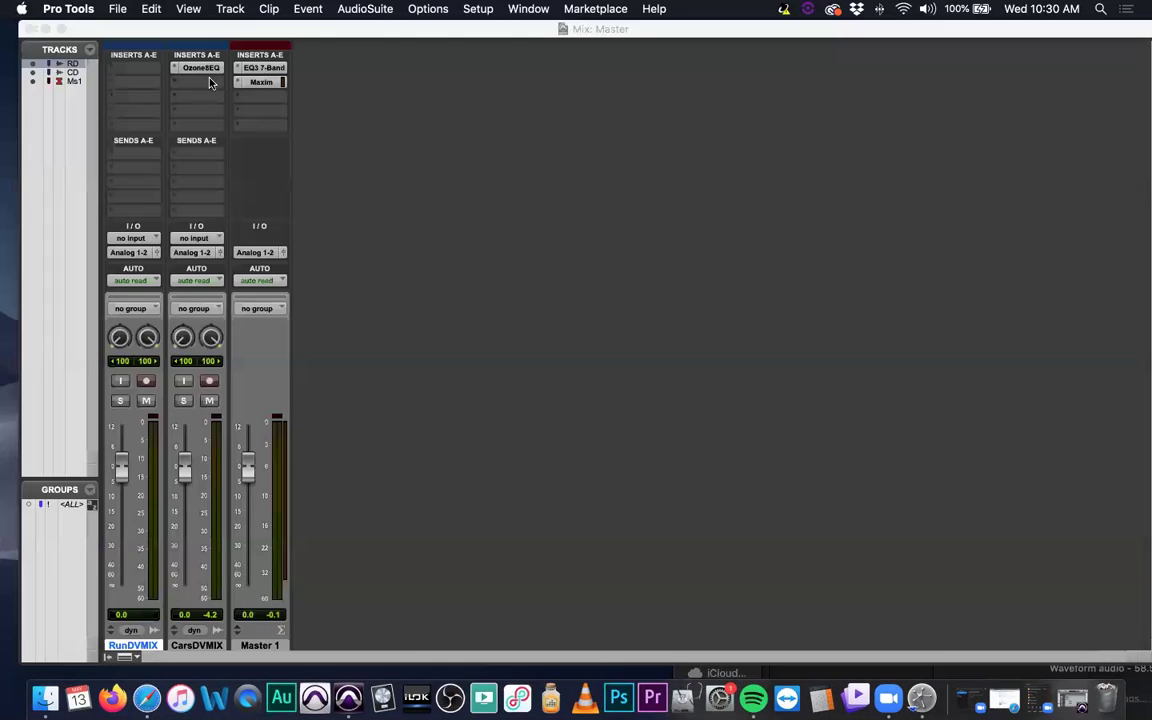
pyautogui.click(42, 28)
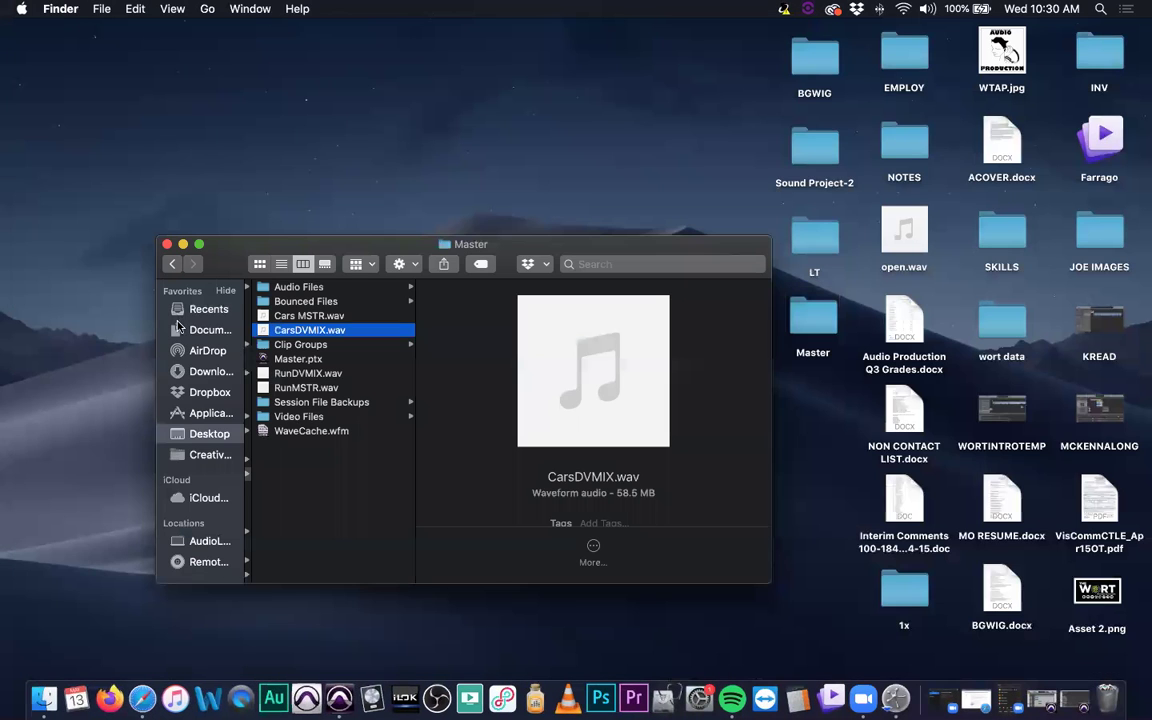
pyautogui.click(167, 244)
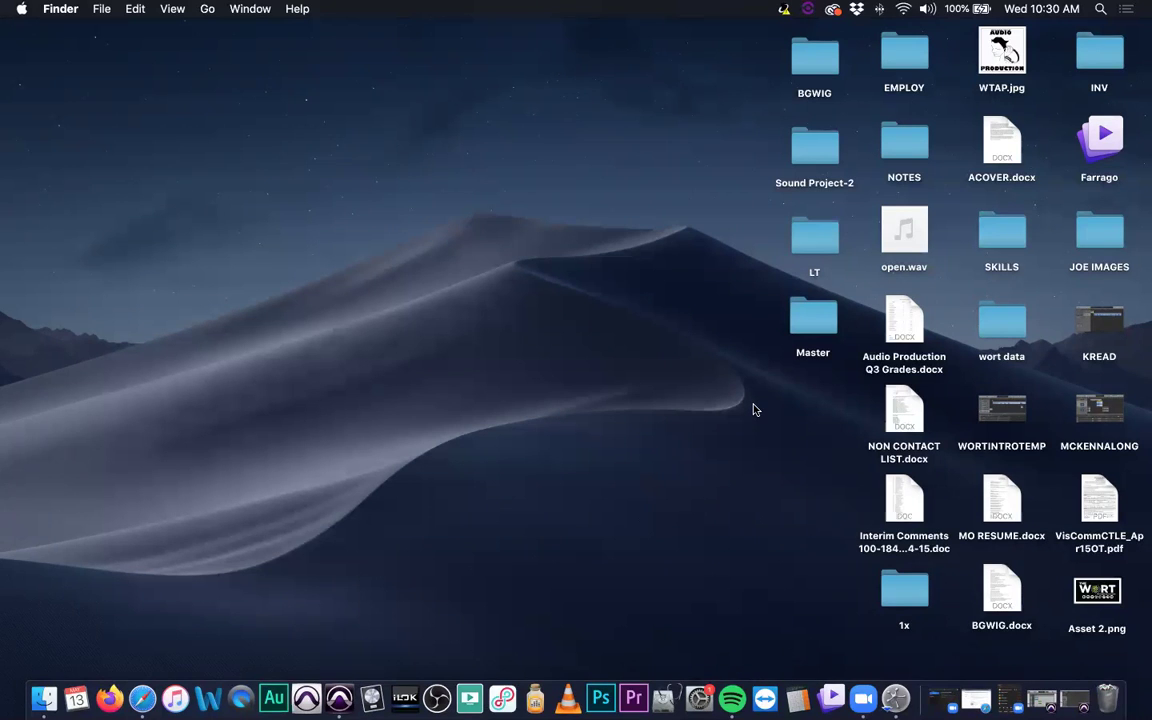
# Step: Open G DRIVE in Finder and browse to the FRANKENBLAZER folder inside PRO TOOLS PROJECTS
pyautogui.click(797, 586)
pyautogui.doubleClick(799, 588)
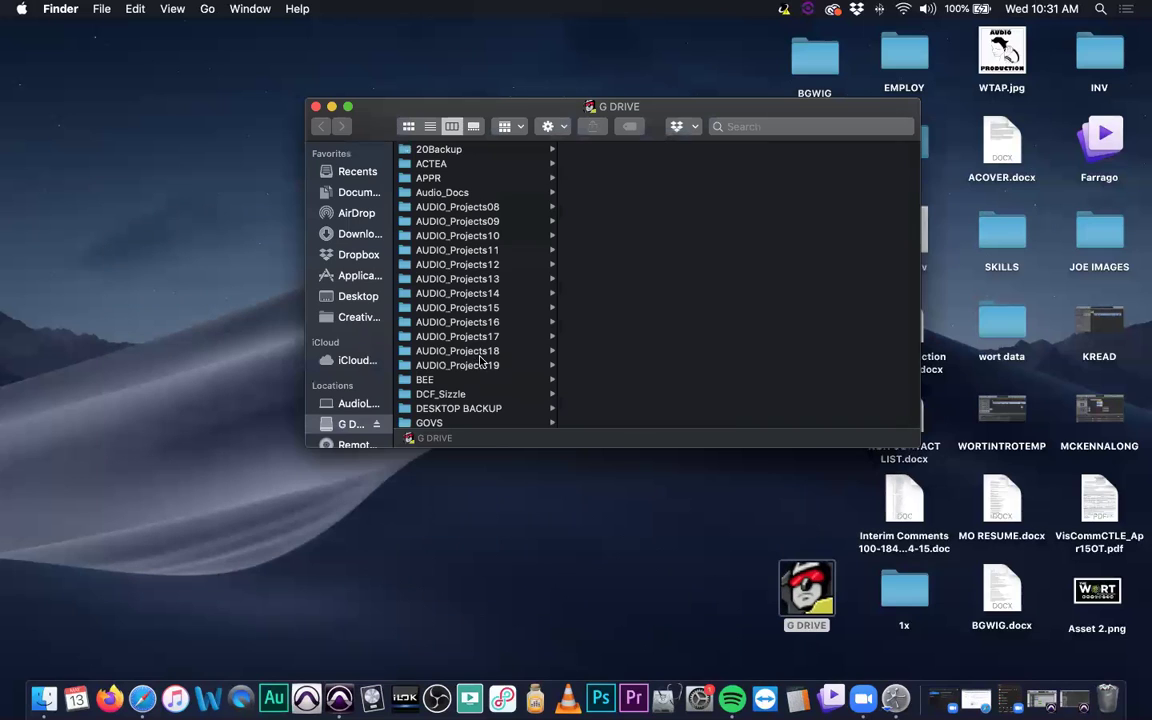
pyautogui.scroll(-10, 480, 380)
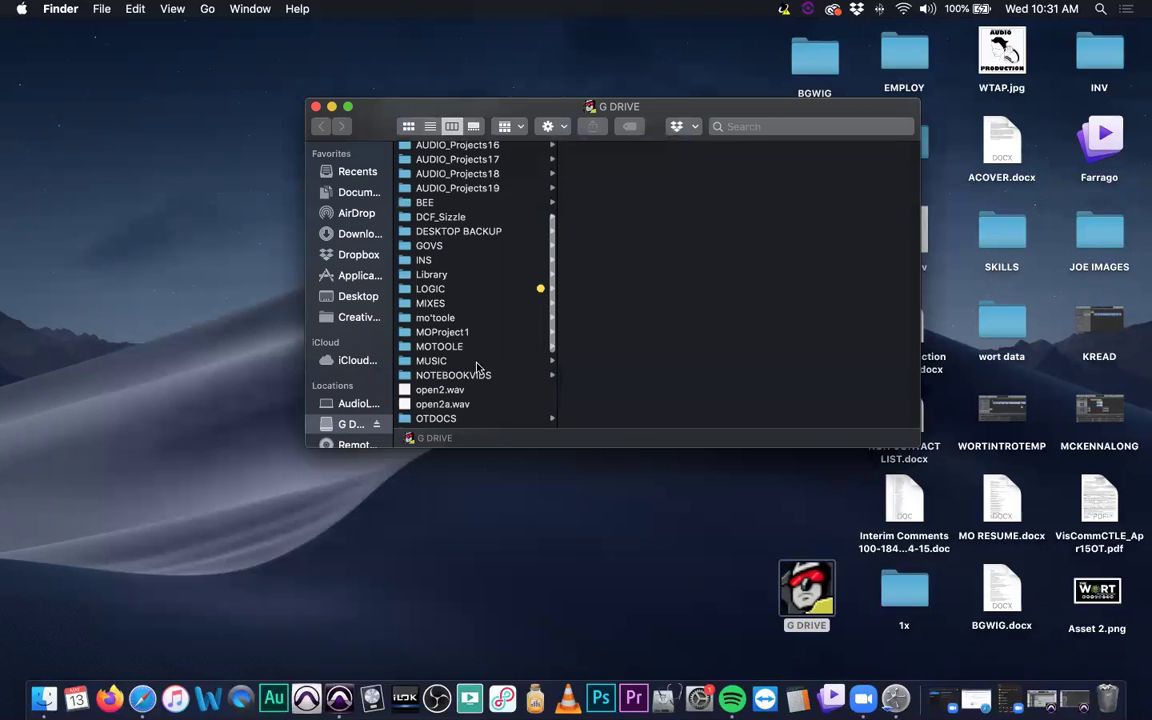
pyautogui.scroll(-1, 480, 372)
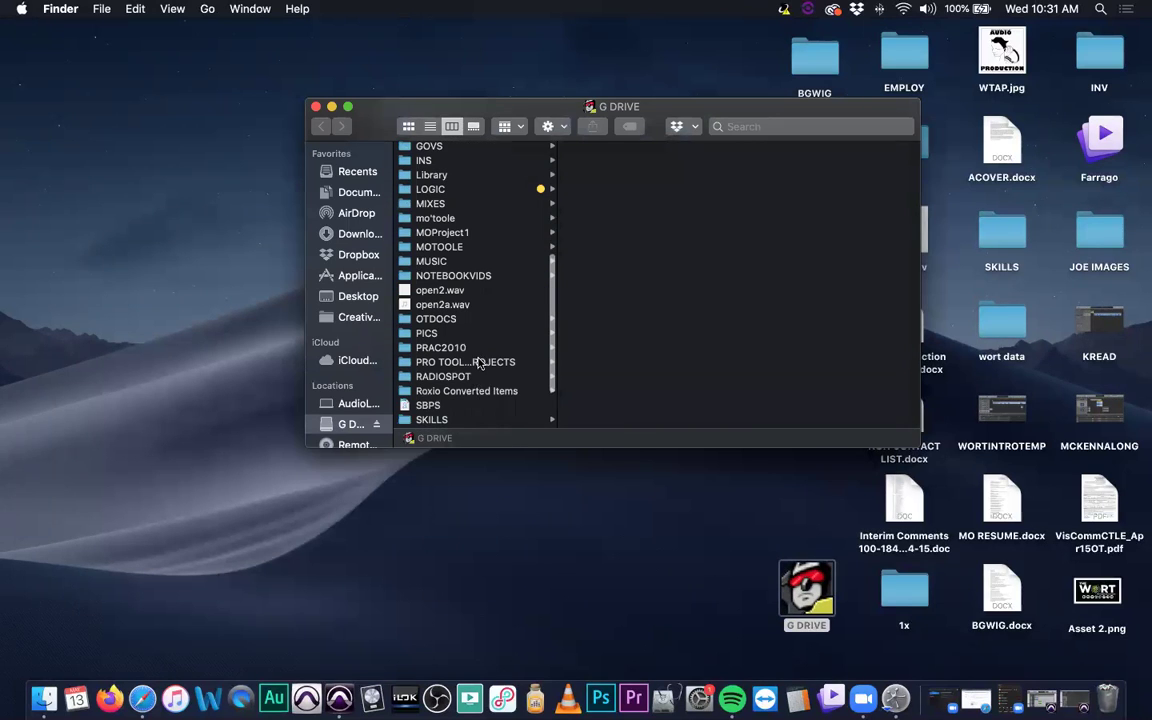
pyautogui.click(480, 362)
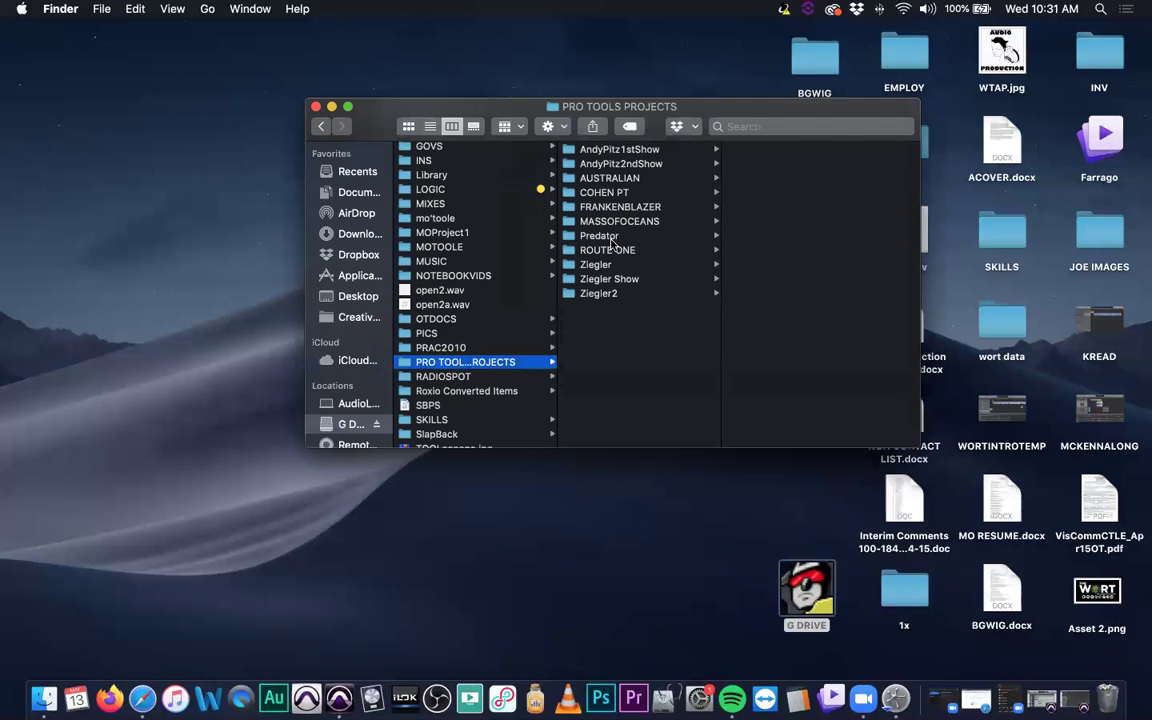
pyautogui.moveTo(620, 105); pyautogui.dragTo(446, 112)
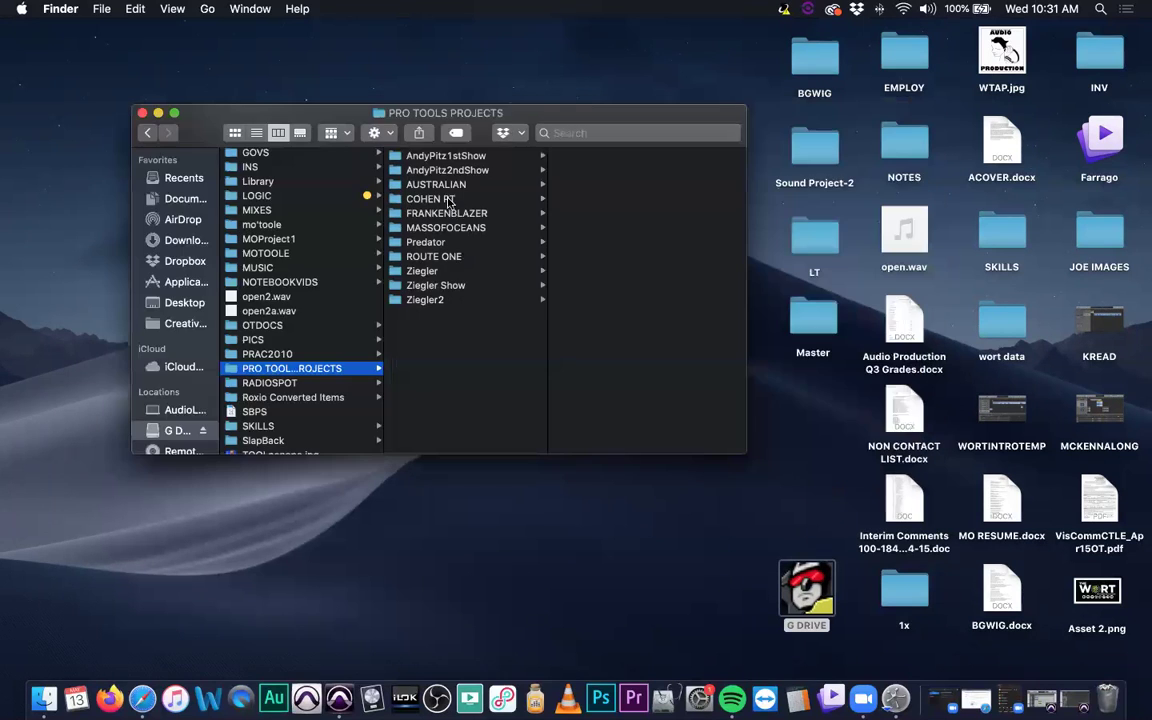
pyautogui.click(448, 215)
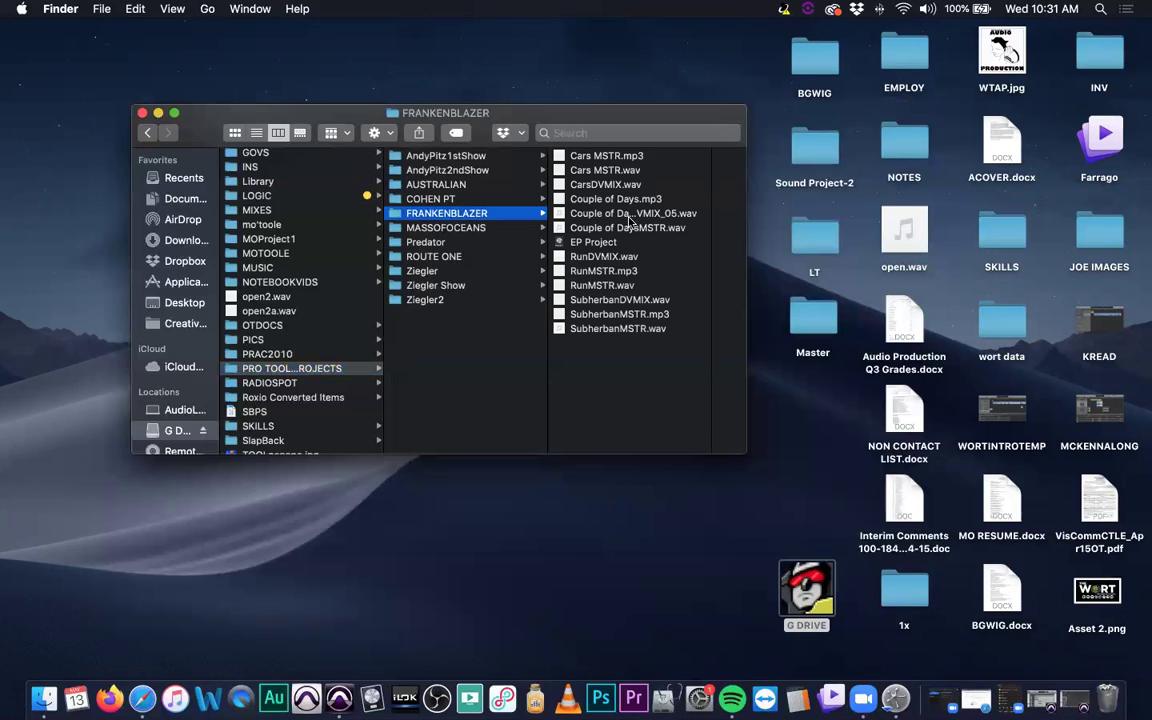
# Step: Copy Couple of DaysDVMIX_05.wav and SubherbanDVMIX.wav from the FRANKENBLAZER folder to the desktop, and close the folder window
pyautogui.moveTo(603, 217); pyautogui.dragTo(135, 55)
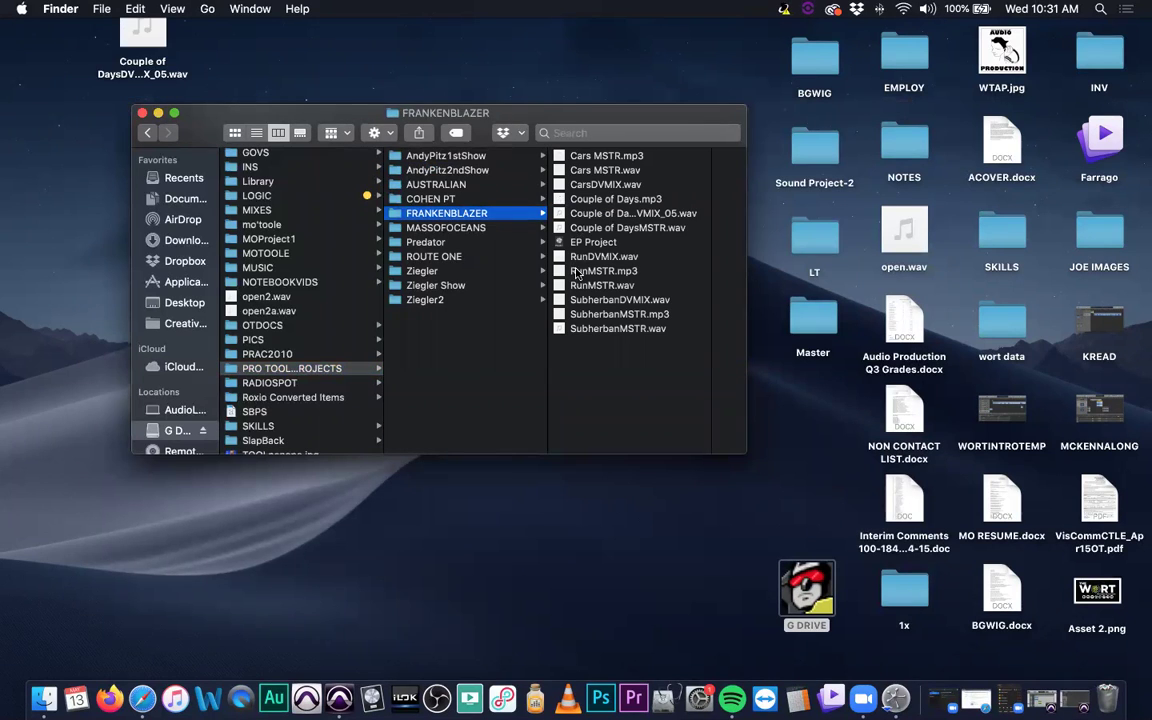
pyautogui.moveTo(593, 303); pyautogui.dragTo(72, 138)
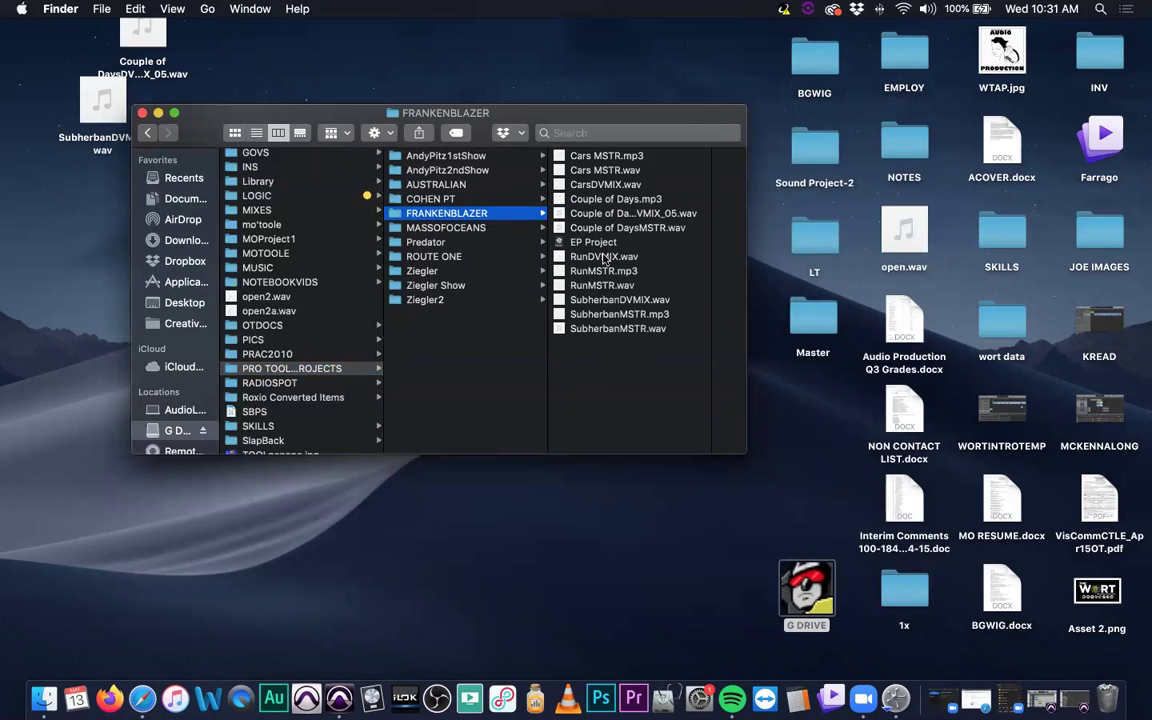
pyautogui.press('super+w')
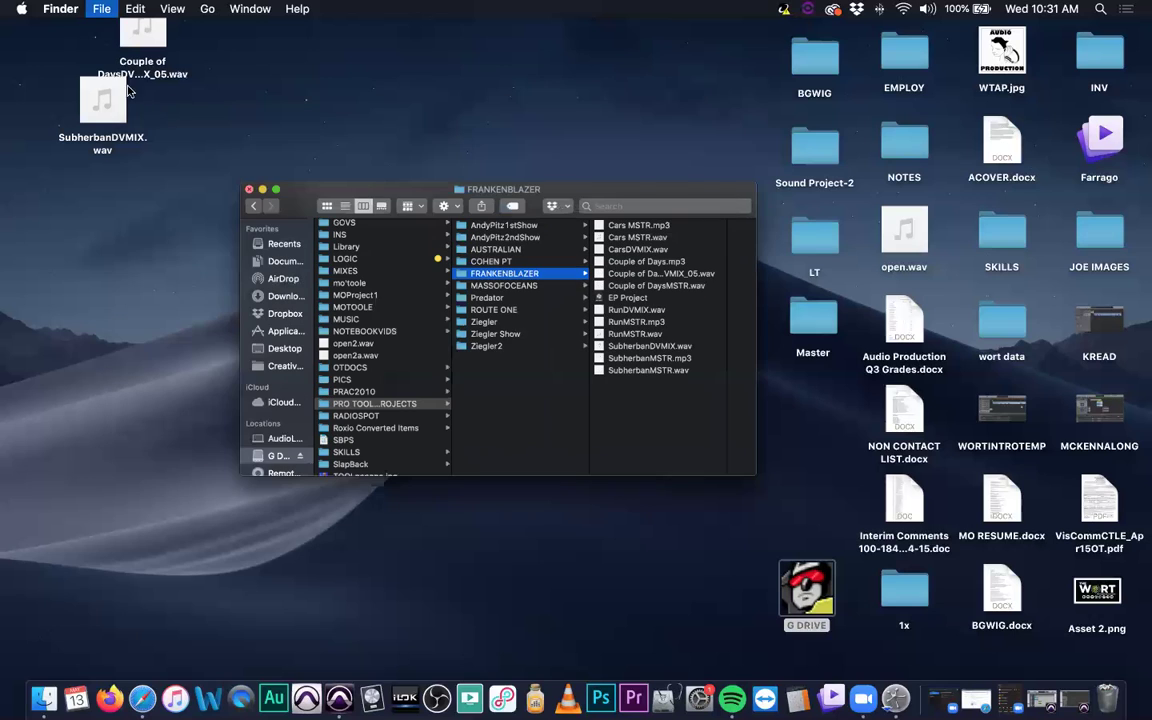
# Step: Open the desktop's Master folder, move both copied WAV files into it, and reposition the folder window
pyautogui.moveTo(111, 103); pyautogui.dragTo(625, 300)
pyautogui.press('super+o')
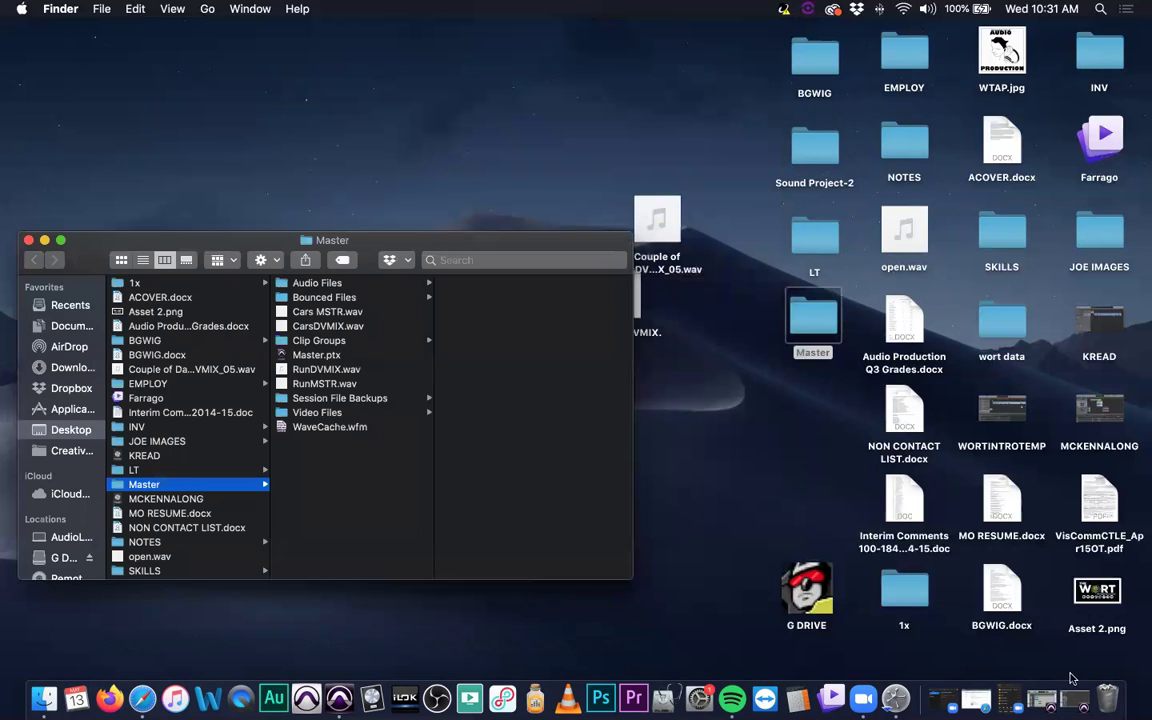
pyautogui.moveTo(534, 161); pyautogui.dragTo(660, 320)
pyautogui.moveTo(655, 222); pyautogui.dragTo(363, 475)
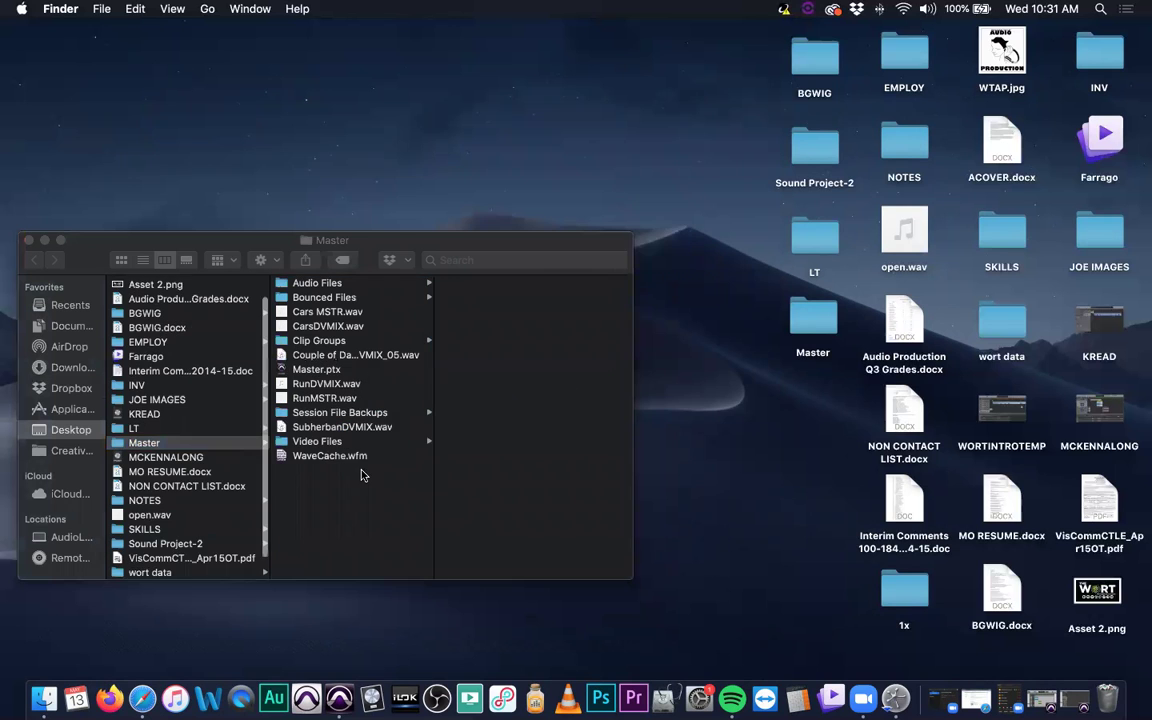
pyautogui.moveTo(580, 240); pyautogui.dragTo(632, 230)
pyautogui.moveTo(450, 230); pyautogui.dragTo(832, 97)
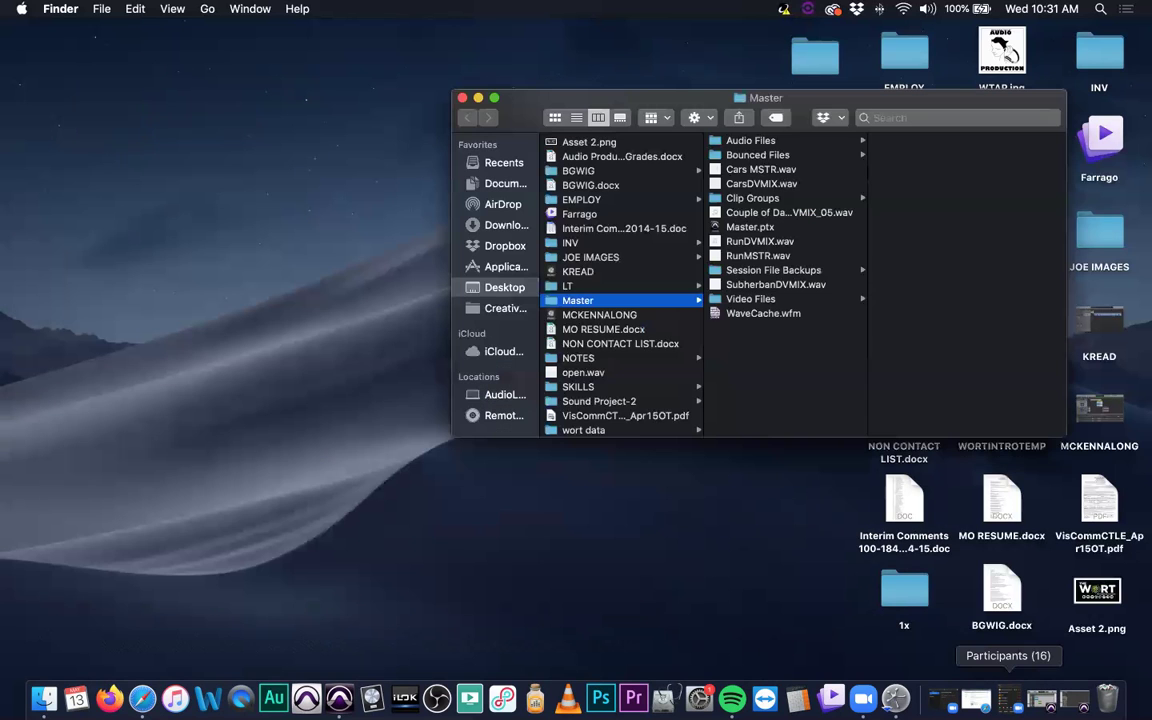
# Step: Switch back to Pro Tools, postpone the Trend Micro protection notice, and move the Edit window up
pyautogui.click(1043, 703)
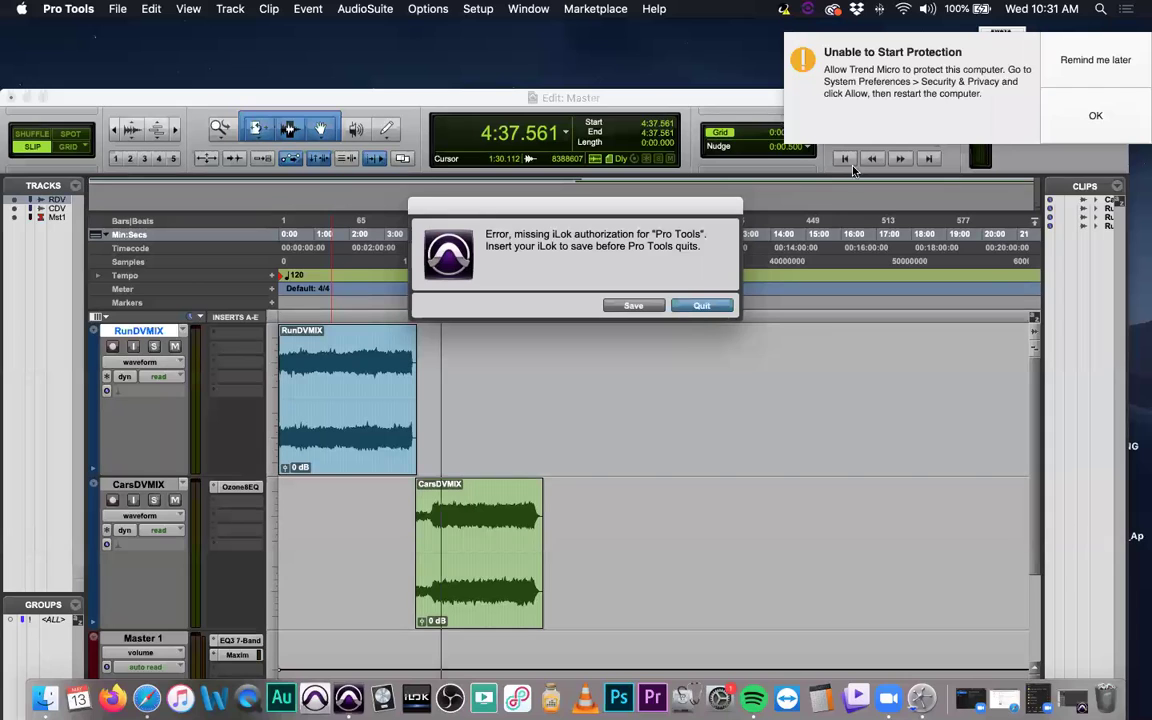
pyautogui.click(1095, 60)
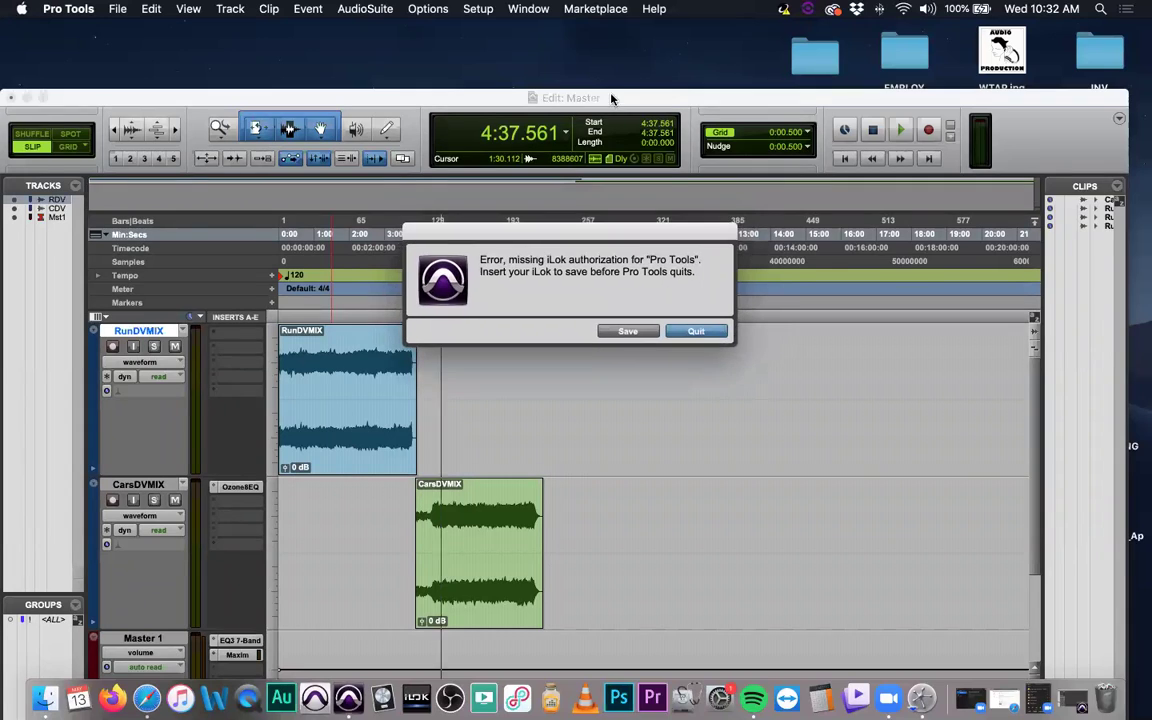
pyautogui.moveTo(612, 98); pyautogui.dragTo(612, 38)
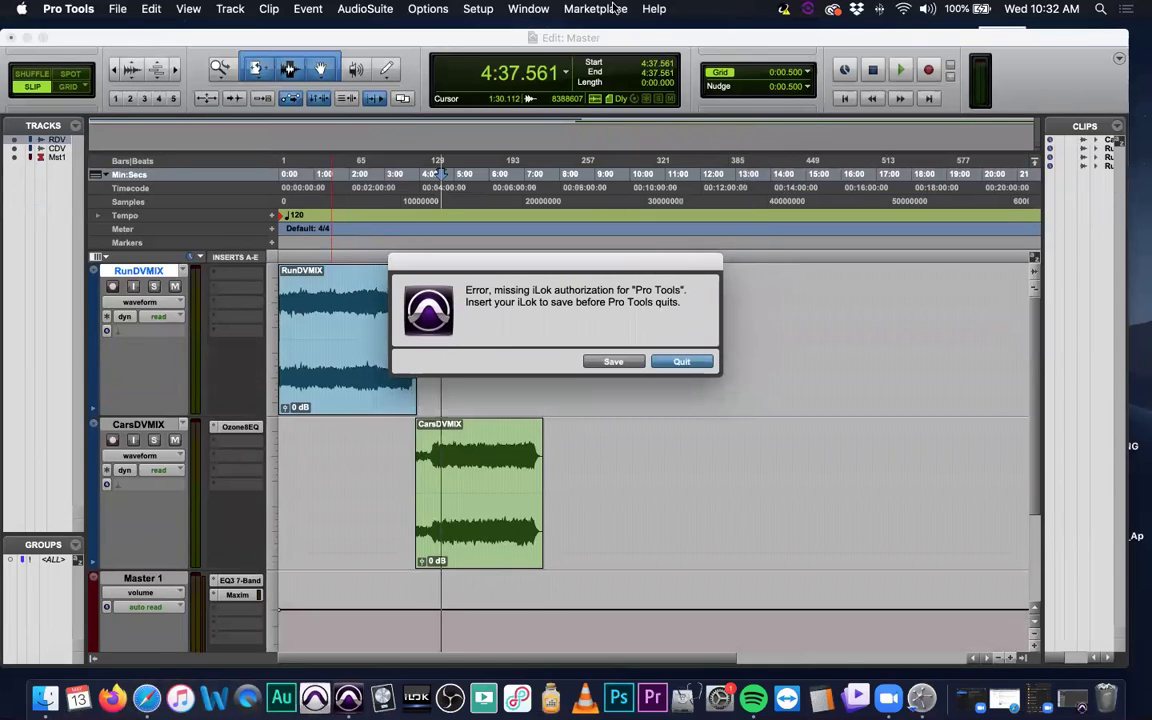
pyautogui.moveTo(84, 33); pyautogui.dragTo(84, 32)
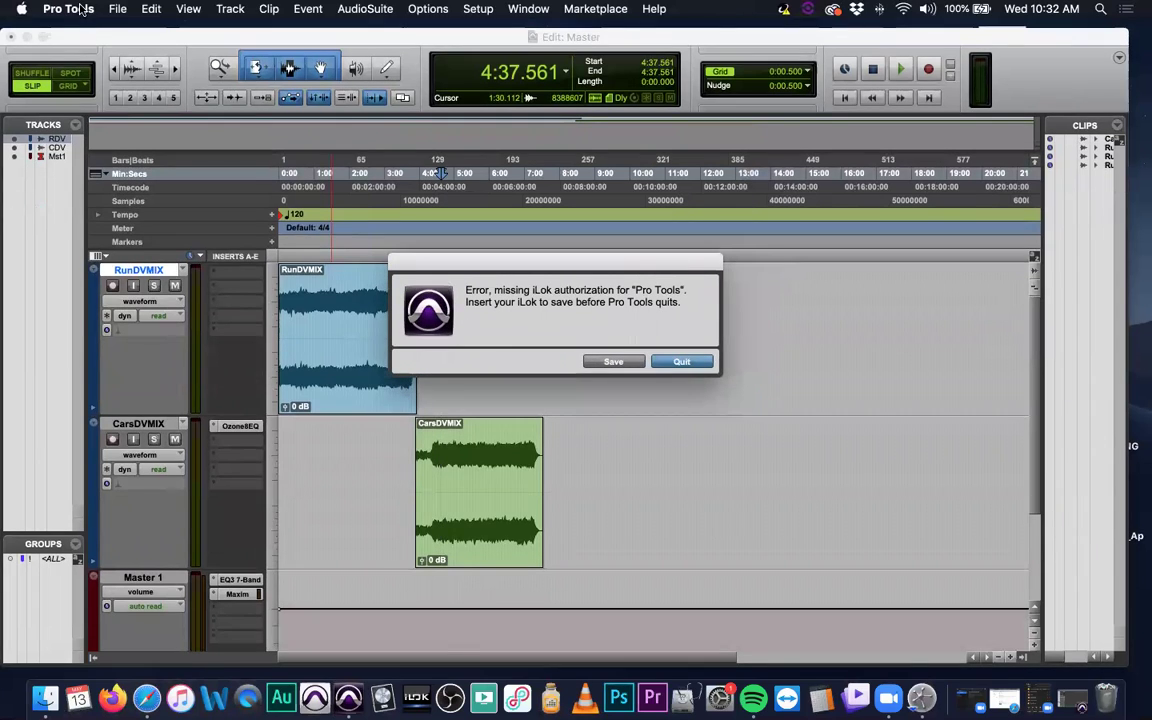
# Step: Start saving the session from the missing iLok authorization prompt, cancel the save dialog, and return to Finder
pyautogui.click(614, 362)
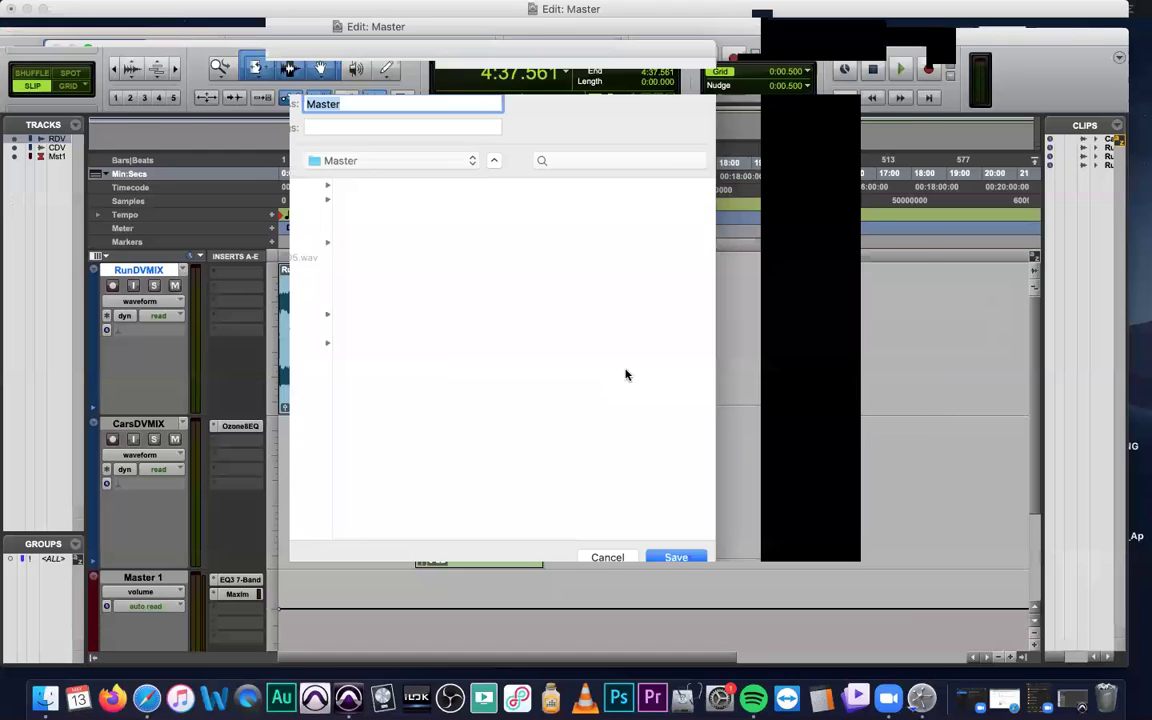
pyautogui.click(808, 569)
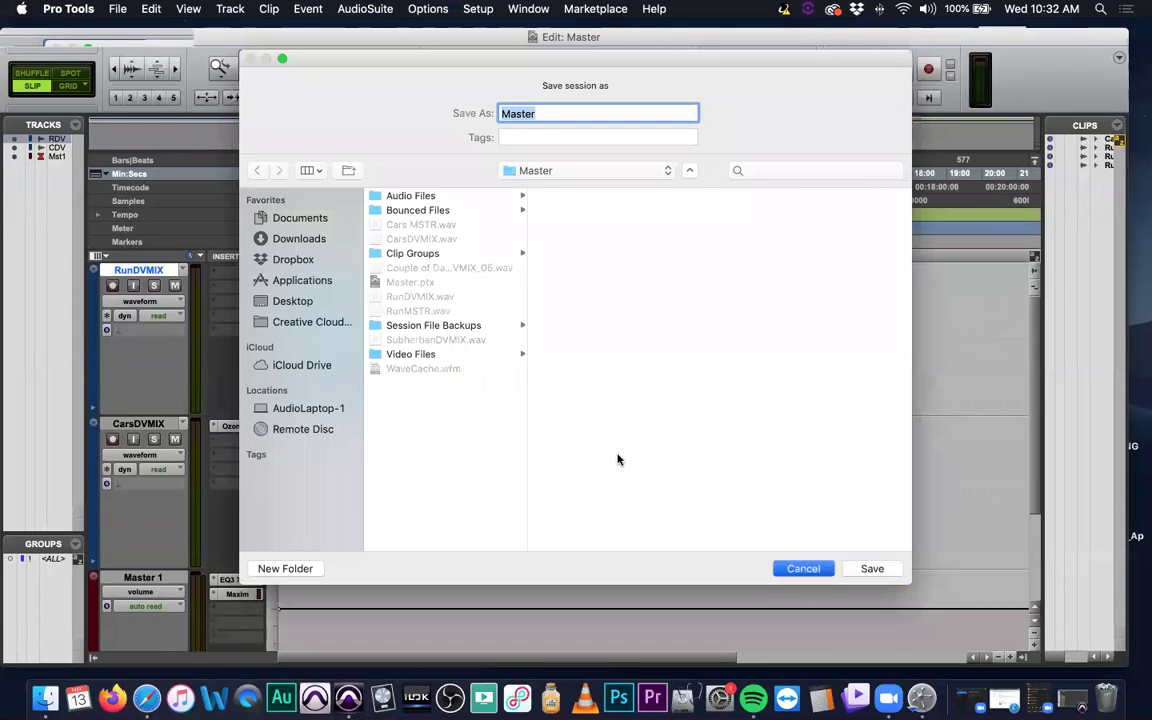
pyautogui.press('super+h')
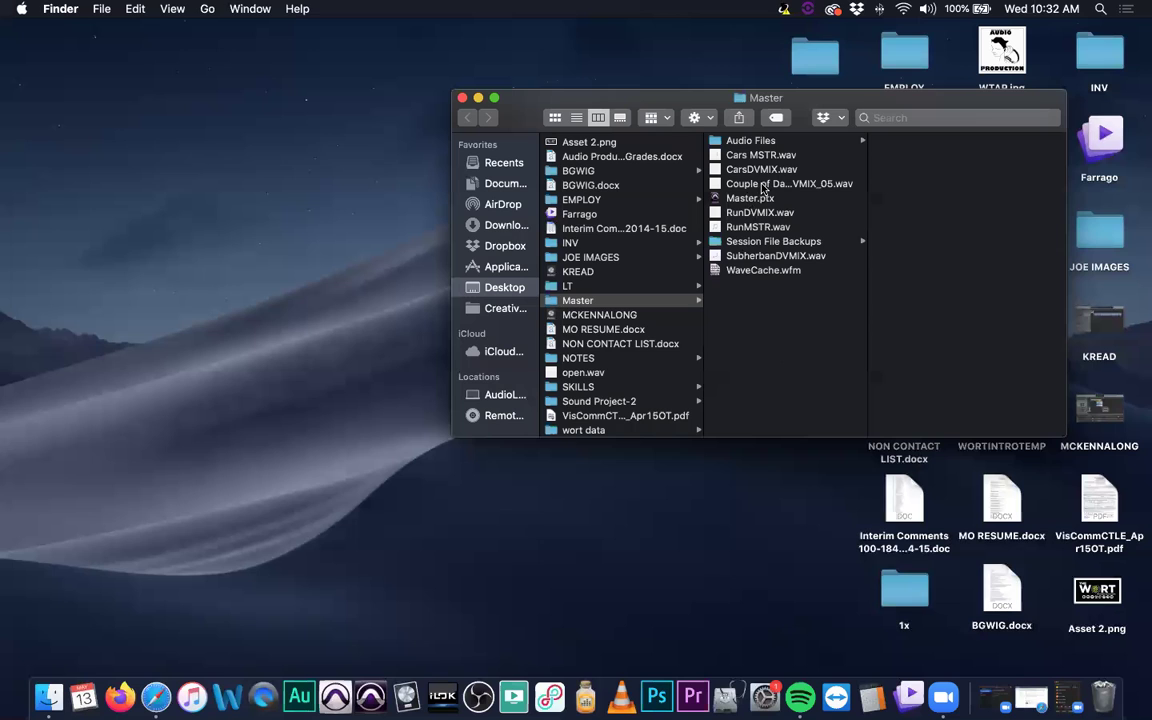
# Step: Import Couple of DaysDVMIX_05.wav and SubherbanDVMIX.wav from the Master folder into the Pro Tools Master session as two new tracks
pyautogui.click(763, 184)
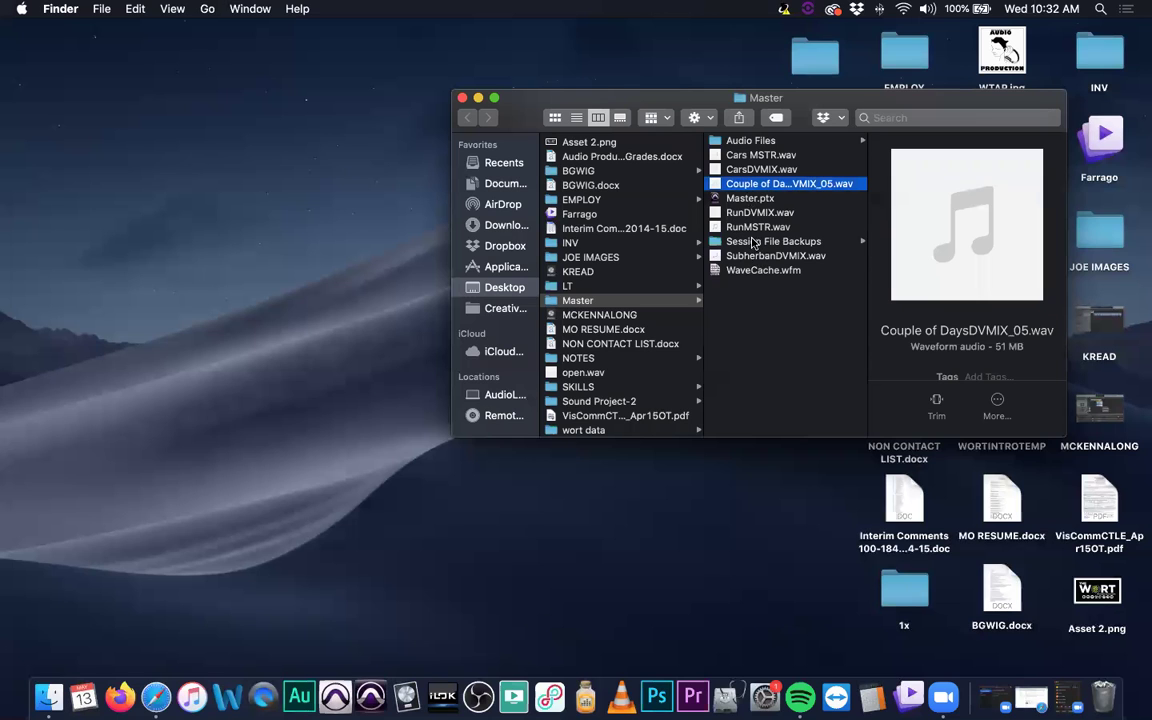
pyautogui.keyDown('super'); pyautogui.click(762, 256); pyautogui.keyUp('super')
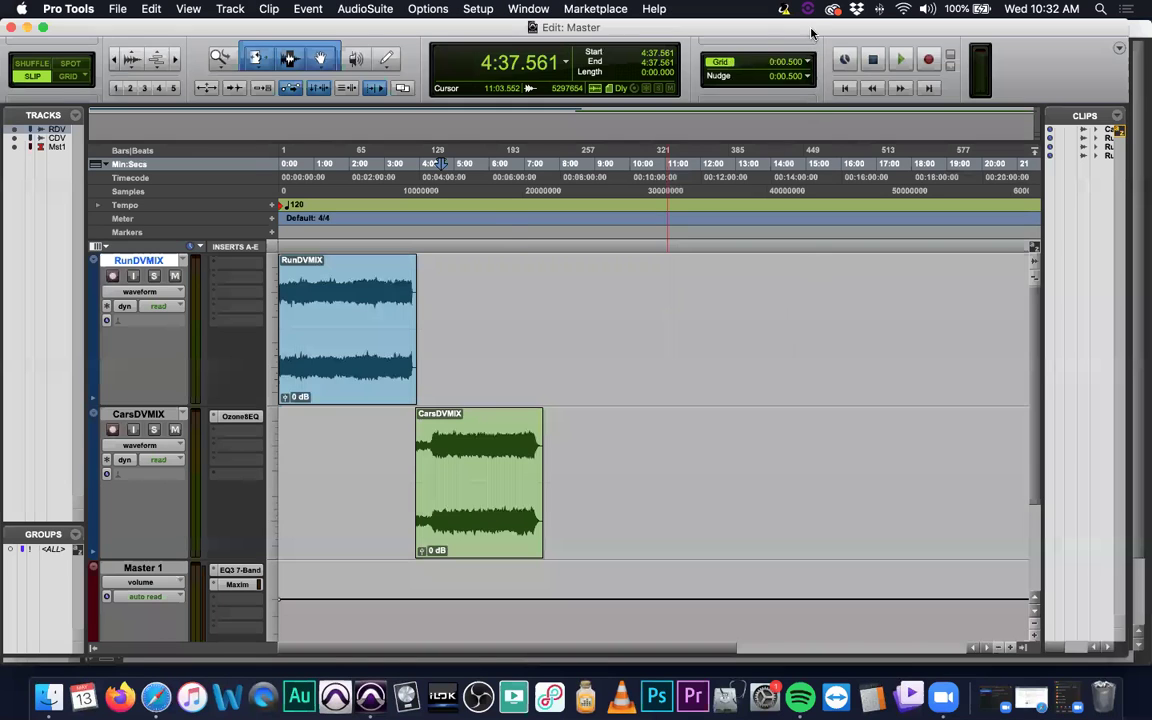
pyautogui.press('super+Tab')
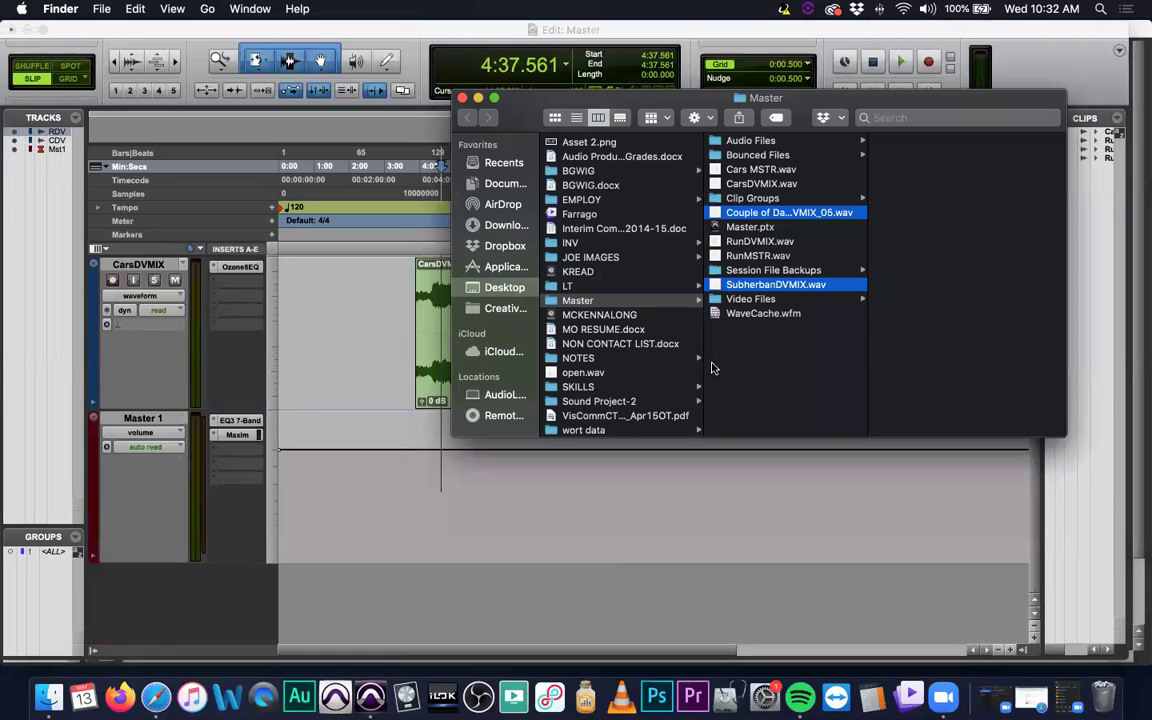
pyautogui.moveTo(716, 285); pyautogui.dragTo(655, 620)
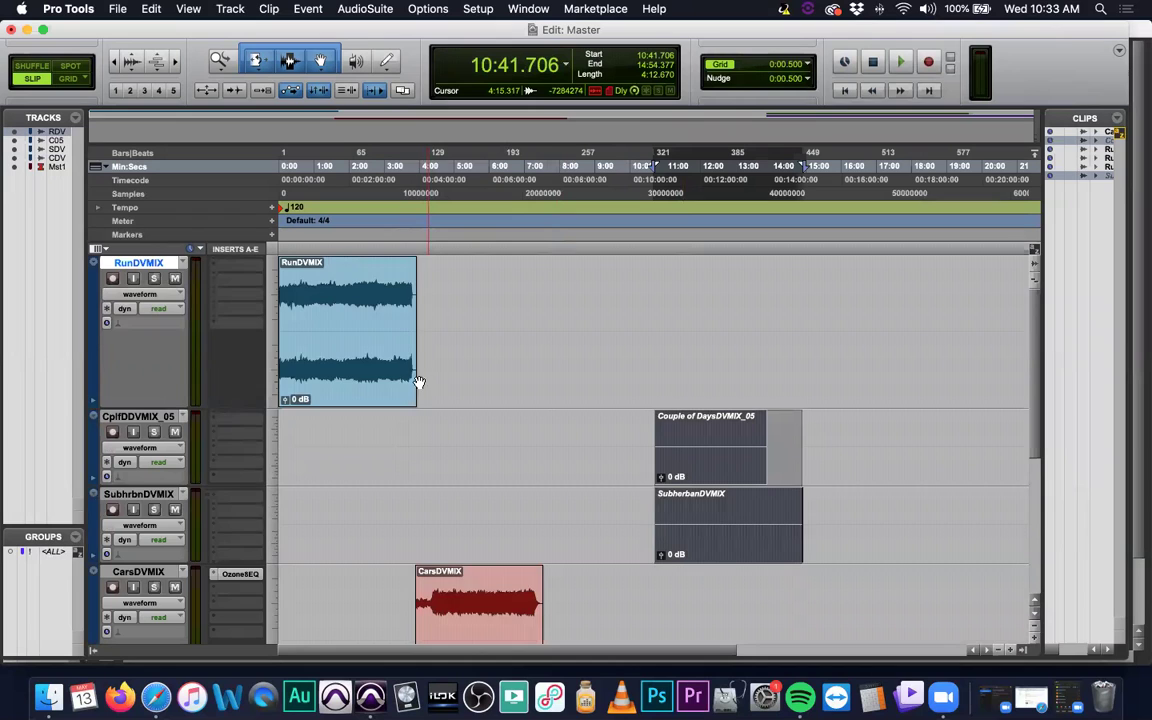
# Step: Move the CarsDVMIX track directly below RunDVMIX, above the two newly imported tracks
pyautogui.scroll(-3, 157, 364)
pyautogui.scroll(3, 157, 364)
pyautogui.click(149, 574)
pyautogui.moveTo(149, 574); pyautogui.dragTo(164, 408)
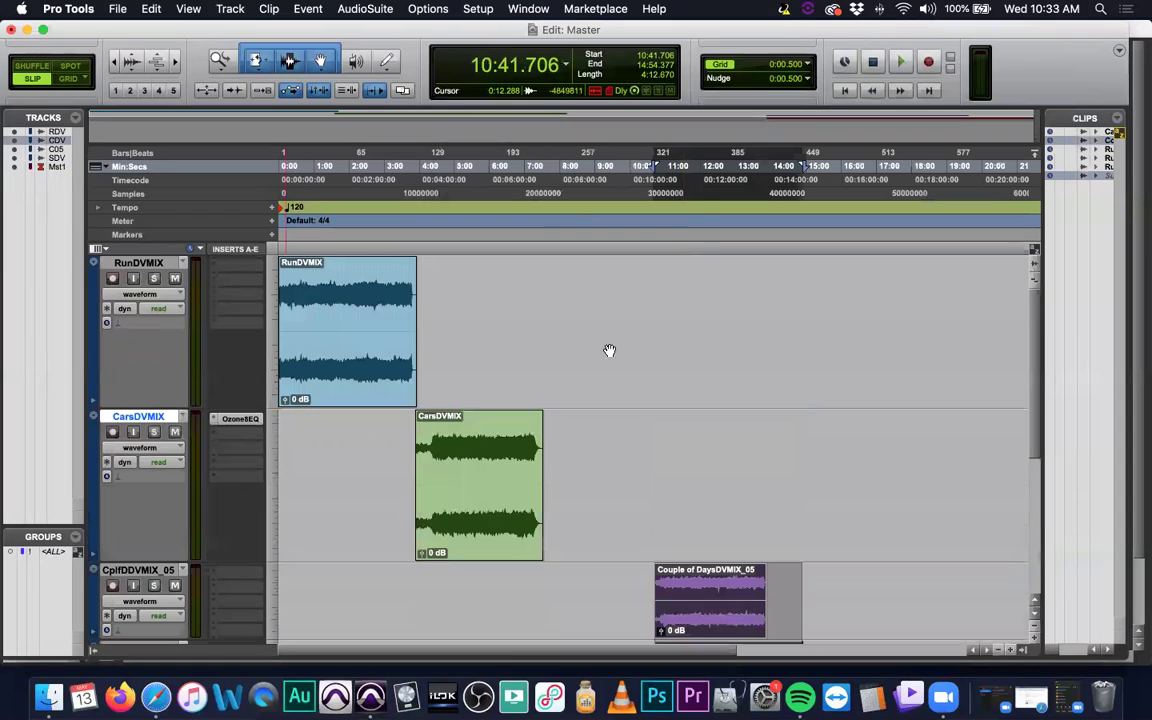
# Step: Enlarge the CplfDDVMIX_05 and SubhrbnDVMIX tracks to the same height as the CarsDVMIX track
pyautogui.scroll(-3, 697, 391)
pyautogui.click(694, 334)
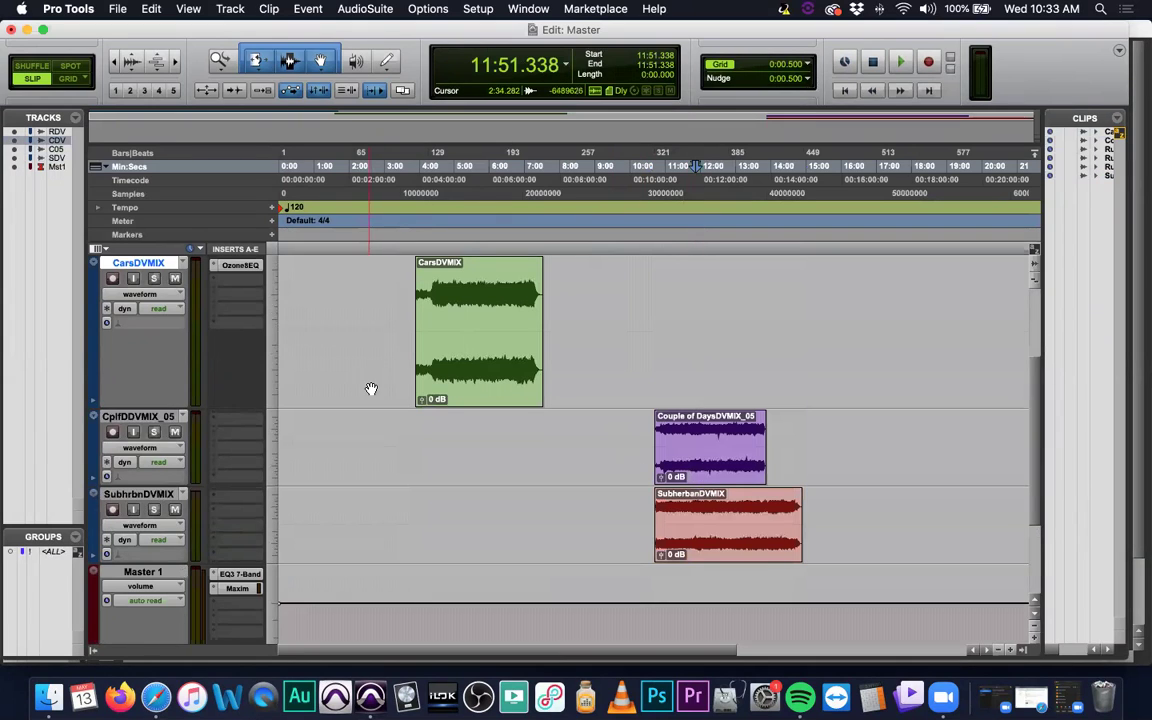
pyautogui.click(288, 343)
pyautogui.click(347, 373)
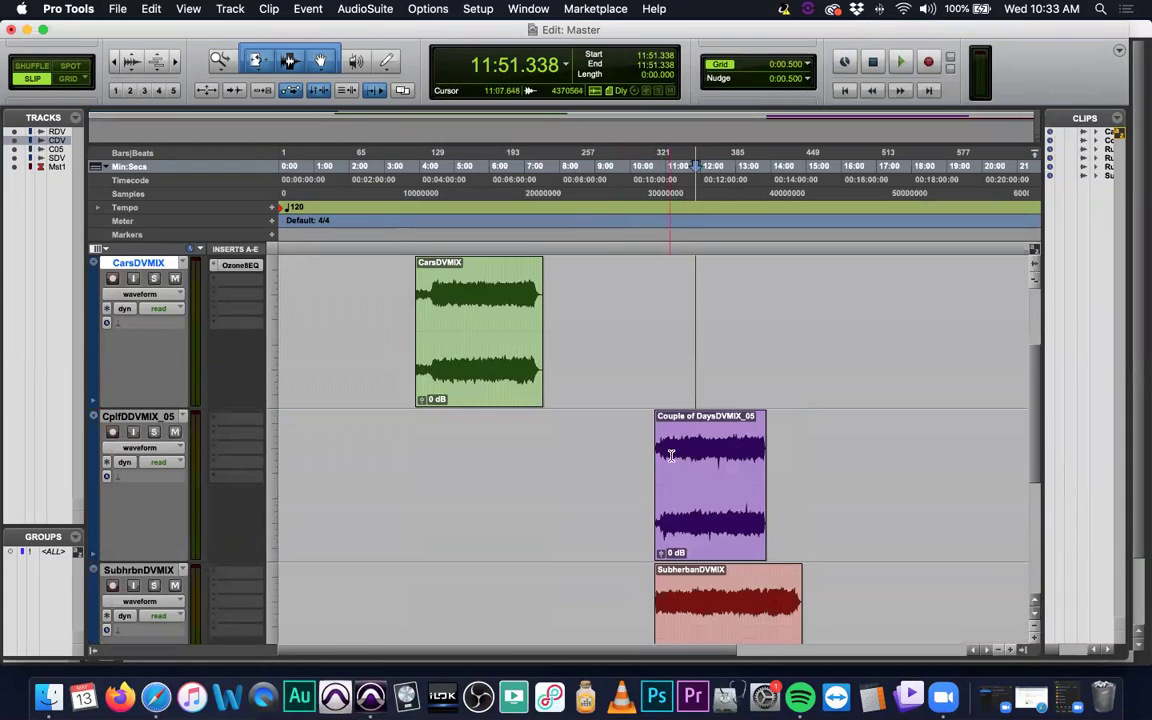
# Step: Move the Couple of DaysDVMIX_05 clip earlier so it starts at 7:30.560, right after the CarsDVMIX clip
pyautogui.moveTo(689, 537); pyautogui.dragTo(577, 536)
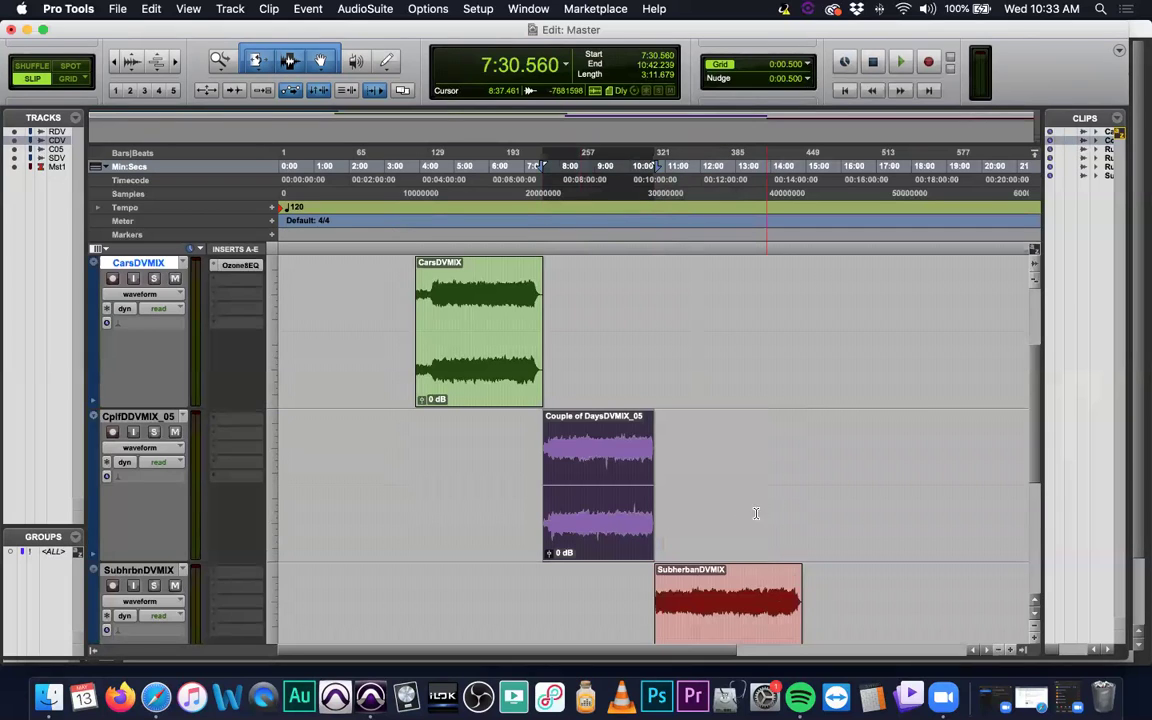
pyautogui.scroll(-3, 750, 508)
pyautogui.scroll(3, 746, 504)
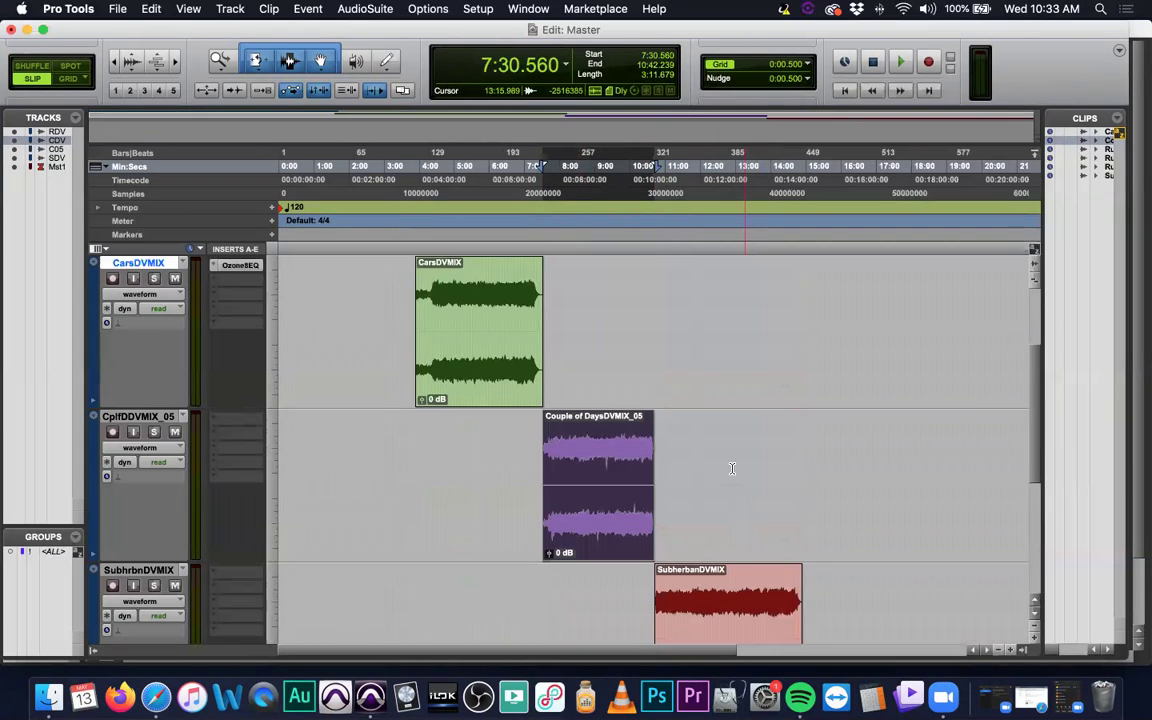
# Step: Set the height of the RunDVMIX, CarsDVMIX, CplfDDVMIX_05 and SubhrbnDVMIX tracks to medium
pyautogui.scroll(2, 574, 338)
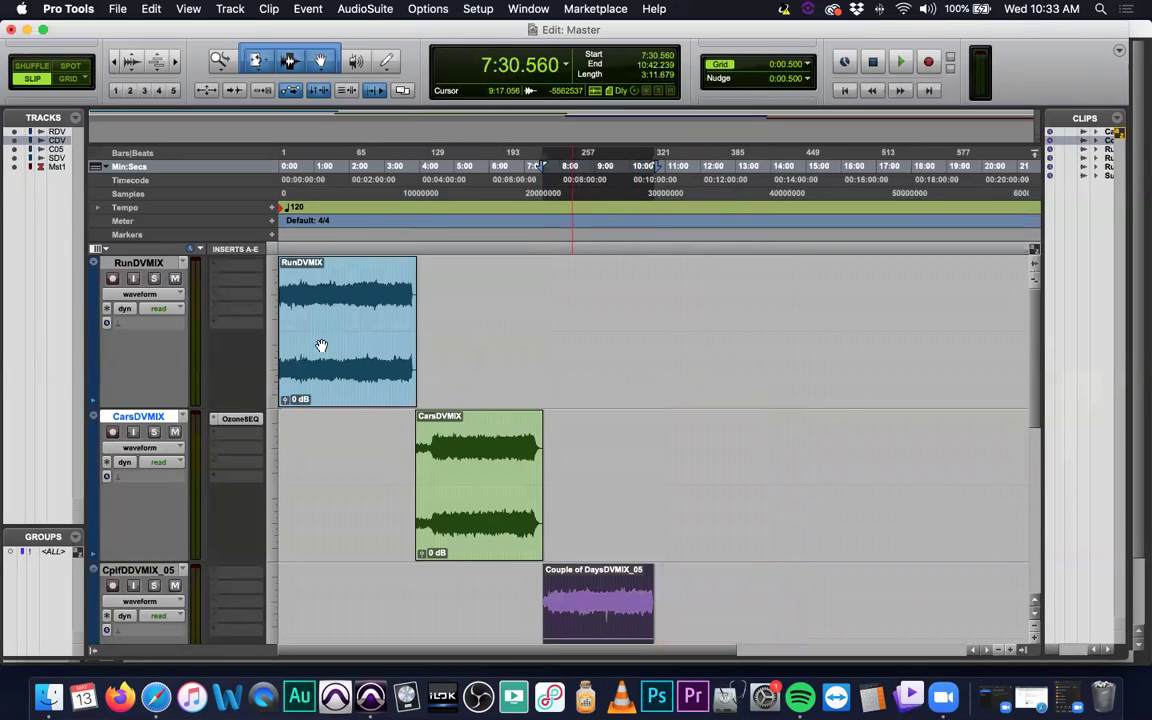
pyautogui.scroll(-4, 370, 339)
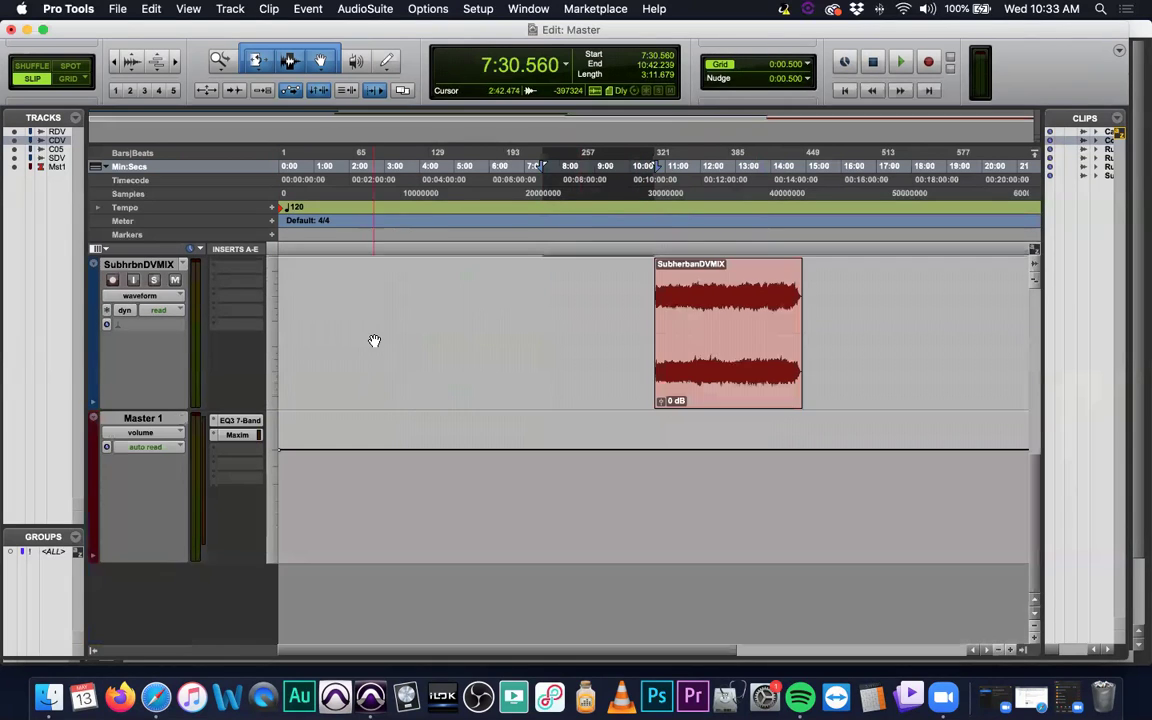
pyautogui.scroll(4, 372, 339)
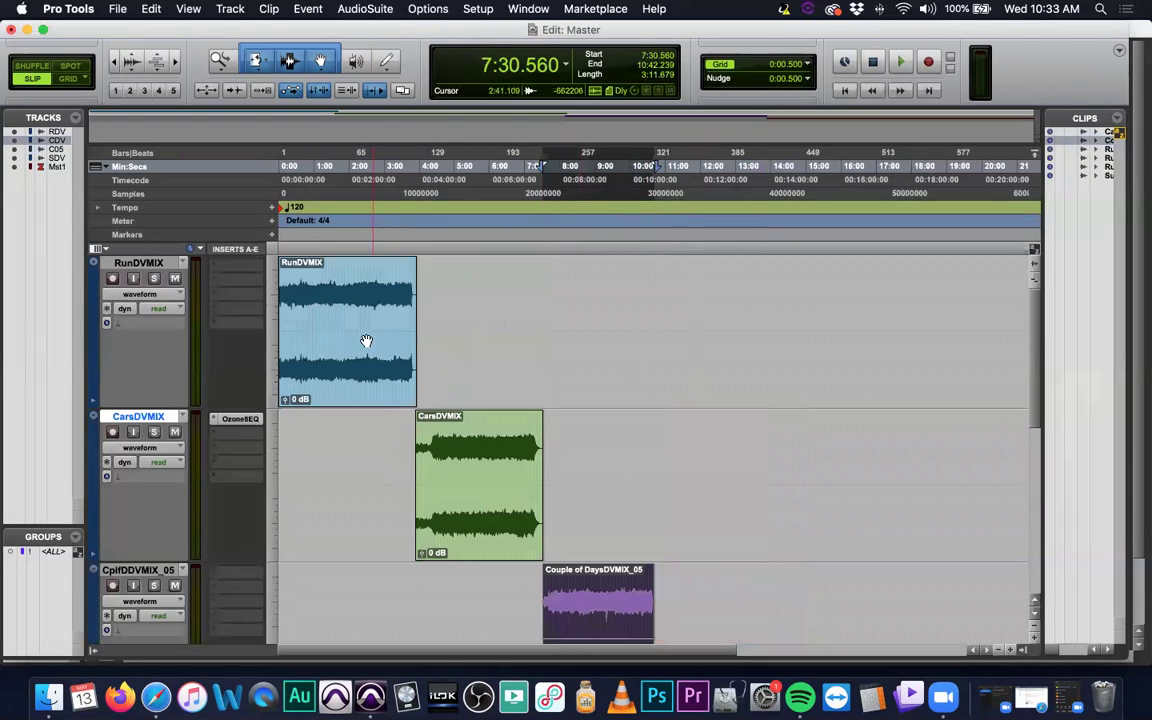
pyautogui.click(274, 333)
pyautogui.click(272, 296)
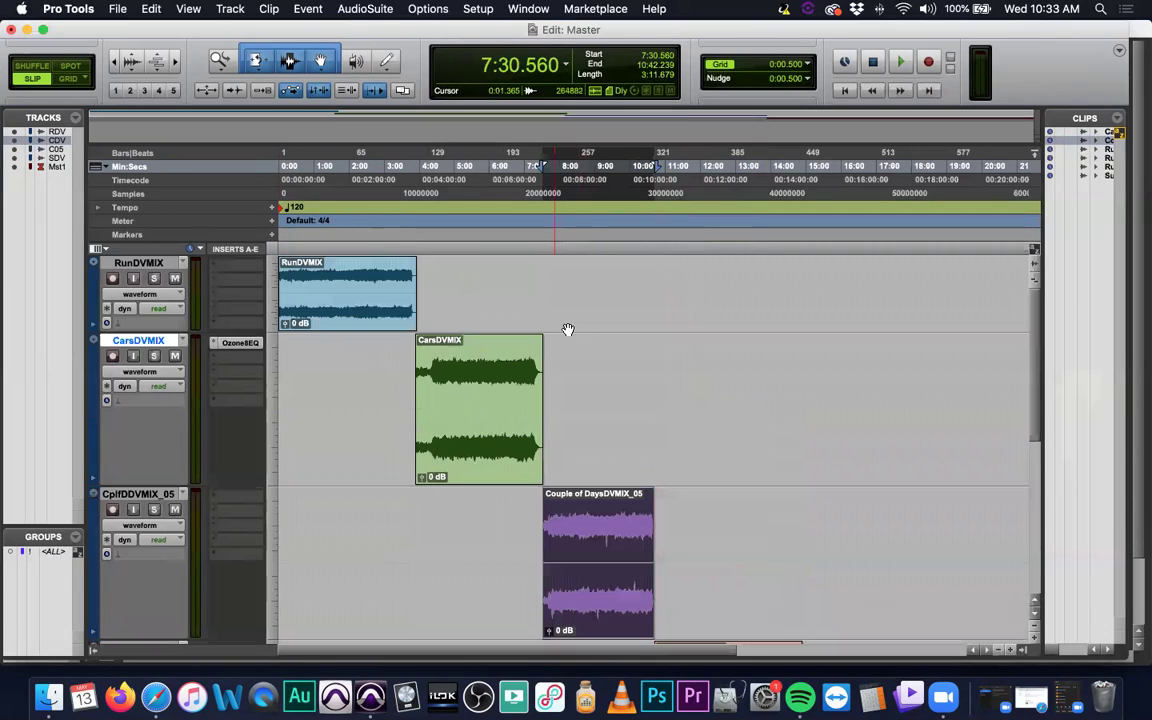
pyautogui.click(276, 300)
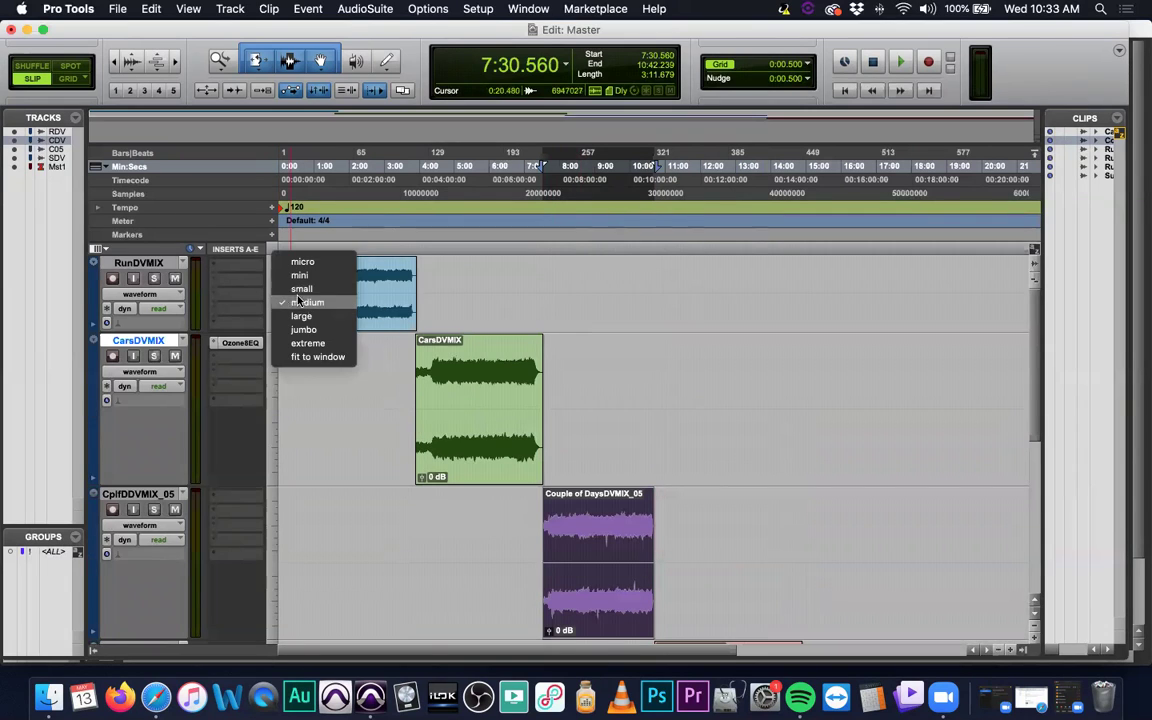
pyautogui.click(285, 275)
pyautogui.click(272, 327)
pyautogui.click(296, 331)
pyautogui.click(274, 330)
pyautogui.click(292, 322)
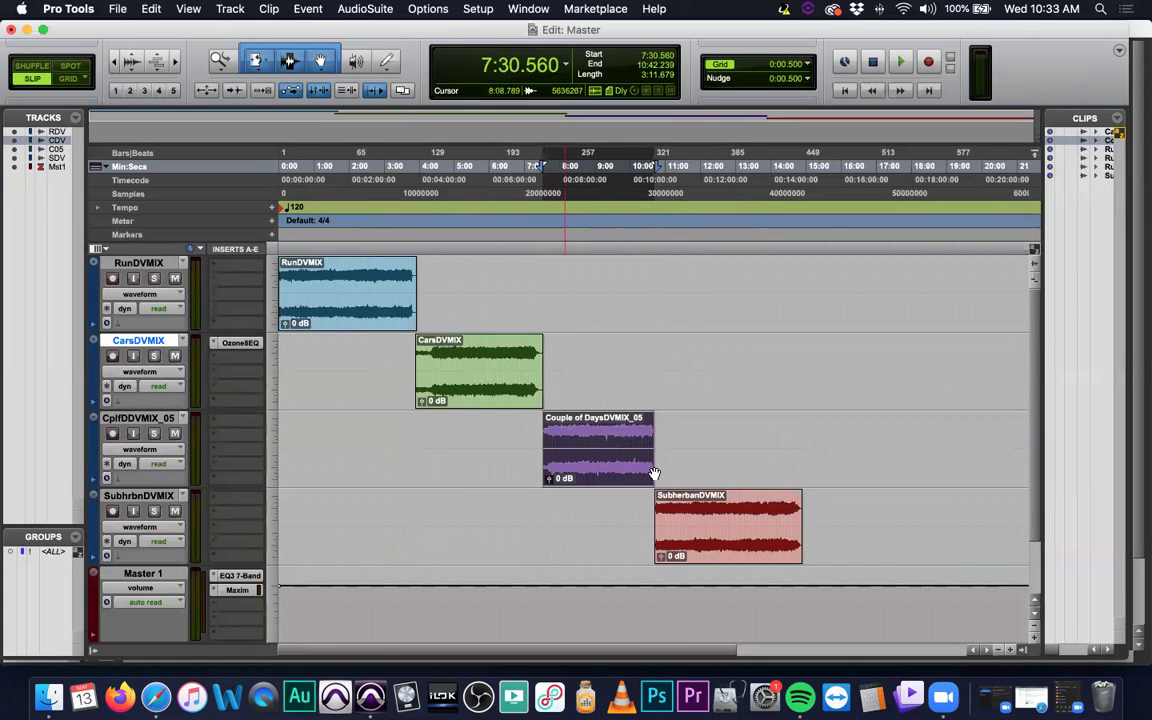
# Step: Move the Couple of DaysDVMIX_05 clip slightly earlier, to about 7:25, so it overlaps the silent tail of the CarsDVMIX clip
pyautogui.click(508, 281)
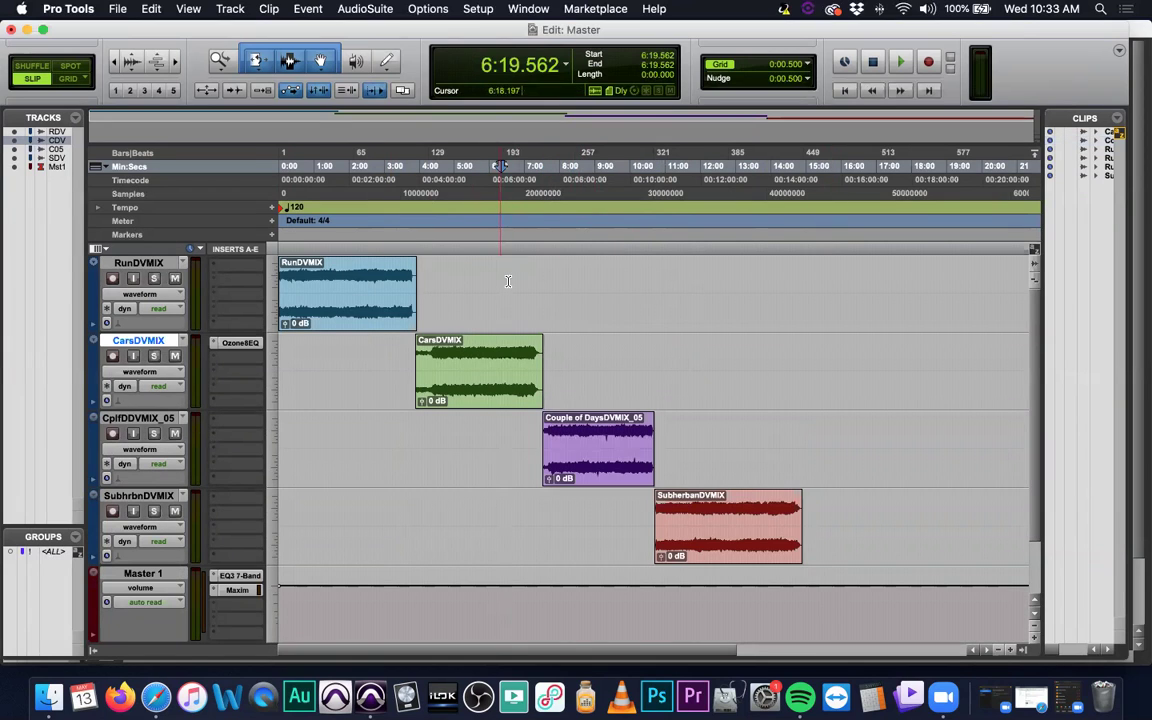
pyautogui.press('space')
pyautogui.press('space')
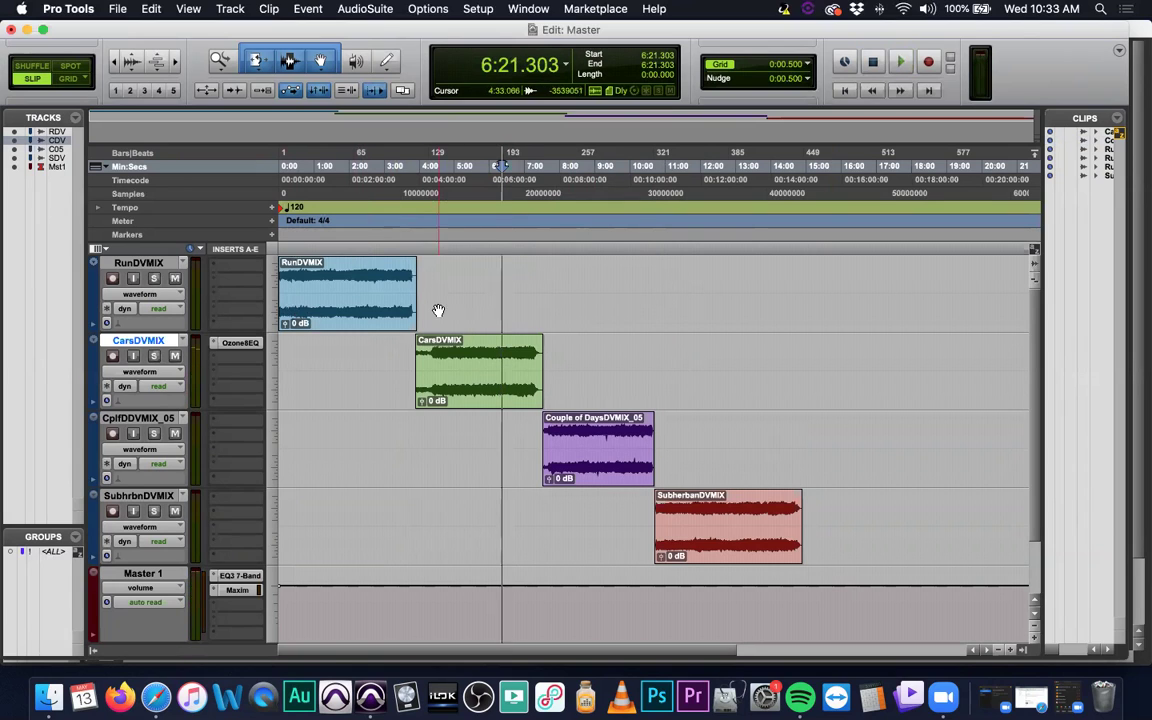
pyautogui.click(583, 360)
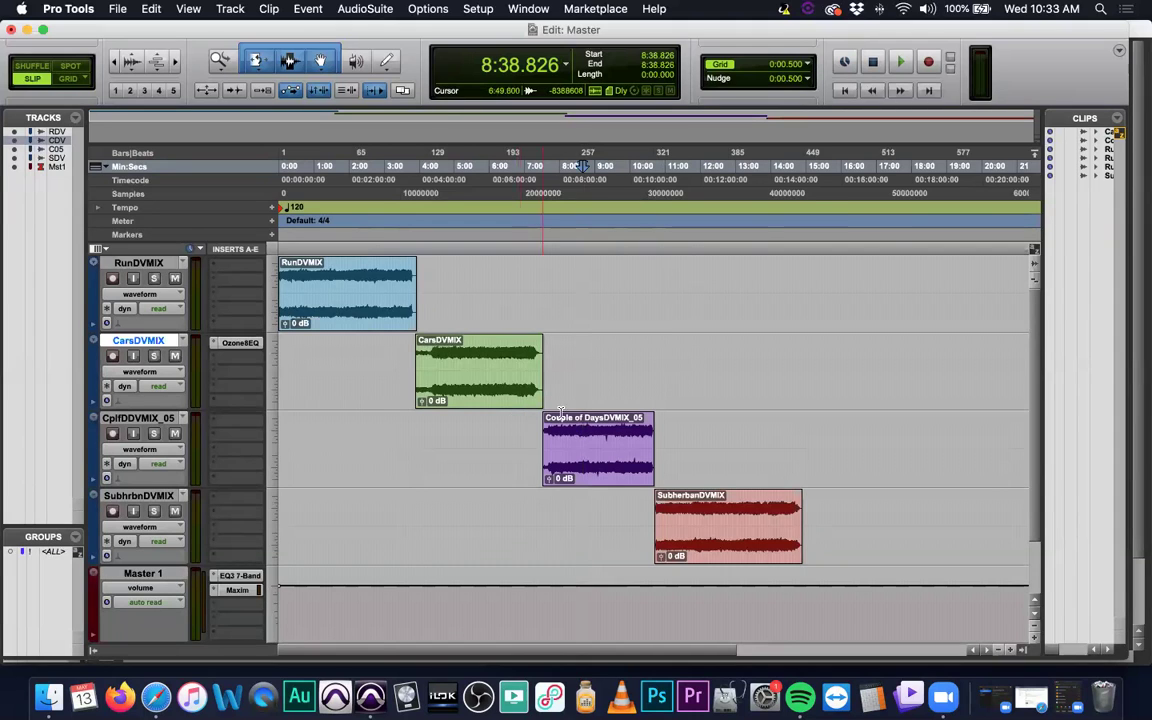
pyautogui.keyDown('alt'); pyautogui.scroll(1, 560, 412); pyautogui.keyUp('alt')
pyautogui.keyDown('alt'); pyautogui.scroll(1, 553, 260); pyautogui.keyUp('alt')
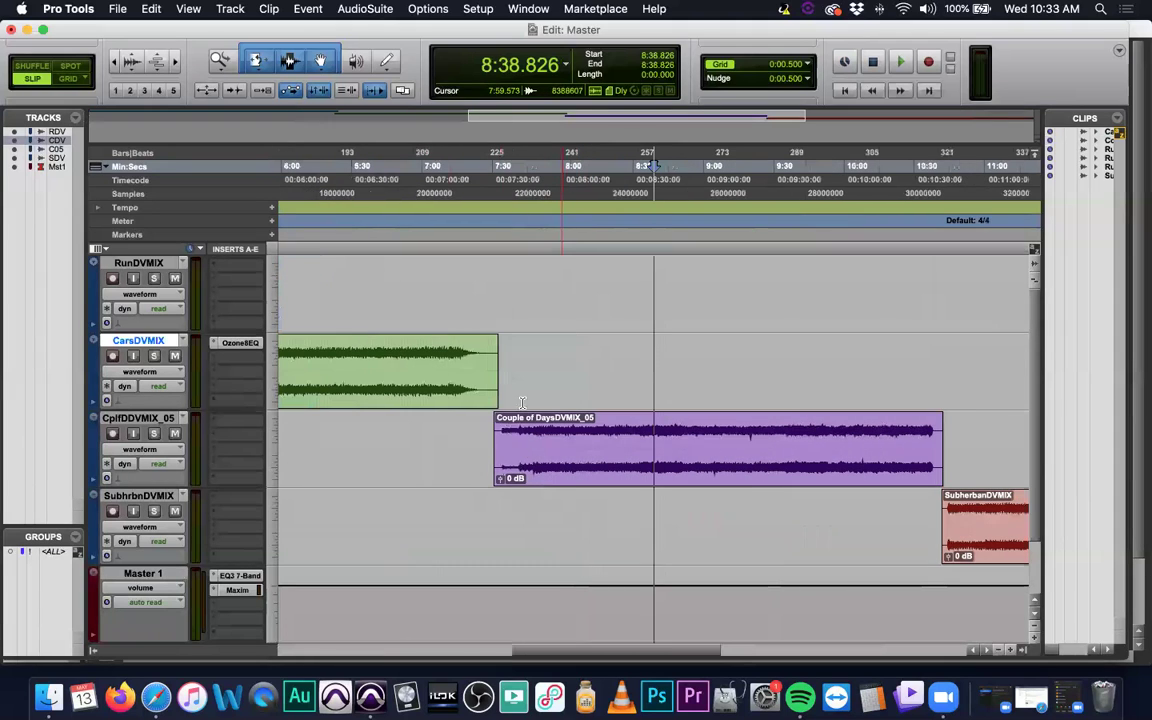
pyautogui.click(451, 450)
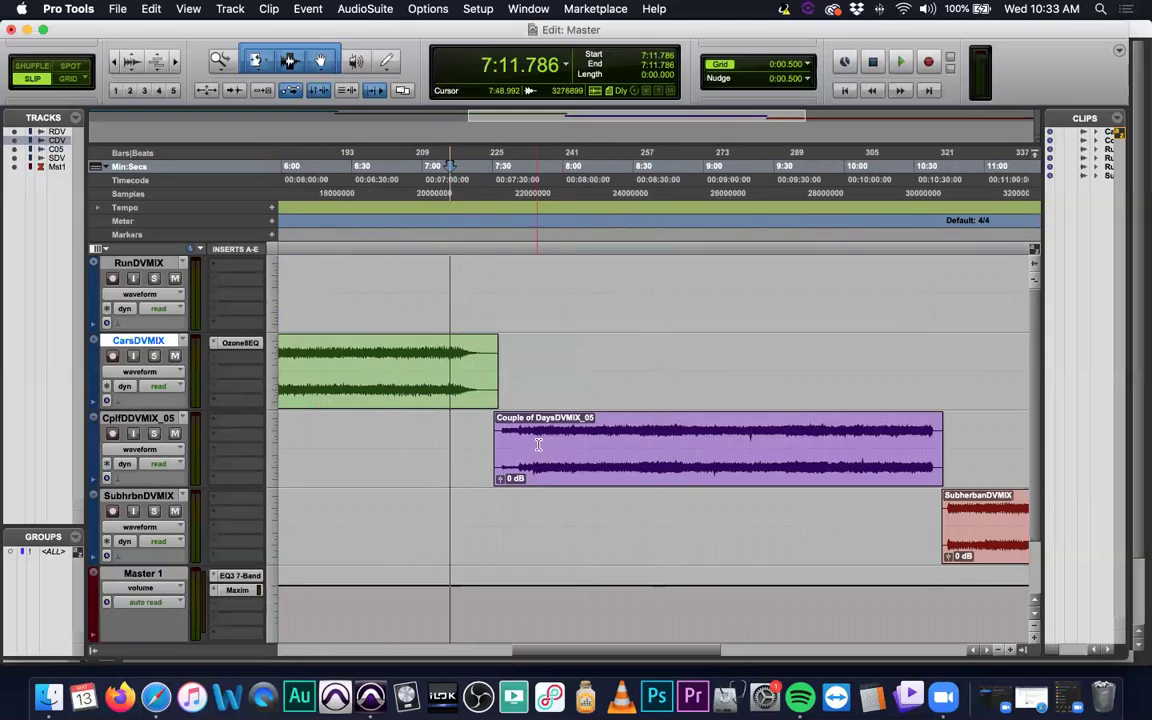
pyautogui.moveTo(545, 478); pyautogui.dragTo(535, 478)
# Step: Play the transition from CarsDVMIX into Couple of DaysDVMIX_05 from 7:17.589 and raise the system volume
pyautogui.click(463, 246)
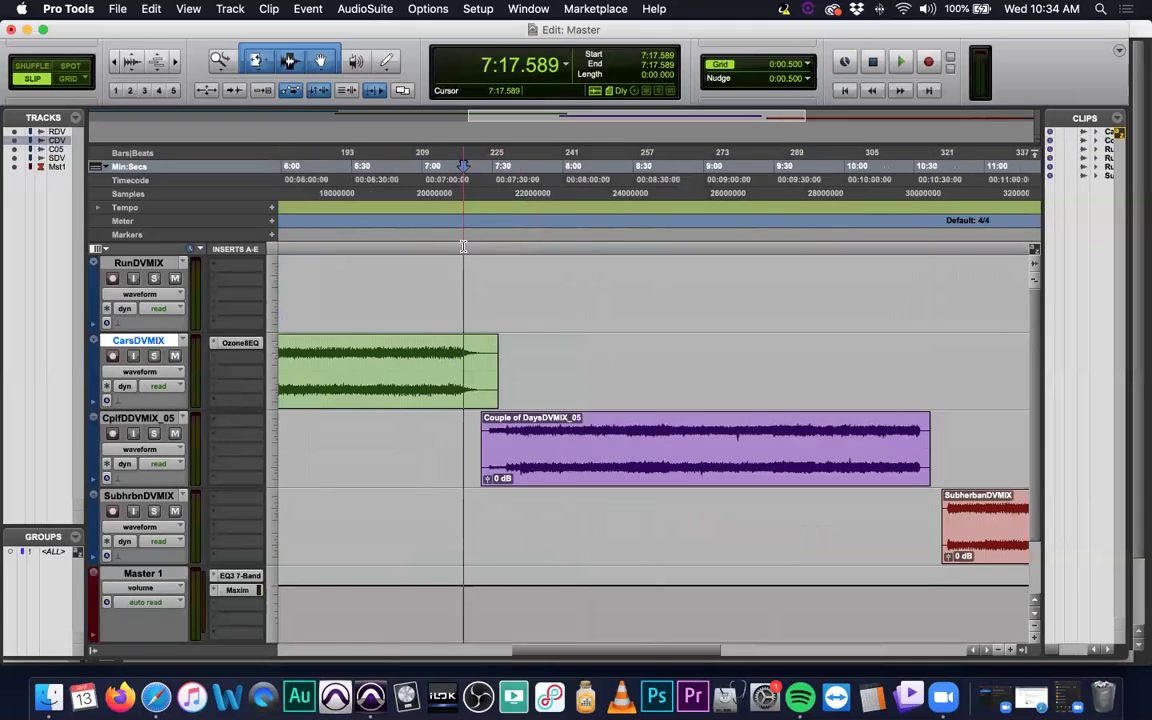
pyautogui.press('space')
pyautogui.press('XF86AudioRaiseVolume')
pyautogui.press('XF86AudioRaiseVolume')
pyautogui.press('XF86AudioRaiseVolume')
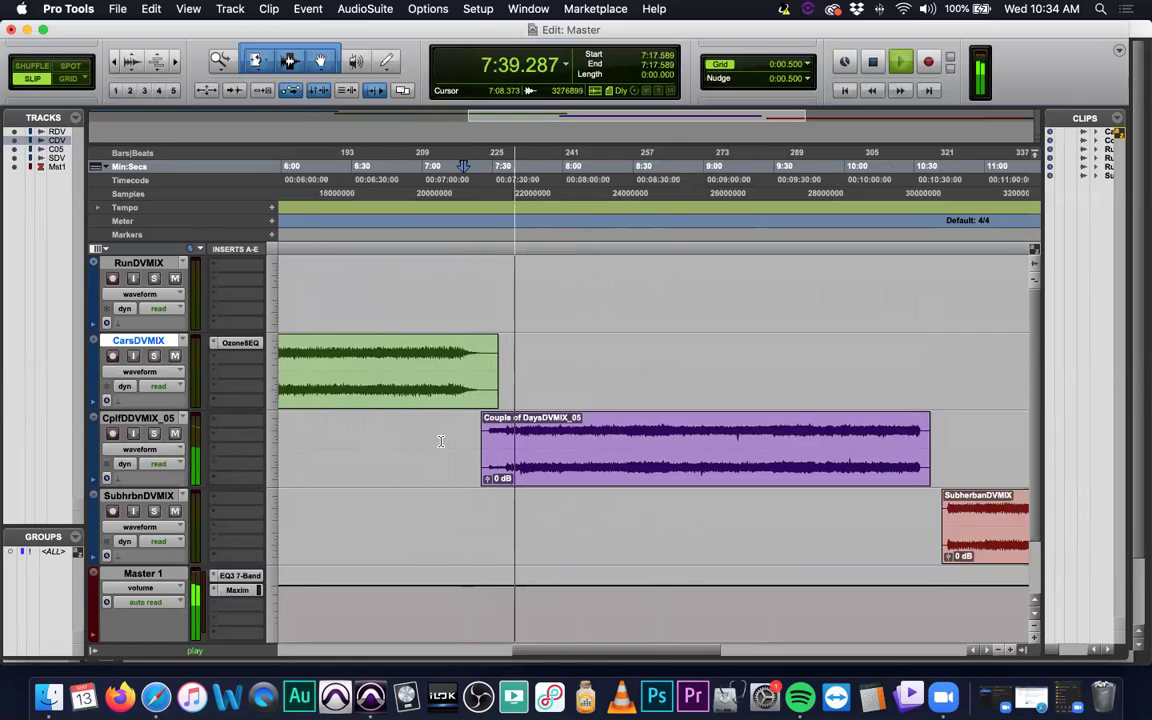
# Step: Move the SubherbanDVMIX clip earlier to start at 10:32.832, overlapping the end of the Couple of DaysDVMIX_05 clip, and stop playback
pyautogui.hscroll(2, 440, 441)
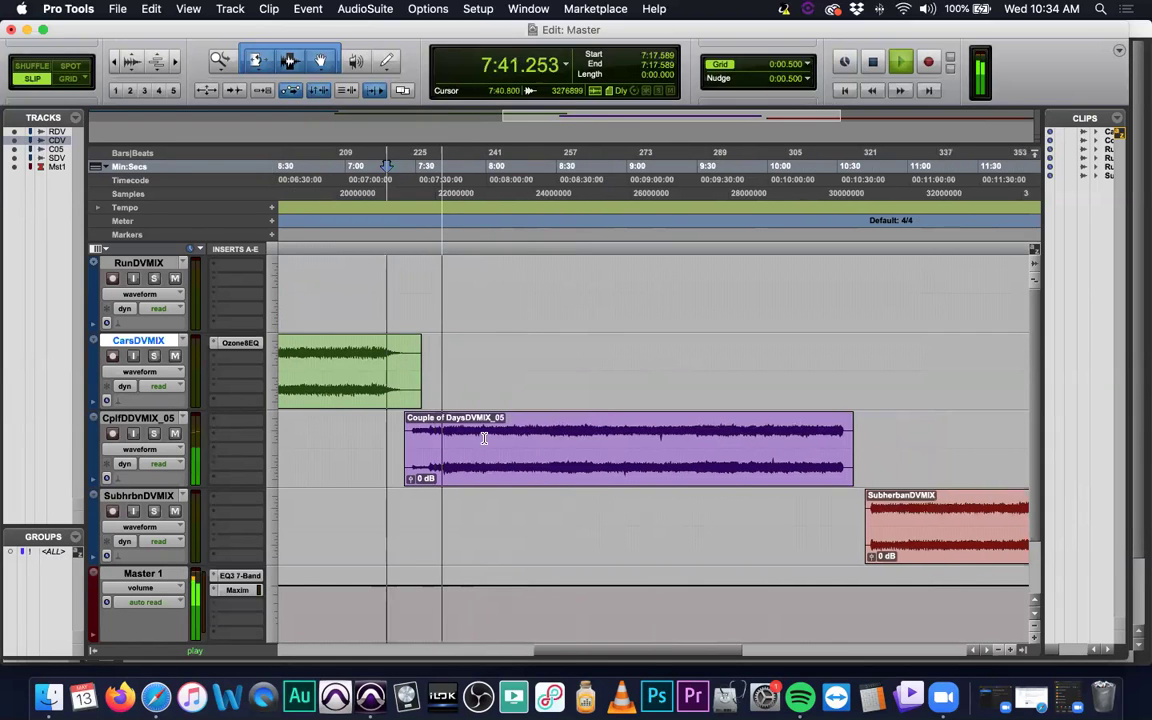
pyautogui.moveTo(935, 555); pyautogui.dragTo(897, 552)
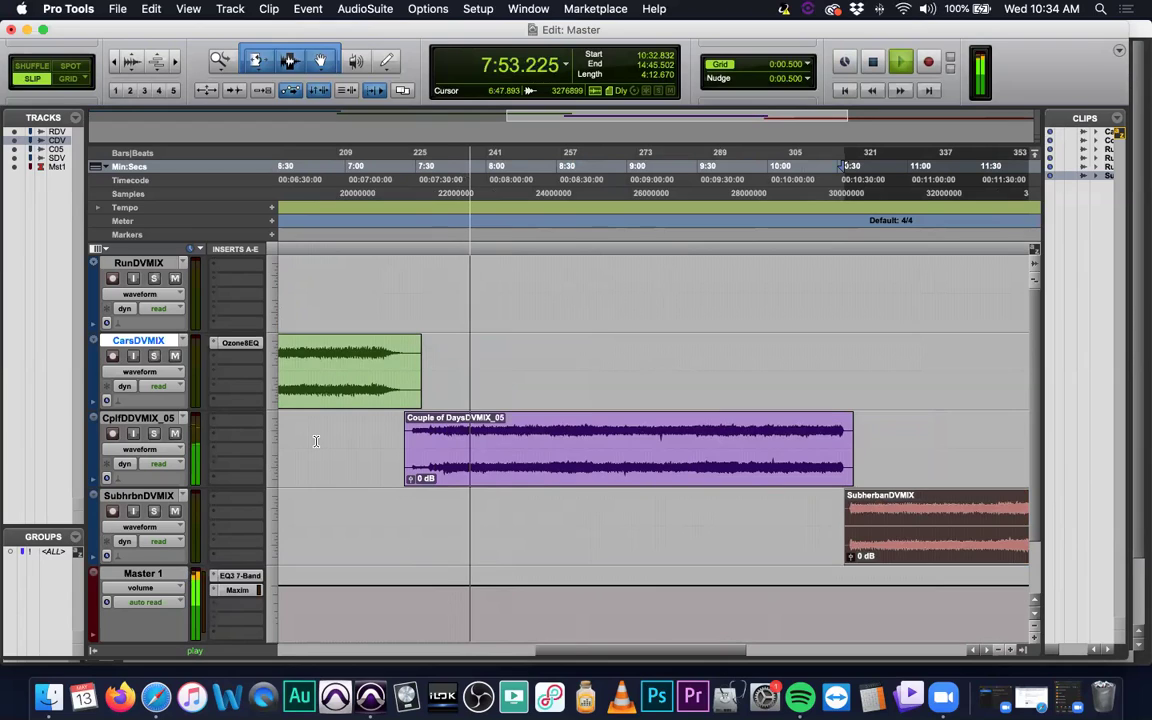
pyautogui.press('space')
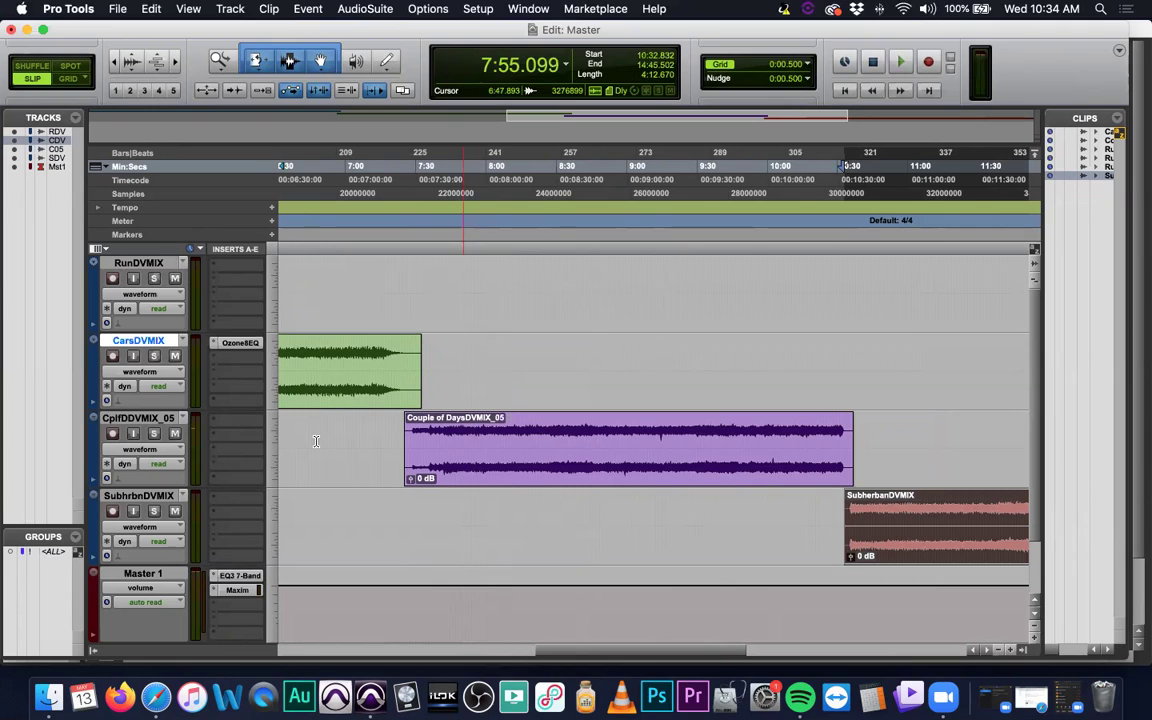
# Step: Briefly play Couple of DaysDVMIX_05 from 7:33.973, insert the stereo Ozone 8 plug-in on its track and close the plug-in window
pyautogui.click(425, 246)
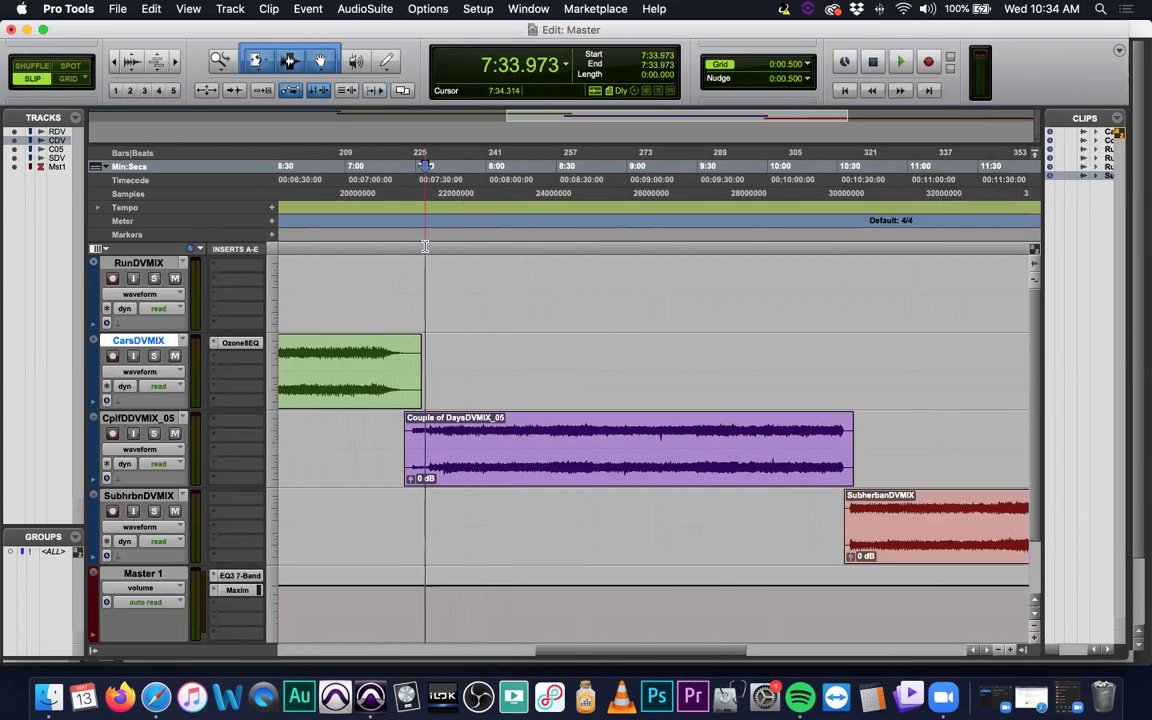
pyautogui.press('space')
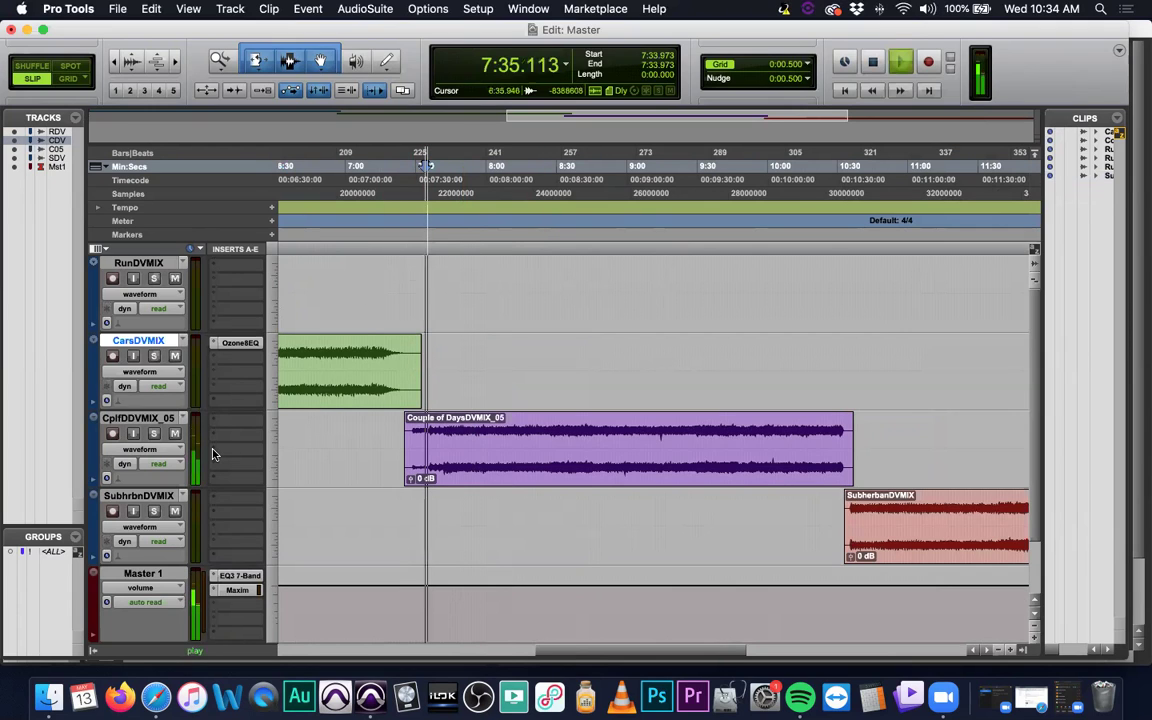
pyautogui.press('space')
pyautogui.click(242, 426)
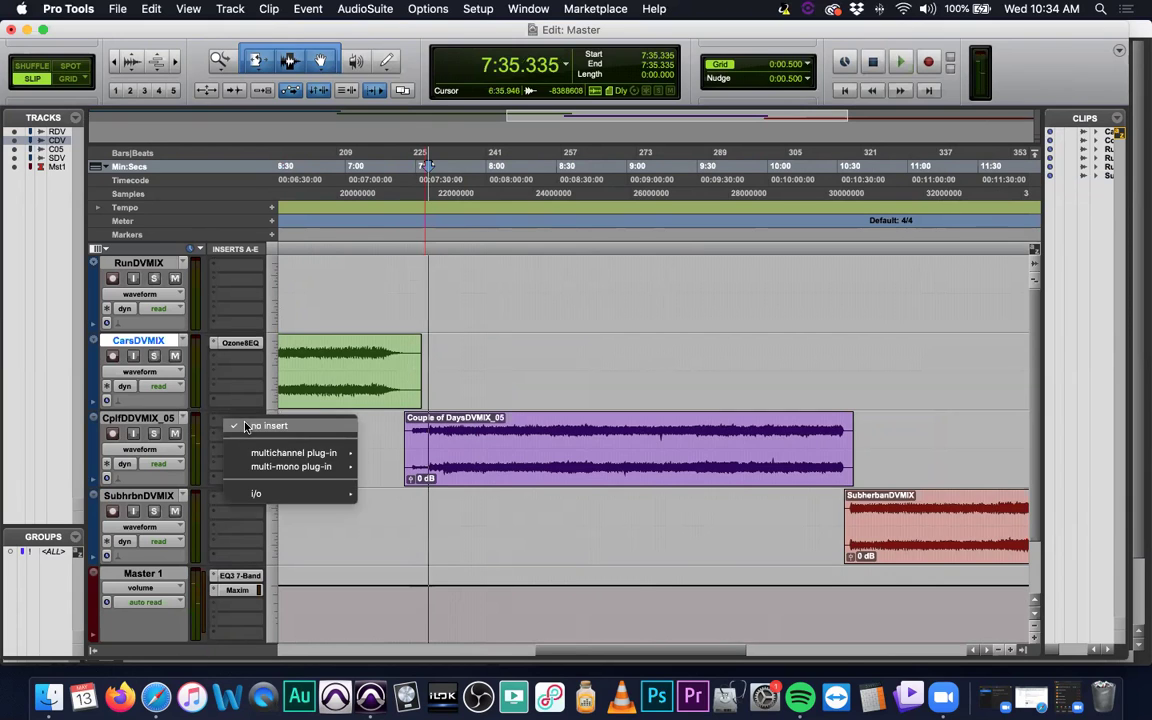
pyautogui.moveTo(300, 453)
pyautogui.moveTo(403, 462)
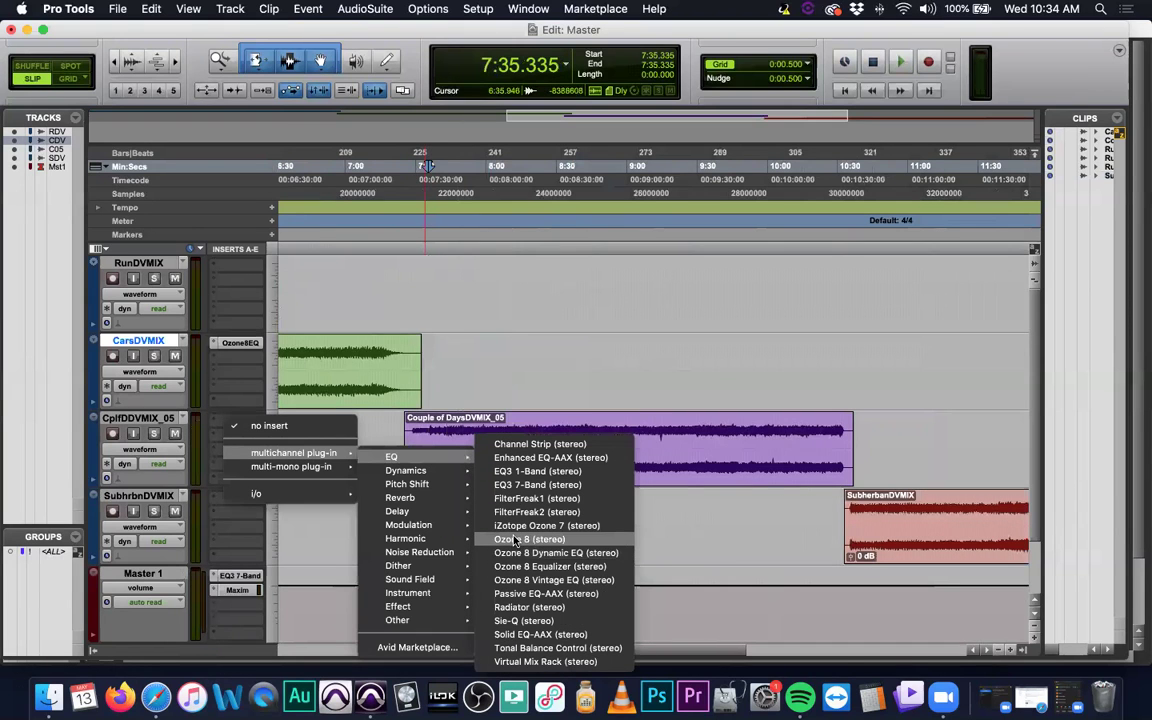
pyautogui.click(500, 539)
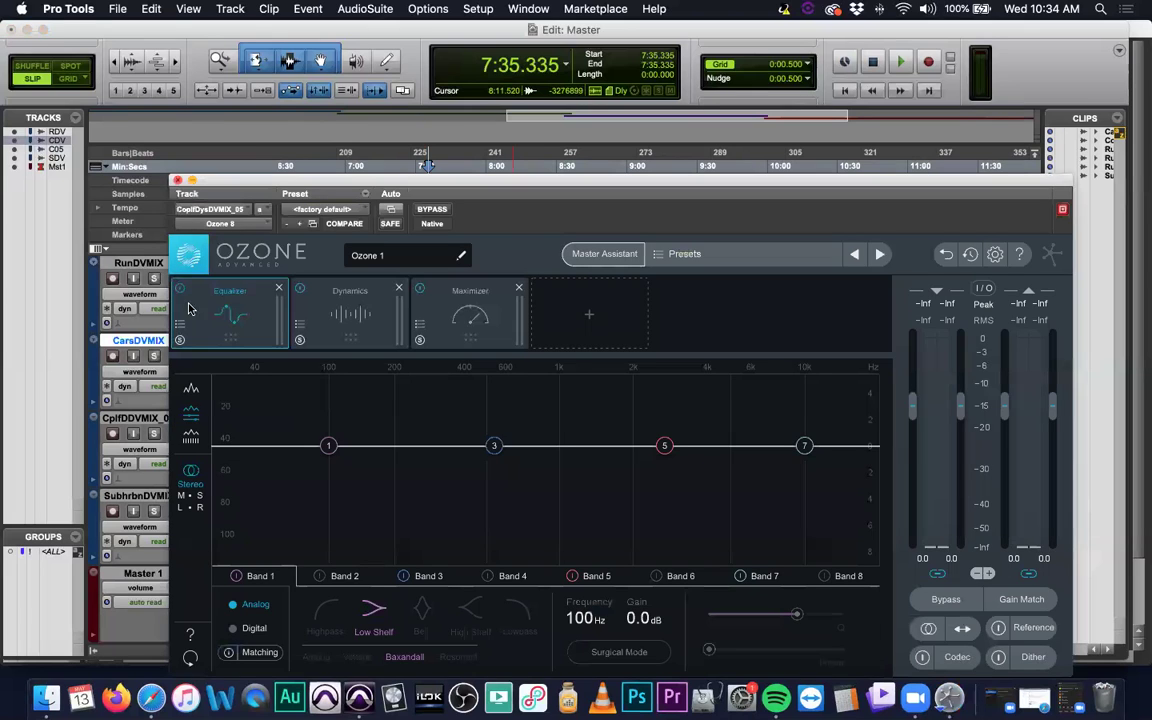
pyautogui.press('super+w')
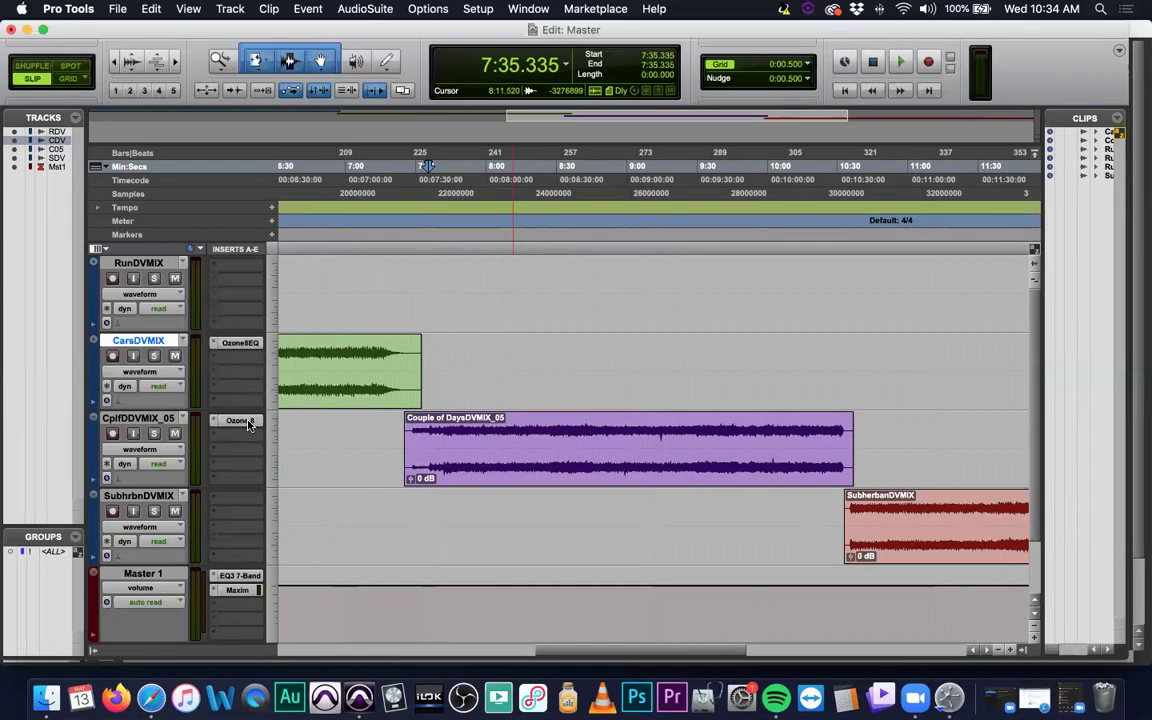
# Step: Replace the Ozone 8 insert on the CplfDDVMIX_05 track with the stereo Ozone 8 Dynamic EQ
pyautogui.click(248, 424)
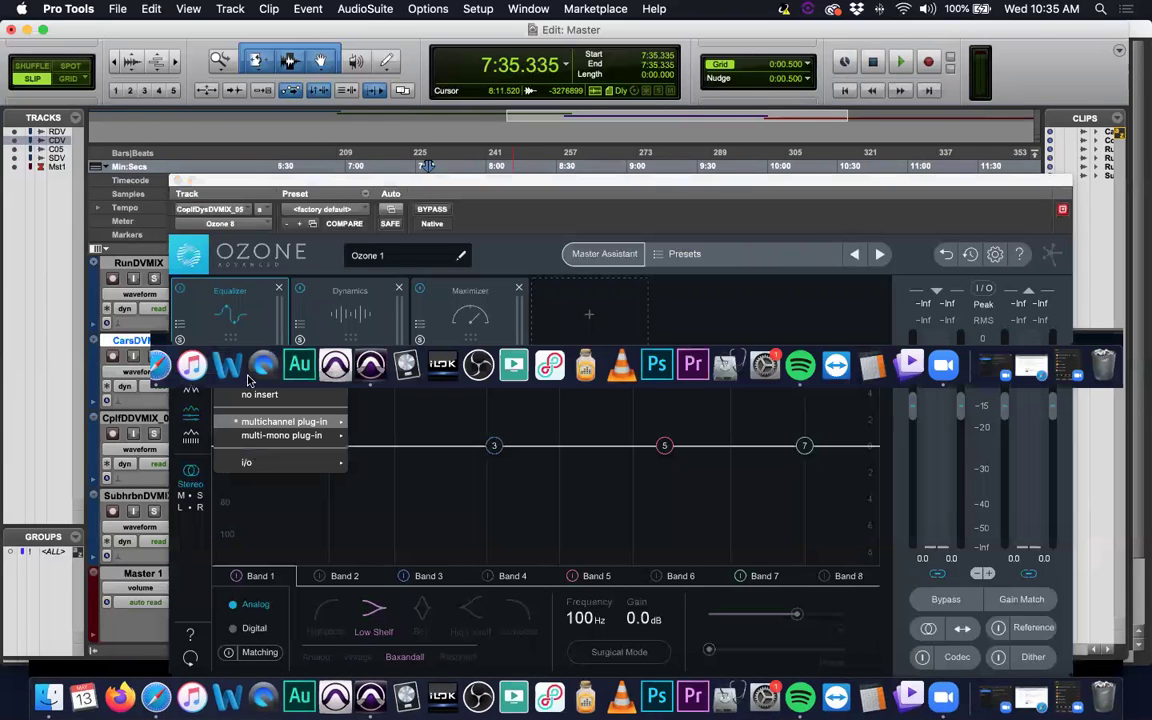
pyautogui.click(177, 182)
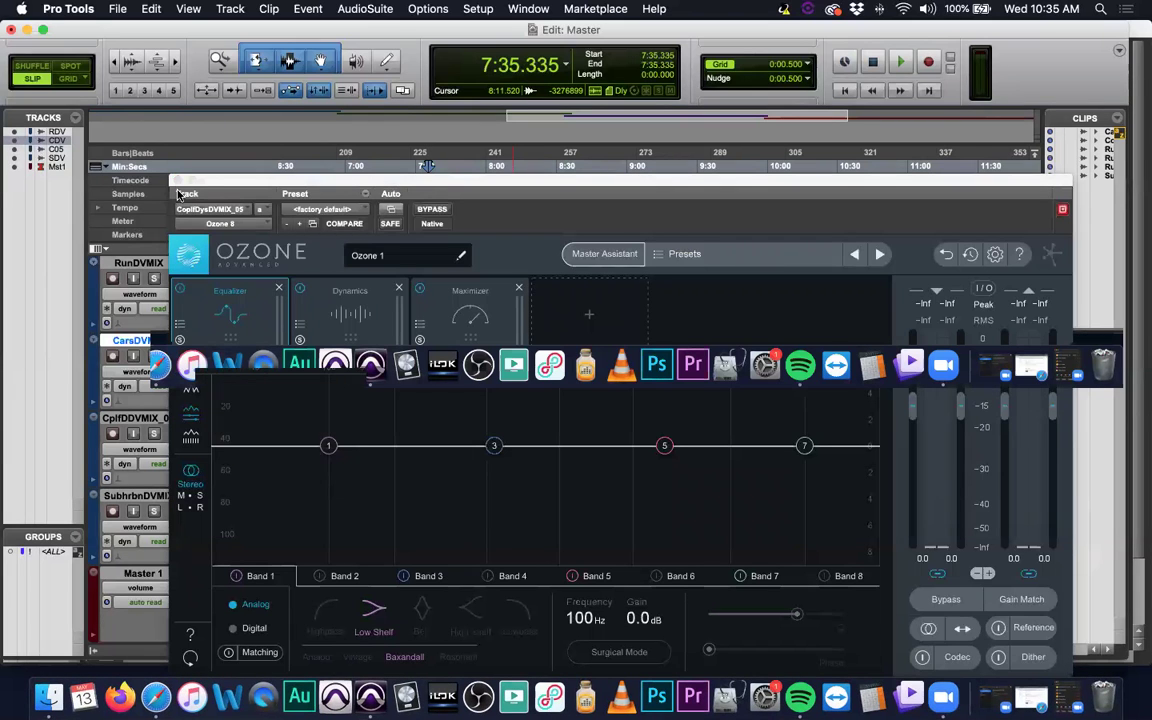
pyautogui.click(177, 183)
pyautogui.click(235, 428)
pyautogui.moveTo(235, 428)
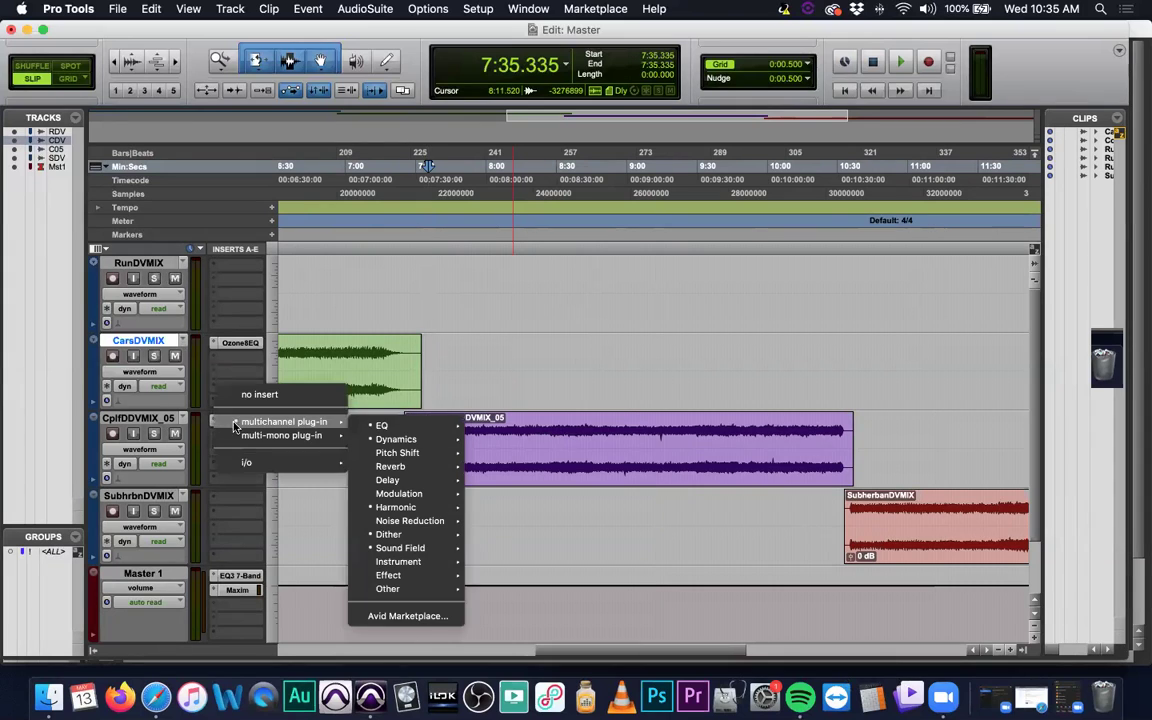
pyautogui.moveTo(390, 430)
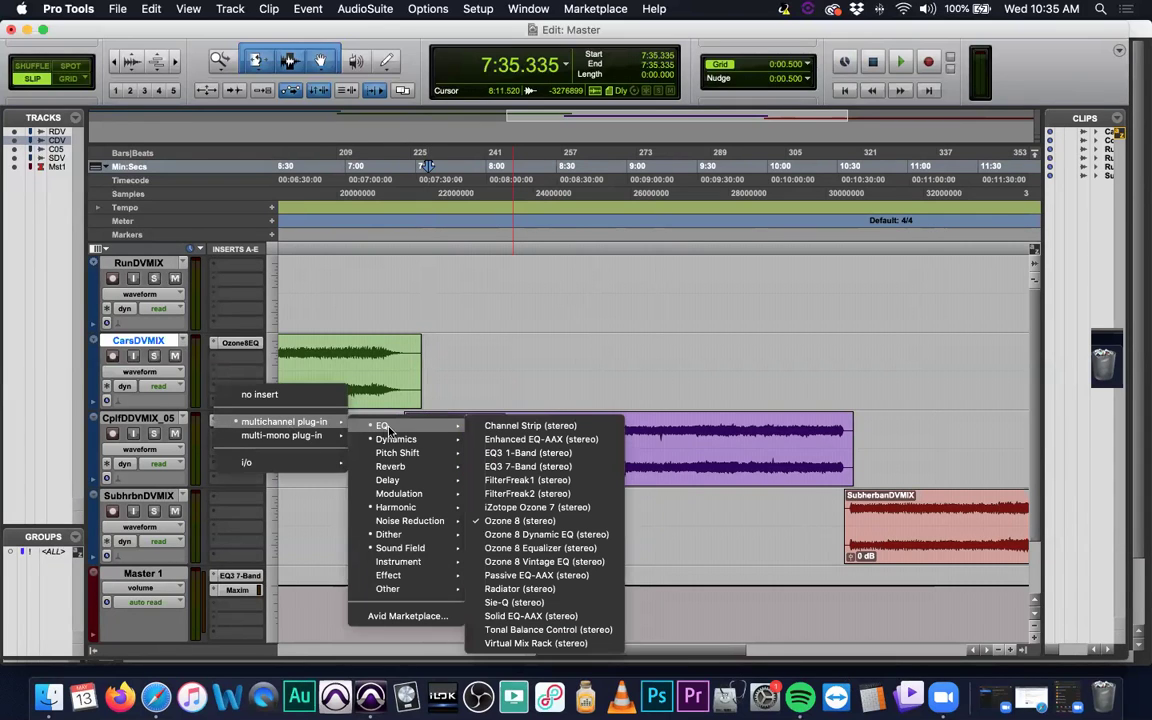
pyautogui.click(521, 522)
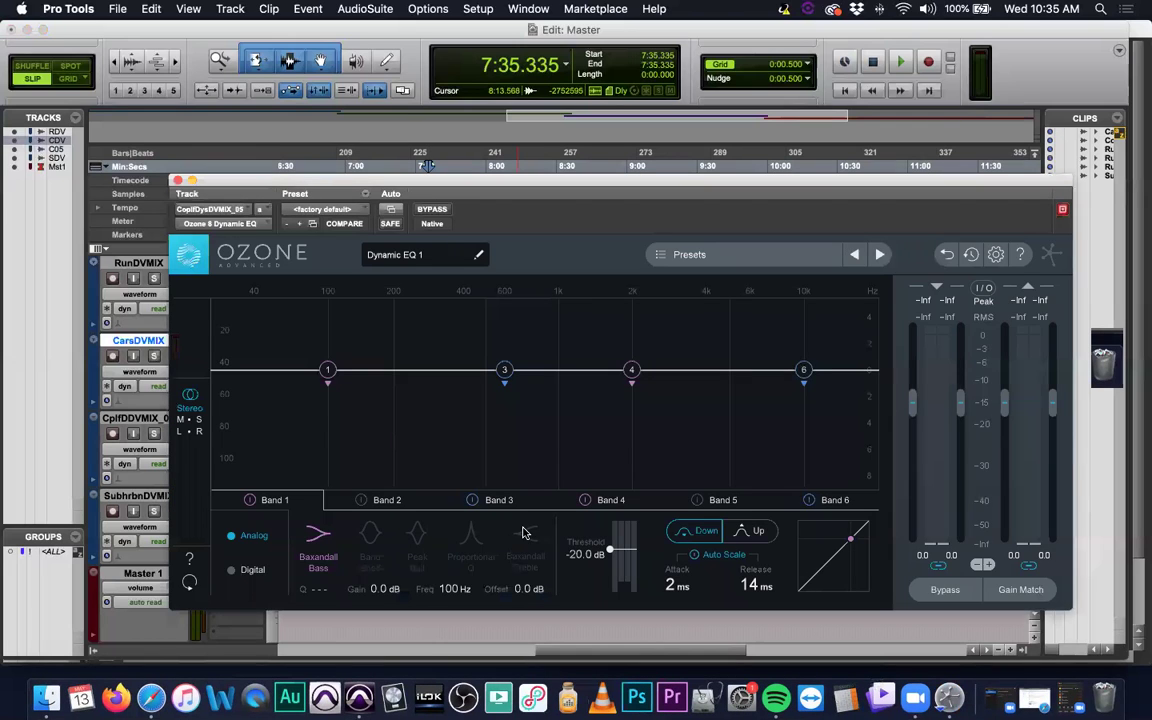
# Step: Reposition the Dynamic EQ window below the transport and play Couple of DaysDVMIX_05 from 7:35.335 to examine its spectrum
pyautogui.click(550, 186)
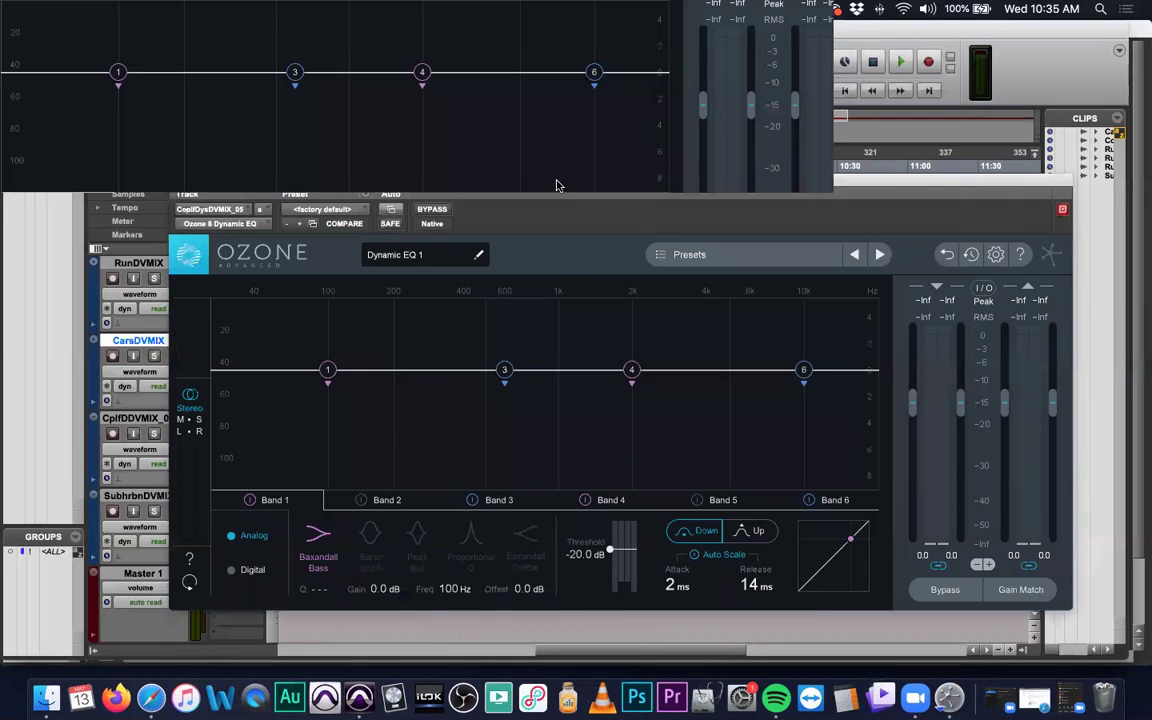
pyautogui.moveTo(554, 200); pyautogui.dragTo(550, 220)
pyautogui.moveTo(541, 48); pyautogui.dragTo(541, 48)
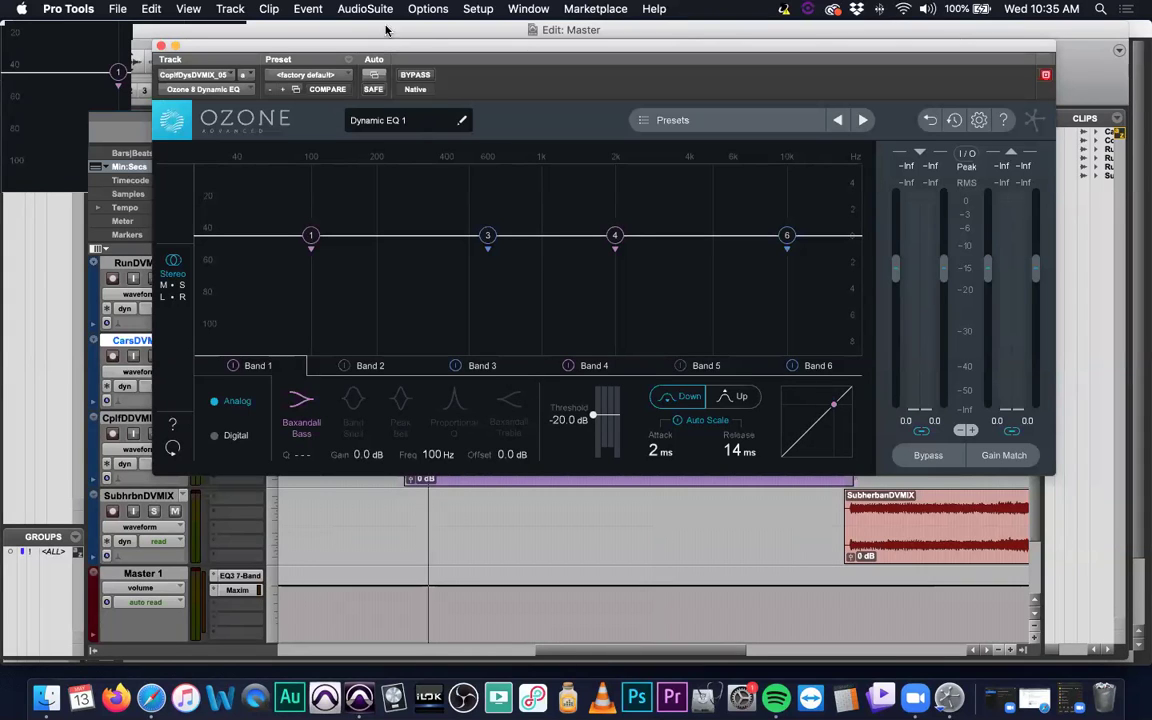
pyautogui.moveTo(386, 45); pyautogui.dragTo(609, 364)
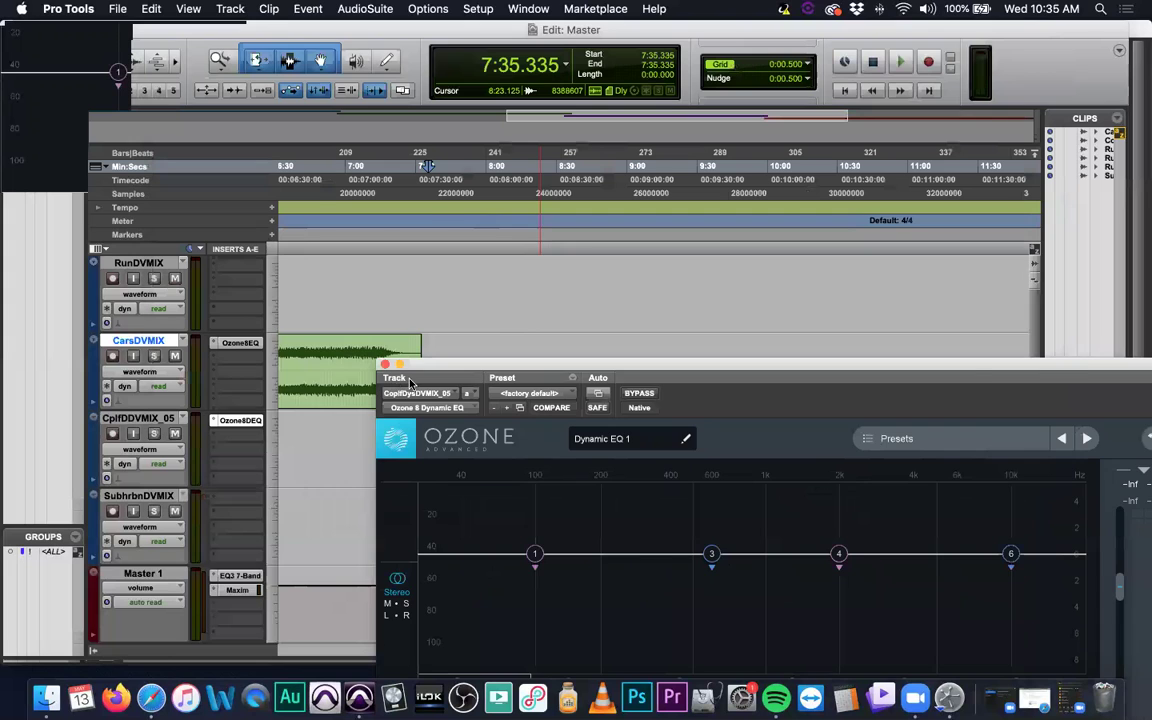
pyautogui.press('space')
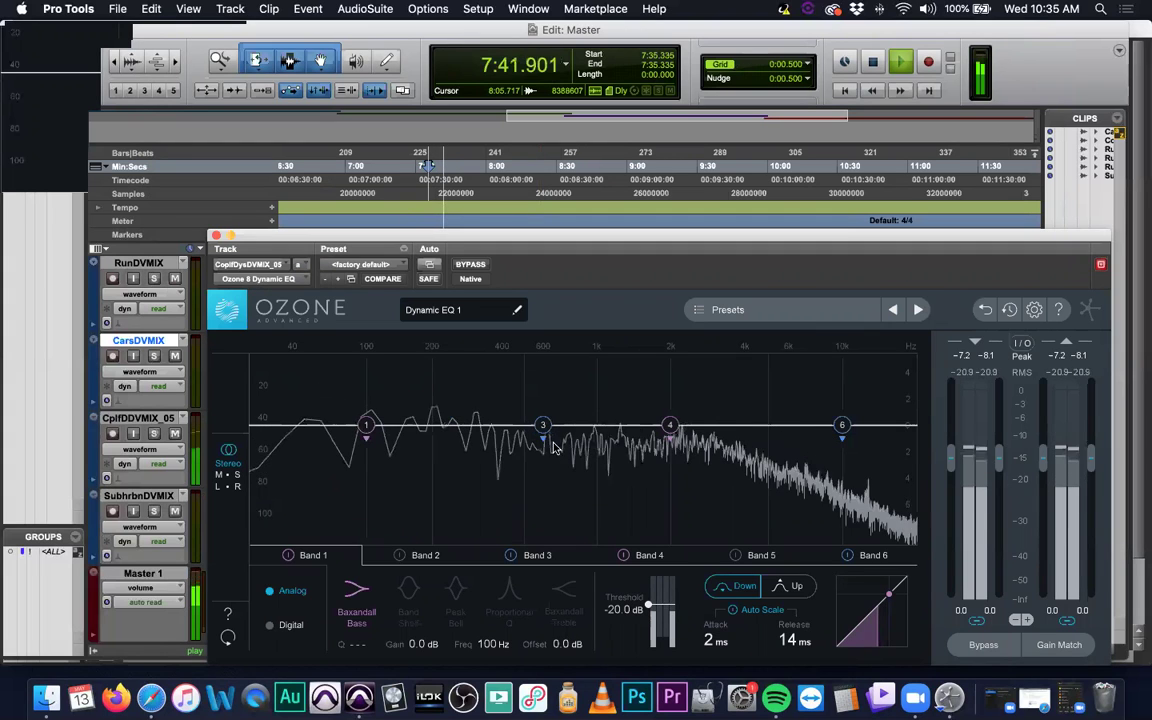
pyautogui.press('space')
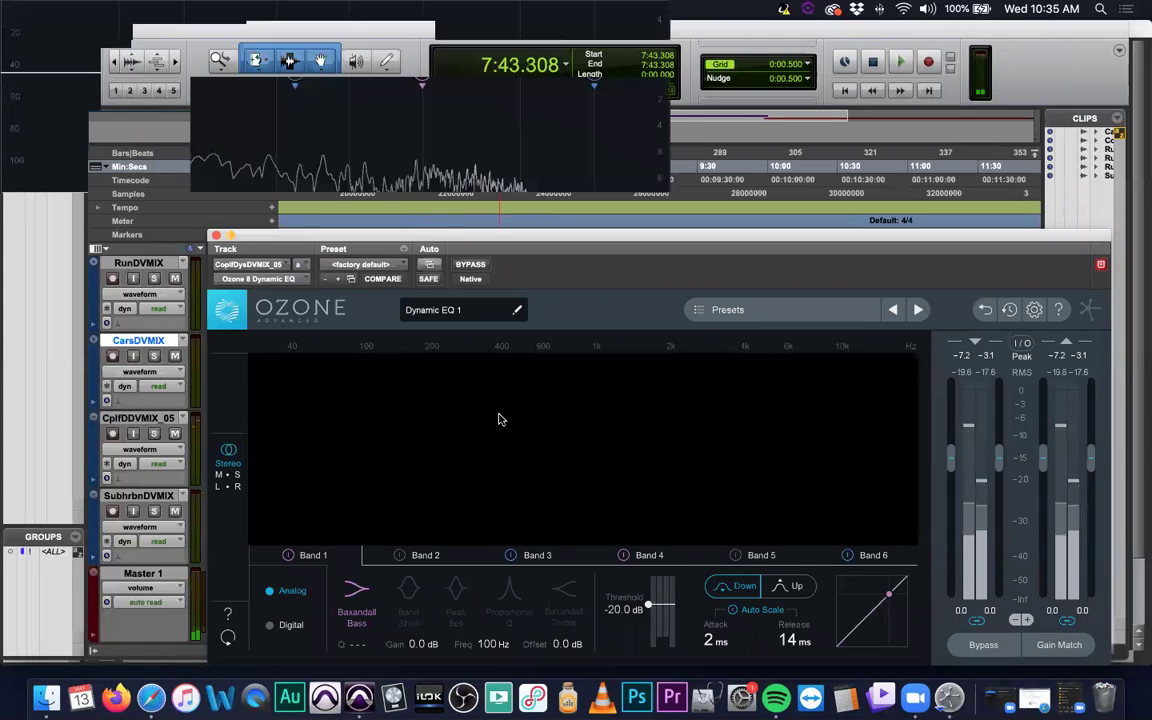
# Step: Cut band 3 of the Dynamic EQ to -2.8 dB at about 609 Hz while the song plays
pyautogui.moveTo(543, 424); pyautogui.dragTo(590, 444)
pyautogui.press('space')
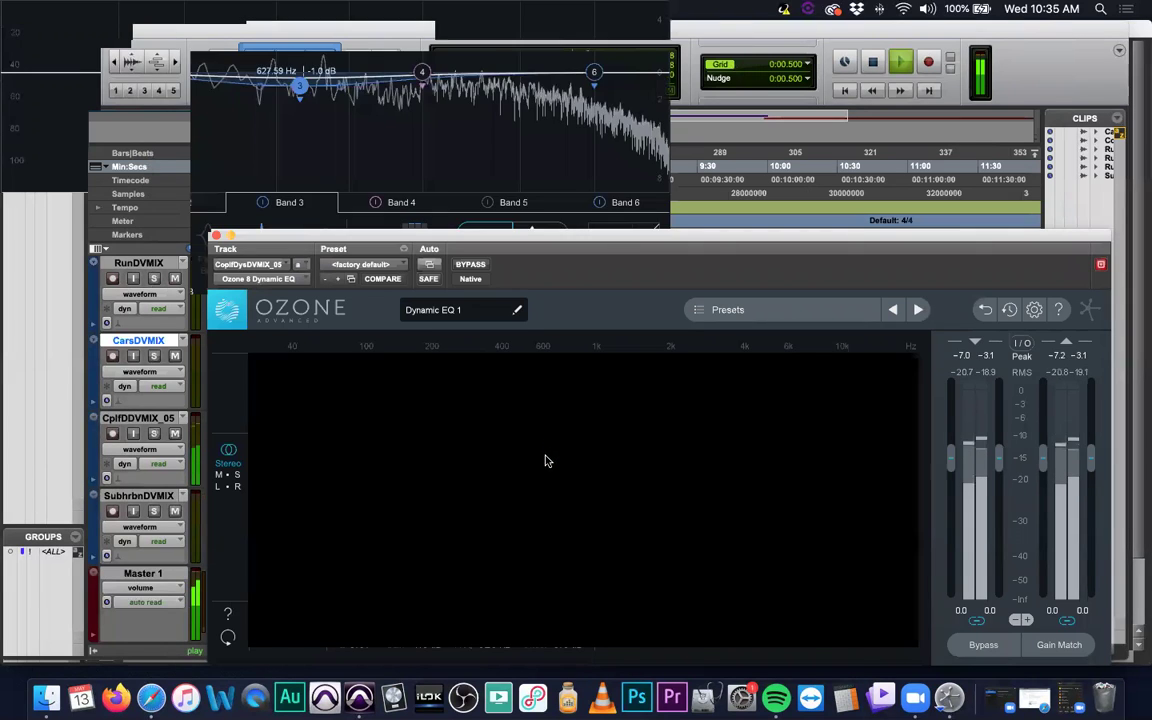
pyautogui.moveTo(545, 461); pyautogui.dragTo(545, 520)
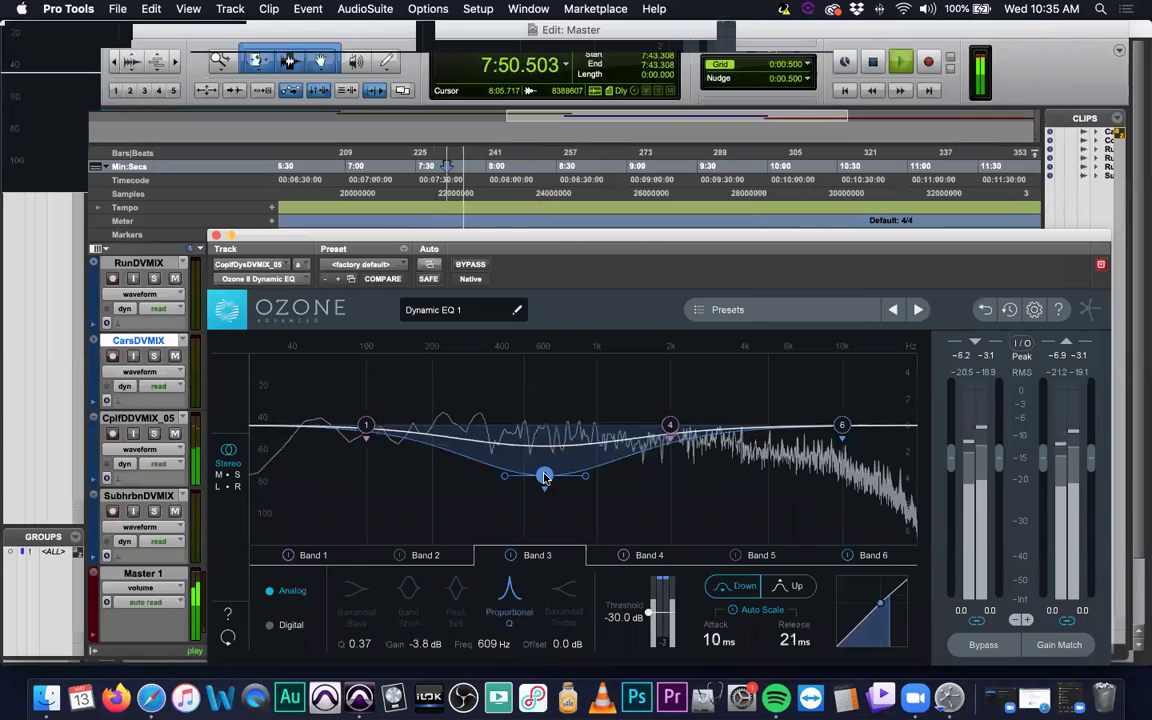
pyautogui.moveTo(545, 478); pyautogui.dragTo(545, 444)
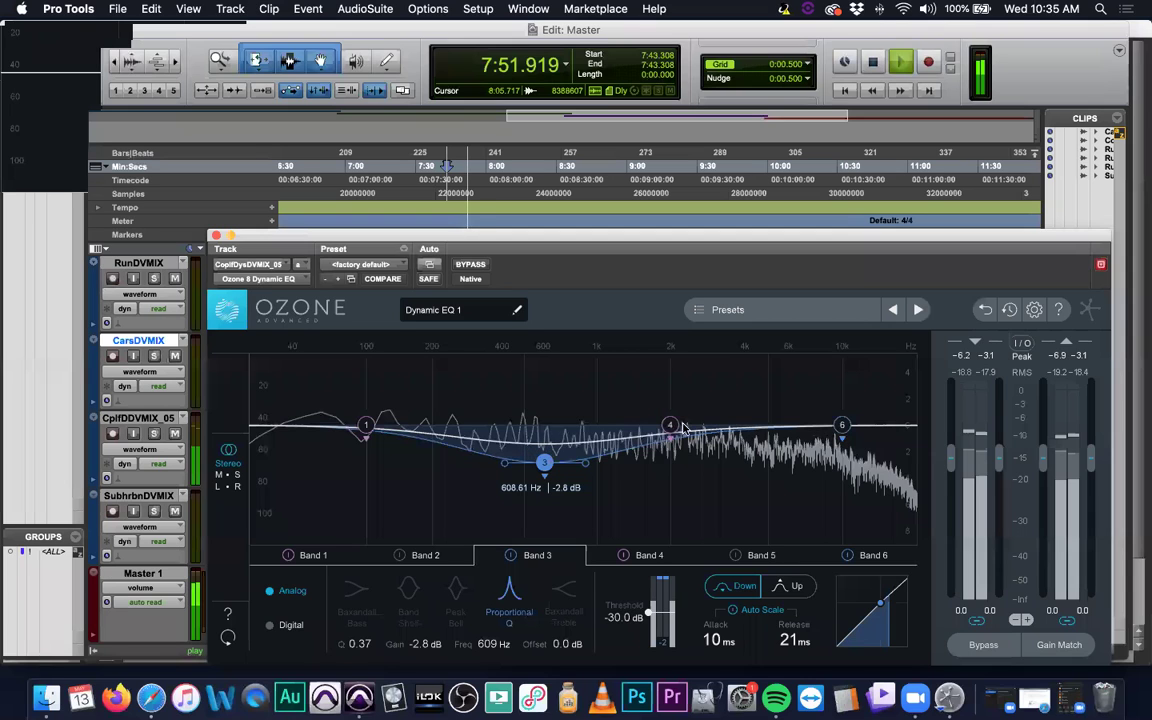
# Step: Adjust the Couple of DaysDVMIX_05 Dynamic EQ to -0.1 dB at 1.78 kHz on band 4 and -1.4 dB at 595 Hz on band 3
pyautogui.moveTo(670, 425)
pyautogui.mouseDown()
pyautogui.moveTo(708, 543)
pyautogui.moveTo(730, 545)
pyautogui.moveTo(665, 443)
pyautogui.mouseUp()
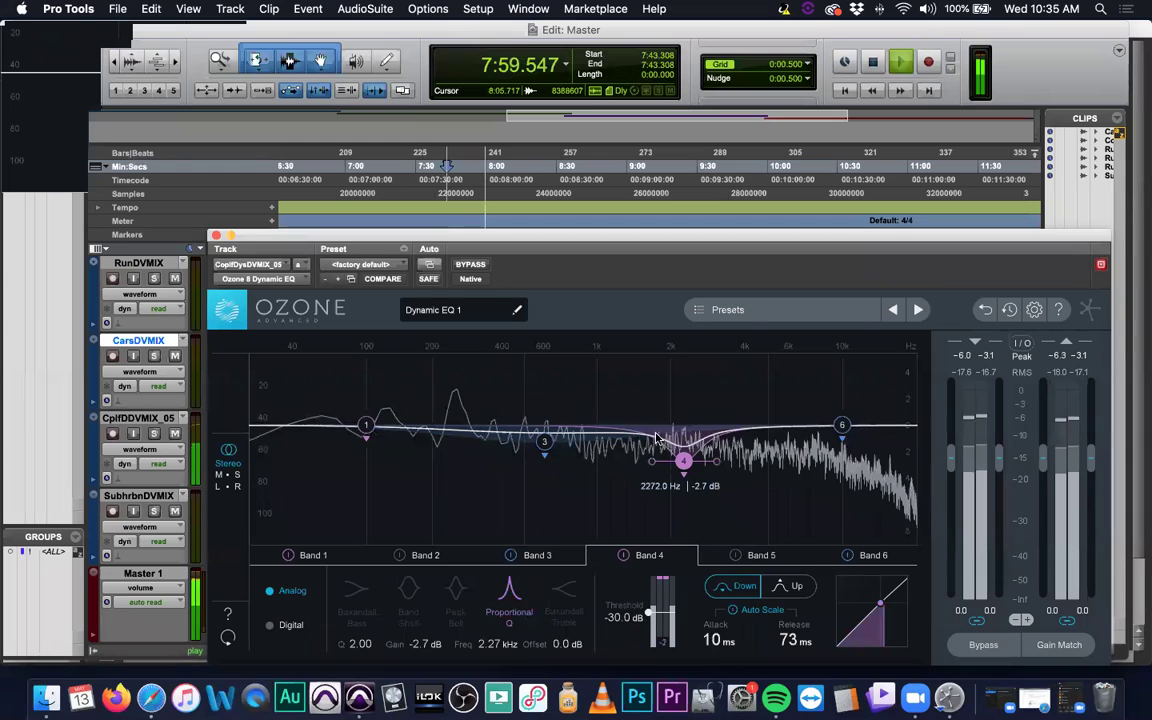
pyautogui.press('space')
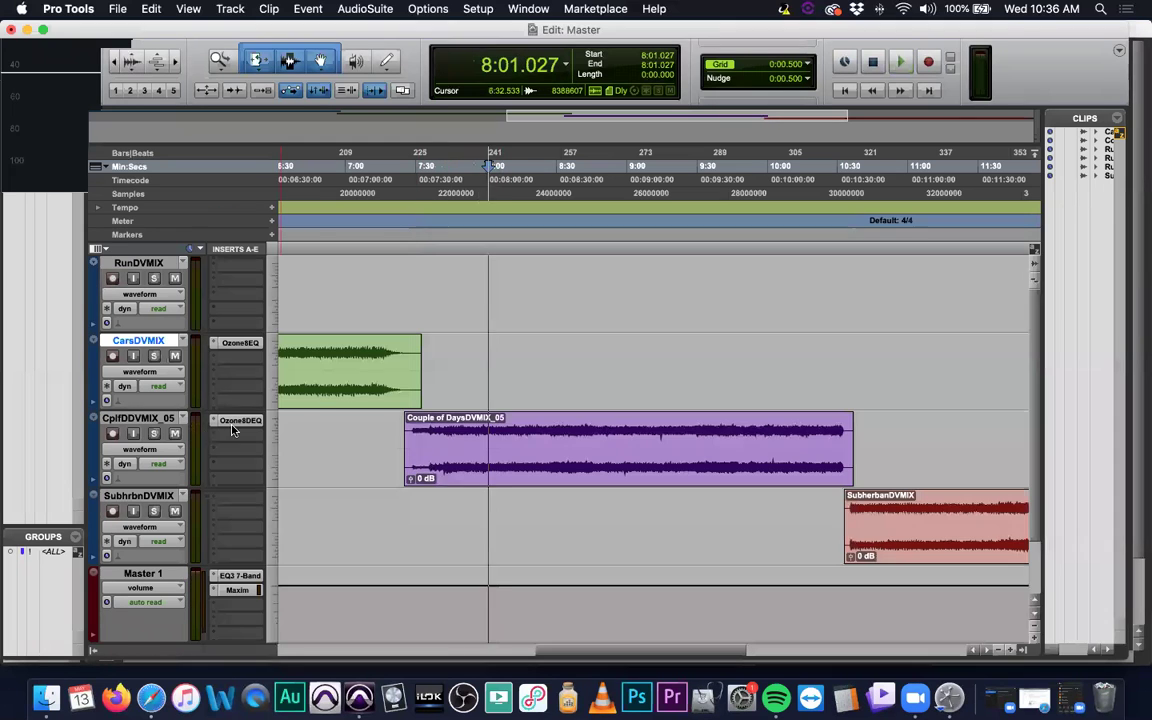
pyautogui.click(239, 422)
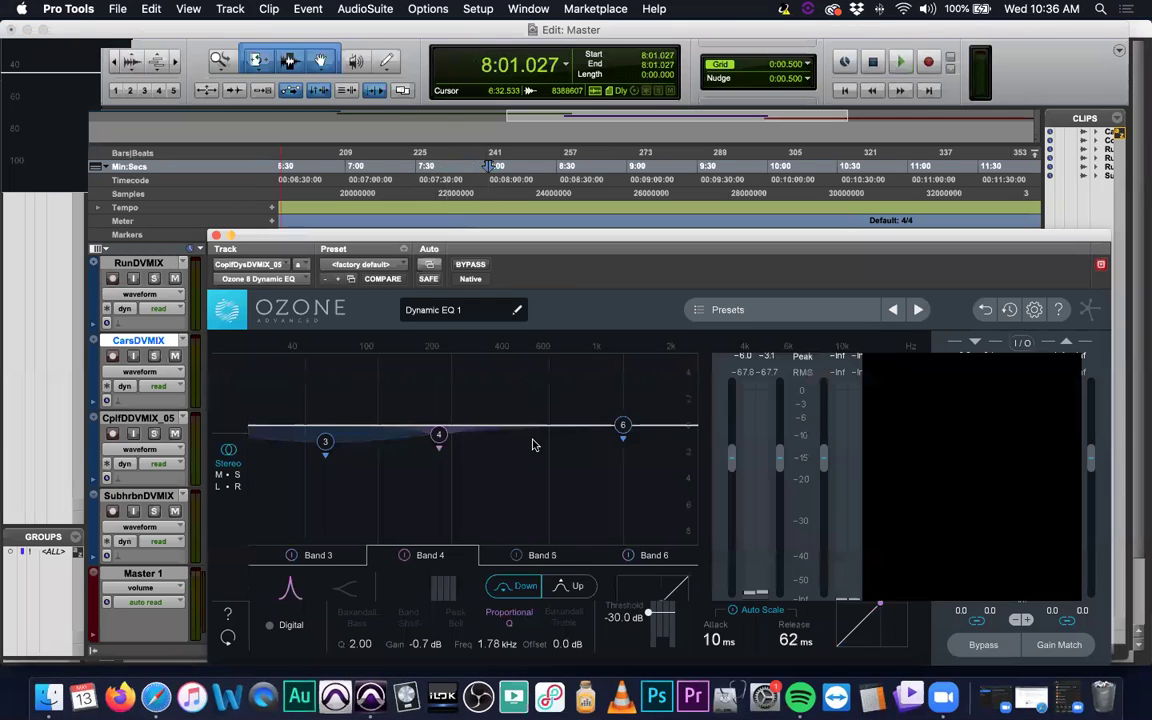
pyautogui.moveTo(656, 438); pyautogui.dragTo(658, 427)
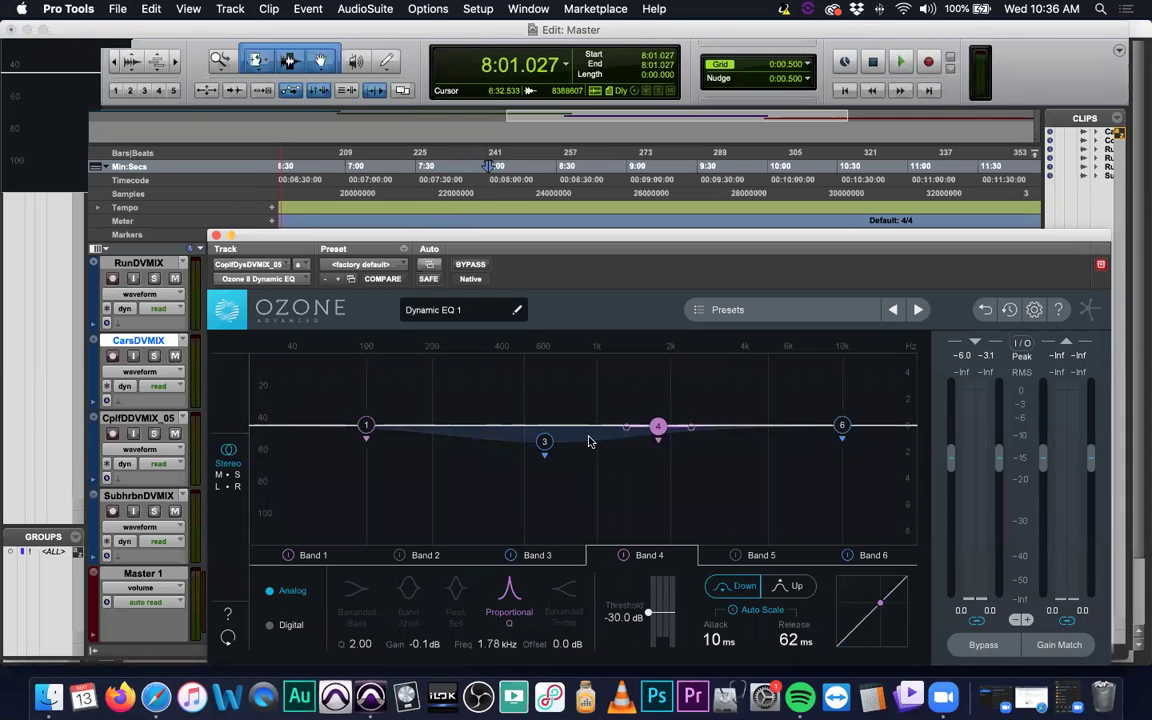
pyautogui.moveTo(545, 444); pyautogui.dragTo(541, 445)
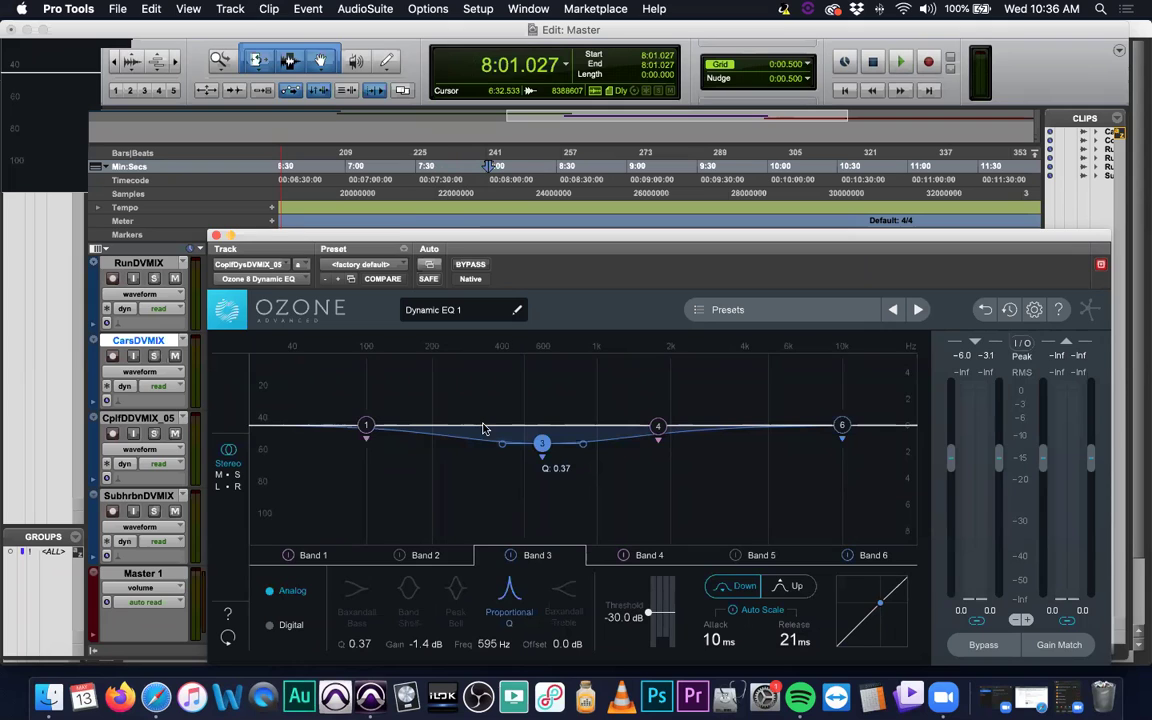
# Step: Move the Dynamic EQ window clear of the clips and briefly play the end of CarsDVMIX from 7:06.325
pyautogui.moveTo(415, 236); pyautogui.dragTo(482, 360)
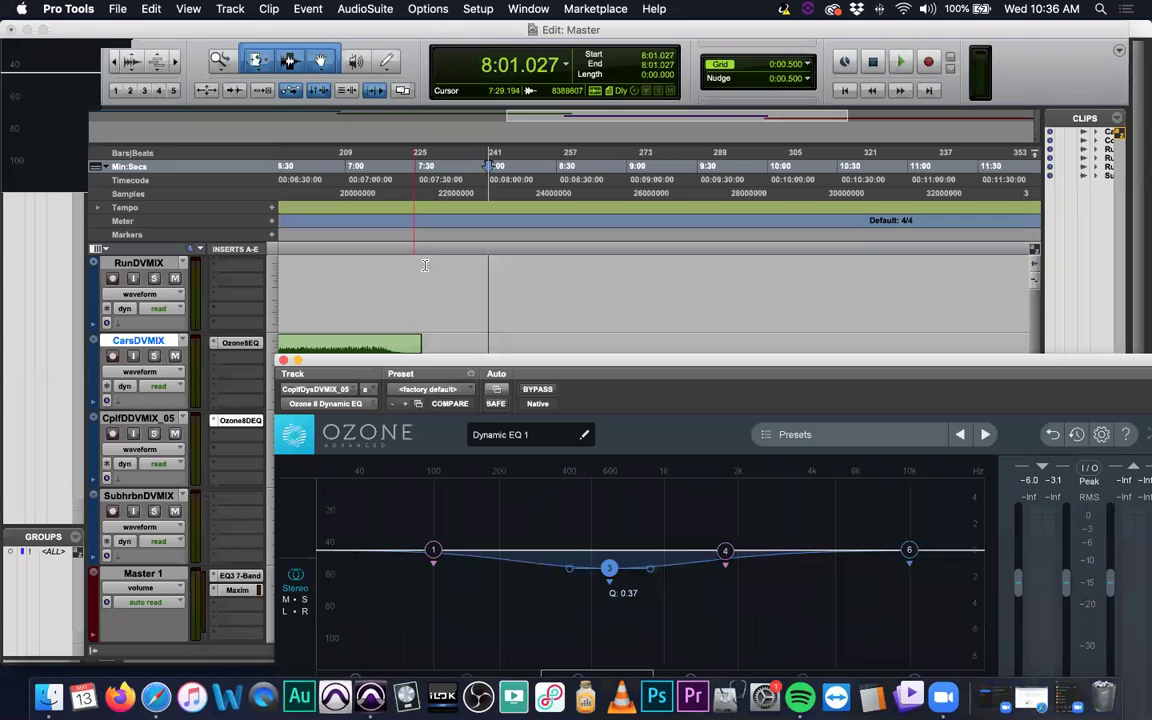
pyautogui.click(361, 258)
pyautogui.press('space')
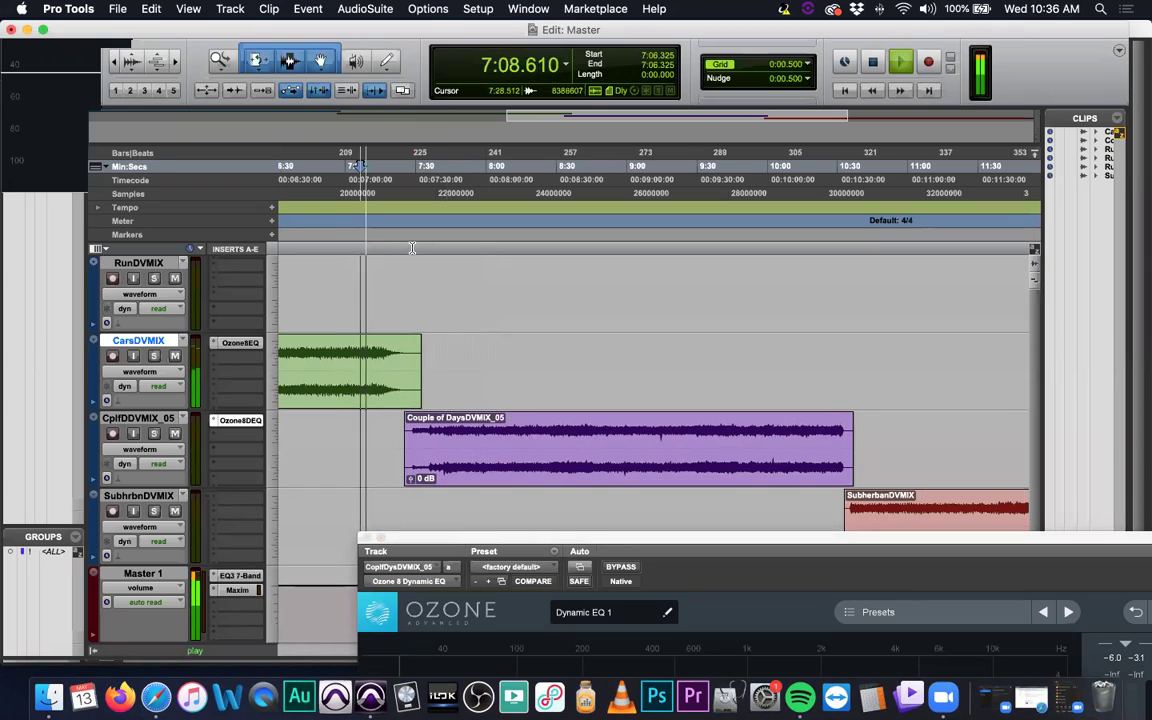
pyautogui.press('space')
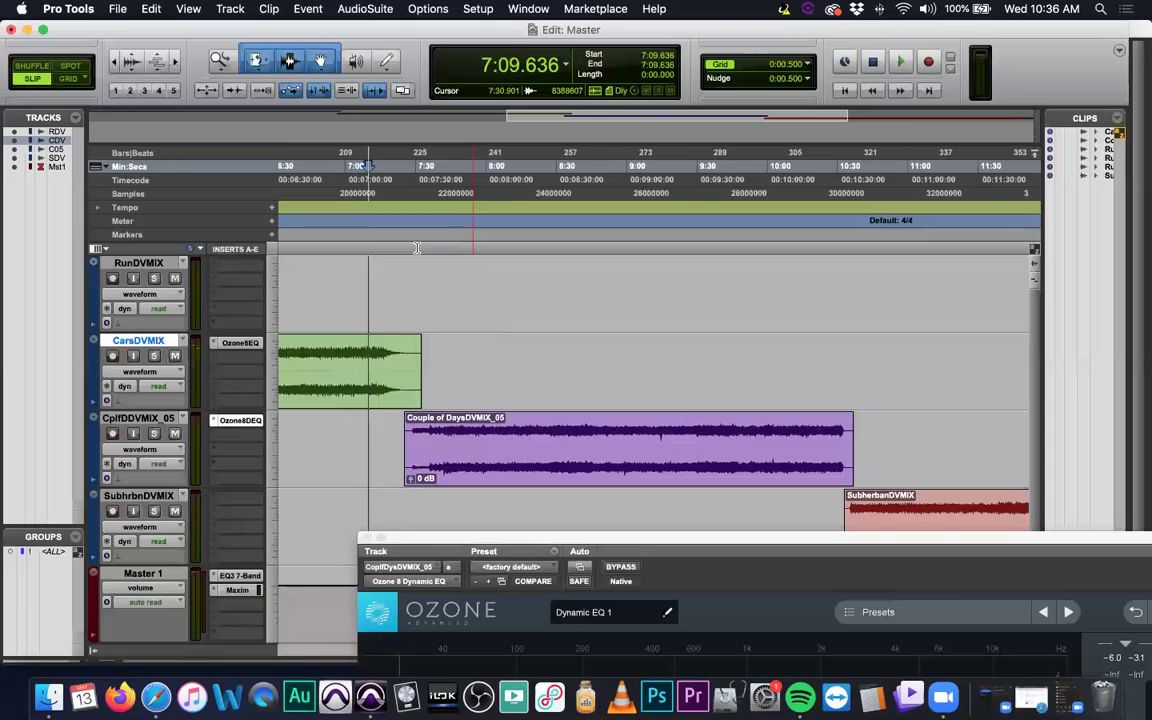
# Step: Play Couple of DaysDVMIX_05 from 7:30.901, examine its spectrum in the Dynamic EQ and close the plug-in window
pyautogui.click(417, 248)
pyautogui.press('space')
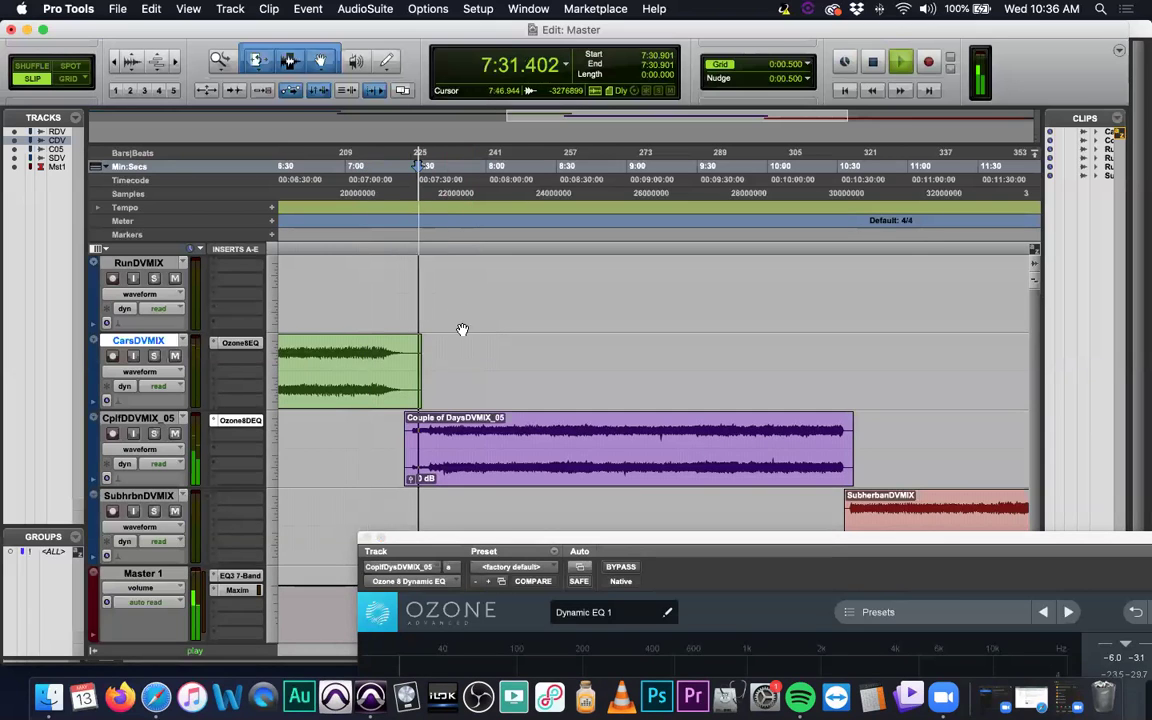
pyautogui.moveTo(575, 541); pyautogui.dragTo(429, 217)
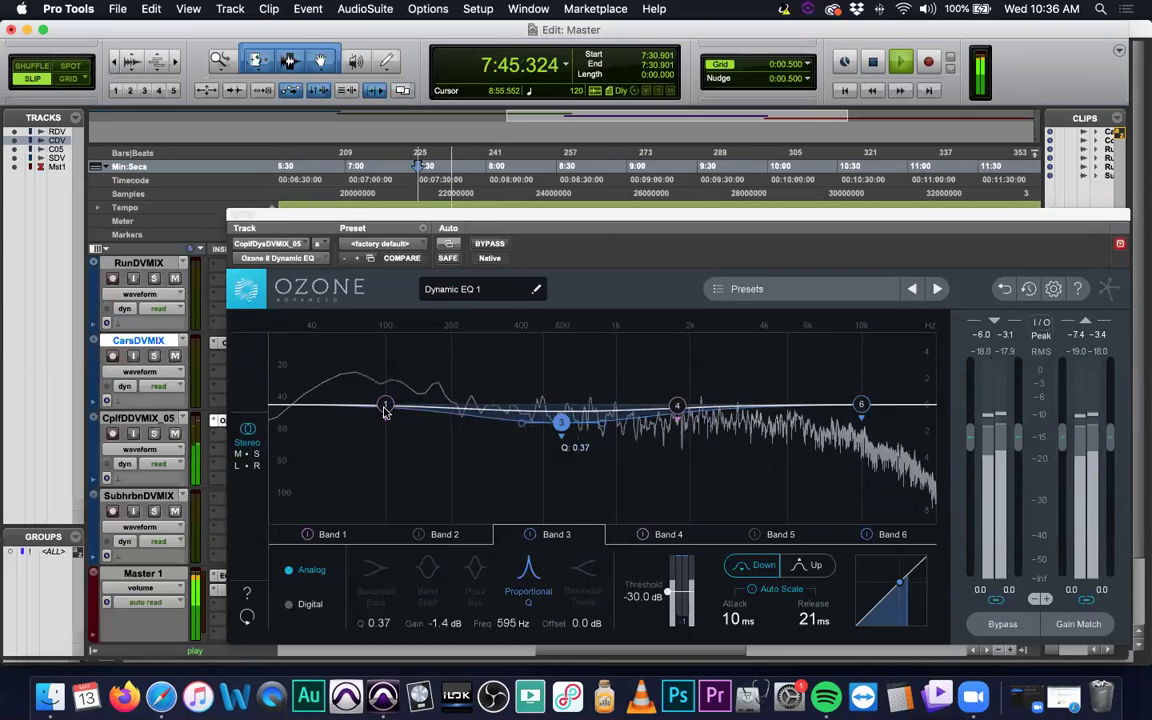
pyautogui.click(232, 216)
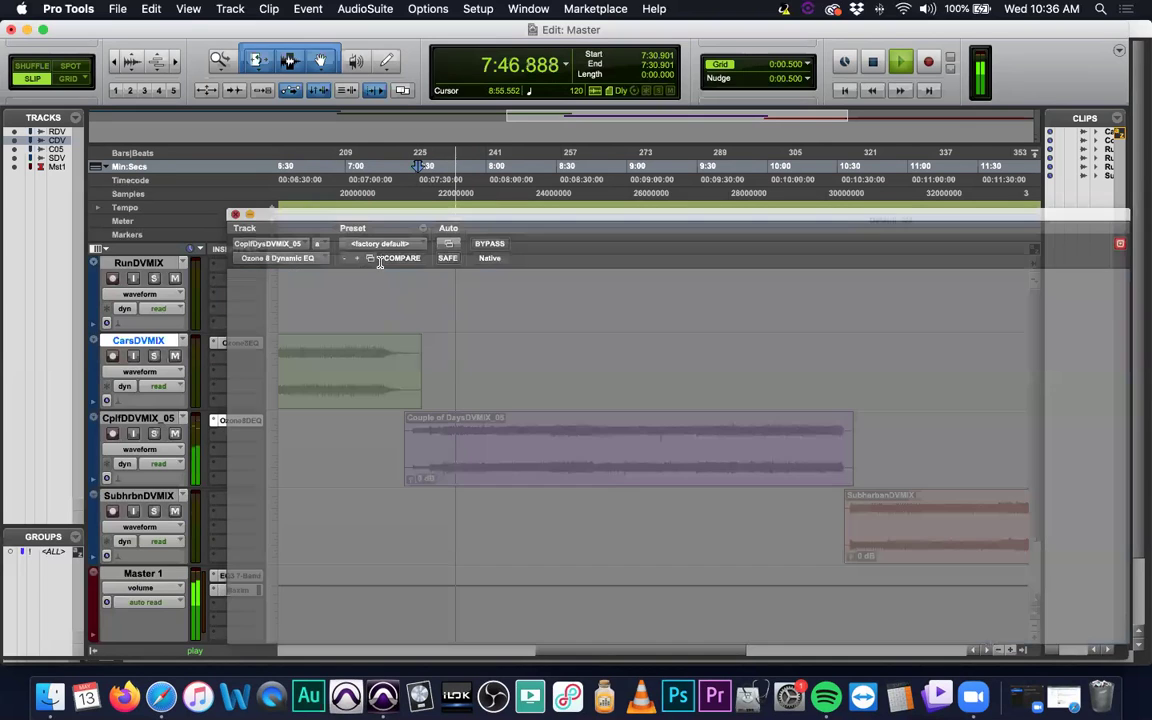
# Step: Briefly play CarsDVMIX from 5:54.304 and RunDVMIX from about 1:00 to compare their sound
pyautogui.hscroll(-3, 508, 310)
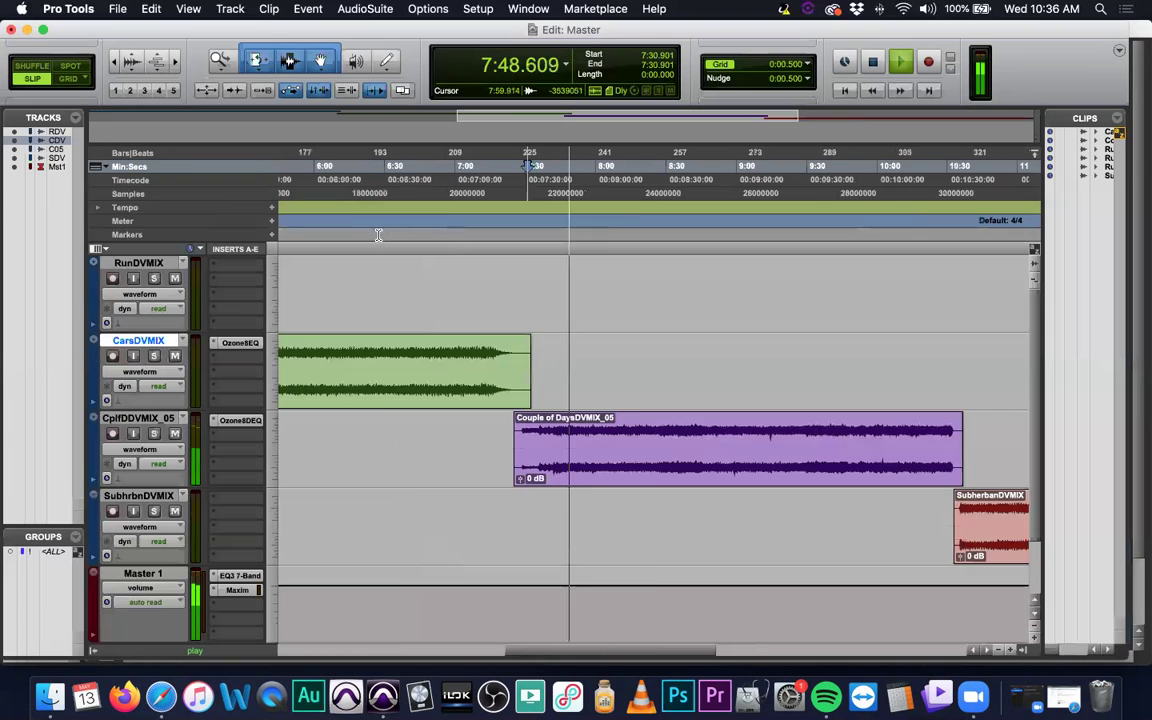
pyautogui.hscroll(-2, 378, 235)
pyautogui.click(386, 270)
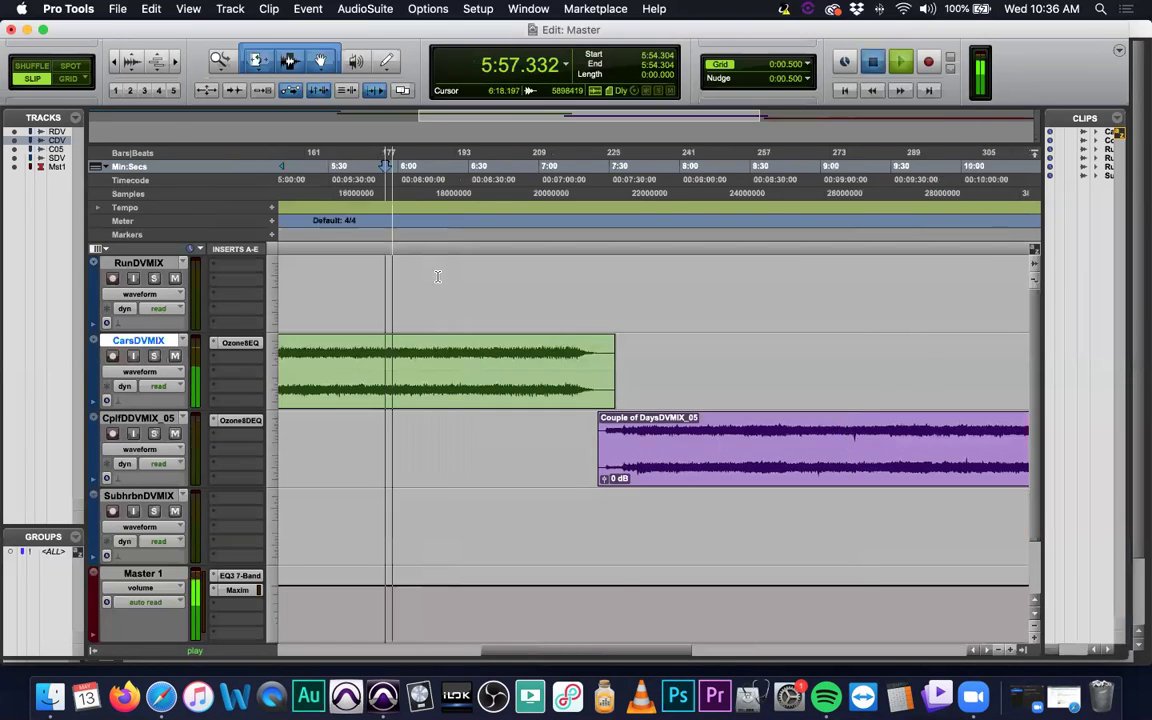
pyautogui.press('space')
pyautogui.hscroll(-15, 437, 265)
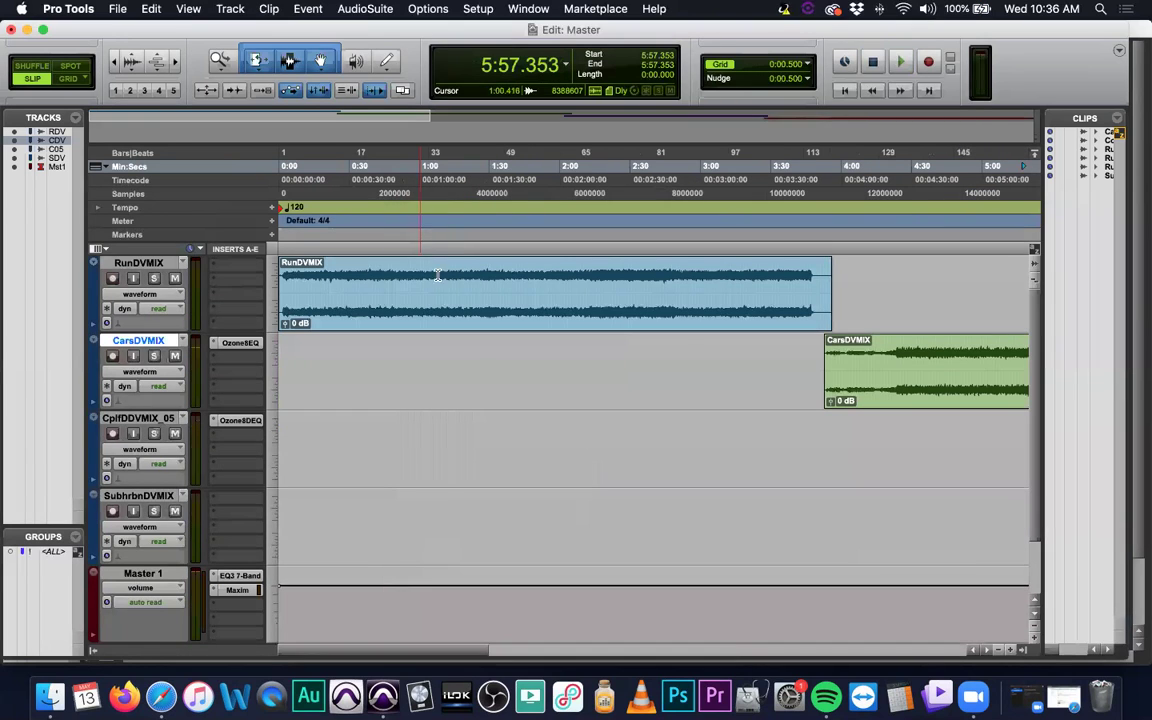
pyautogui.click(421, 275)
pyautogui.press('space')
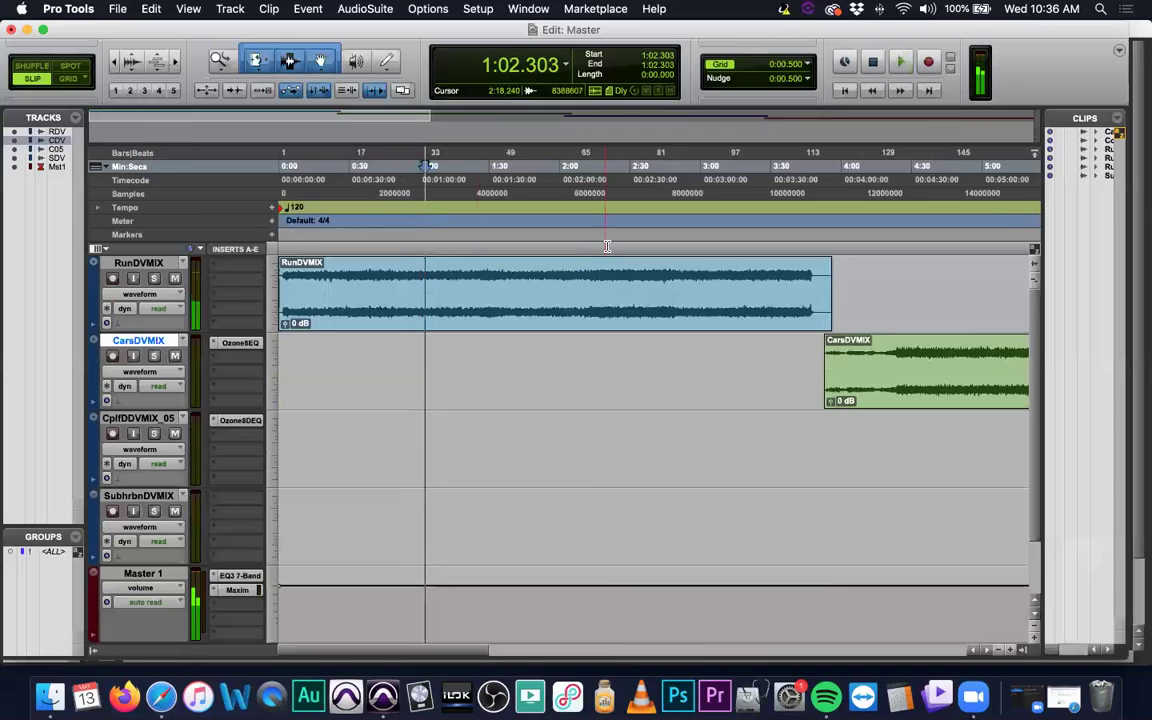
pyautogui.press('space')
# Step: Briefly play Couple of DaysDVMIX_05 from 7:55.818 to compare it with the other songs
pyautogui.click(608, 392)
pyautogui.press('space')
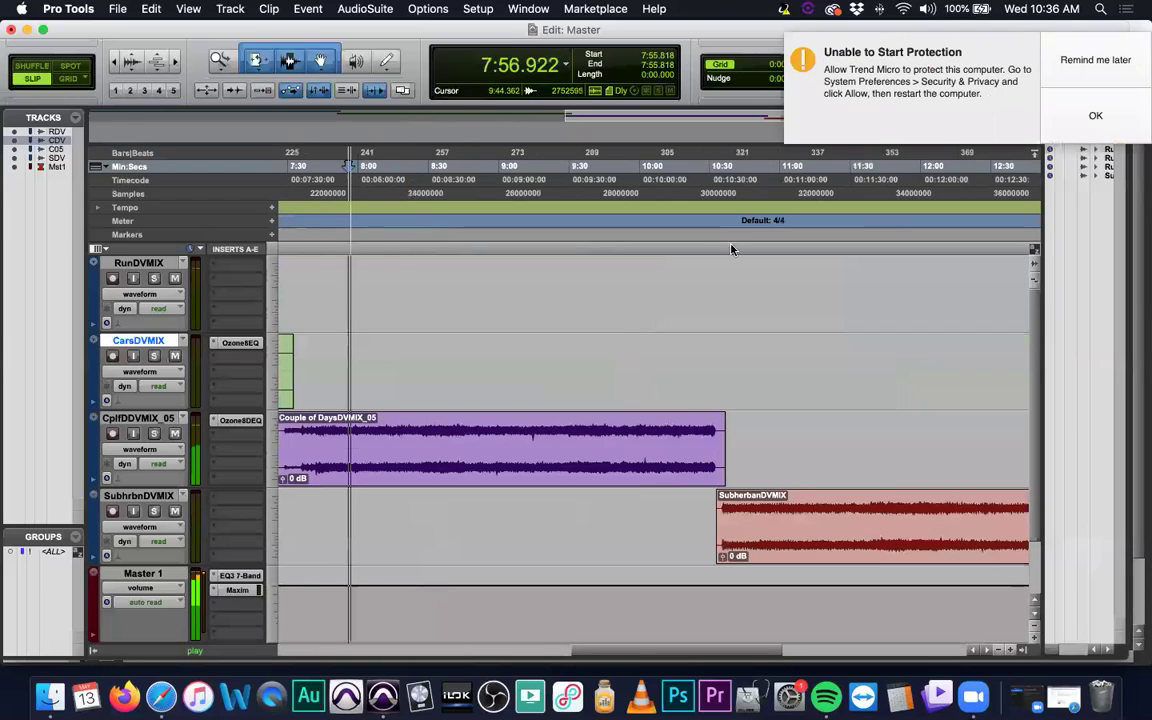
pyautogui.press('space')
pyautogui.click(501, 340)
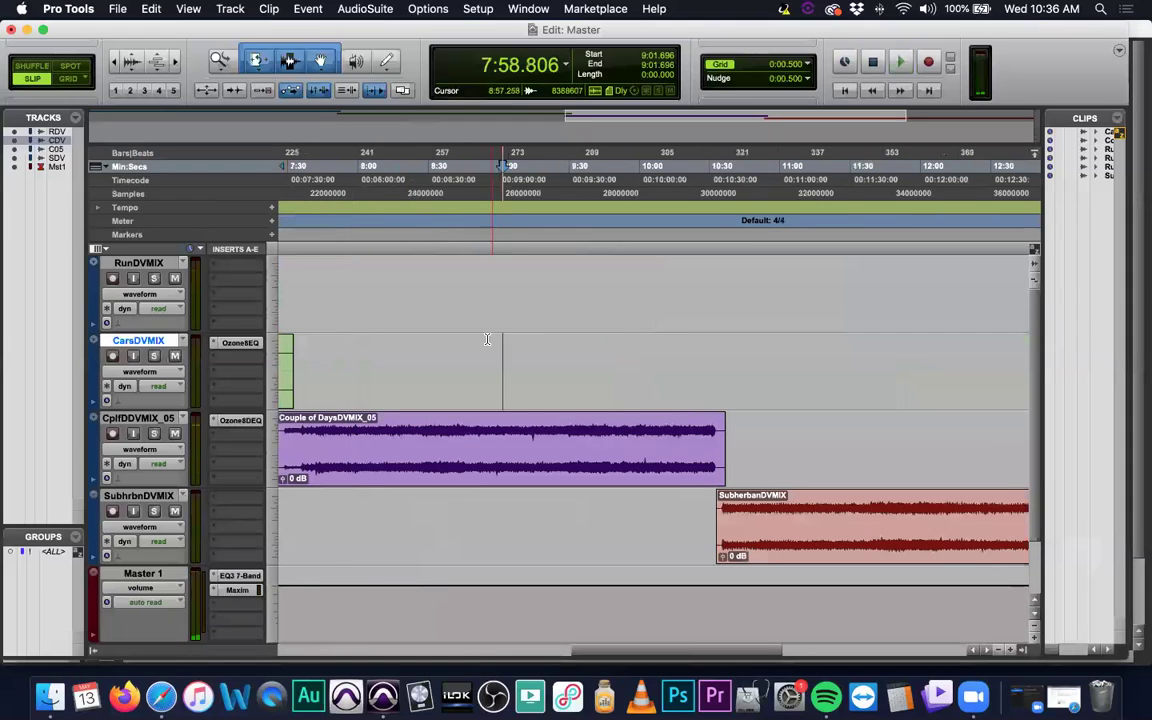
# Step: Open the Ozone 8 Equalizer on CarsDVMIX, play the song from 4:53.205 to examine its spectrum, and close the plug-in window
pyautogui.hscroll(-5, 390, 383)
pyautogui.hscroll(-4, 390, 383)
pyautogui.click(447, 390)
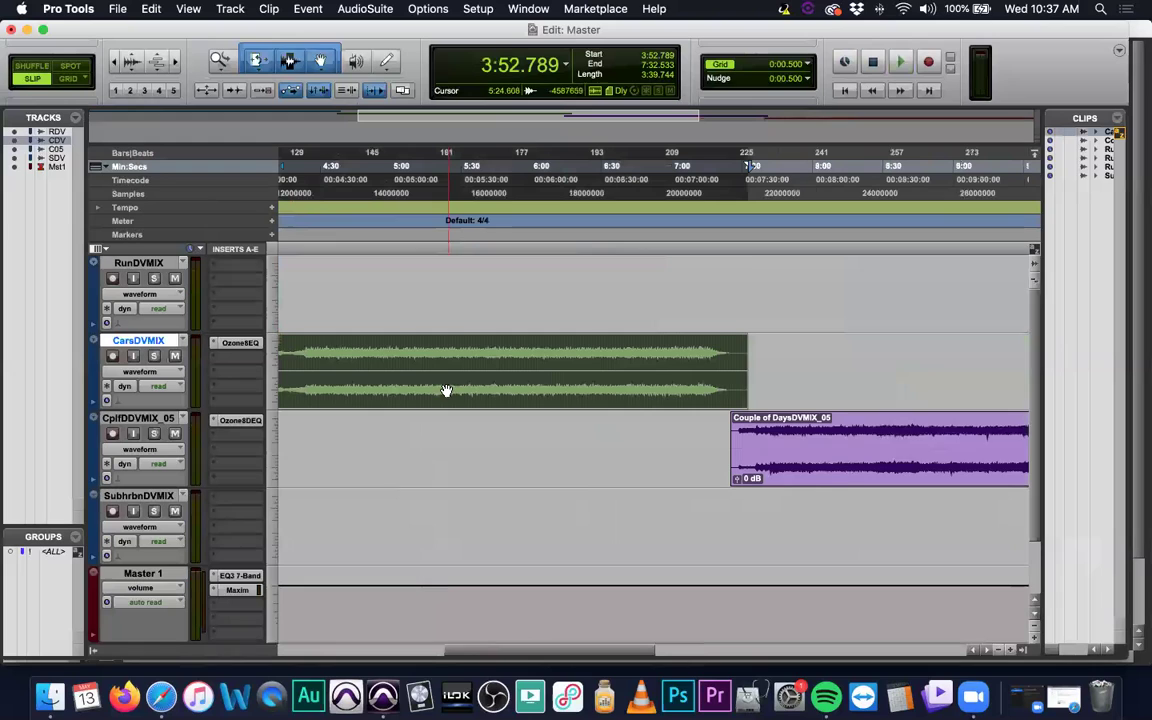
pyautogui.click(234, 346)
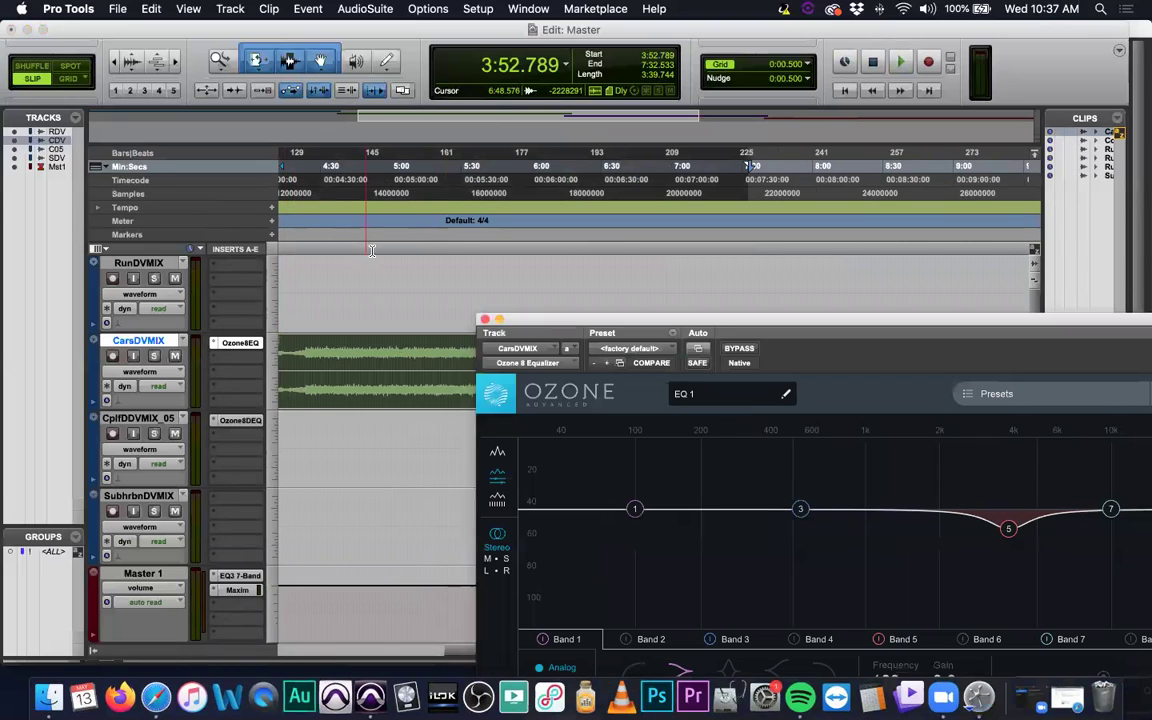
pyautogui.click(375, 370)
pyautogui.press('space')
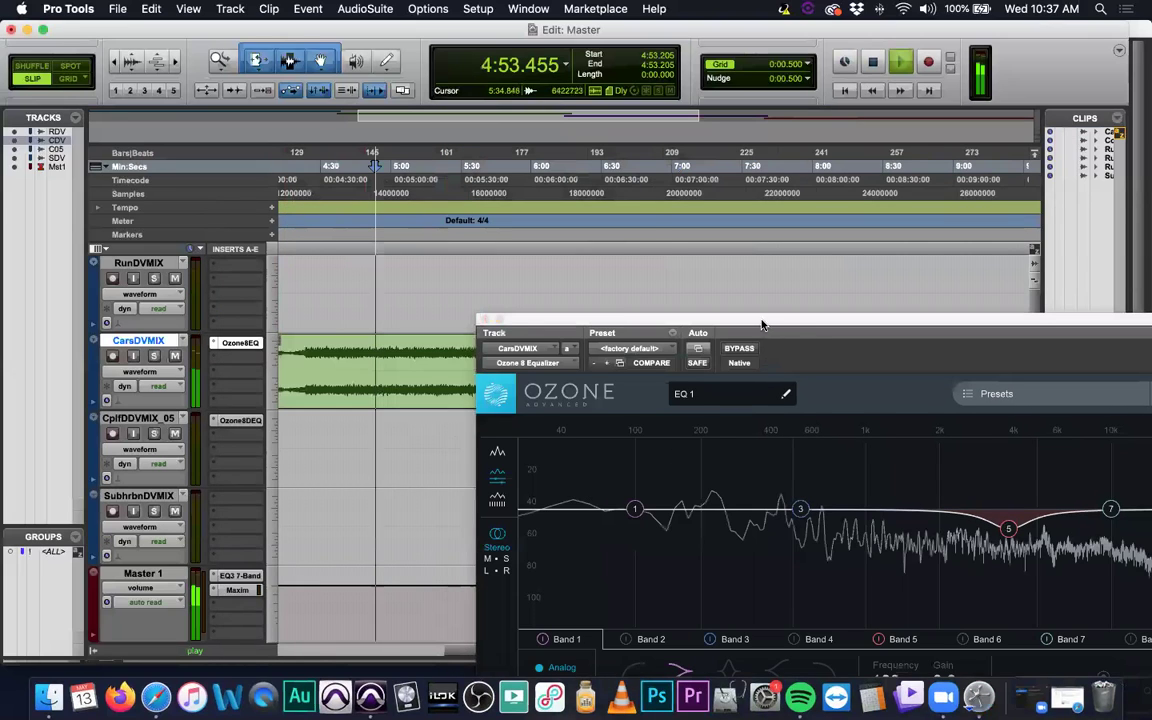
pyautogui.moveTo(762, 325); pyautogui.dragTo(642, 210)
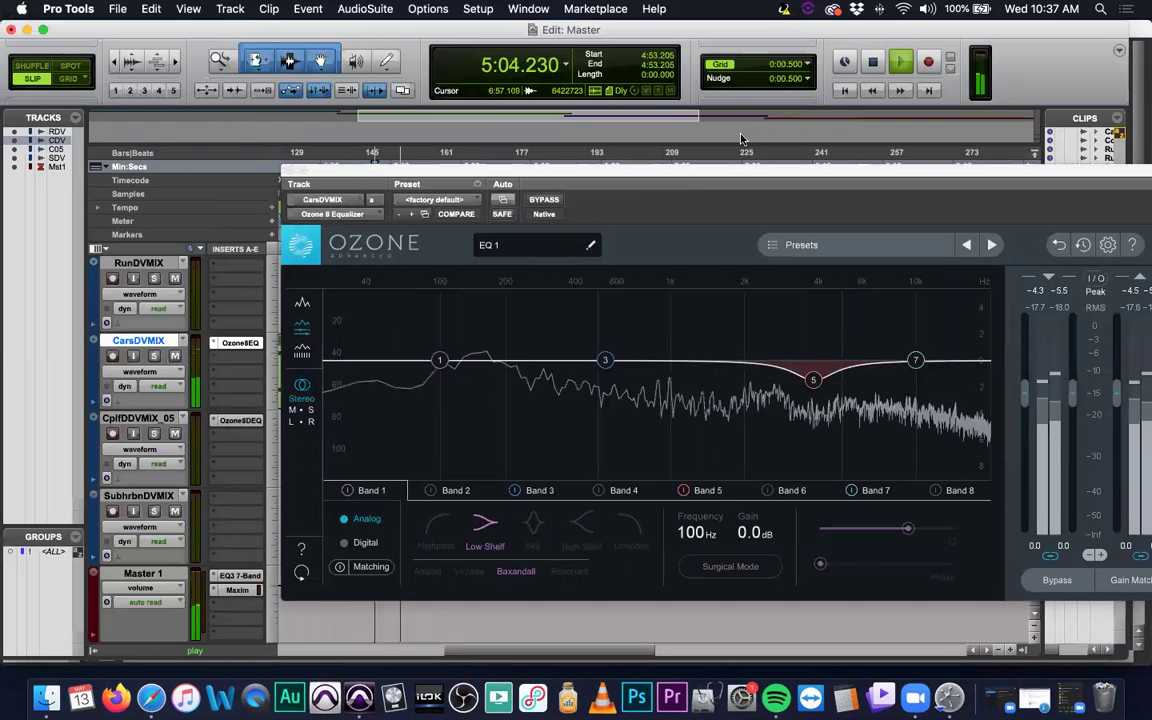
pyautogui.press('space')
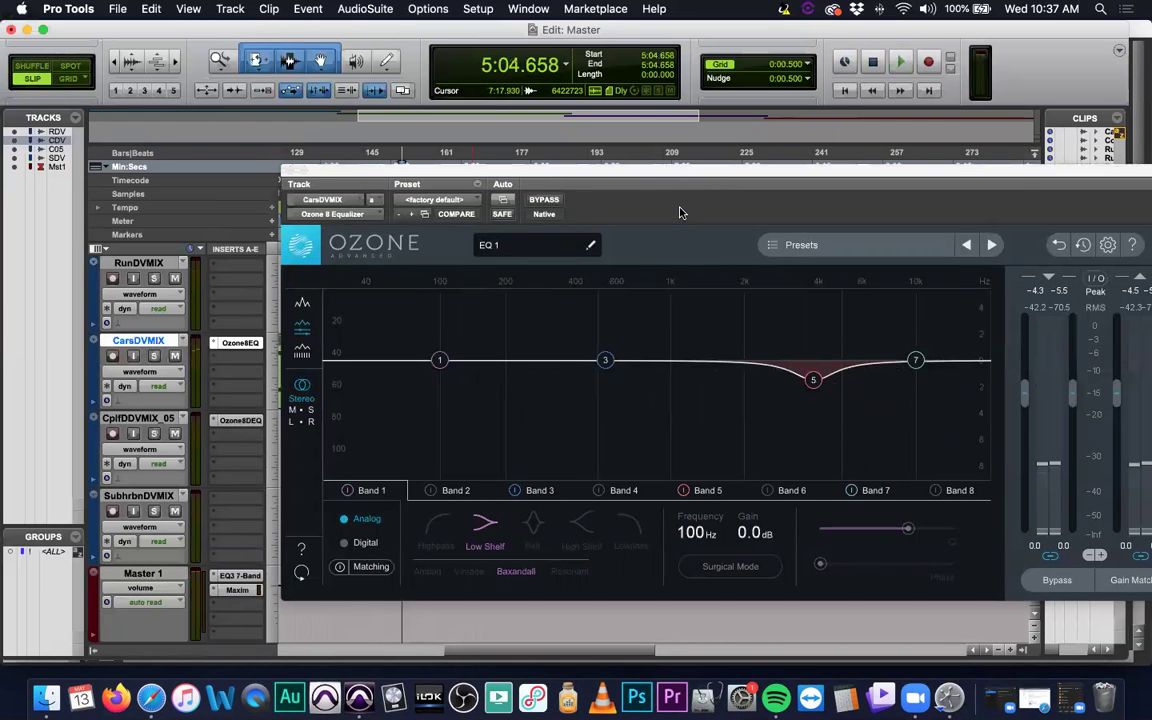
pyautogui.click(288, 175)
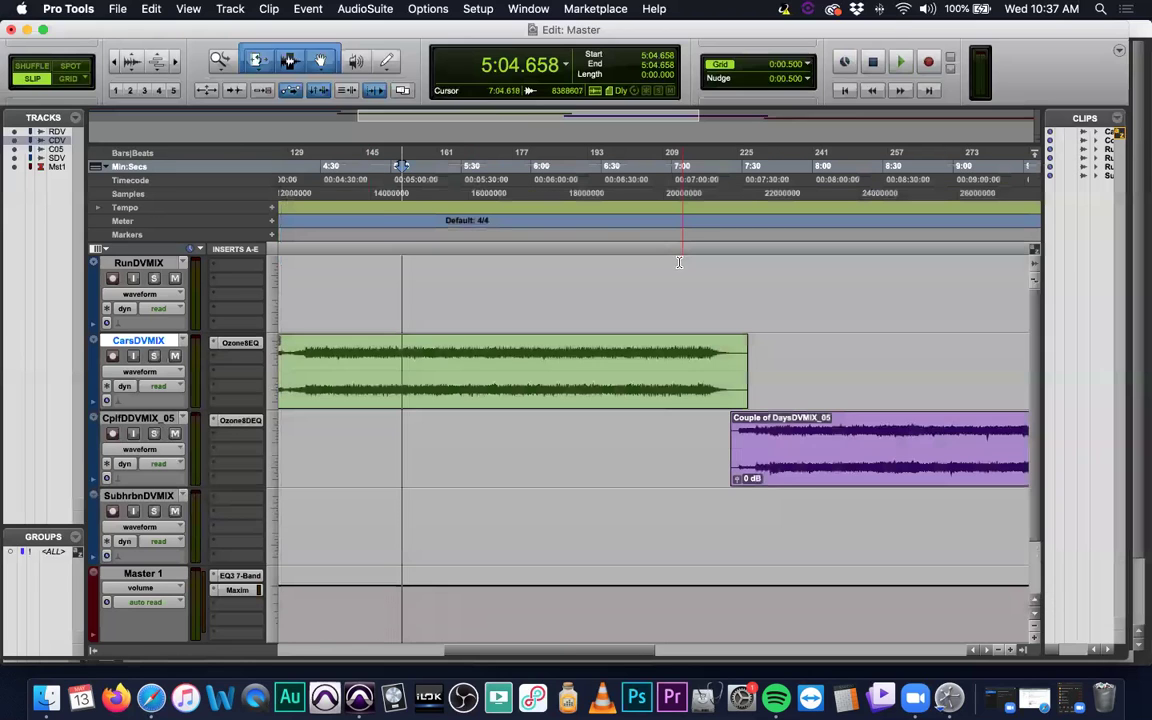
pyautogui.hscroll(3, 679, 262)
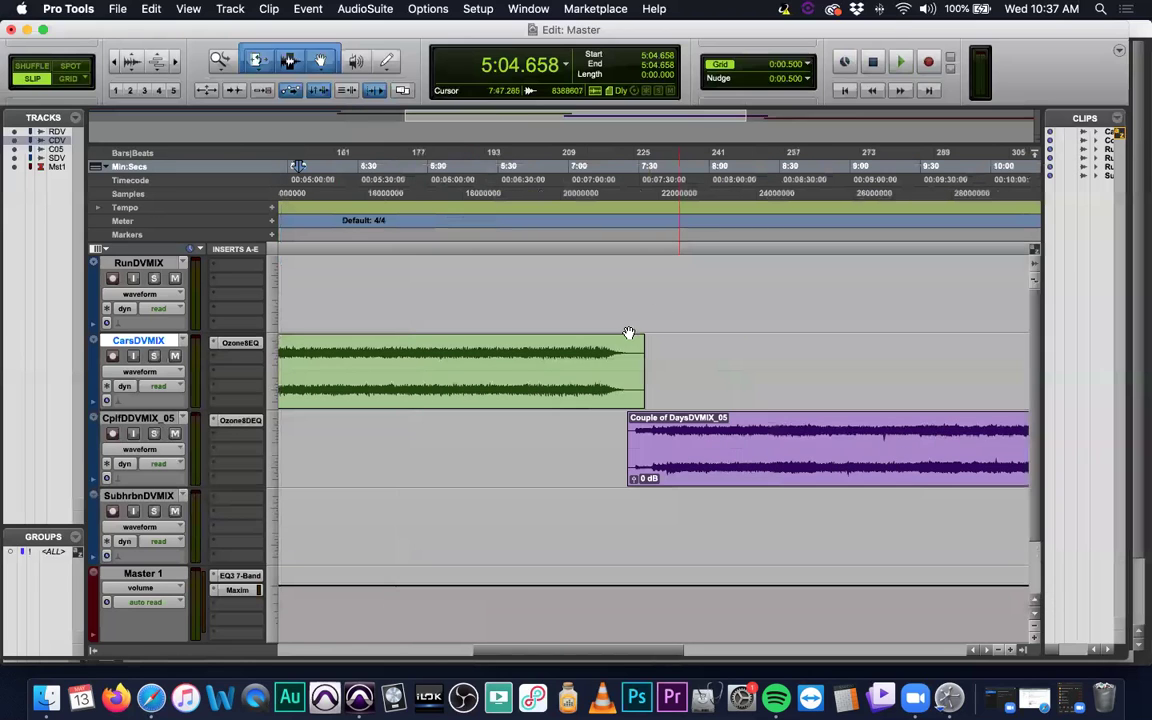
pyautogui.click(661, 249)
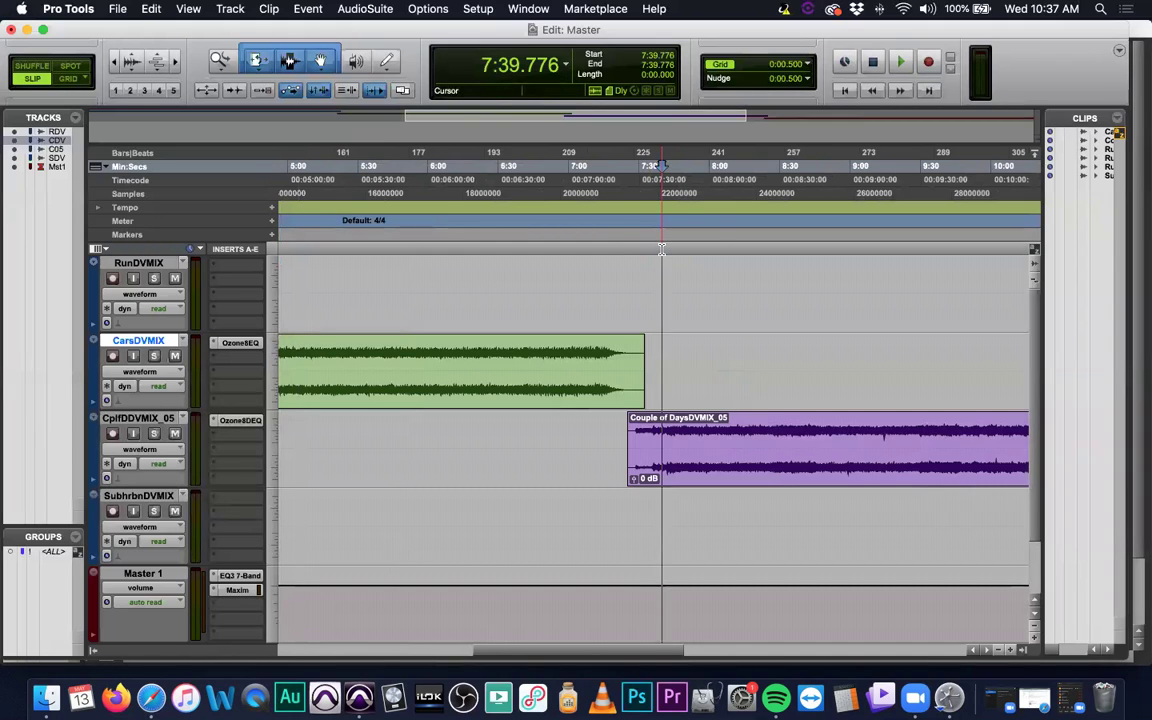
pyautogui.click(689, 249)
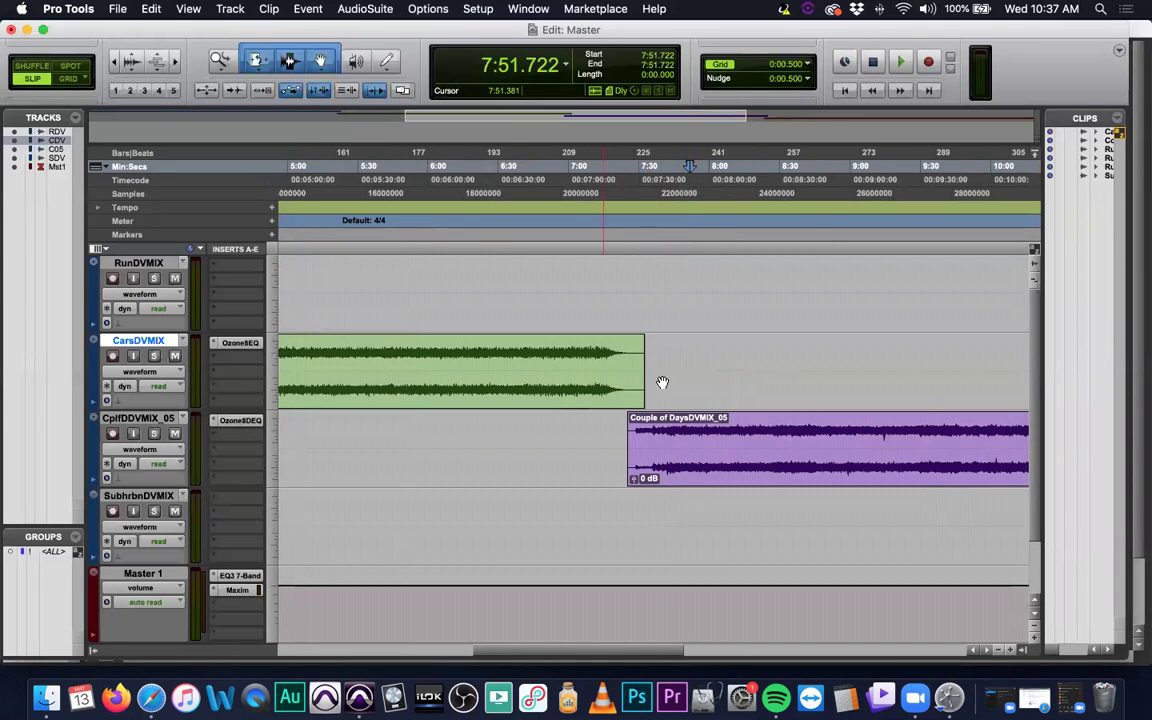
pyautogui.hscroll(-5, 814, 332)
pyautogui.hscroll(-2, 769, 436)
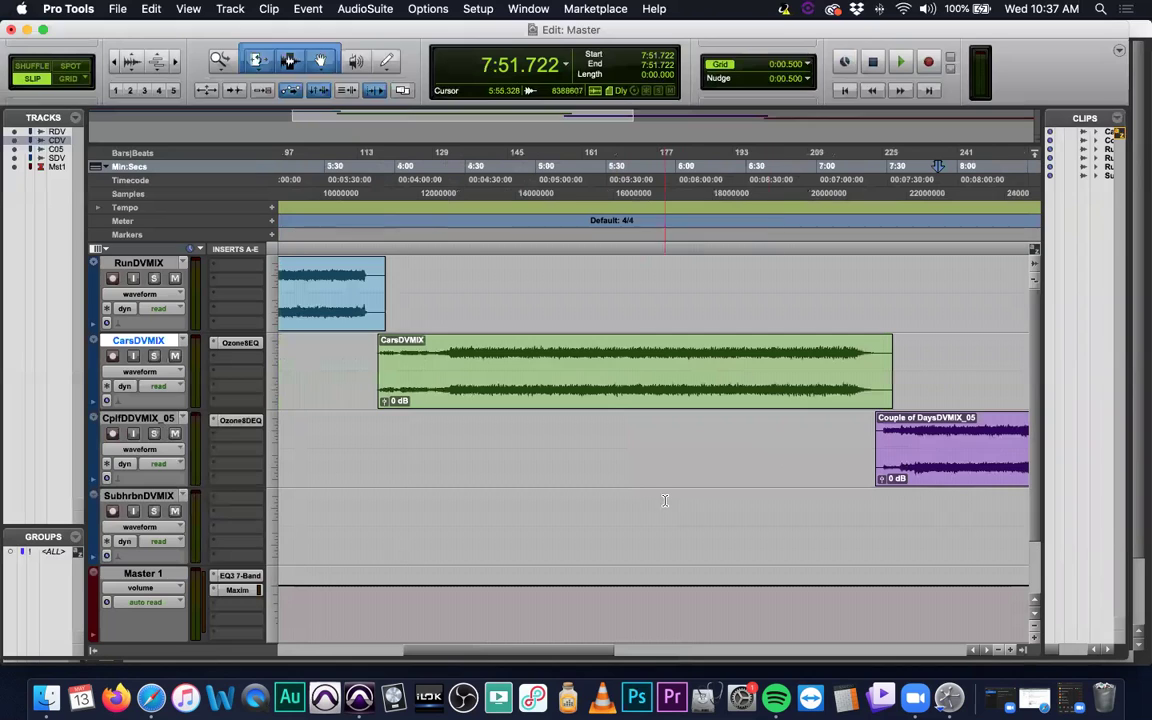
# Step: Reorder the tracks so that CplfDDVMIX_05 sits directly above CarsDVMIX
pyautogui.click(150, 418)
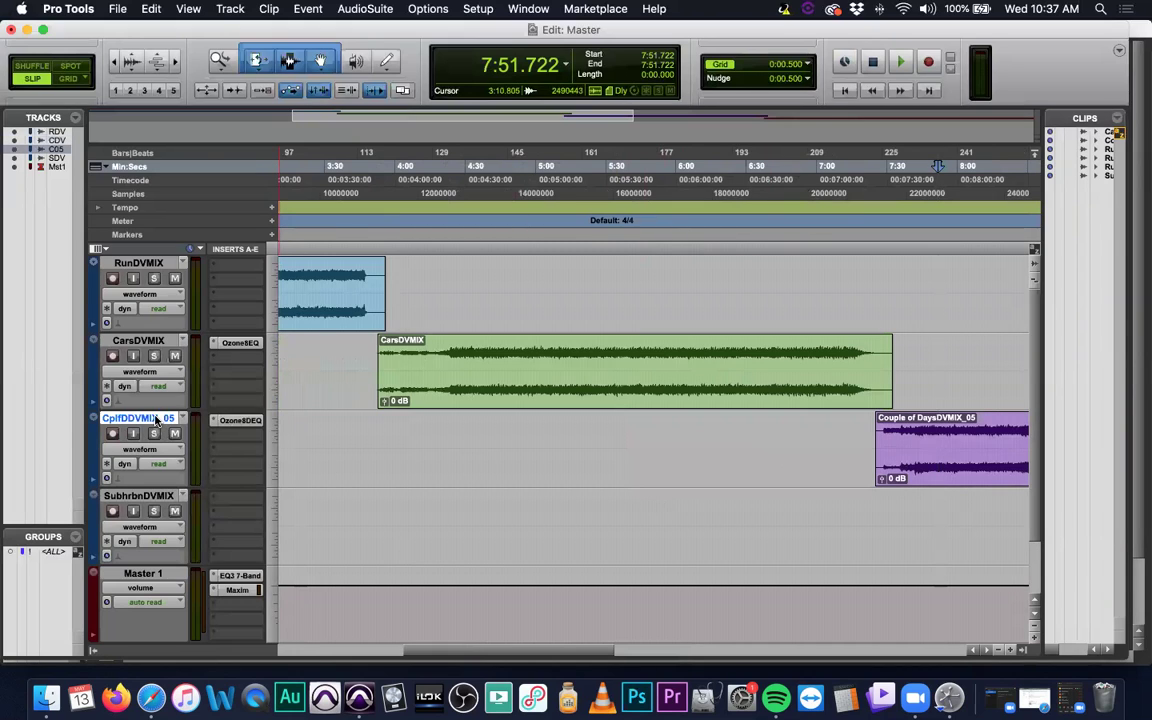
pyautogui.click(159, 341)
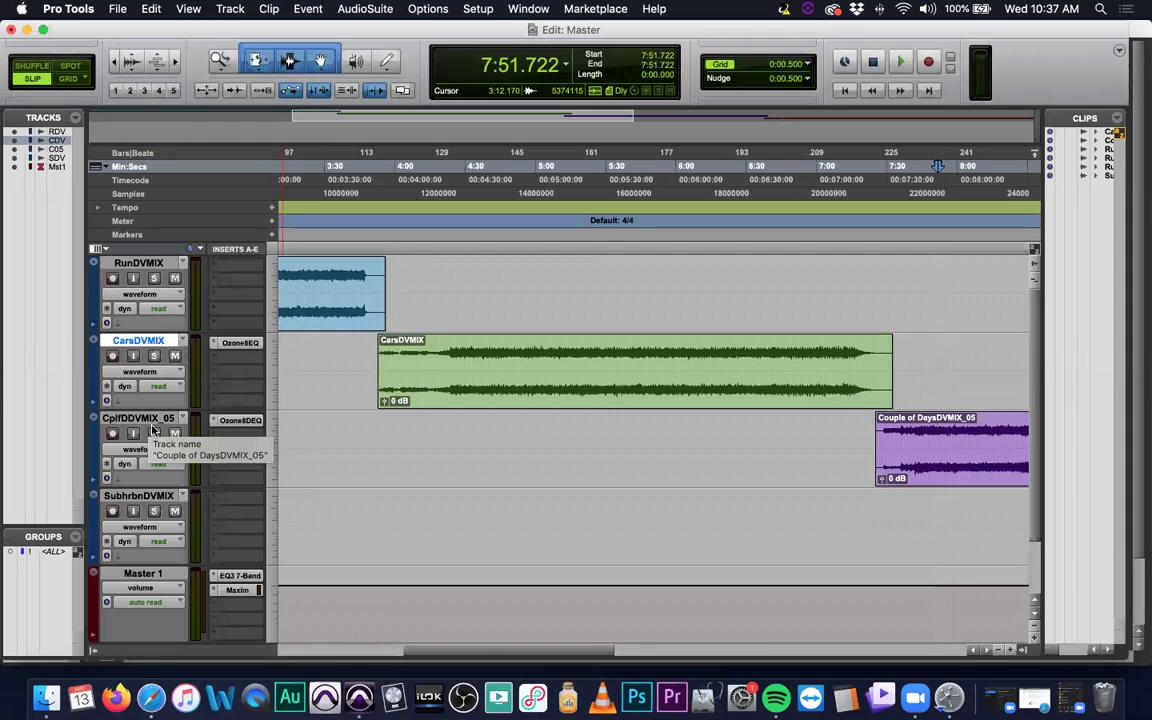
pyautogui.moveTo(147, 423); pyautogui.dragTo(152, 348)
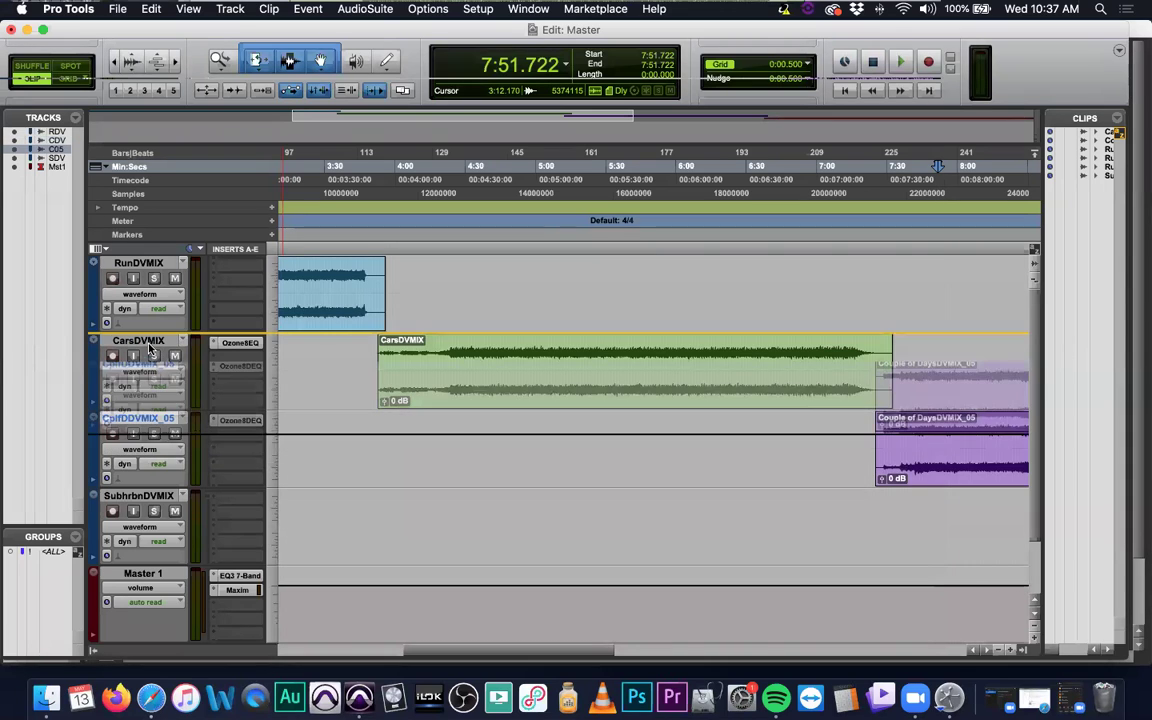
# Step: Move the Couple of DaysDVMIX_05 clip to start at 3:49.376 and the CarsDVMIX clip to start at 6:56.426
pyautogui.moveTo(548, 379); pyautogui.dragTo(560, 380)
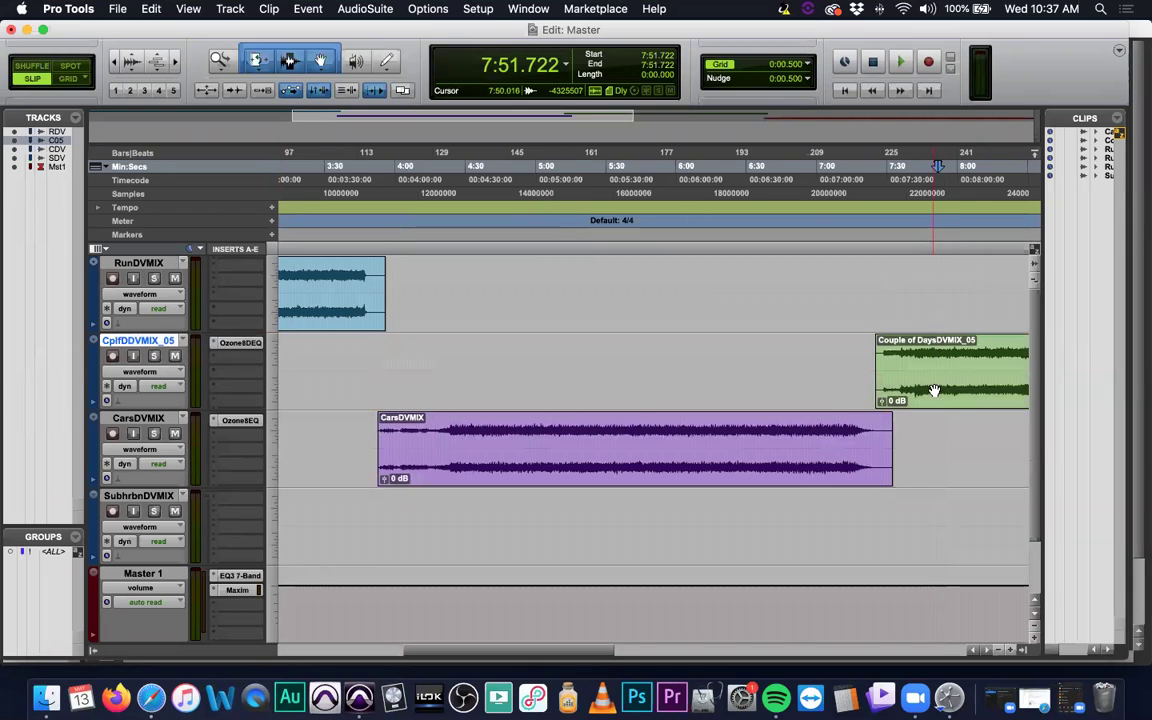
pyautogui.moveTo(267, 398); pyautogui.dragTo(514, 395)
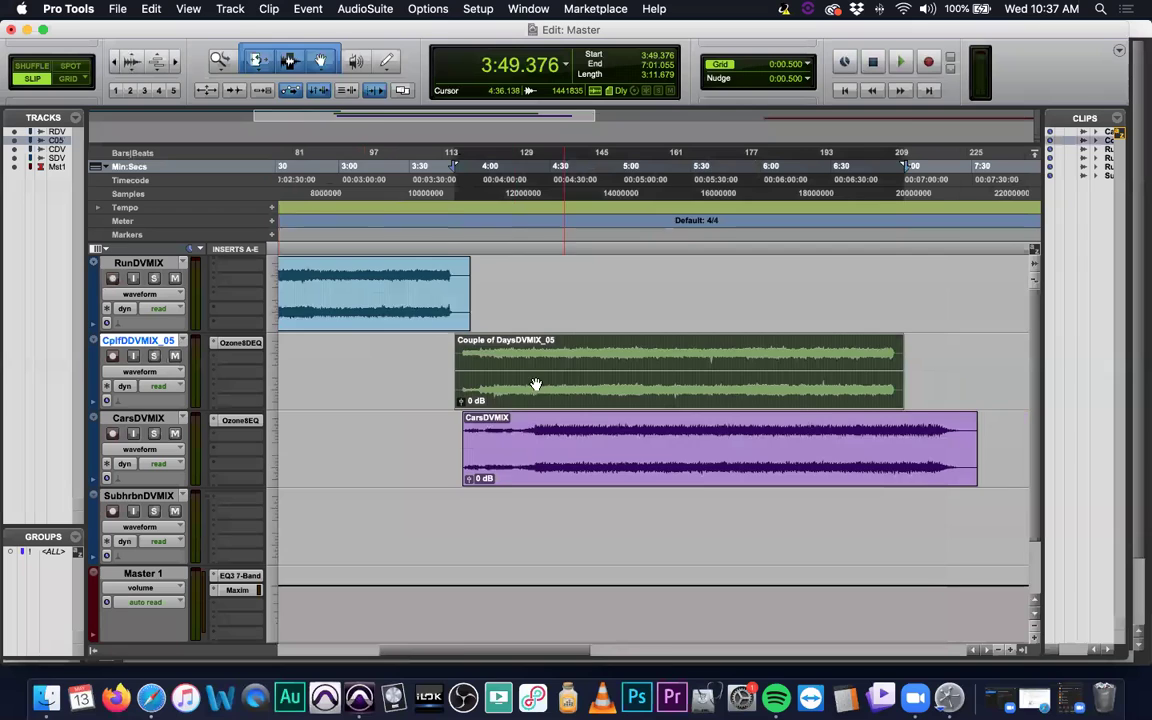
pyautogui.hscroll(5, 687, 380)
pyautogui.moveTo(393, 472); pyautogui.dragTo(824, 470)
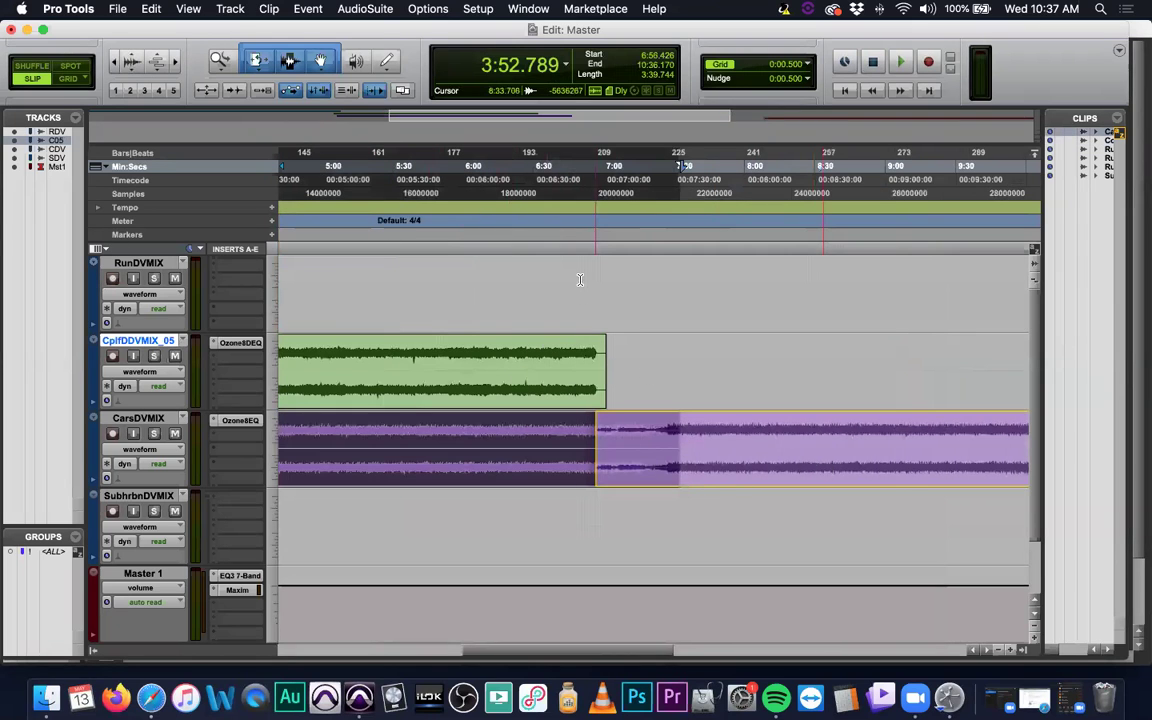
pyautogui.hscroll(-5, 578, 280)
pyautogui.click(399, 287)
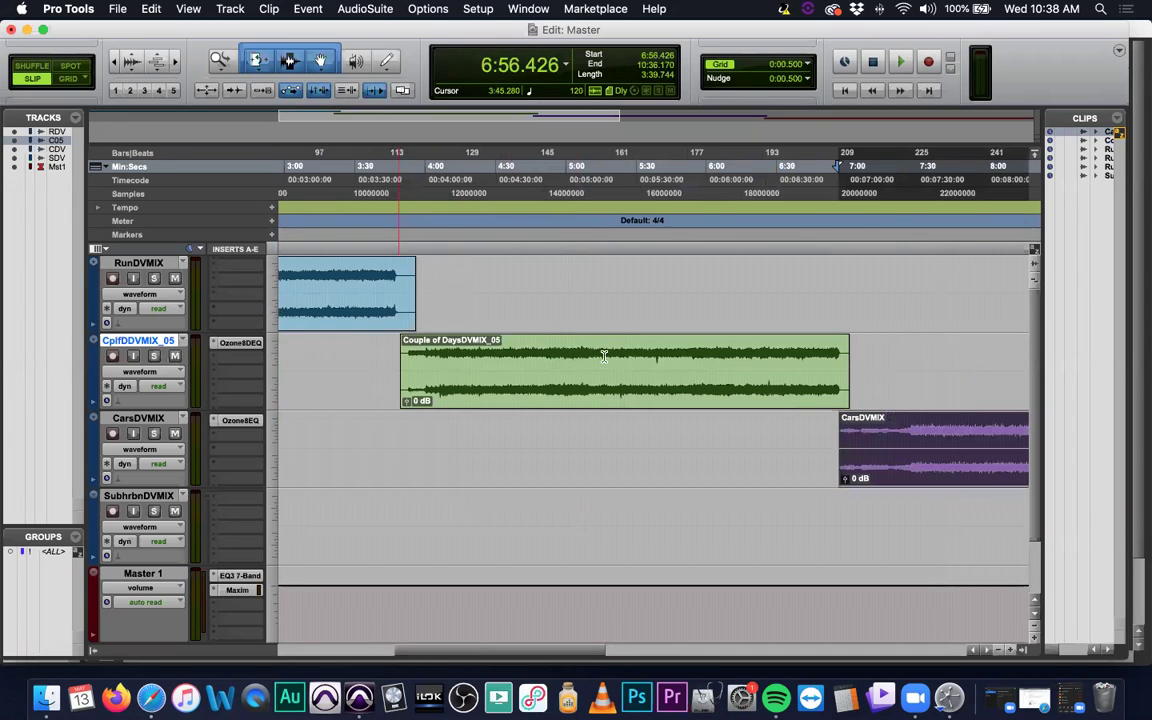
pyautogui.press('super+bracketleft')
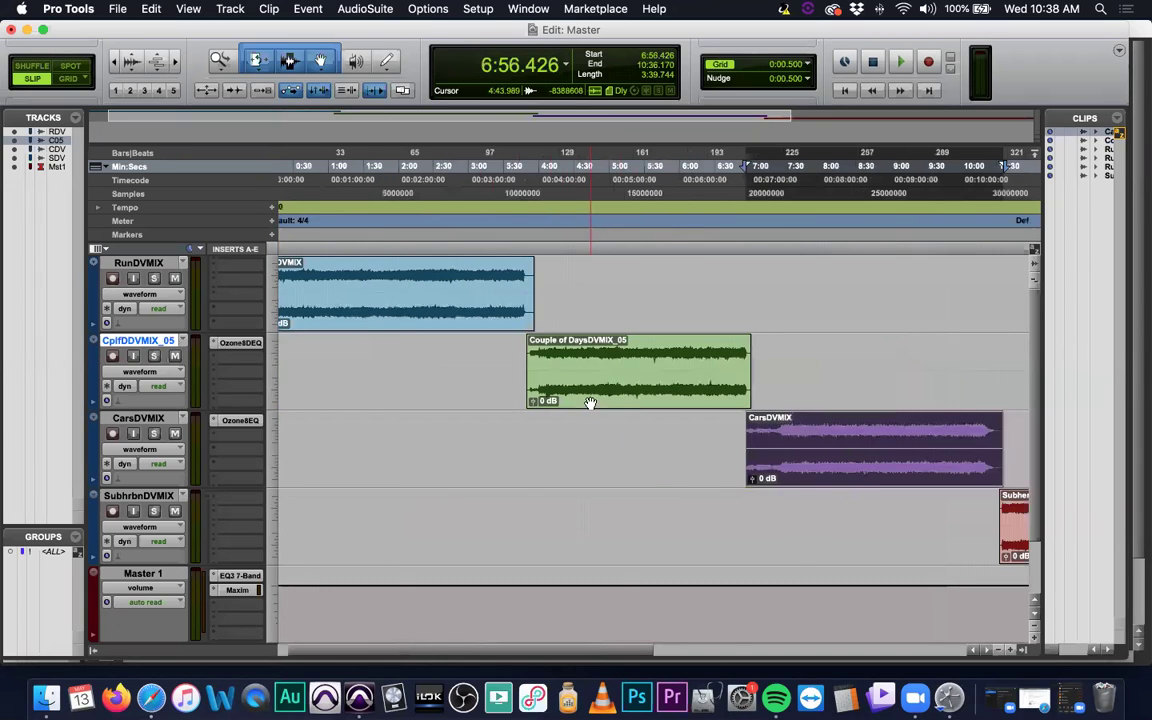
# Step: Reorder SubhrbnDVMIX above CarsDVMIX, placing the SubherbanDVMIX clip right after Couple of DaysDVMIX_05 and the CarsDVMIX clip at 11:09.013
pyautogui.press('super+bracketleft')
pyautogui.moveTo(750, 478); pyautogui.dragTo(928, 470)
pyautogui.moveTo(140, 507); pyautogui.dragTo(135, 420)
pyautogui.moveTo(745, 473); pyautogui.dragTo(611, 476)
pyautogui.moveTo(912, 553); pyautogui.dragTo(716, 557)
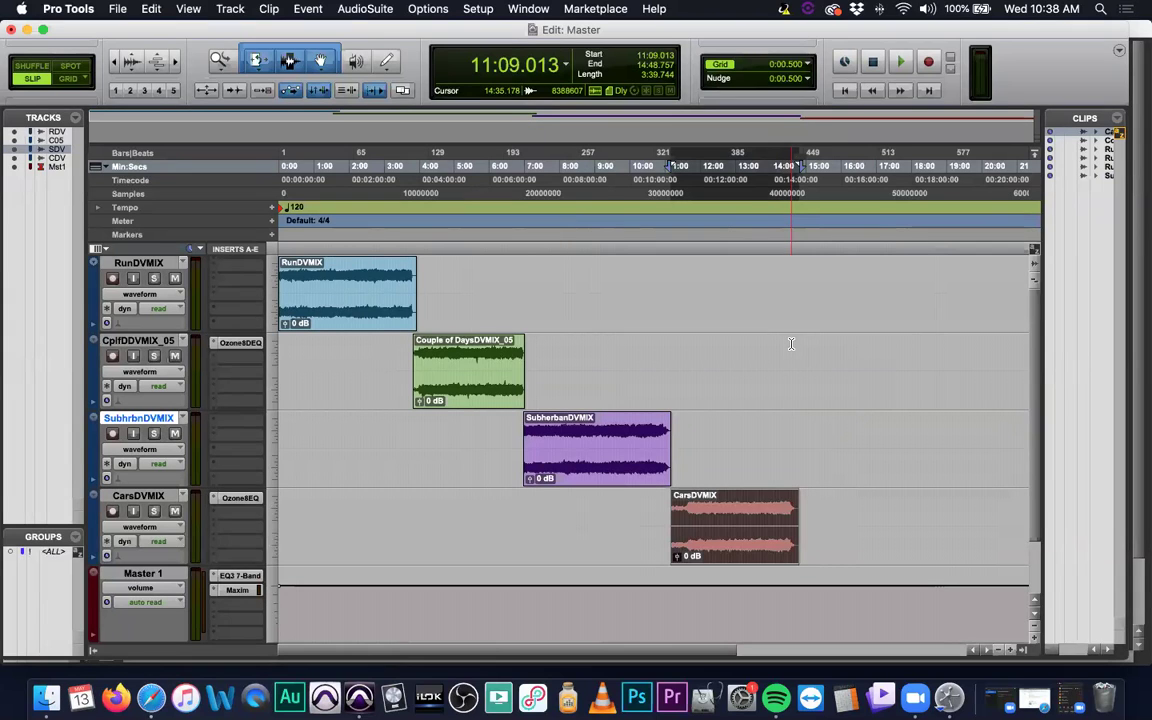
# Step: Compare short passages of RunDVMIX from 2:35.648, Couple of DaysDVMIX_05 from about 4:55, and SubherbanDVMIX from 7:45.578 and 8:29.269
pyautogui.click(377, 240)
pyautogui.click(370, 220)
pyautogui.press('space')
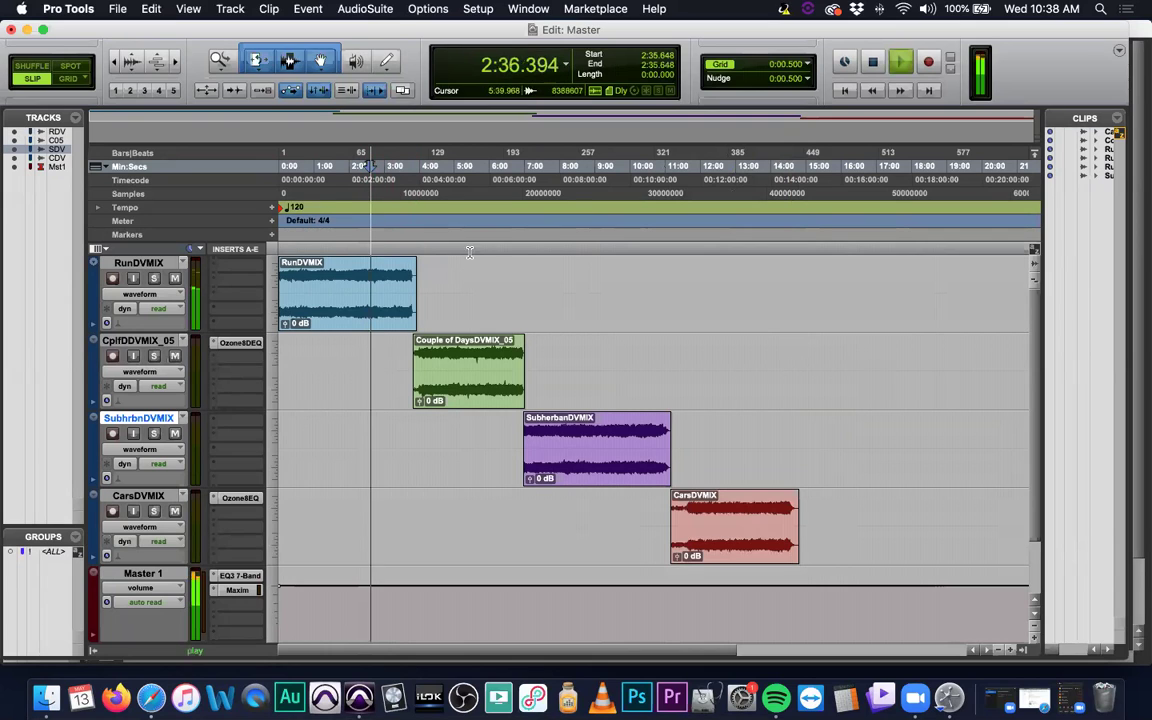
pyautogui.click(450, 246)
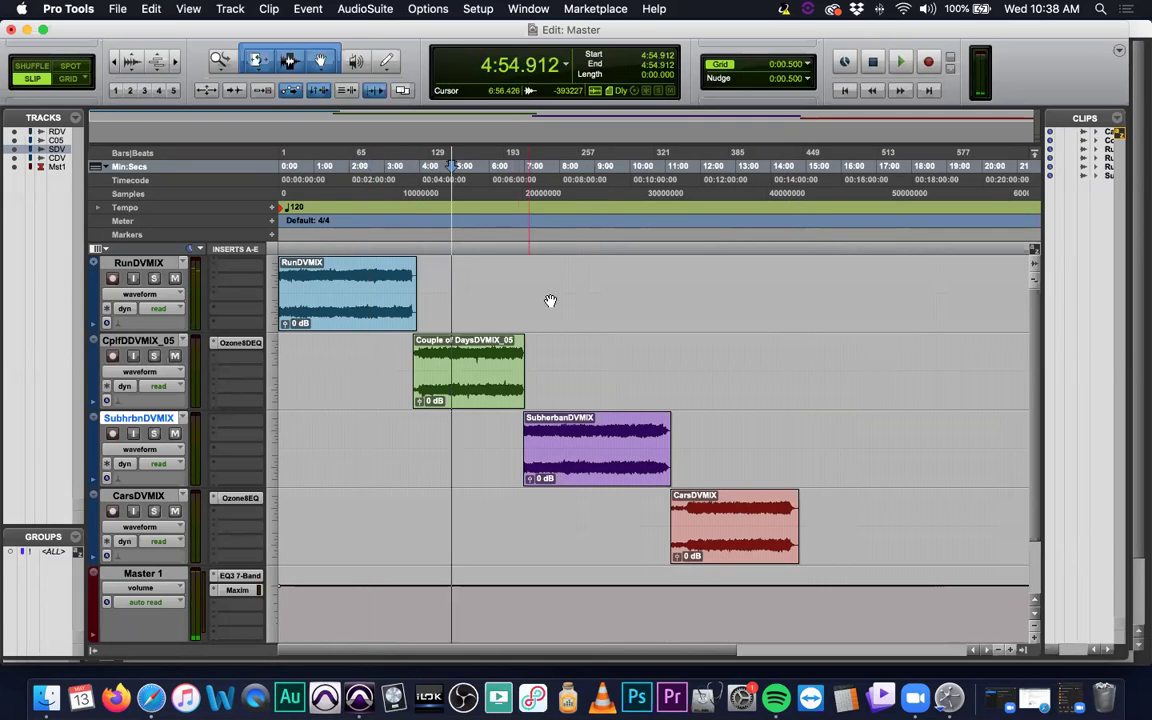
pyautogui.press('space')
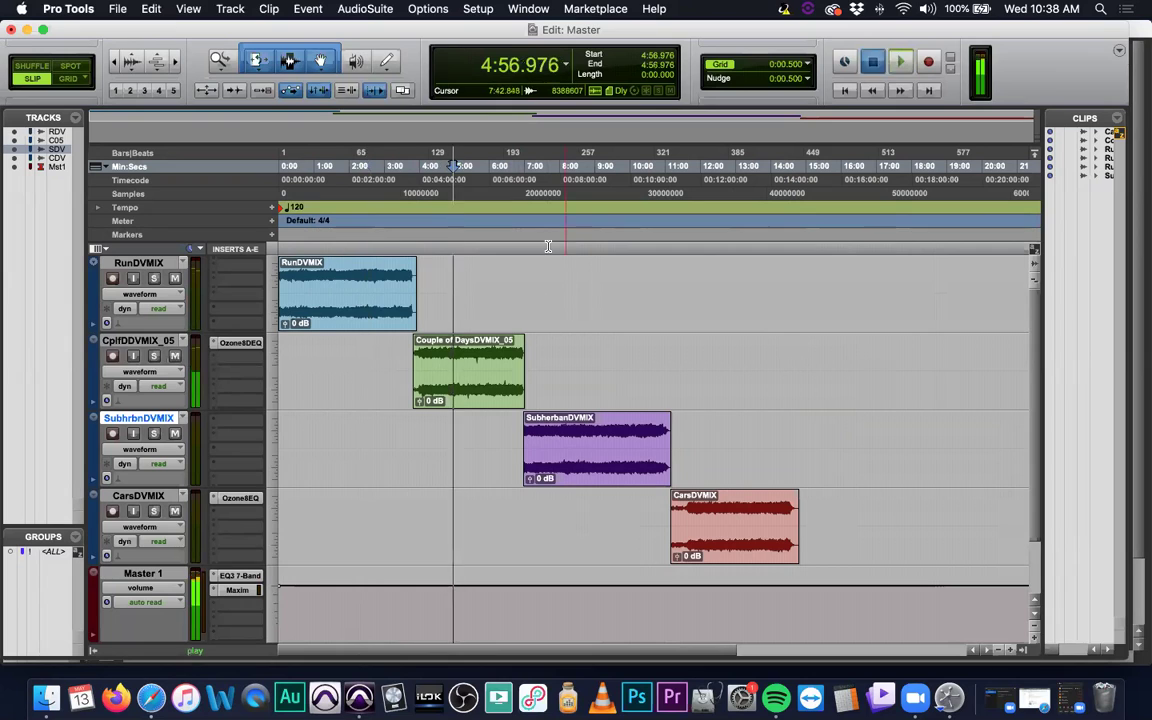
pyautogui.click(549, 247)
pyautogui.press('space')
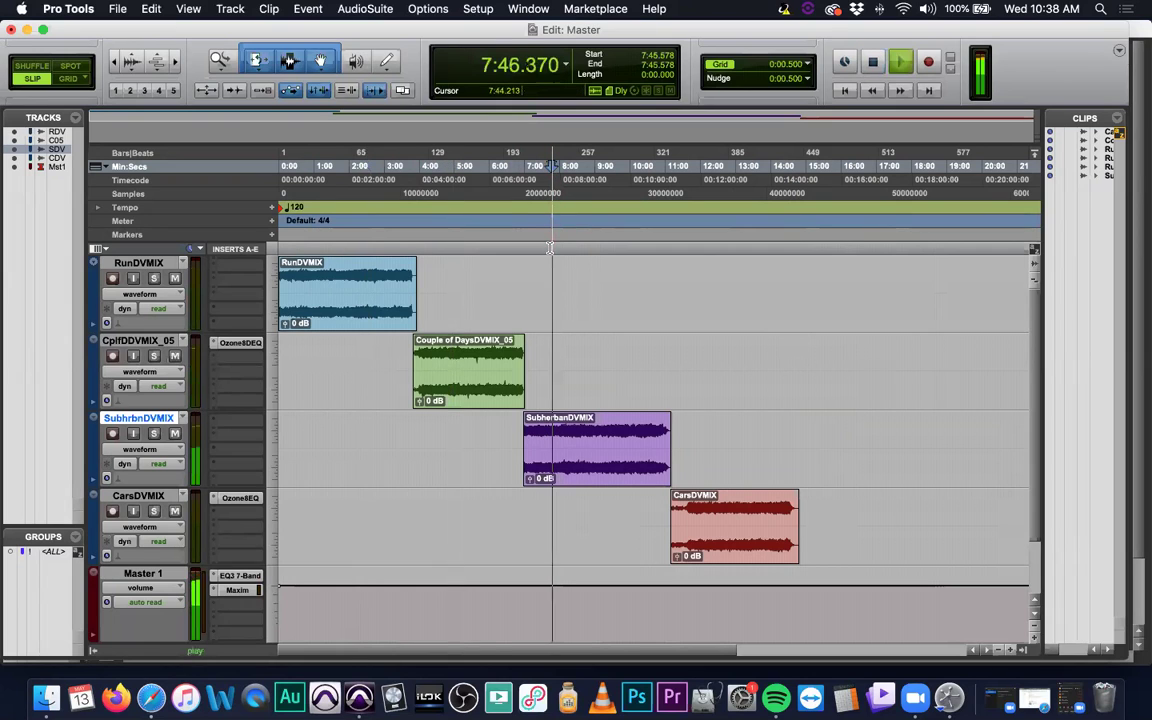
pyautogui.click(576, 247)
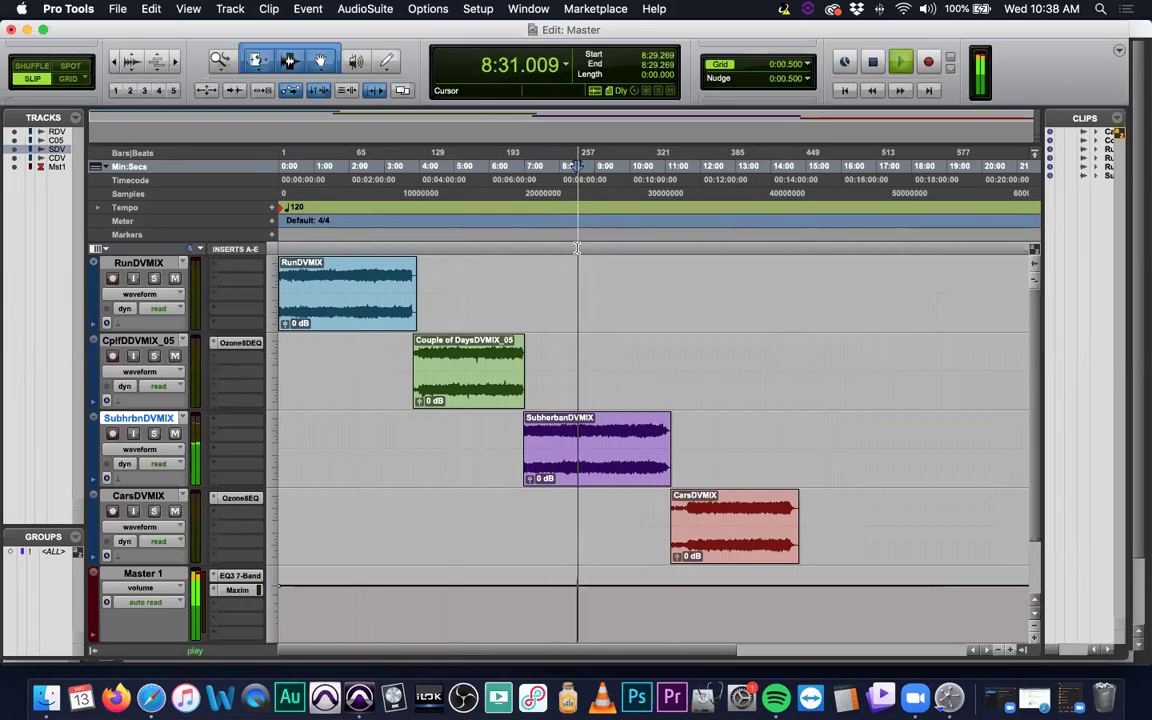
pyautogui.press('space')
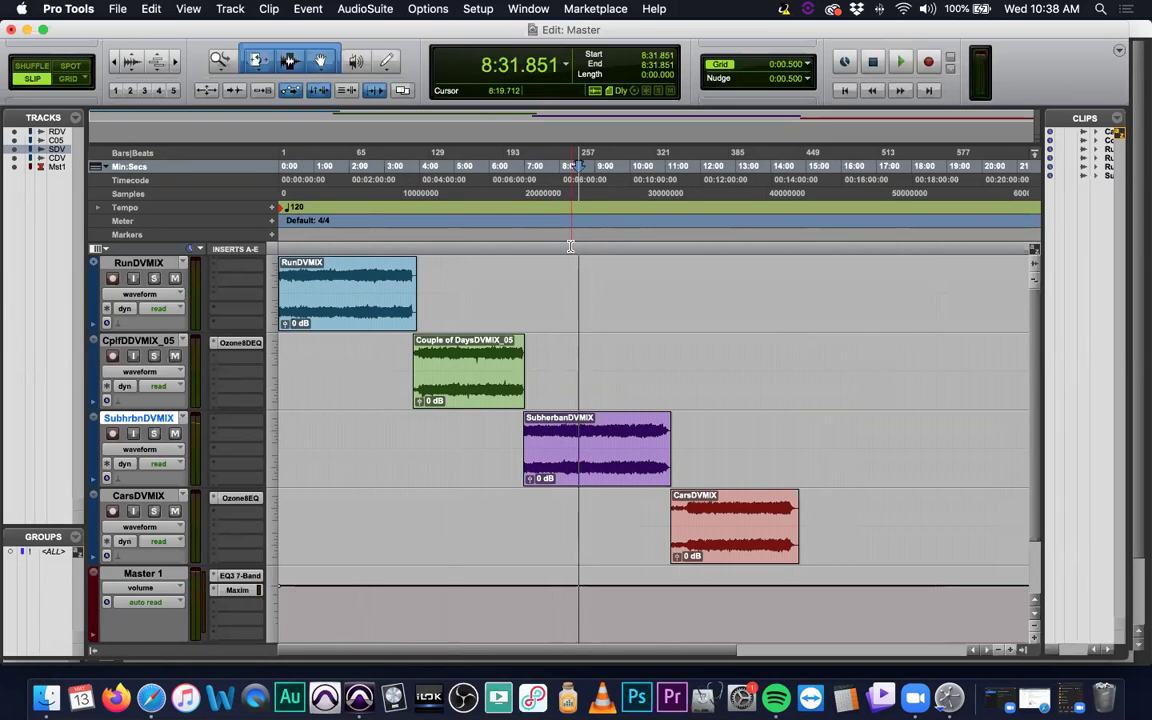
# Step: Play RunDVMIX, Couple of DaysDVMIX_05 and SubherbanDVMIX again in succession, auditioning SubherbanDVMIX from 8:33.365
pyautogui.click(362, 243)
pyautogui.press('space')
pyautogui.click(468, 246)
pyautogui.click(578, 244)
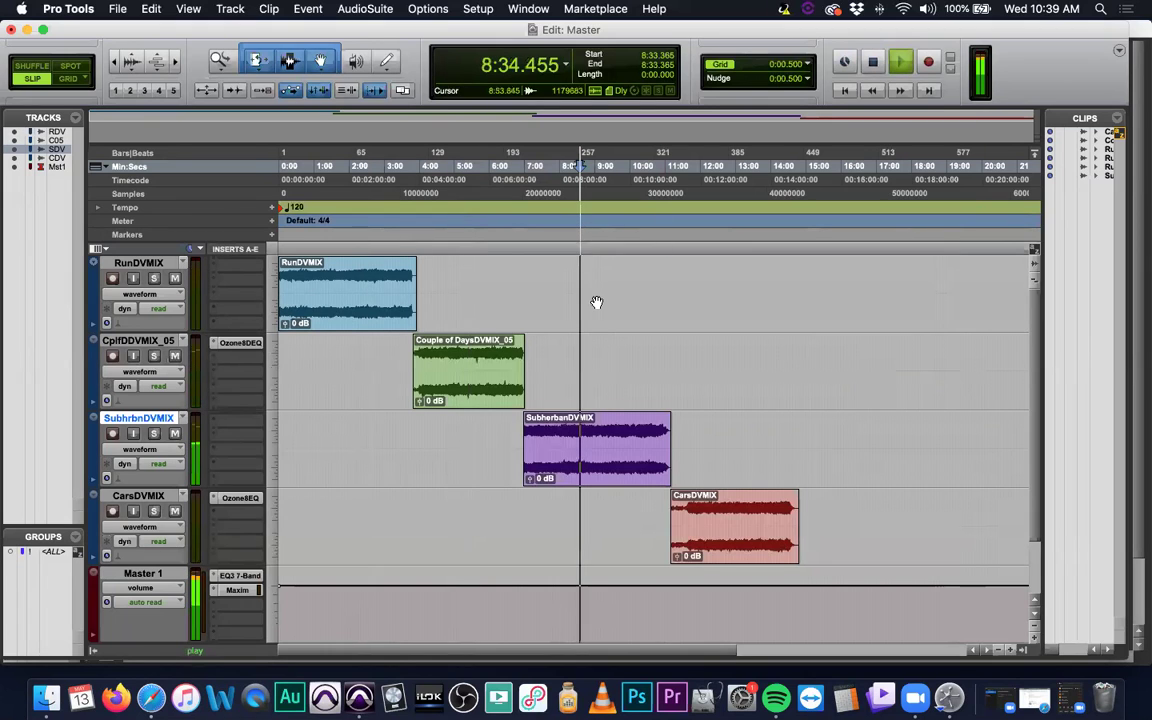
pyautogui.press('space')
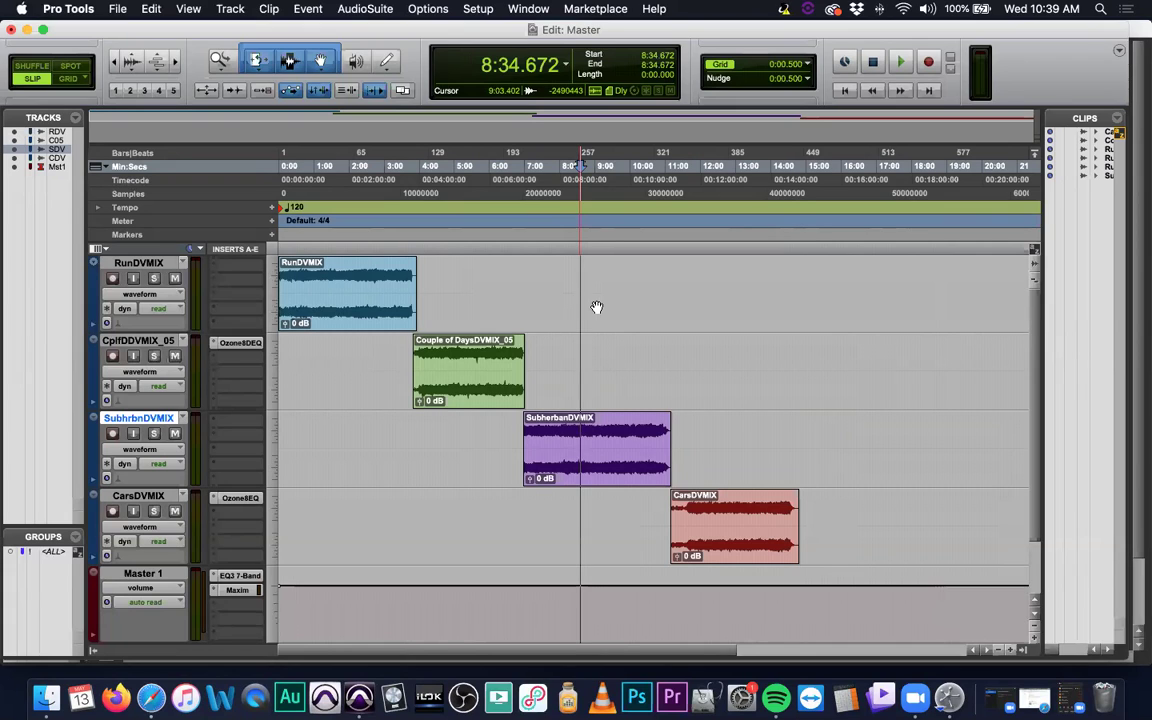
# Step: Briefly play CarsDVMIX from 12:43.221 to compare it with the other songs
pyautogui.click(726, 248)
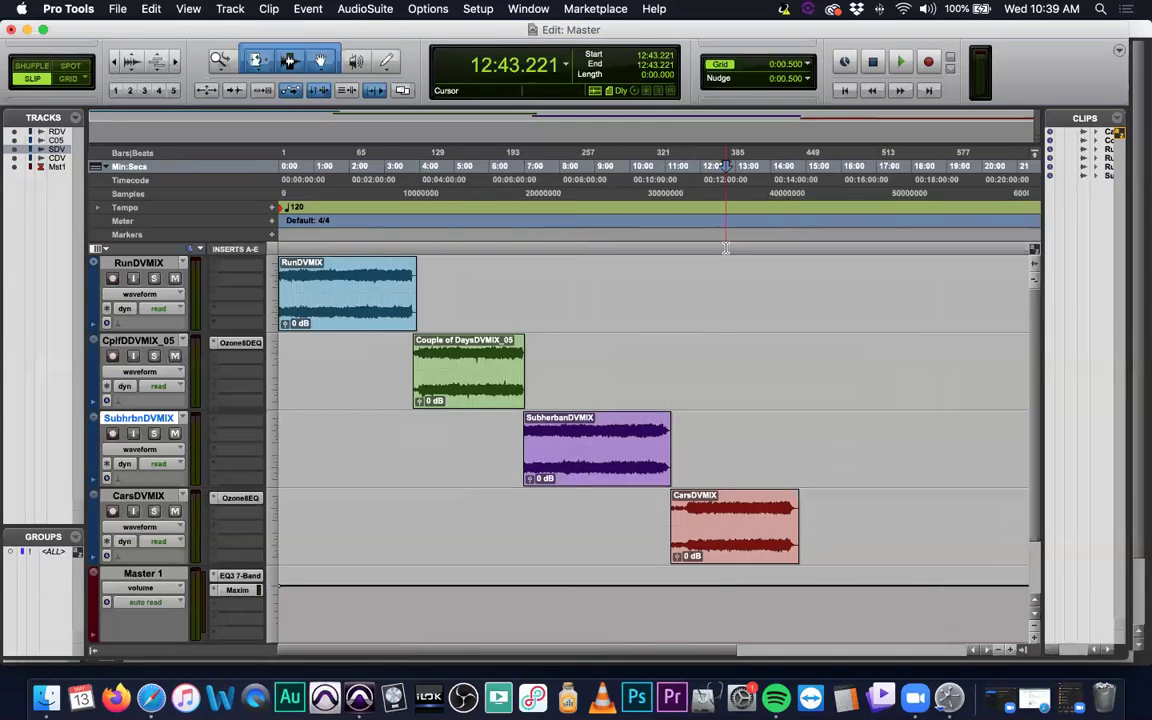
pyautogui.press('space')
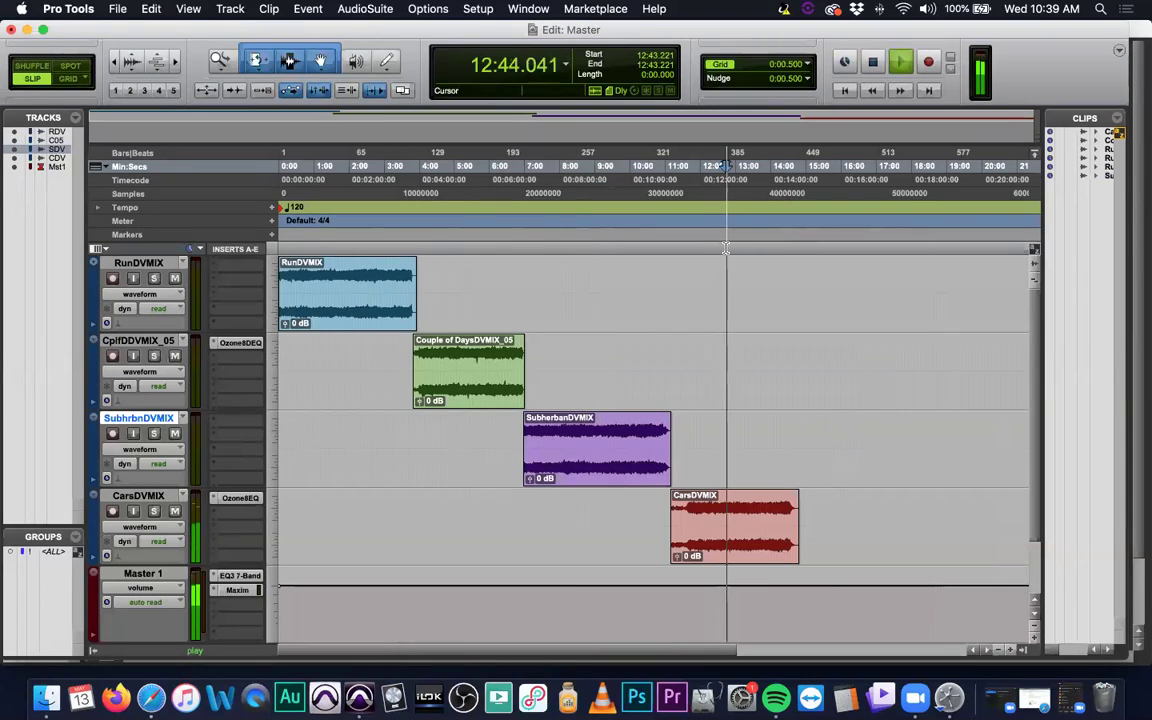
pyautogui.press('space')
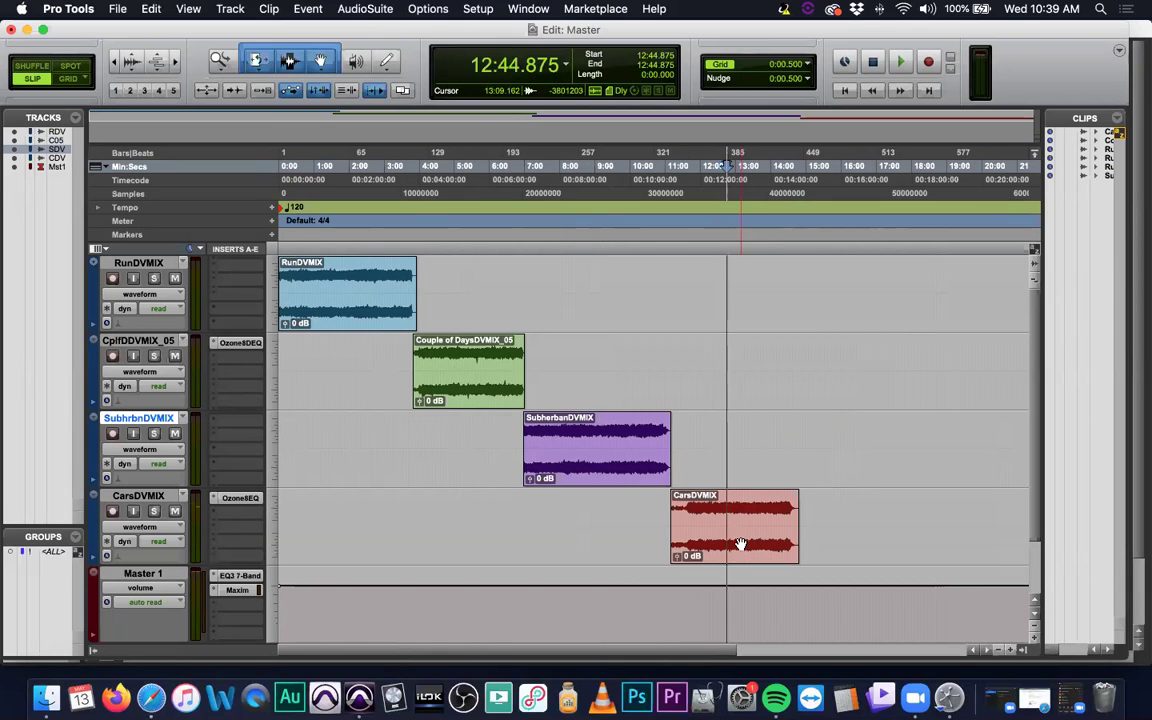
pyautogui.hscroll(5, 742, 545)
pyautogui.hscroll(-5, 764, 548)
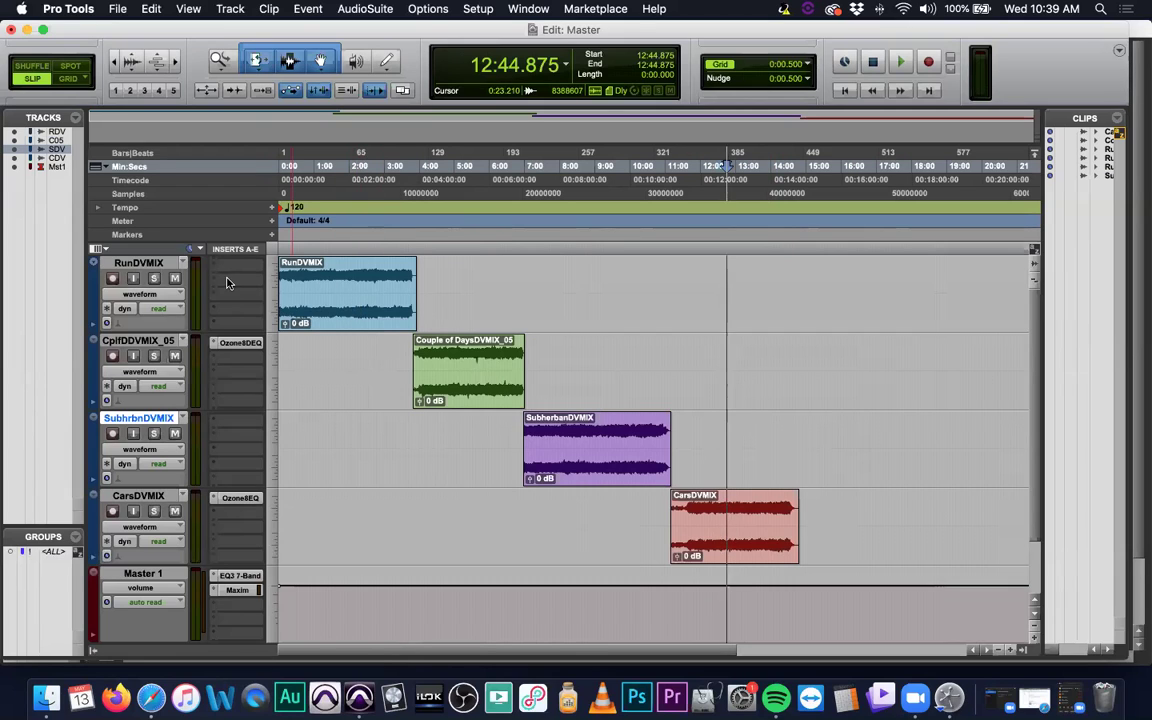
# Step: Compare RunDVMIX from 2:41.109 with Couple of DaysDVMIX_05 from 4:46.720
pyautogui.click(374, 264)
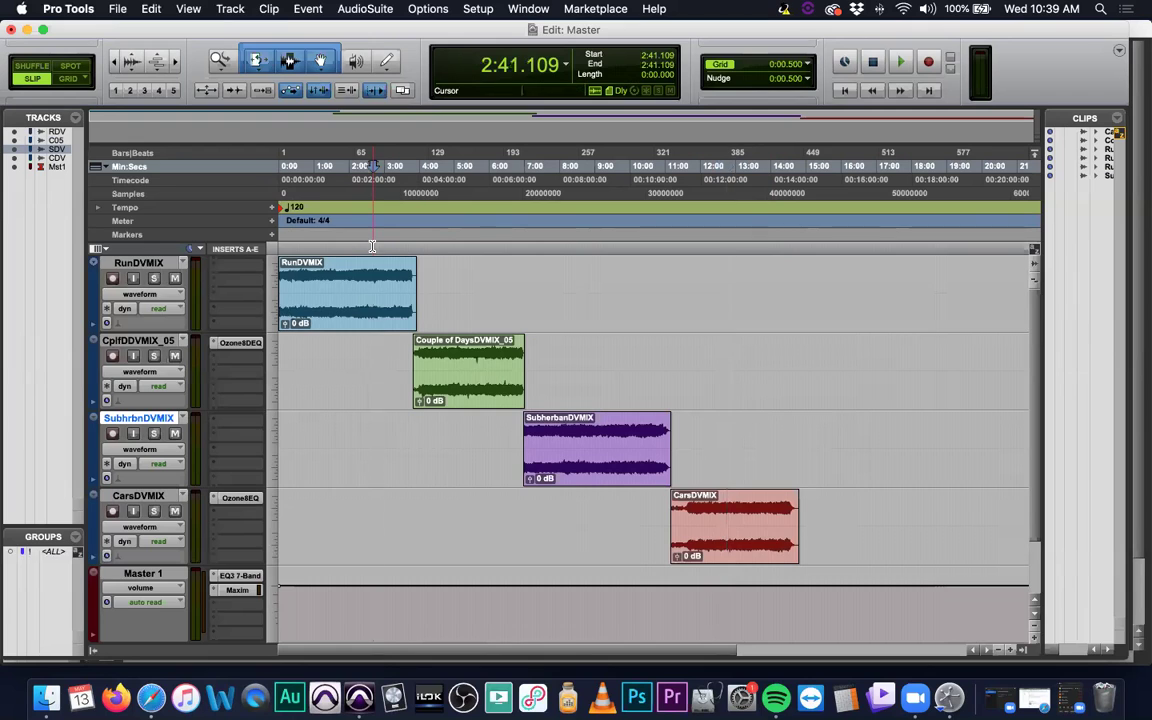
pyautogui.press('space')
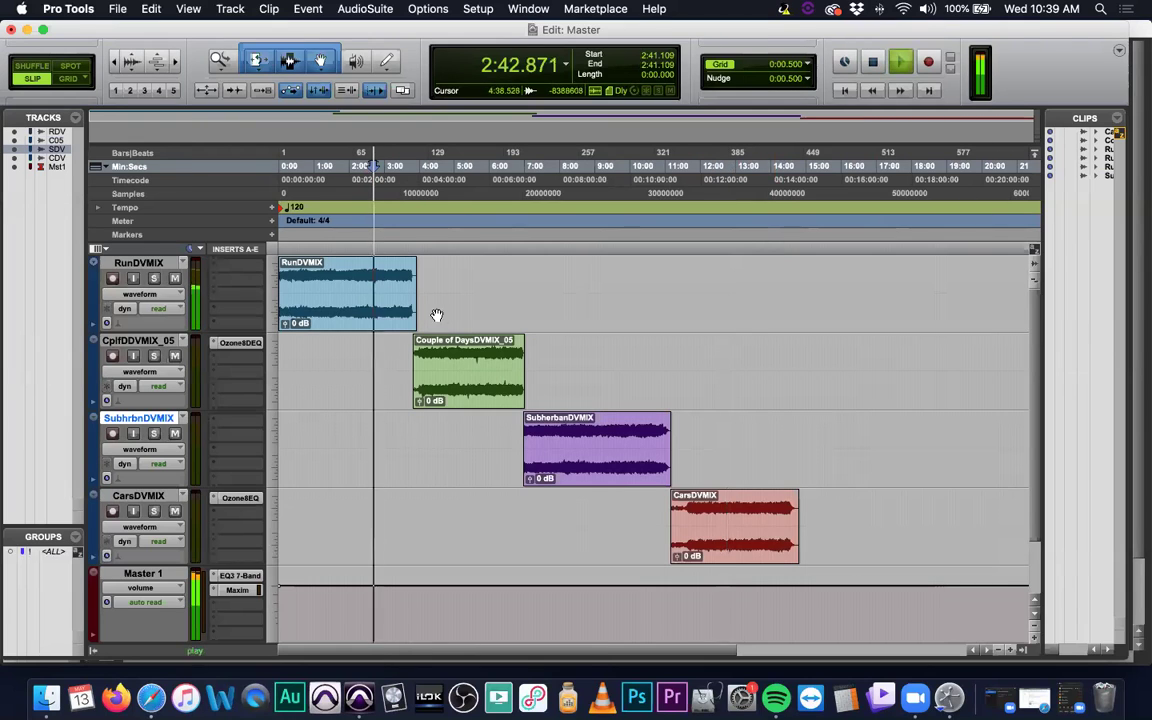
pyautogui.press('space')
pyautogui.click(448, 258)
pyautogui.press('space')
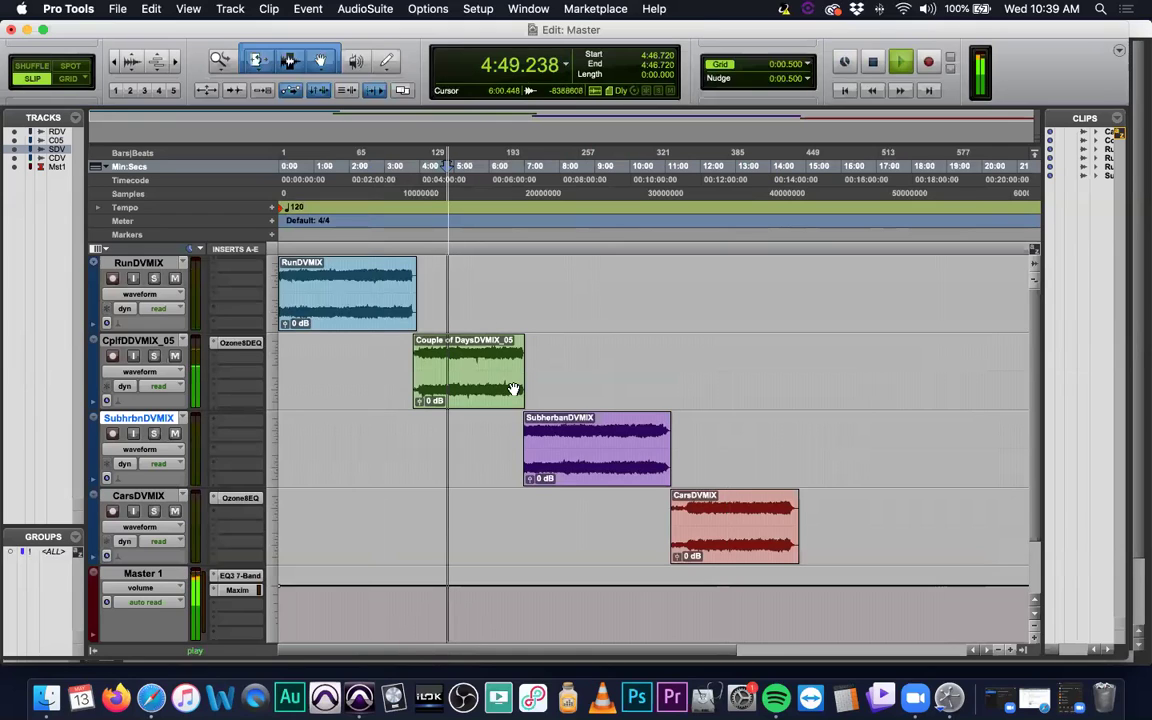
pyautogui.press('space')
# Step: Insert the Ozone 8 Dynamic EQ on the SubhrbnDVMIX track and audition the song from 7:23.733
pyautogui.click(540, 495)
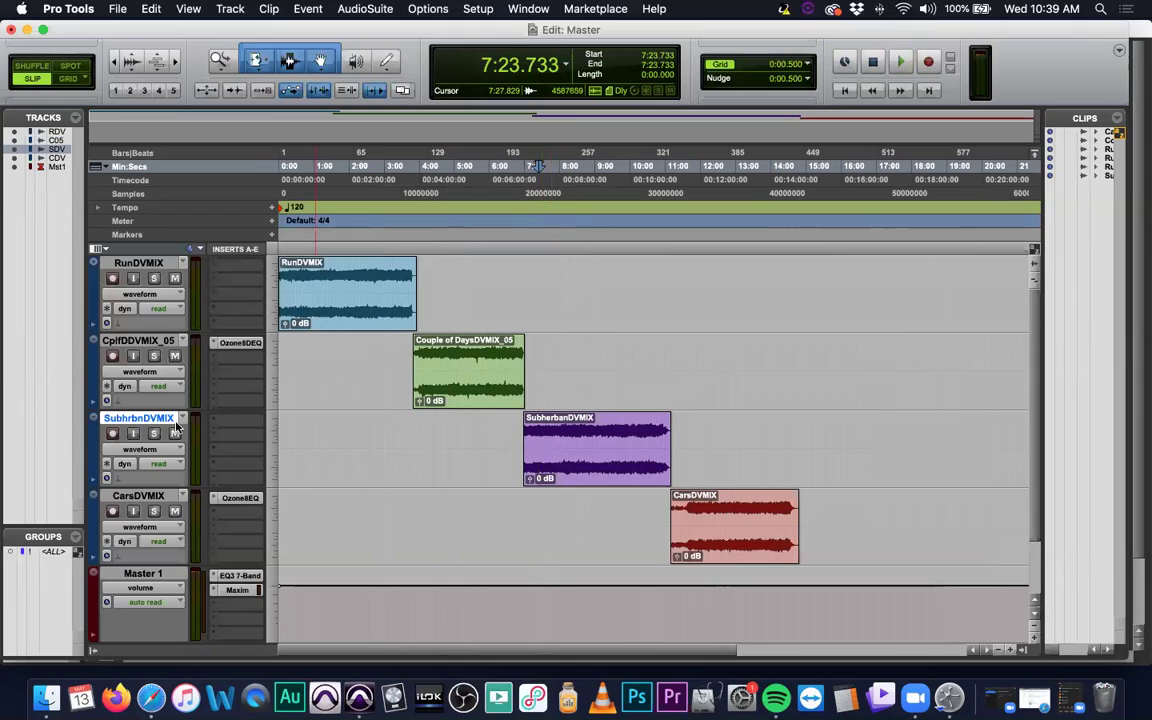
pyautogui.click(225, 425)
pyautogui.moveTo(330, 453)
pyautogui.moveTo(398, 460)
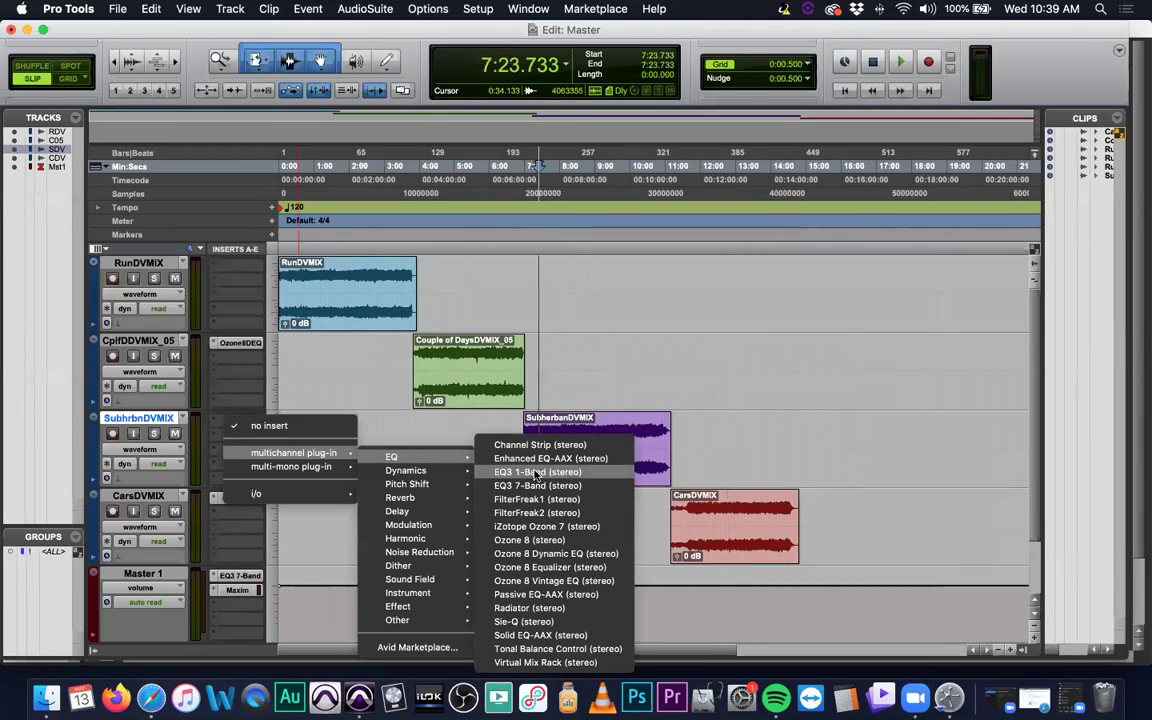
pyautogui.click(548, 566)
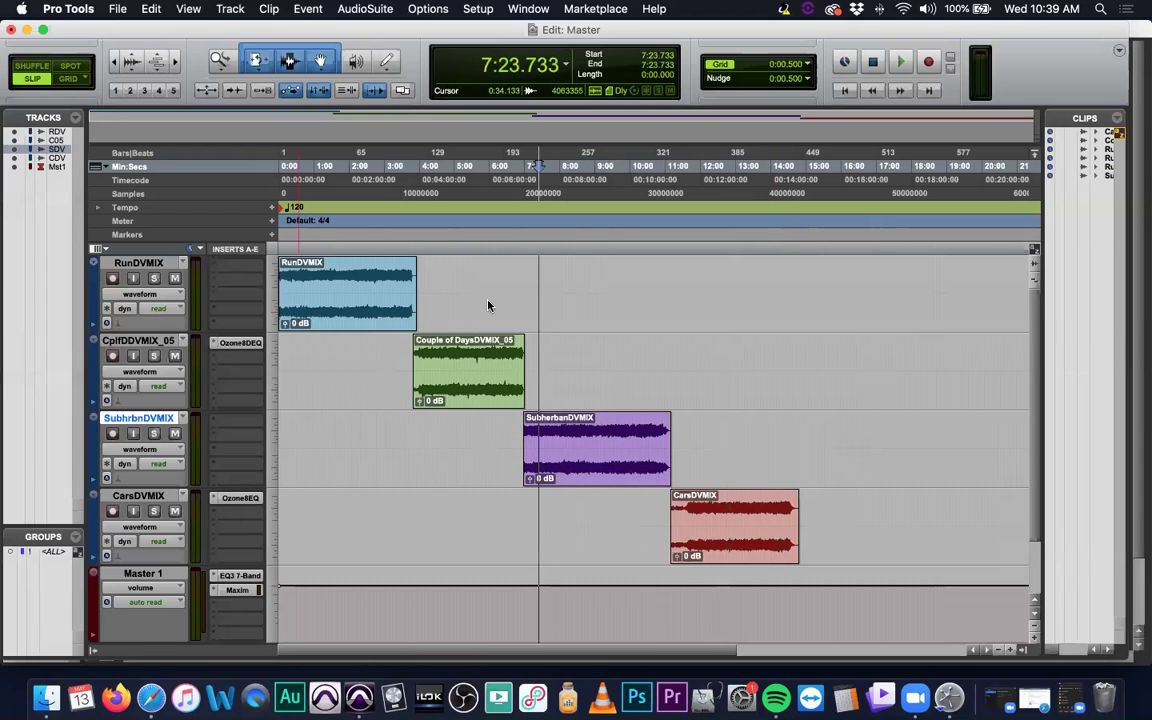
pyautogui.press('space')
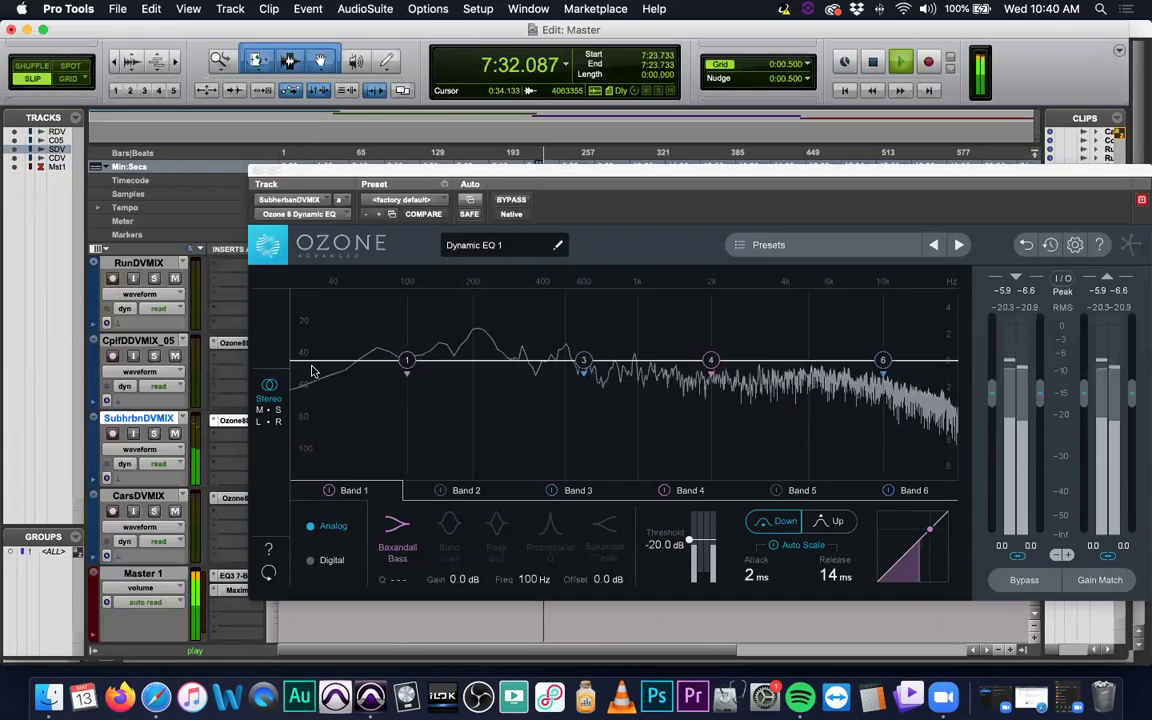
pyautogui.press('space')
# Step: Try a low cut with Band 1, reset it, and examine the SubherbanDVMIX spectrum while playing from 7:33.746 and 8:12.885
pyautogui.moveTo(407, 362); pyautogui.dragTo(353, 385)
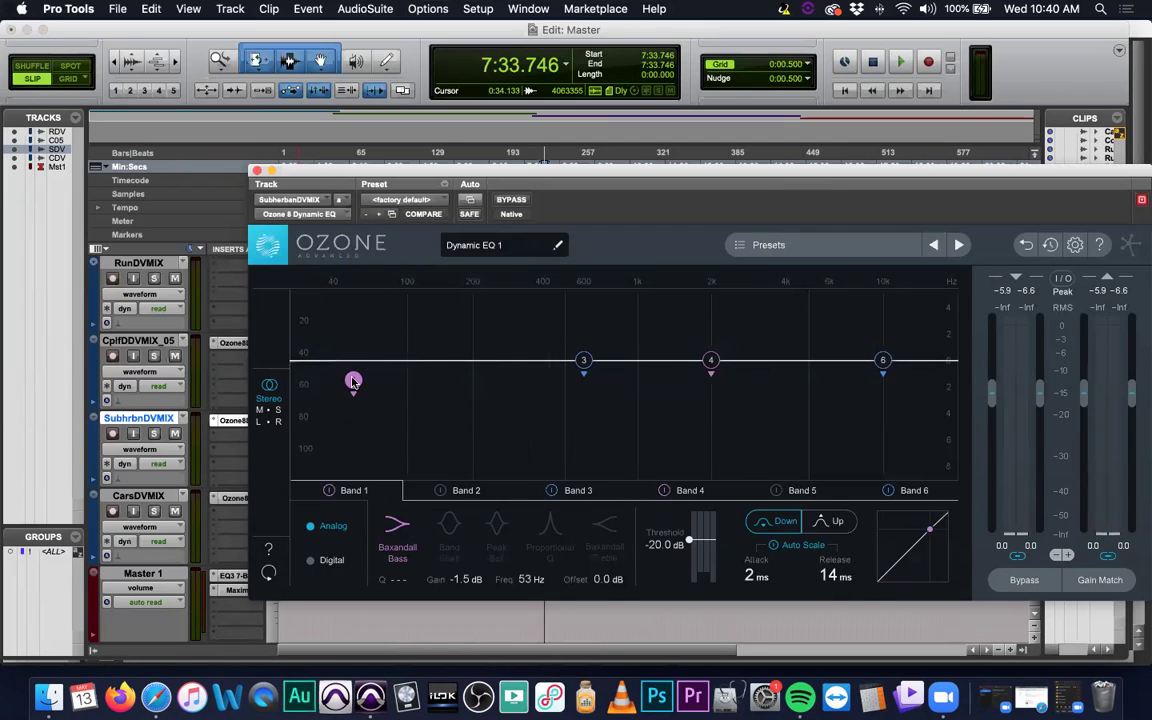
pyautogui.doubleClick(352, 384)
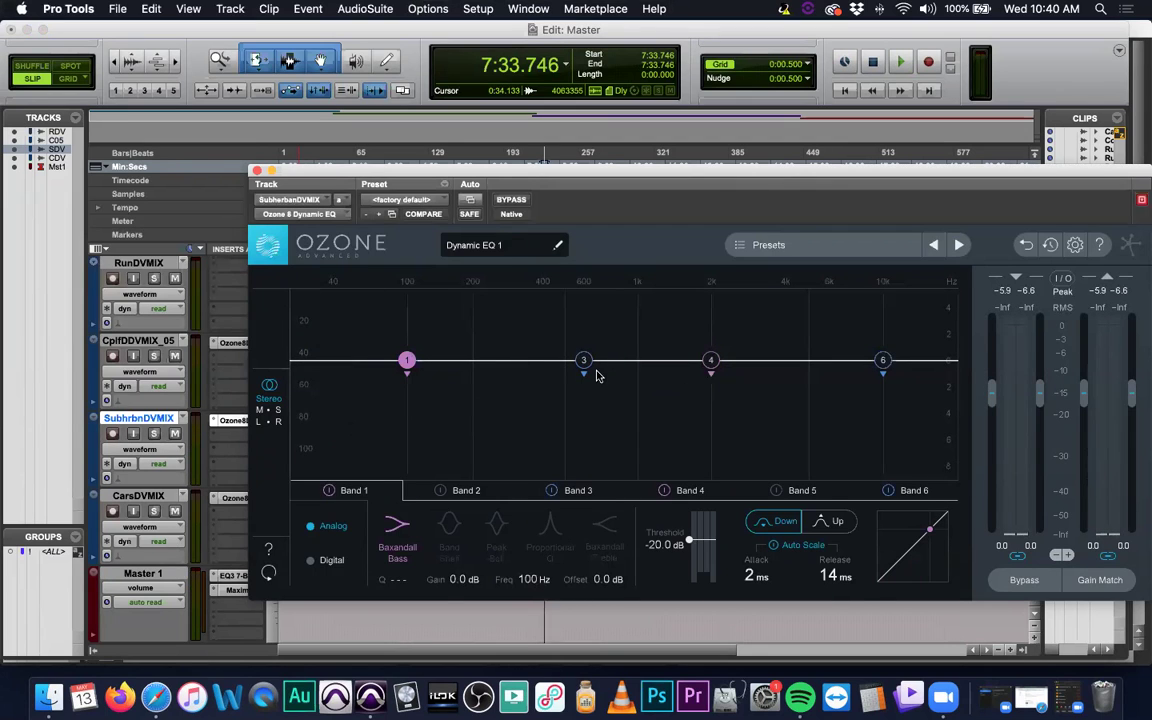
pyautogui.press('space')
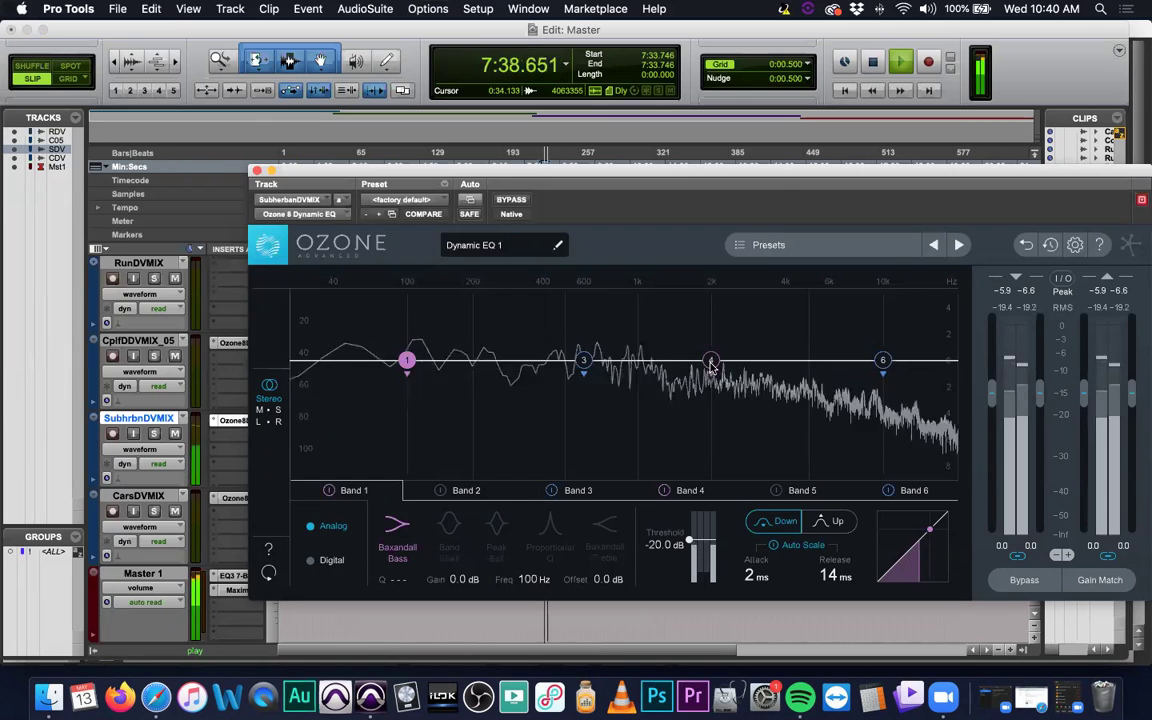
pyautogui.moveTo(640, 172); pyautogui.dragTo(580, 444)
pyautogui.click(576, 300)
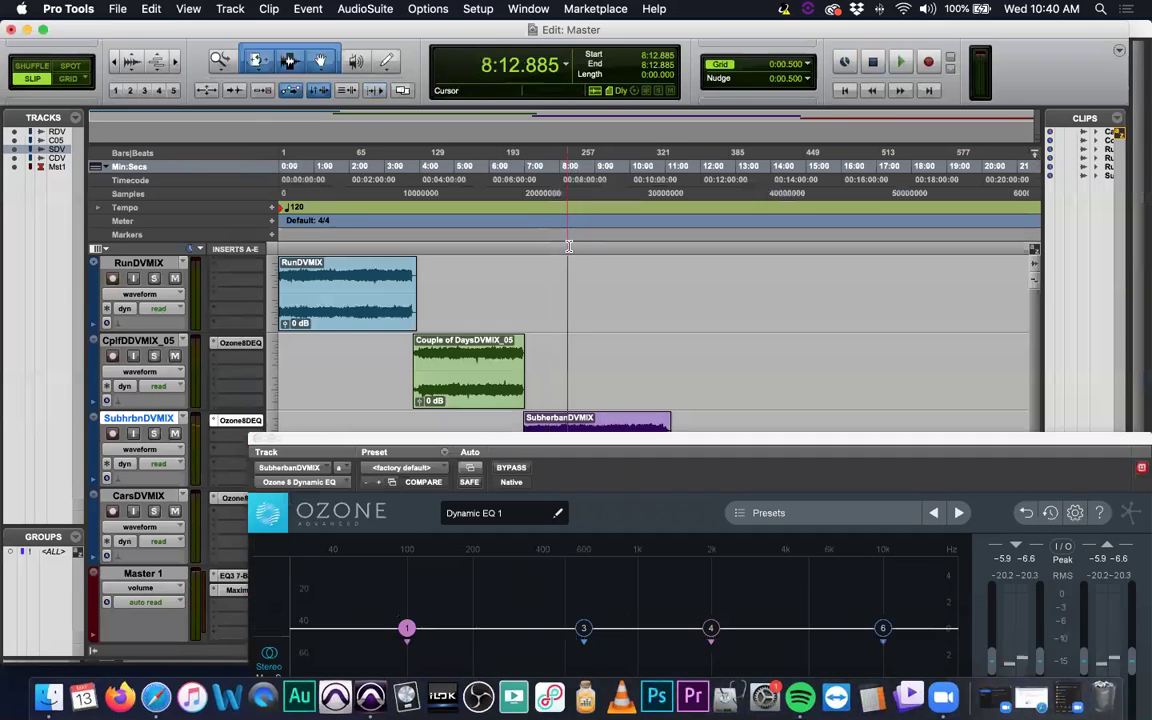
pyautogui.moveTo(684, 432); pyautogui.dragTo(631, 174)
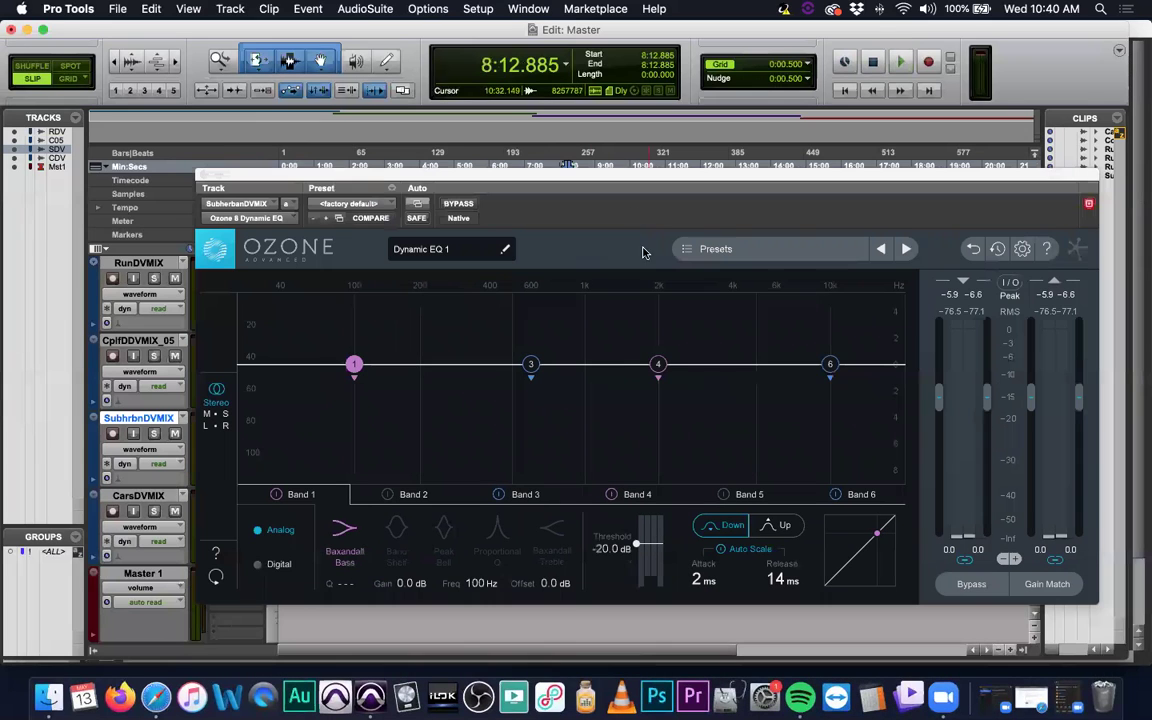
pyautogui.press('space')
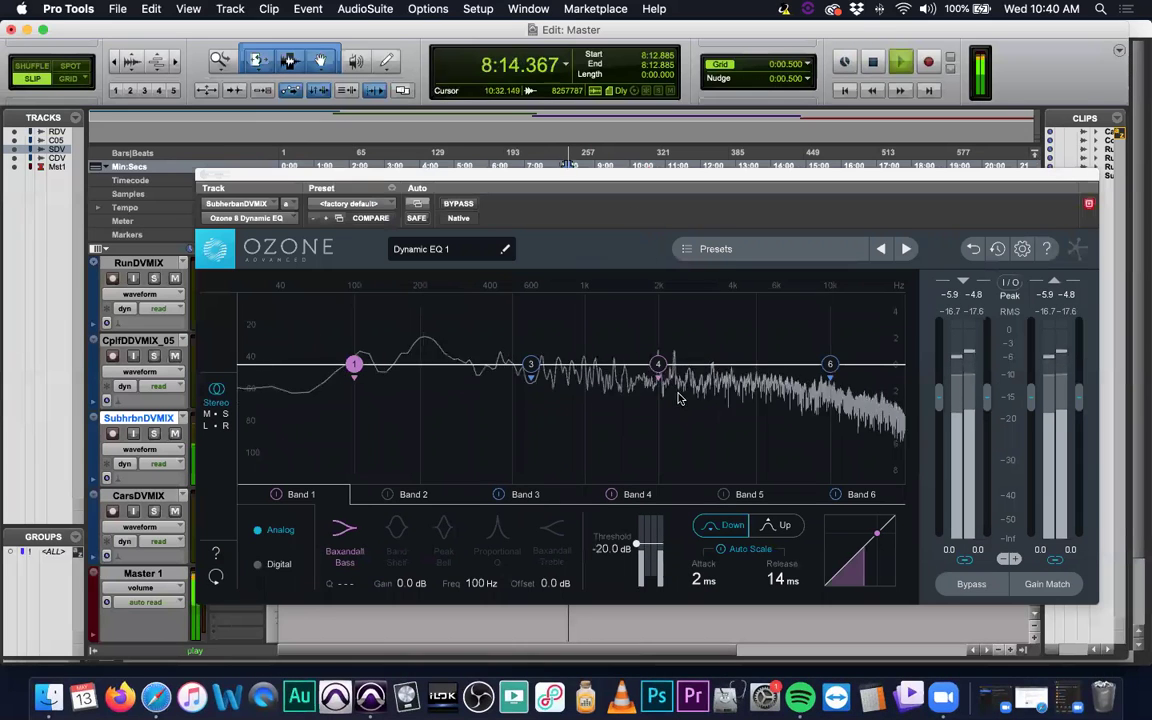
pyautogui.press('space')
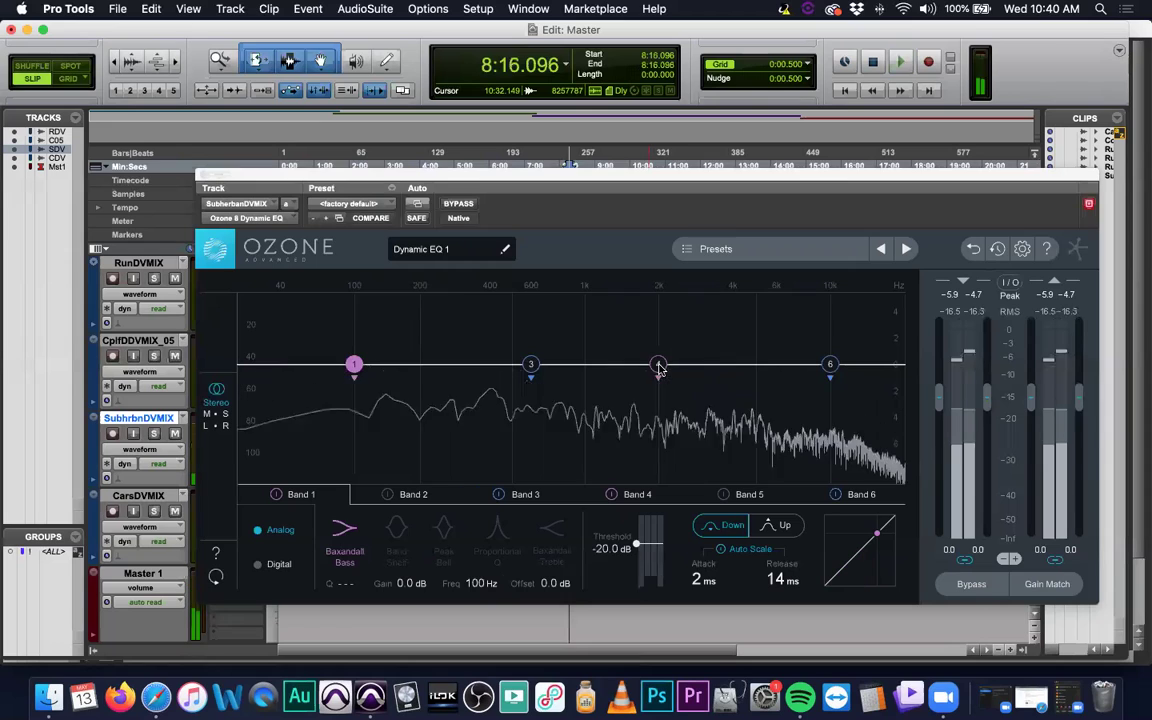
# Step: Cut Band 4 by about 0.8 dB at 2.04 kHz and lower Band 3 slightly near 600 Hz, then close the Dynamic EQ
pyautogui.moveTo(658, 370)
pyautogui.mouseDown()
pyautogui.moveTo(671, 373)
pyautogui.moveTo(660, 382)
pyautogui.mouseUp()
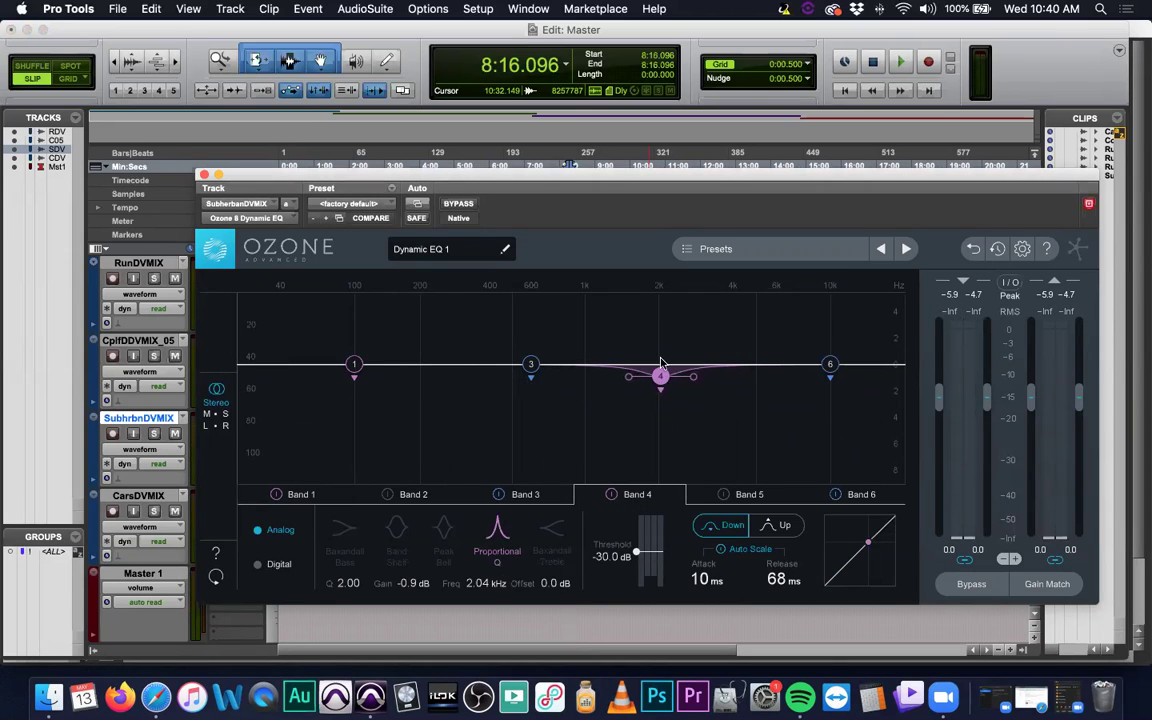
pyautogui.press('space')
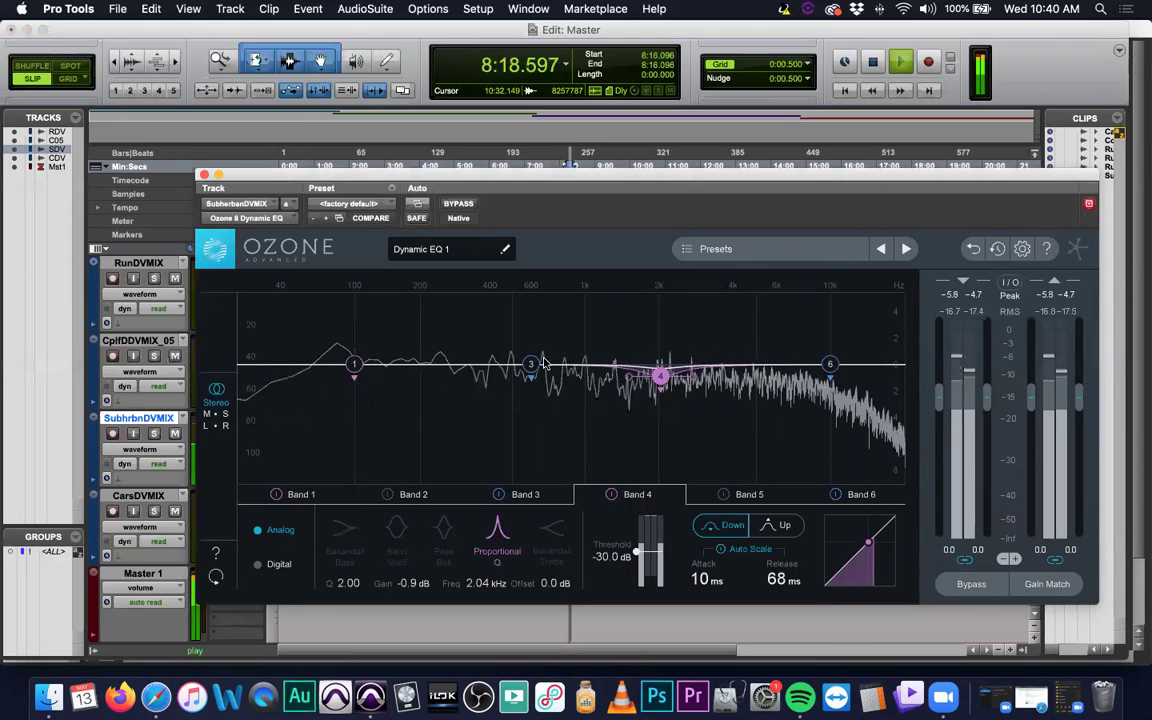
pyautogui.moveTo(530, 367); pyautogui.dragTo(531, 373)
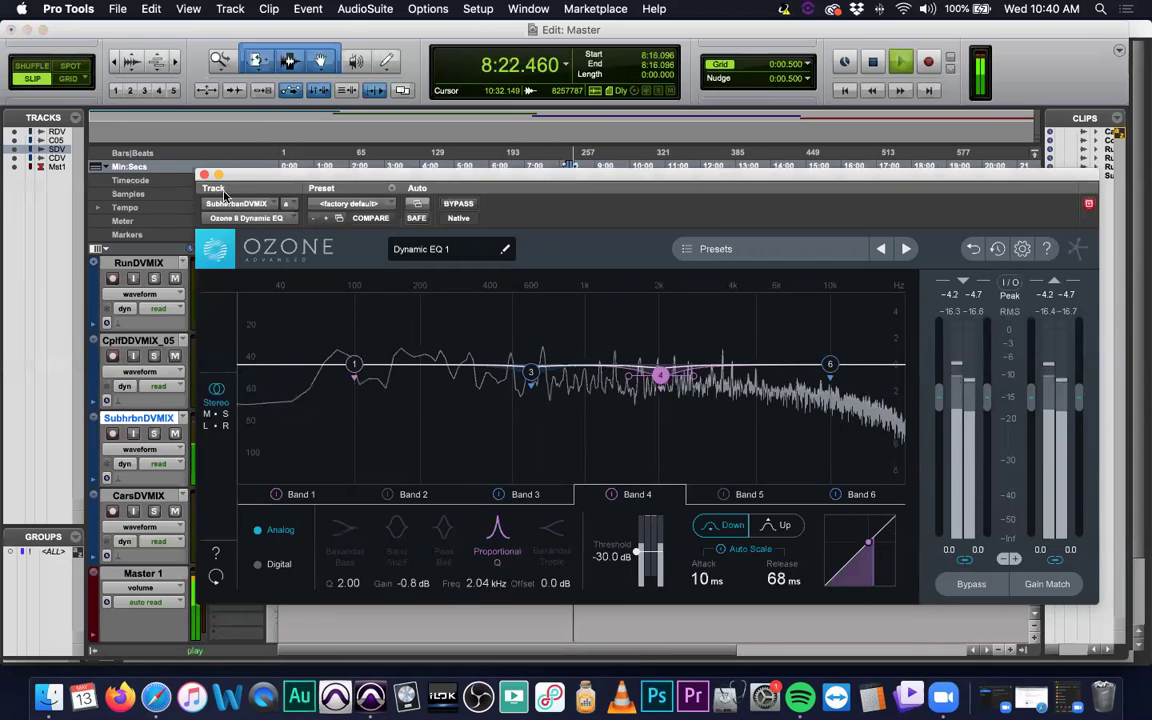
pyautogui.press('super+w')
pyautogui.press('space')
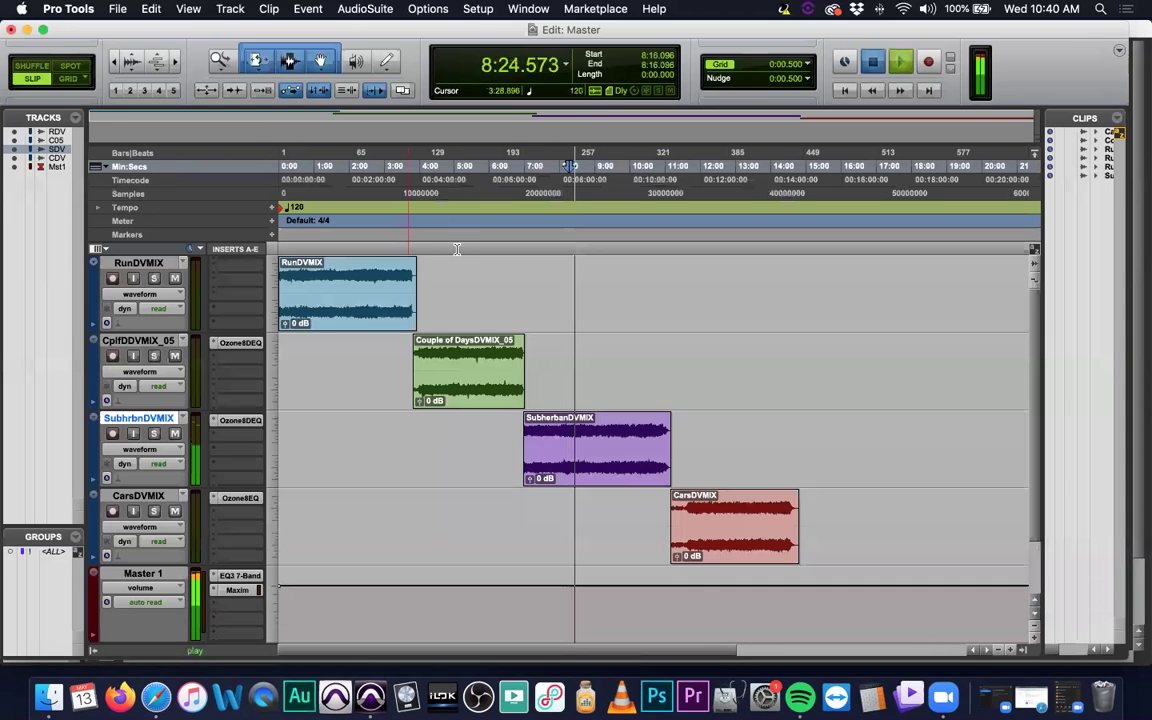
# Step: Play Couple of DaysDVMIX_05 from 4:56.277, followed by a brief passage in the middle of RunDVMIX
pyautogui.click(452, 240)
pyautogui.press('space')
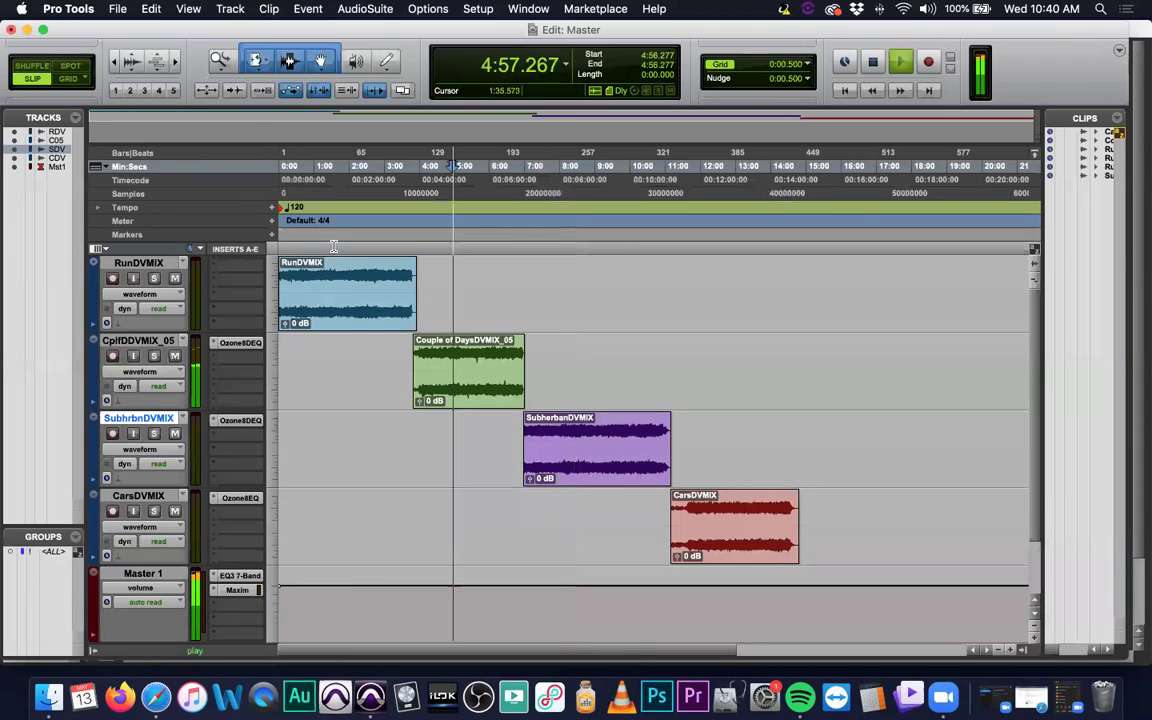
pyautogui.press('space')
pyautogui.click(341, 246)
pyautogui.press('space')
pyautogui.press('space')
# Step: Compare RunDVMIX from 2:32.917 with Couple of DaysDVMIX_05 from about 5:00
pyautogui.click(370, 252)
pyautogui.press('space')
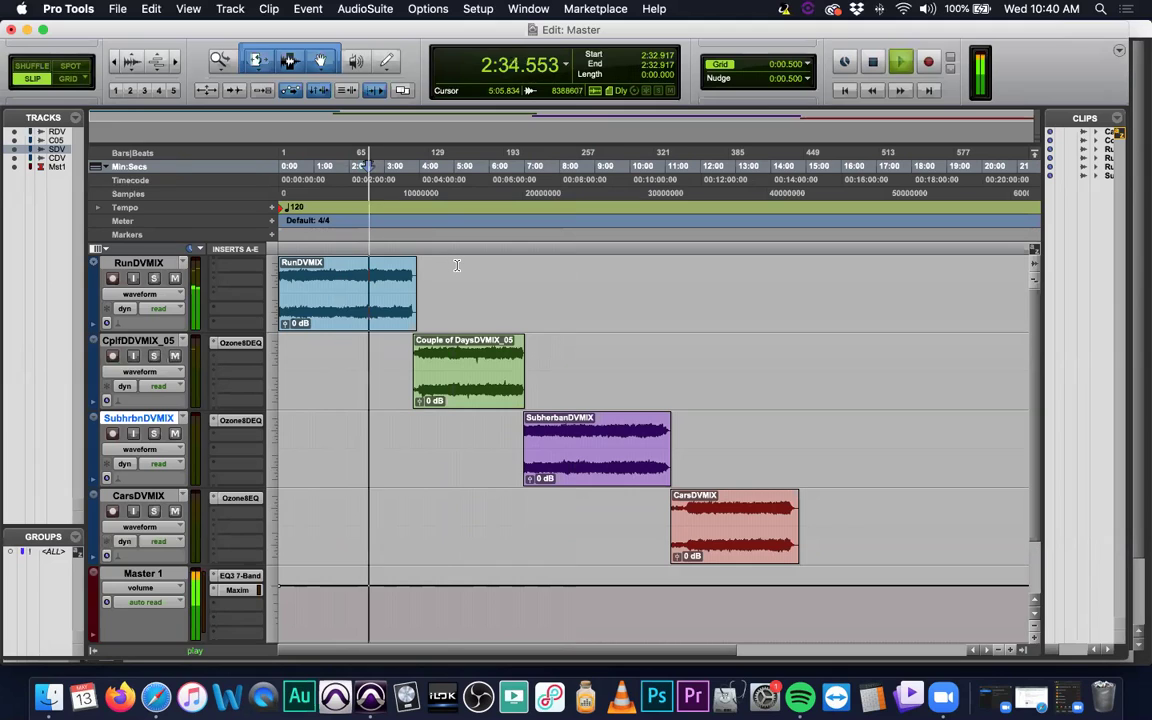
pyautogui.press('space')
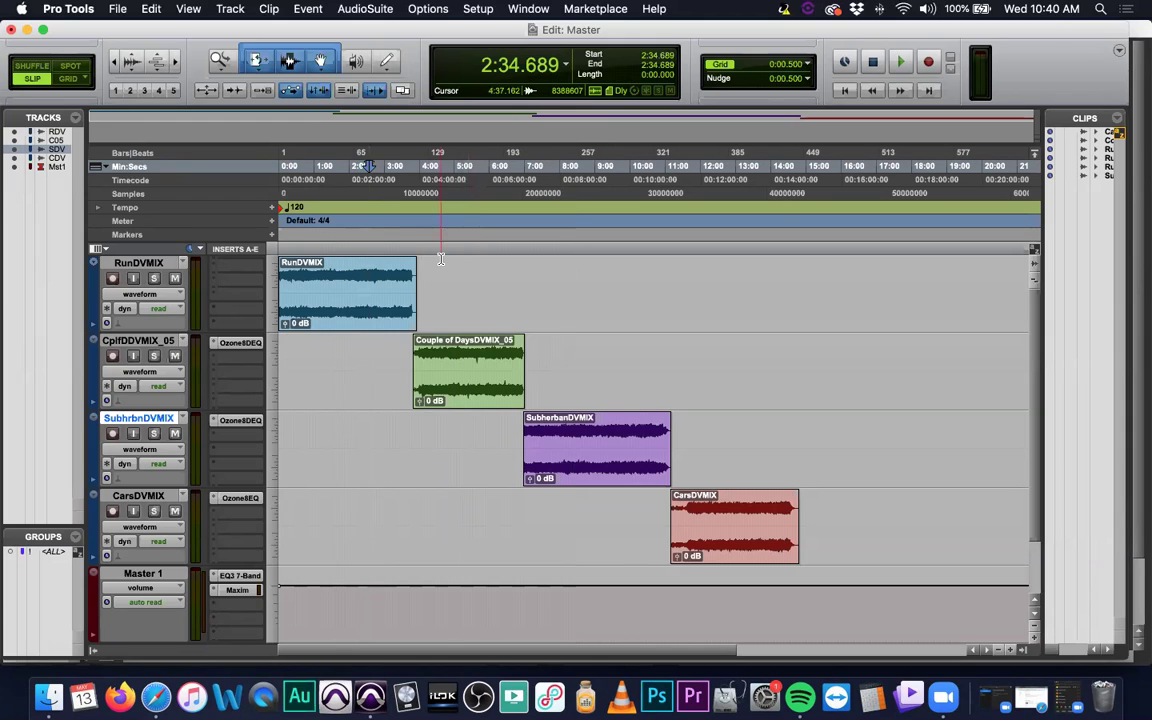
pyautogui.press('space')
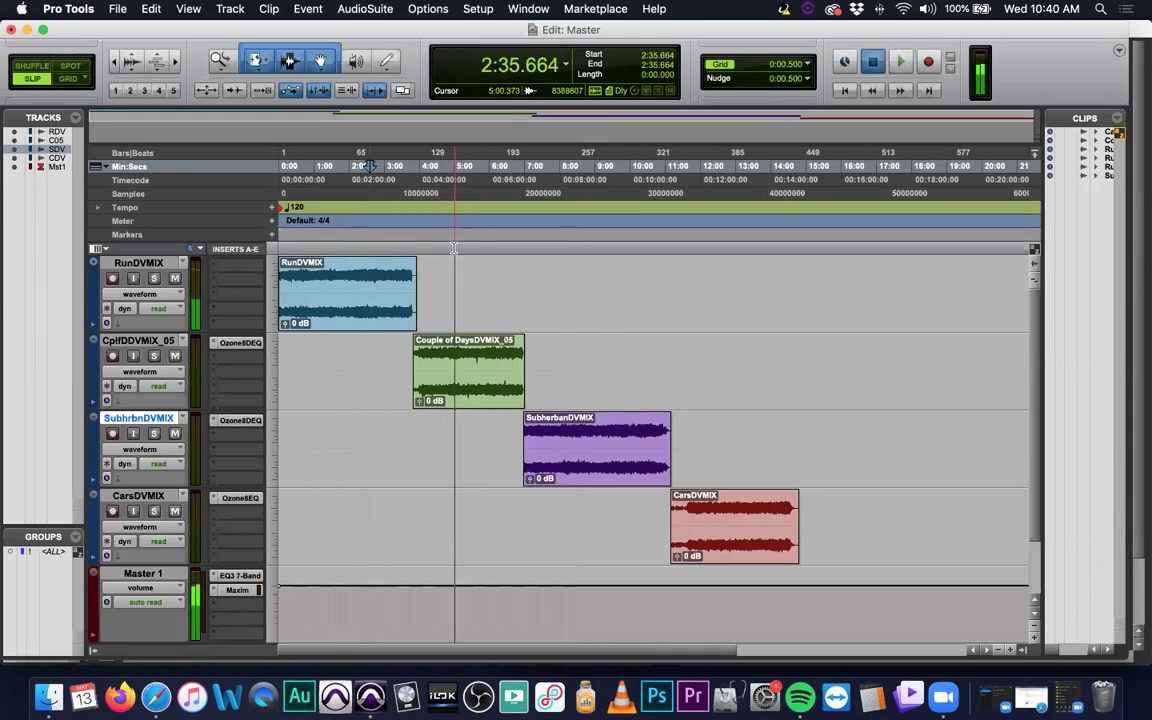
pyautogui.click(453, 248)
pyautogui.press('space')
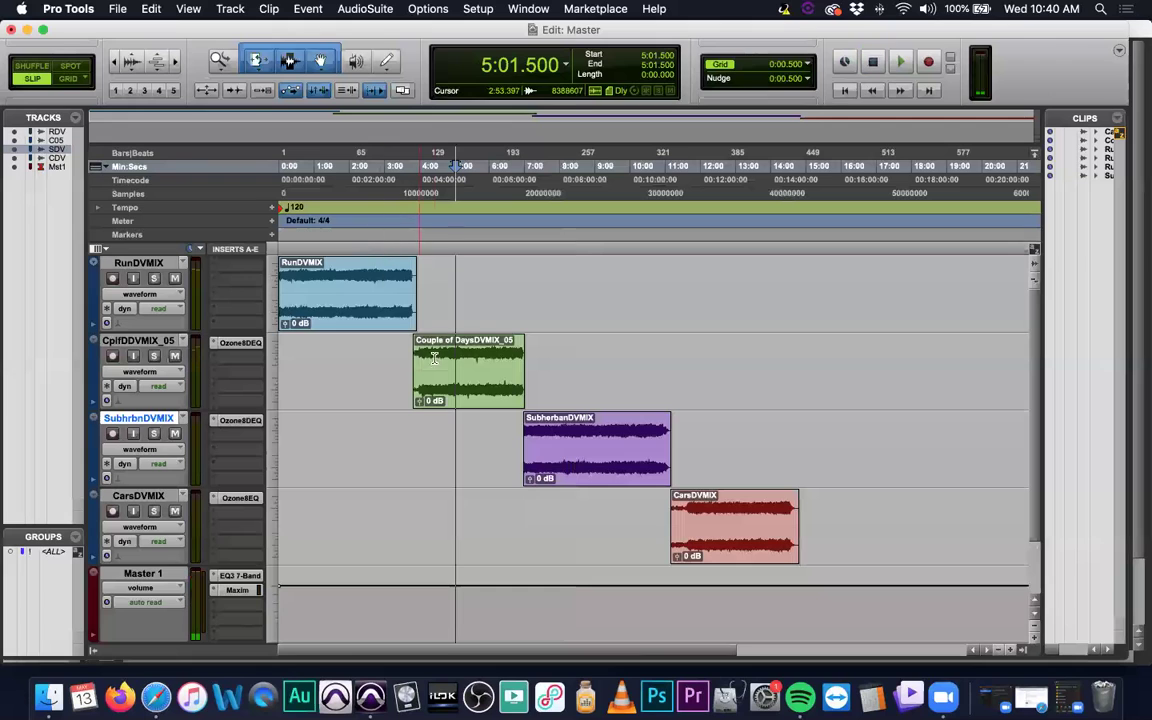
# Step: Lower band 6 of the Couple of Days track's Ozone 8 Dynamic EQ to about -1.1 dB near 9.74 kHz
pyautogui.click(240, 343)
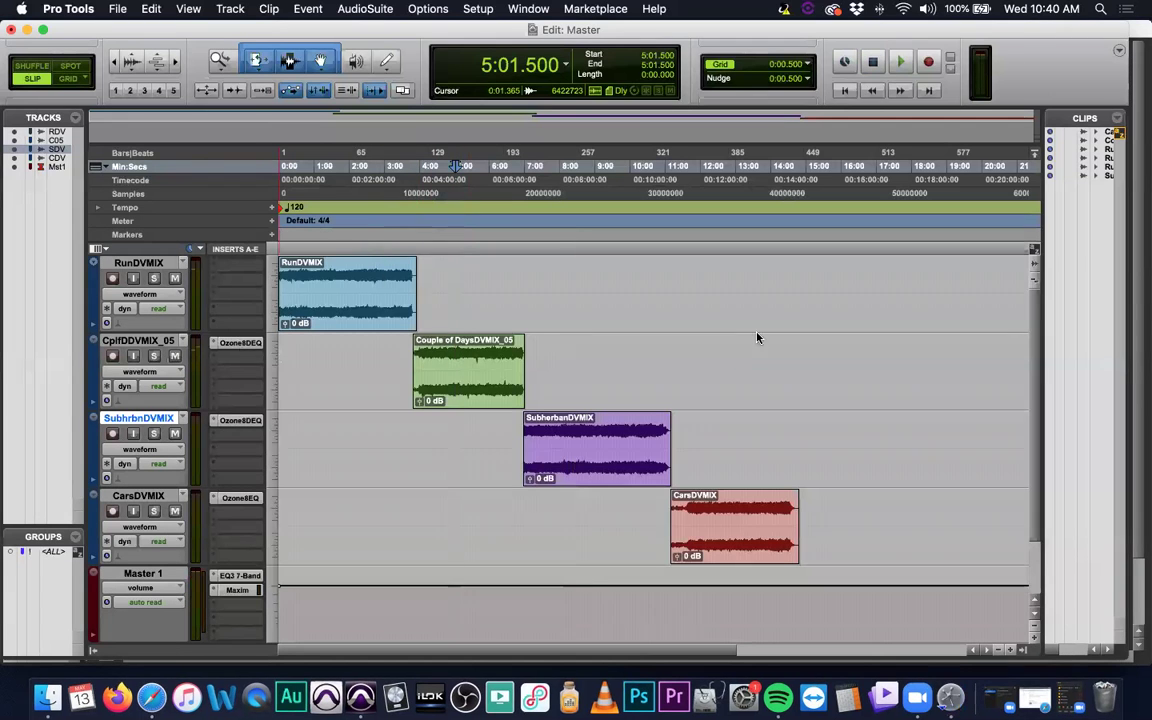
pyautogui.moveTo(830, 367); pyautogui.dragTo(826, 384)
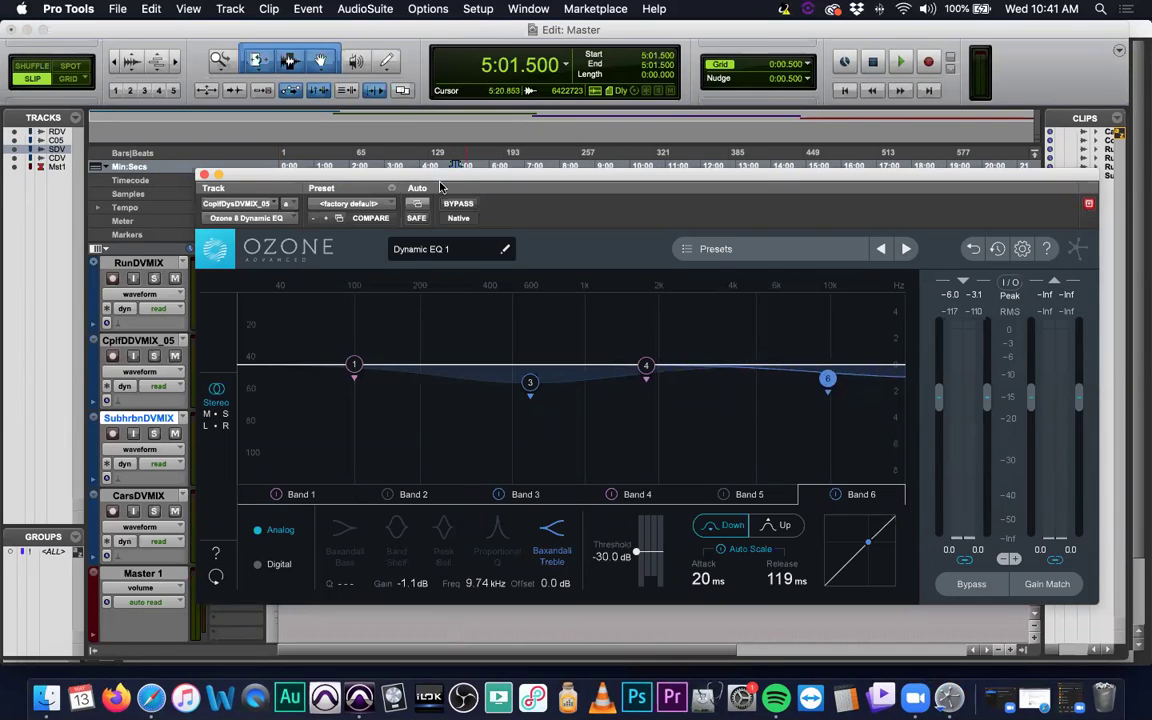
pyautogui.click(203, 175)
# Step: Play short passages of the Run, Couple of Days and Subherban mixes to compare their high-end balance
pyautogui.press('space')
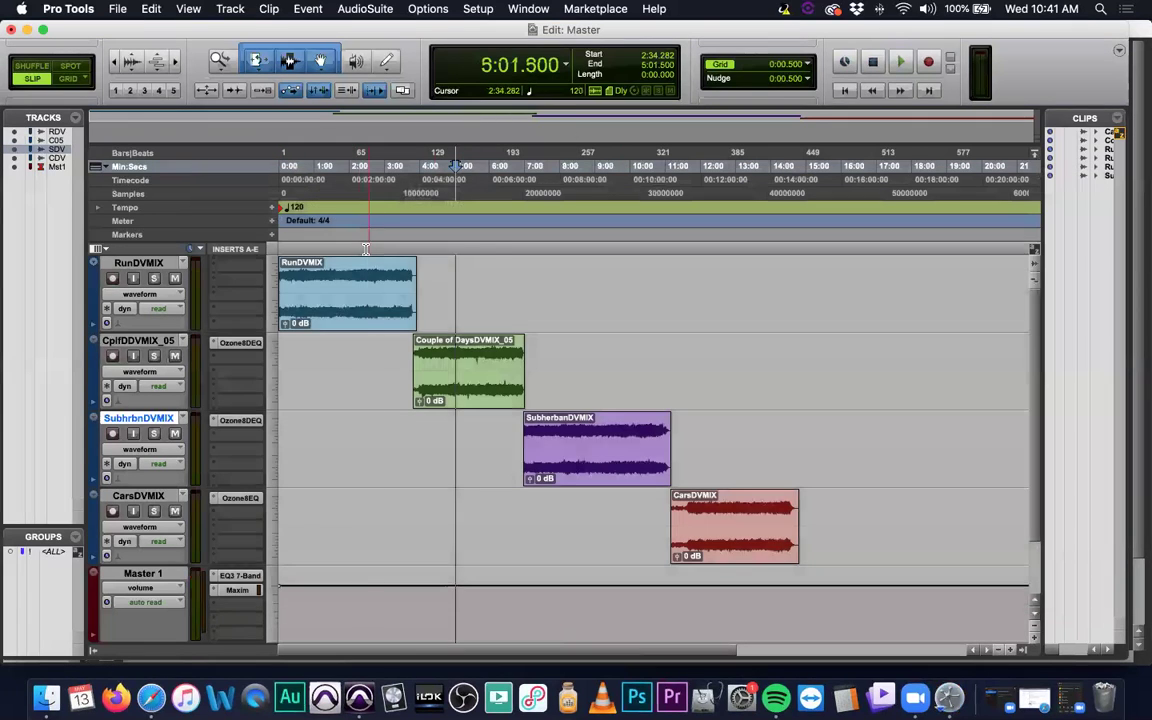
pyautogui.click(368, 253)
pyautogui.click(489, 248)
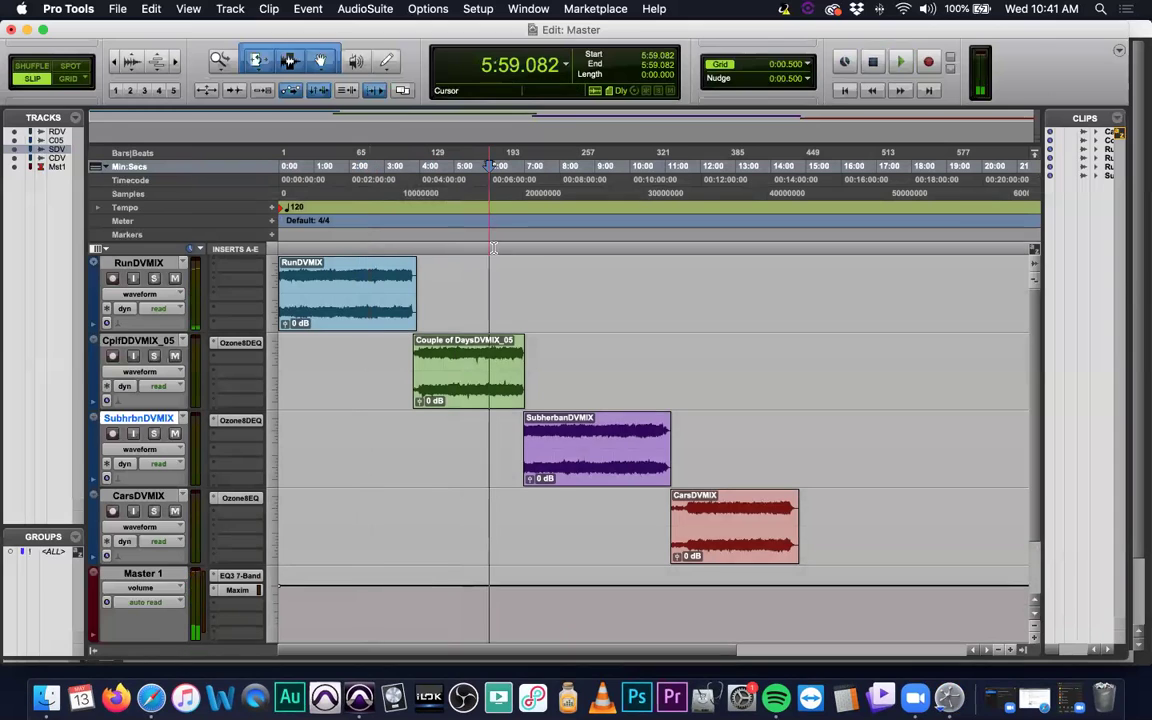
pyautogui.press('space')
pyautogui.click(577, 248)
pyautogui.press('space')
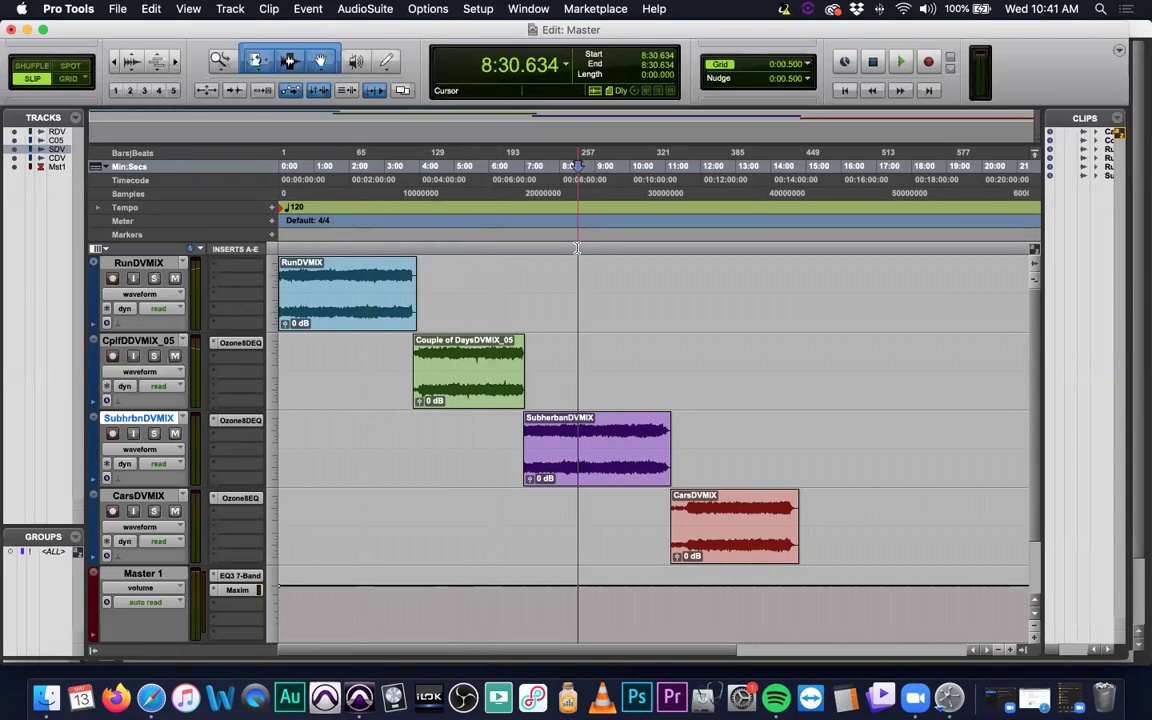
# Step: Lower band 6 of the Subherban track's Ozone 8 Dynamic EQ to about -0.6 dB near 9.97 kHz
pyautogui.click(240, 420)
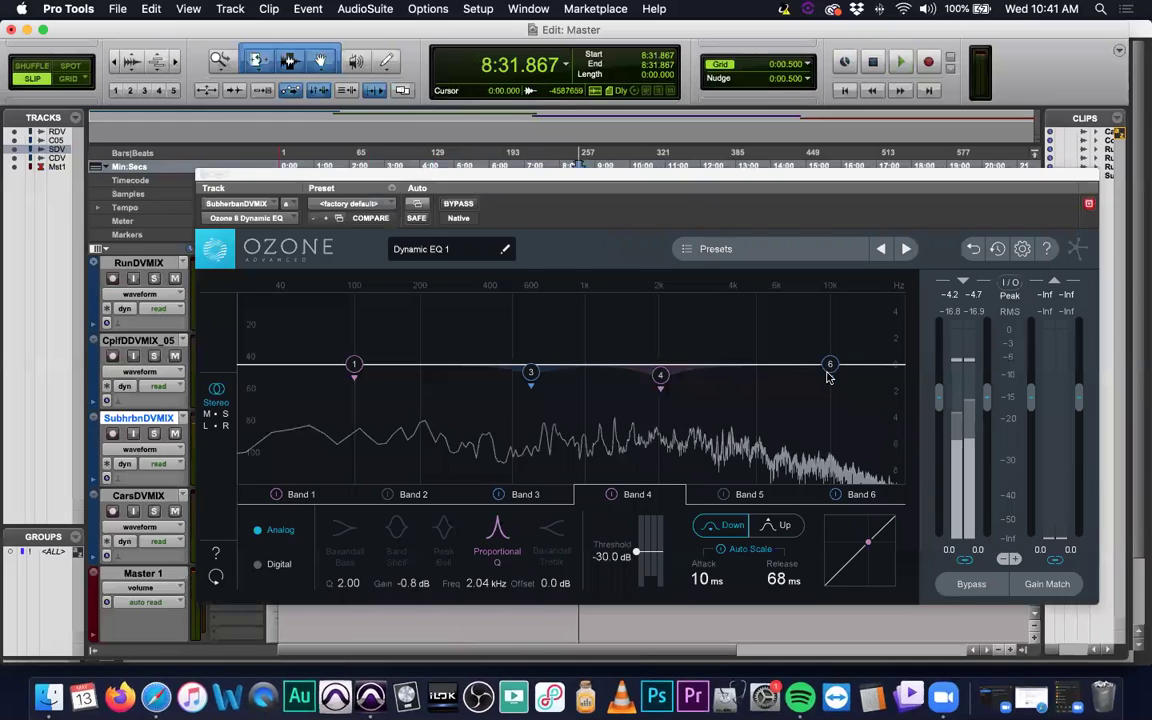
pyautogui.moveTo(829, 366); pyautogui.dragTo(830, 375)
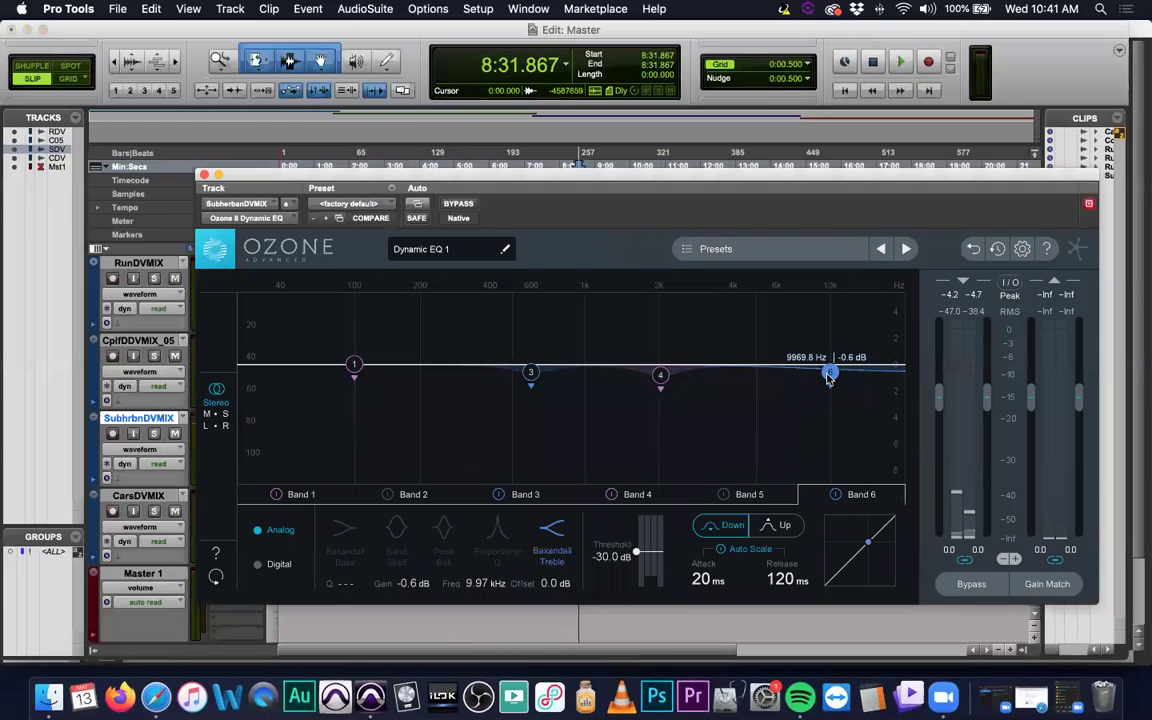
pyautogui.click(202, 175)
# Step: Play back Subherban from about 8:32, Couple of Days from 5:07 and Run from 2:25 to compare them
pyautogui.press('space')
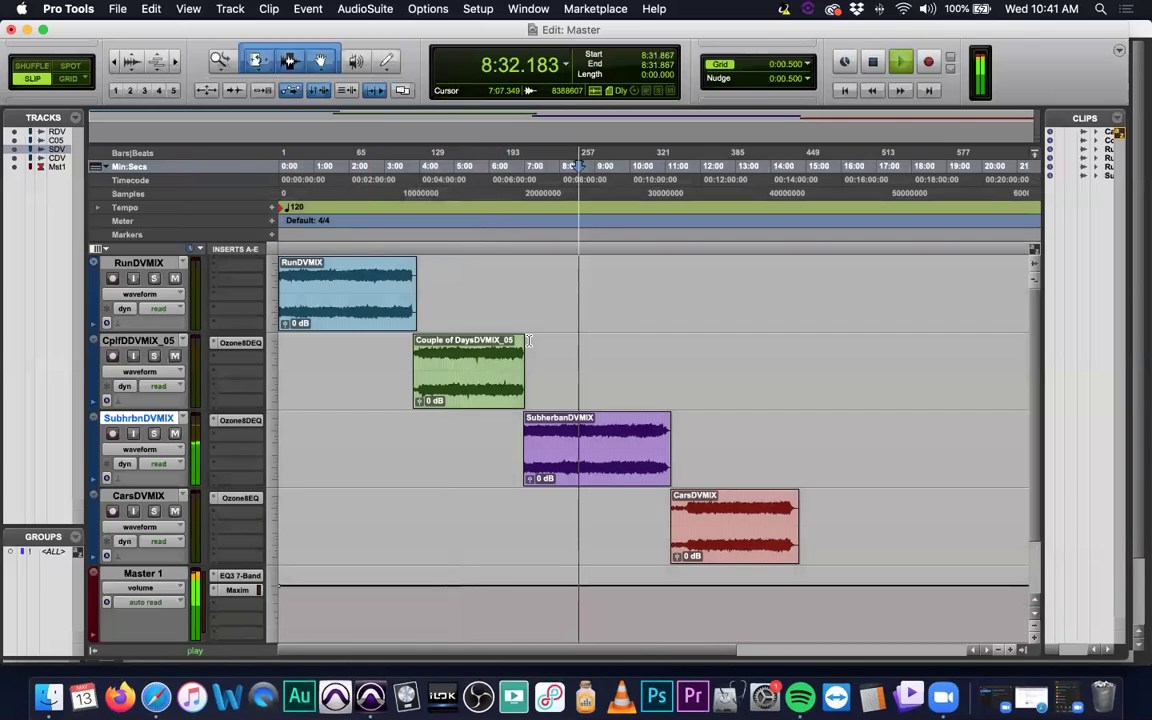
pyautogui.click(458, 248)
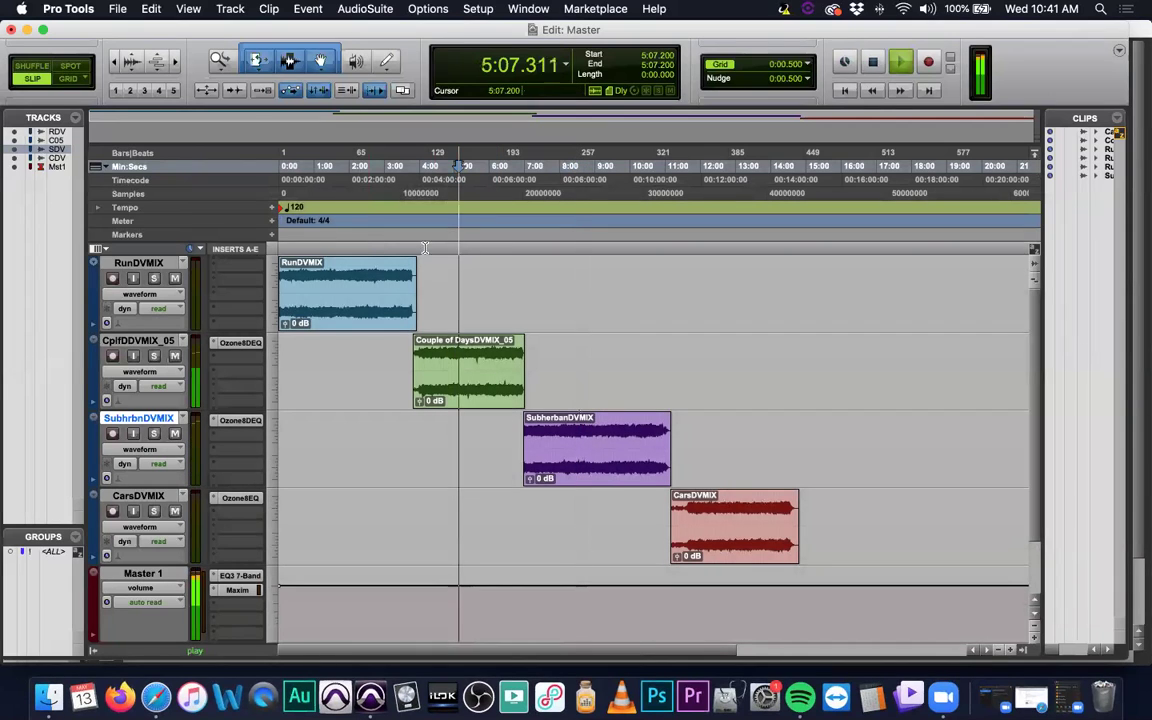
pyautogui.click(365, 249)
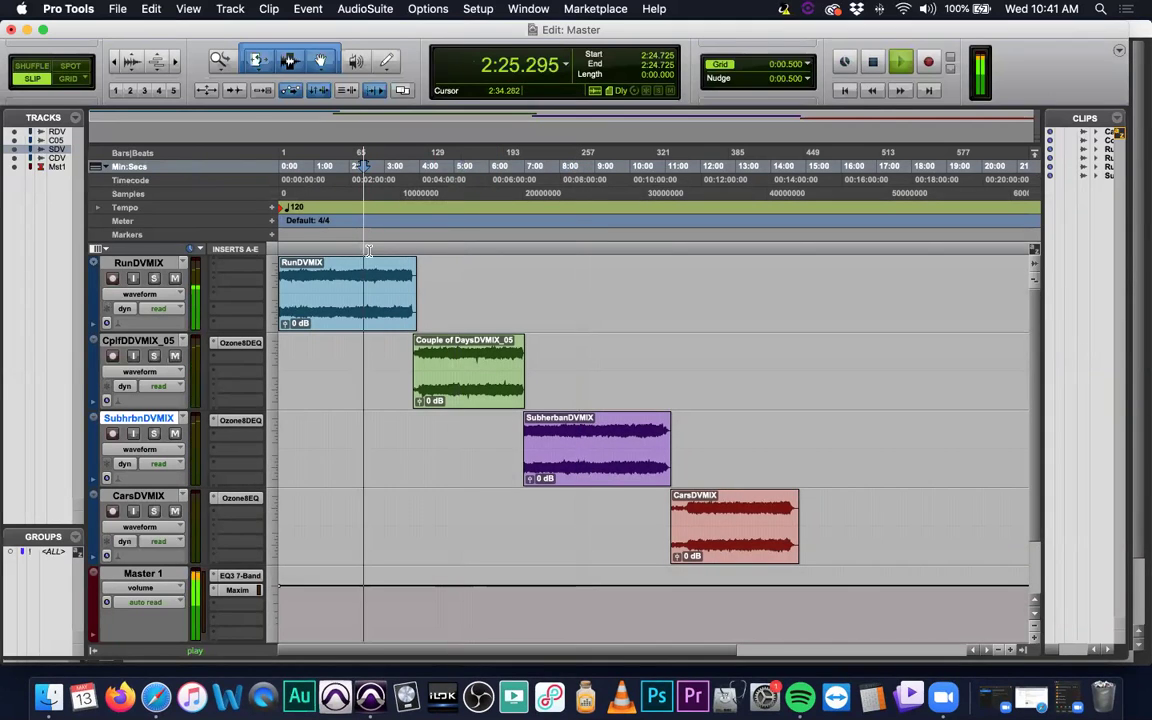
pyautogui.press('space')
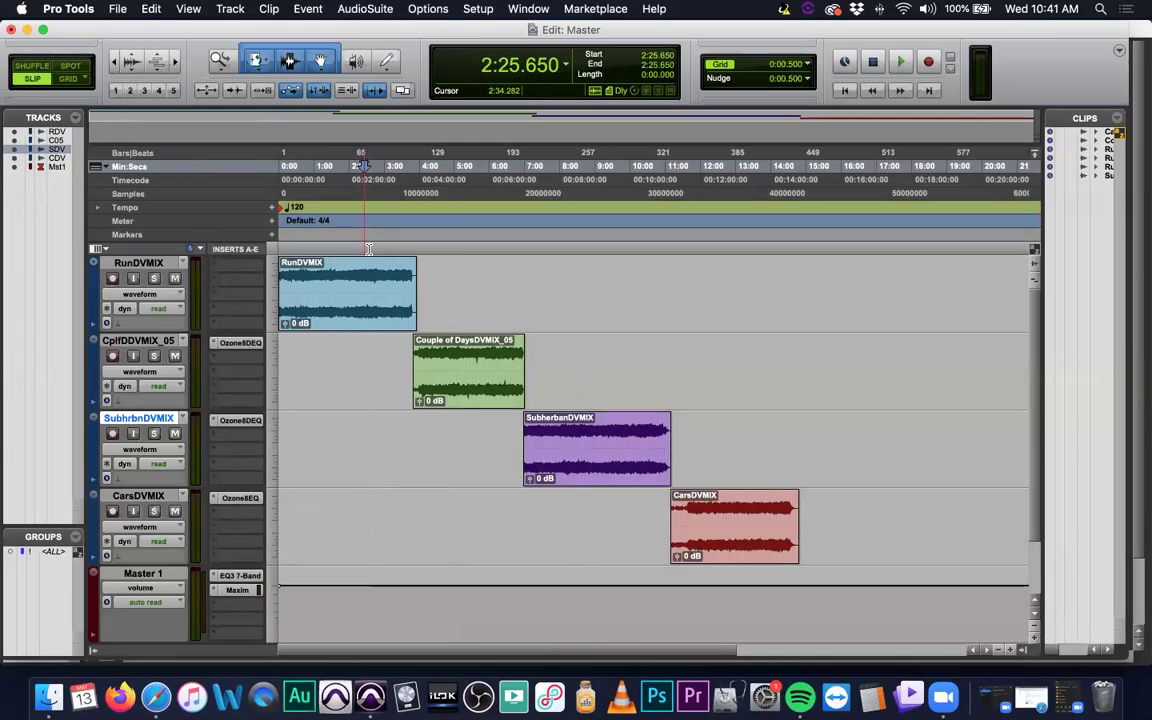
# Step: Play CarsDVMIX from about 14:17, review its Ozone 8 Equalizer settings, and postpone the security notification
pyautogui.click(725, 248)
pyautogui.click(788, 248)
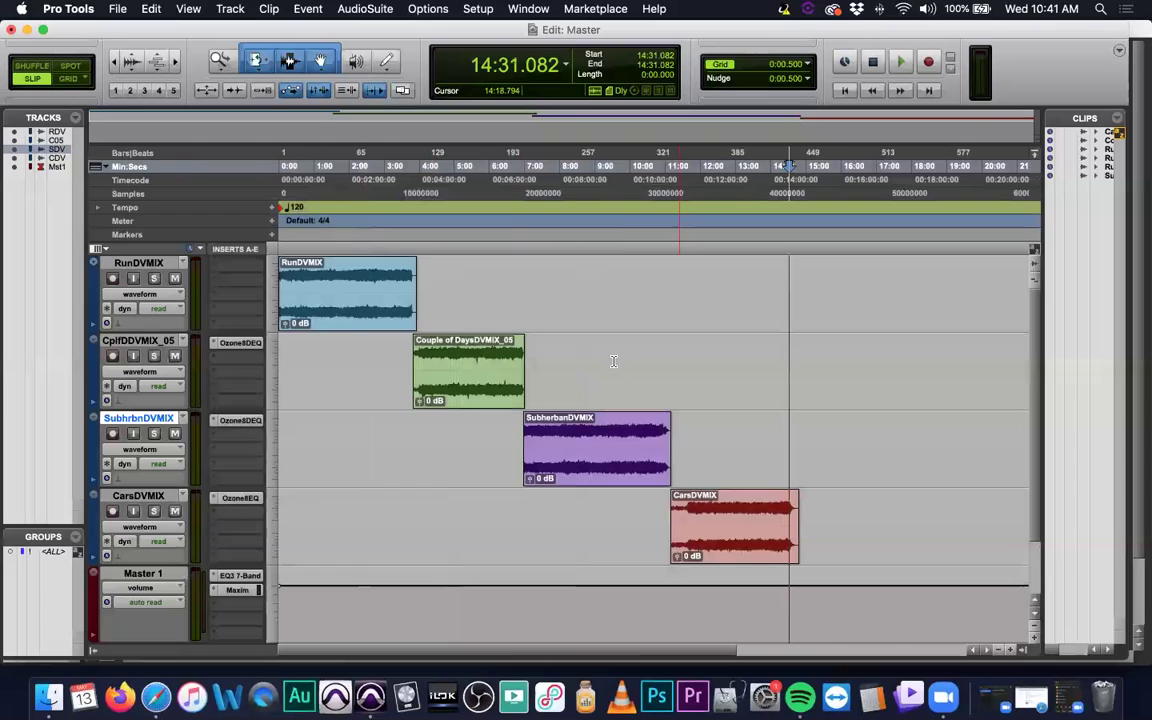
pyautogui.click(780, 248)
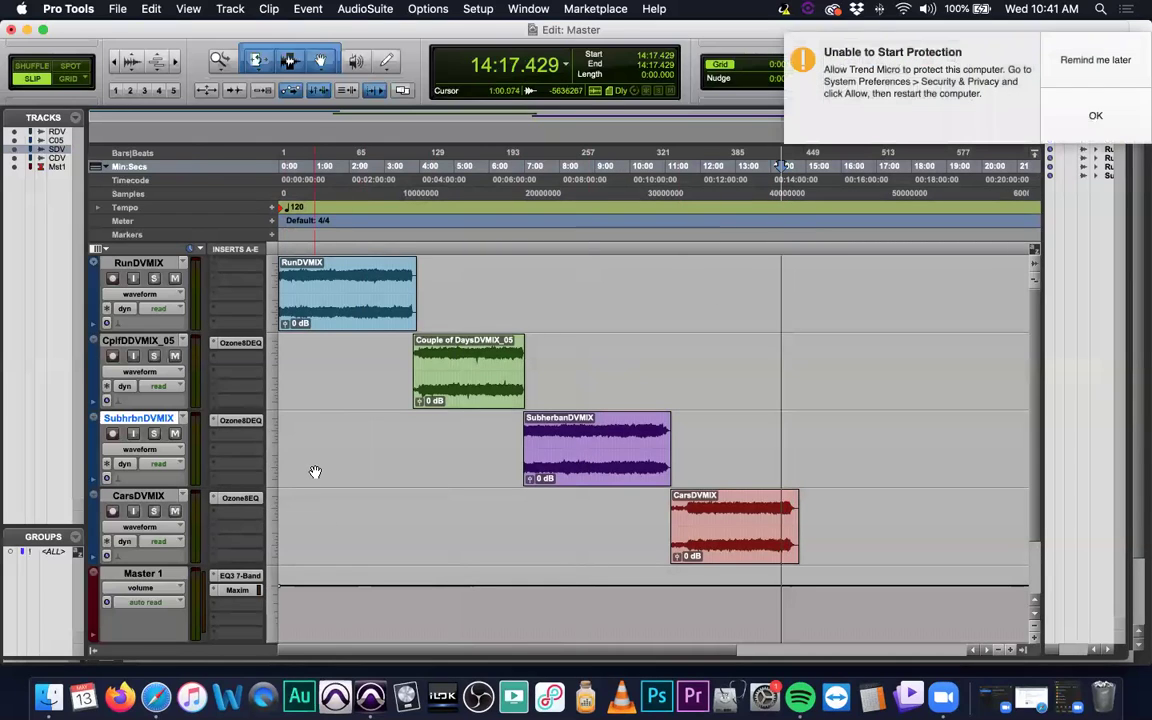
pyautogui.press('space')
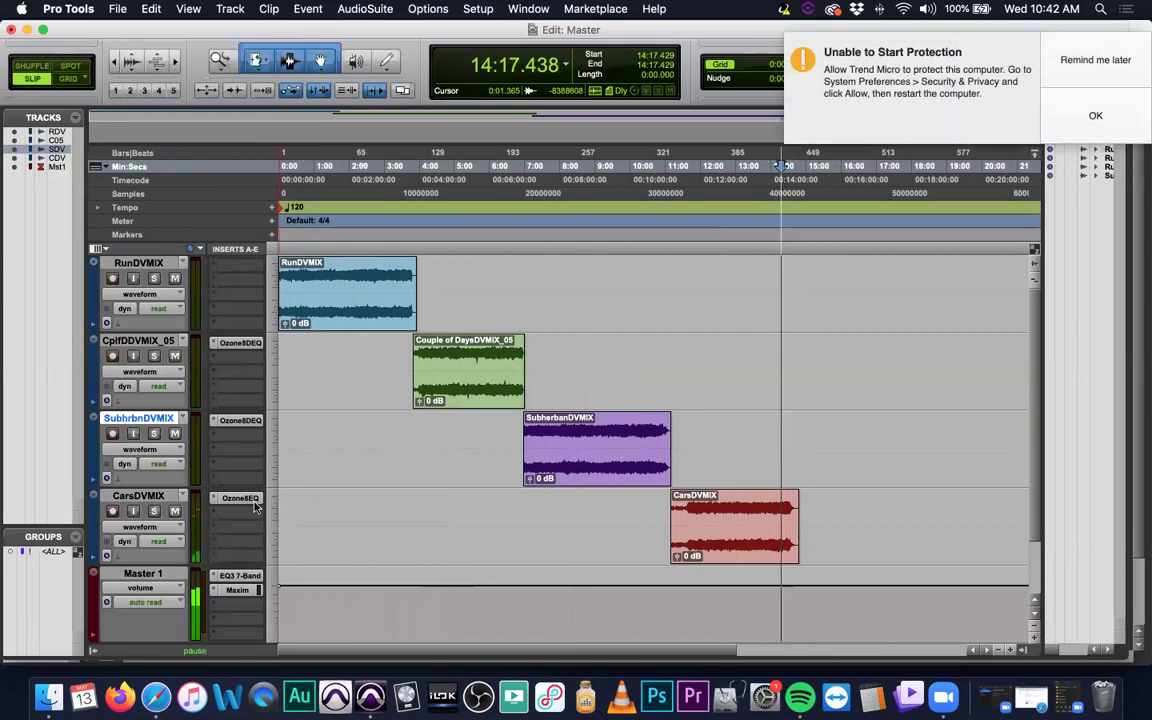
pyautogui.click(238, 499)
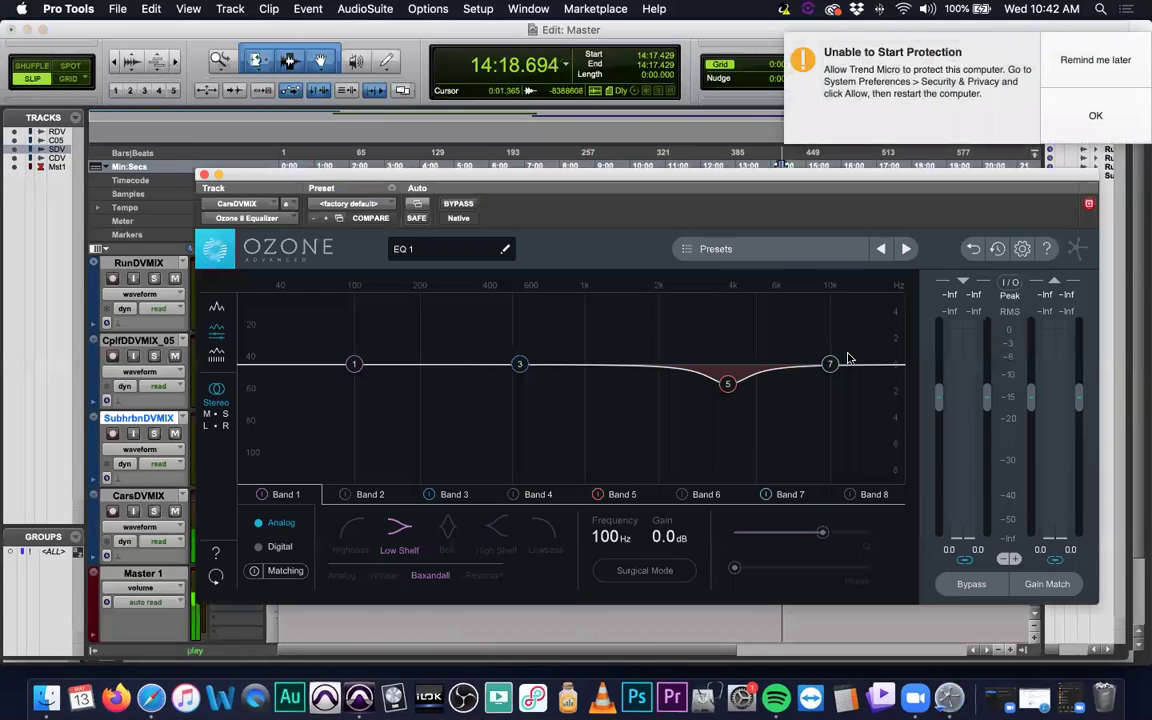
pyautogui.click(204, 175)
pyautogui.click(1096, 59)
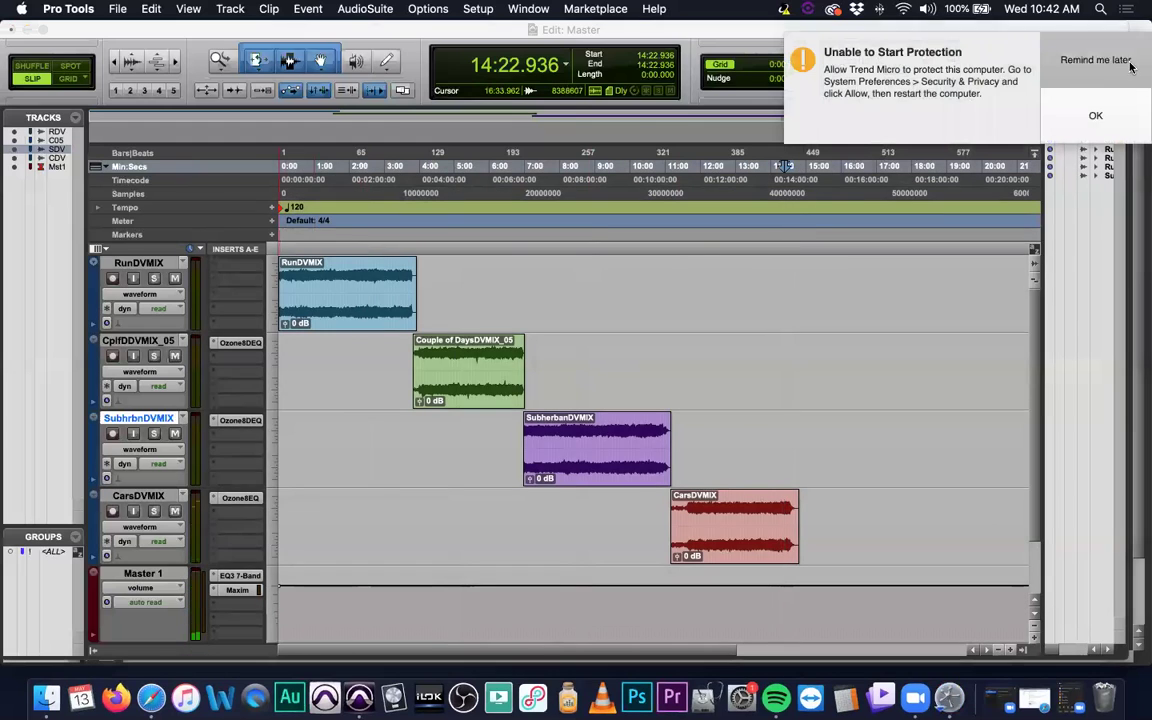
# Step: Compare short passages of Subherban from about 9:29, Couple of Days from 5:43 and Cars from 13:27
pyautogui.click(769, 262)
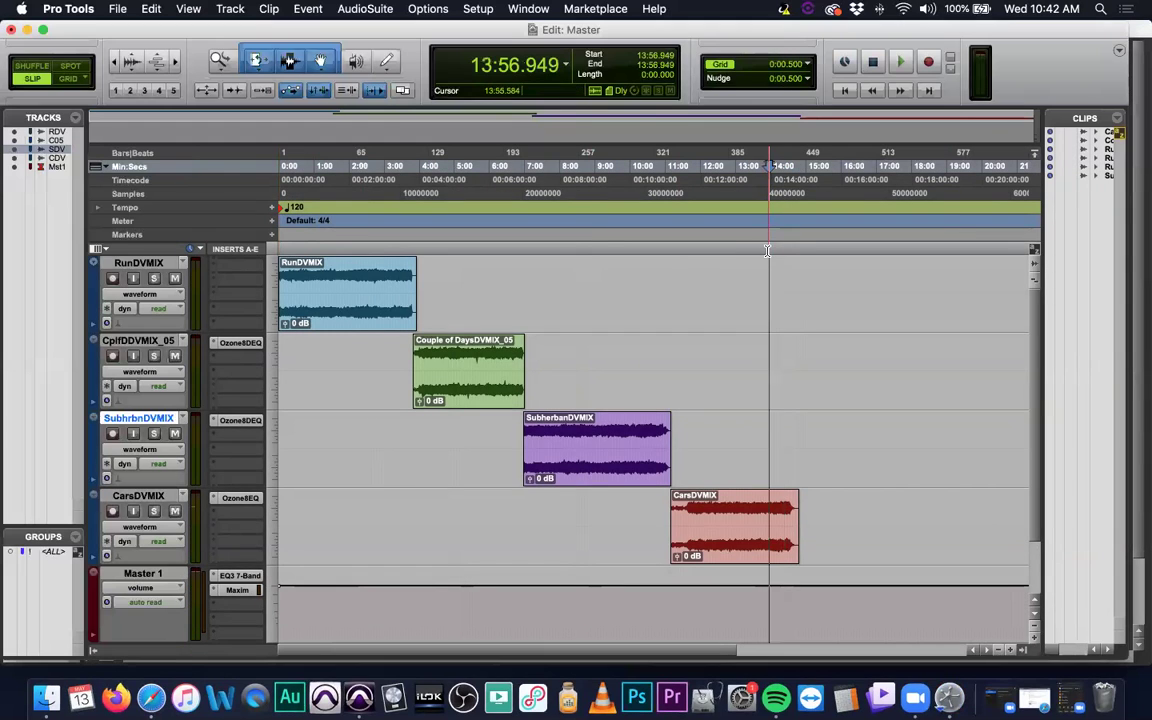
pyautogui.click(612, 252)
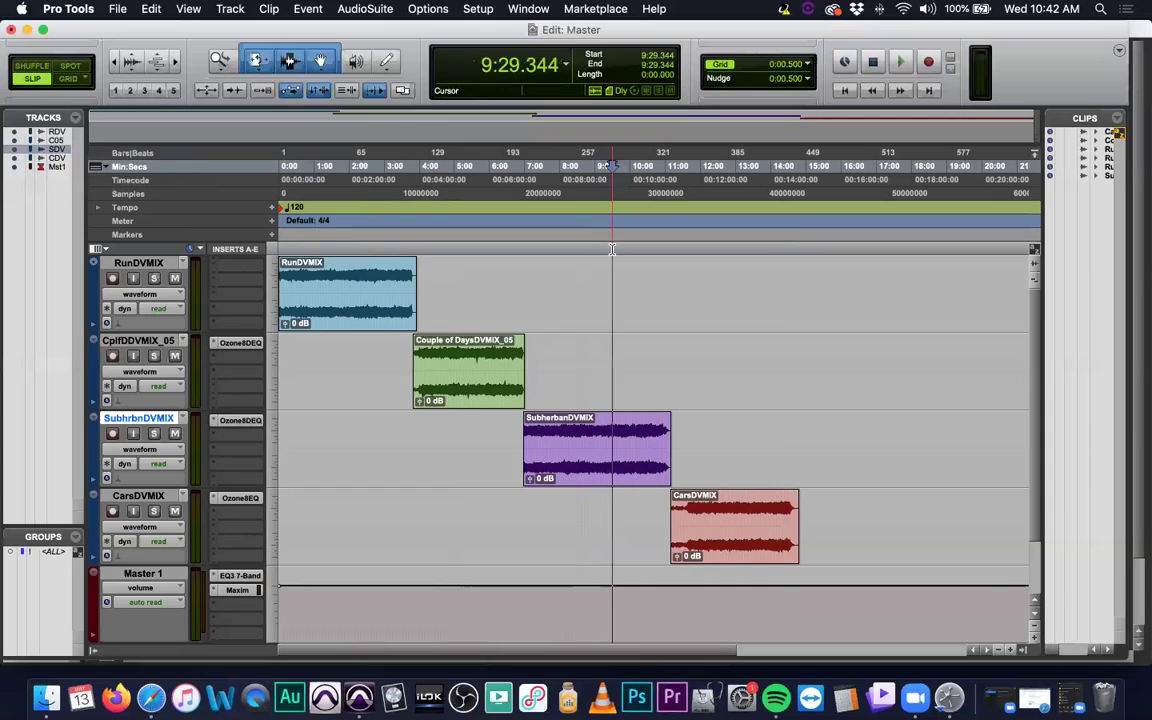
pyautogui.press('space')
pyautogui.press('space')
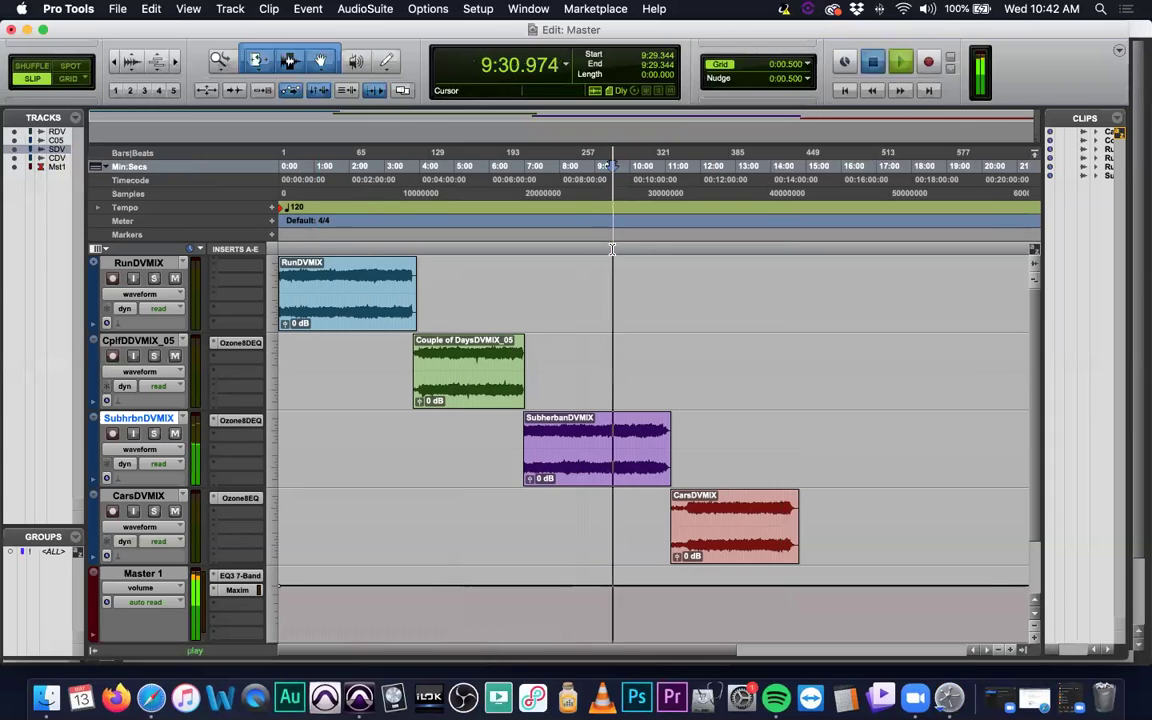
pyautogui.click(478, 250)
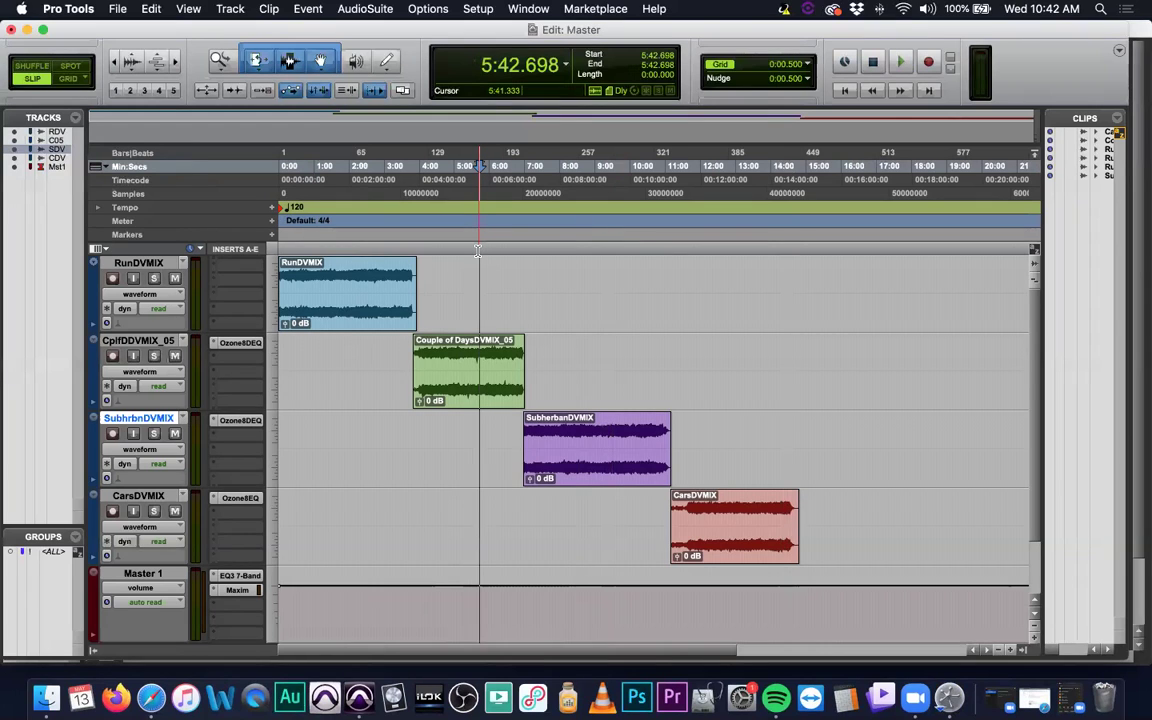
pyautogui.press('space')
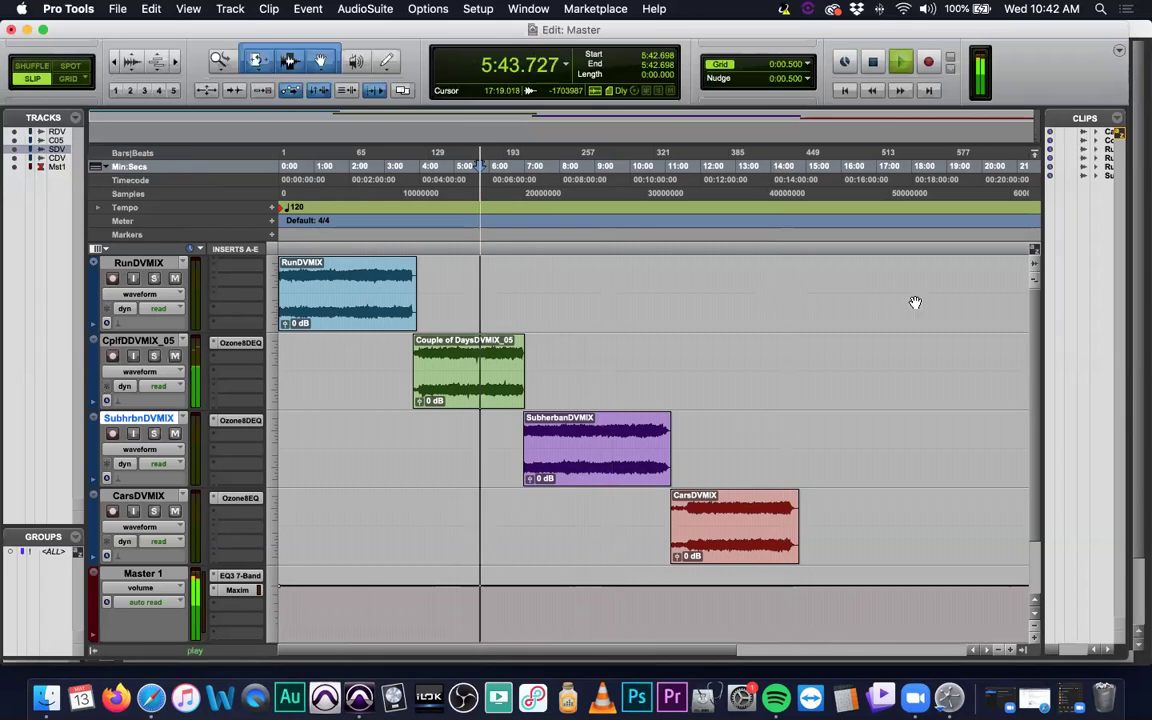
pyautogui.click(750, 250)
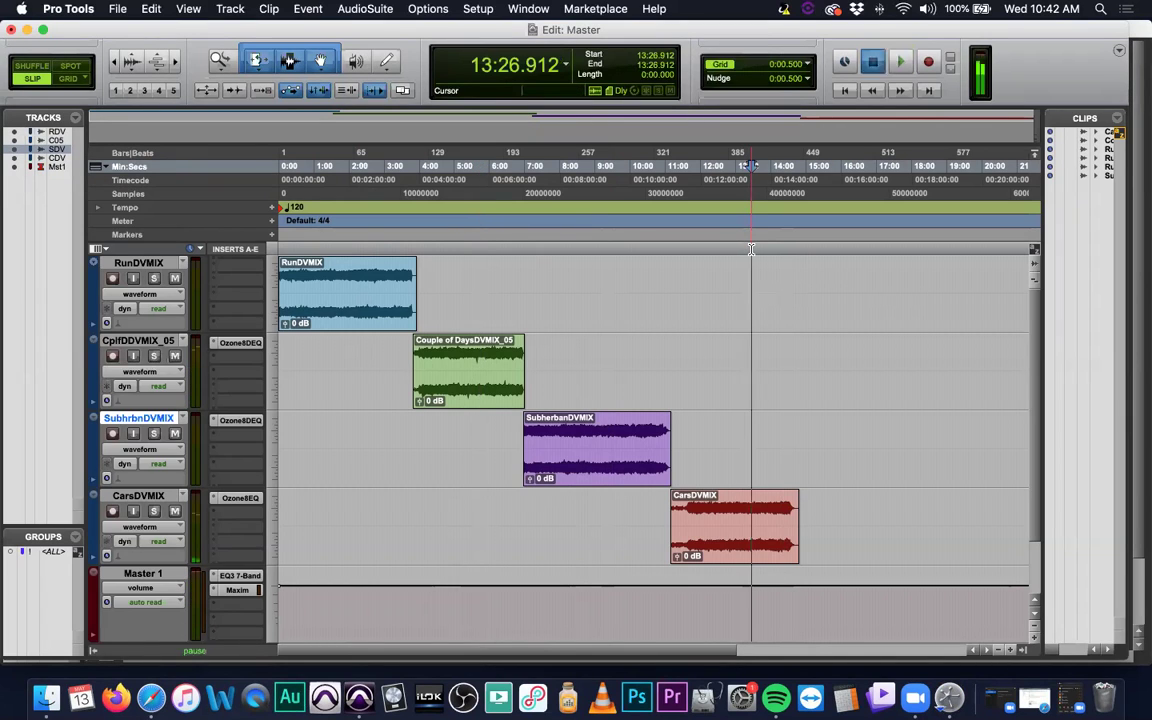
pyautogui.press('space')
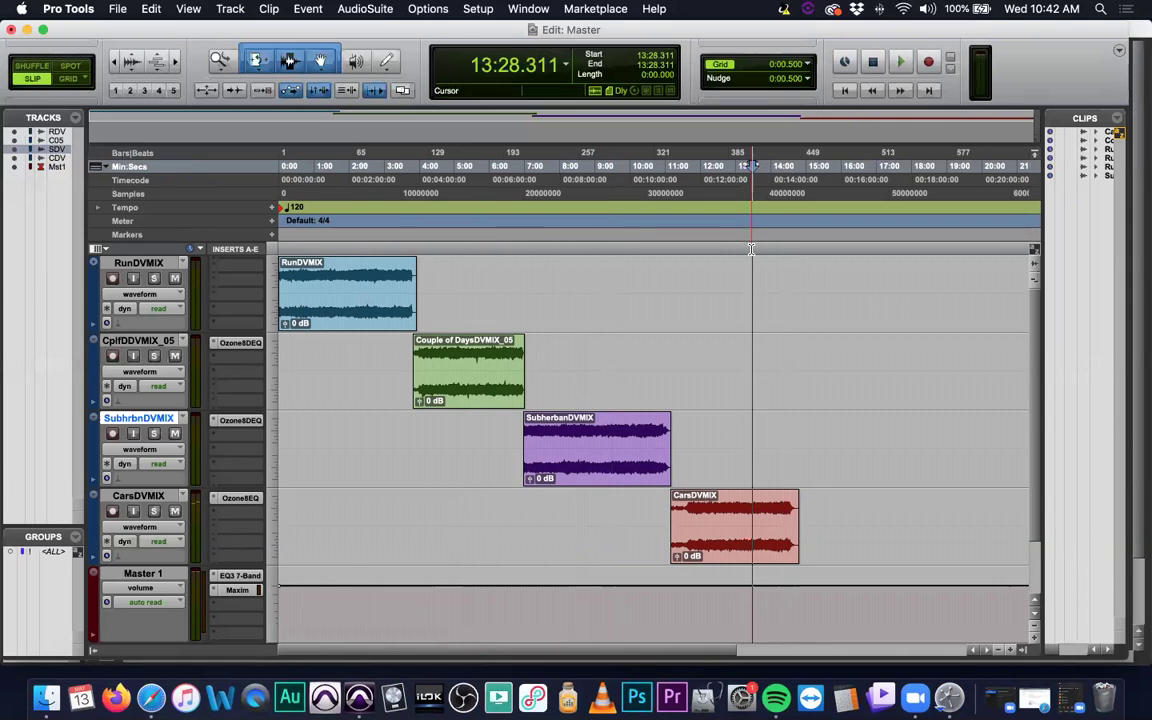
# Step: Insert the stereo Ozone 8 Imager after the equalizer on the CarsDVMIX track and reposition its plug-in window
pyautogui.click(246, 514)
pyautogui.moveTo(300, 545)
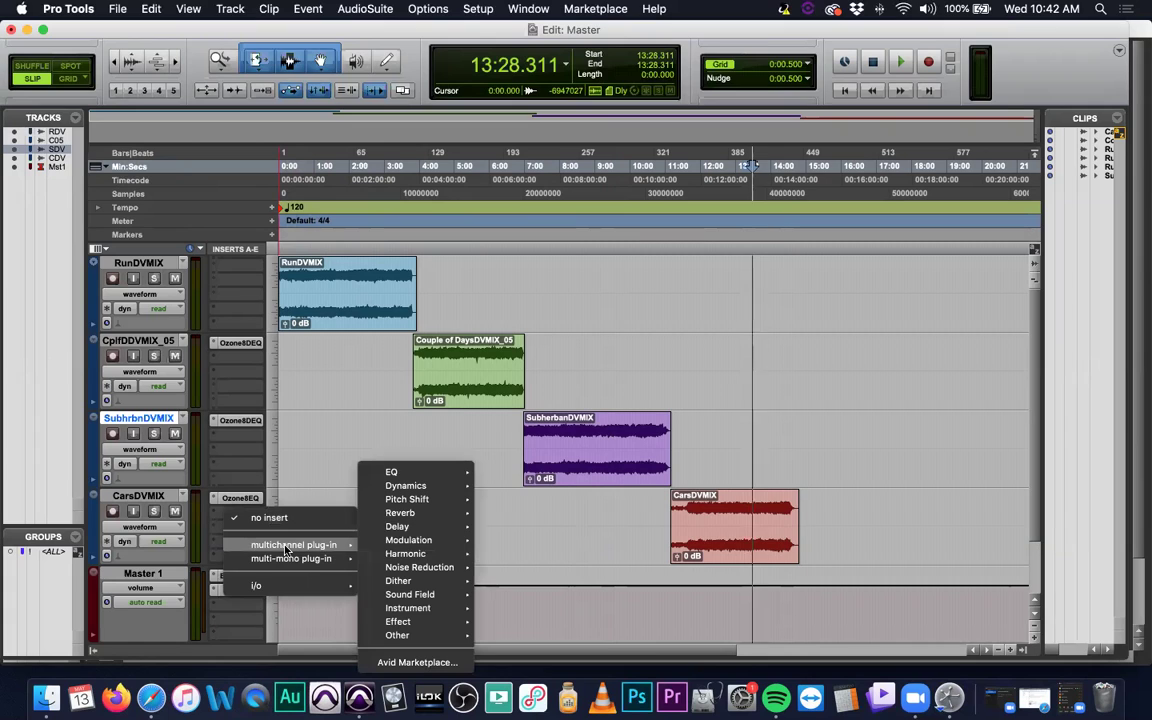
pyautogui.moveTo(380, 542)
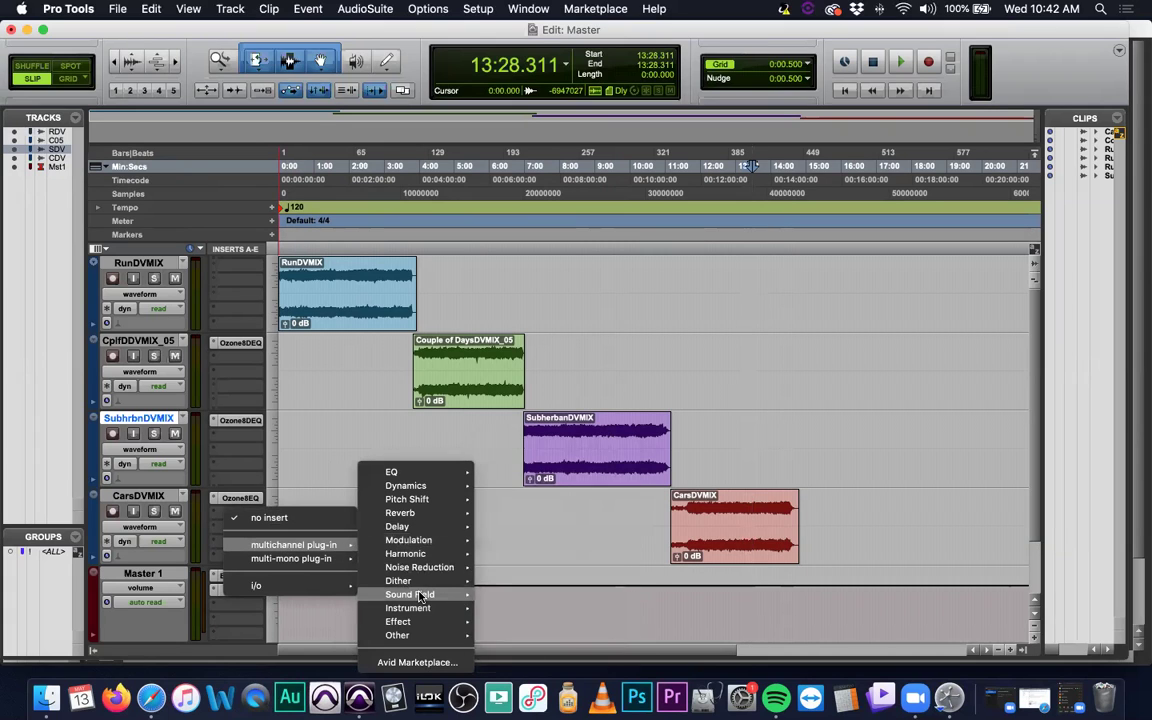
pyautogui.moveTo(440, 594)
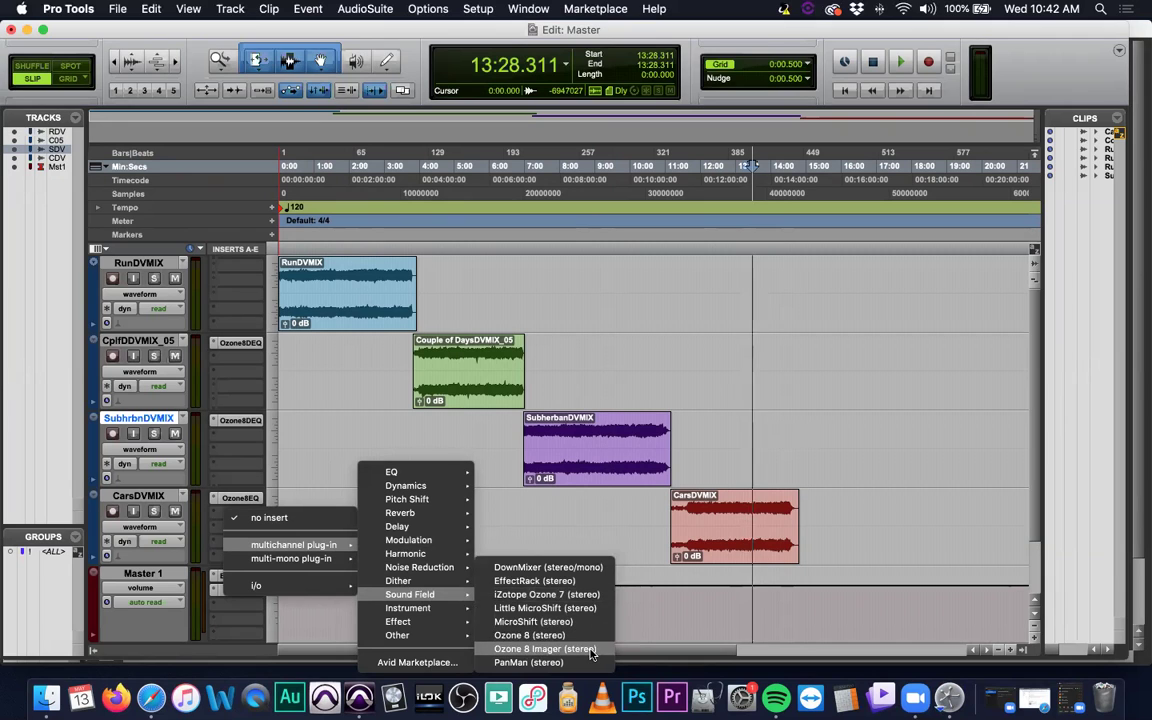
pyautogui.click(548, 560)
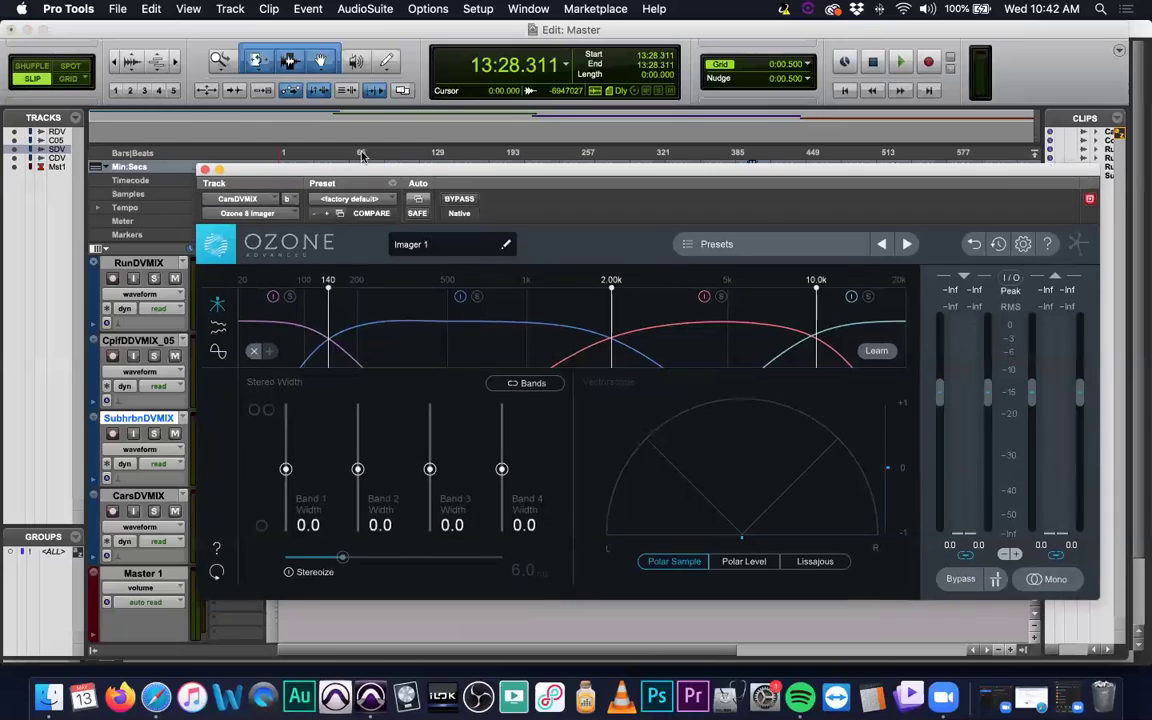
pyautogui.moveTo(453, 179); pyautogui.dragTo(373, 162)
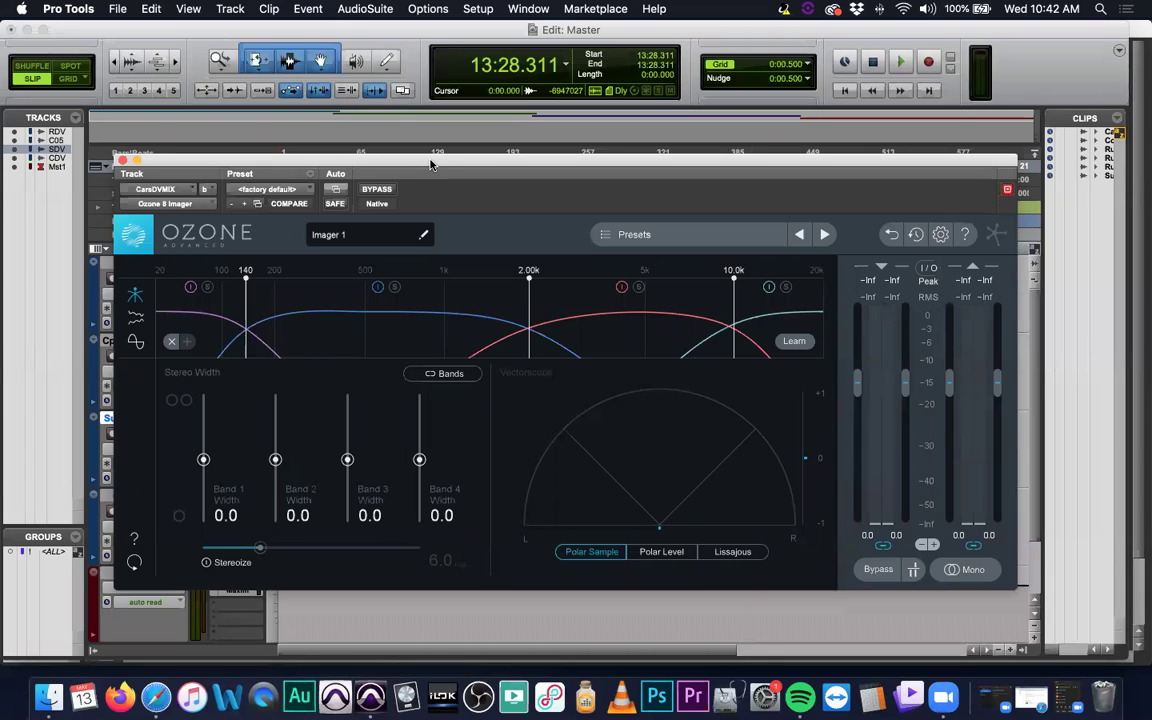
# Step: Play the Cars mix through the Imager, examine its stereo spread in Polar Sample and Polar Level views, and close the plug-in
pyautogui.press('space')
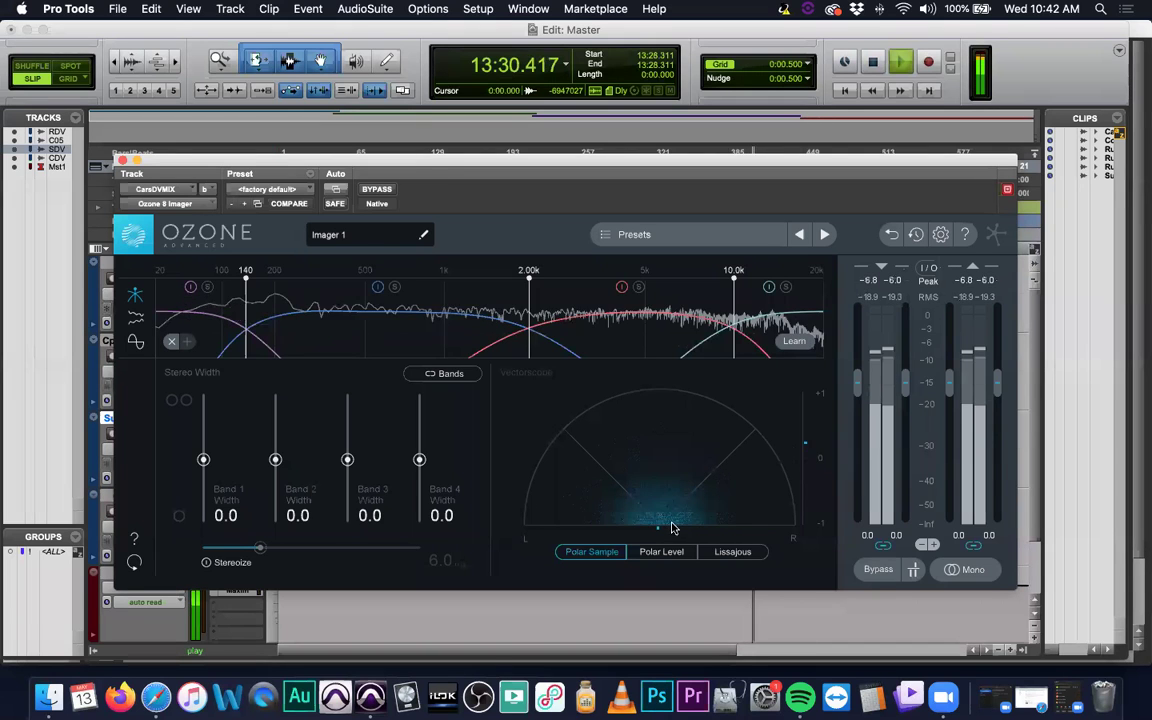
pyautogui.click(671, 556)
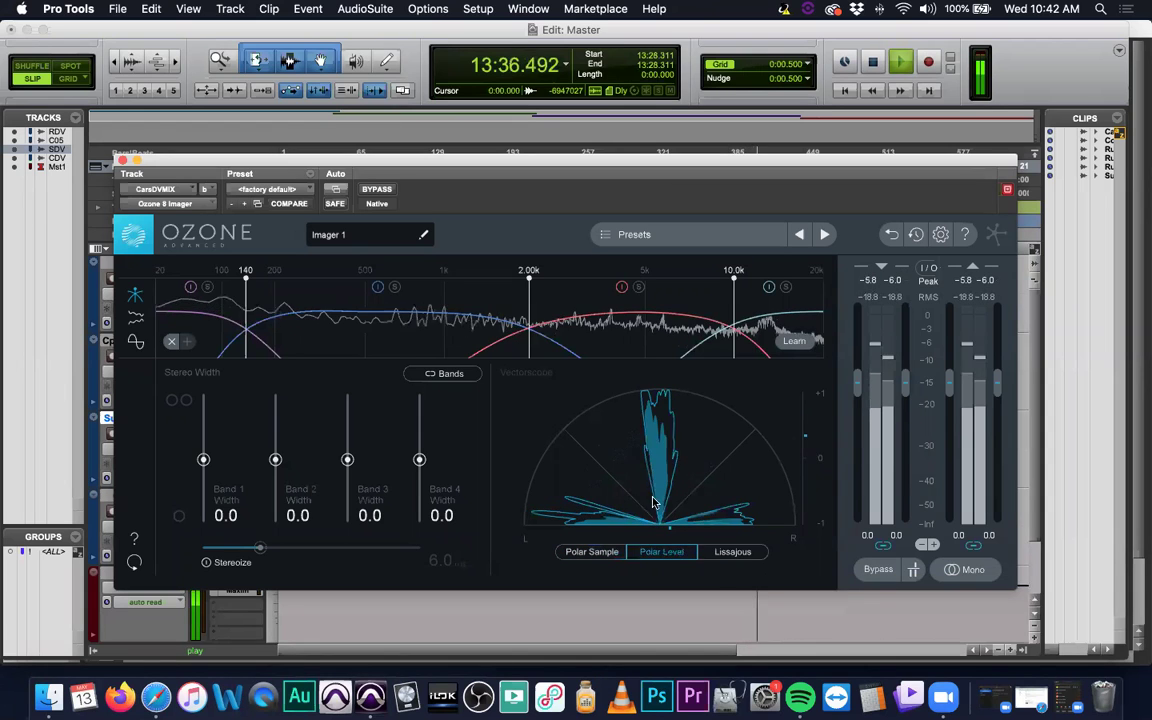
pyautogui.press('space')
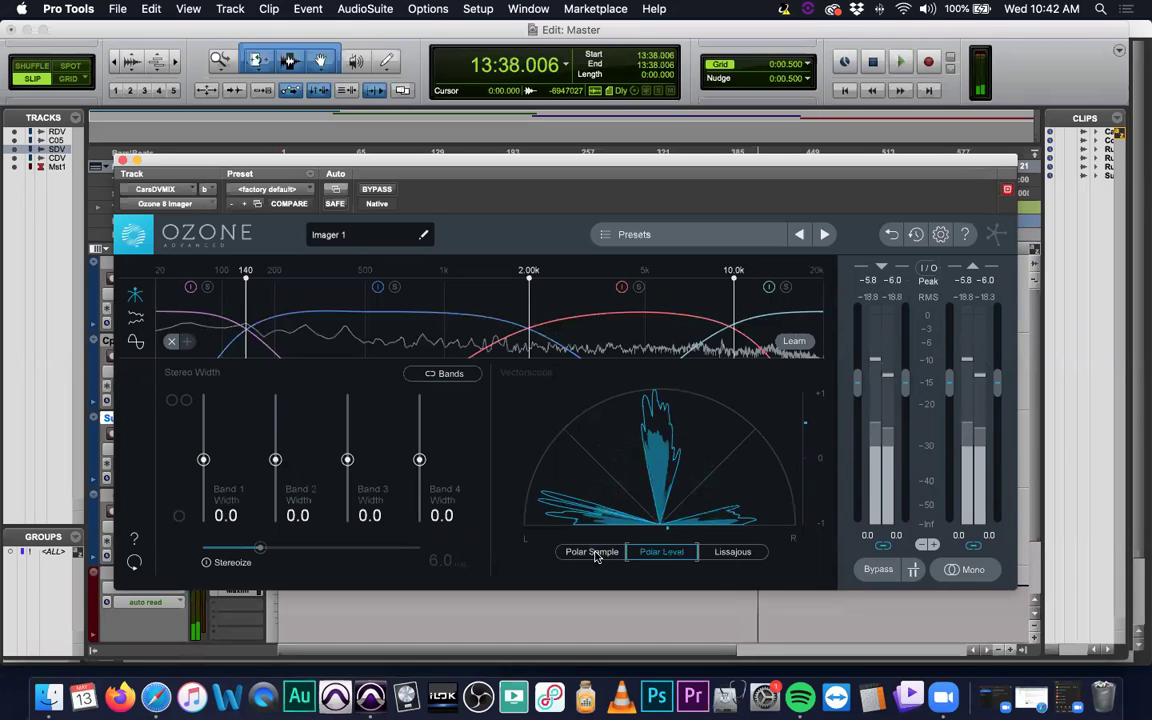
pyautogui.click(594, 553)
pyautogui.press('space')
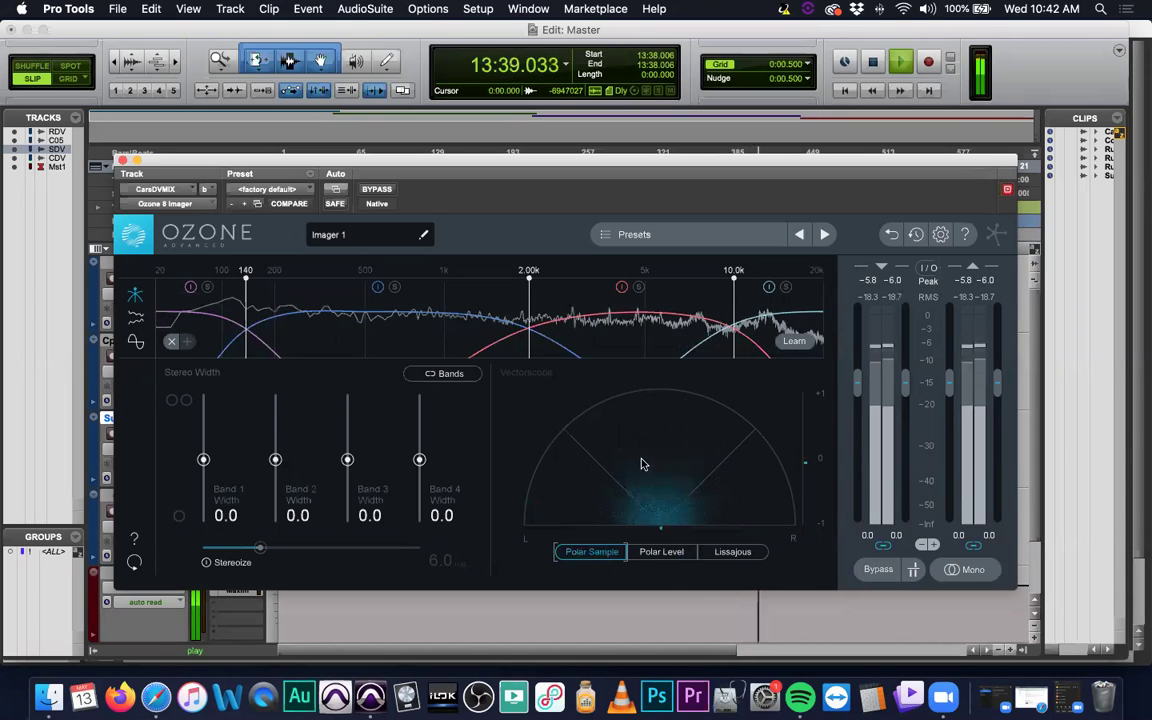
pyautogui.click(661, 554)
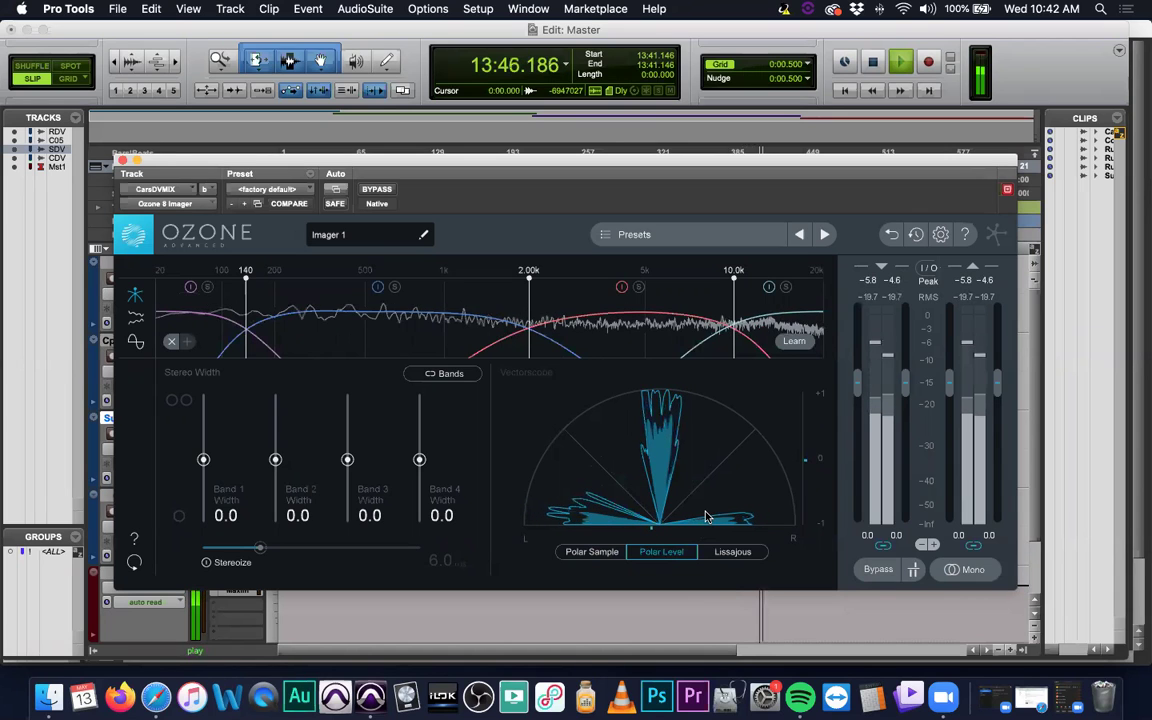
pyautogui.press('space')
pyautogui.click(118, 160)
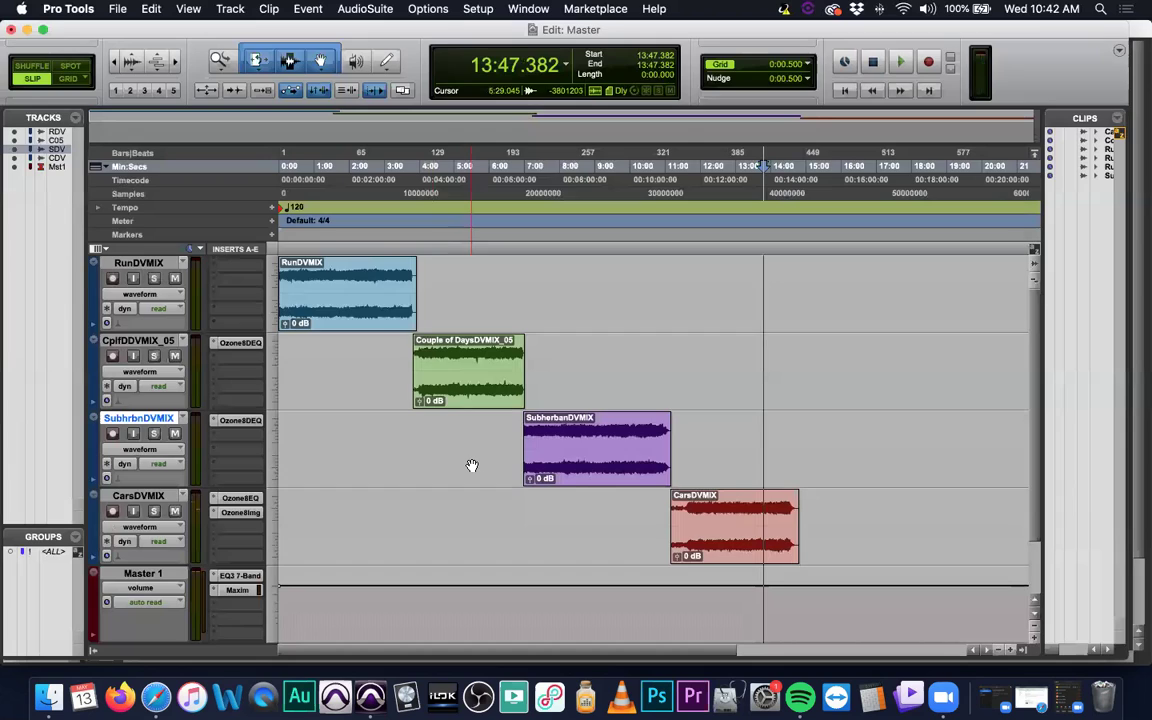
# Step: Move the Ozone 8 Imager insert from CarsDVMIX to Master 1 after Maxim, and return to the Edit window
pyautogui.press('super+equal')
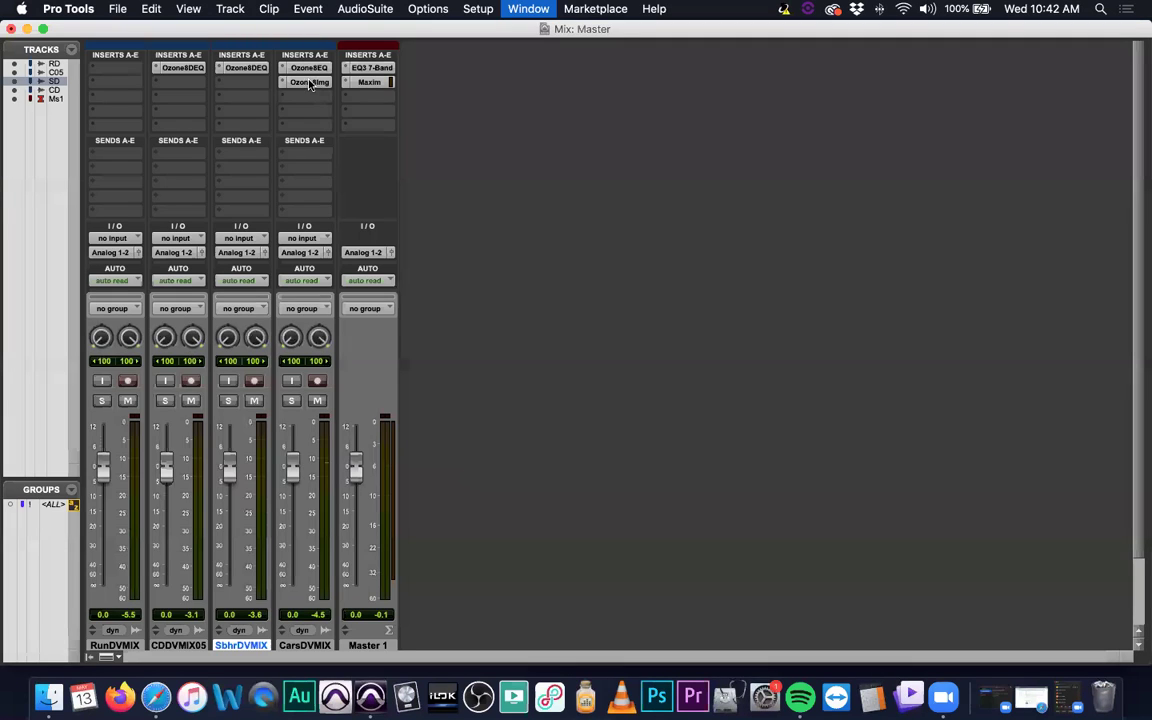
pyautogui.moveTo(365, 100); pyautogui.dragTo(367, 97)
pyautogui.click(370, 96)
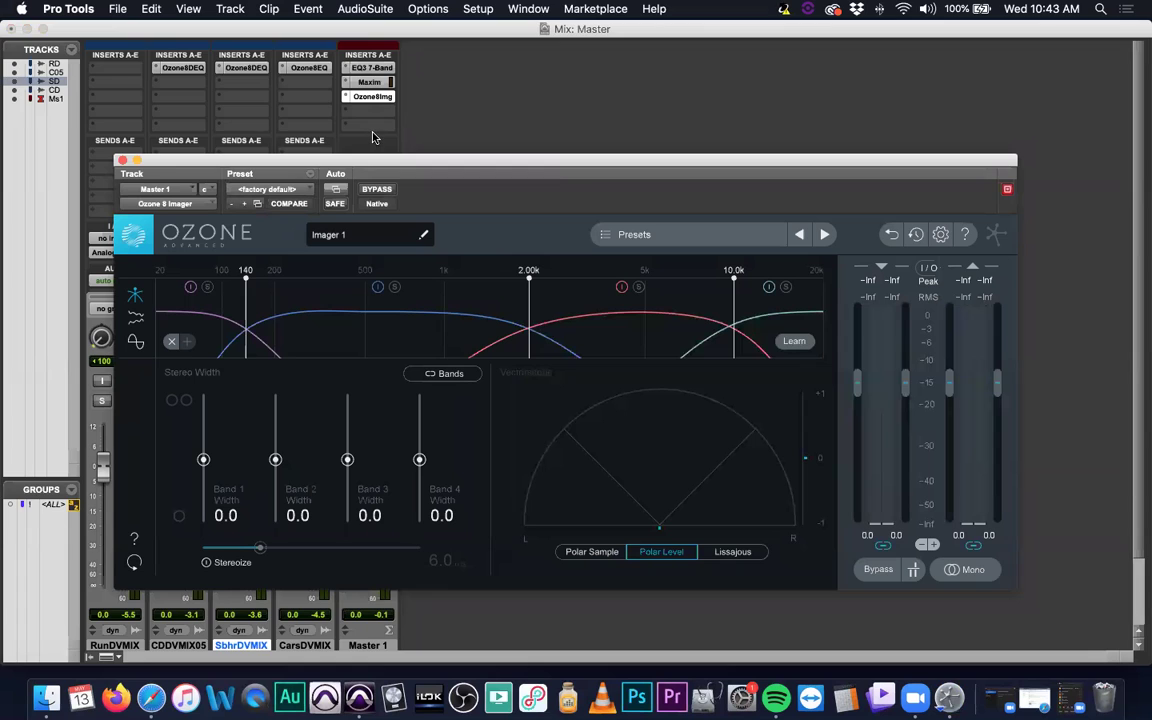
pyautogui.press('super+equal')
# Step: Play RunDVMIX from about 1:46 and passages of the following mixes, examining their stereo spread in the master Imager
pyautogui.moveTo(444, 165)
pyautogui.mouseDown()
pyautogui.moveTo(478, 223)
pyautogui.moveTo(740, 216)
pyautogui.moveTo(433, 167)
pyautogui.mouseUp()
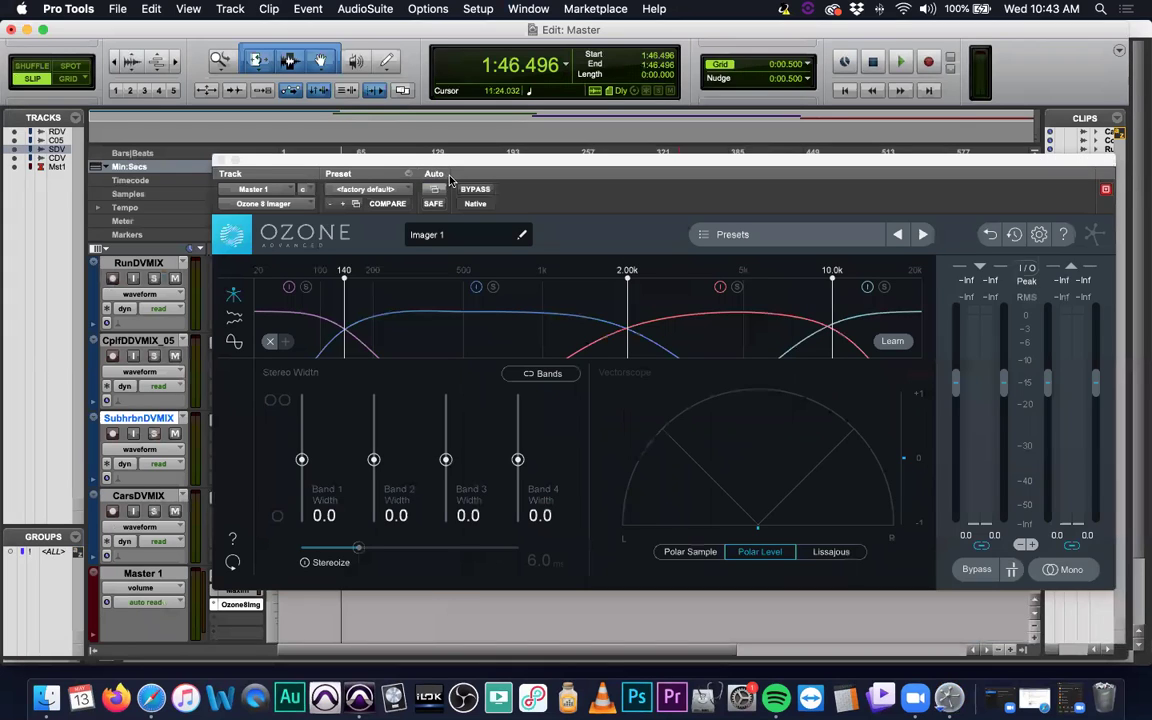
pyautogui.press('space')
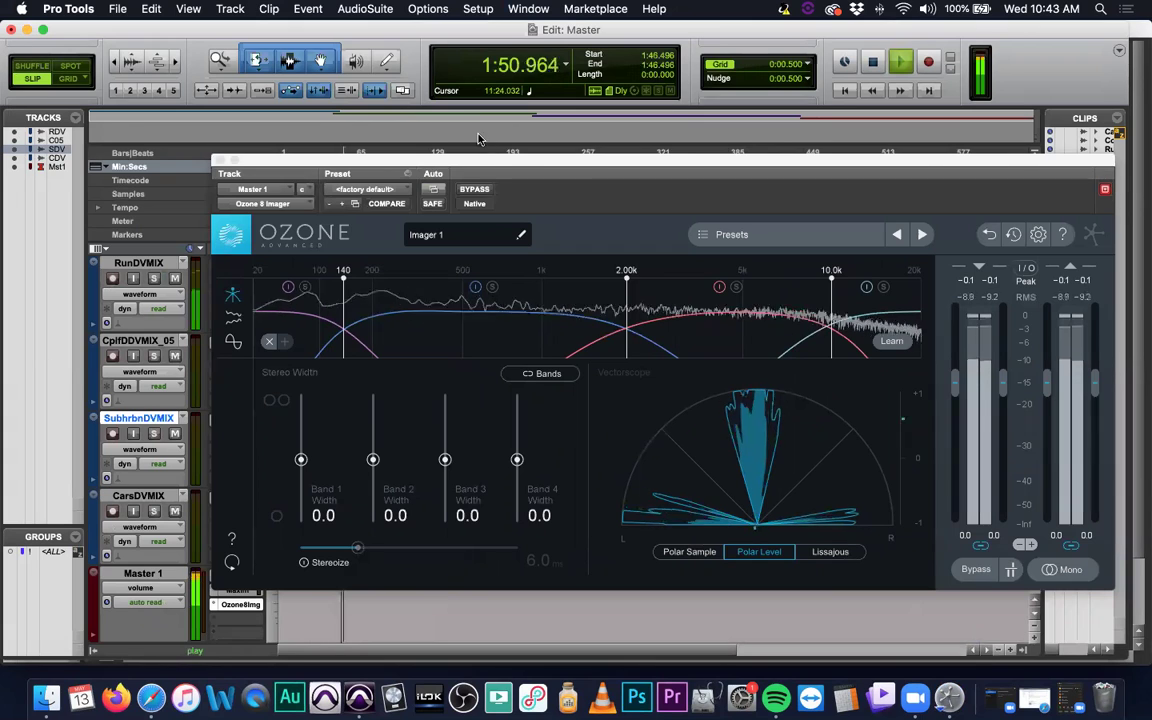
pyautogui.moveTo(508, 162); pyautogui.dragTo(555, 327)
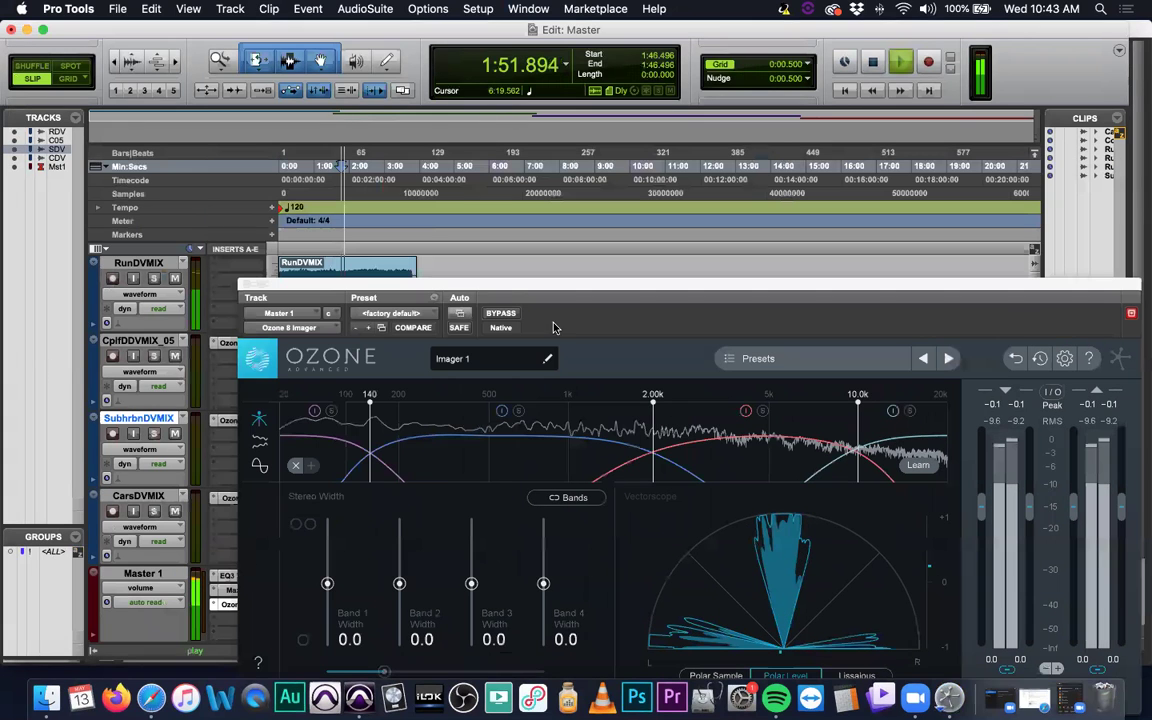
pyautogui.click(463, 244)
pyautogui.moveTo(716, 297); pyautogui.dragTo(726, 372)
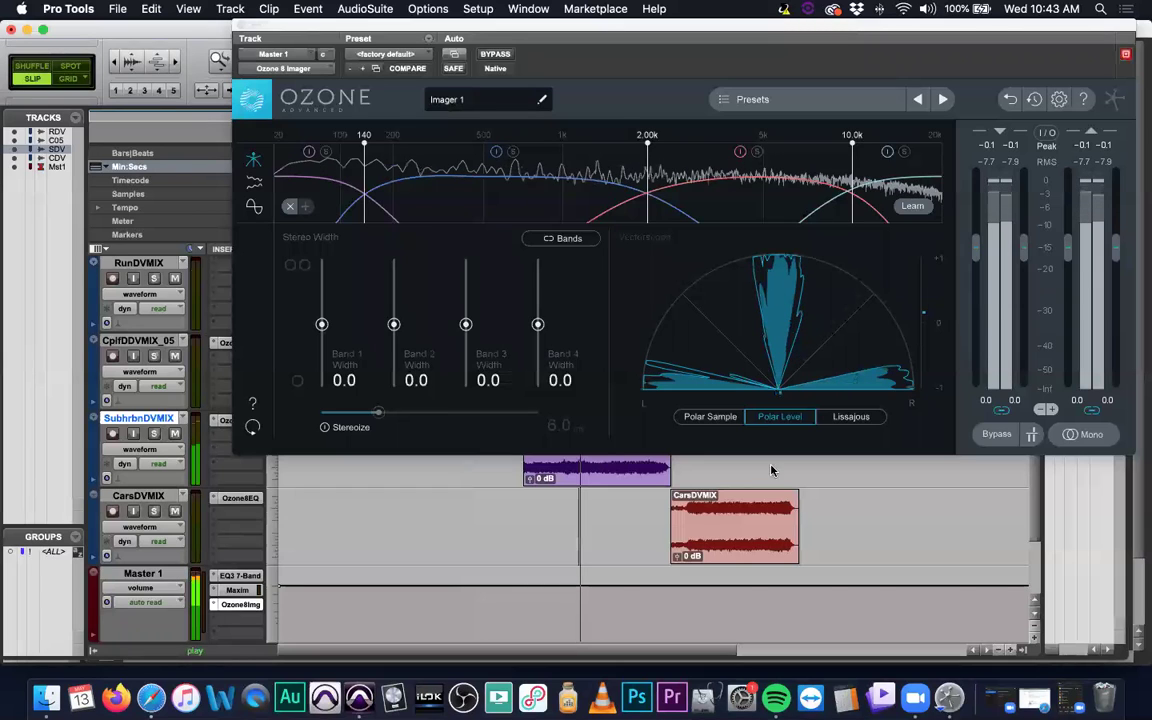
# Step: Compare the stereo spread of Cars and Subherban passages in the Imager's Polar Level view, and close the plug-in
pyautogui.click(726, 572)
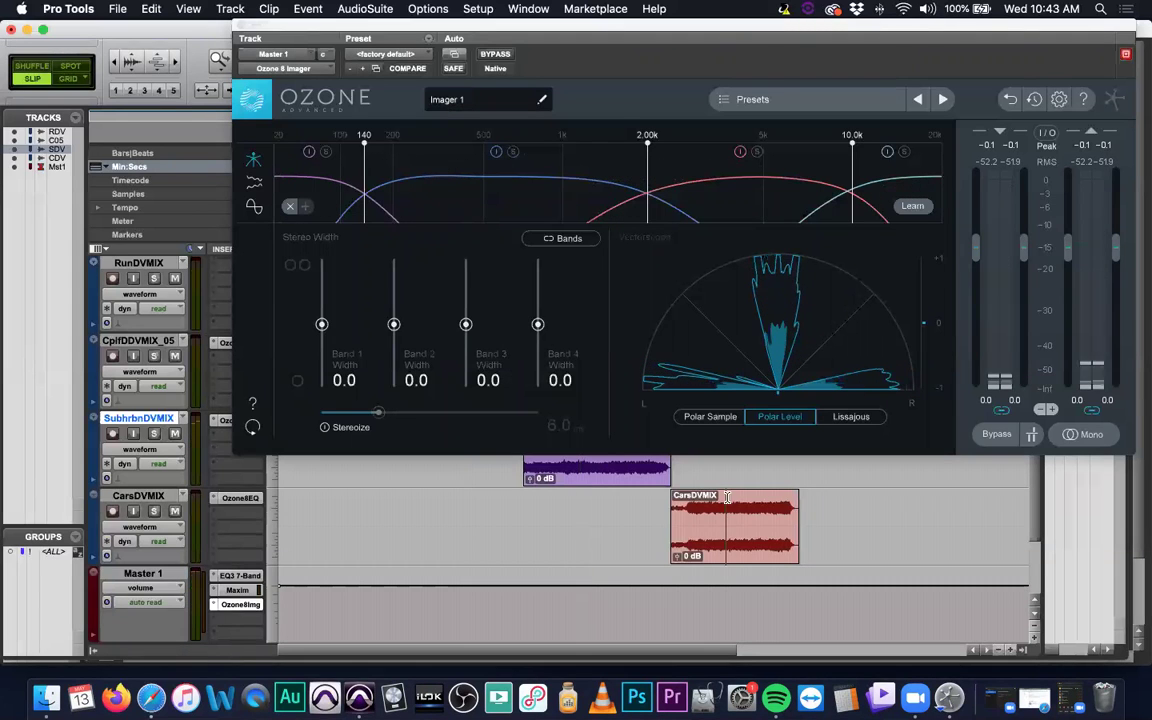
pyautogui.press('space')
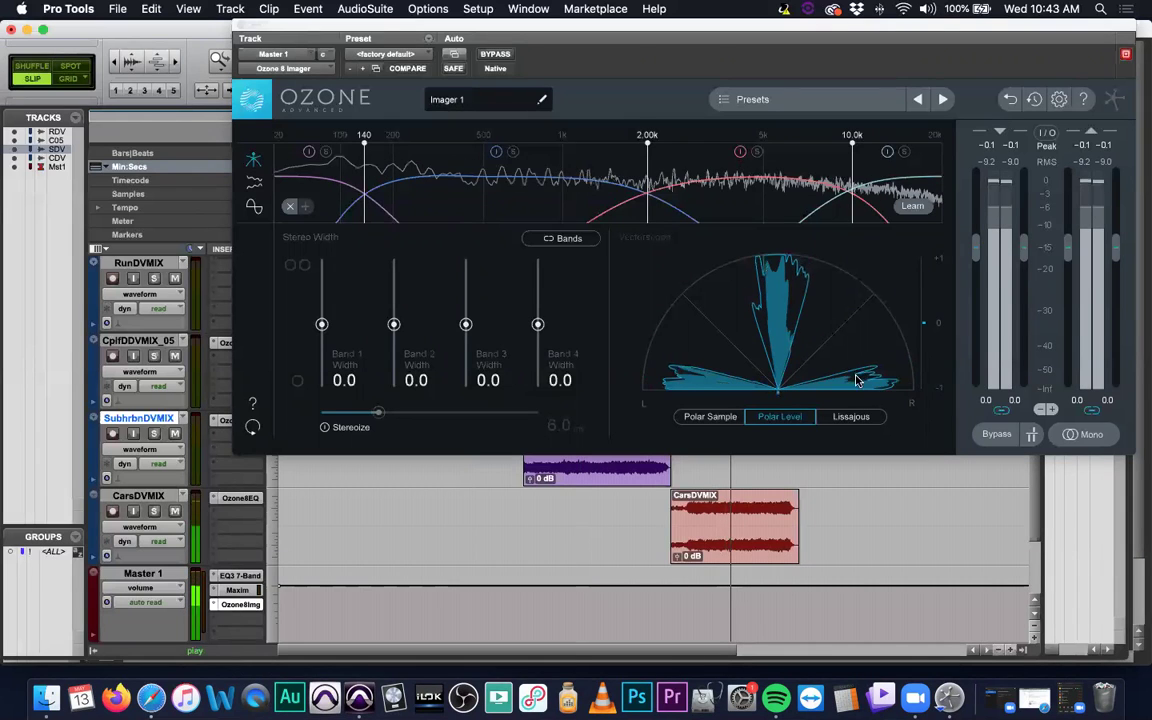
pyautogui.press('space')
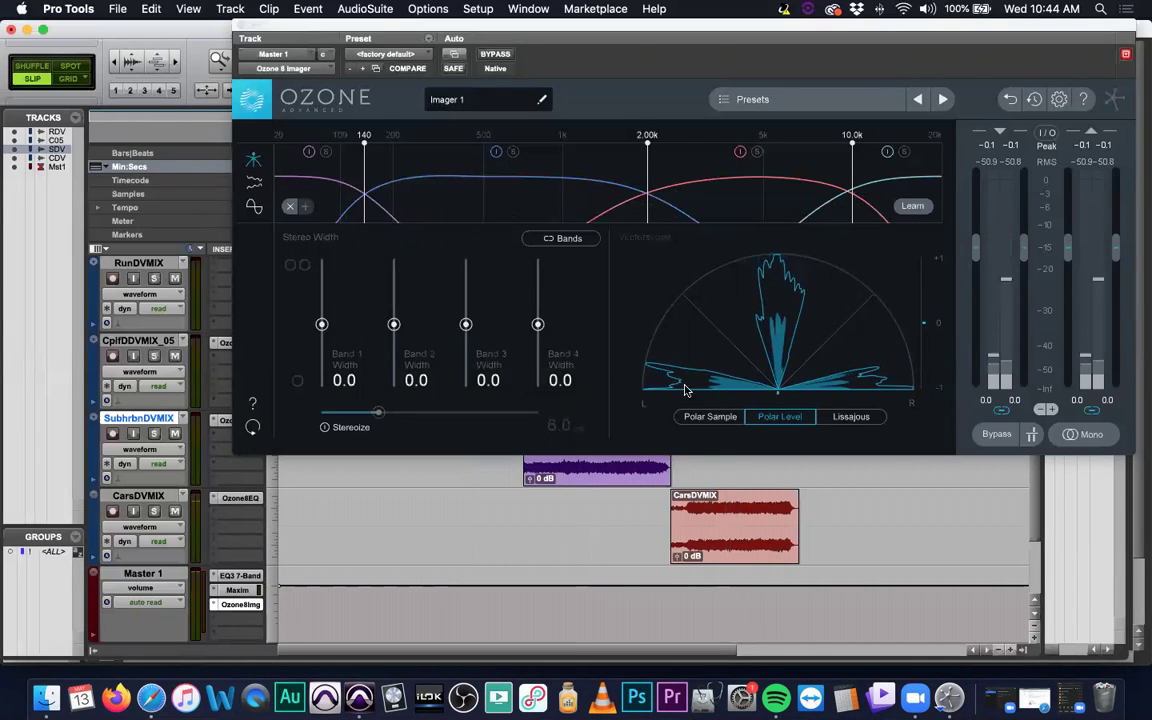
pyautogui.click(590, 507)
pyautogui.press('space')
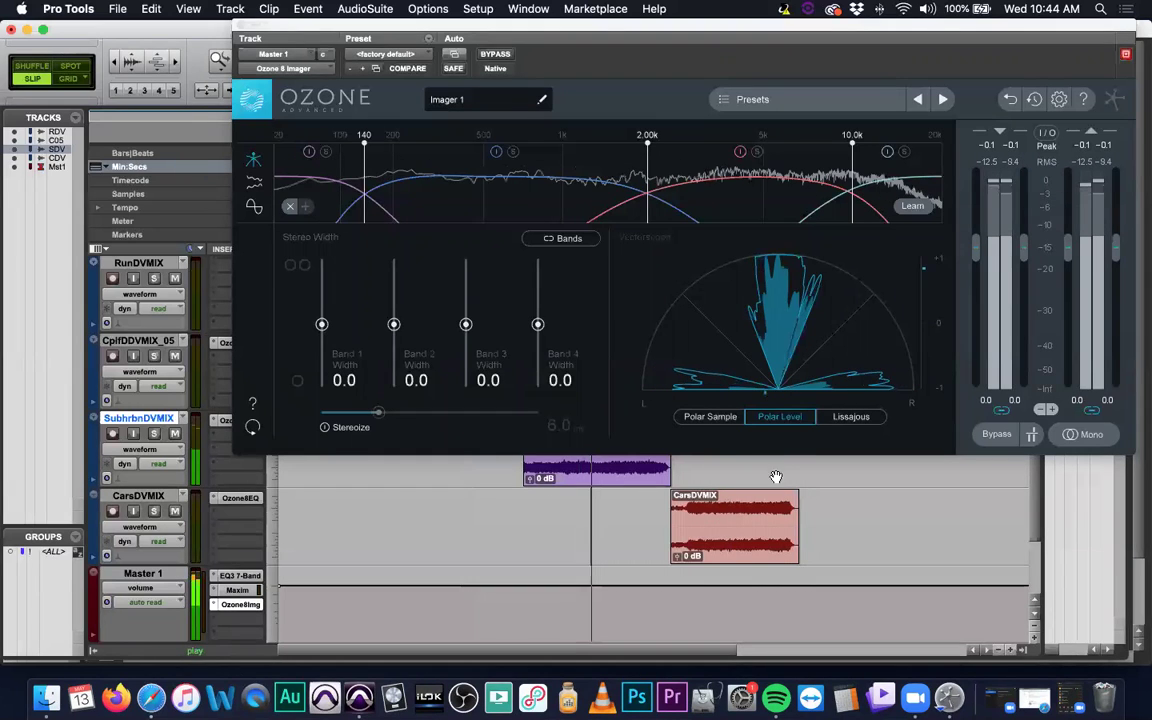
pyautogui.click(733, 504)
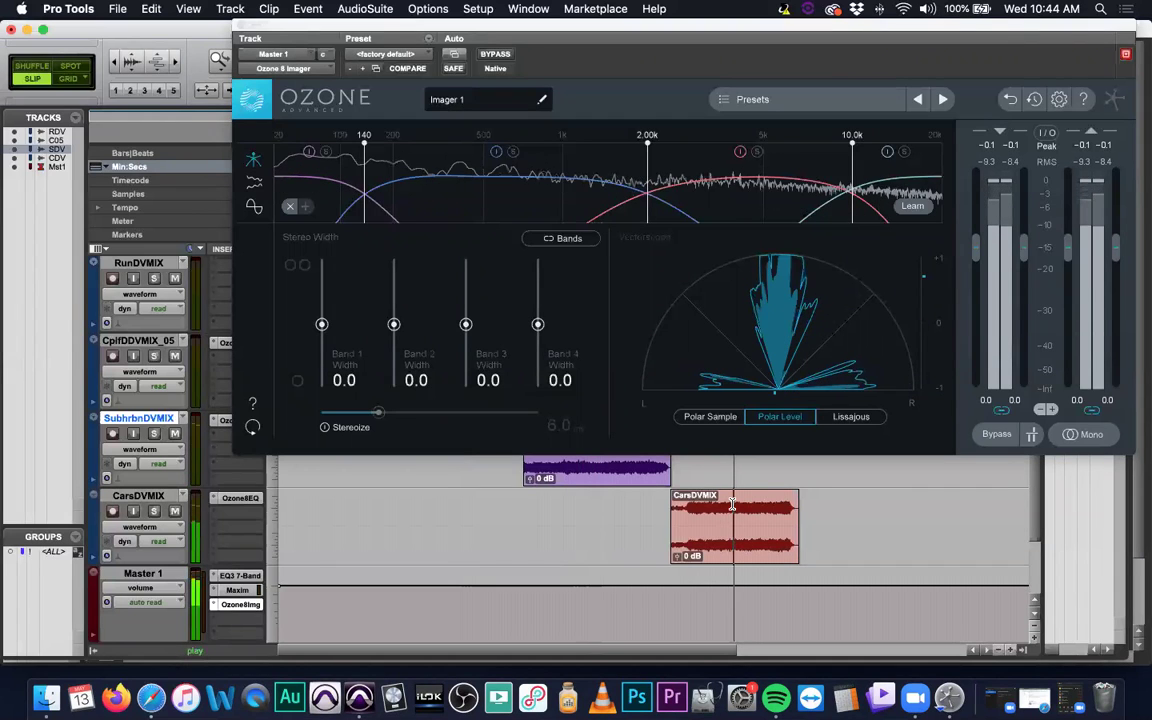
pyautogui.press('space')
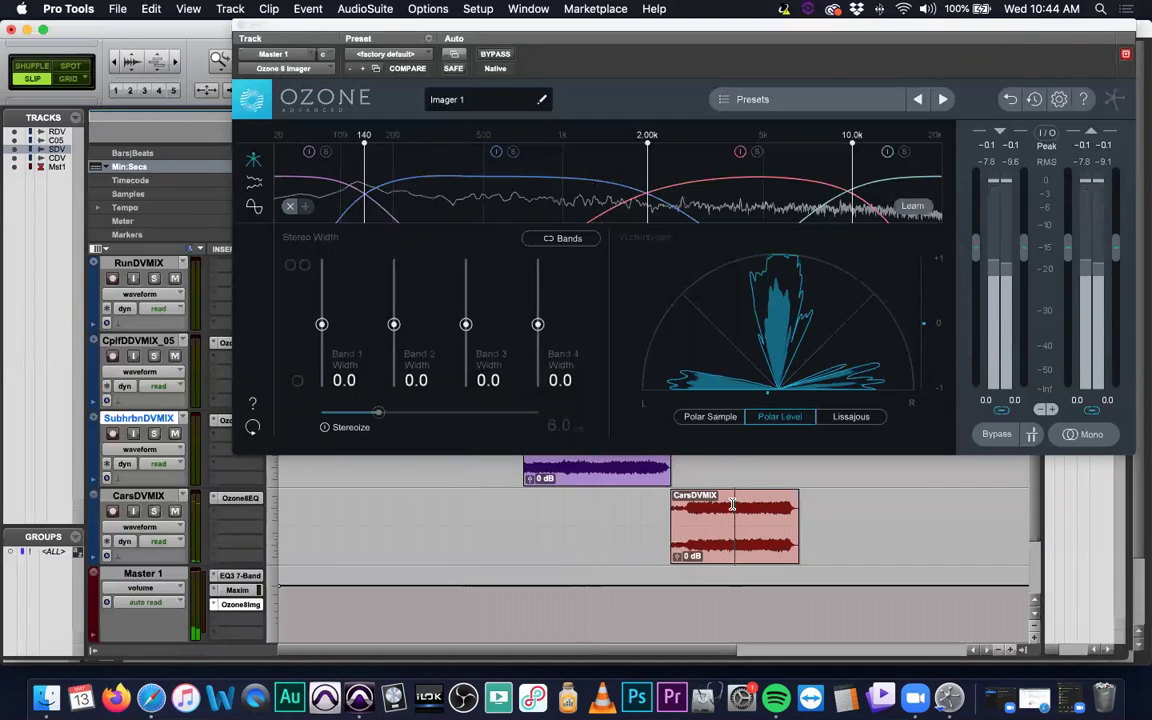
pyautogui.click(241, 25)
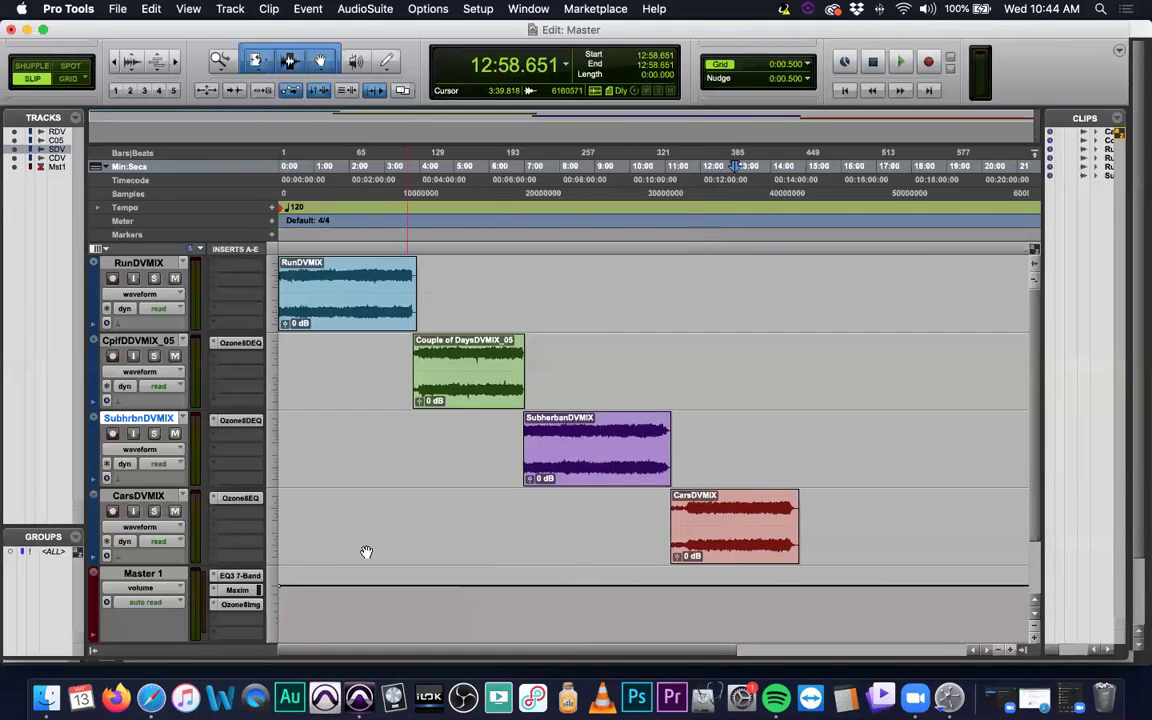
# Step: Review the Ozone 8 Equalizer curve on CarsDVMIX and close its window
pyautogui.click(240, 497)
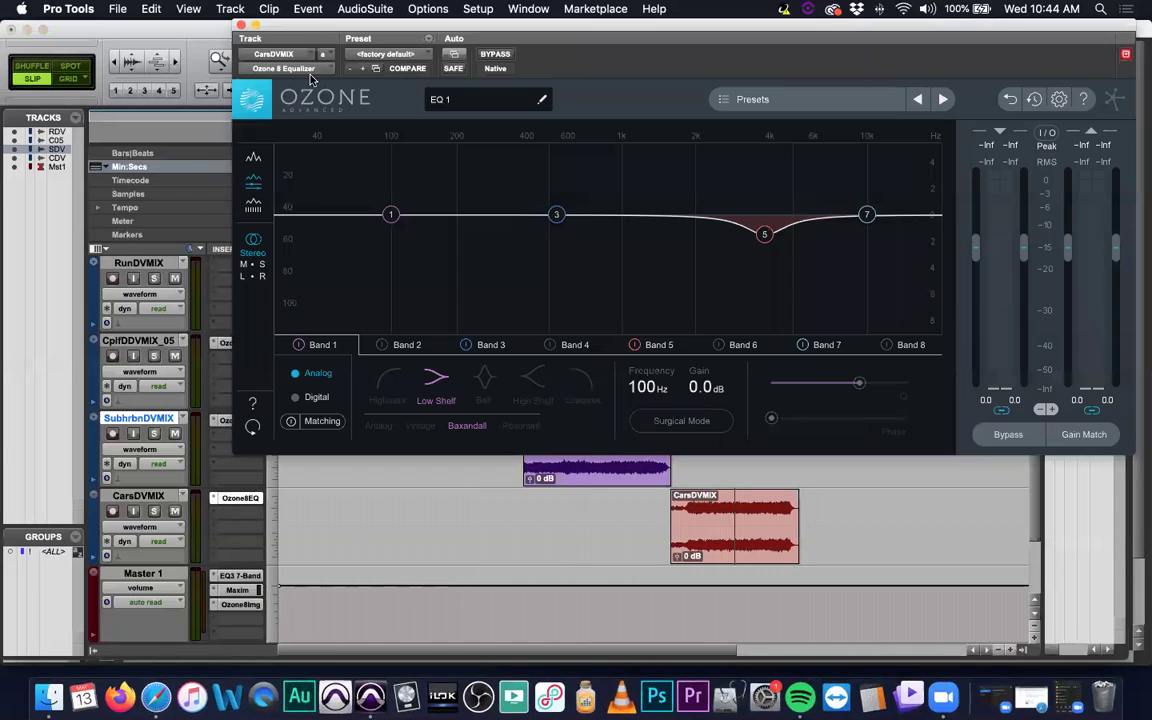
pyautogui.click(241, 24)
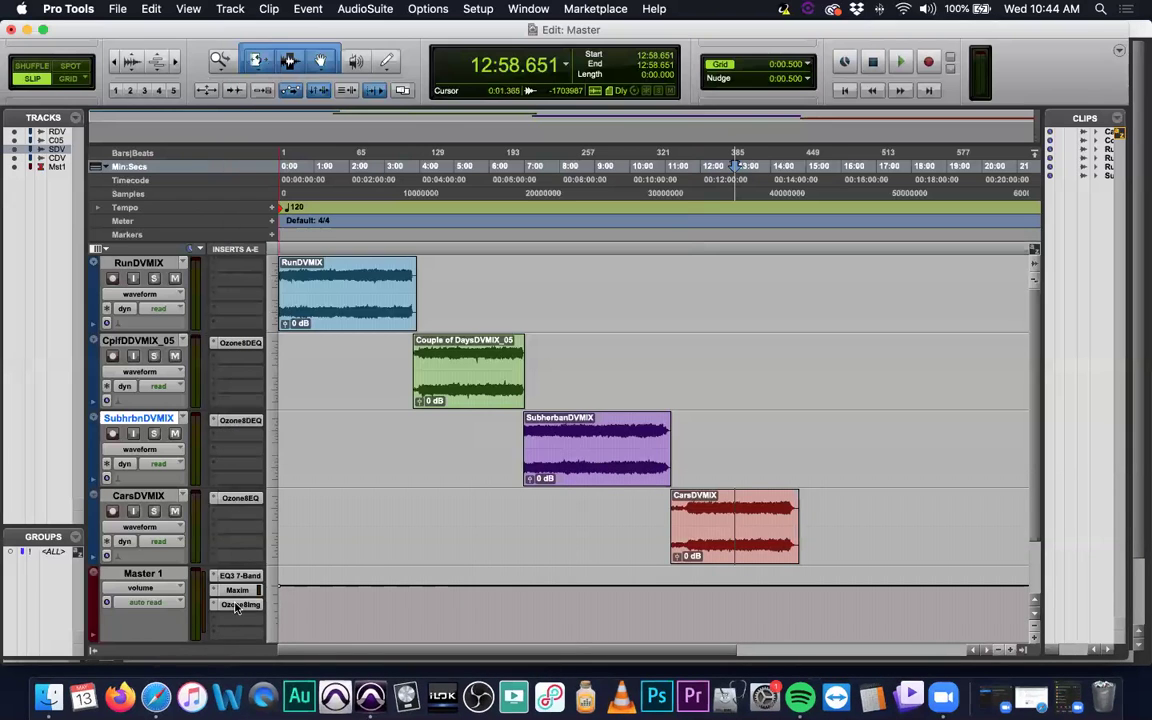
# Step: Open the Ozone 8 Imager on Master 1, switch its output to Mono and reposition its window
pyautogui.click(240, 604)
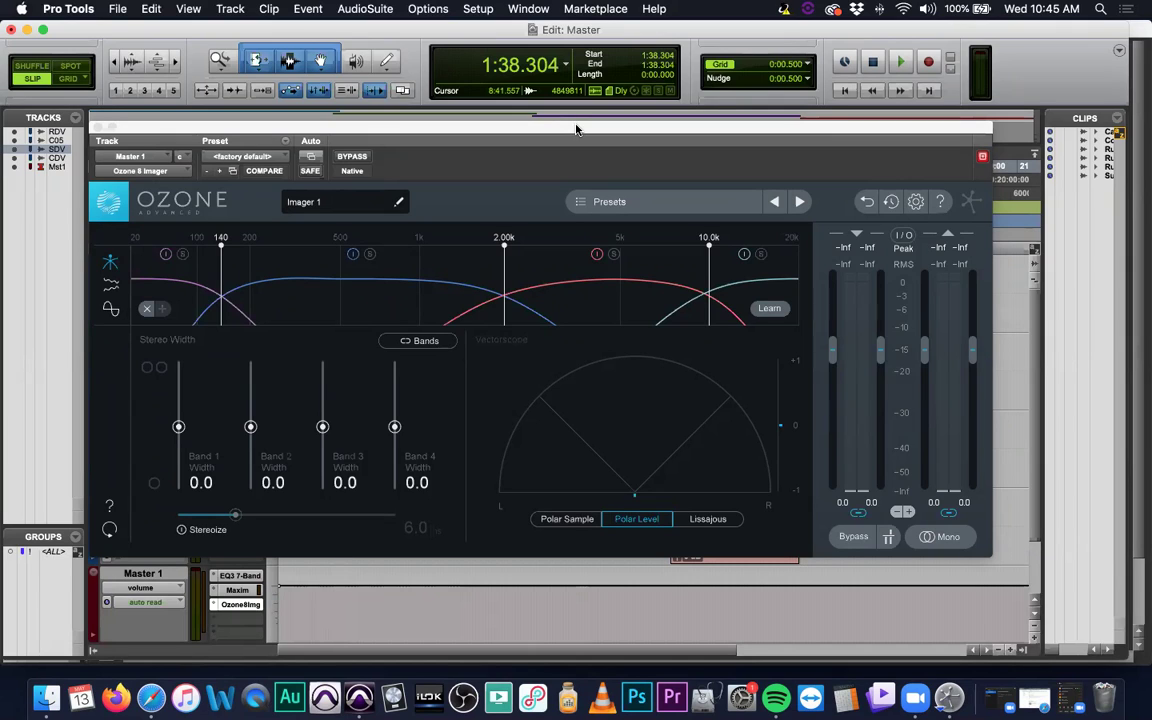
pyautogui.click(947, 537)
pyautogui.moveTo(663, 129); pyautogui.dragTo(734, 277)
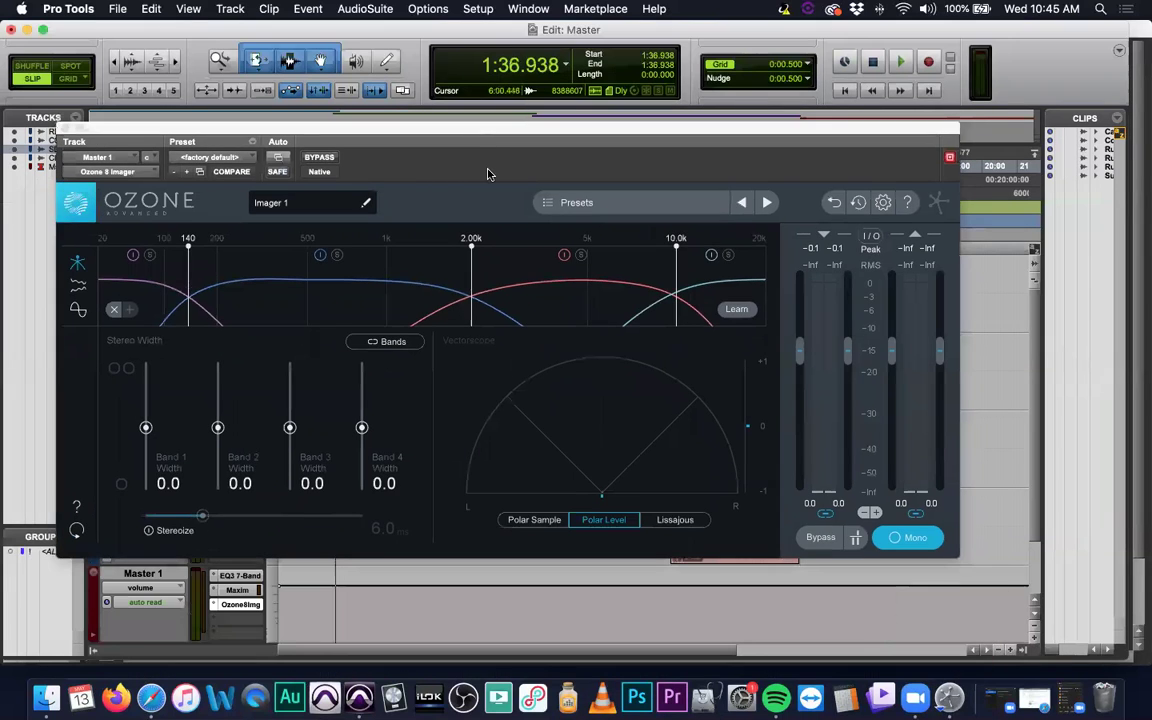
# Step: Listen in mono to RunDVMIX from about 1:37 and Couple of Days from about 5:10, moving the Imager window aside
pyautogui.press('space')
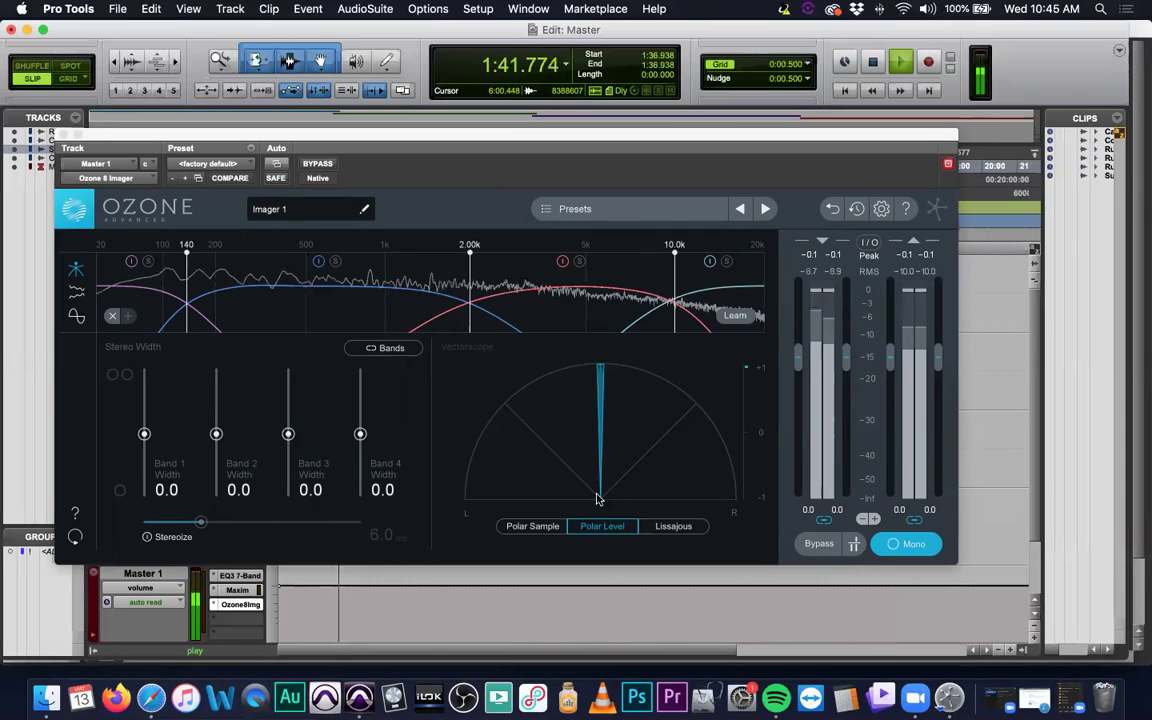
pyautogui.moveTo(568, 130); pyautogui.dragTo(568, 150)
pyautogui.moveTo(577, 398); pyautogui.dragTo(605, 105)
pyautogui.click(466, 329)
pyautogui.press('space')
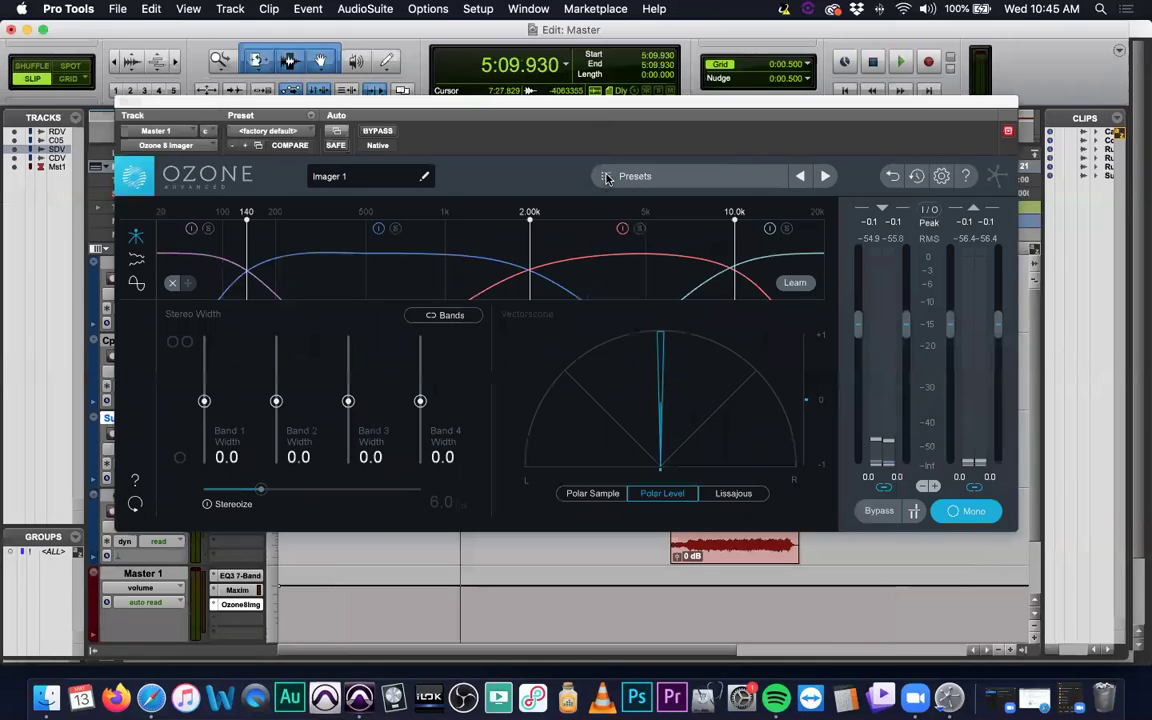
pyautogui.press('space')
pyautogui.click(709, 303)
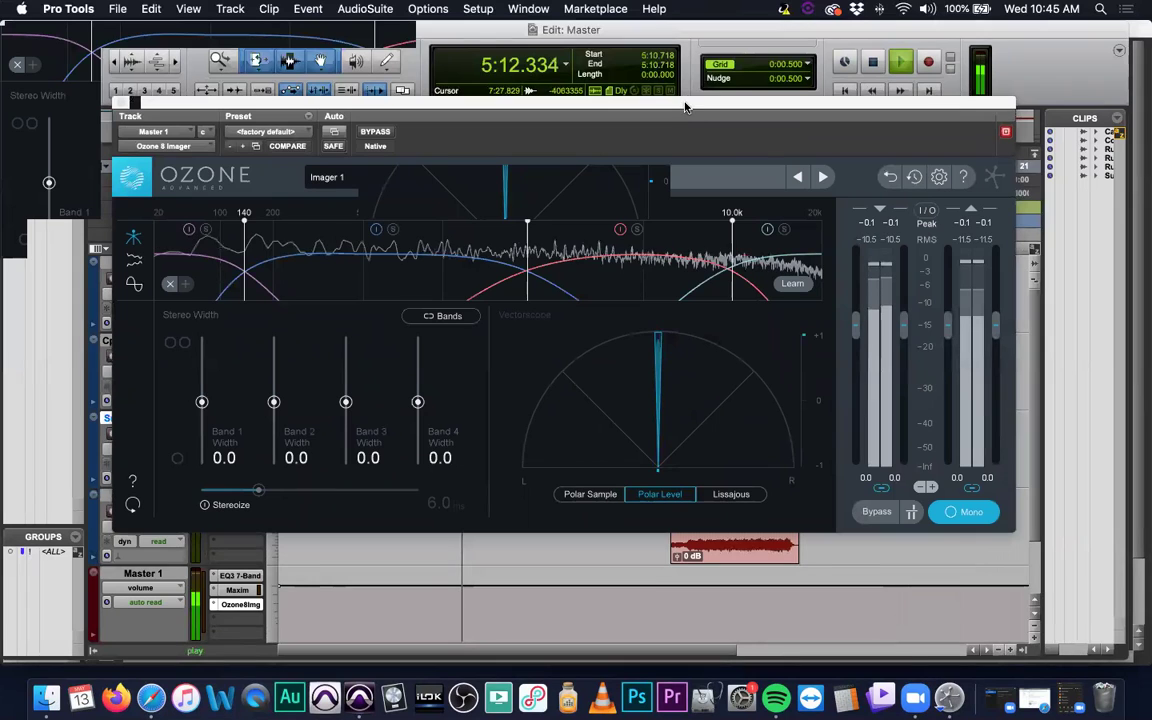
pyautogui.press('space')
# Step: Listen in mono to Subherban from about 8:35 and Cars from about 13:08, moving the Imager window around the clips
pyautogui.moveTo(685, 107); pyautogui.dragTo(265, 210)
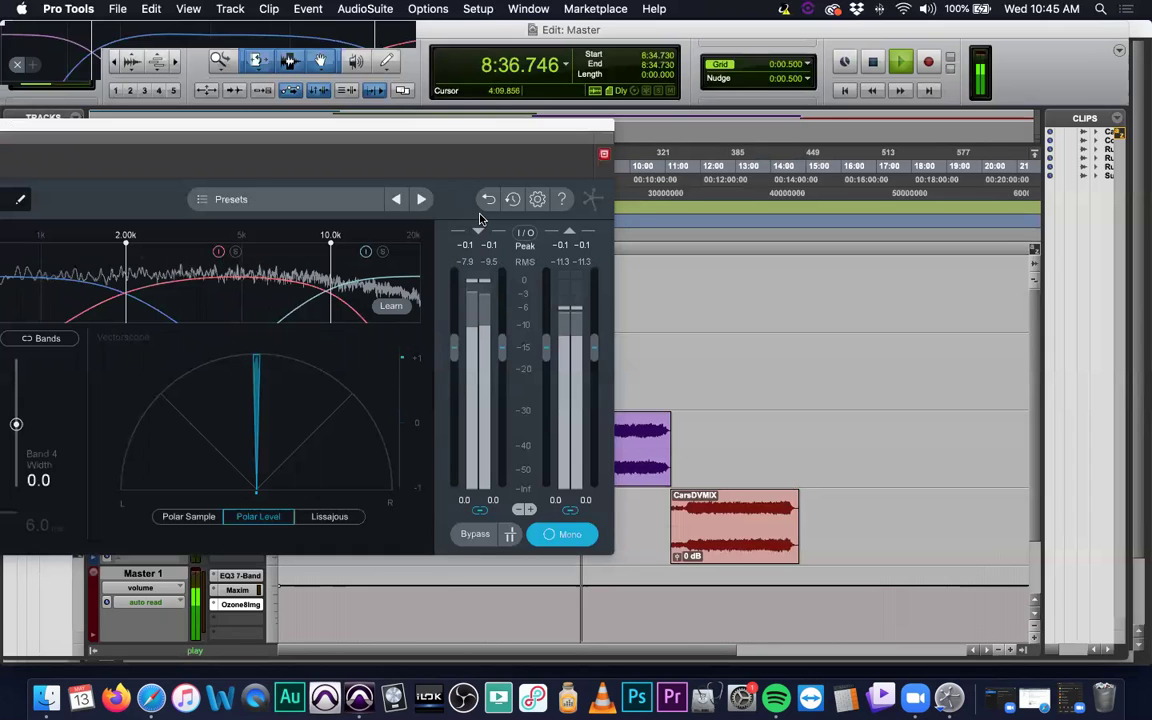
pyautogui.press('space')
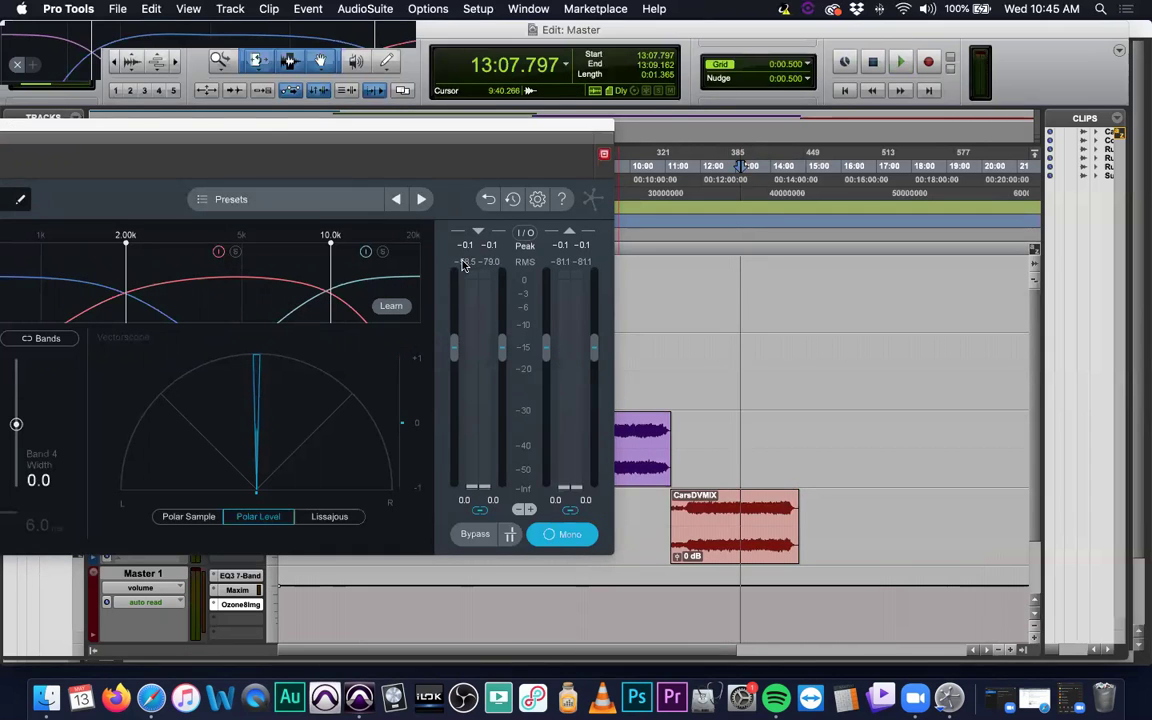
pyautogui.press('space')
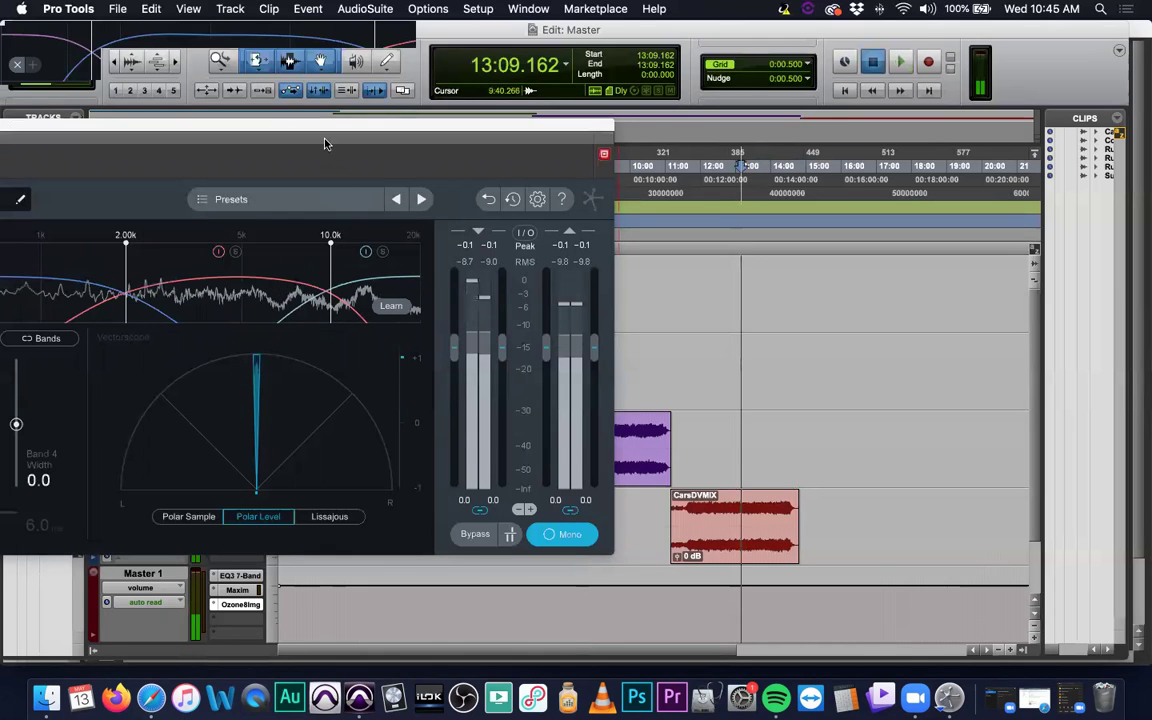
pyautogui.moveTo(324, 144); pyautogui.dragTo(398, 128)
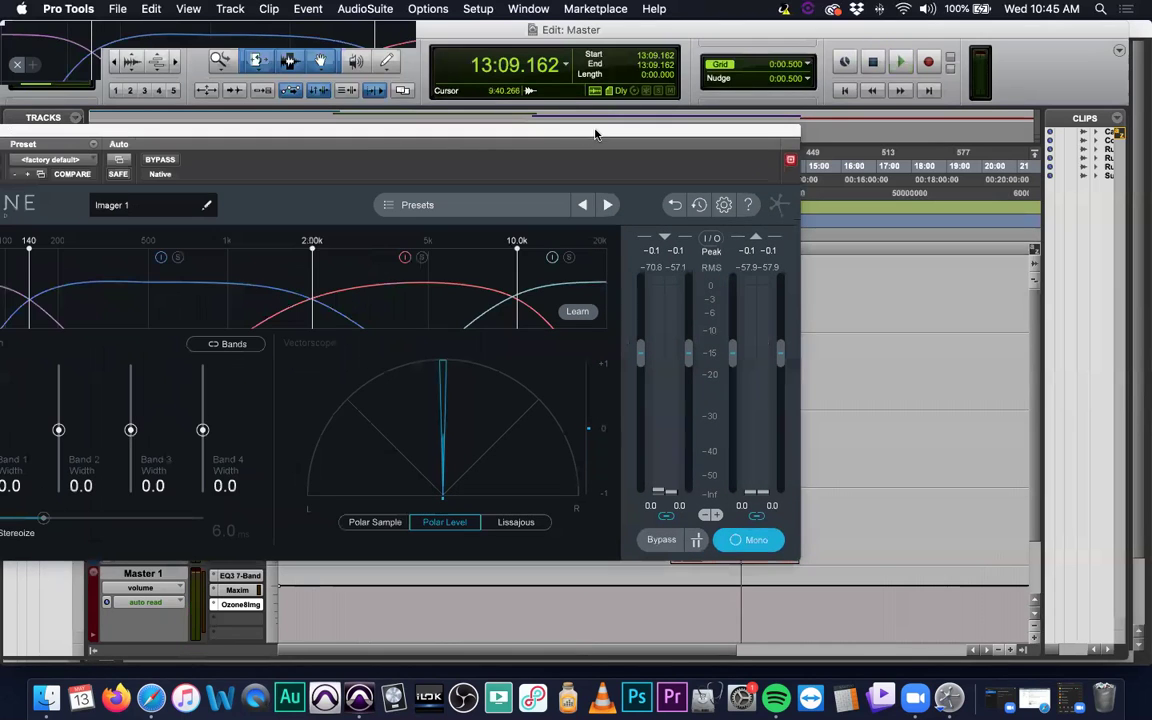
pyautogui.moveTo(507, 134); pyautogui.dragTo(590, 141)
pyautogui.press('space')
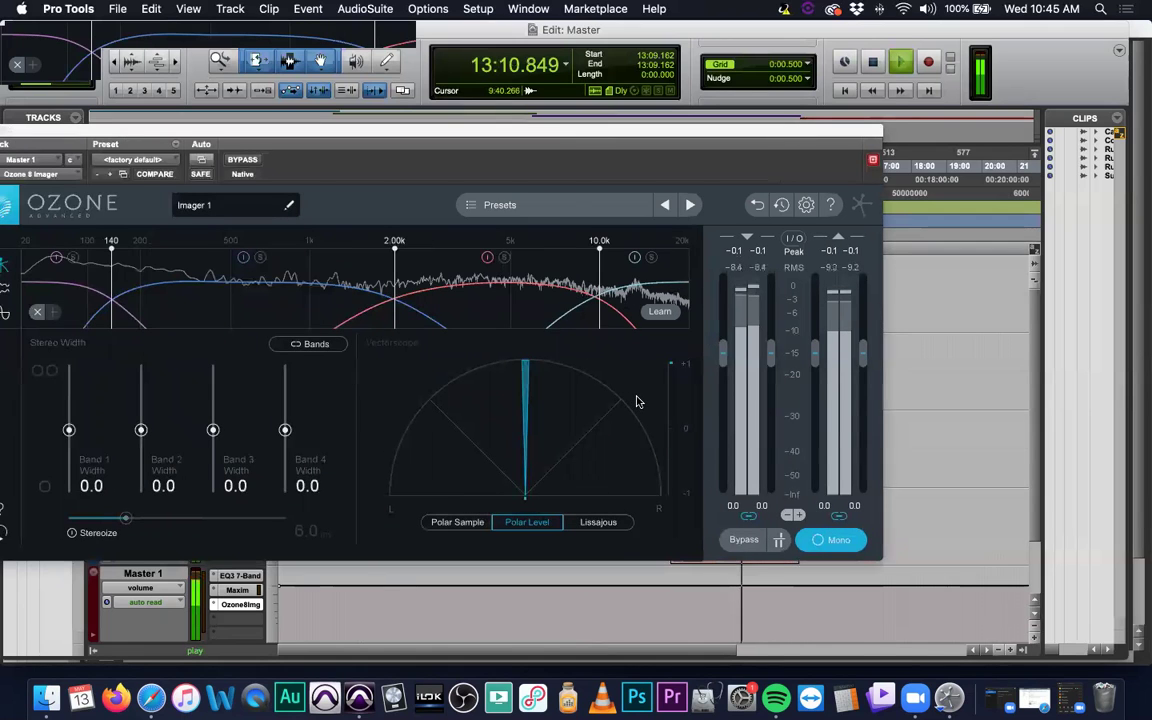
pyautogui.press('space')
# Step: Play Cars from about 13:12 while switching the Imager repeatedly between stereo and mono, and stop playback with Mono enabled
pyautogui.moveTo(574, 140); pyautogui.dragTo(699, 134)
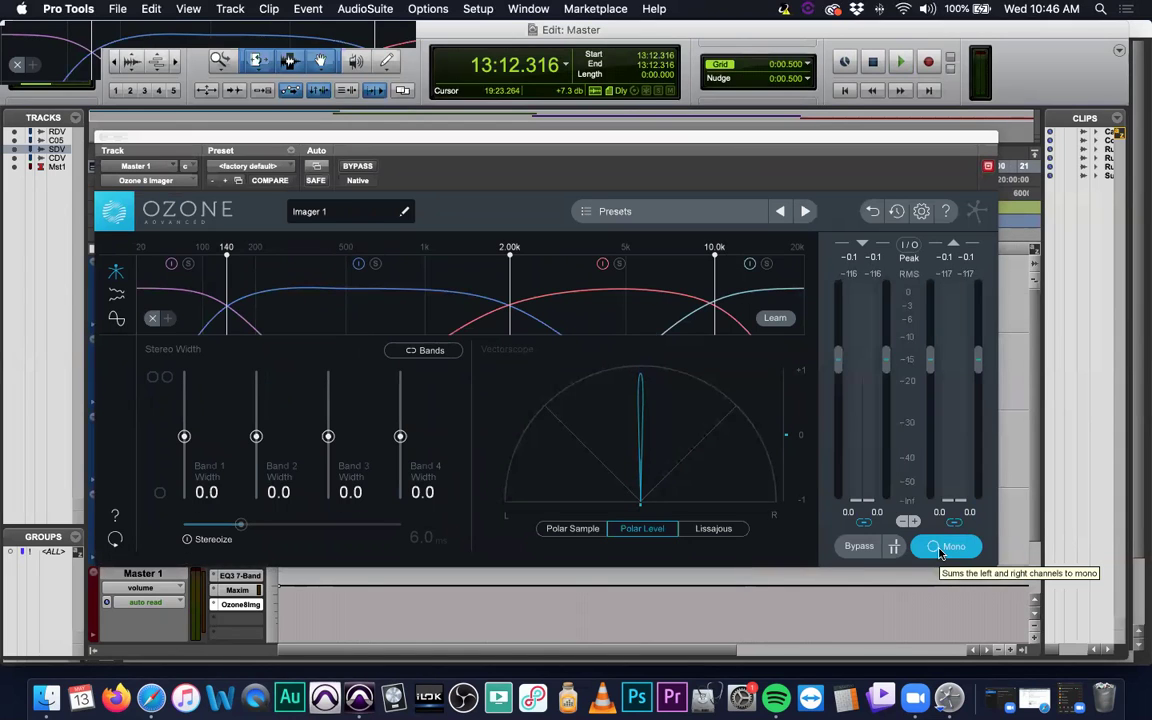
pyautogui.click(940, 548)
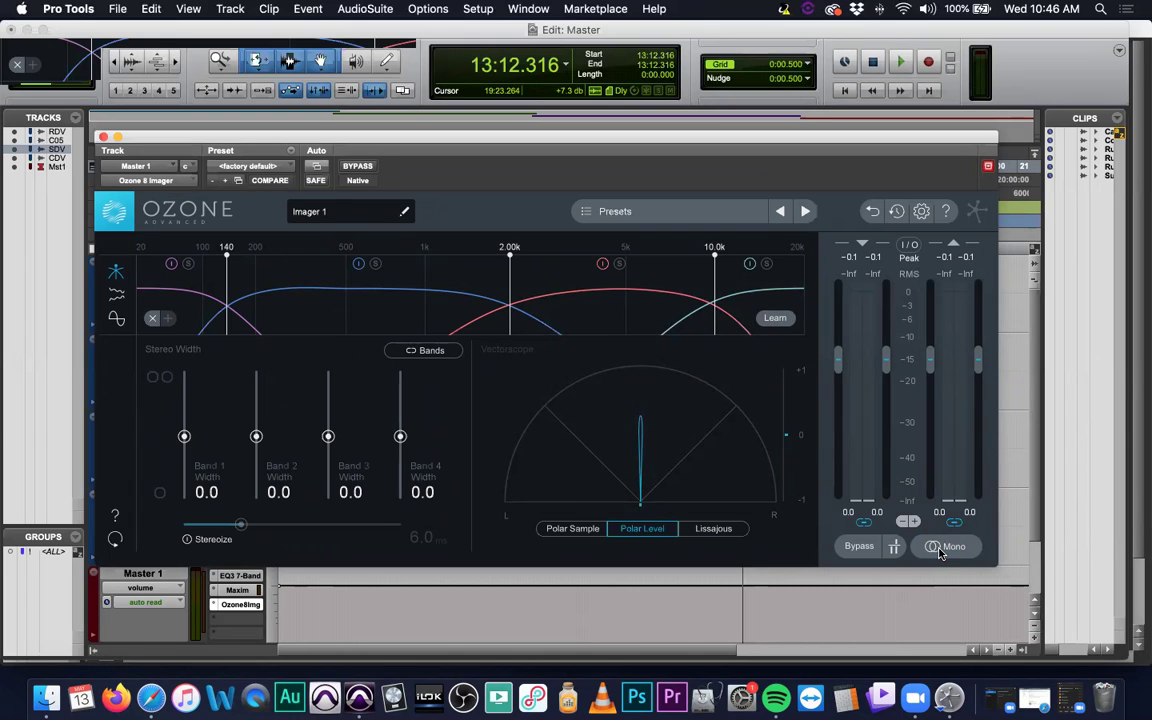
pyautogui.press('space')
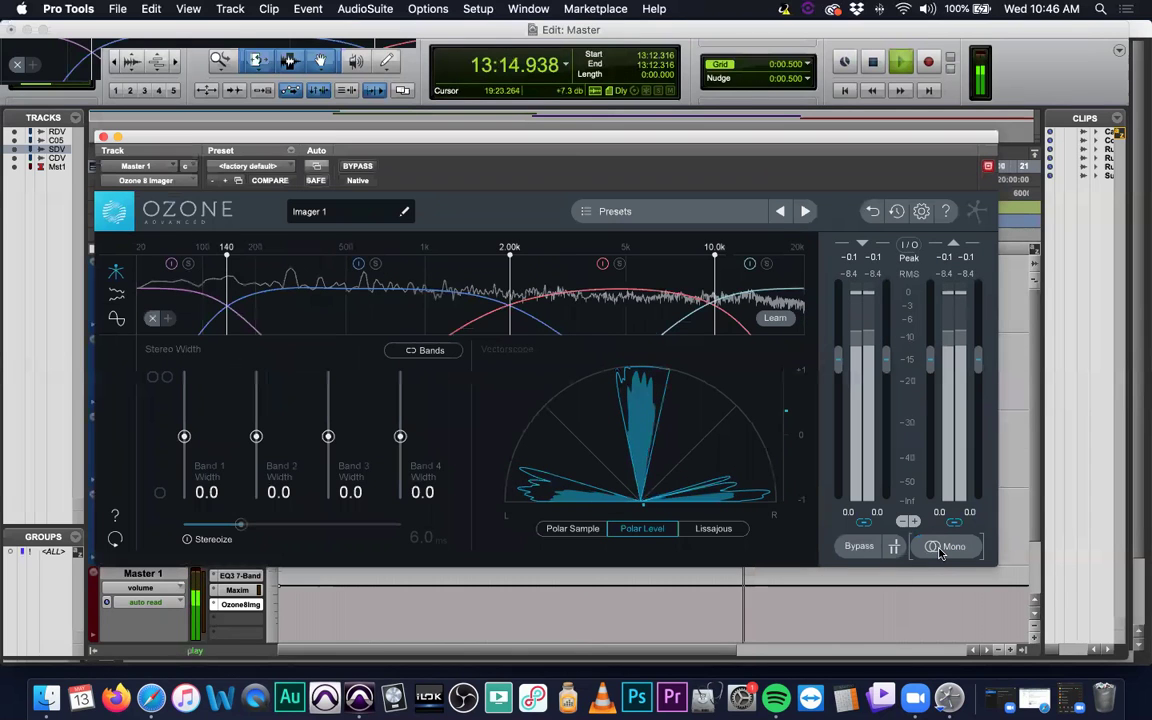
pyautogui.click(940, 549)
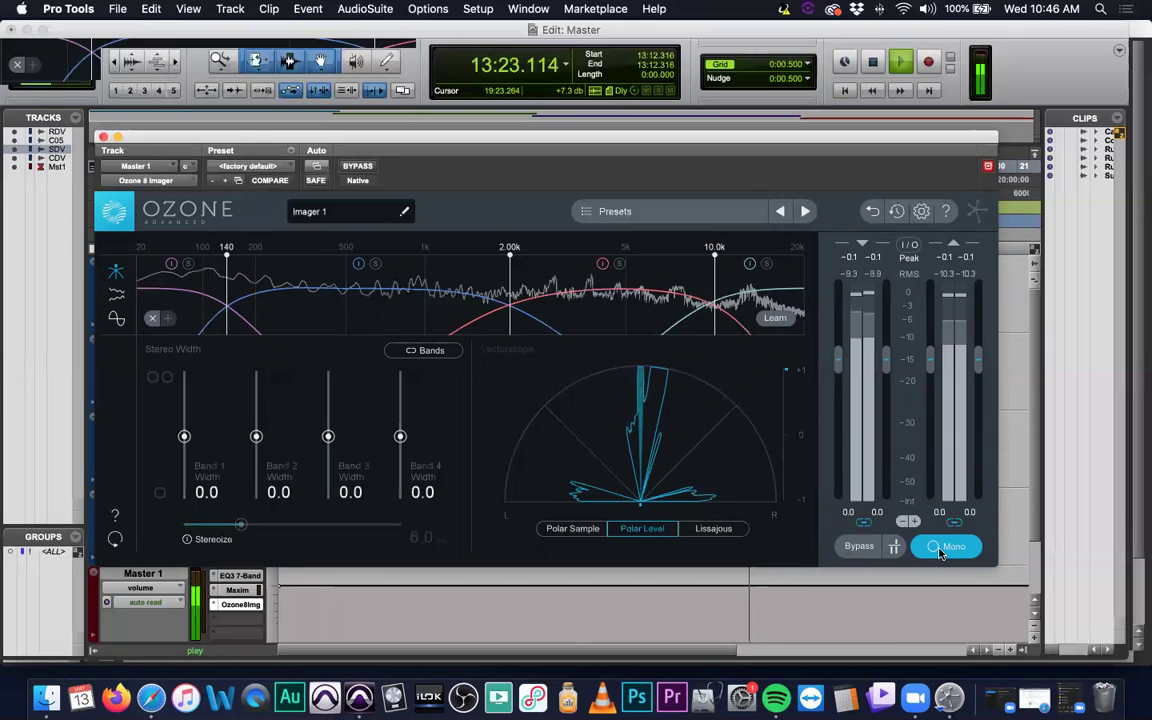
pyautogui.click(940, 549)
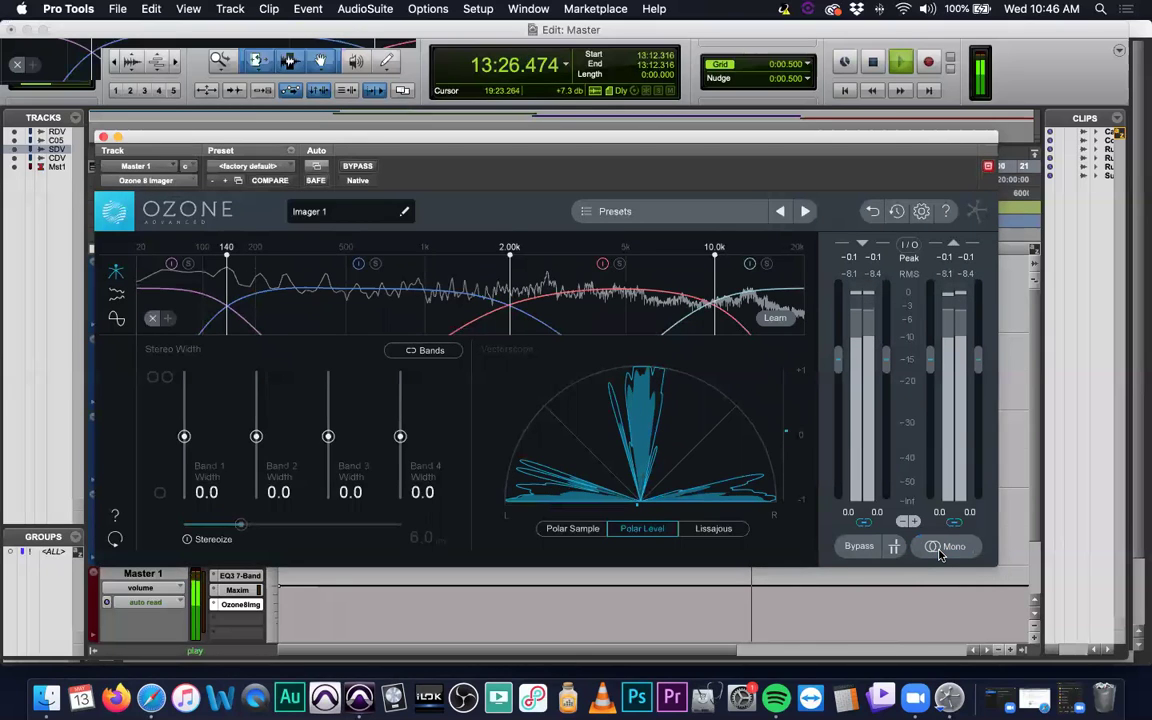
pyautogui.click(940, 549)
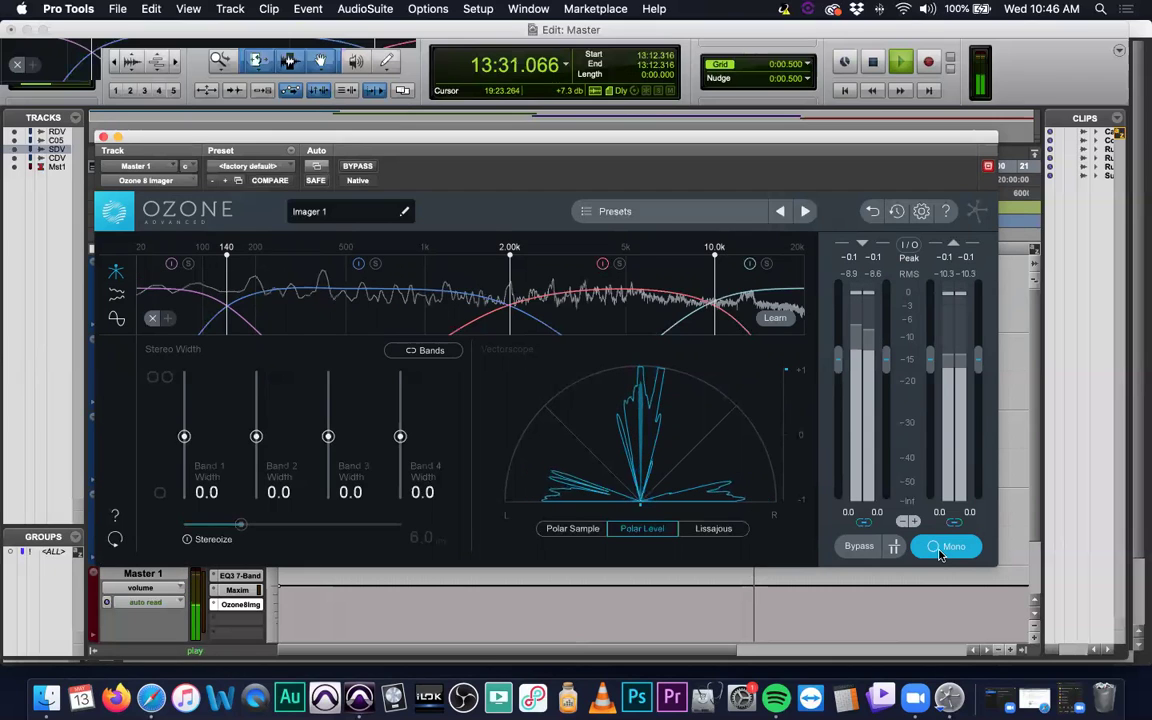
pyautogui.click(940, 549)
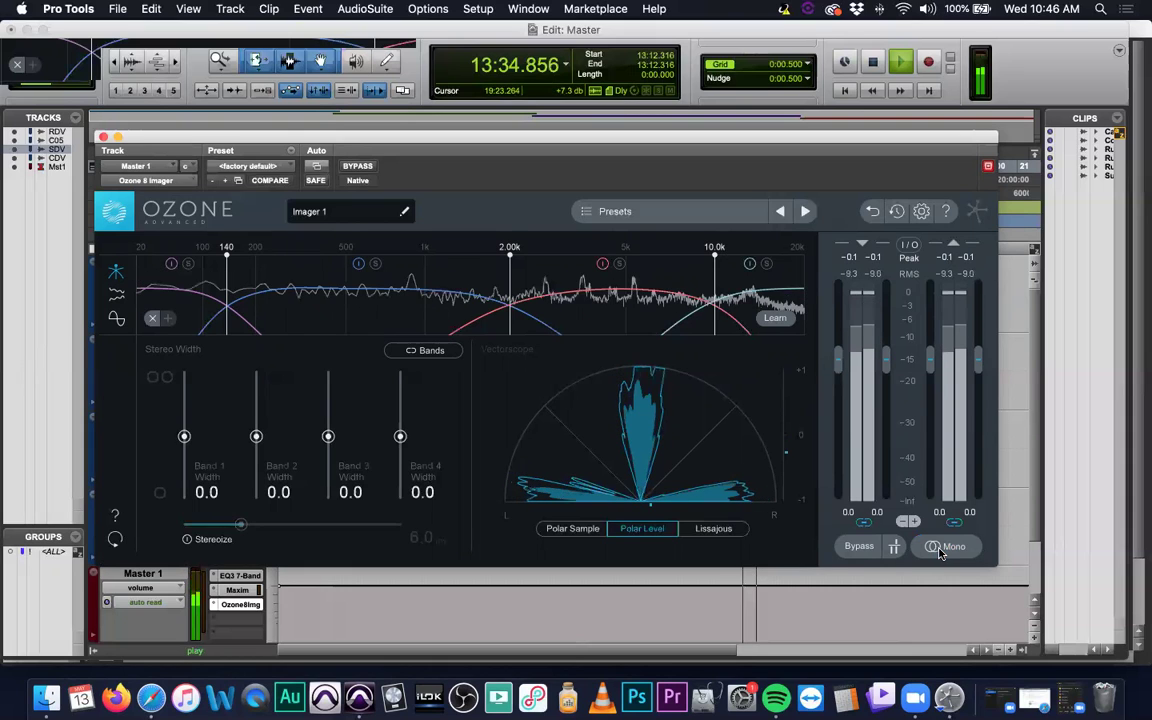
pyautogui.click(940, 549)
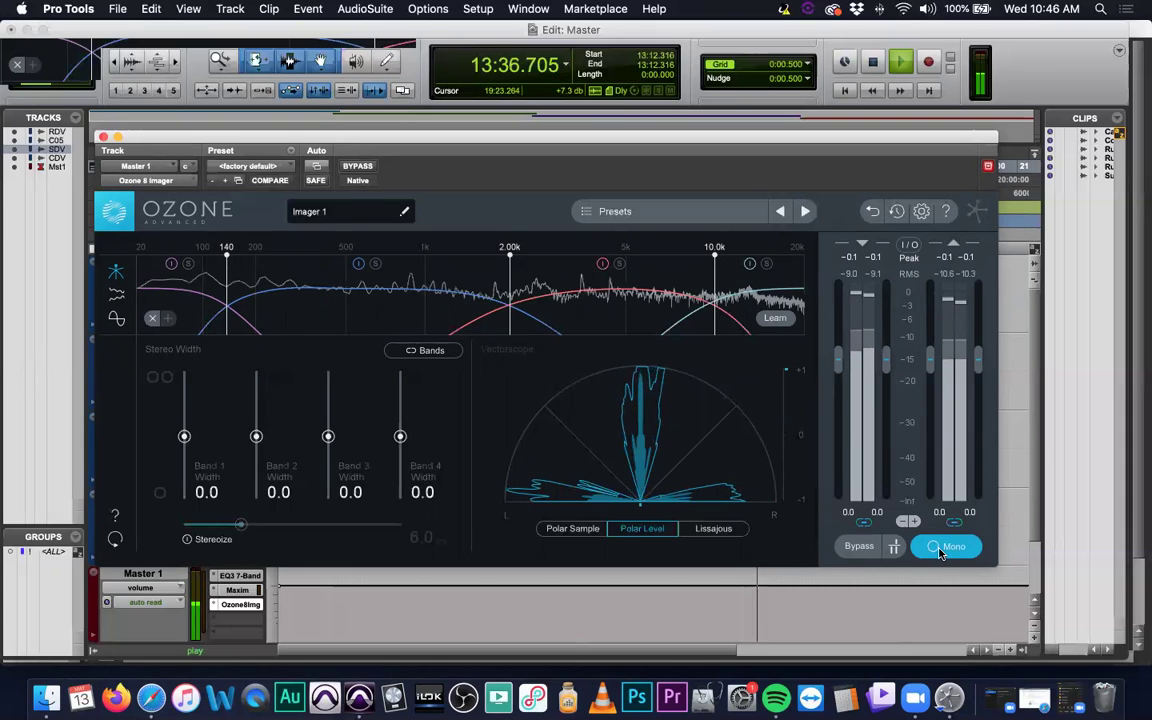
pyautogui.press('space')
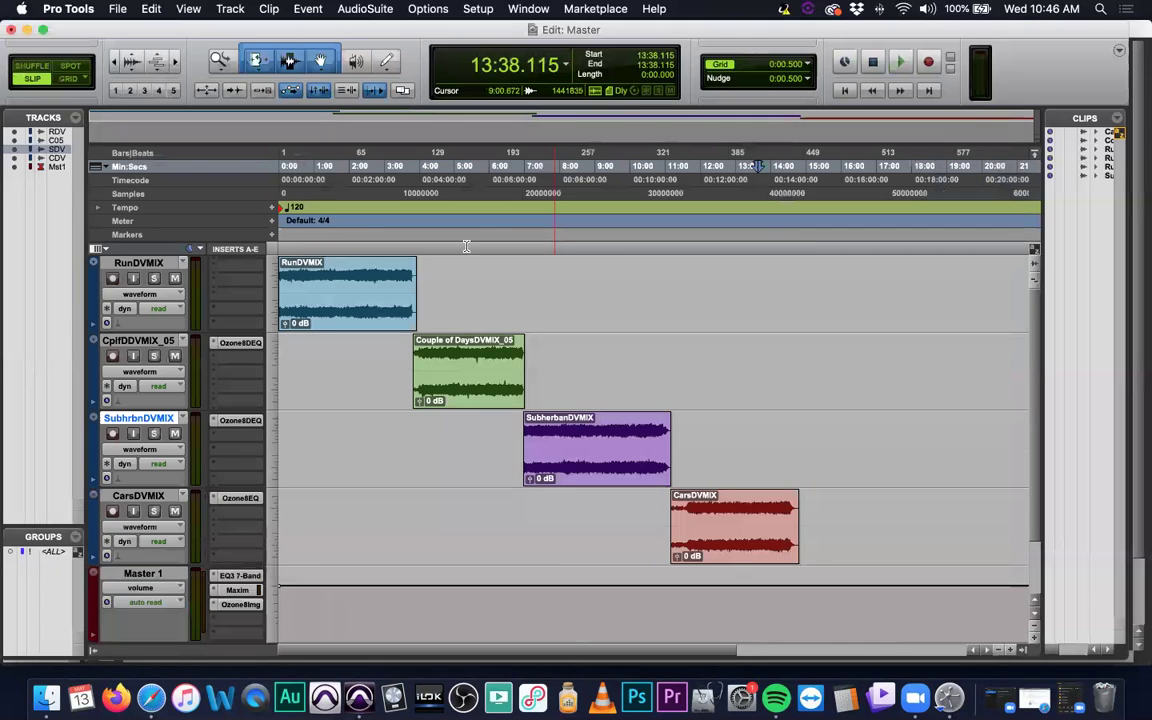
# Step: Place the playback cursor at about 13:31 on the timeline
pyautogui.click(608, 265)
pyautogui.click(754, 276)
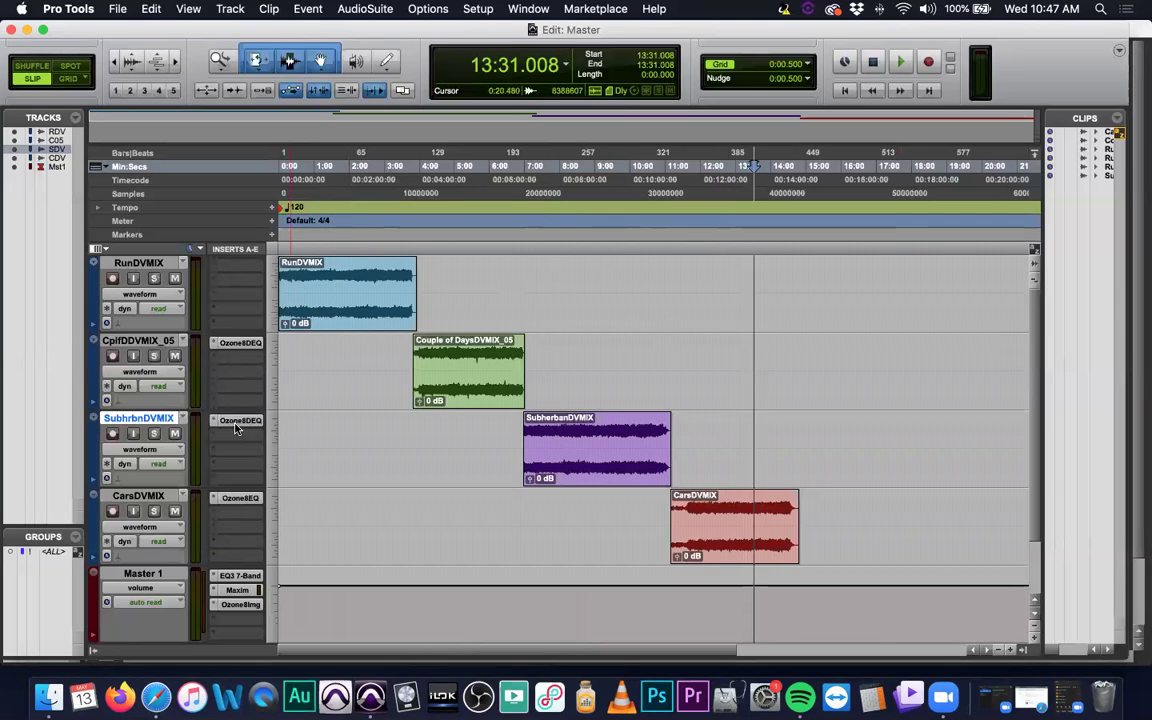
# Step: In the mixer, bypass the three existing inserts on Master 1 and insert a stereo Ozone 8 in the slot below them
pyautogui.scroll(-2, 230, 400)
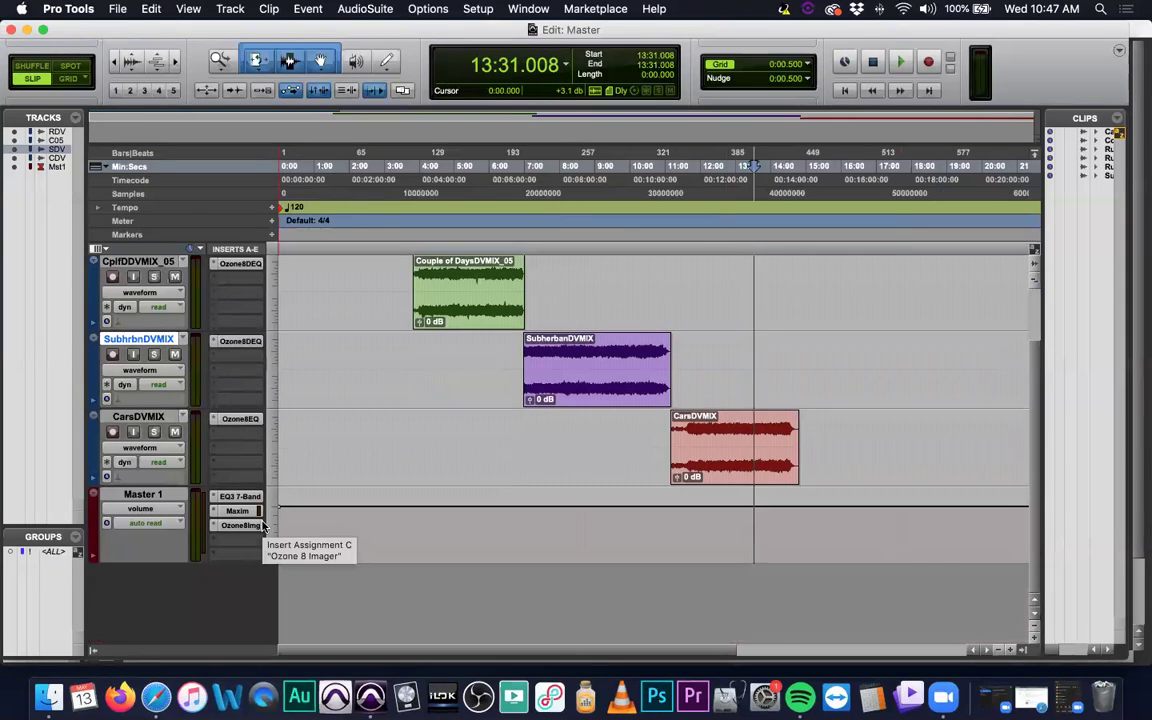
pyautogui.press('super+equal')
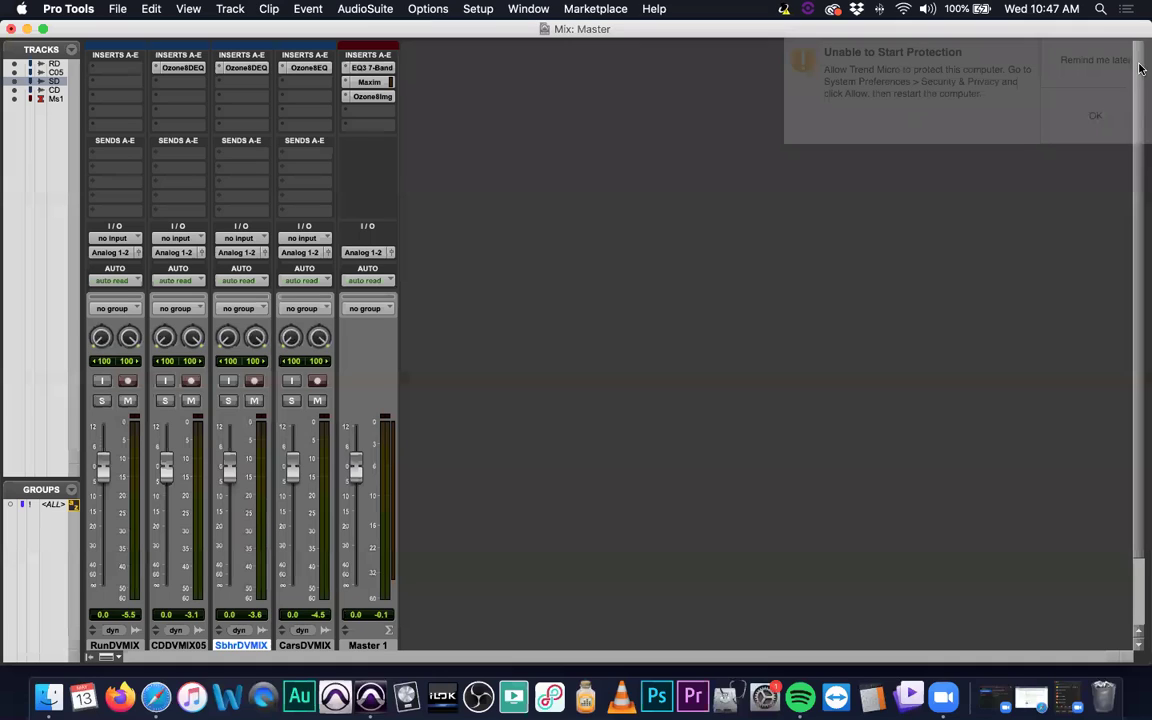
pyautogui.click(382, 97)
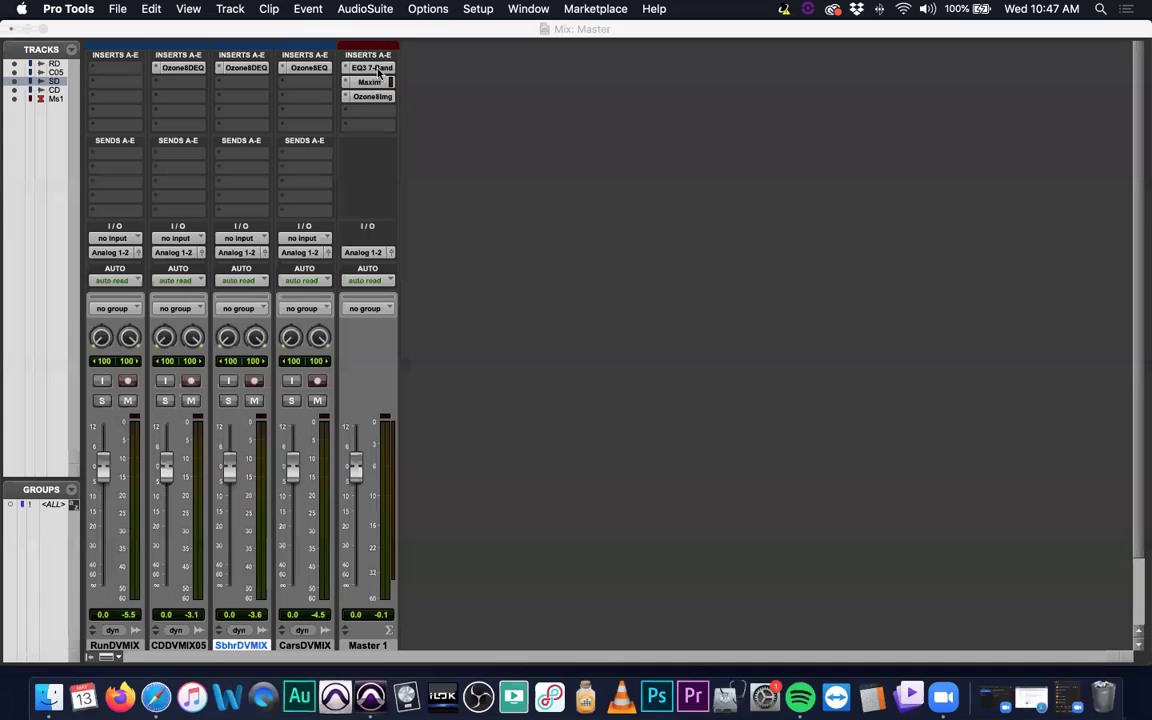
pyautogui.click(380, 110)
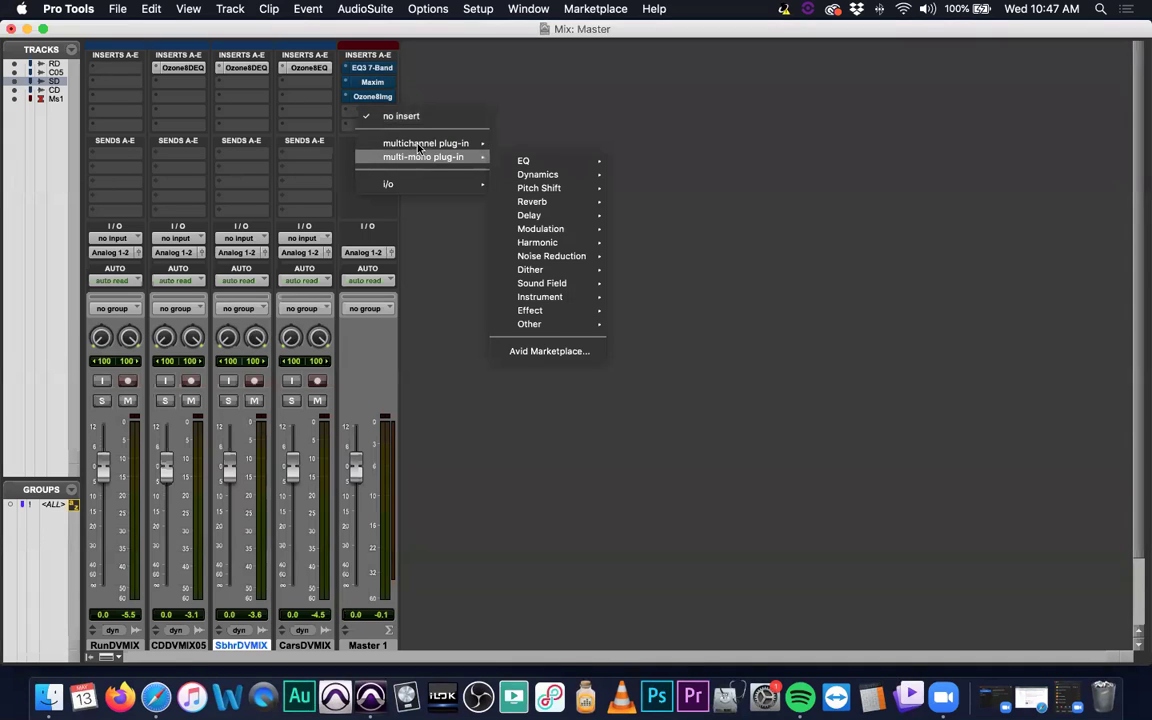
pyautogui.moveTo(419, 145)
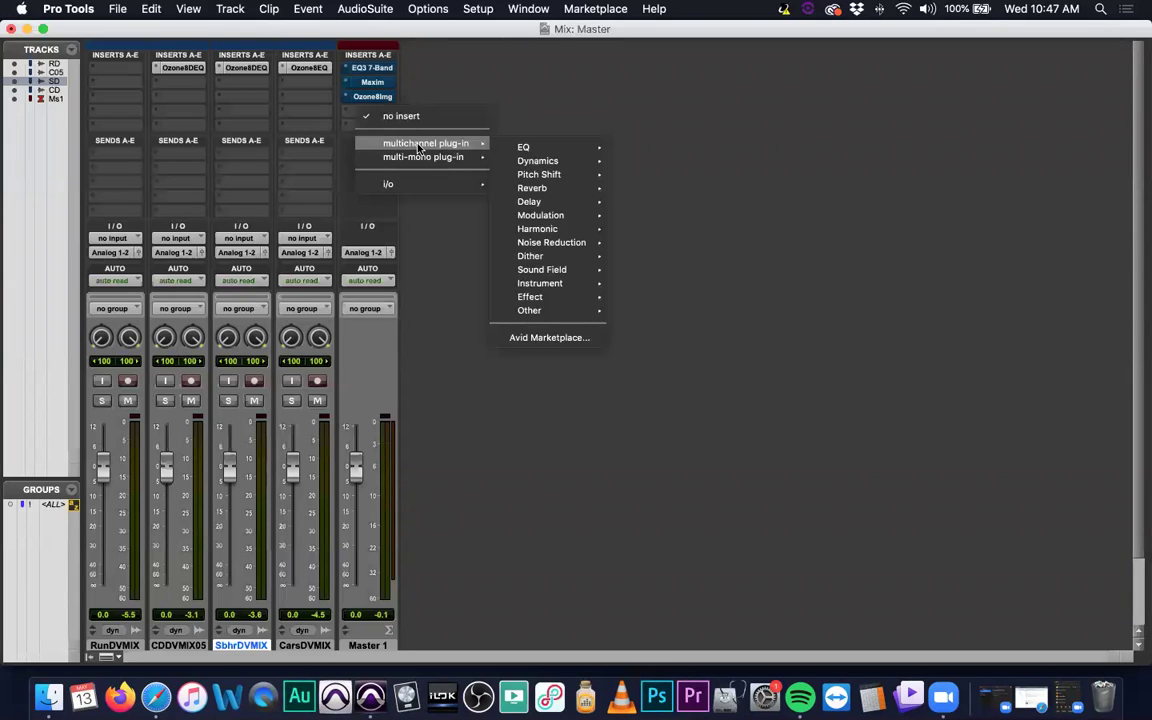
pyautogui.moveTo(540, 283)
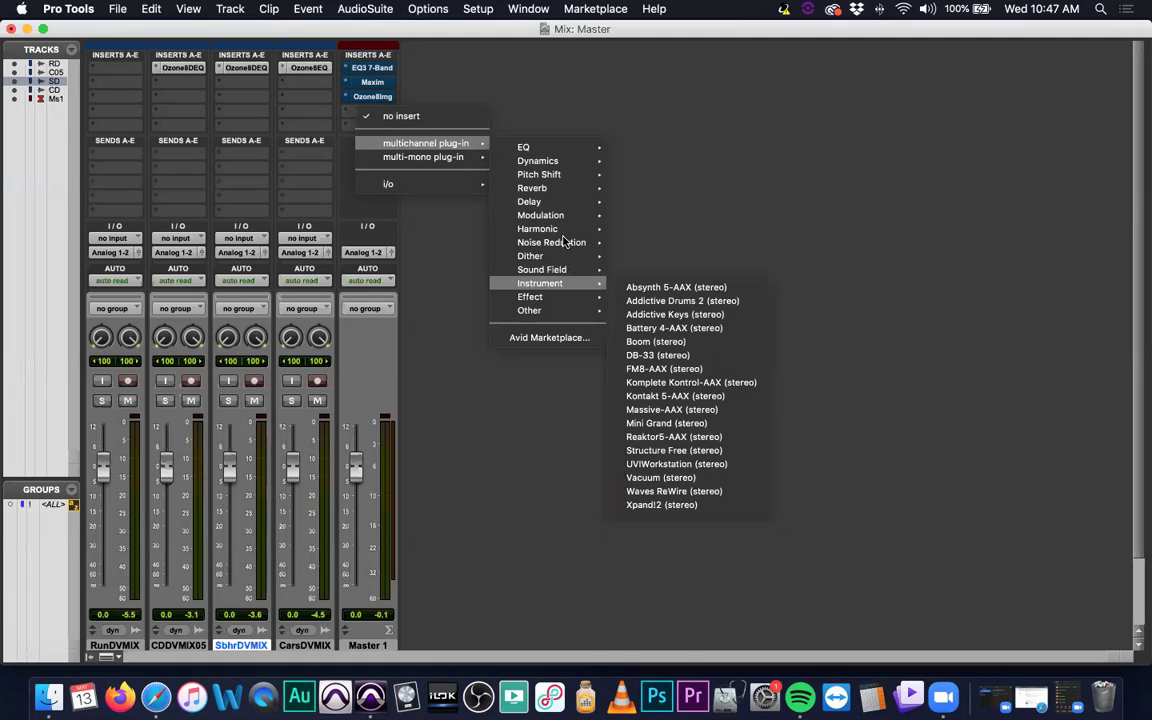
pyautogui.moveTo(568, 162)
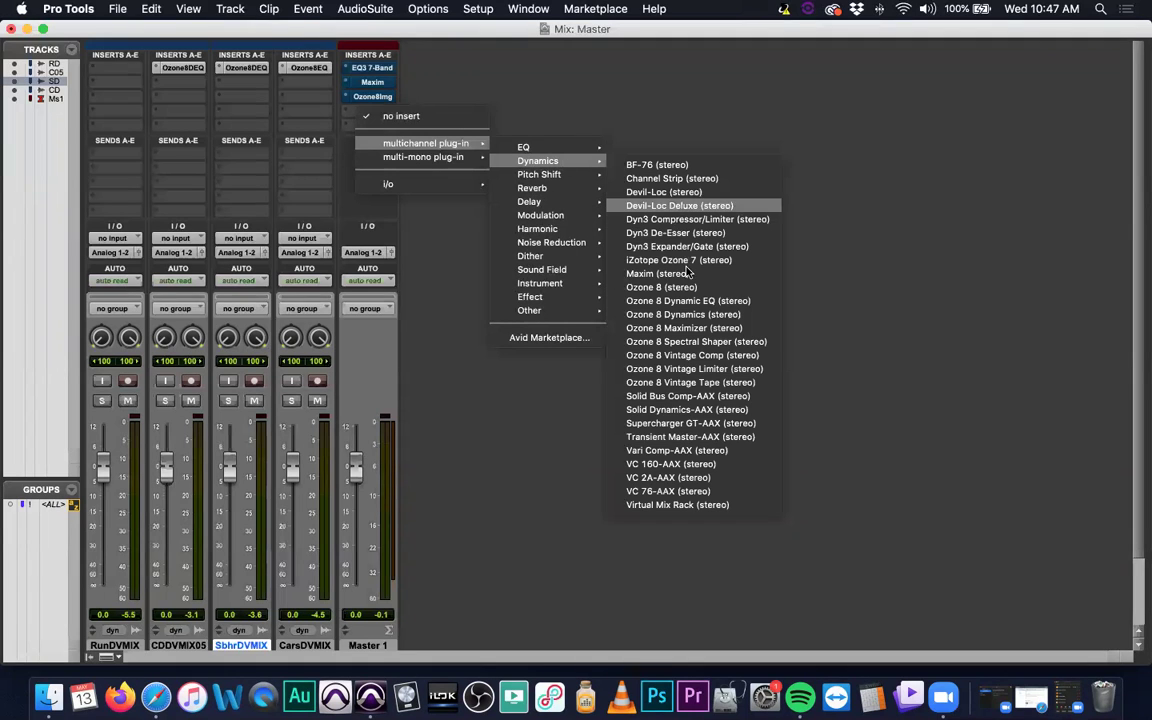
pyautogui.click(668, 311)
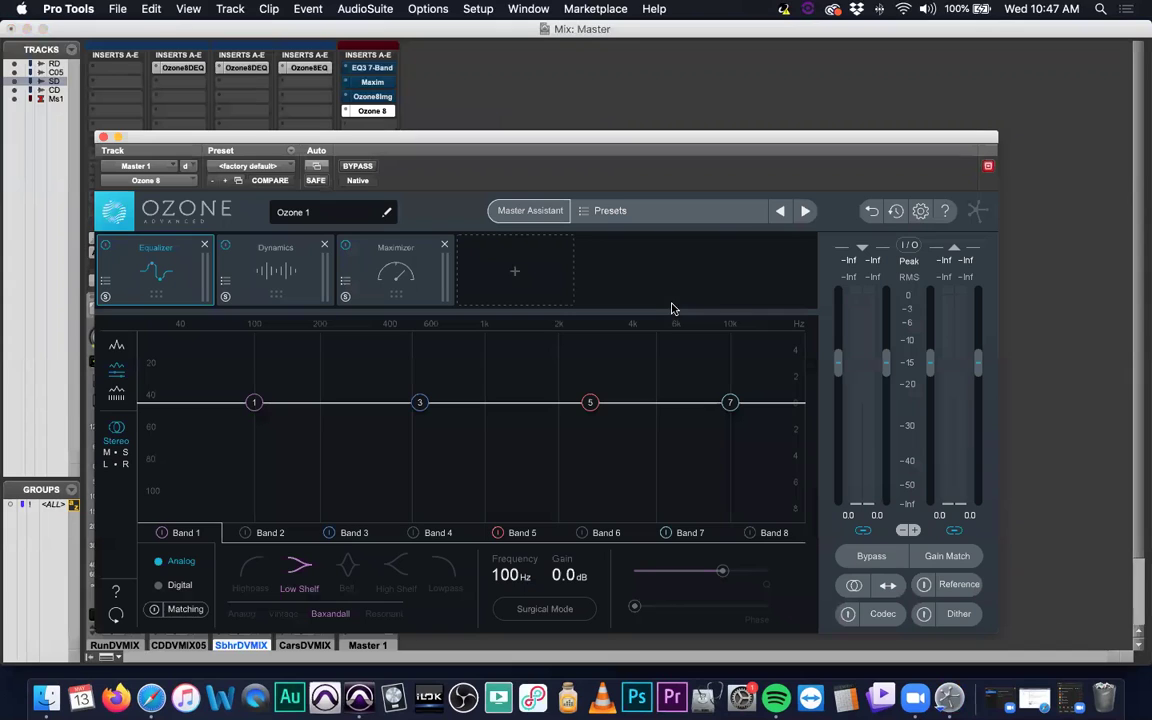
# Step: Set the Ozone 8 Maximizer's ceiling to -0.1 dB and its threshold to -9.2 dB
pyautogui.click(276, 252)
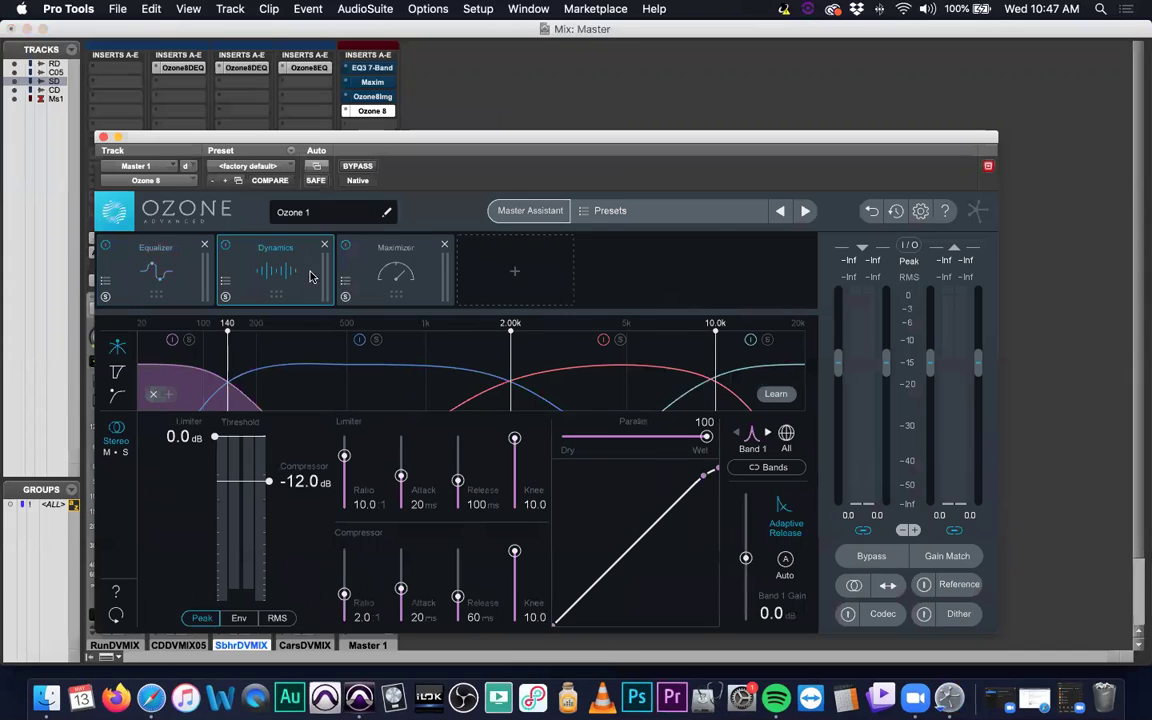
pyautogui.click(406, 275)
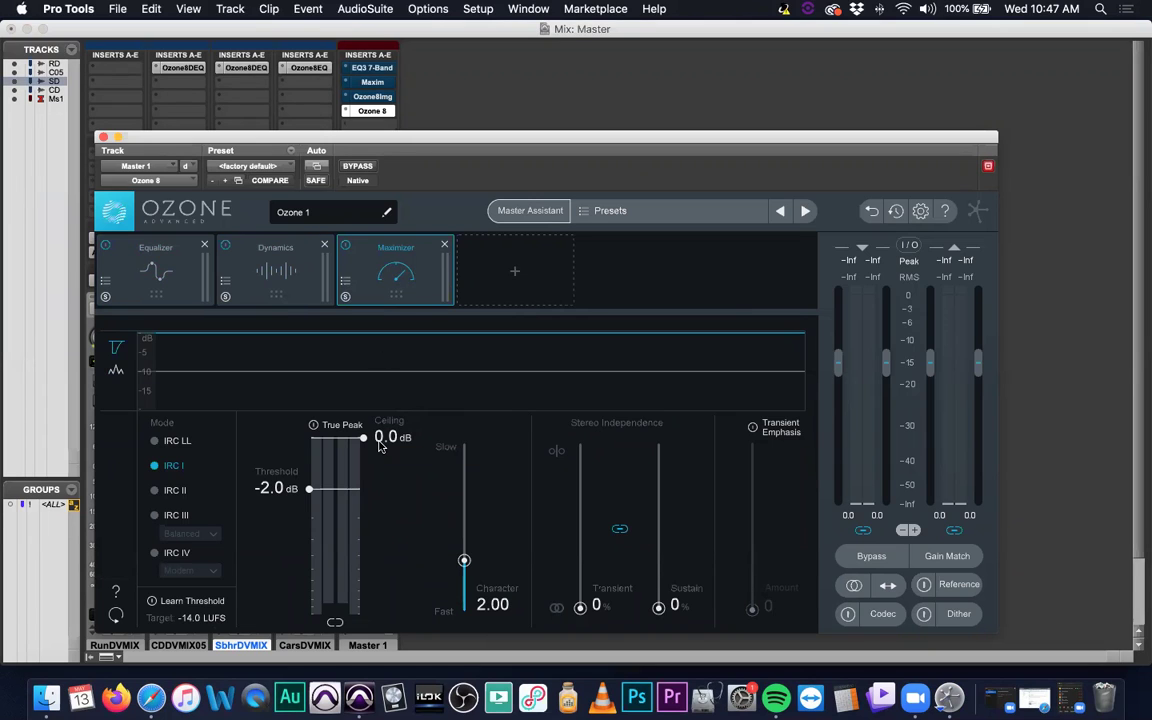
pyautogui.moveTo(363, 441); pyautogui.dragTo(363, 444)
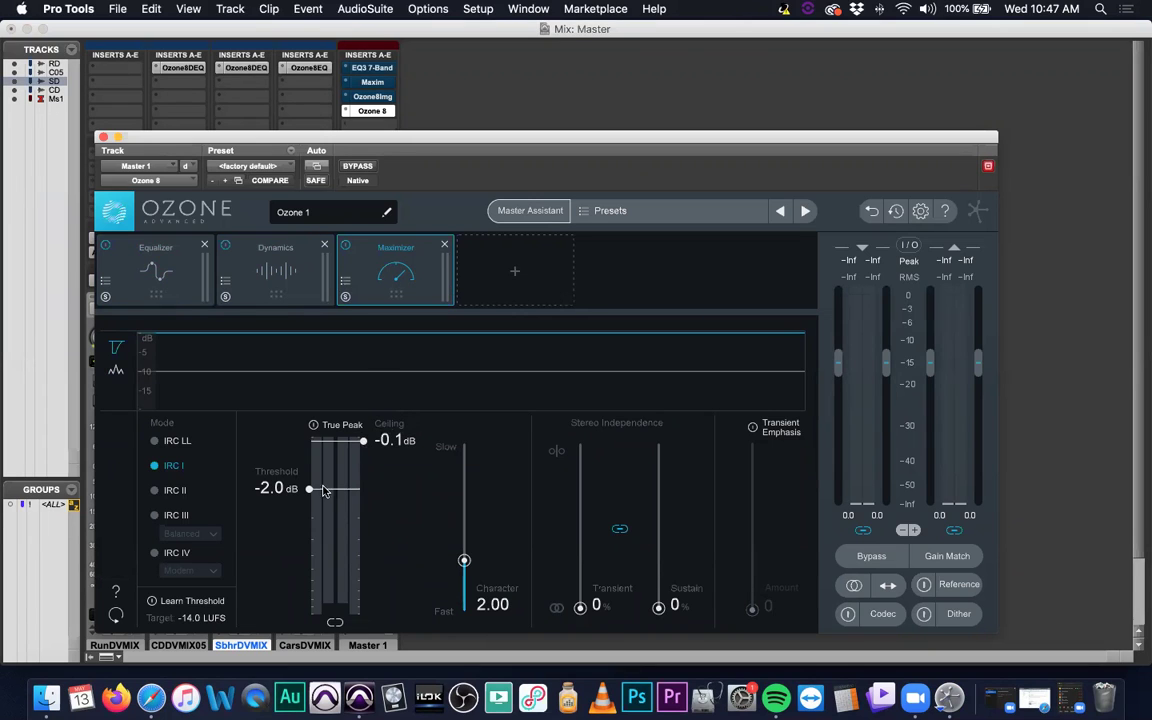
pyautogui.moveTo(310, 495); pyautogui.dragTo(305, 563)
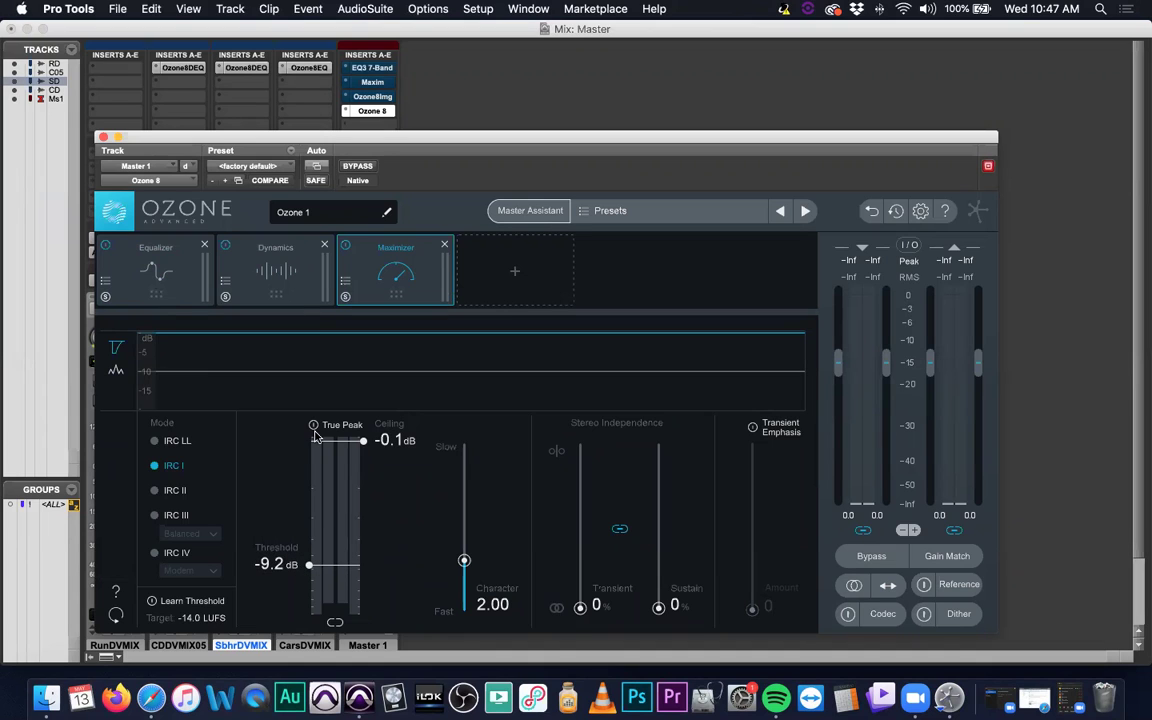
# Step: Play Cars briefly through the Maximizer to check the output level, and remove the Dynamics module from Ozone 8 before closing it
pyautogui.press('space')
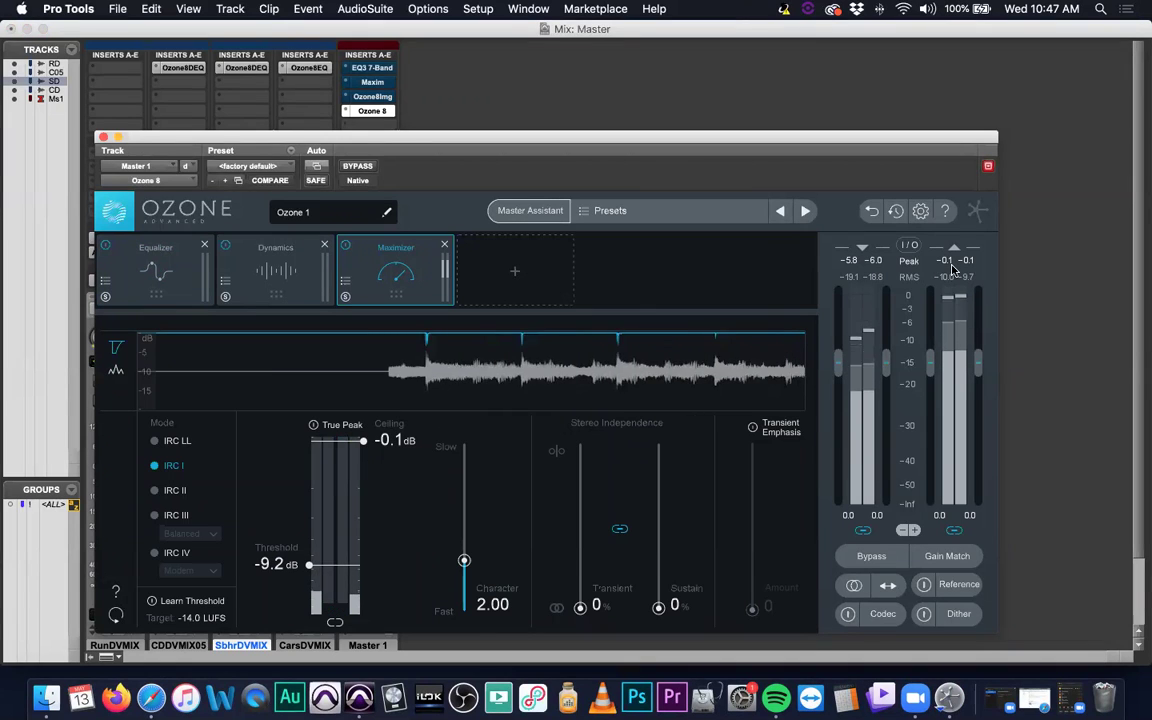
pyautogui.press('space')
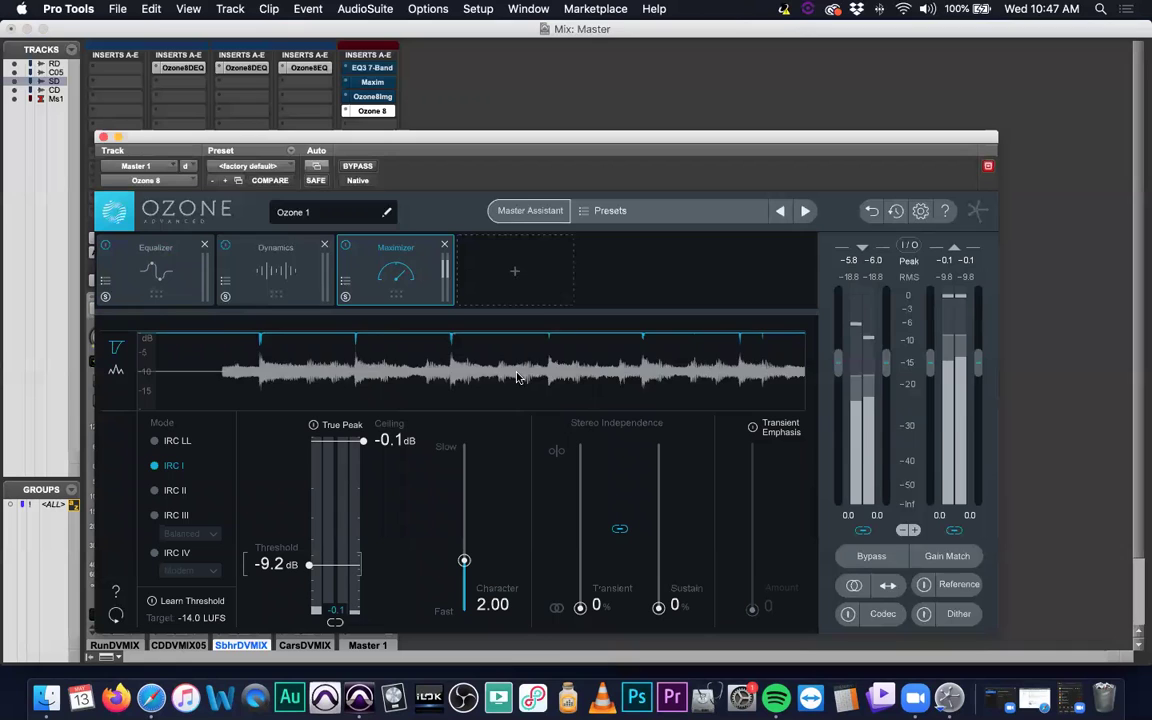
pyautogui.click(324, 245)
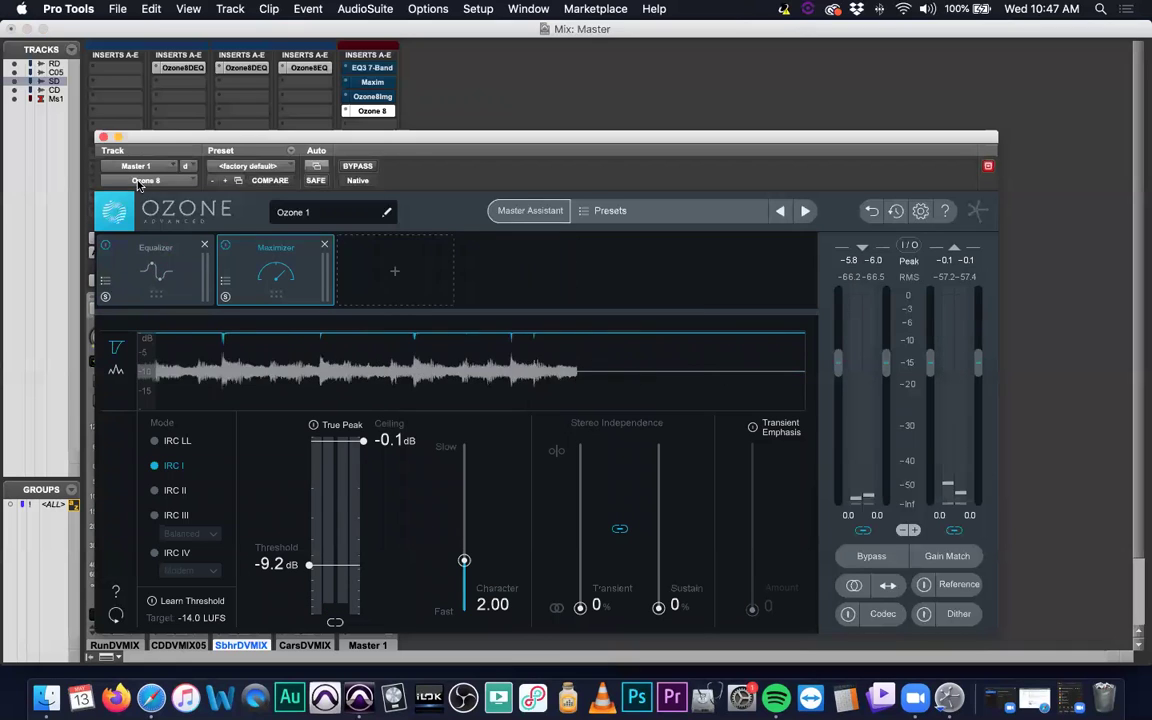
pyautogui.click(102, 138)
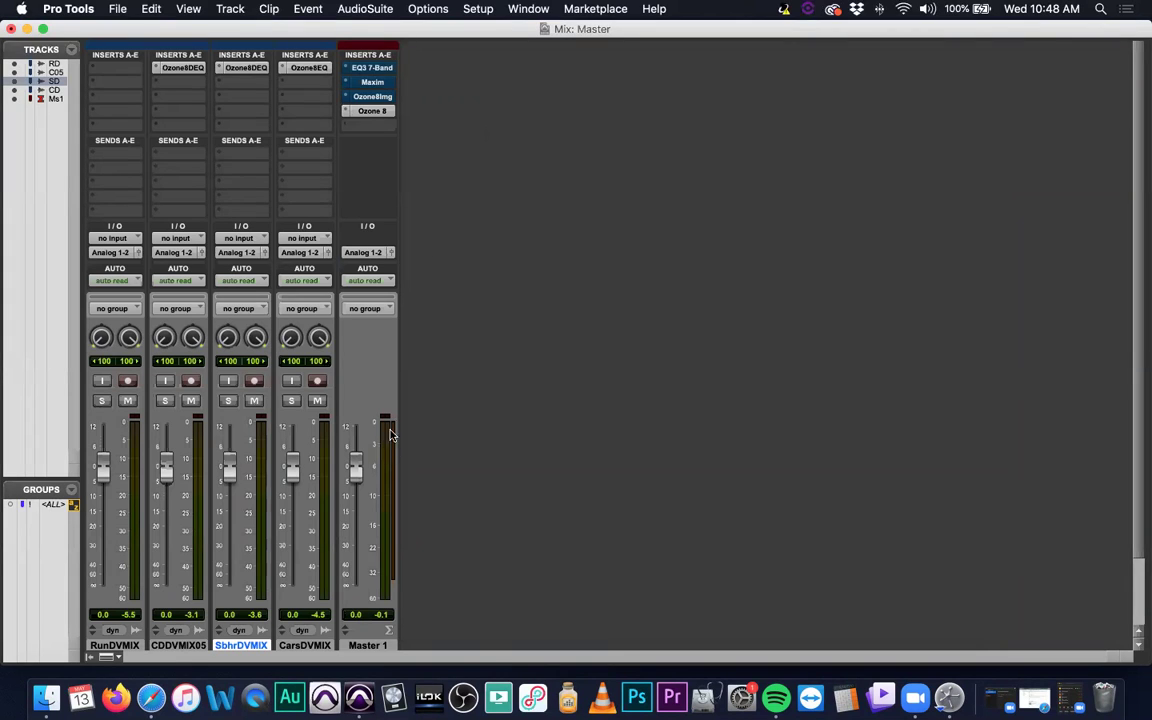
# Step: Remove Ozone 8 from Master 1 and re-enable the EQ3 7-Band, Maxim and Ozone 8 Imager inserts
pyautogui.click(346, 112)
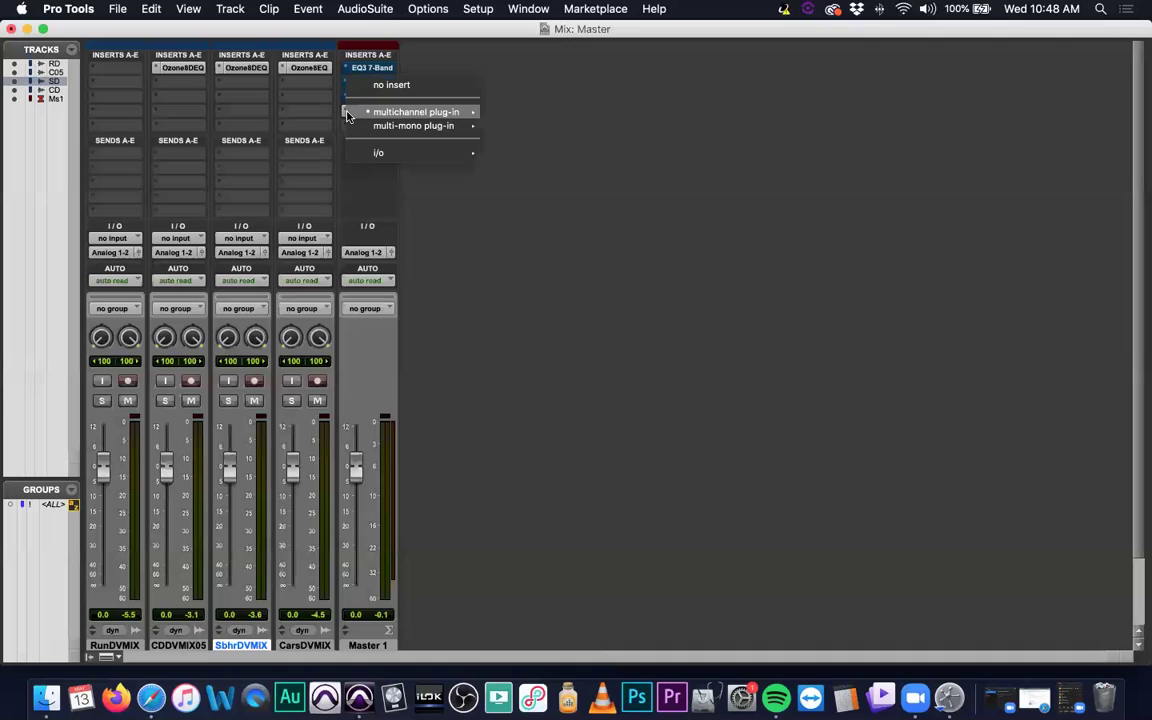
pyautogui.click(392, 86)
pyautogui.moveTo(373, 82)
pyautogui.mouseDown()
pyautogui.moveTo(335, 72)
pyautogui.moveTo(372, 86)
pyautogui.mouseUp()
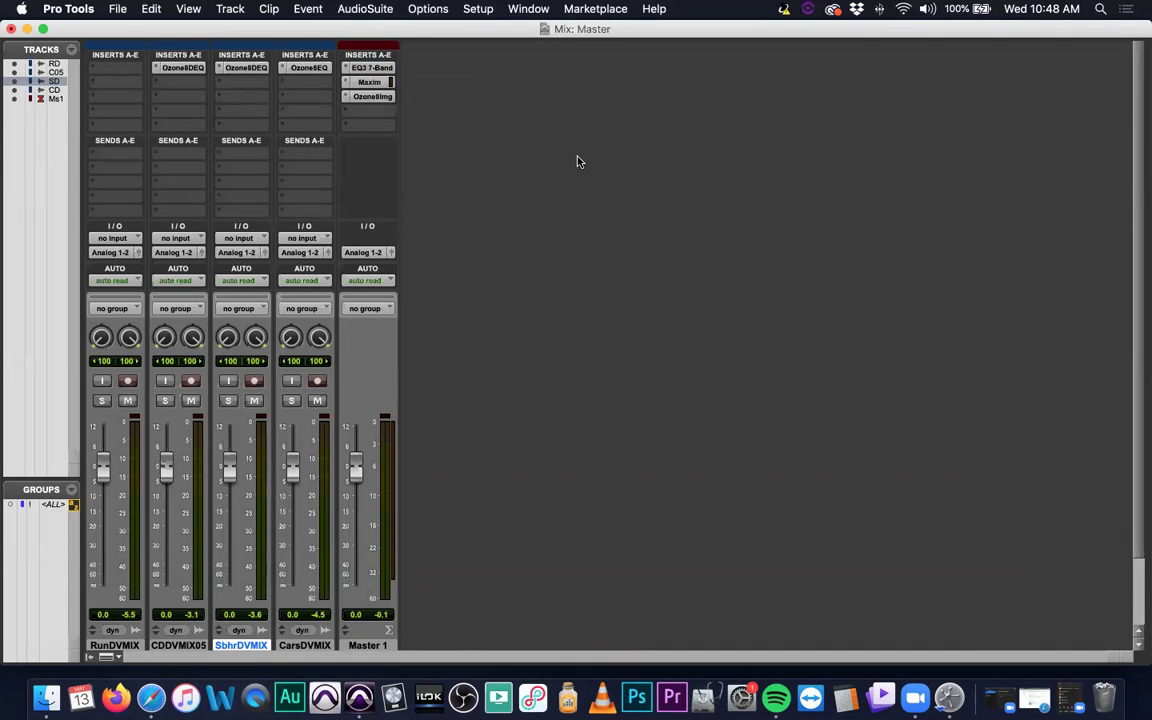
# Step: Return to the Edit window and select all four clips from the start of the session
pyautogui.scroll(-1, 505, 375)
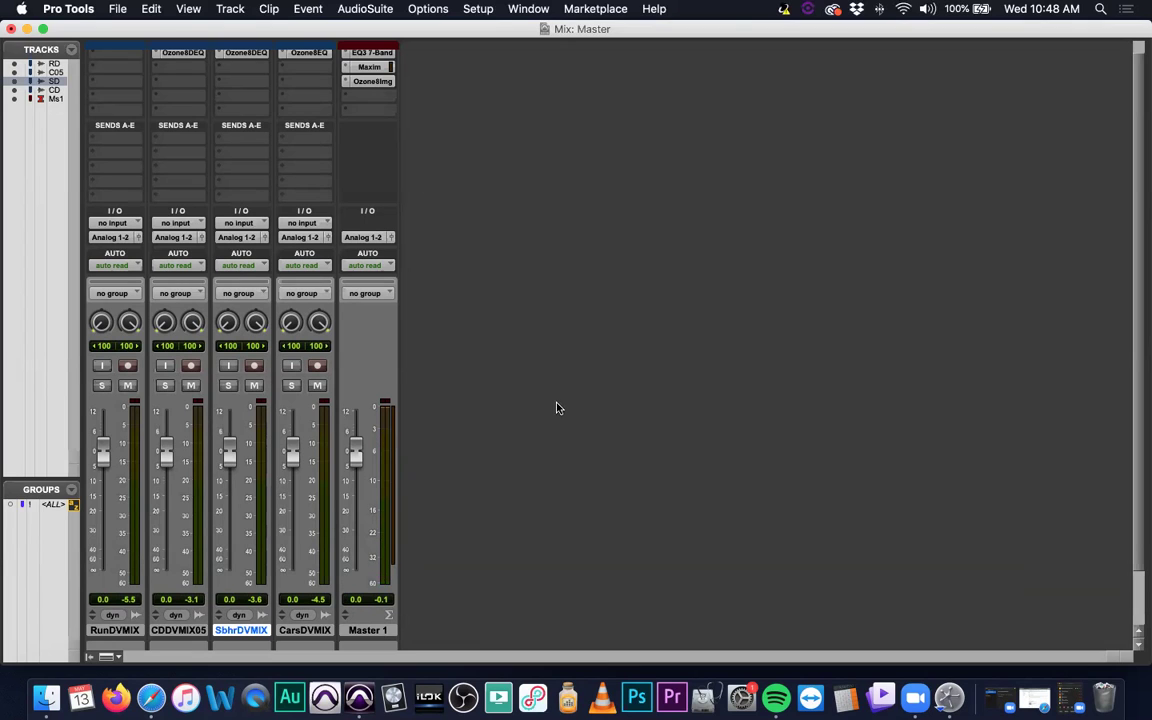
pyautogui.click(12, 29)
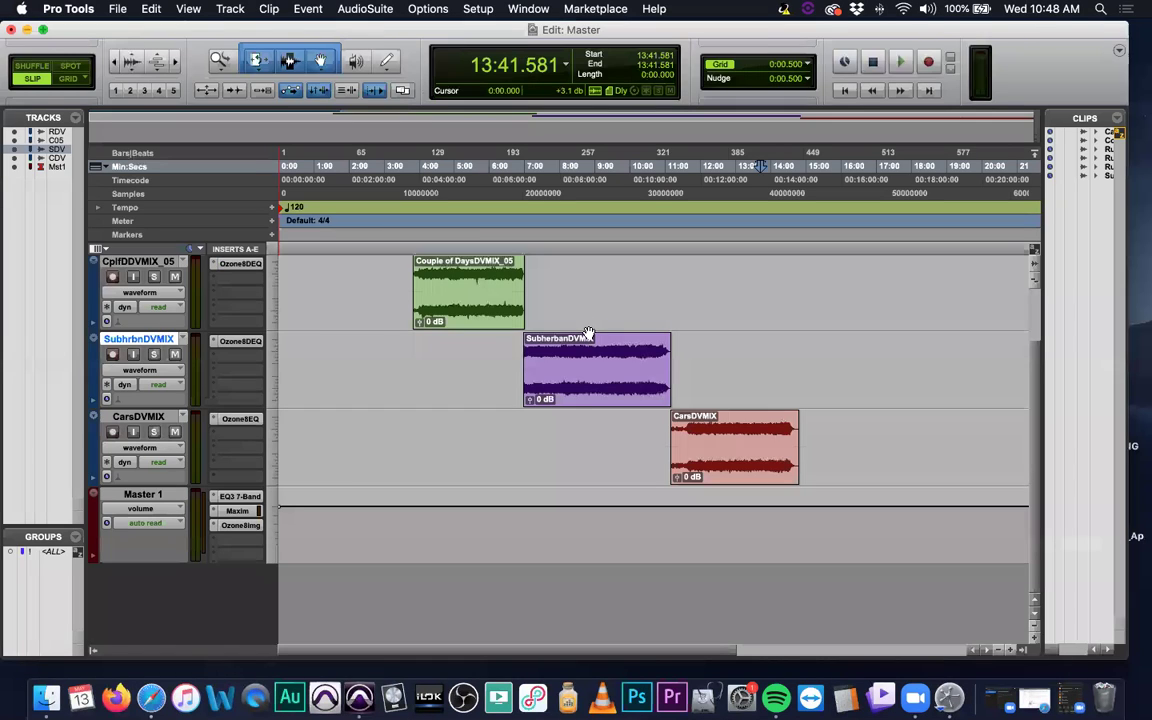
pyautogui.scroll(2, 589, 333)
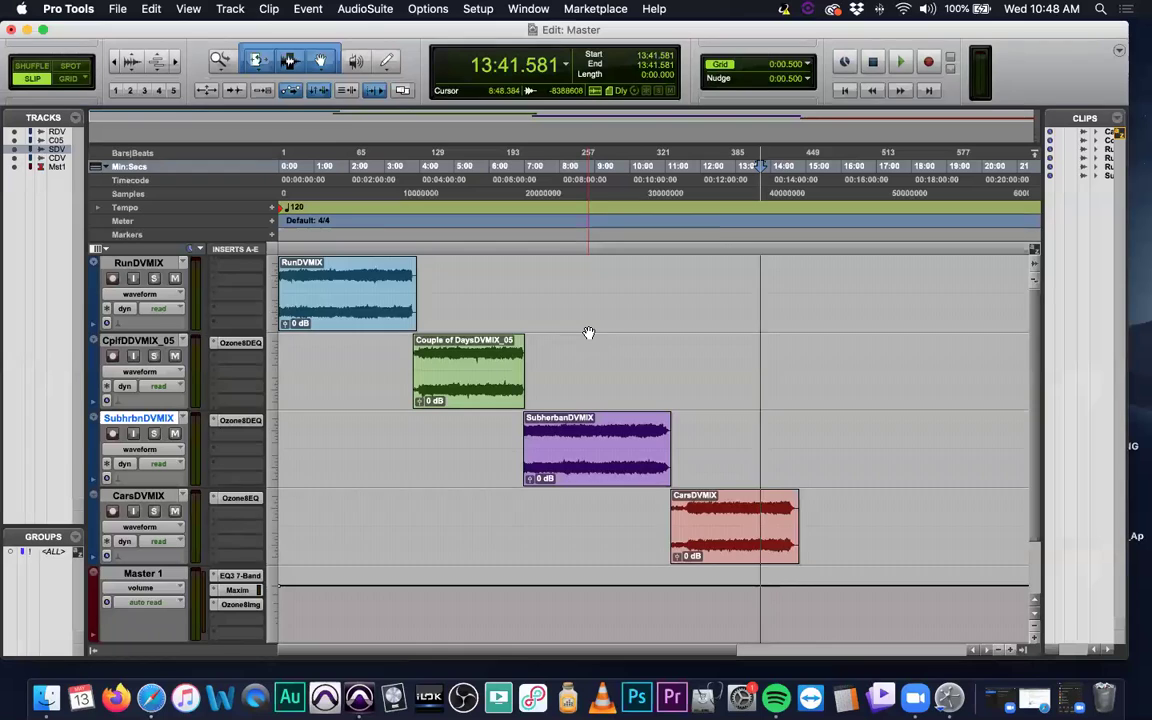
pyautogui.click(684, 366)
pyautogui.click(468, 385)
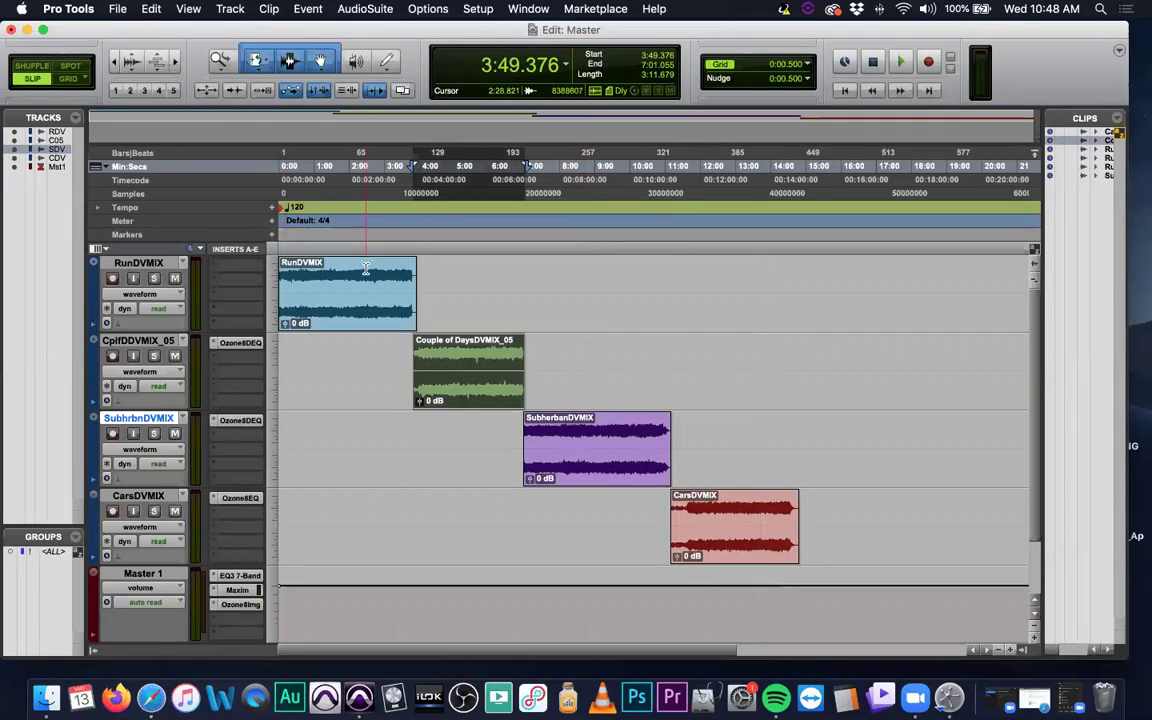
pyautogui.press('Return')
pyautogui.press('super+a')
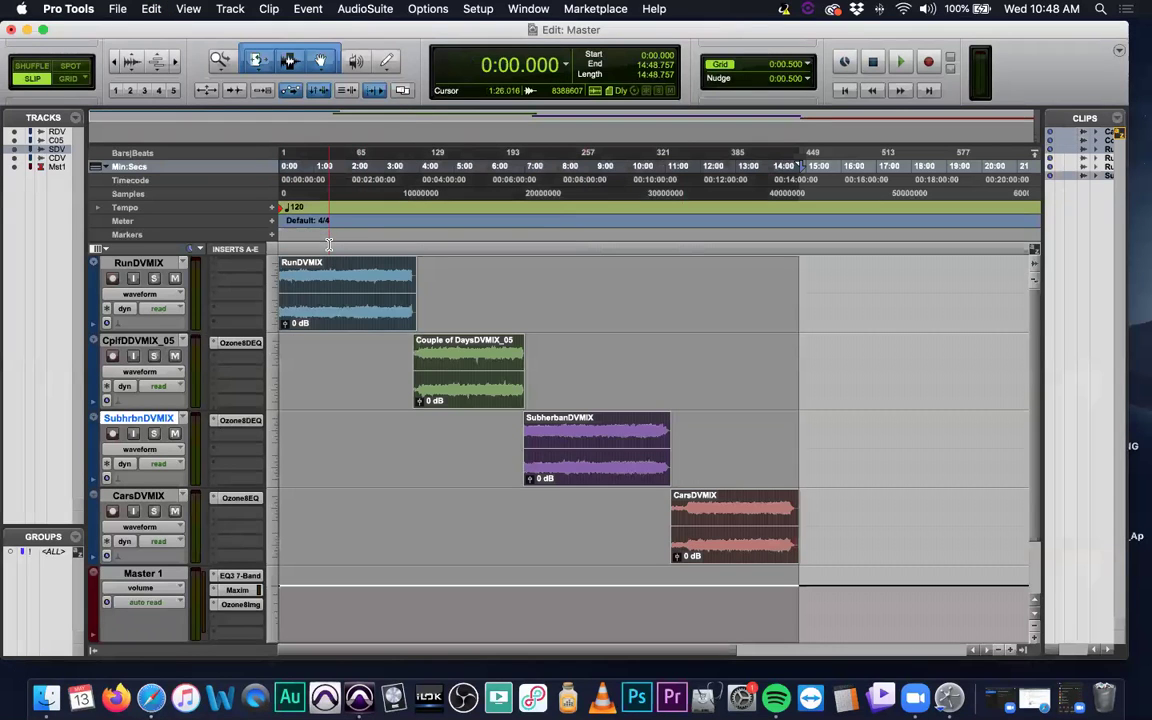
# Step: Start a real-time bounce of the selection to disk as MasterFB, an interleaved 24-bit, 48 kHz WAV with Offline disabled
pyautogui.click(113, 9)
pyautogui.moveTo(230, 224)
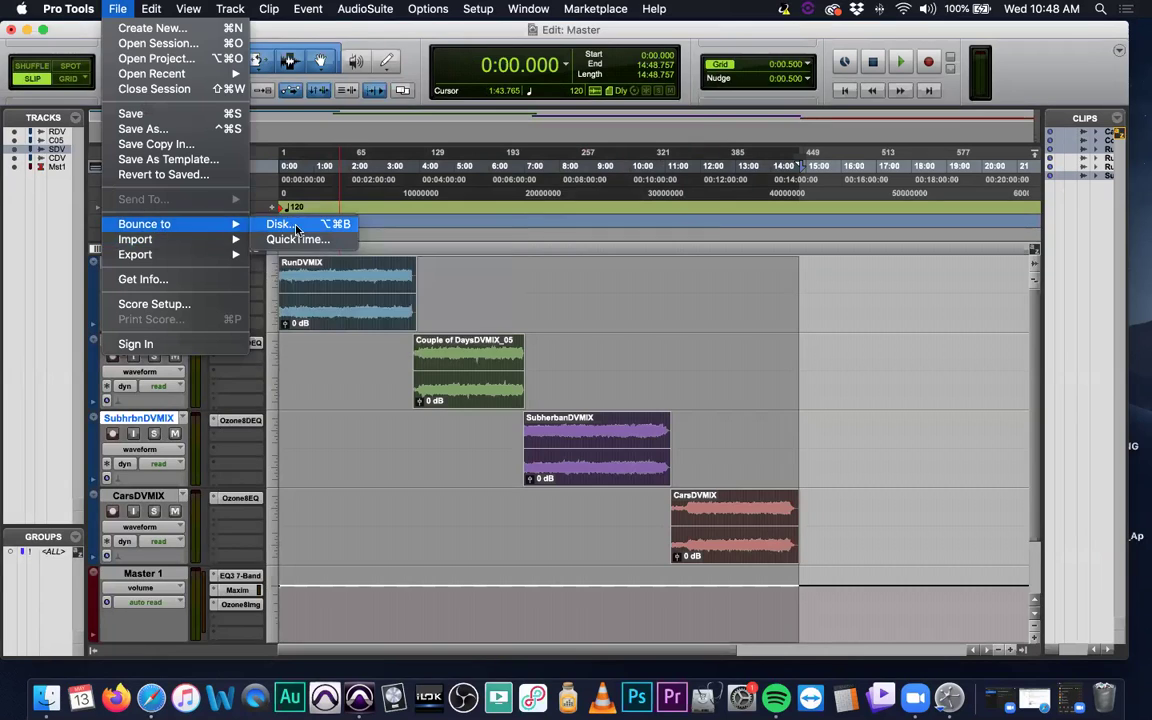
pyautogui.click(288, 224)
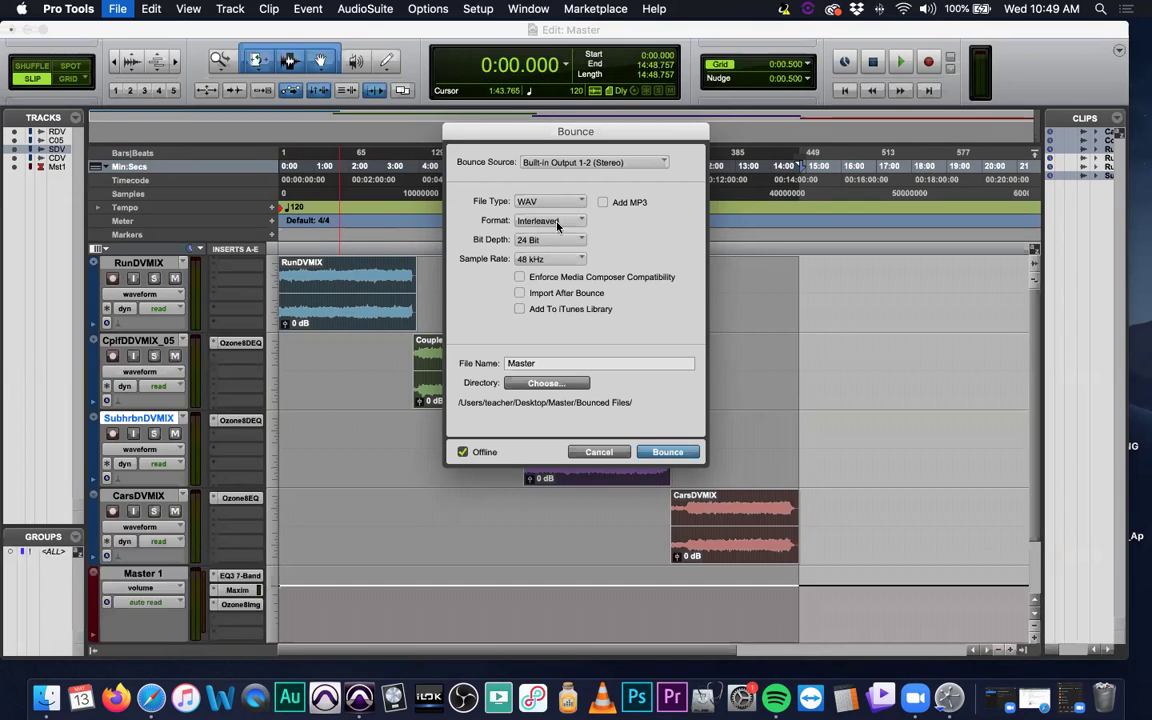
pyautogui.click(558, 362)
pyautogui.write('FB')
pyautogui.click(463, 452)
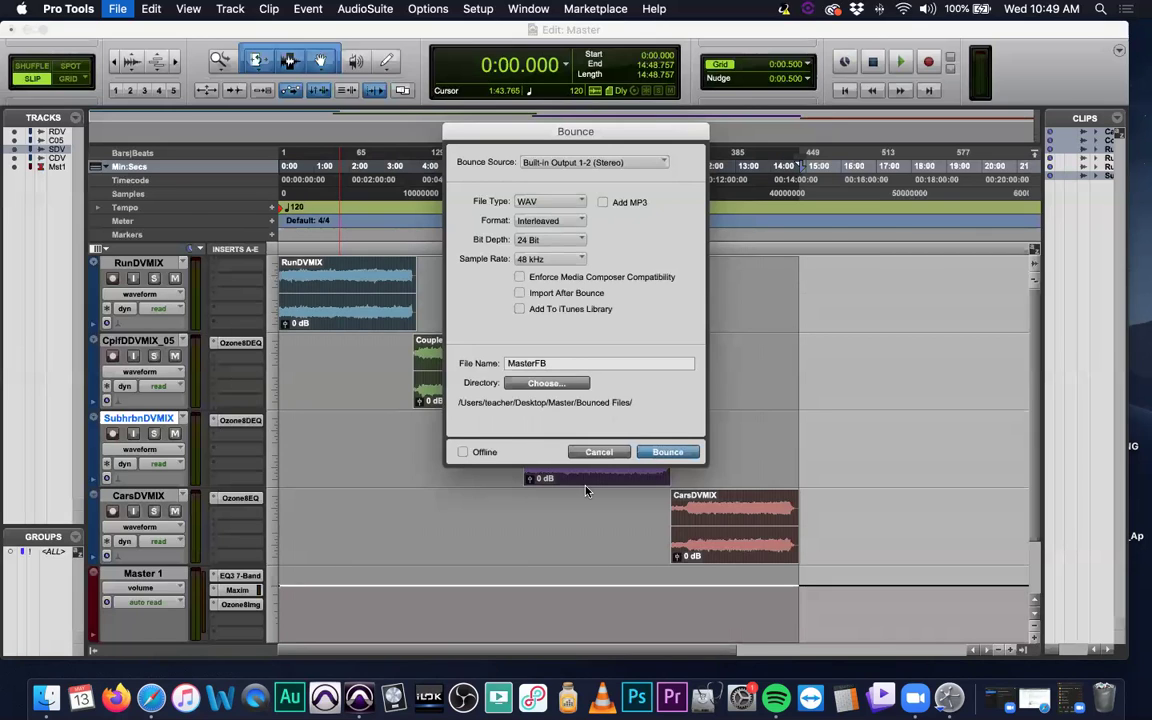
pyautogui.click(670, 452)
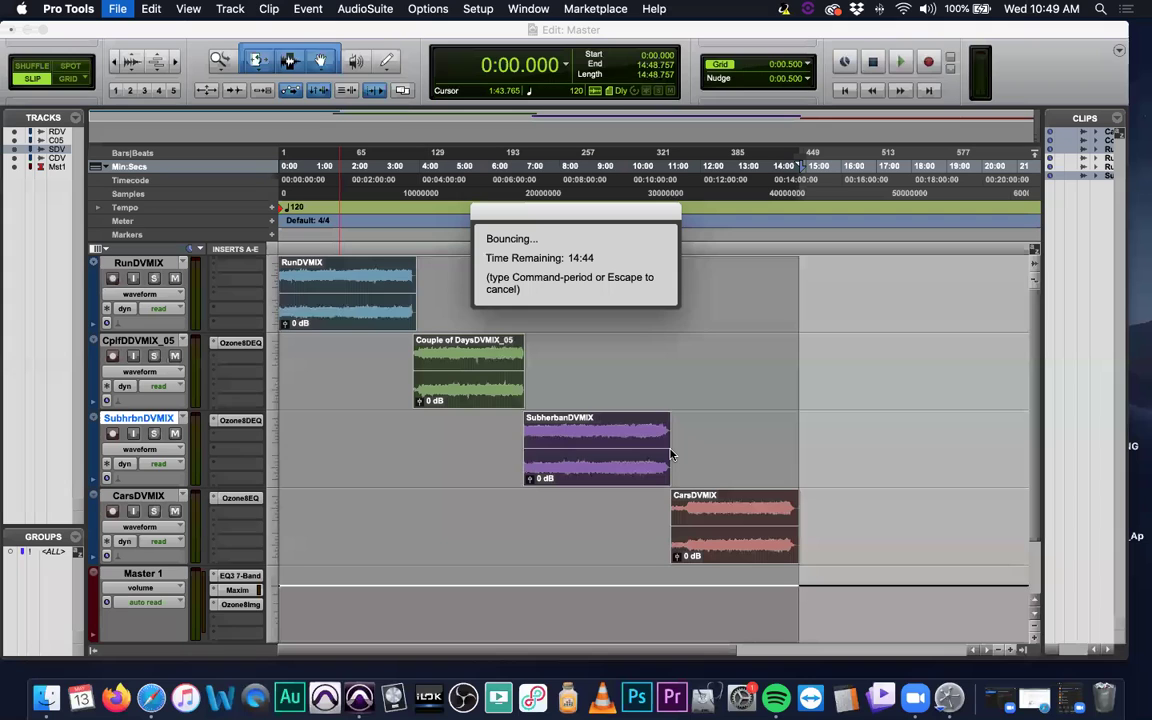
# Step: Mute the system audio and cancel the running real-time bounce, dismissing any dialog opened by mistake
pyautogui.press('XF86AudioMute')
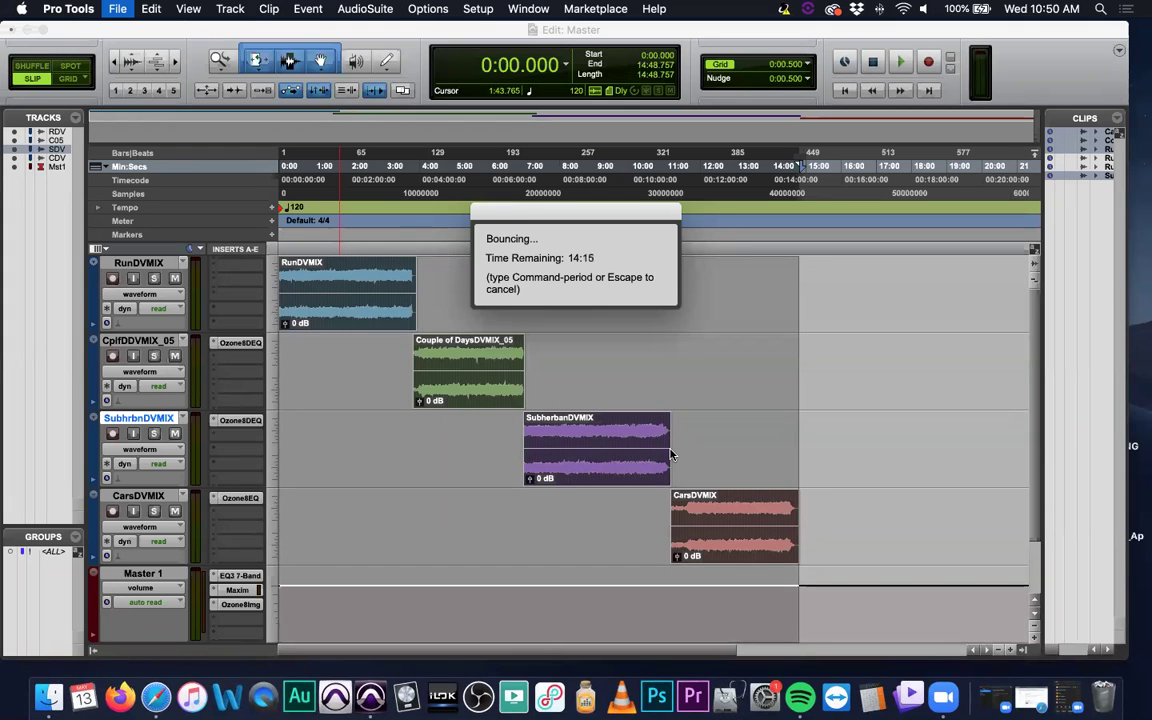
pyautogui.press('Escape')
pyautogui.press('F9')
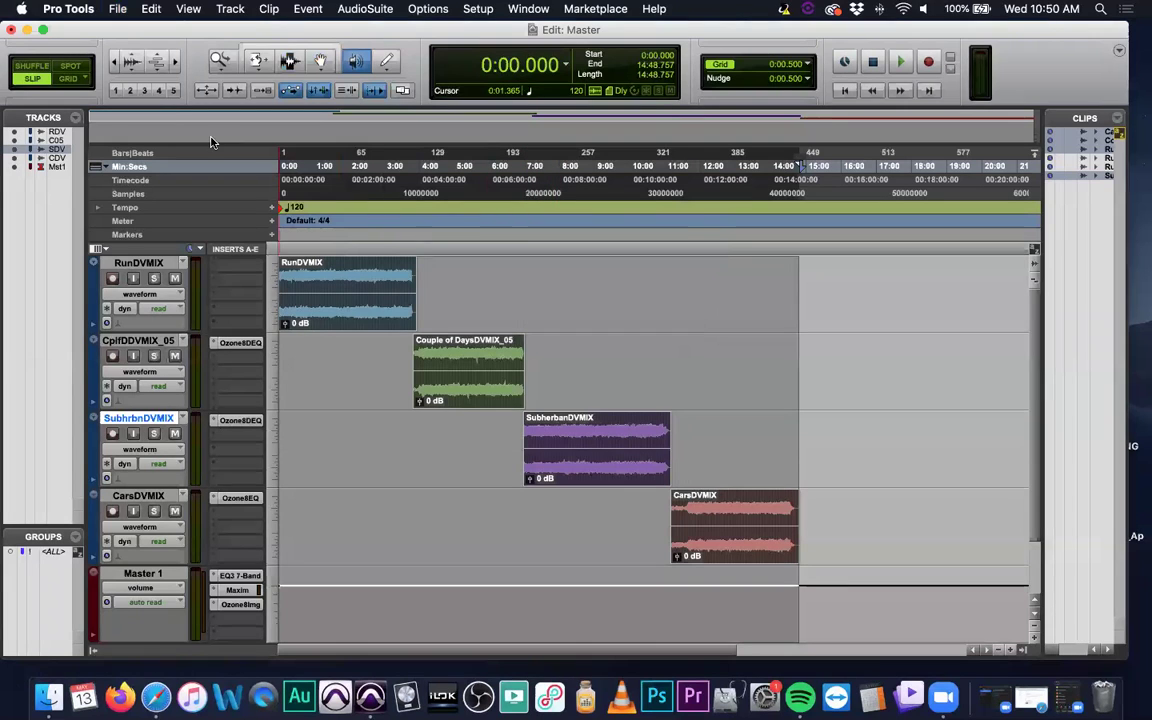
pyautogui.click(117, 8)
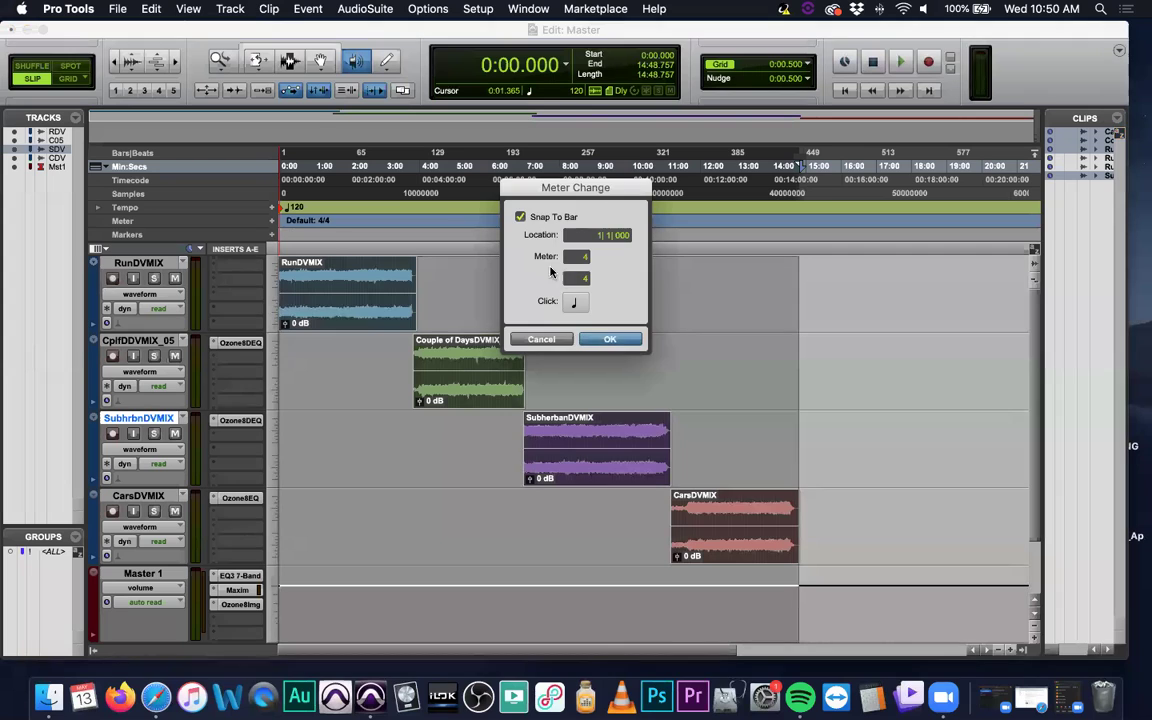
pyautogui.press('Escape')
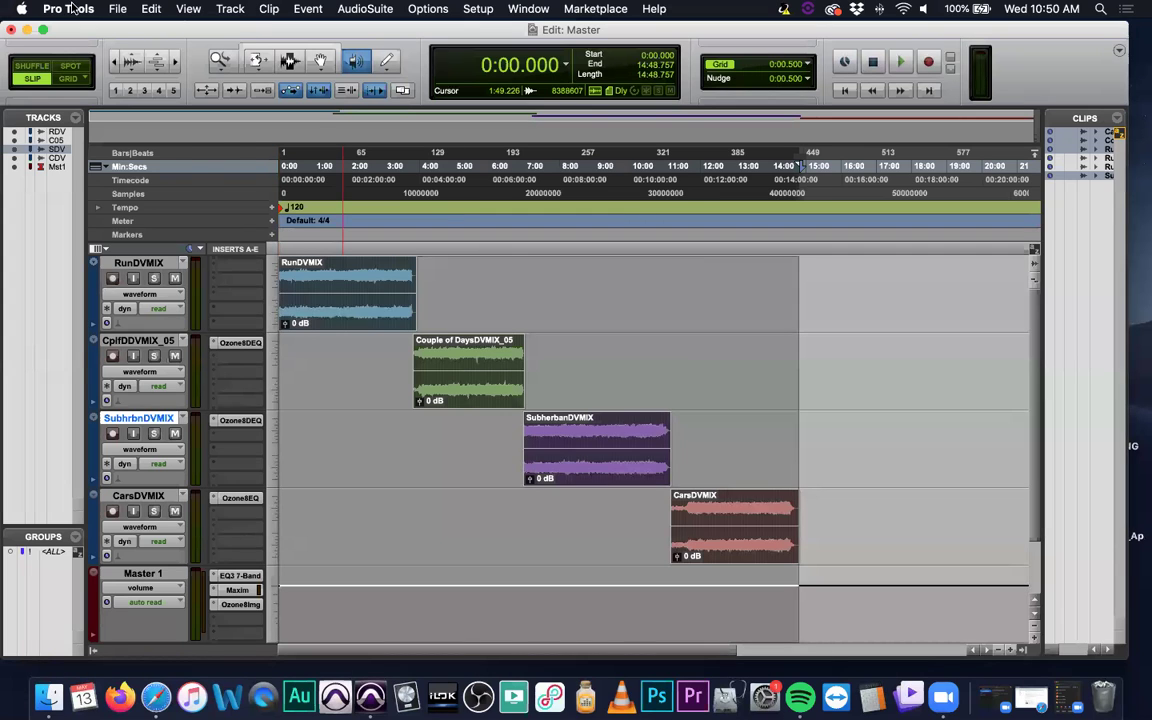
# Step: Bounce the selection to disk again as MasterFB with Offline enabled
pyautogui.click(117, 8)
pyautogui.moveTo(200, 224)
pyautogui.click(286, 225)
pyautogui.click(462, 452)
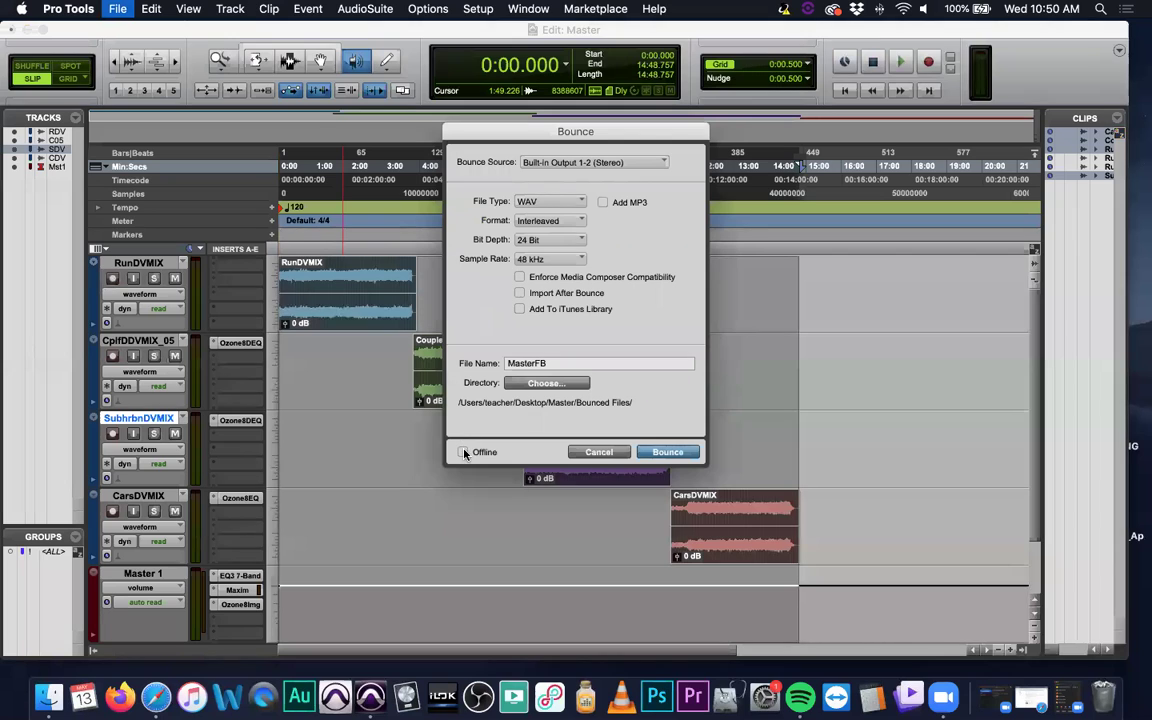
pyautogui.click(667, 452)
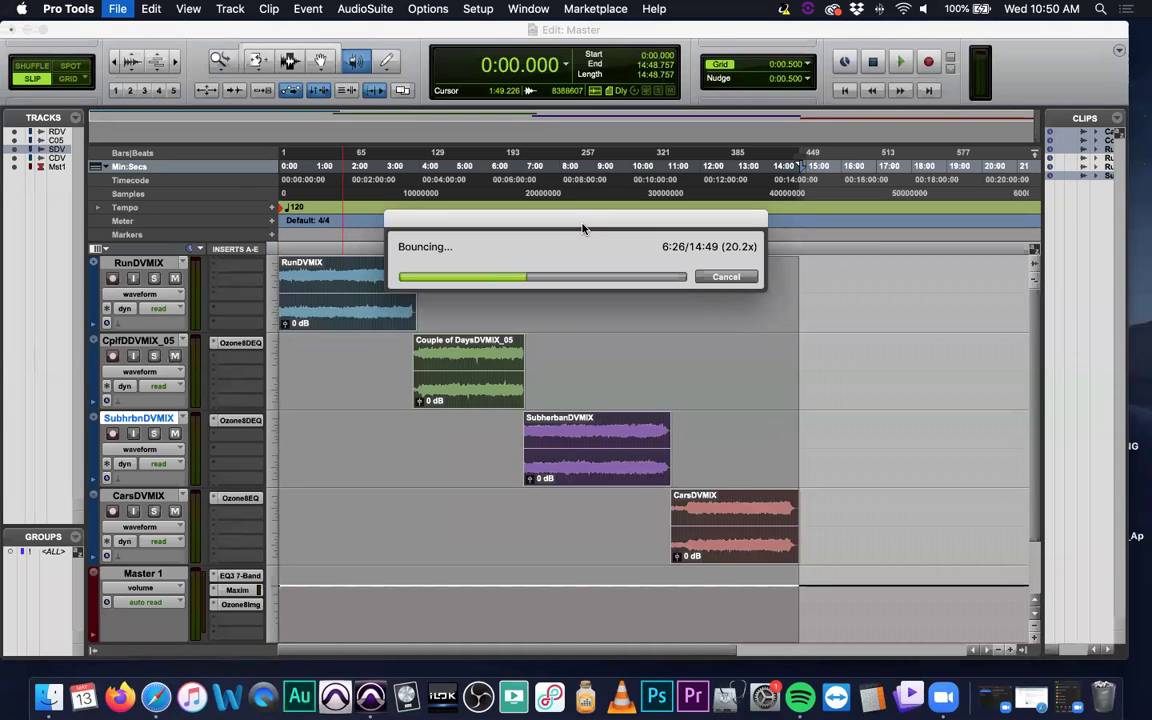
# Step: Switch to Finder and open the Master session's Bounced Files folder, placing the window so the track area stays accessible
pyautogui.press('super+Tab')
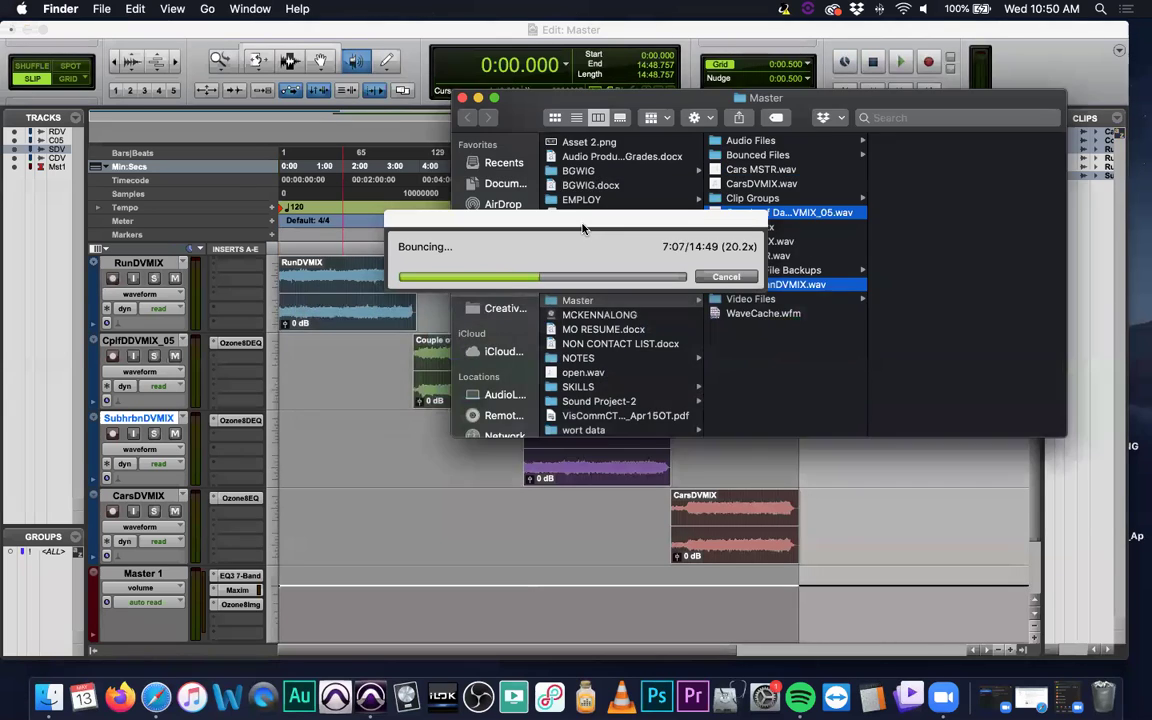
pyautogui.moveTo(829, 102); pyautogui.dragTo(465, 284)
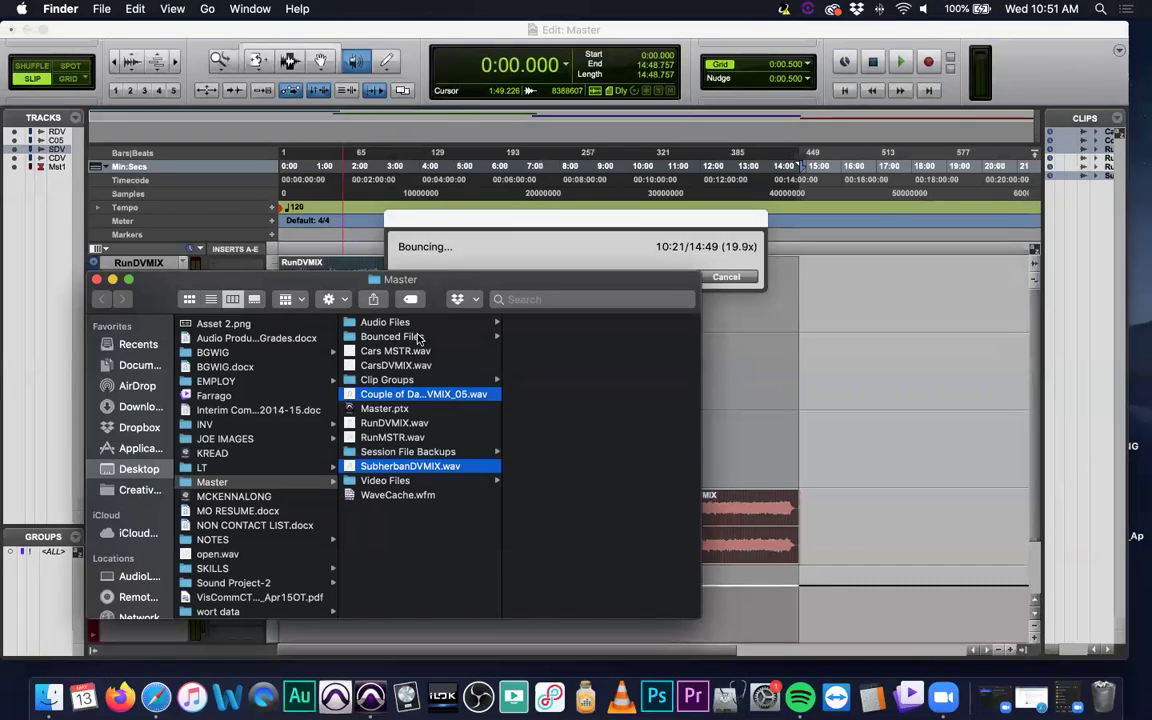
pyautogui.click(417, 337)
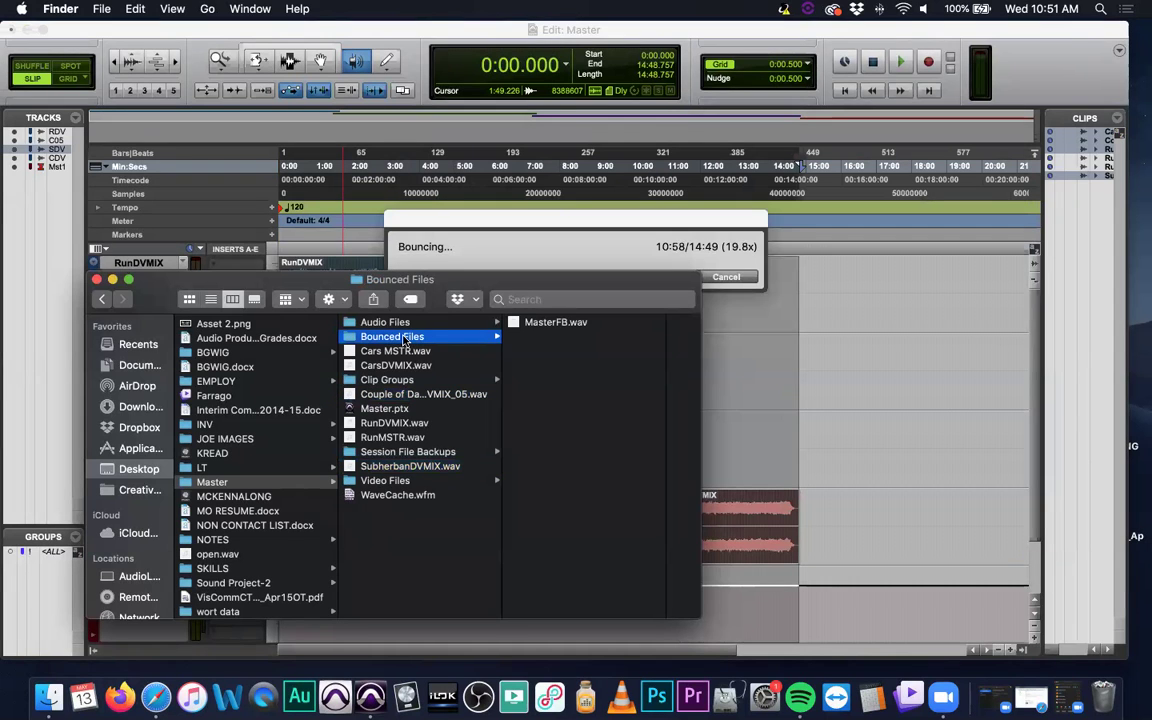
pyautogui.moveTo(490, 272); pyautogui.dragTo(568, 318)
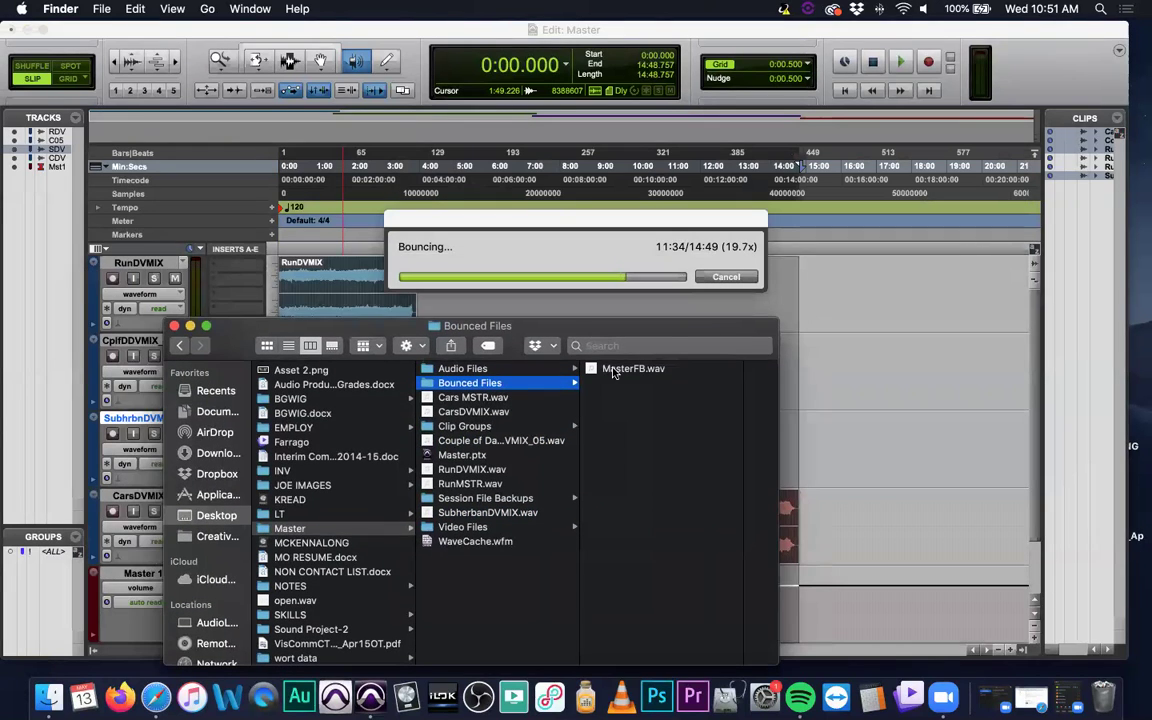
pyautogui.moveTo(578, 333); pyautogui.dragTo(403, 73)
pyautogui.moveTo(300, 65); pyautogui.dragTo(838, 321)
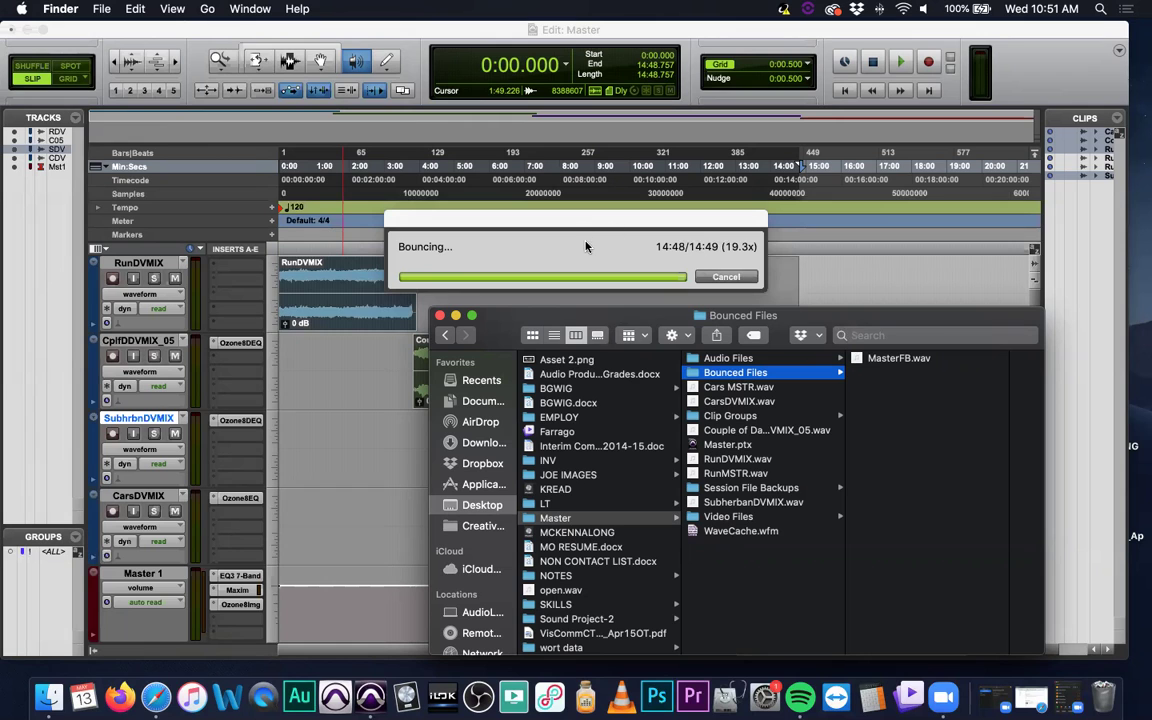
pyautogui.moveTo(502, 336); pyautogui.dragTo(580, 179)
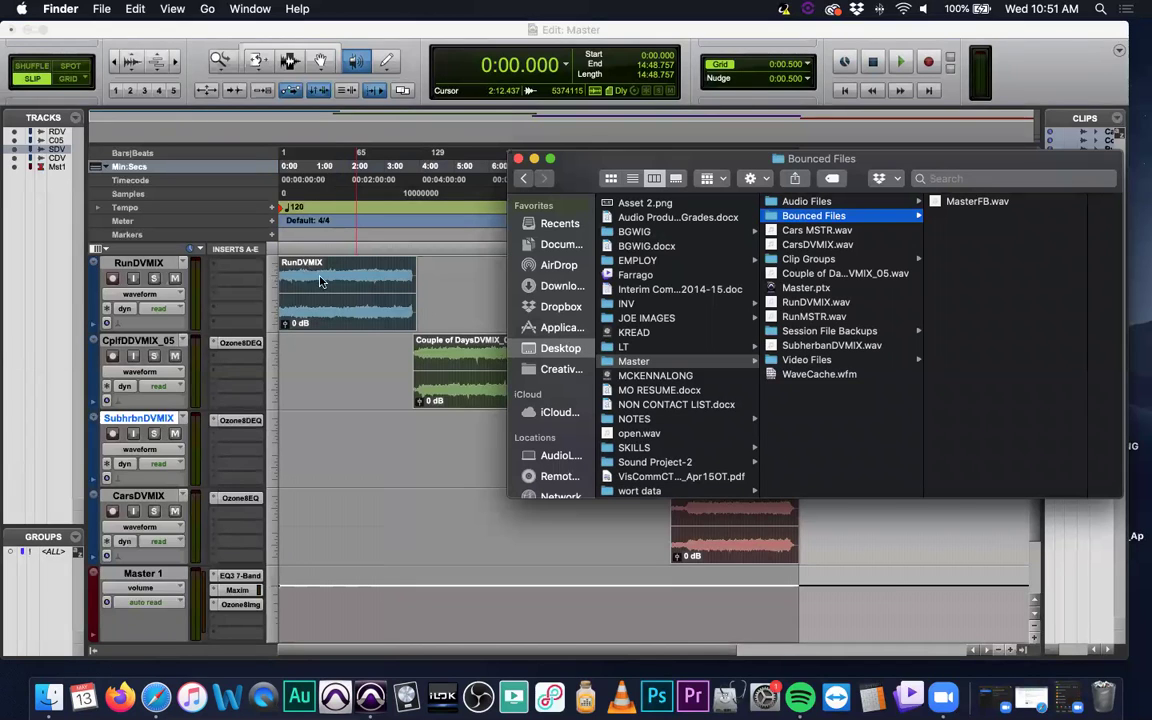
# Step: Import MasterFB.wav from the Bounced Files folder onto a new track at the session start
pyautogui.scroll(-3, 355, 508)
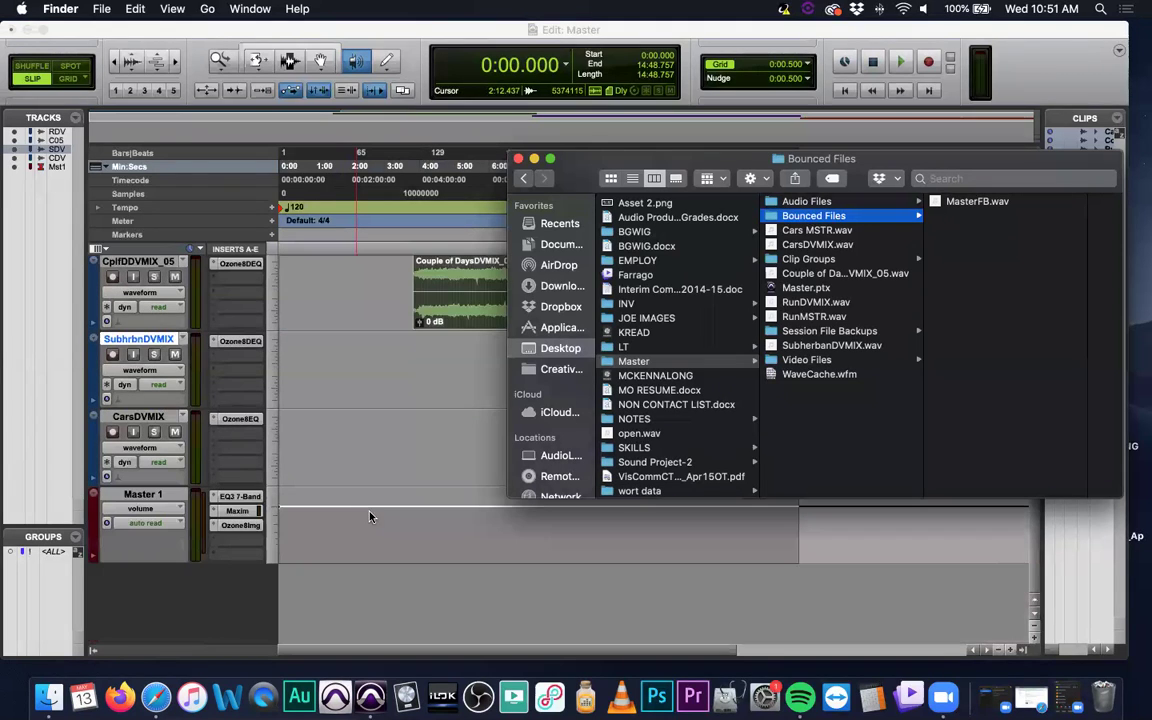
pyautogui.moveTo(937, 203); pyautogui.dragTo(281, 577)
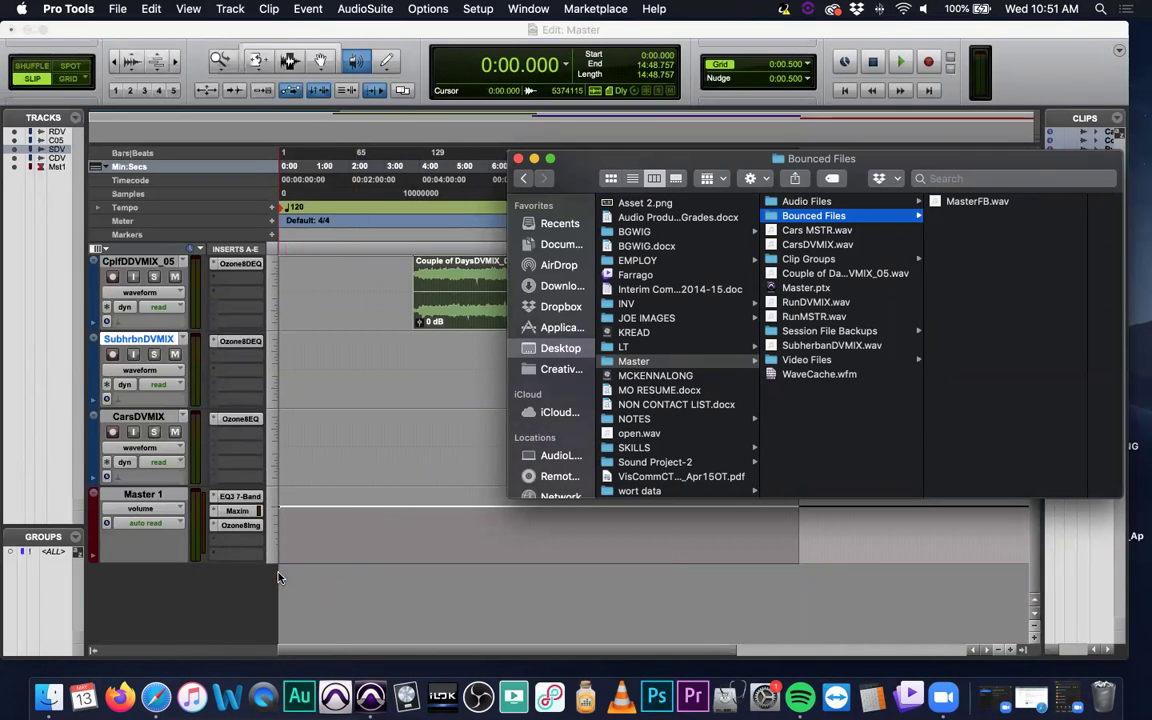
pyautogui.scroll(-2, 72, 583)
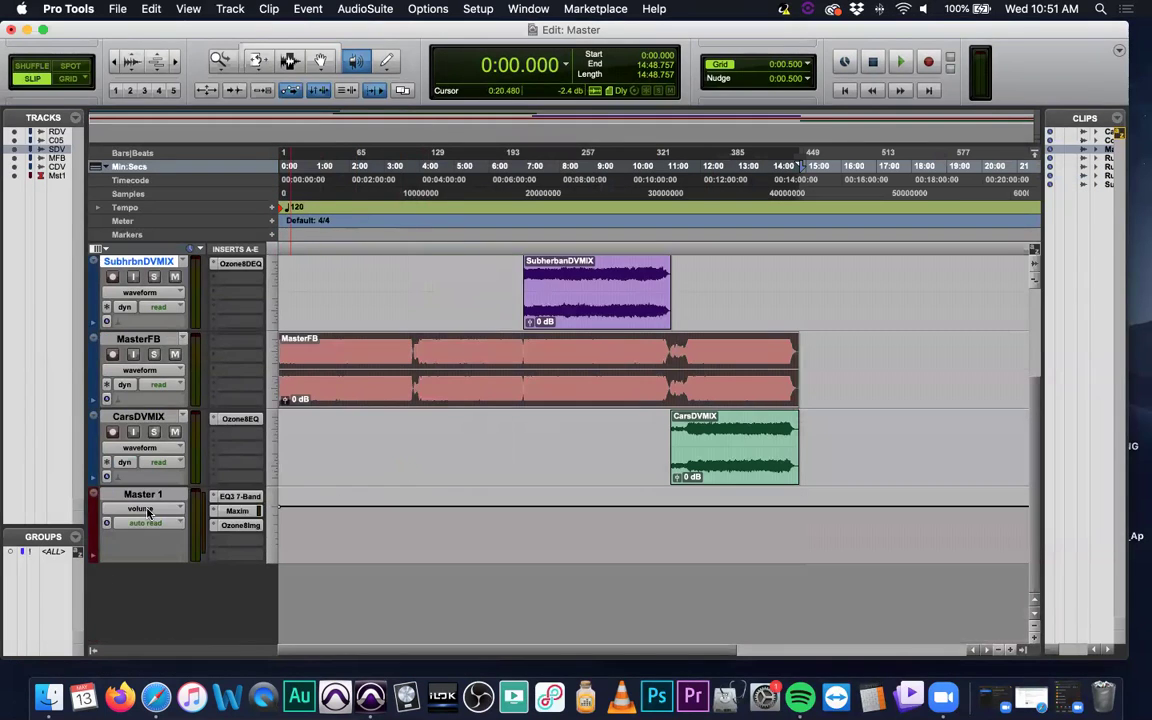
# Step: Move the MasterFB track below the CarsDVMIX track, directly above Master 1
pyautogui.scroll(2, 390, 496)
pyautogui.scroll(-2, 390, 496)
pyautogui.moveTo(155, 343); pyautogui.dragTo(145, 421)
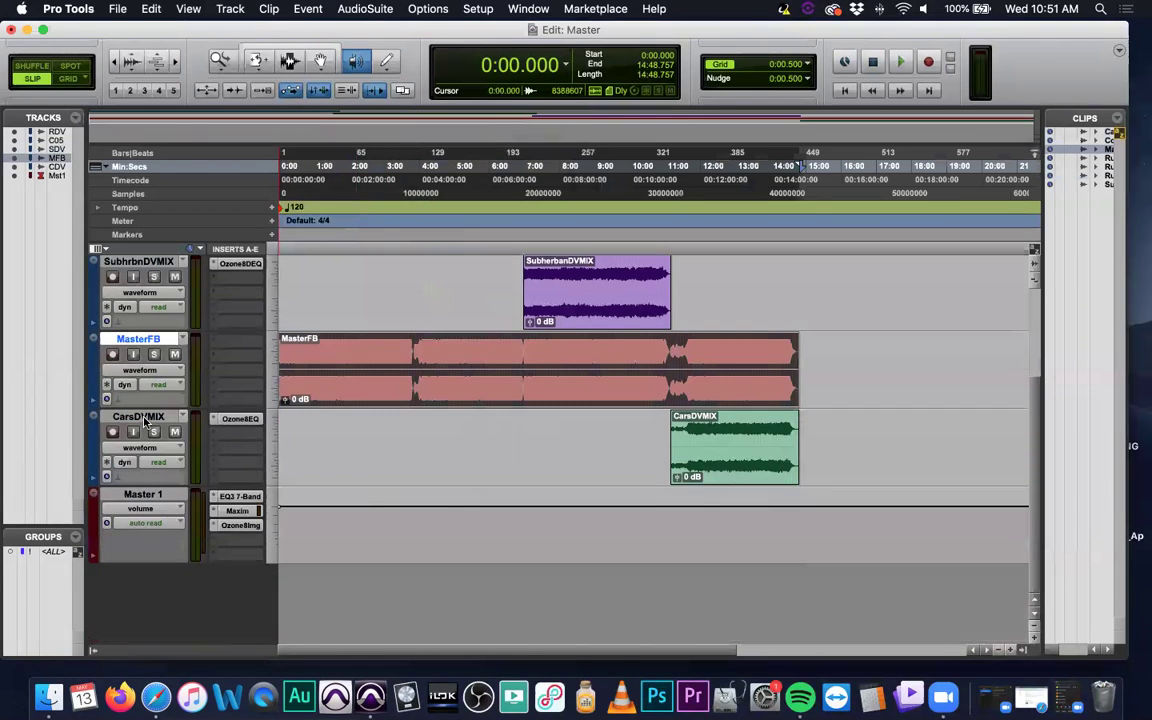
pyautogui.moveTo(138, 339); pyautogui.dragTo(272, 416)
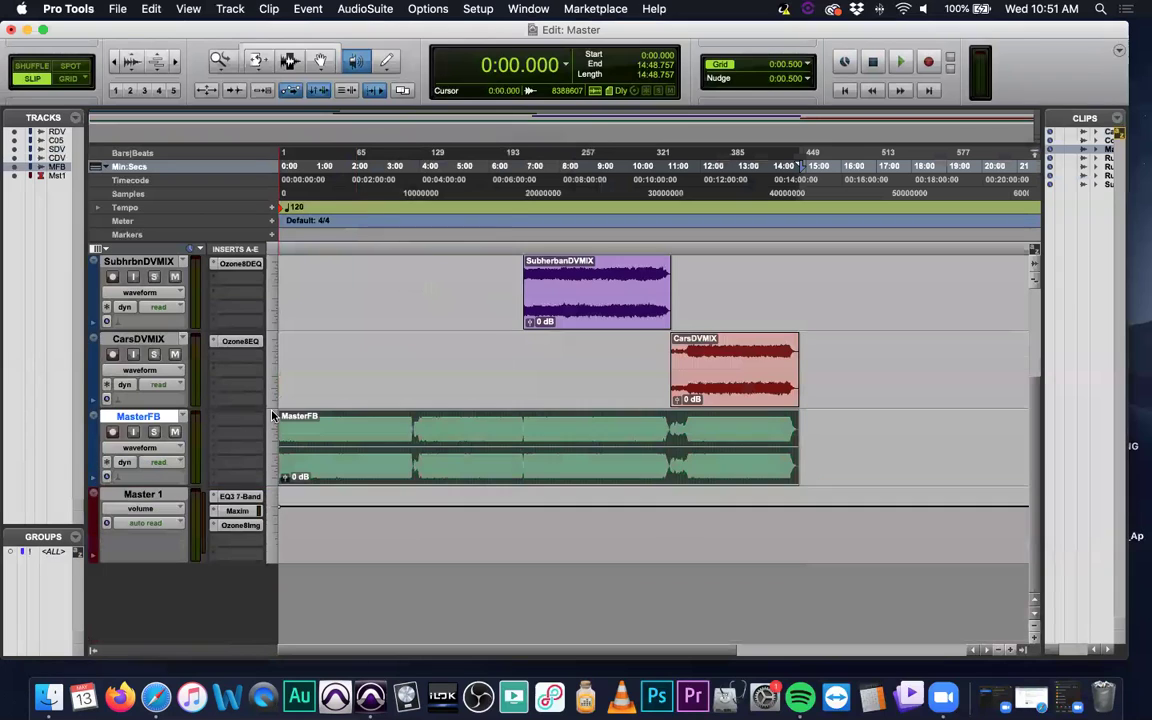
# Step: Compare the MasterFB waveform with the original song mixes, looking closely at the CarsDVMIX section and its ending
pyautogui.scroll(4, 470, 330)
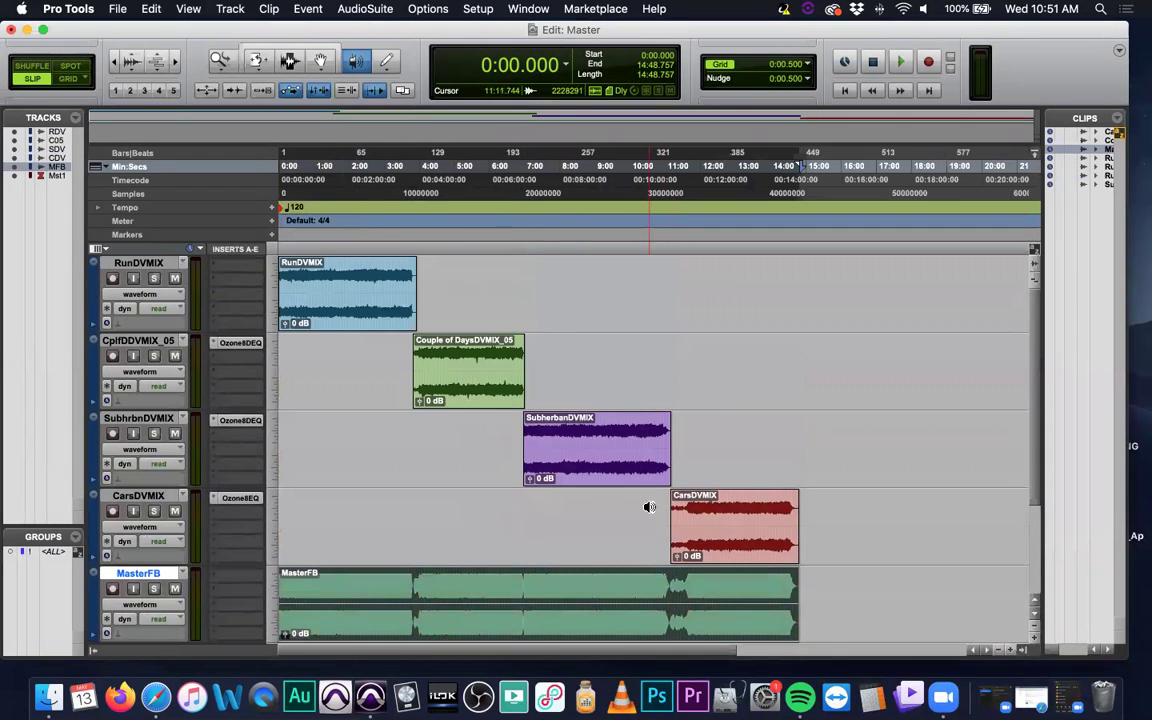
pyautogui.scroll(-4, 410, 457)
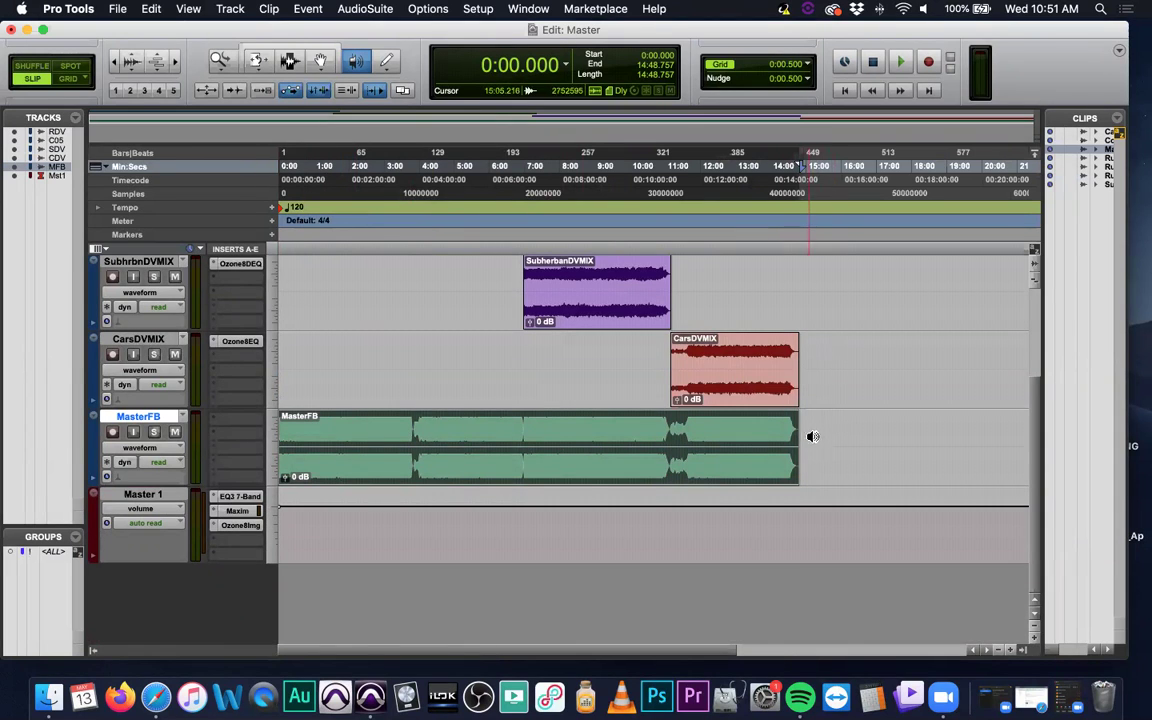
pyautogui.scroll(6, 810, 432)
pyautogui.scroll(2, 812, 425)
pyautogui.hscroll(10, 740, 430)
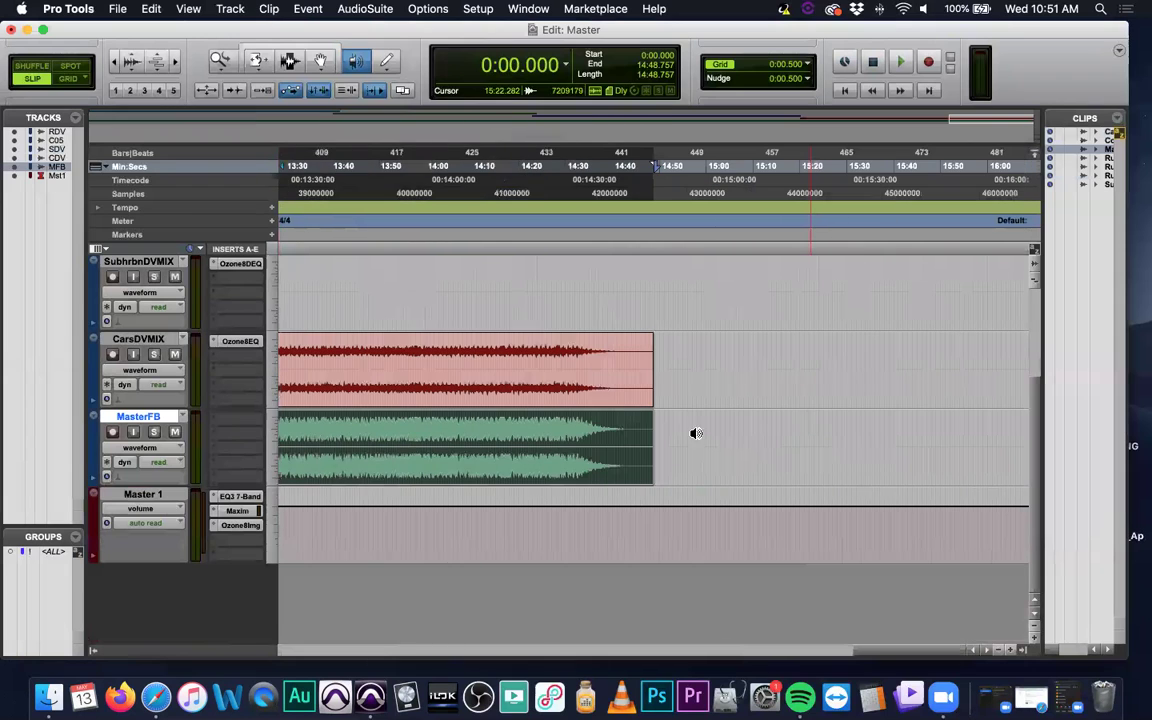
pyautogui.hscroll(-5, 676, 413)
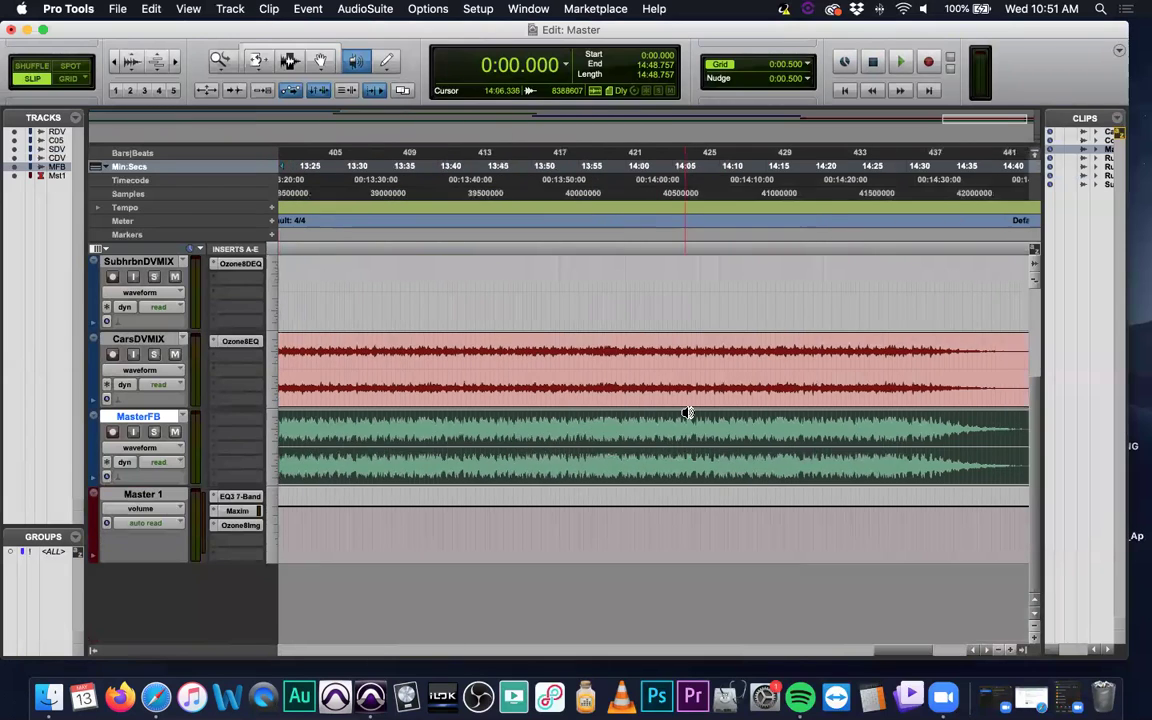
pyautogui.hscroll(-5, 626, 413)
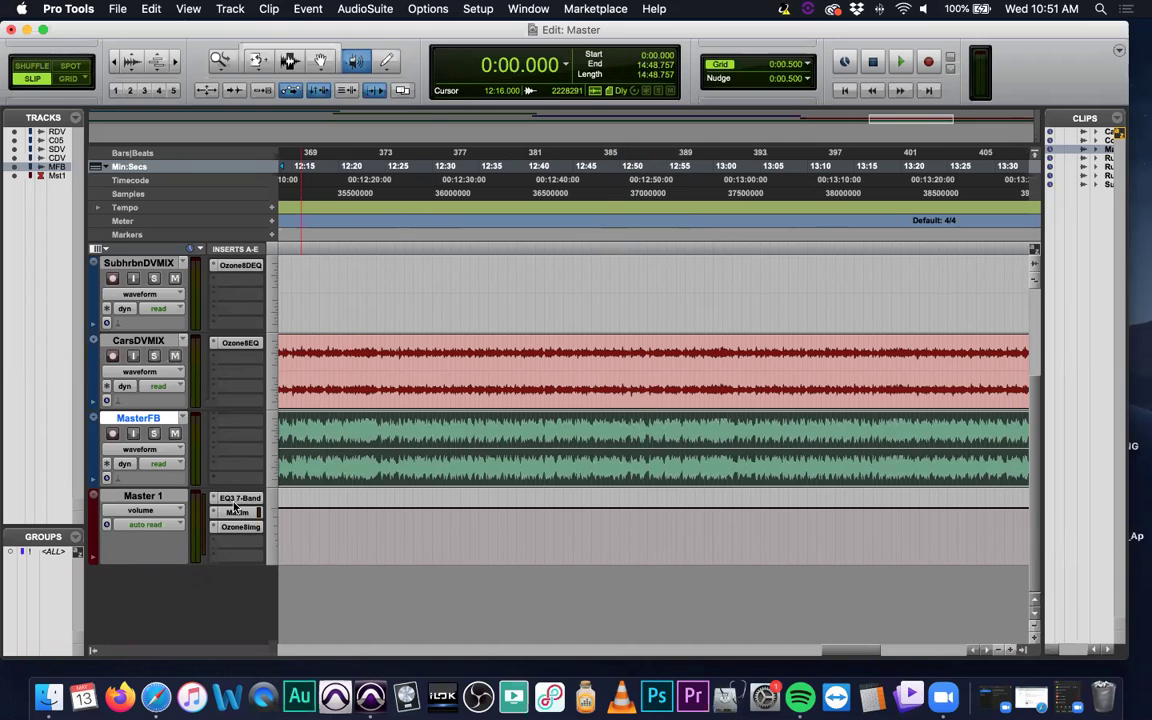
pyautogui.scroll(-3, 532, 440)
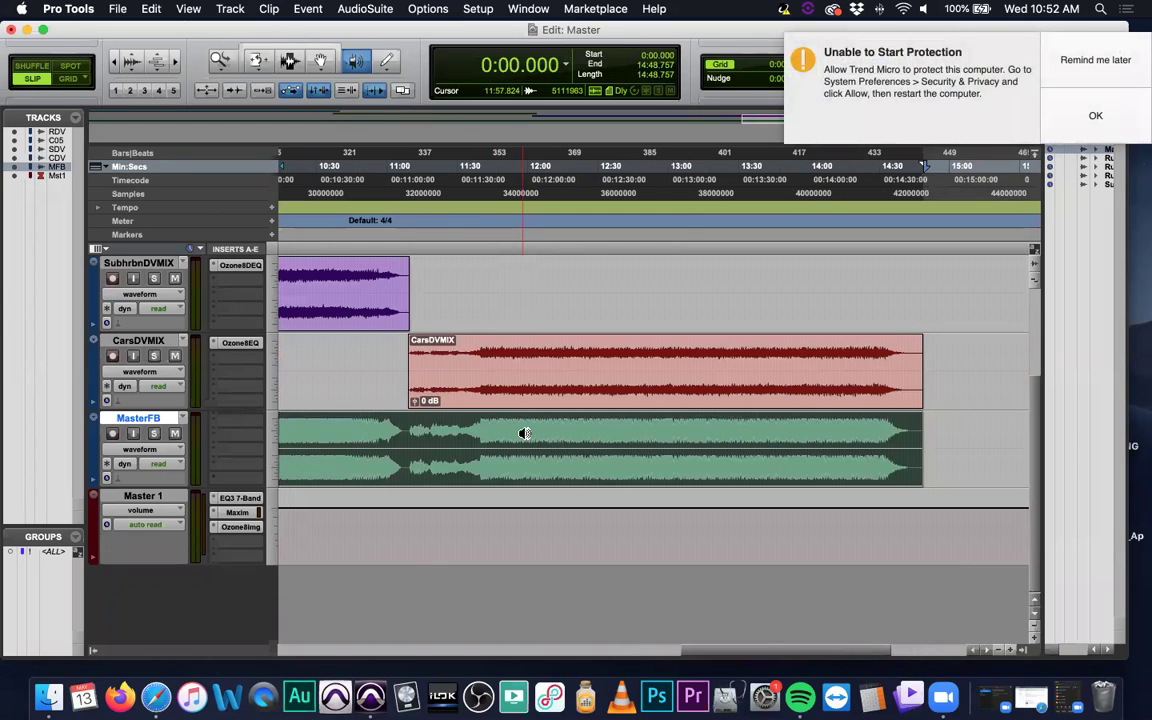
# Step: Postpone the security notification with Remind me later and examine the song transitions along the whole MasterFB clip
pyautogui.click(1122, 60)
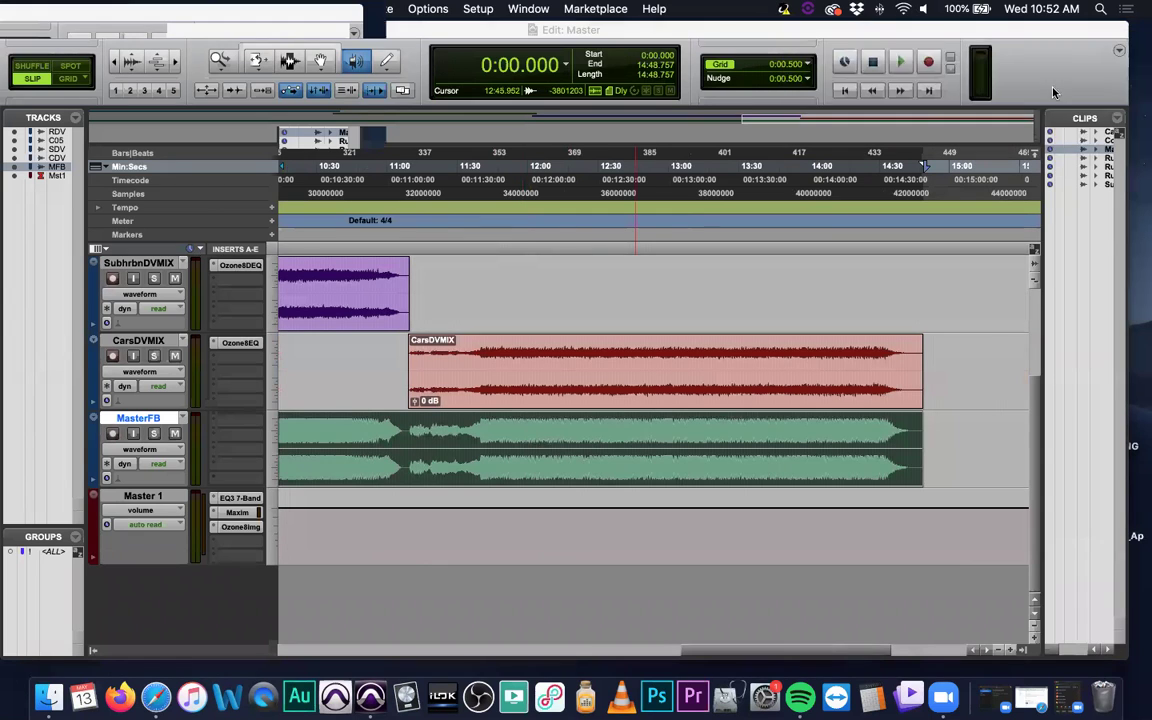
pyautogui.hscroll(-15, 560, 352)
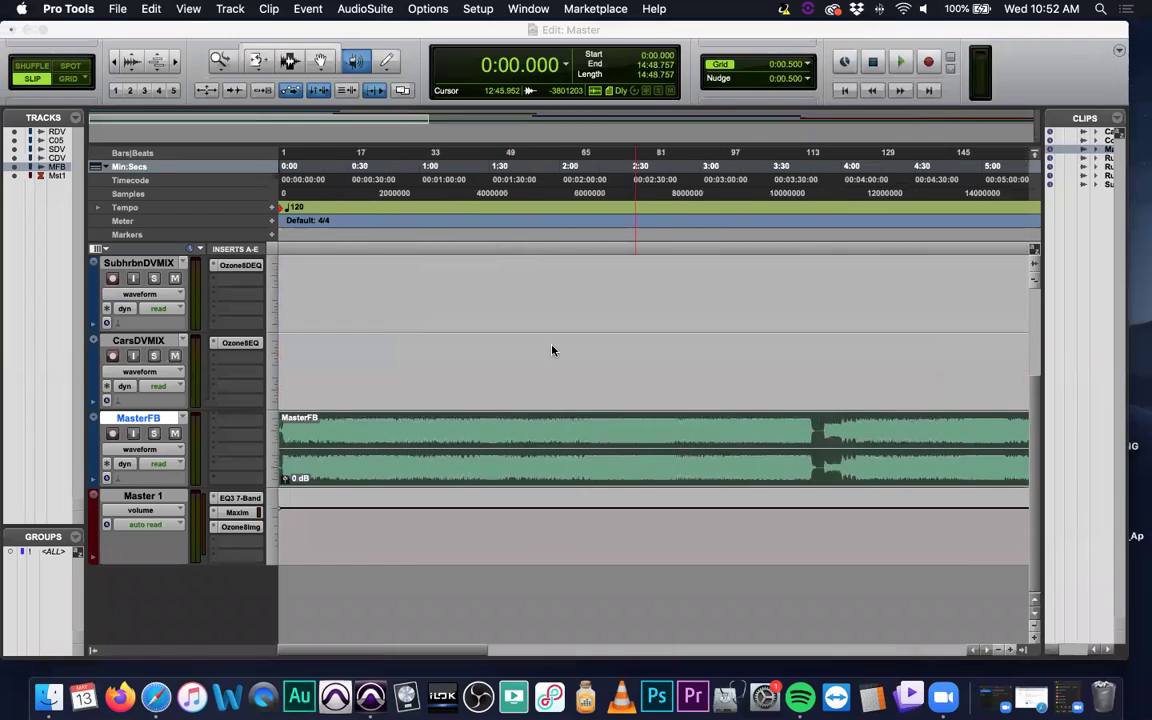
pyautogui.hscroll(5, 544, 366)
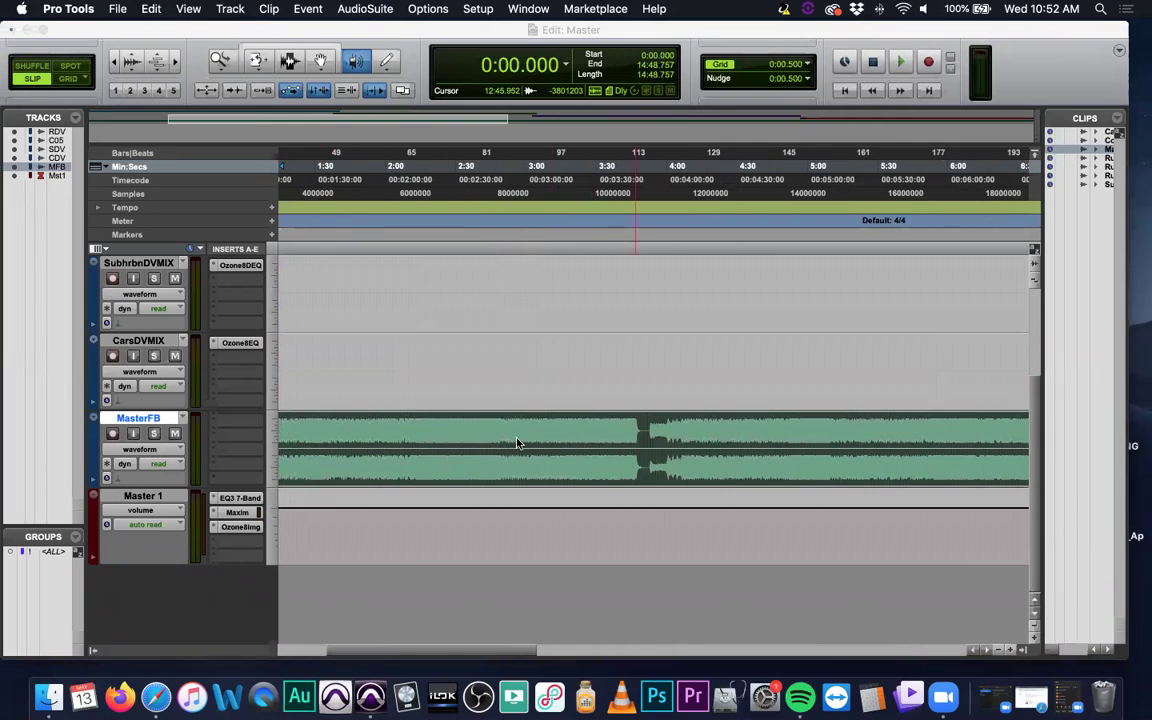
pyautogui.hscroll(8, 728, 425)
pyautogui.hscroll(6, 779, 386)
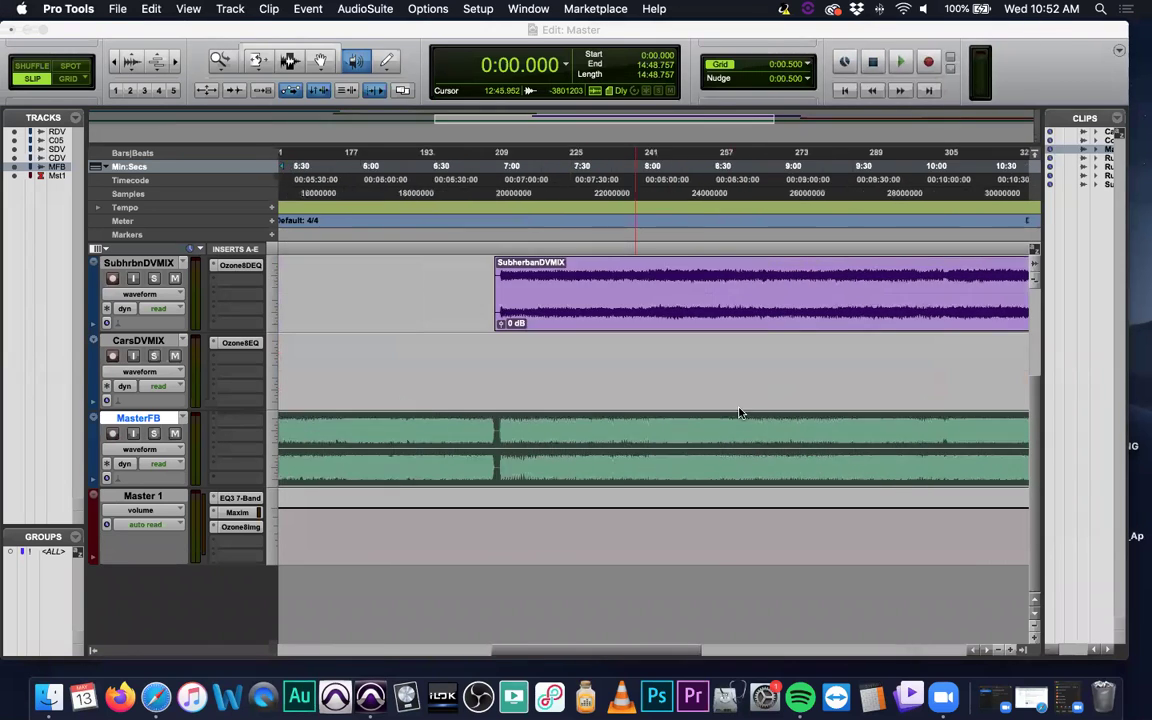
pyautogui.hscroll(12, 753, 419)
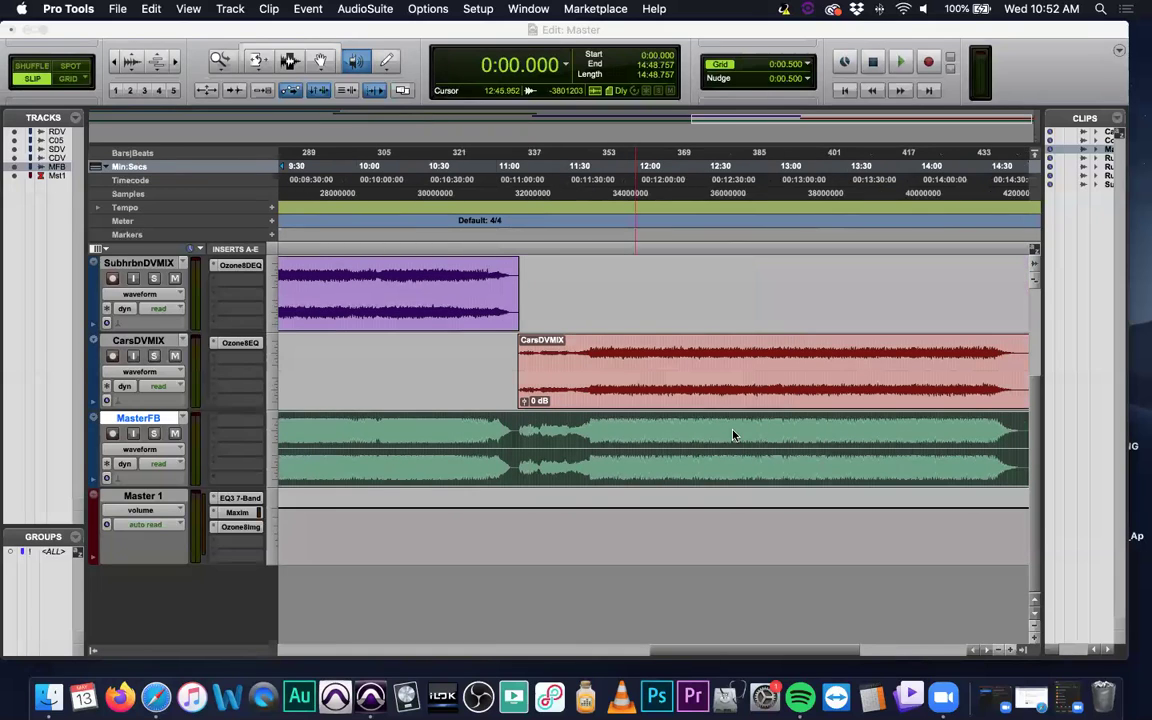
pyautogui.hscroll(-12, 733, 435)
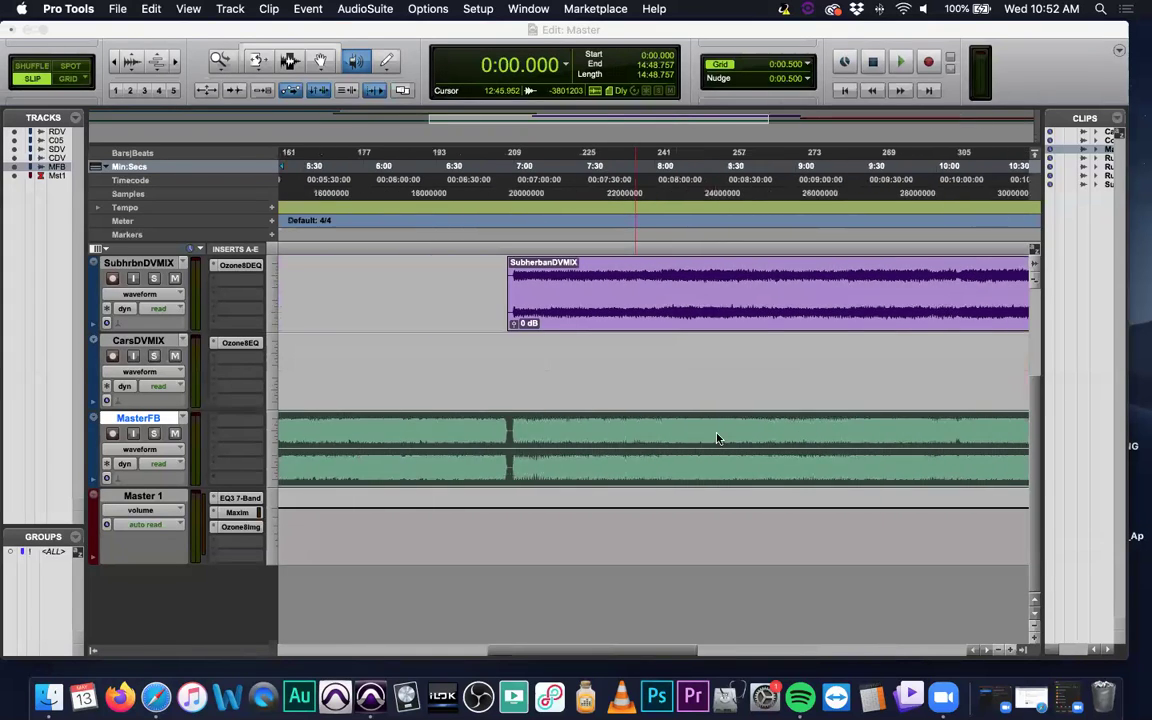
pyautogui.hscroll(-9, 540, 430)
pyautogui.hscroll(10, 542, 425)
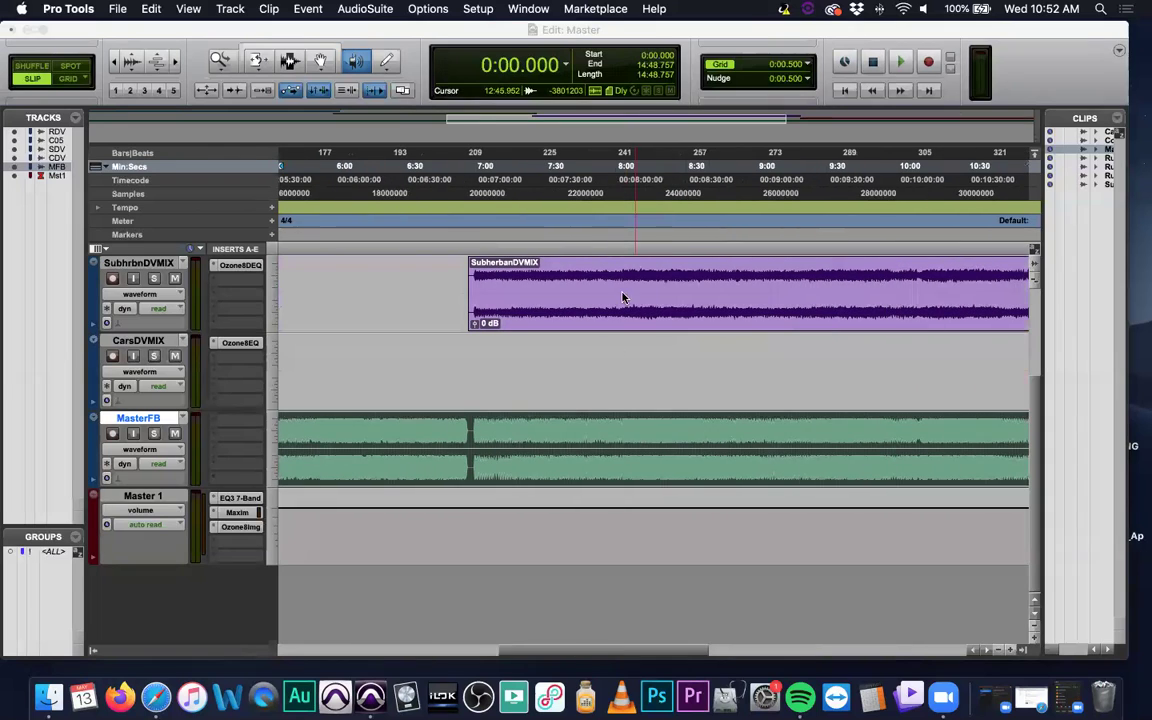
pyautogui.hscroll(-15, 597, 406)
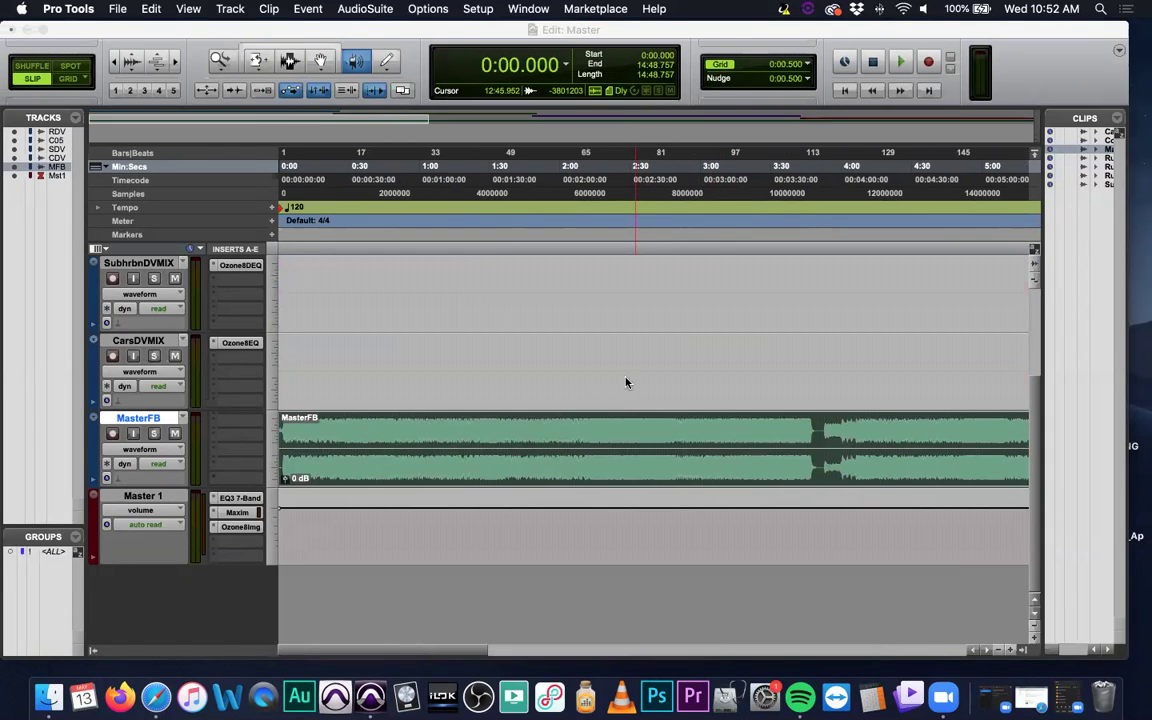
# Step: Separate the MasterFB clip in the silent gap between the first and second songs, at 3:50.314
pyautogui.click(635, 380)
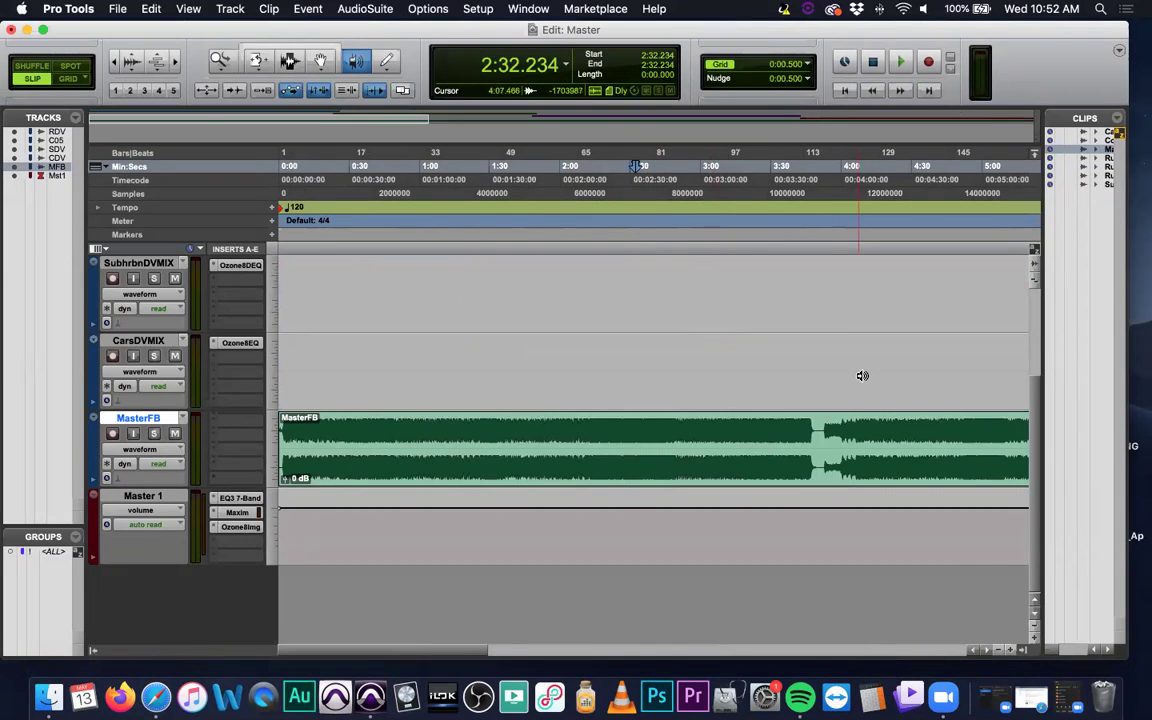
pyautogui.press('super+bracketright')
pyautogui.press('super+bracketright')
pyautogui.hscroll(10, 862, 375)
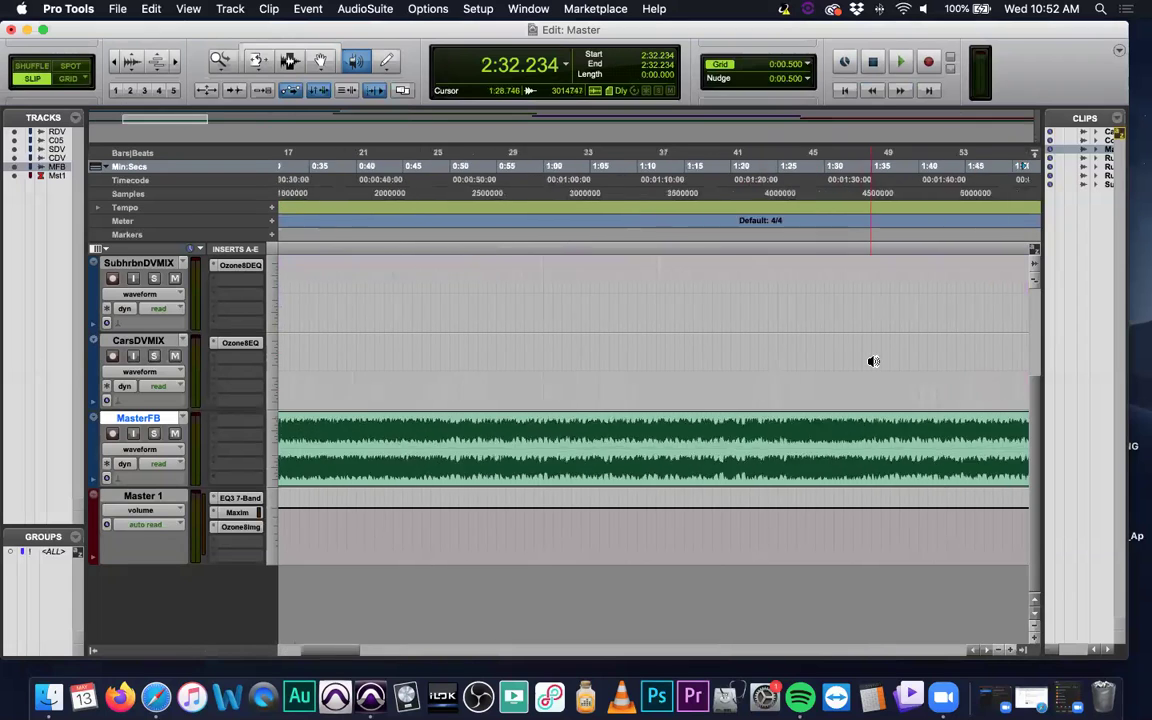
pyautogui.hscroll(-7, 871, 360)
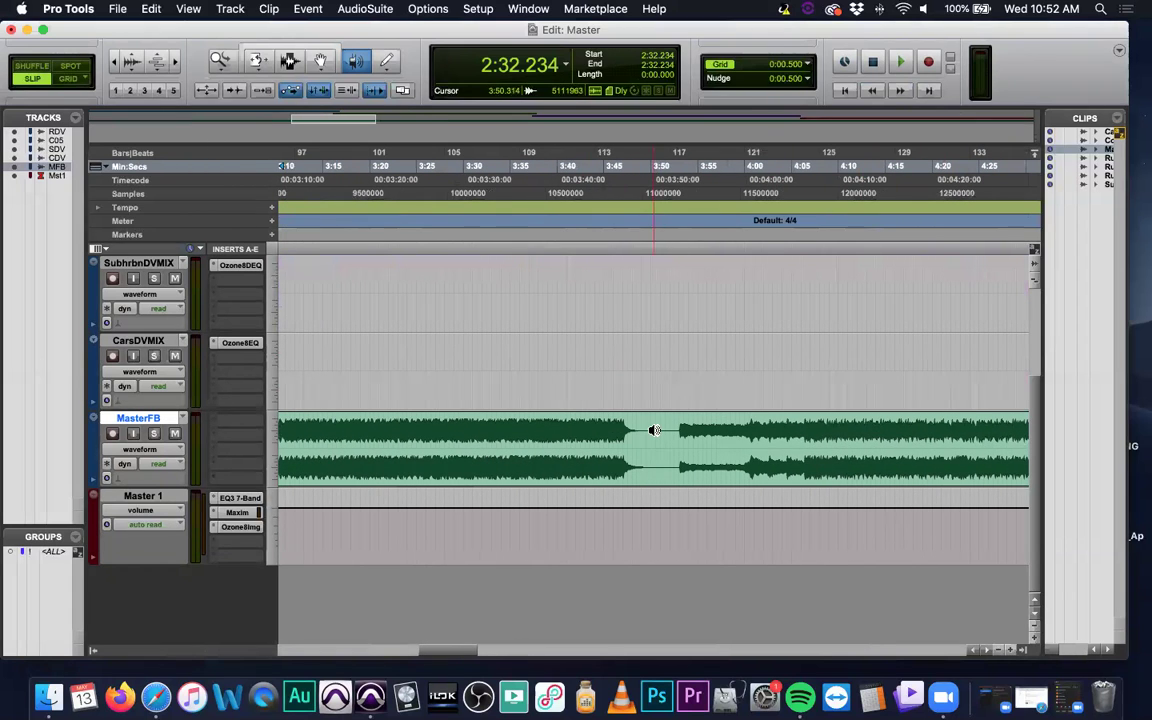
pyautogui.click(241, 58)
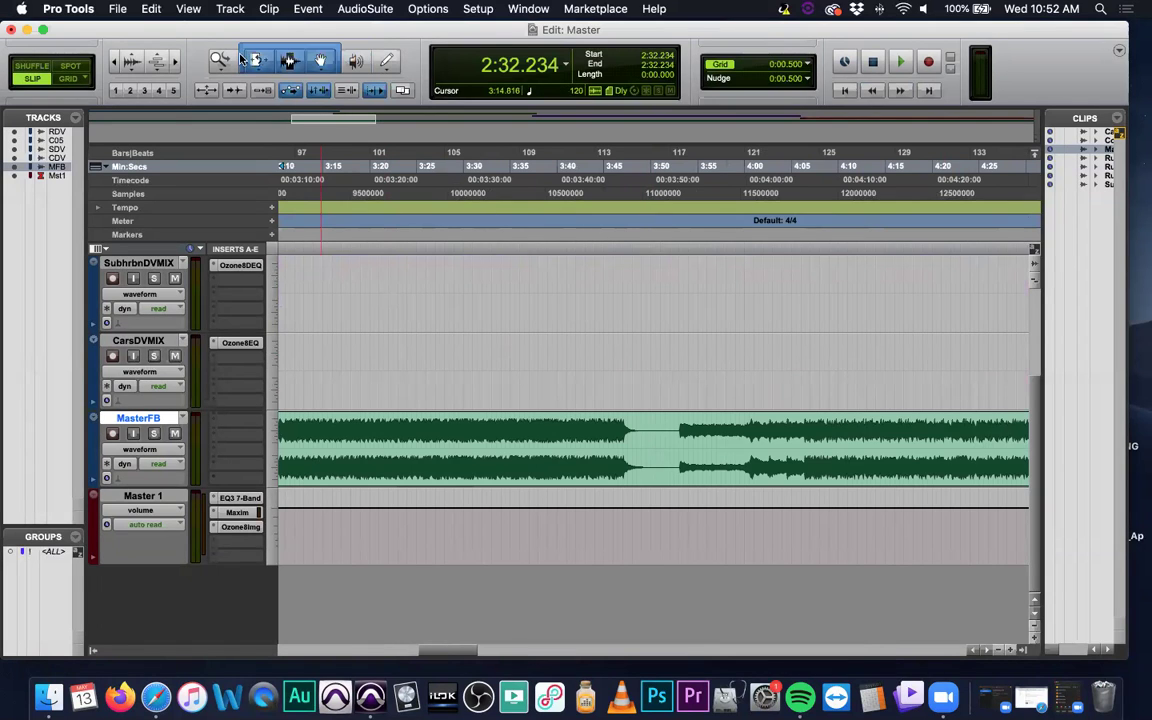
pyautogui.click(657, 430)
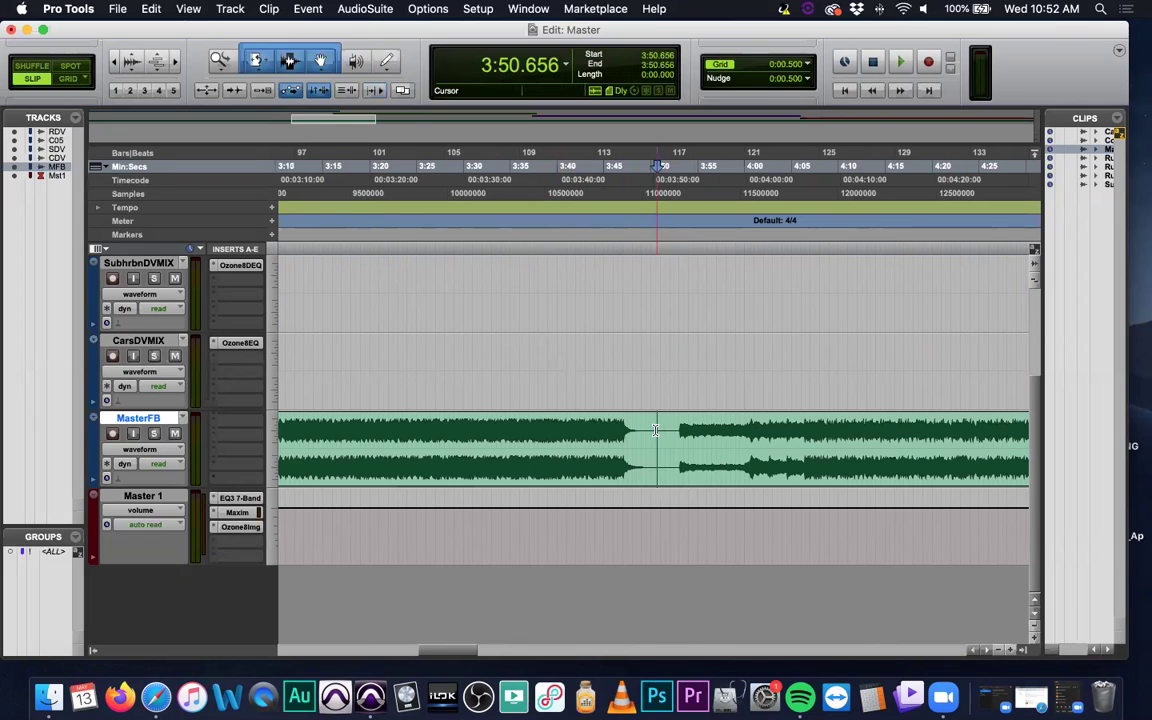
pyautogui.moveTo(655, 430); pyautogui.dragTo(654, 428)
pyautogui.press('super+e')
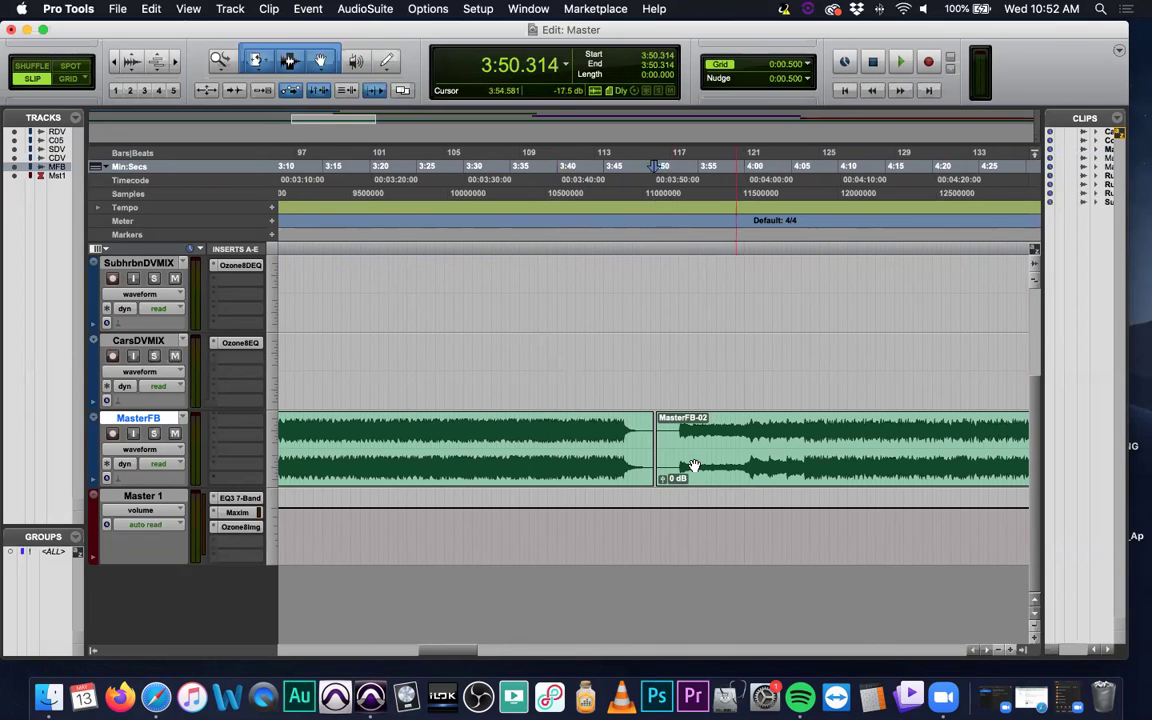
# Step: Raise the system volume and play back the end of the first song from 3:43.232
pyautogui.click(620, 300)
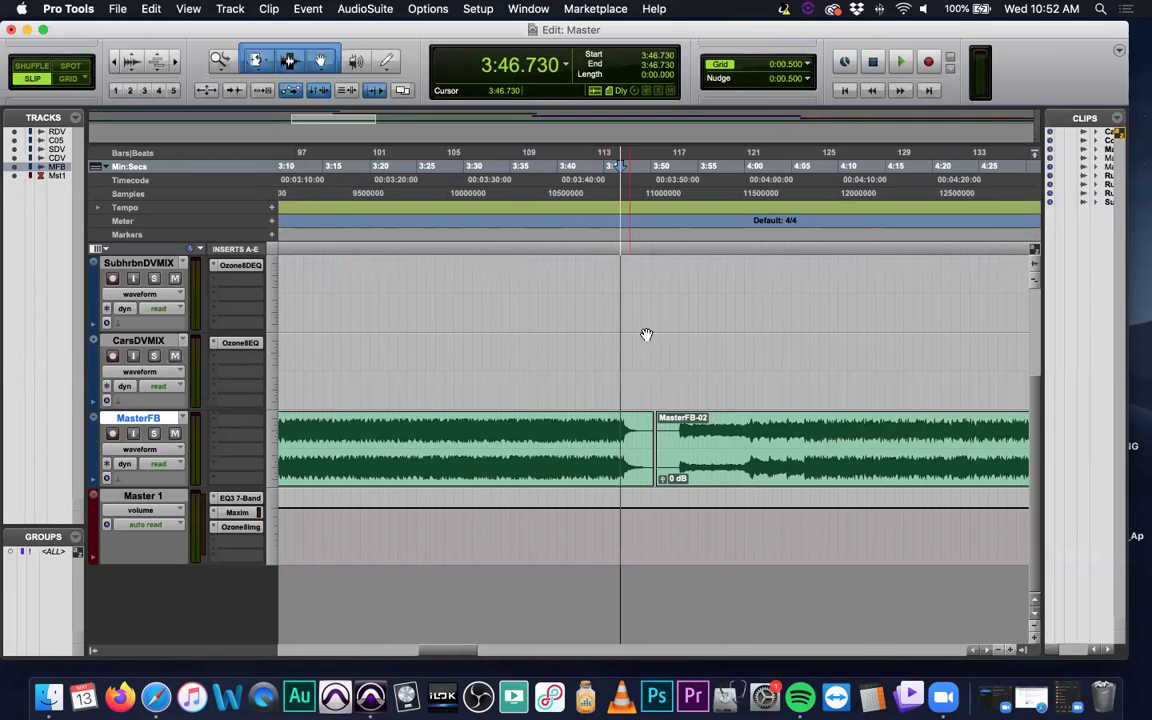
pyautogui.press('space')
pyautogui.press('space')
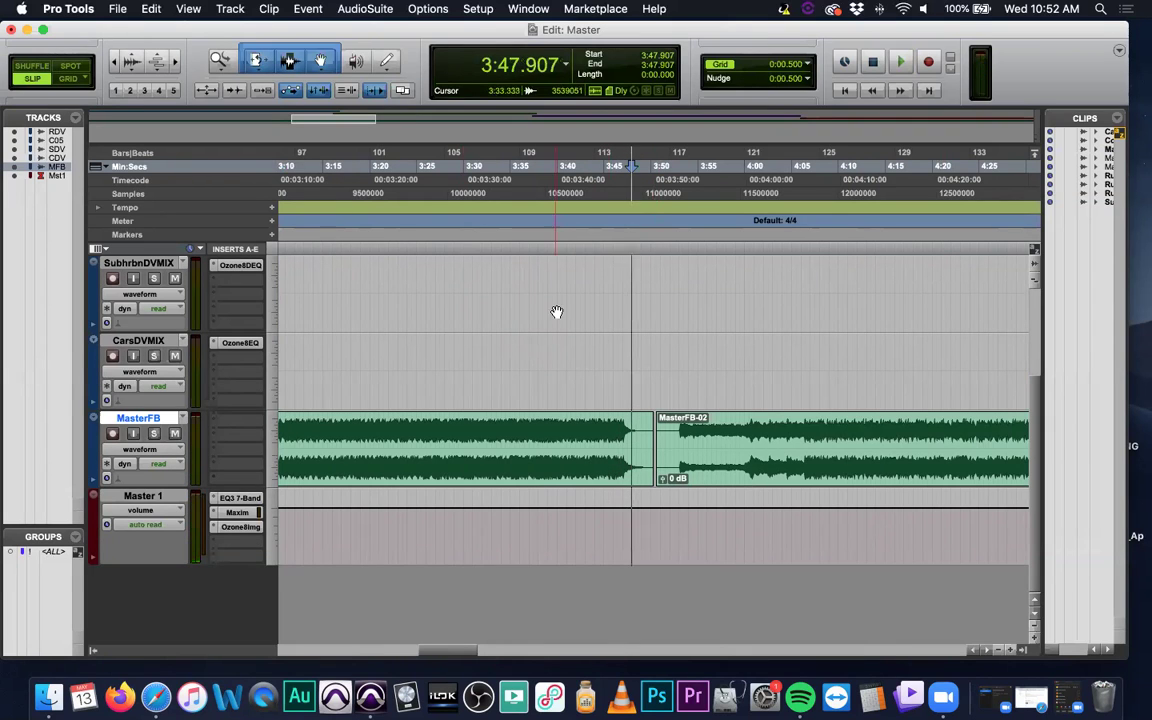
pyautogui.click(586, 244)
pyautogui.press('XF86AudioRaiseVolume')
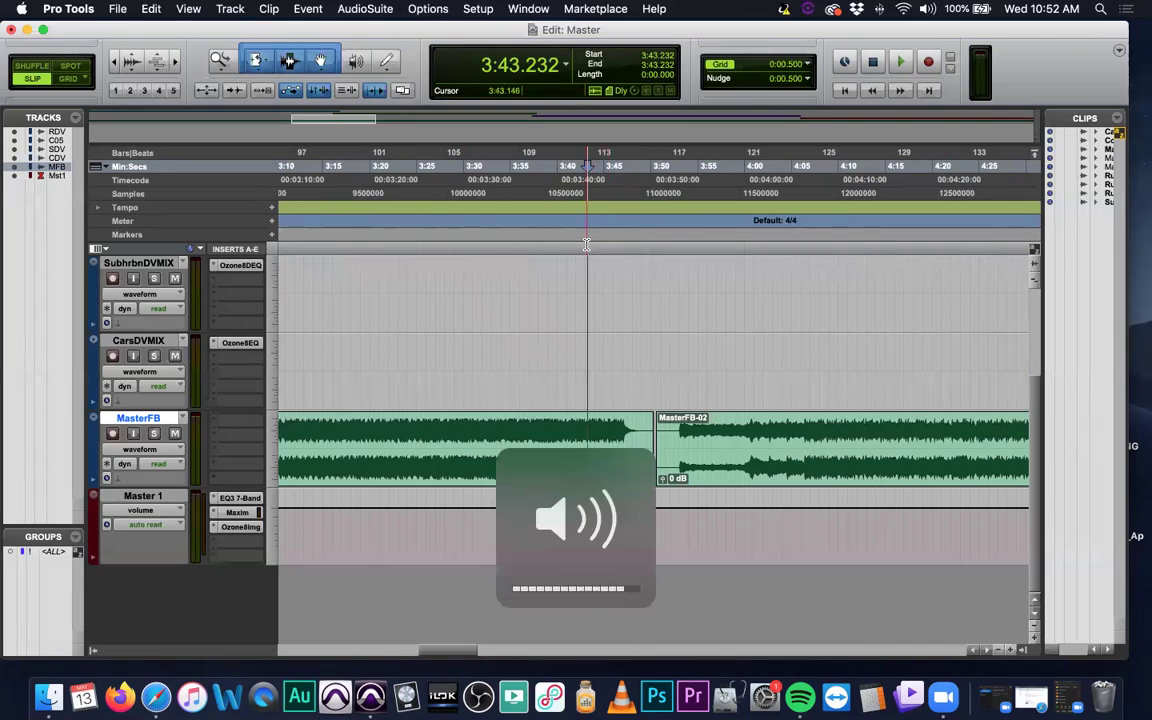
pyautogui.press('space')
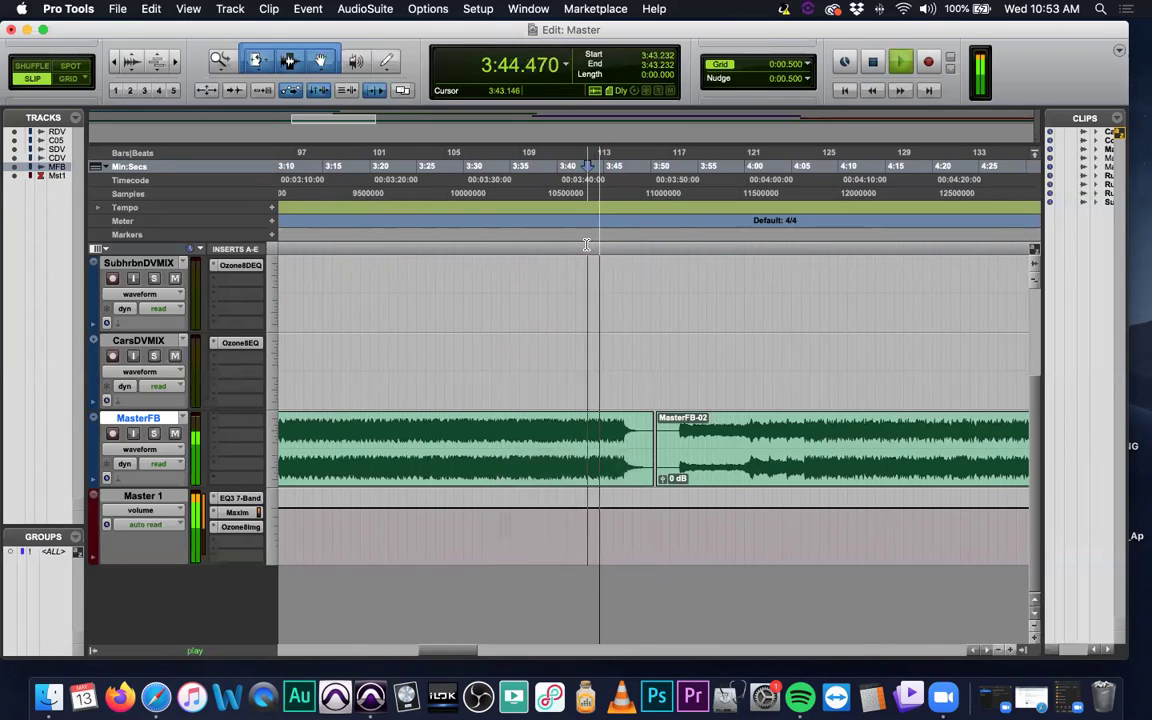
# Step: Bypass the EQ3 7-Band, Maxim and Ozone8Img inserts on Master 1, and play the end of the first song from 3:45.047
pyautogui.press('space')
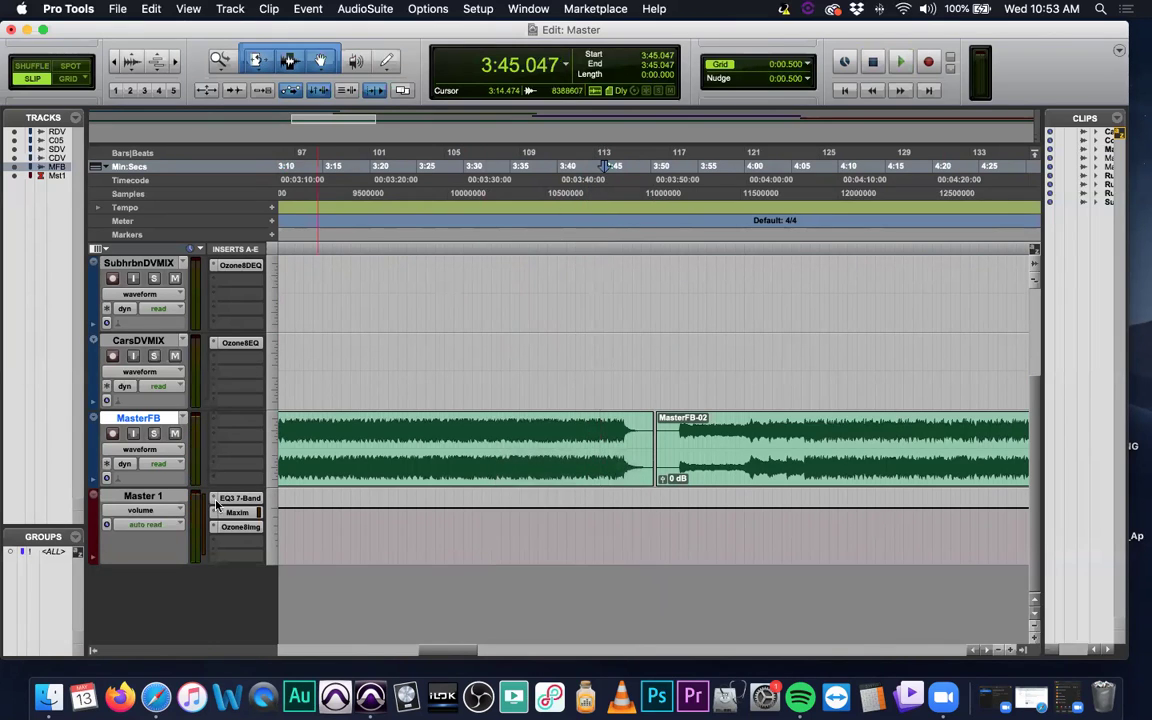
pyautogui.click(216, 505)
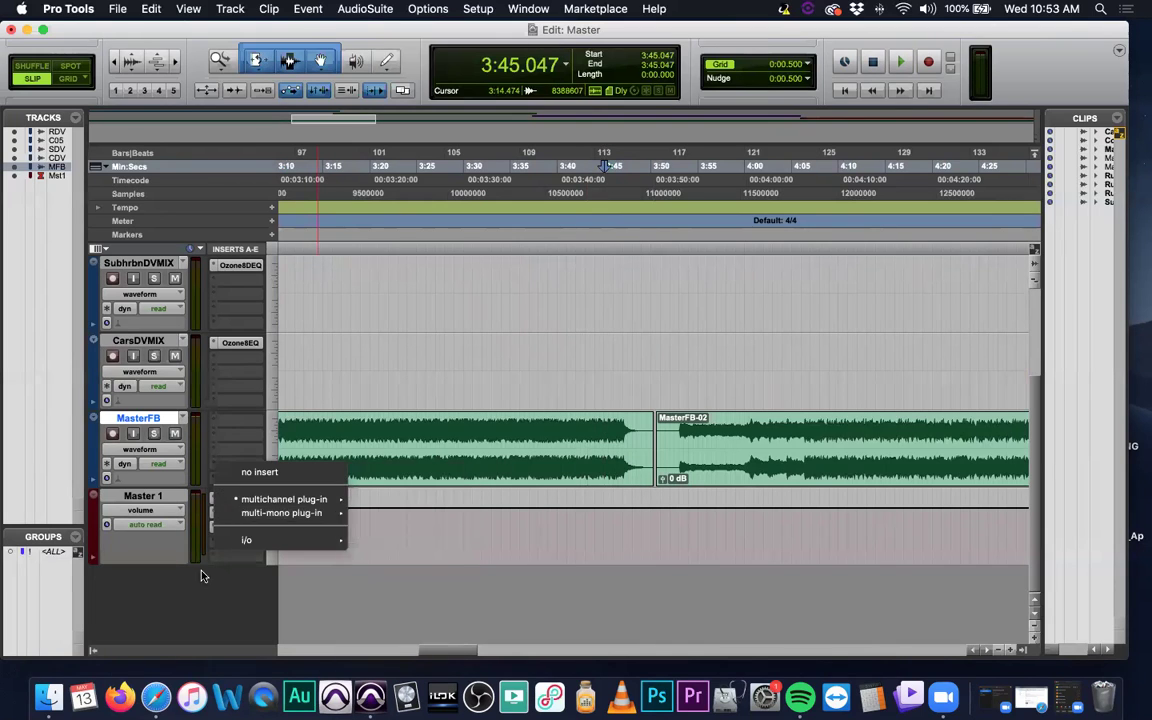
pyautogui.click(238, 528)
pyautogui.keyDown('super'); pyautogui.click(236, 529); pyautogui.keyUp('super')
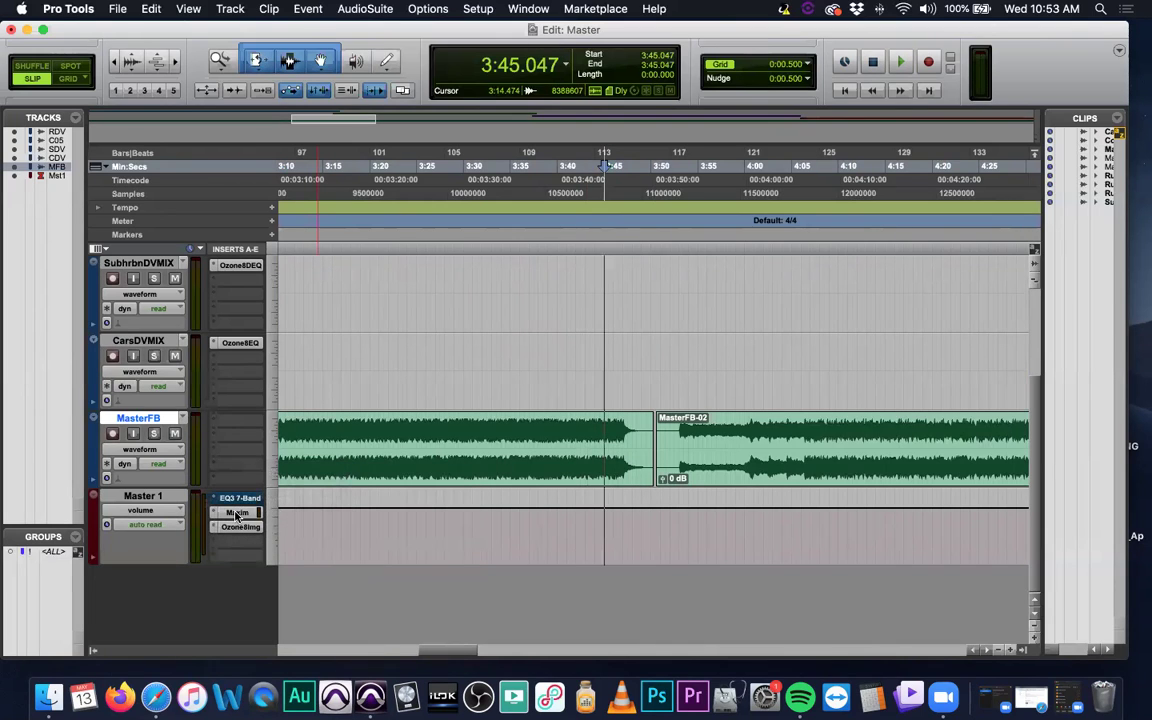
pyautogui.press('space')
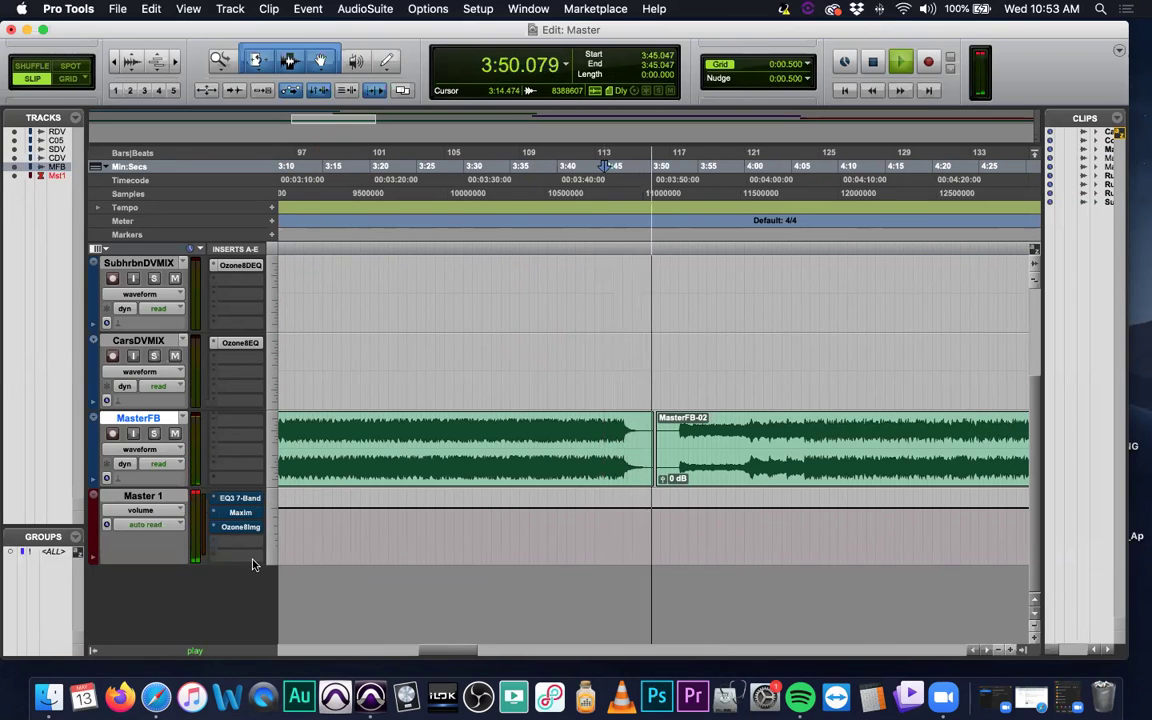
pyautogui.press('space')
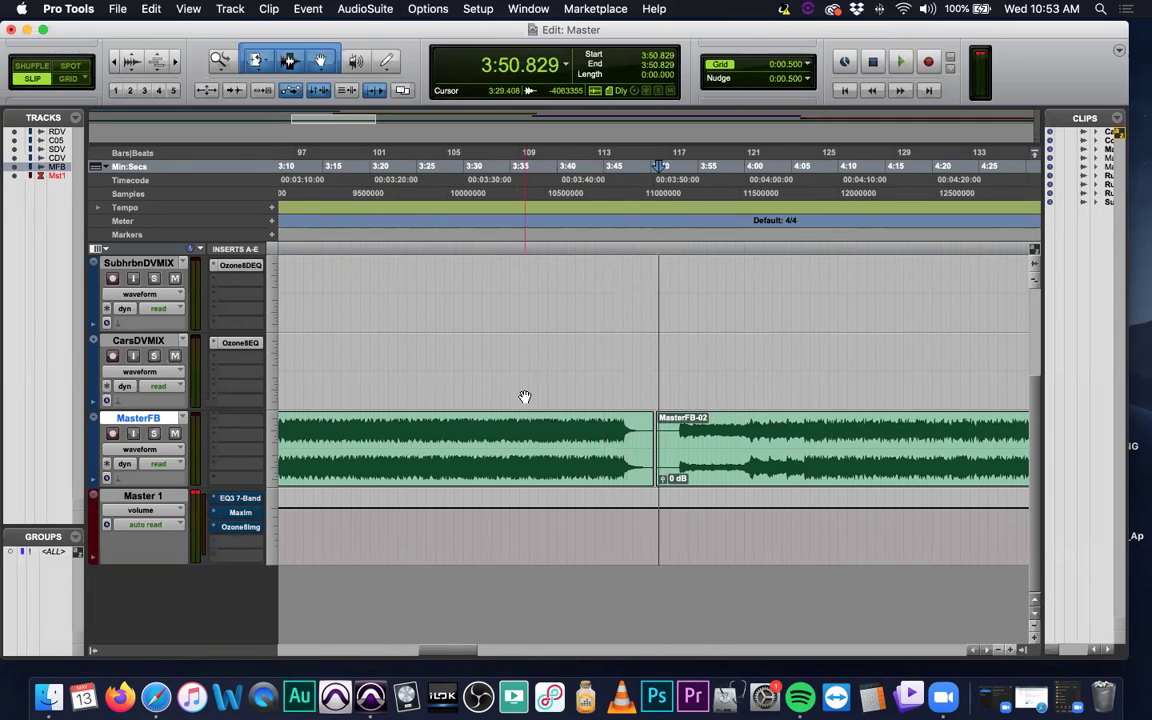
# Step: Add a fade-out to the end of the MasterFB-01 clip, from 3:49.152 to 3:50.314
pyautogui.press('super+bracketright')
pyautogui.press('super+bracketright')
pyautogui.press('super+bracketright')
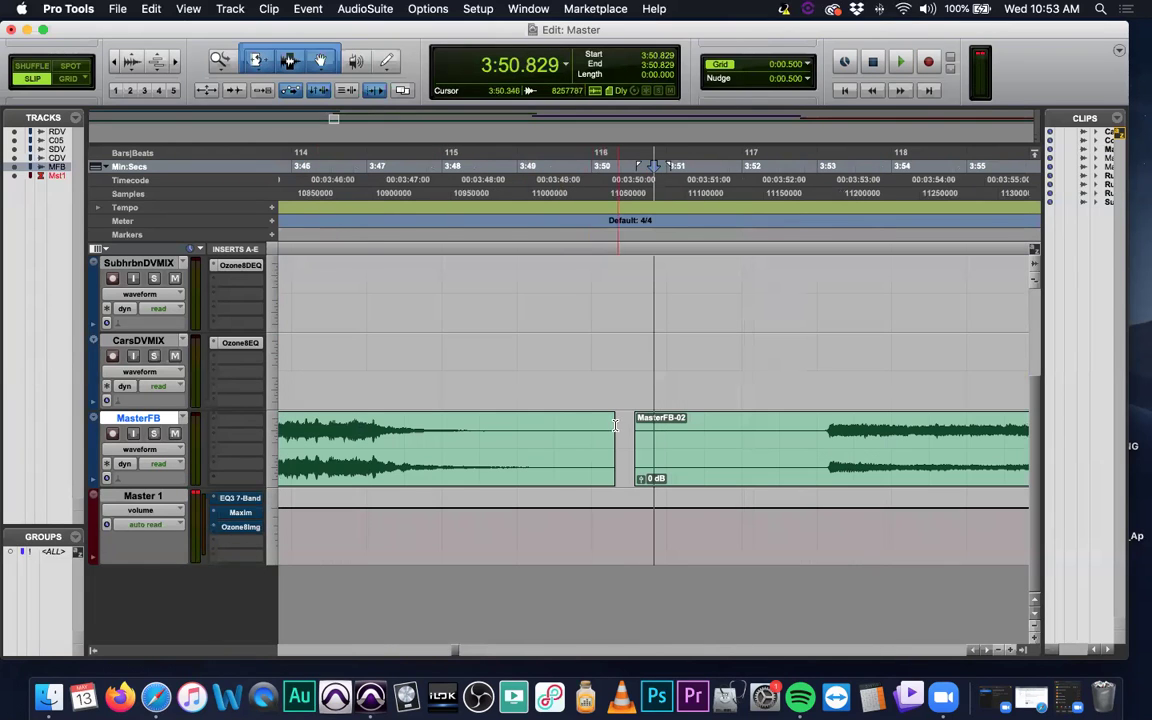
pyautogui.moveTo(610, 428); pyautogui.dragTo(530, 425)
# Step: Play the opening of MasterFB-01 and delete its leading silence up to about 0:00.930
pyautogui.hscroll(-20, 450, 450)
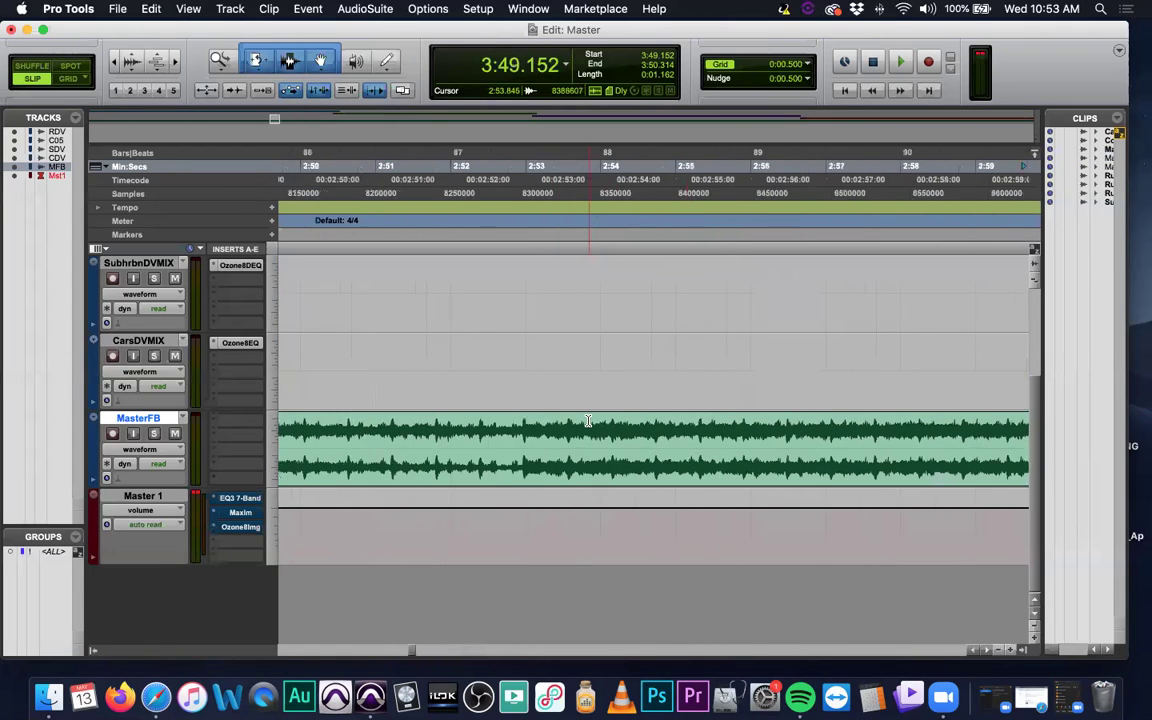
pyautogui.press('Return')
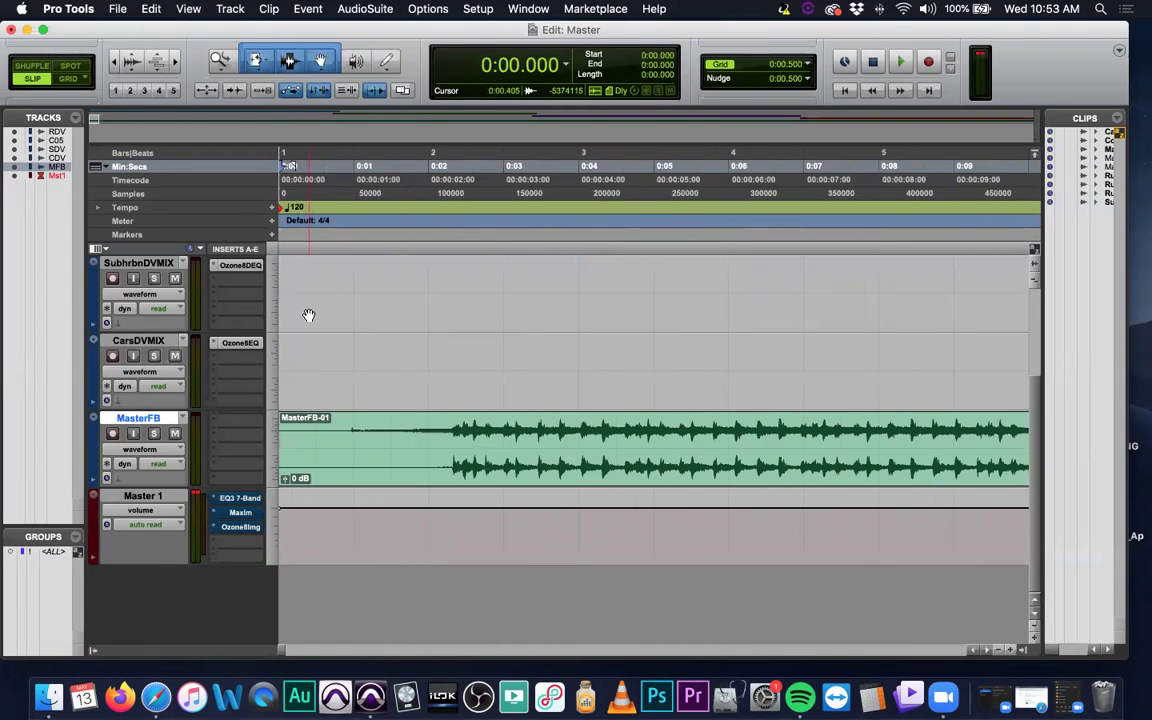
pyautogui.press('space')
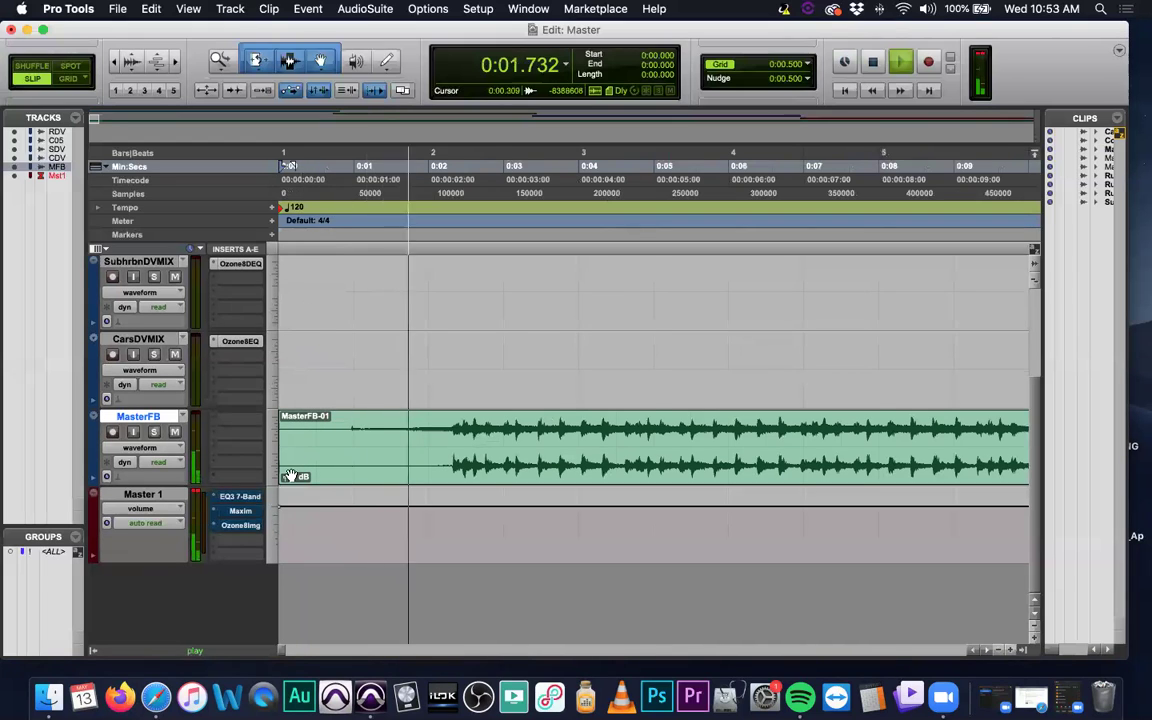
pyautogui.press('space')
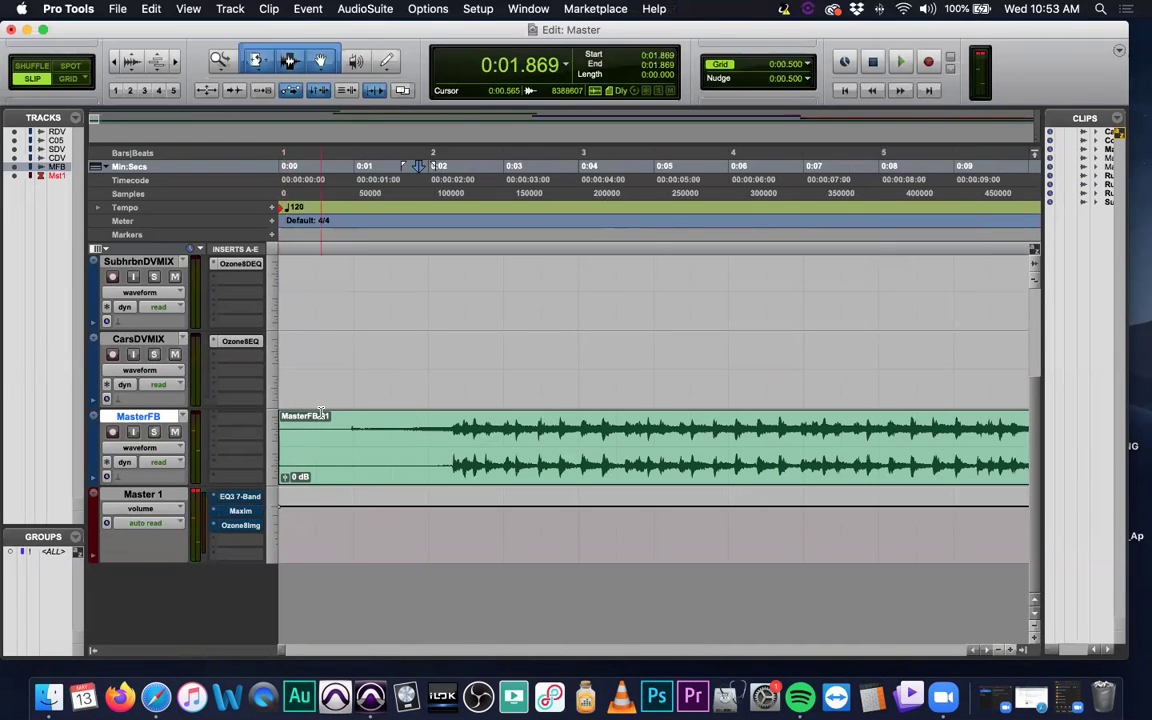
pyautogui.moveTo(348, 422); pyautogui.dragTo(207, 425)
pyautogui.press('Delete')
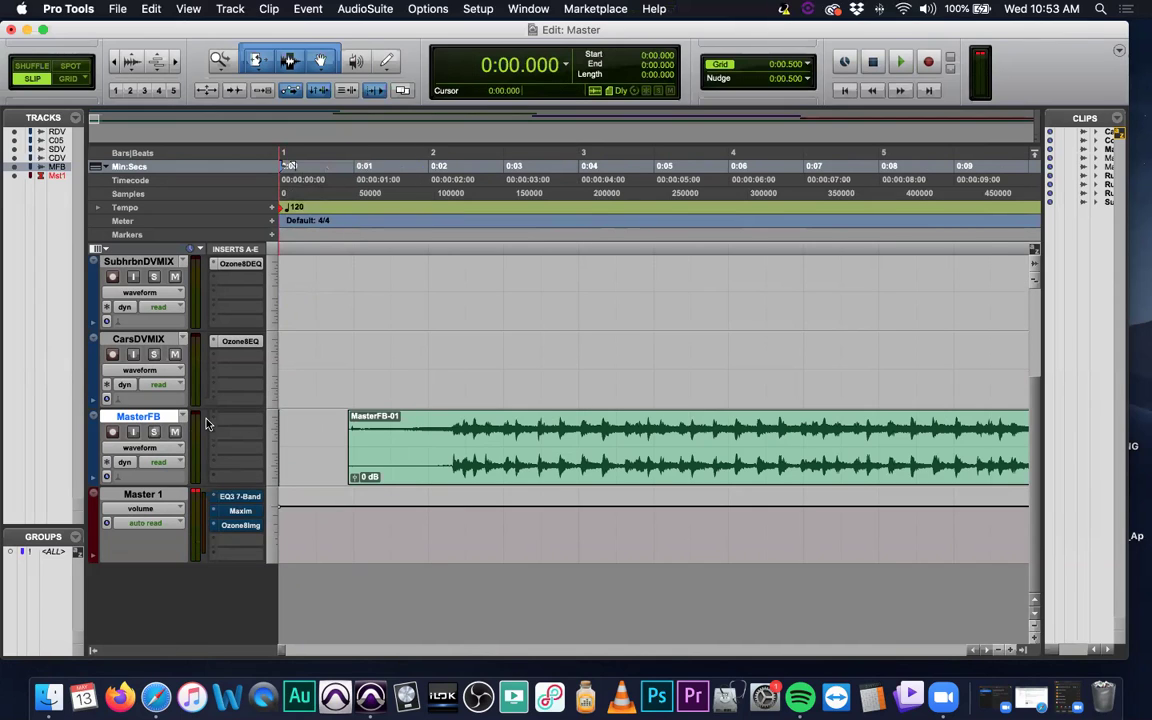
# Step: Play back the trimmed beginning of the first song from 0:00.853
pyautogui.click(341, 246)
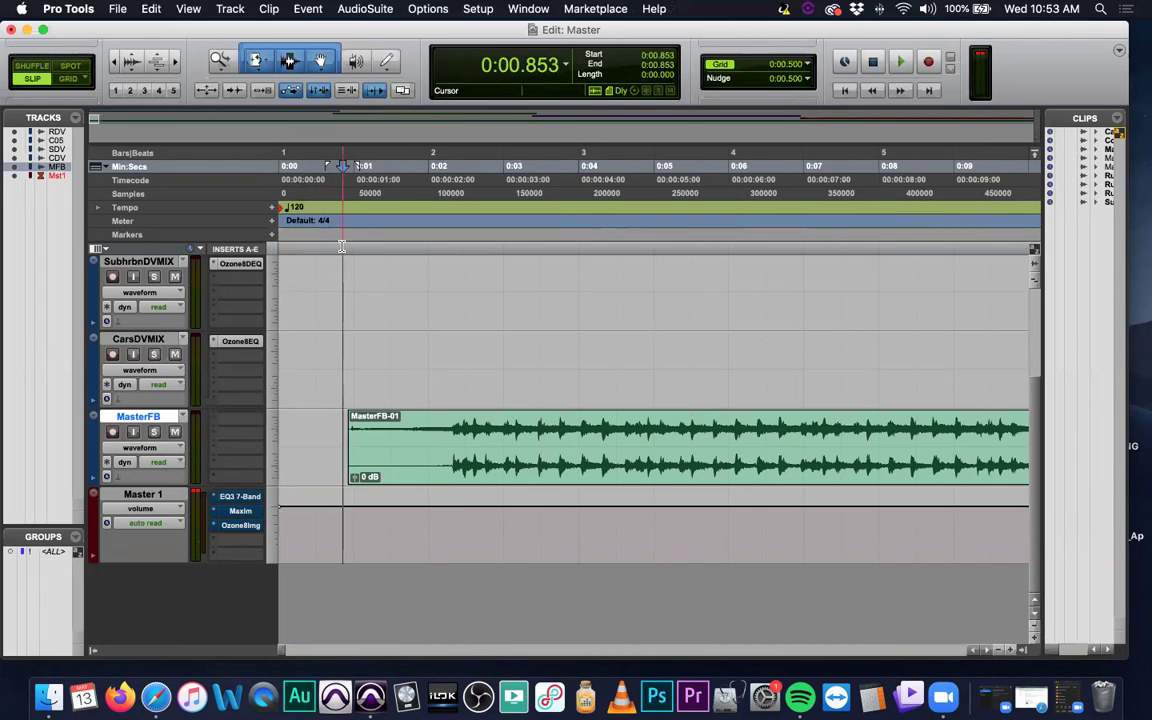
pyautogui.press('space')
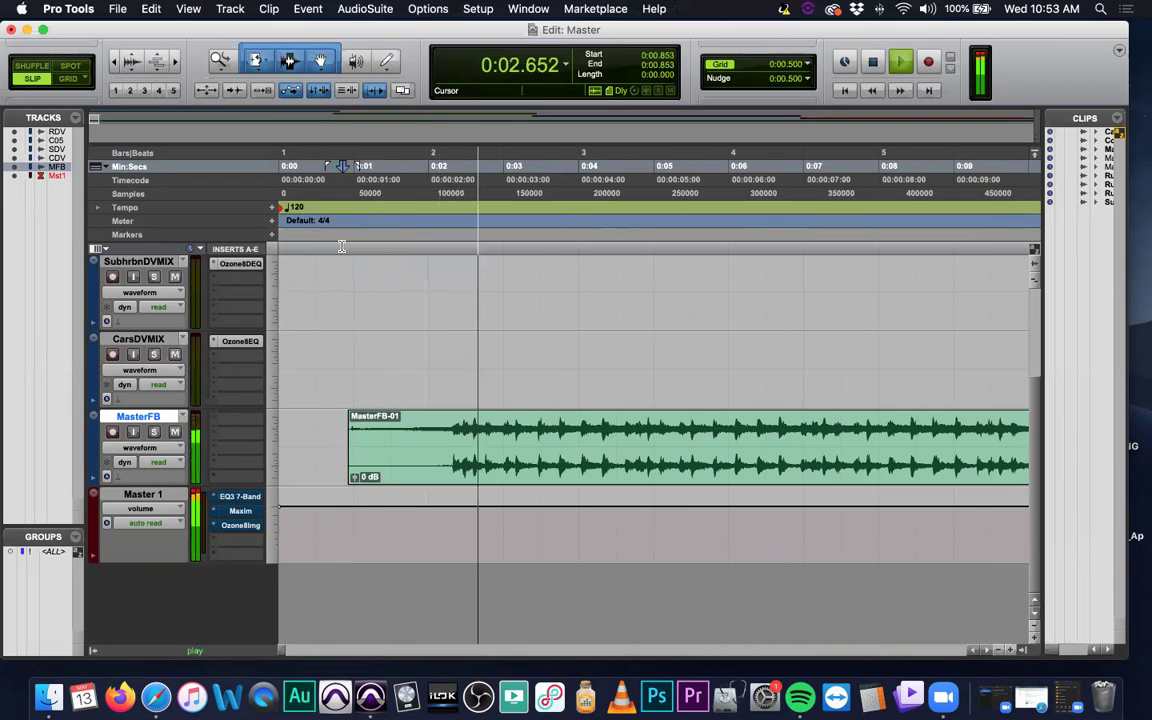
pyautogui.hotkey('alt', 'a')
pyautogui.press('space')
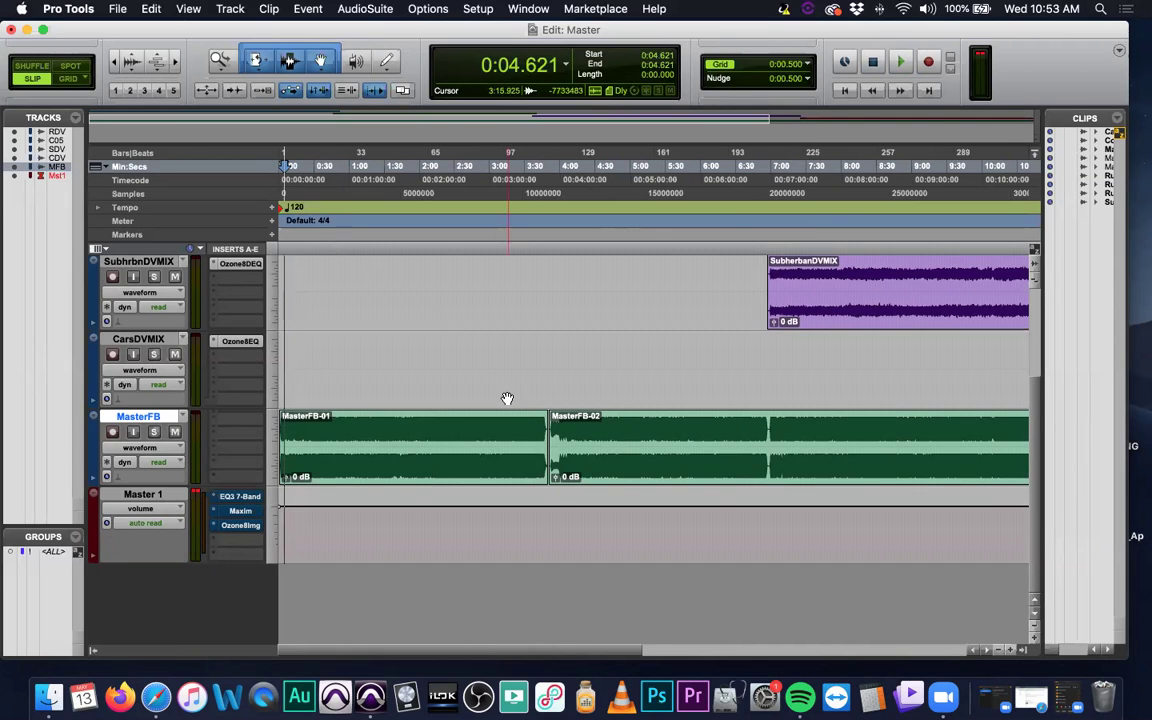
# Step: Select the MasterFB-01 clip at its start and switch the Trim tool from Loop to Standard mode
pyautogui.press('super+bracketright')
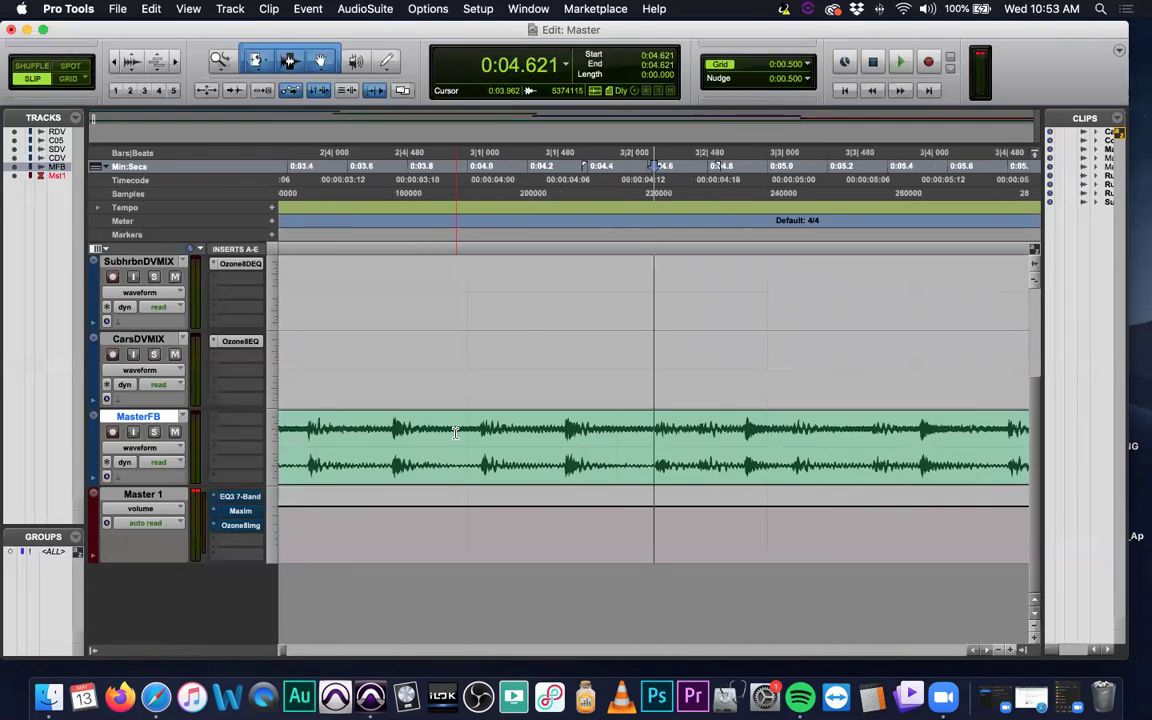
pyautogui.press('Return')
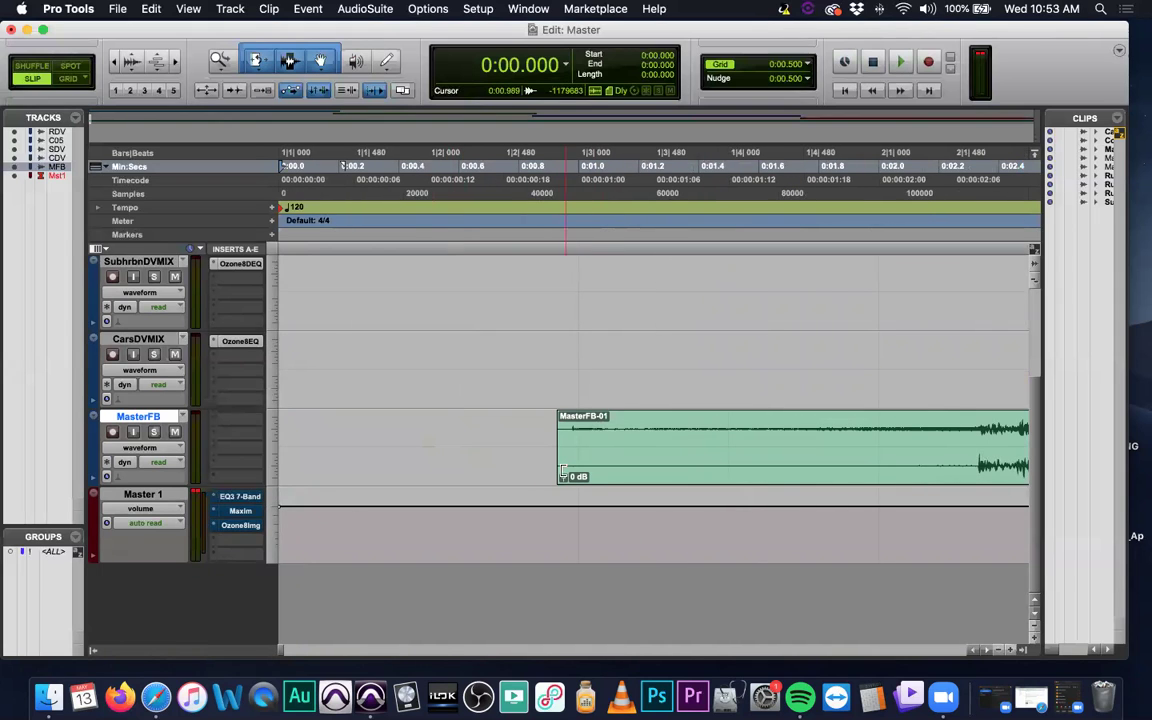
pyautogui.click(557, 472)
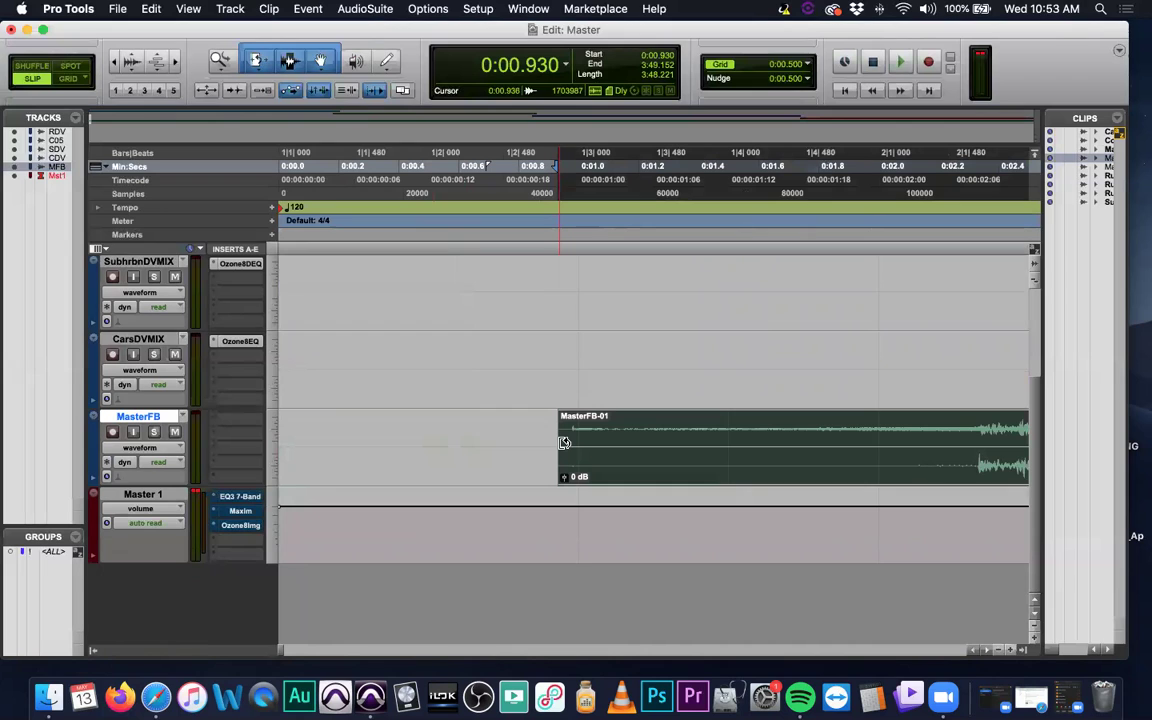
pyautogui.click(262, 63)
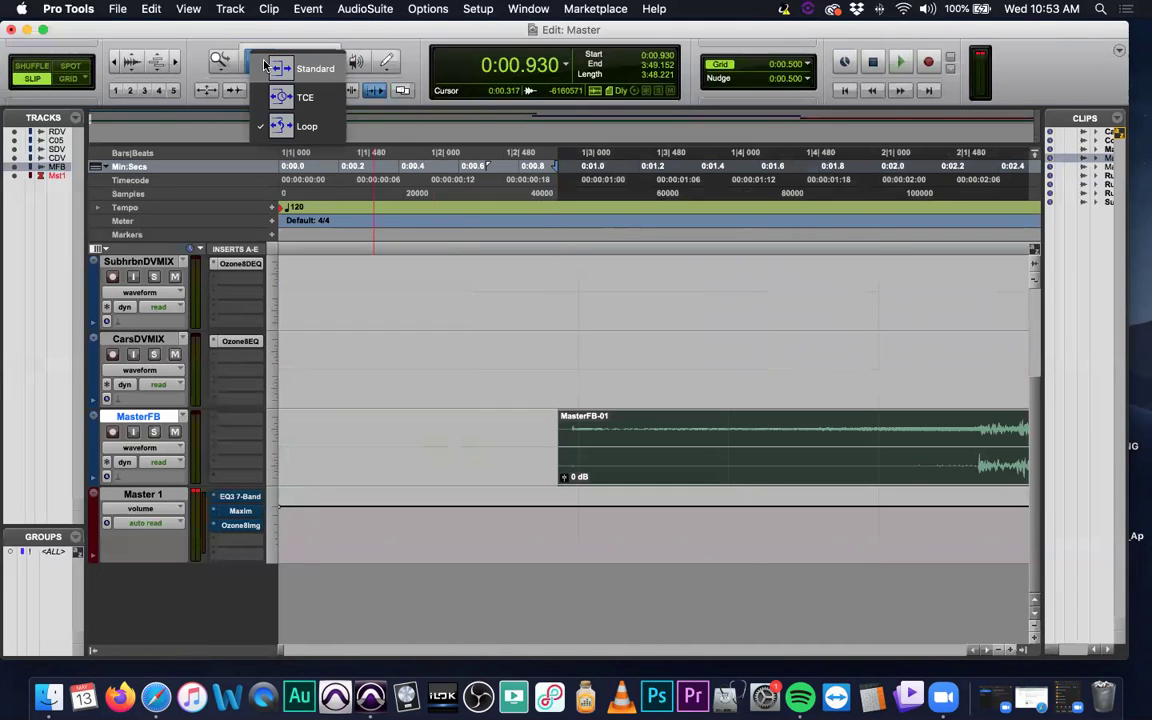
pyautogui.click(284, 80)
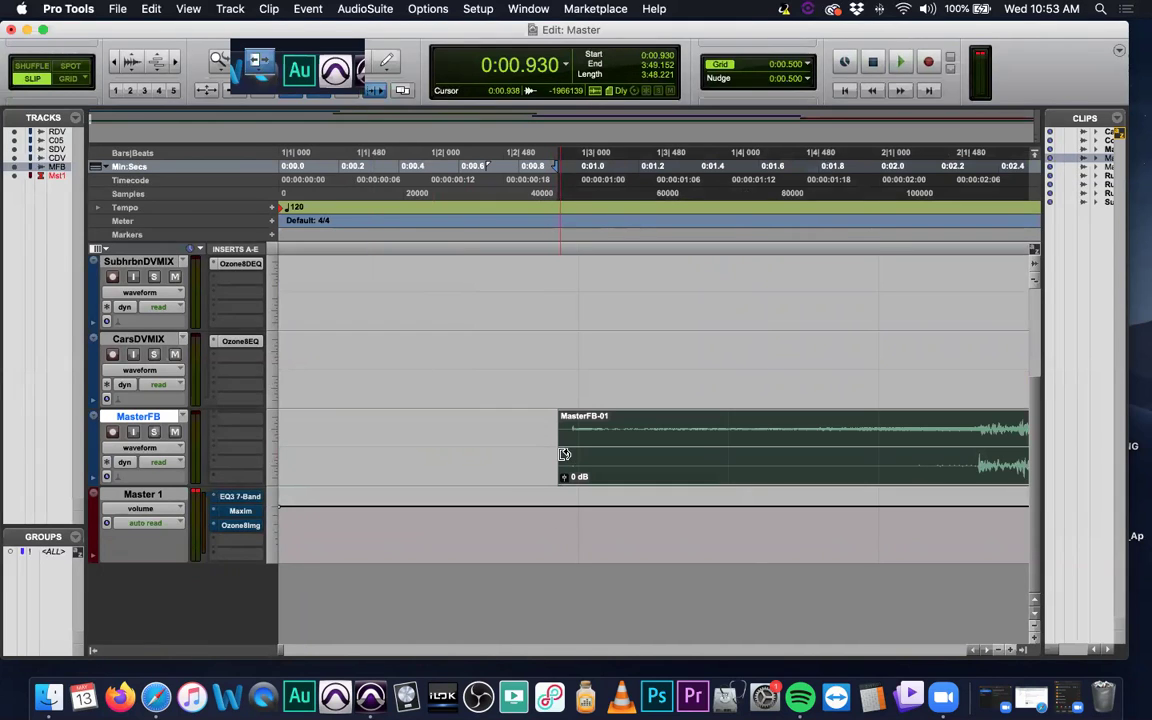
pyautogui.click(263, 67)
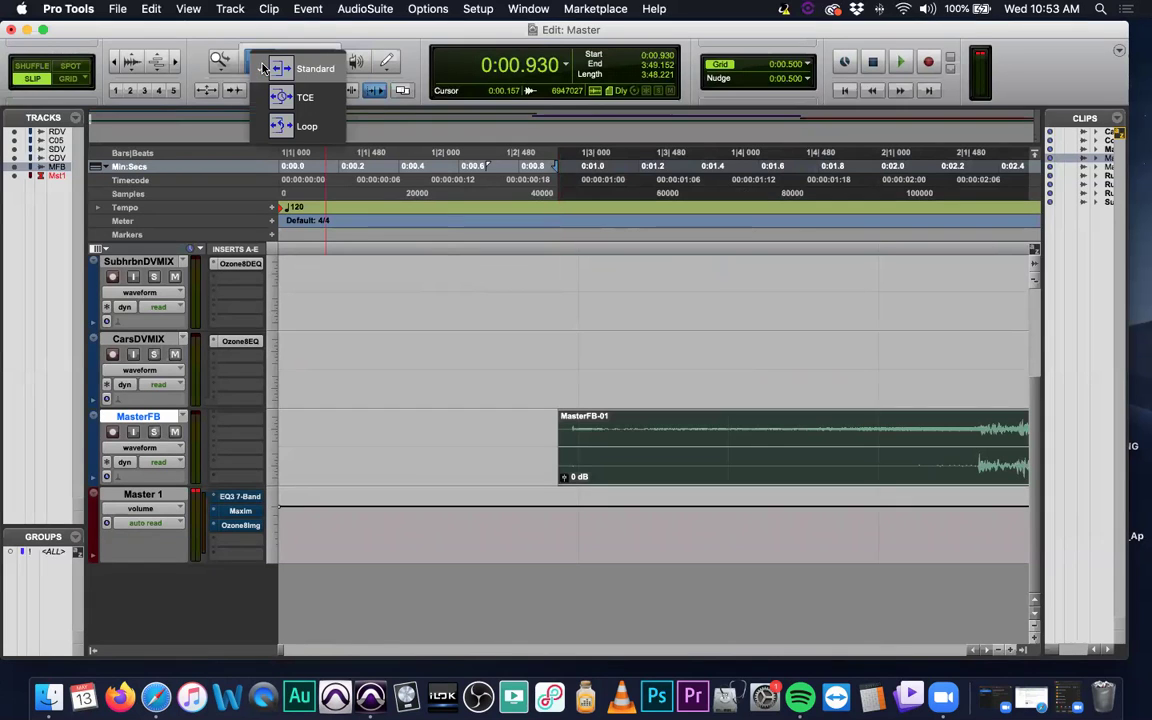
pyautogui.press('Escape')
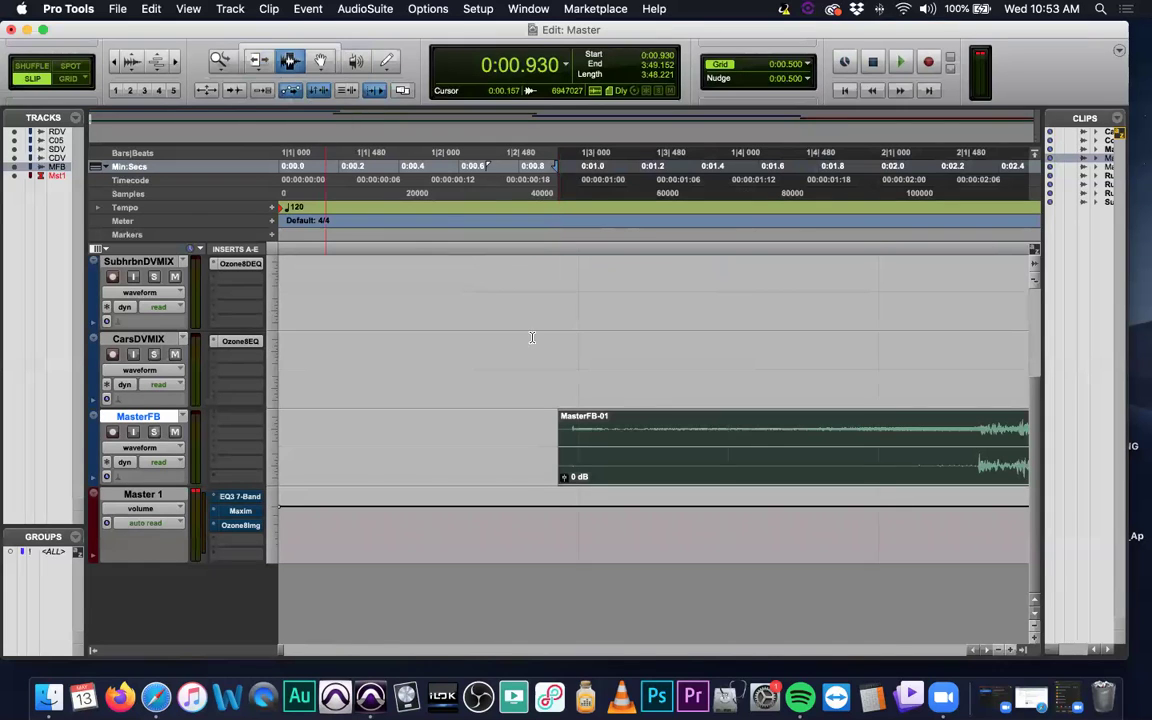
# Step: Delete the remaining sliver of silence from the MasterFB-01 clip so that it begins at 0:00.960
pyautogui.click(559, 475)
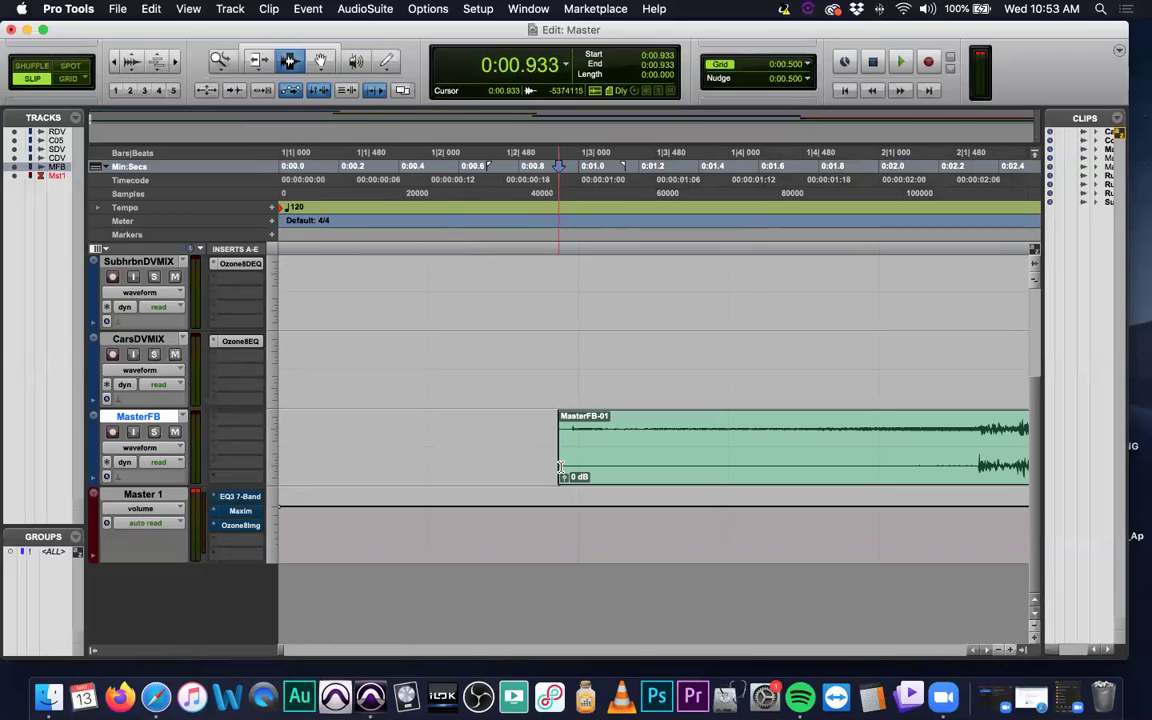
pyautogui.moveTo(567, 445); pyautogui.dragTo(534, 445)
pyautogui.press('Delete')
# Step: Play back the faded ending of the first song from 3:45.450
pyautogui.press('super+bracketleft')
pyautogui.hscroll(15, 648, 393)
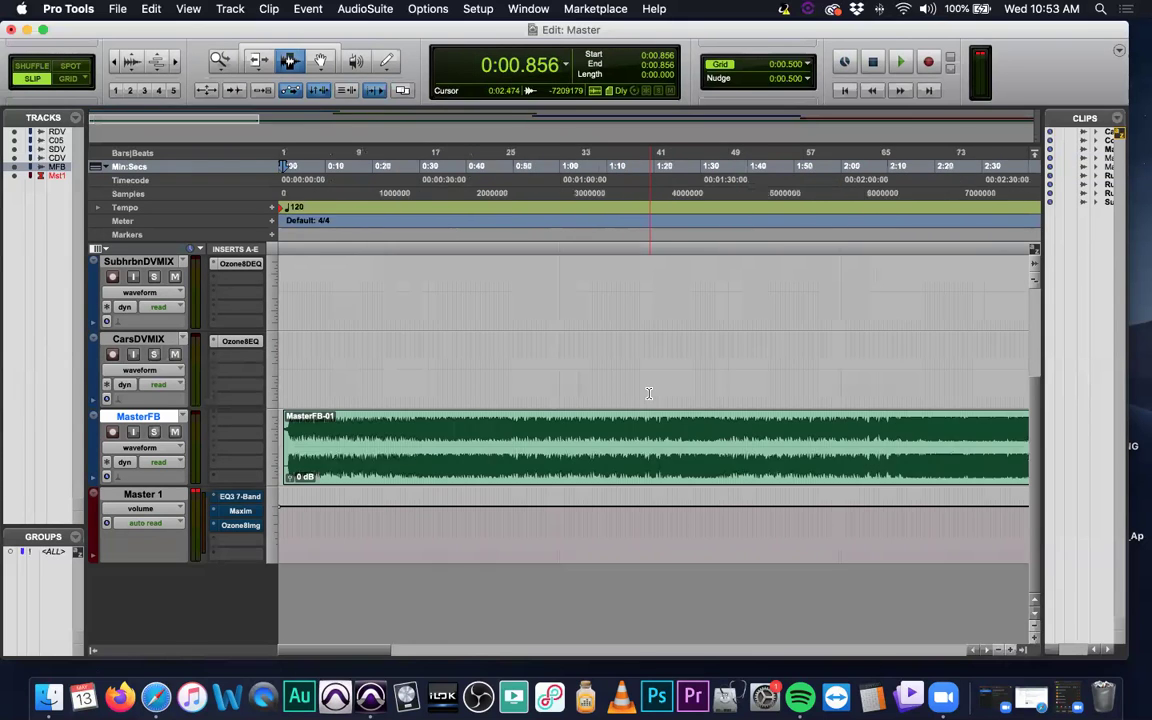
pyautogui.hscroll(-10, 645, 393)
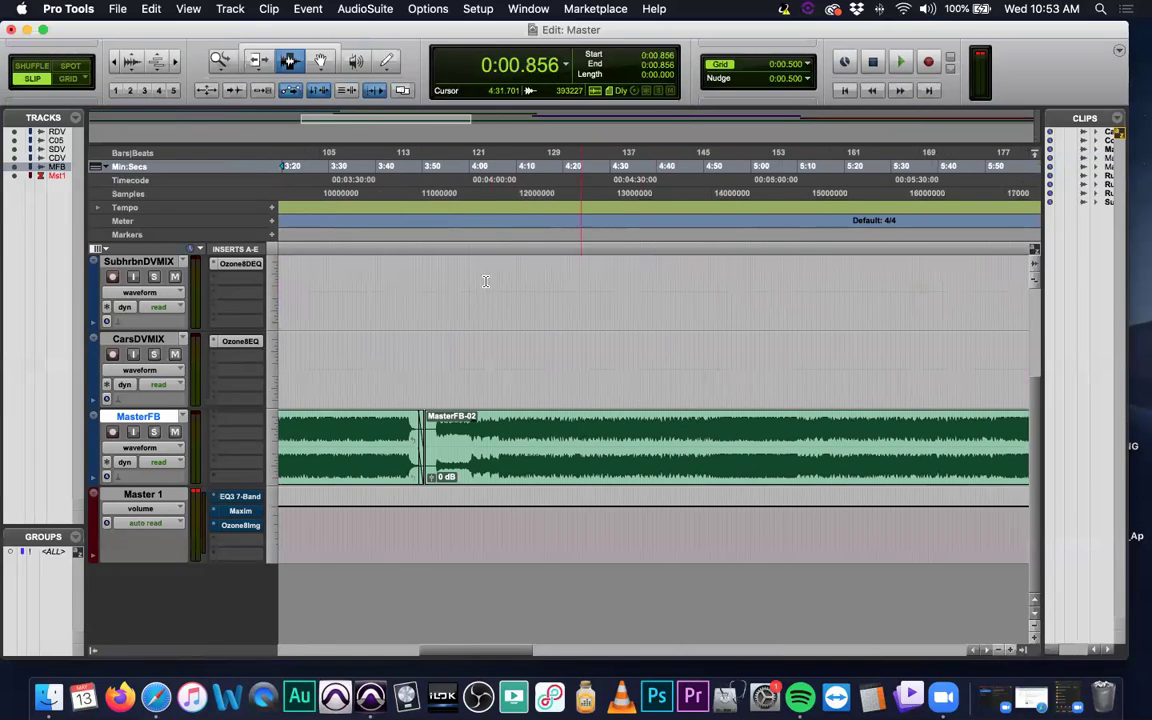
pyautogui.click(410, 290)
pyautogui.press('super+bracketright')
pyautogui.press('super+bracketright')
pyautogui.press('super+bracketright')
pyautogui.press('super+bracketright')
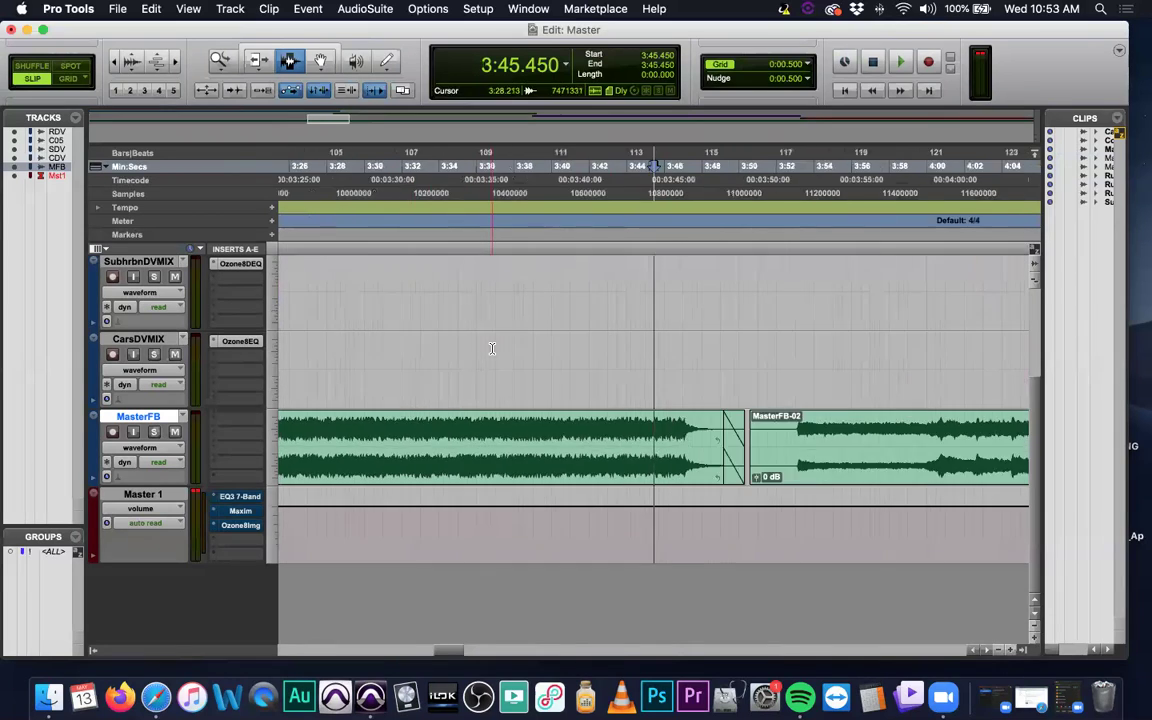
pyautogui.hscroll(3, 490, 350)
pyautogui.press('space')
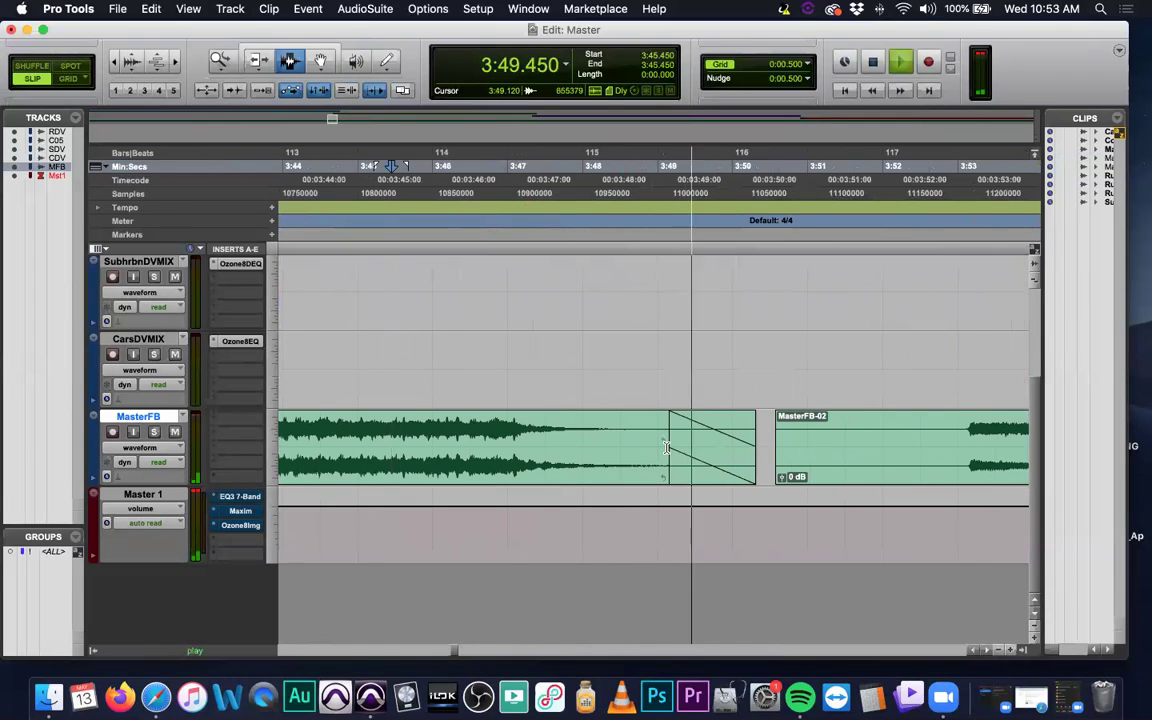
pyautogui.press('space')
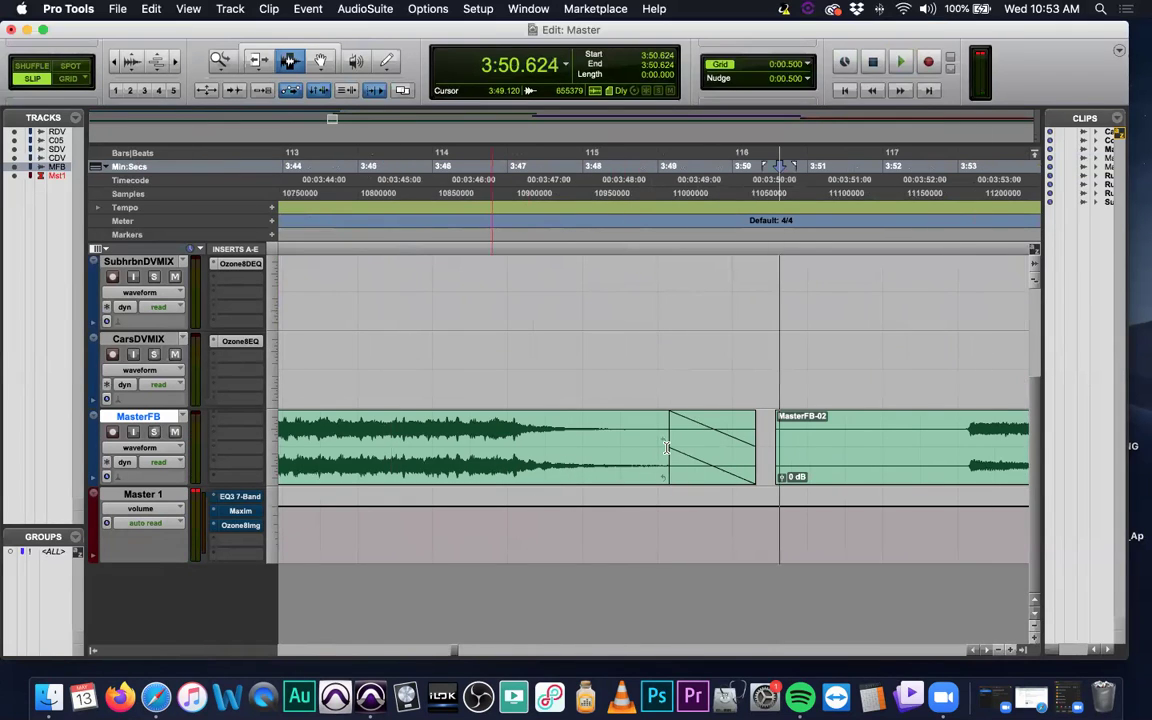
# Step: Activate the Smart Tool and select the whole MasterFB-01 clip
pyautogui.scroll(-3, 668, 455)
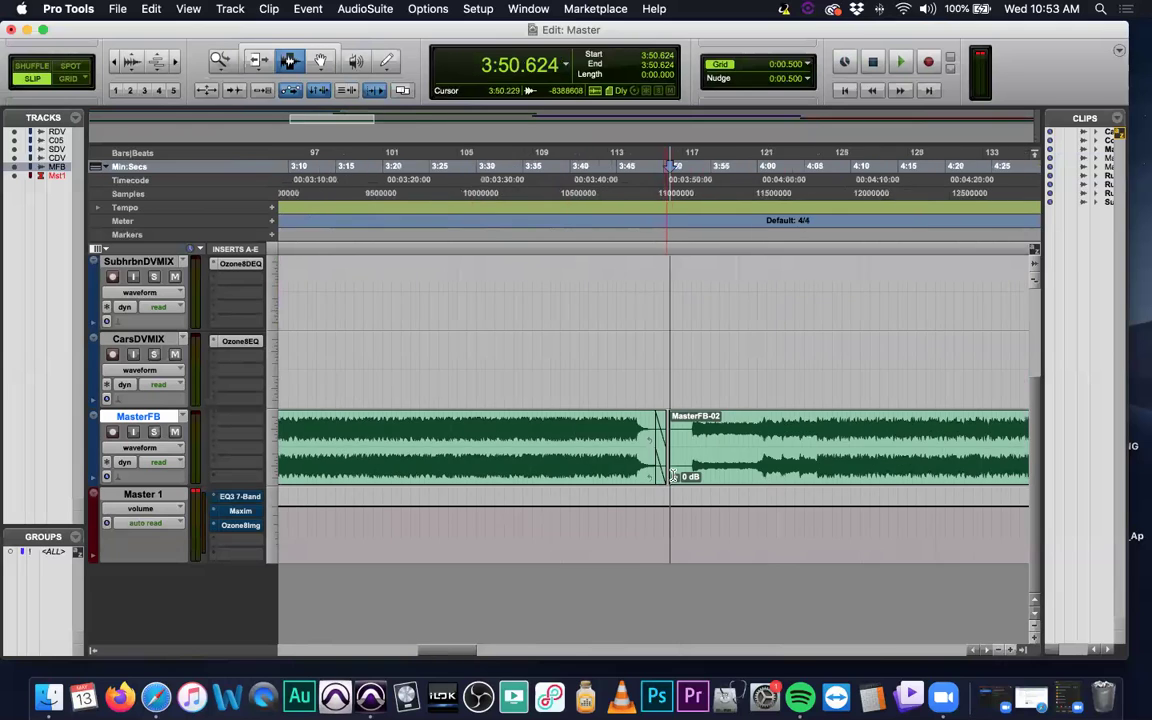
pyautogui.scroll(-10, 672, 476)
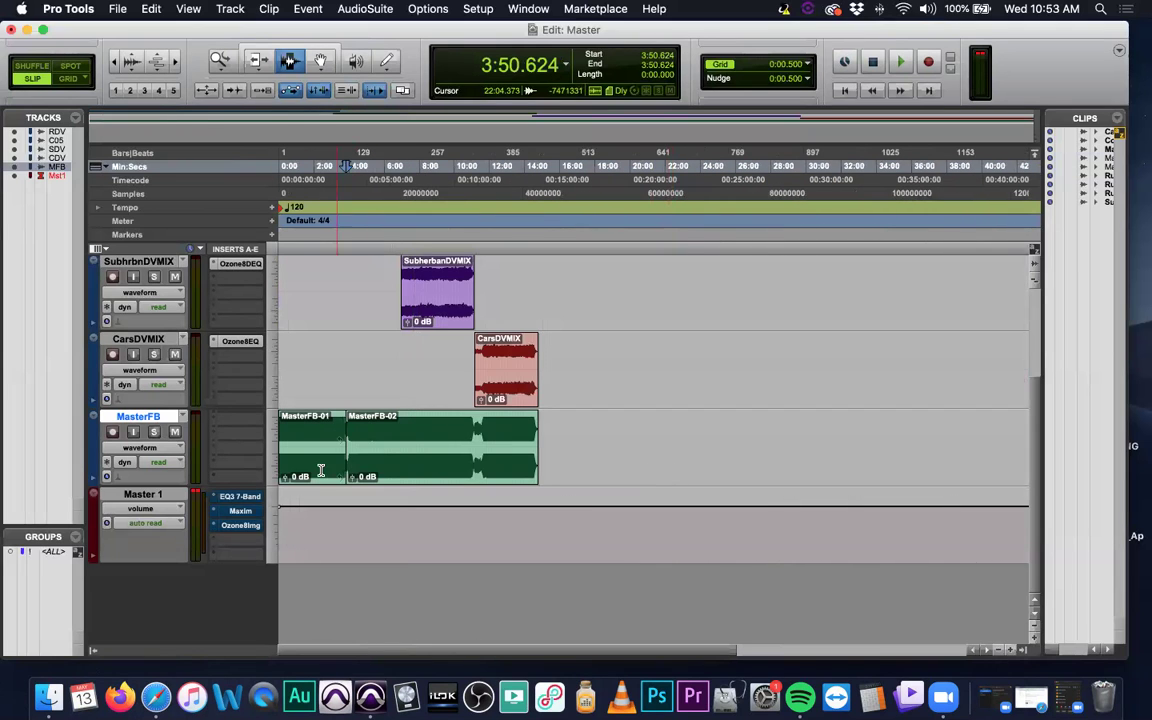
pyautogui.click(320, 470)
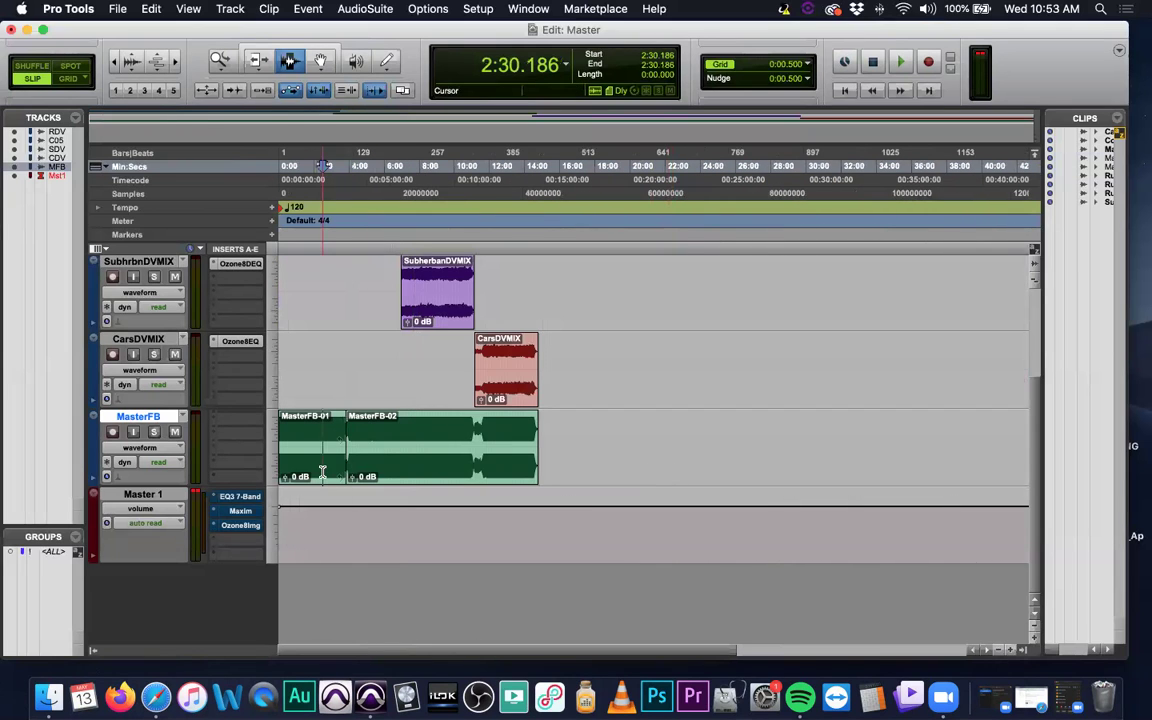
pyautogui.press('F6')
pyautogui.click(280, 50)
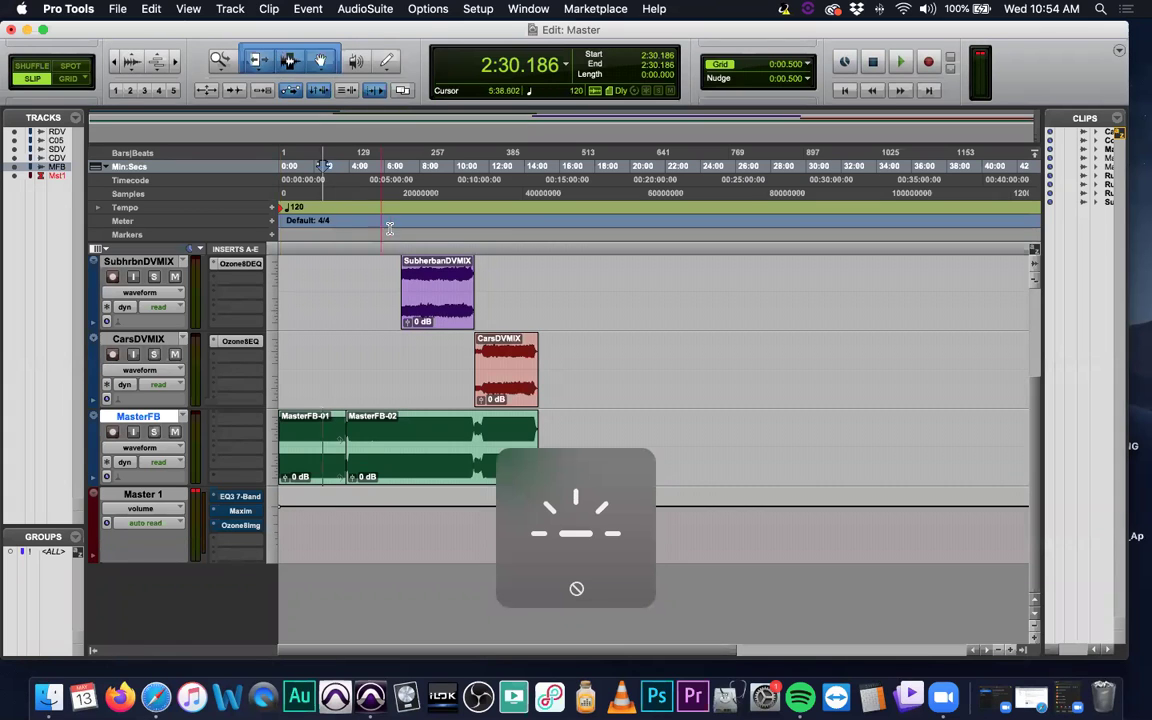
pyautogui.click(316, 476)
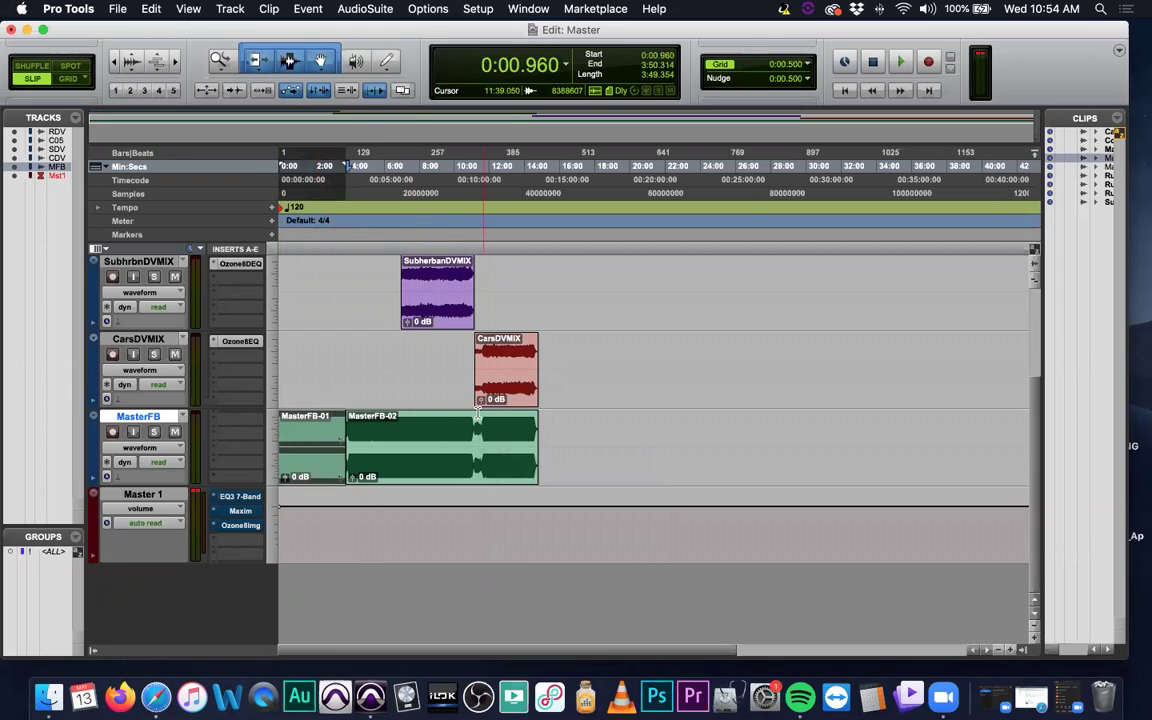
pyautogui.press('super+bracketright')
pyautogui.press('super+bracketright')
pyautogui.press('super+bracketright')
pyautogui.press('super+bracketright')
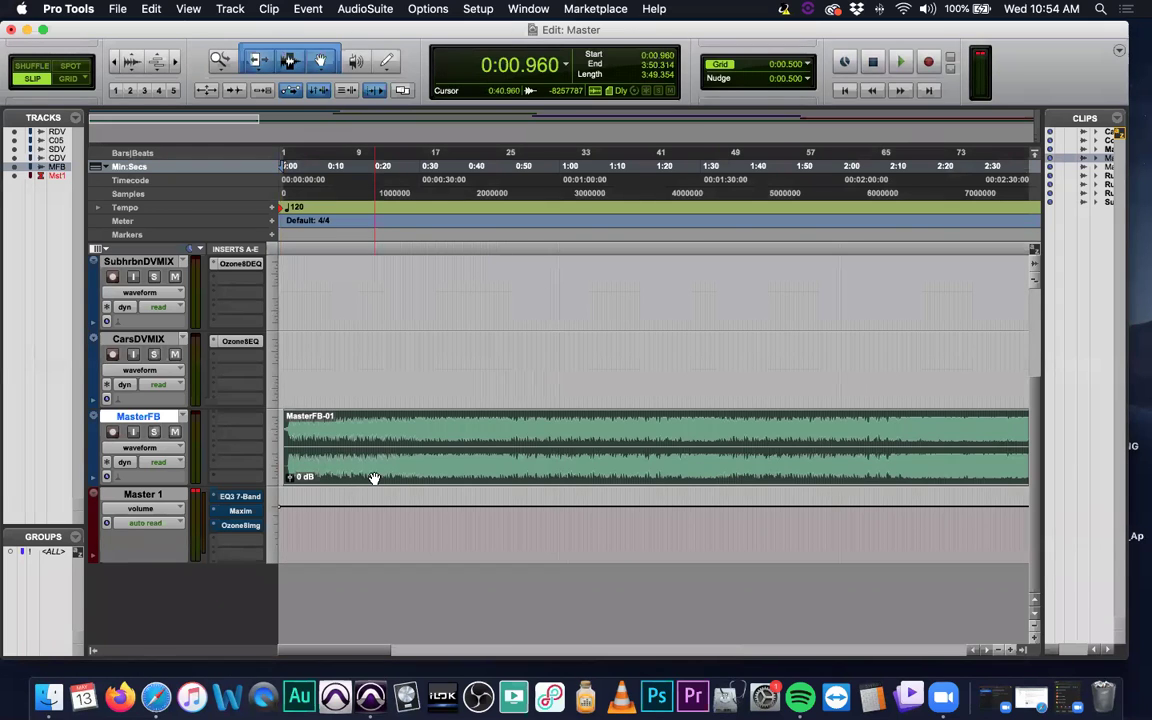
pyautogui.press('super+bracketleft')
pyautogui.press('super+bracketleft')
pyautogui.press('super+bracketleft')
pyautogui.press('super+bracketleft')
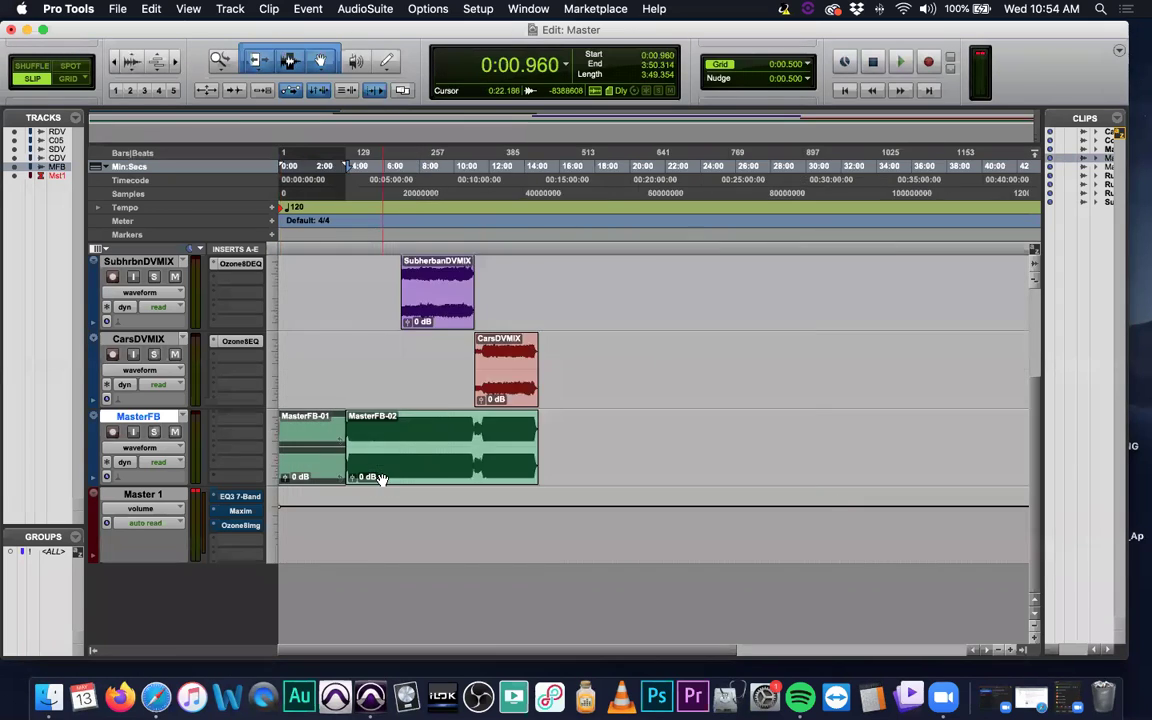
pyautogui.press('super+bracketright')
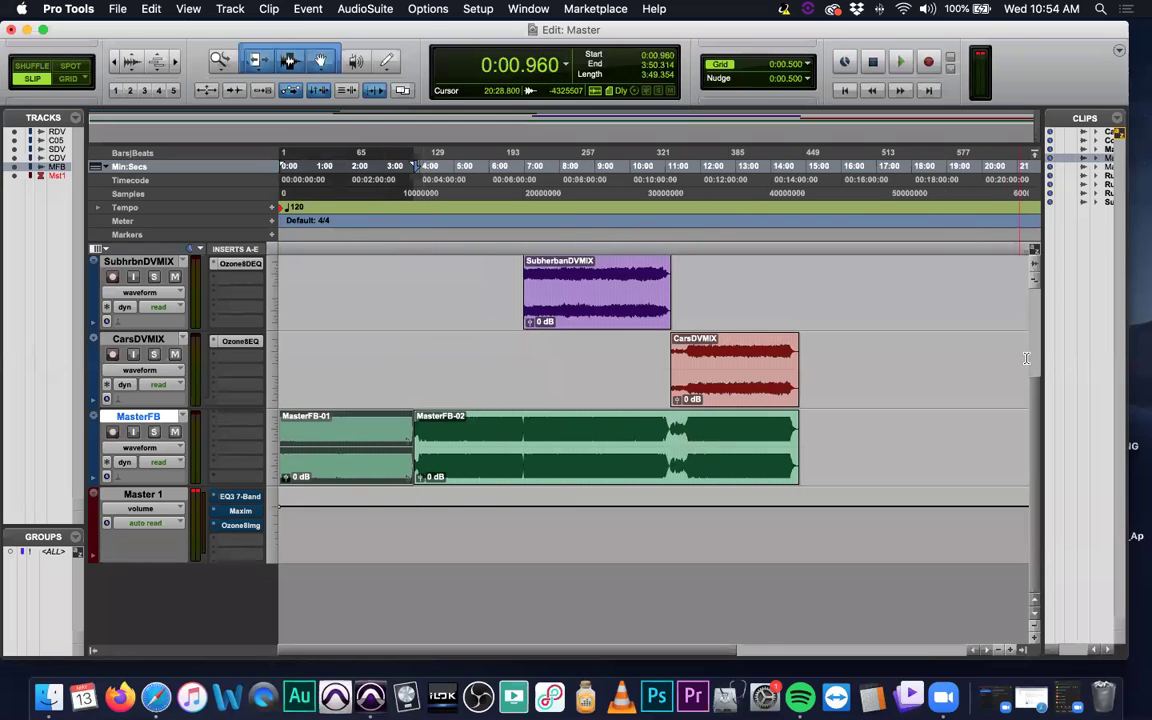
# Step: Start exporting the stereo MasterFB-01 clip as a file from the clip list, with the sample rate set to 48 kHz
pyautogui.moveTo(933, 350); pyautogui.dragTo(848, 350)
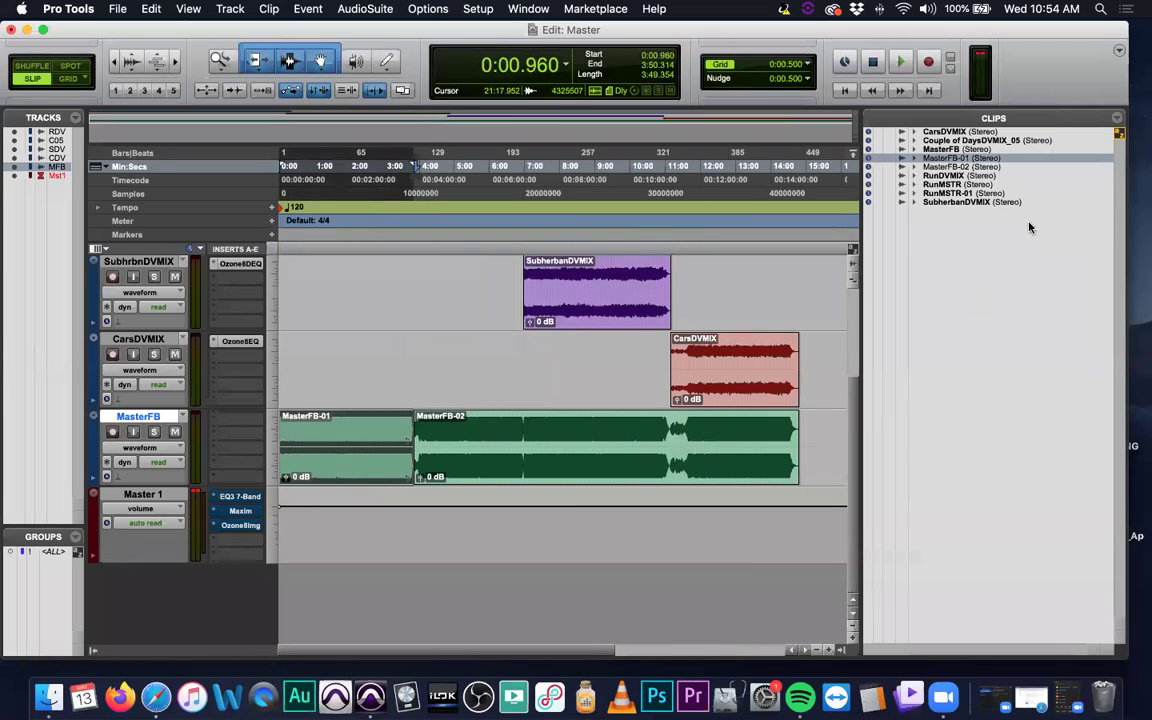
pyautogui.click(913, 159)
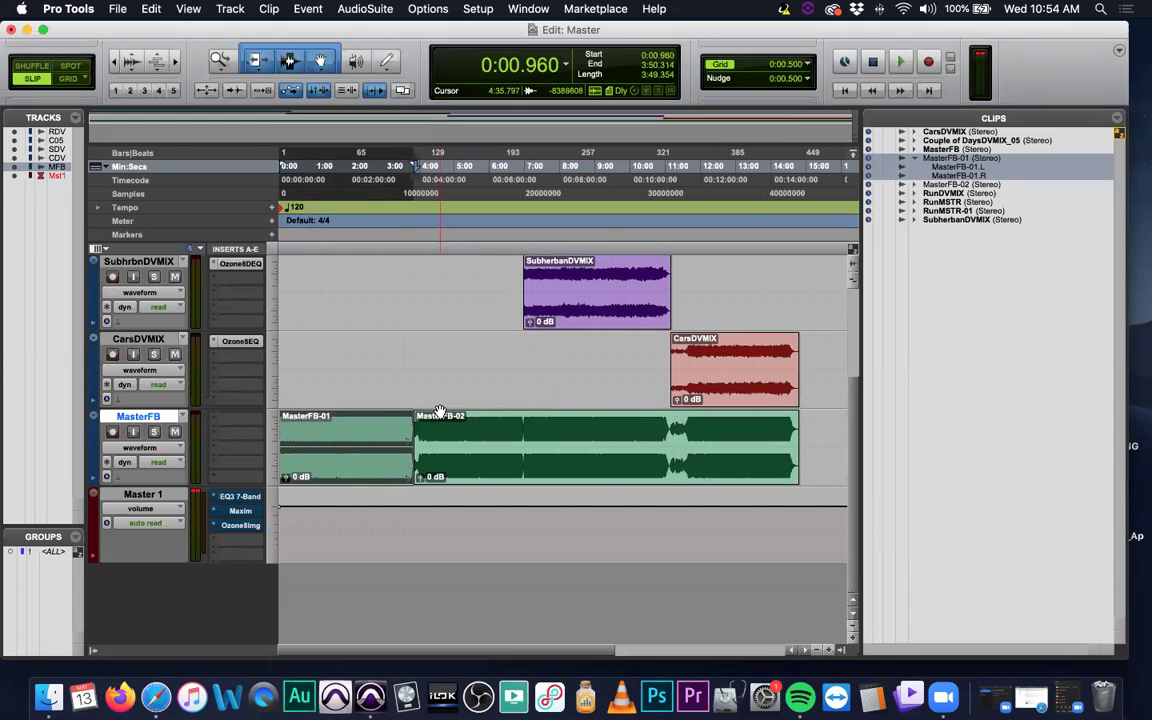
pyautogui.rightClick(958, 163)
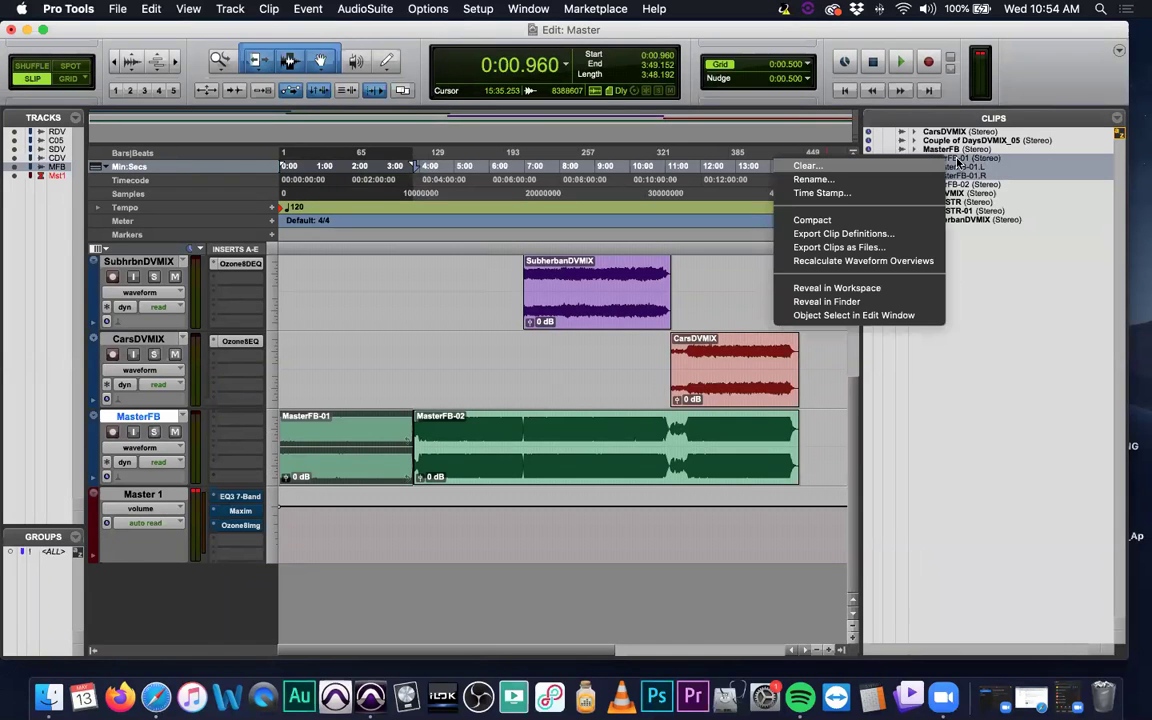
pyautogui.click(888, 248)
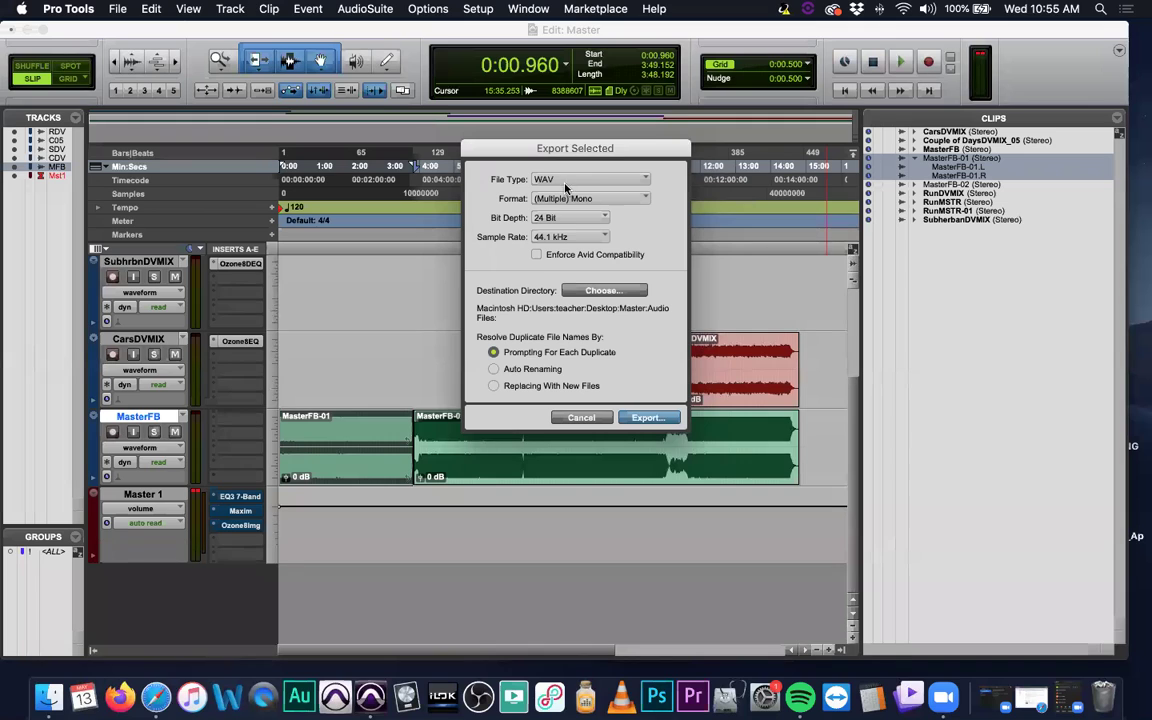
pyautogui.click(557, 237)
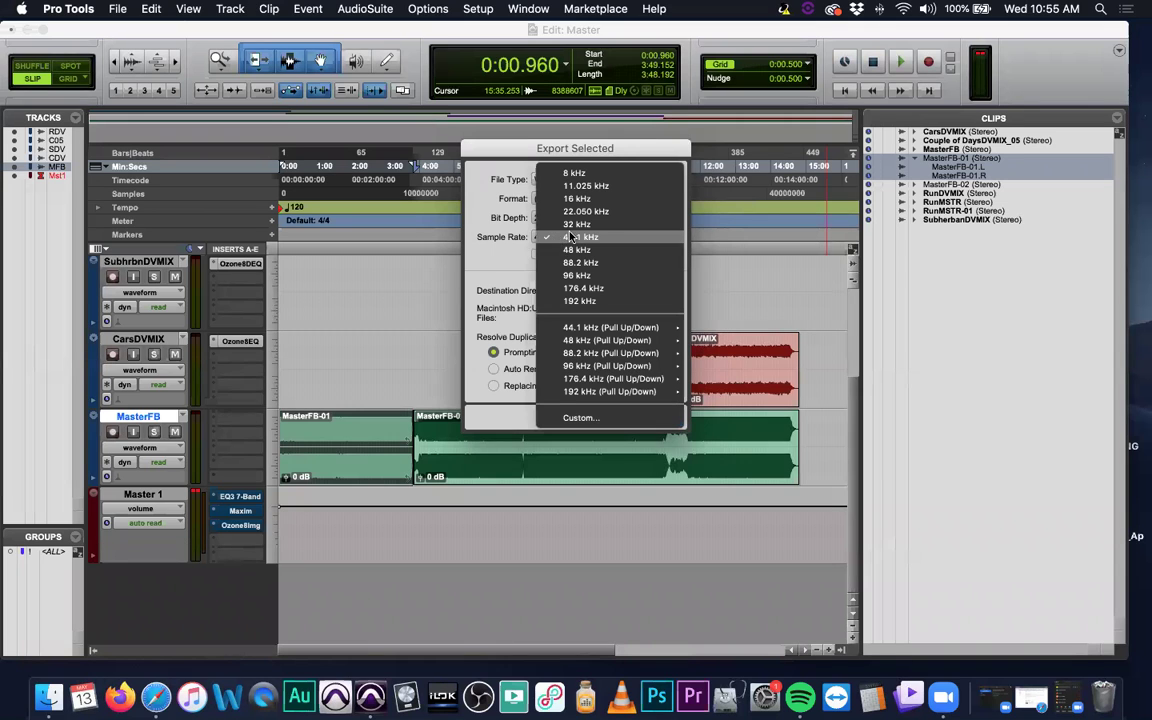
pyautogui.click(579, 256)
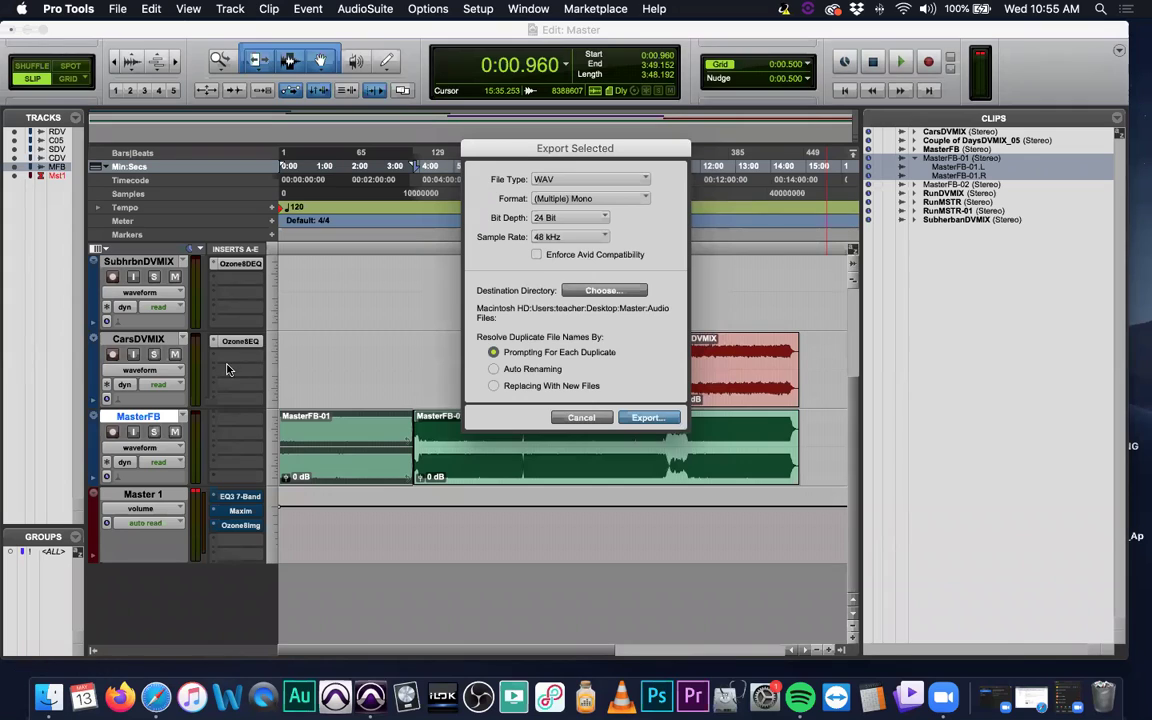
# Step: Create a MASTERS folder inside the Master folder as the destination and export the clip as 24-bit multiple mono WAV
pyautogui.click(585, 292)
pyautogui.click(592, 292)
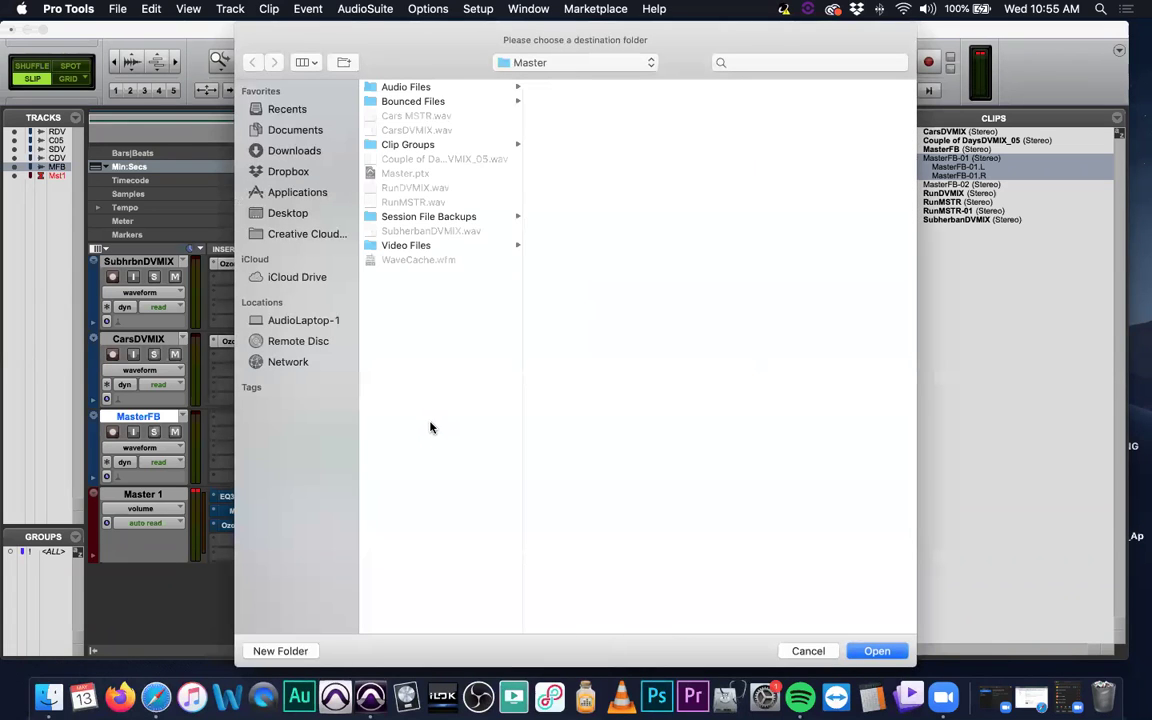
pyautogui.click(290, 651)
pyautogui.write('MASTERS')
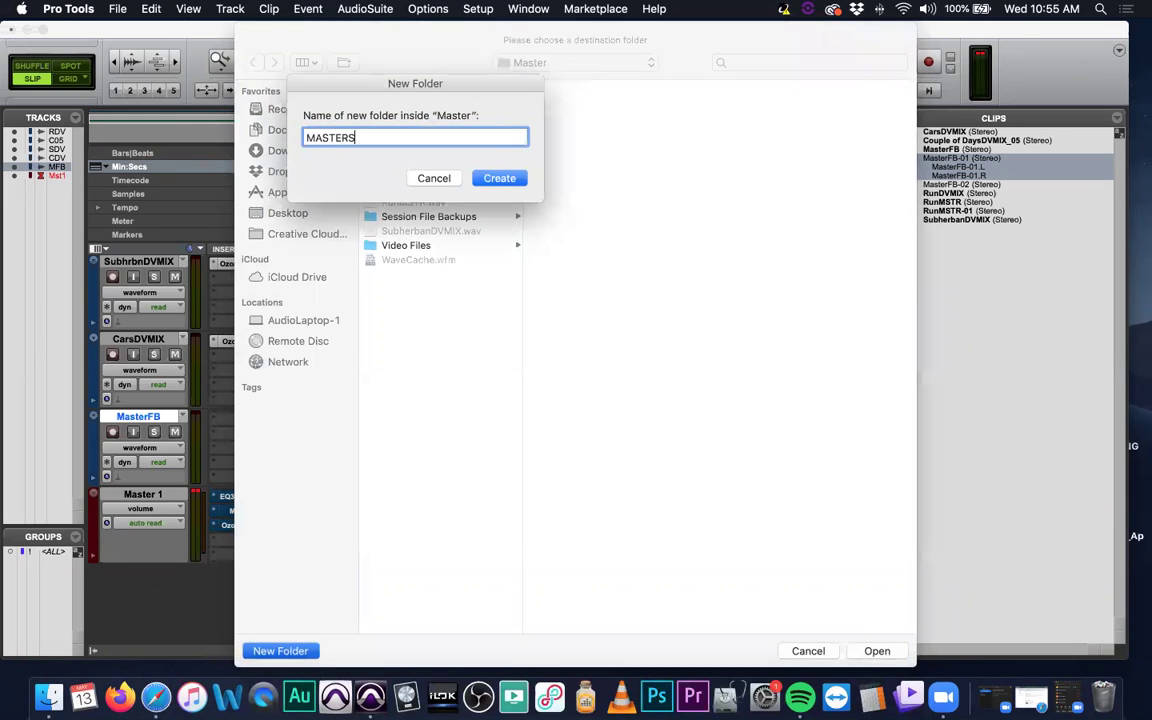
pyautogui.press('Return')
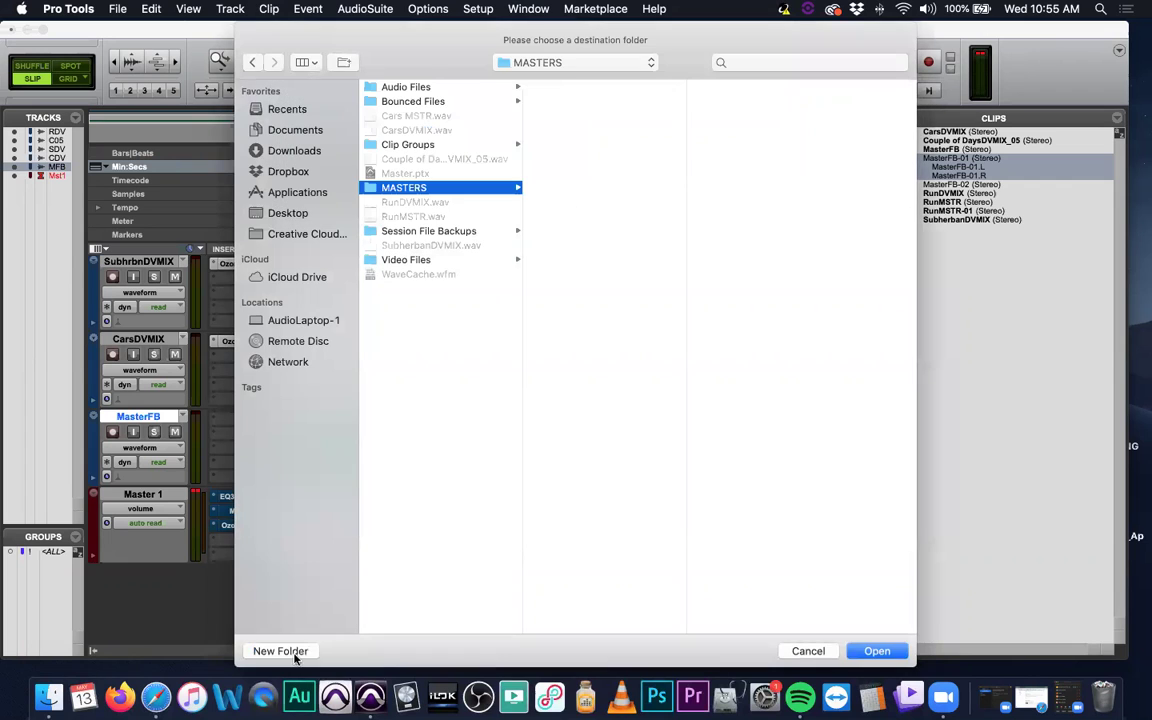
pyautogui.click(875, 651)
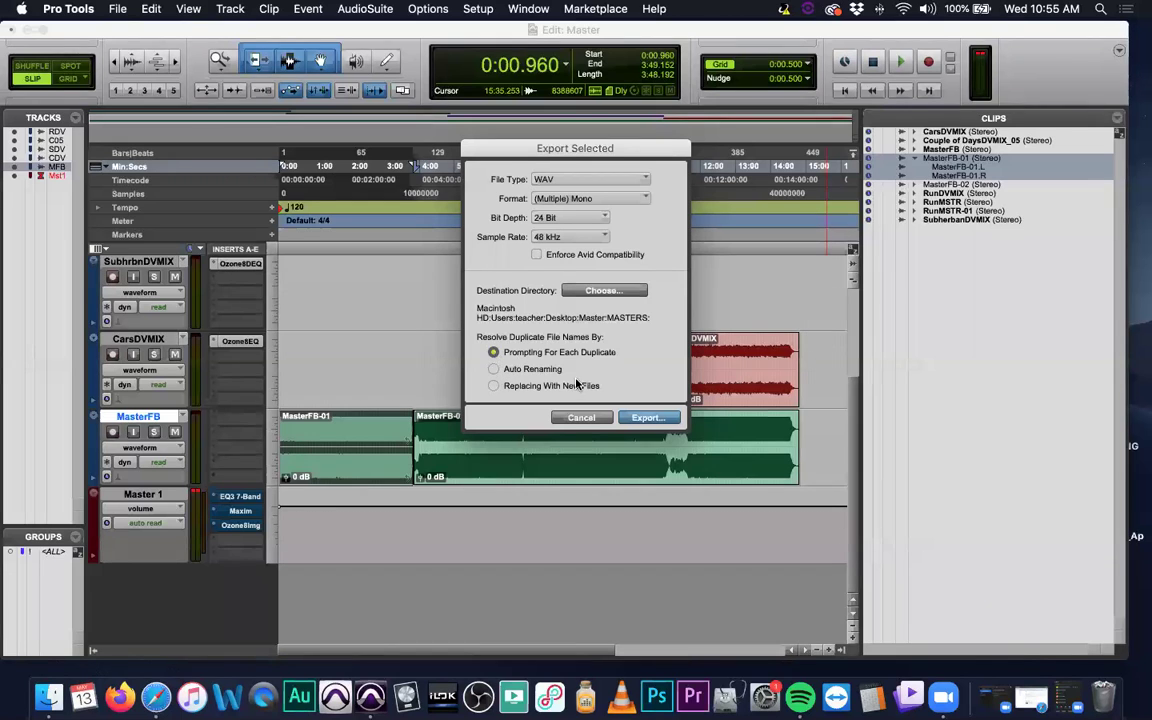
pyautogui.click(649, 418)
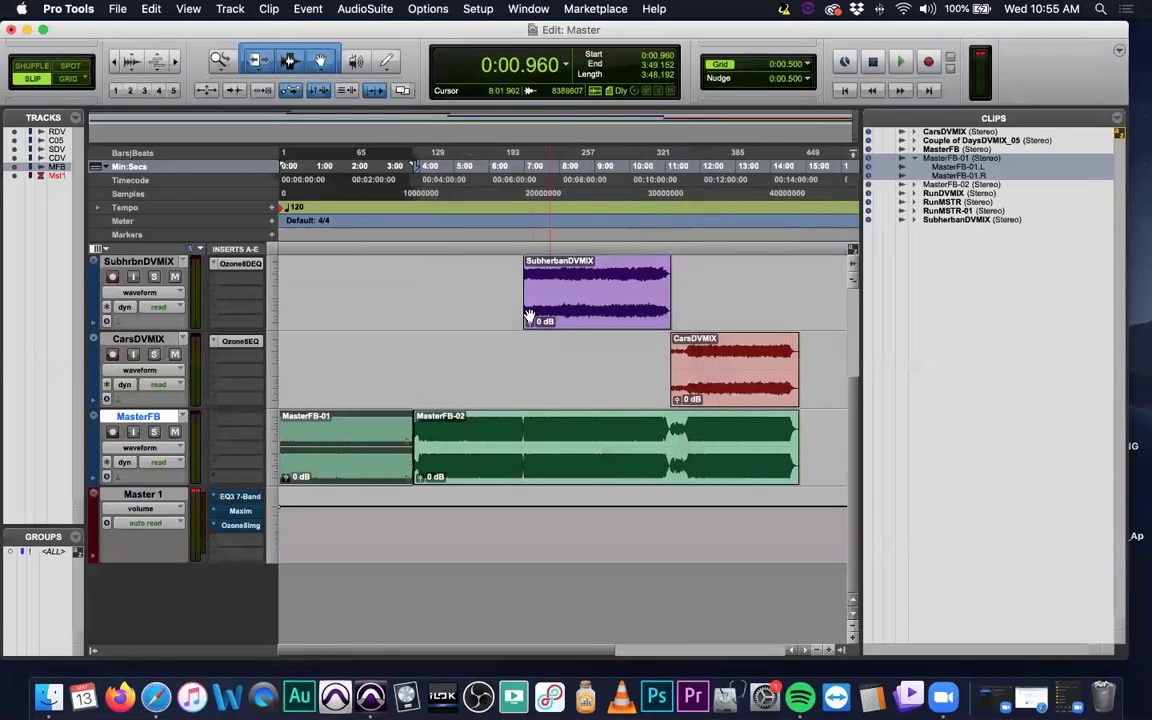
# Step: Switch to Finder, move MasterFB-01.L.wav and MasterFB-01.R.wav from the MASTERS folder to the trash, and return to Pro Tools
pyautogui.press('super+Tab')
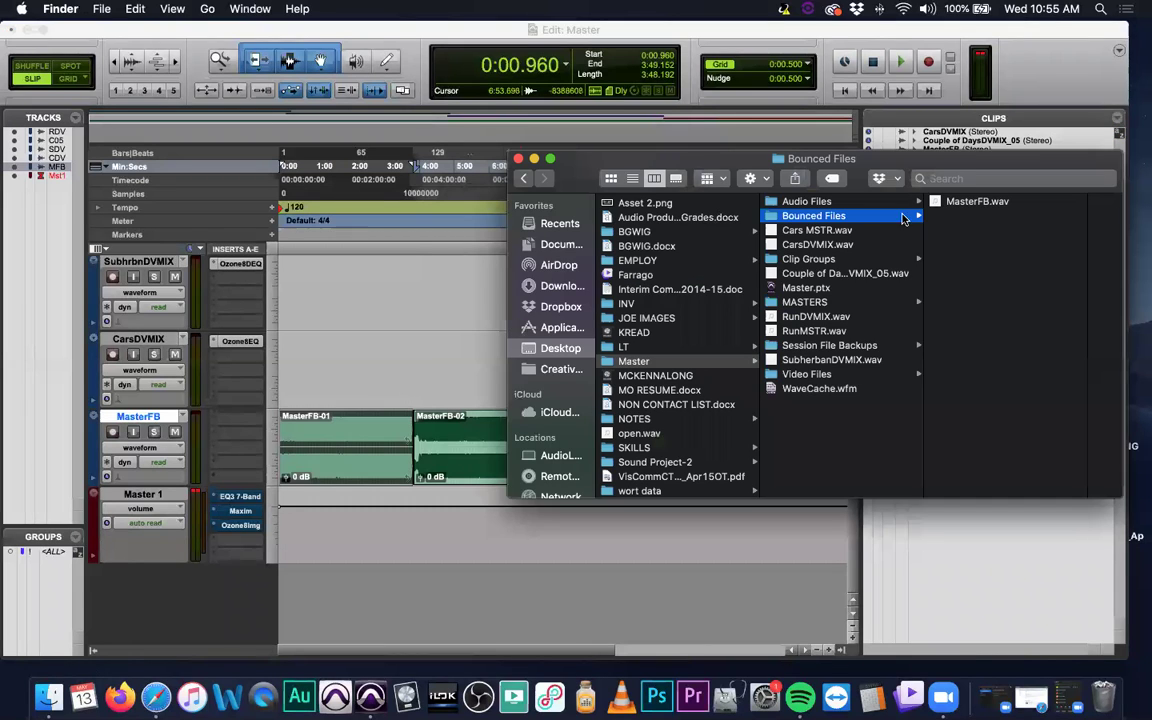
pyautogui.click(845, 302)
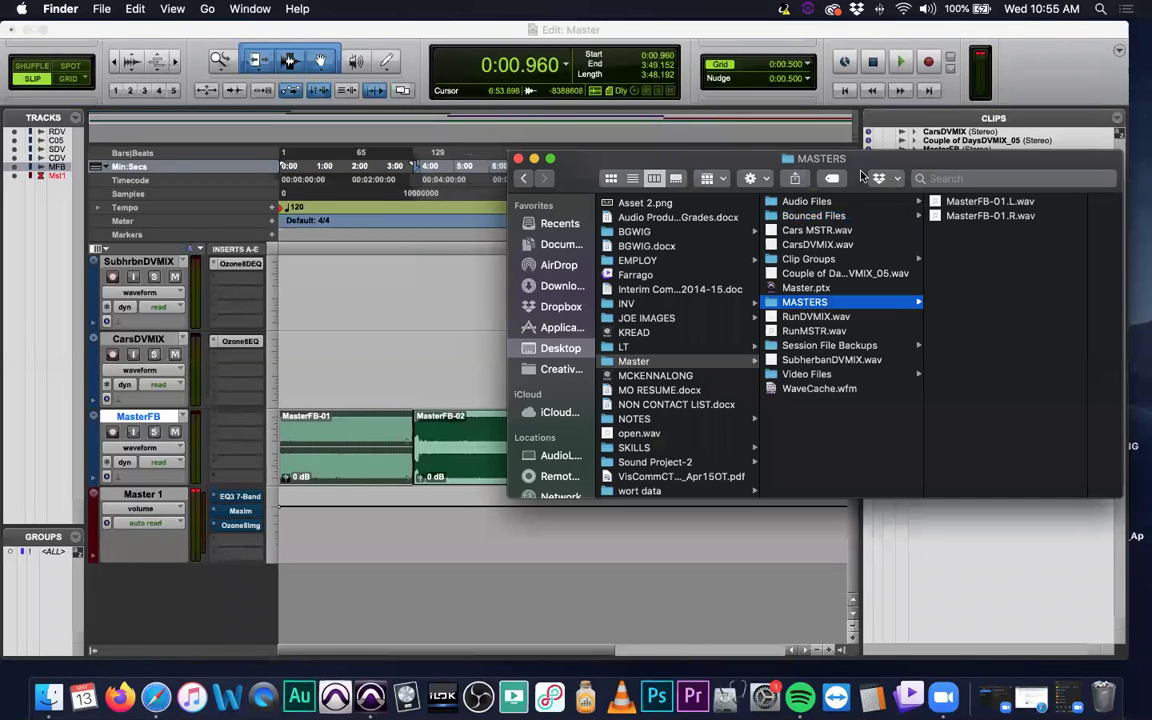
pyautogui.moveTo(880, 168); pyautogui.dragTo(626, 160)
pyautogui.click(710, 191)
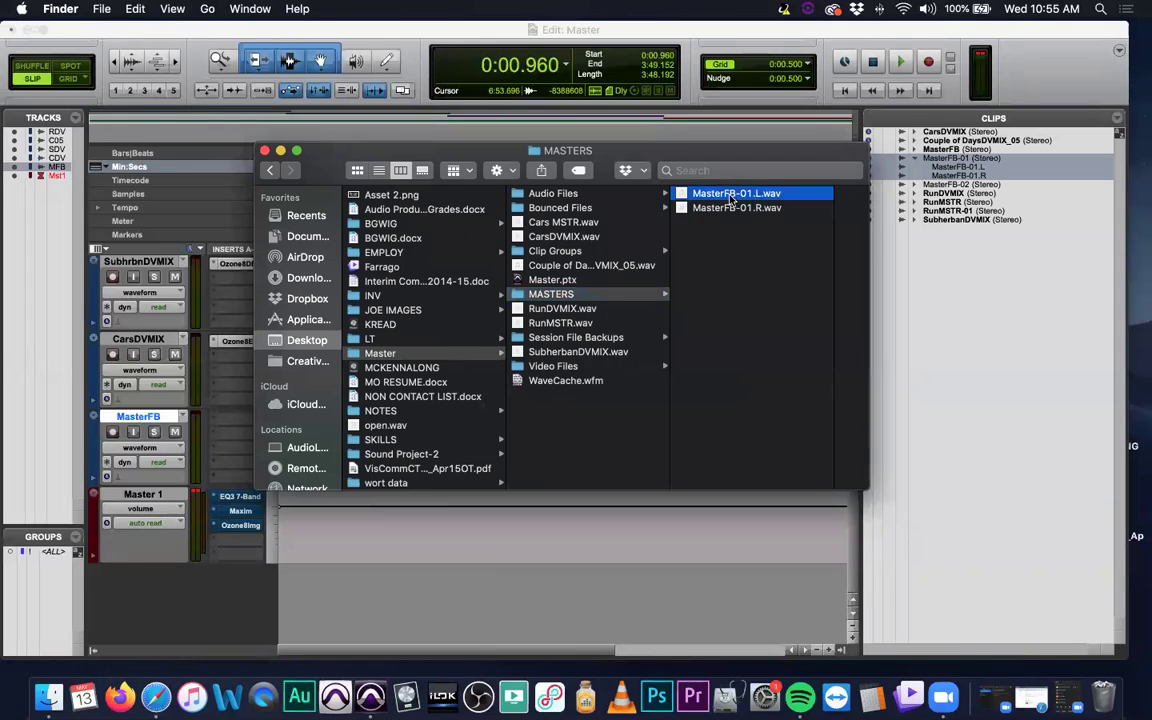
pyautogui.click(597, 208)
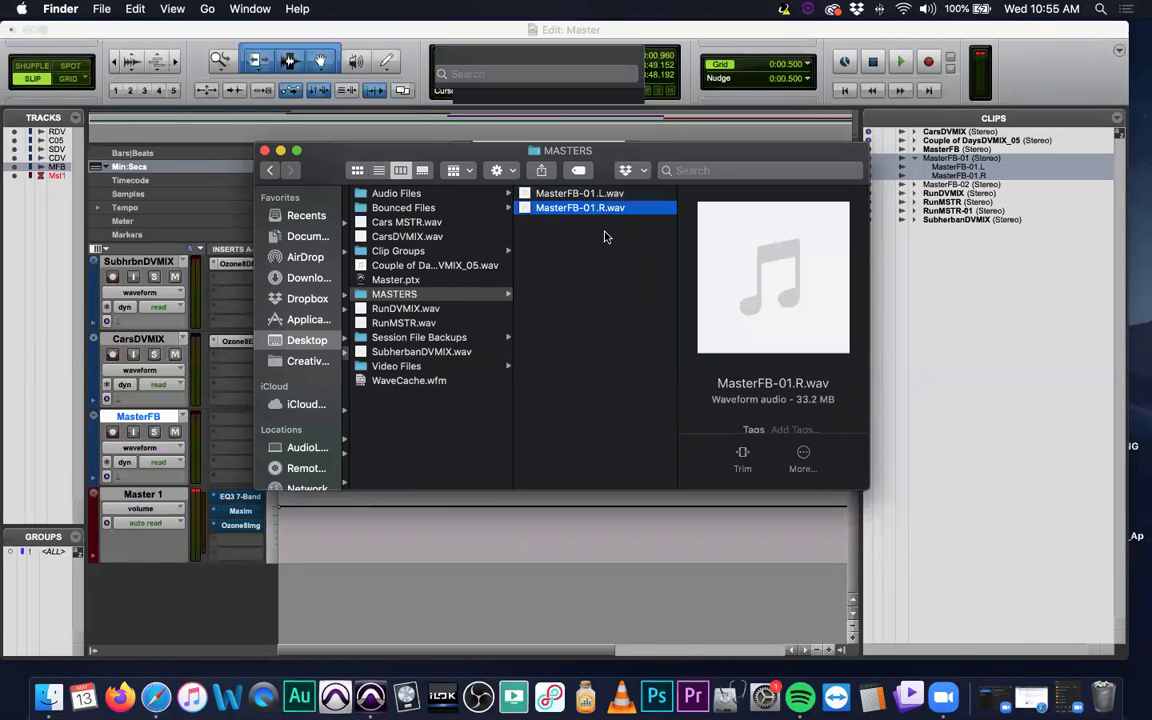
pyautogui.keyDown('shift'); pyautogui.click(567, 193); pyautogui.keyUp('shift')
pyautogui.rightClick(567, 194)
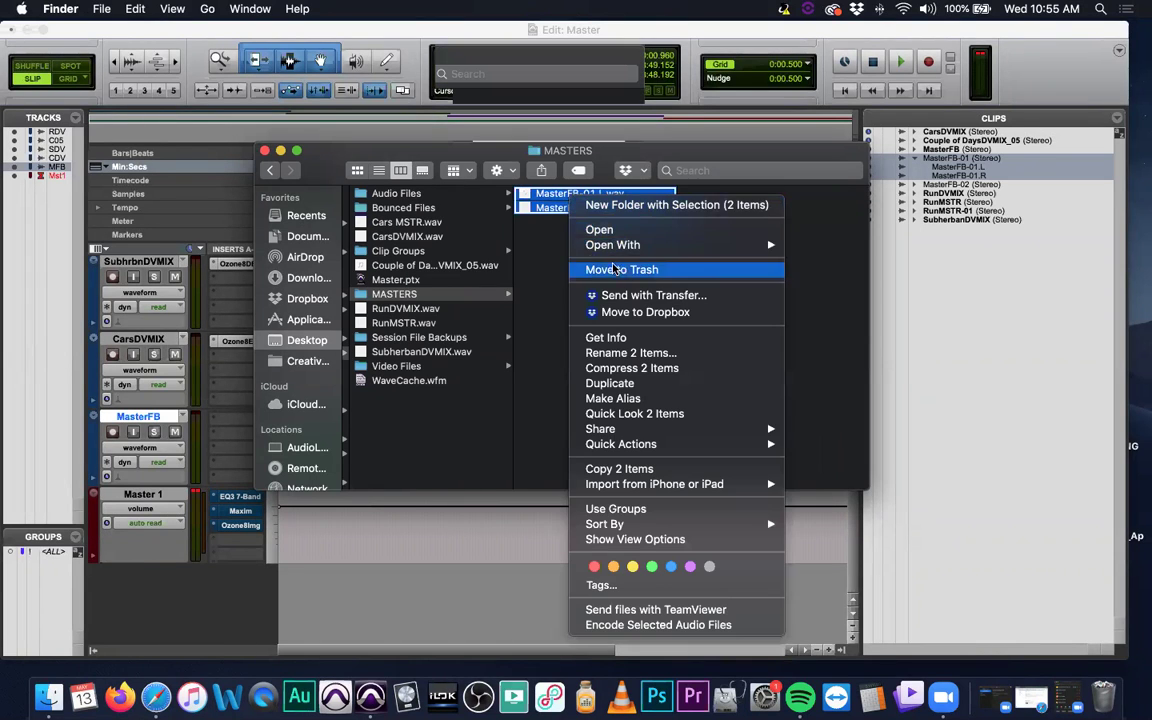
pyautogui.click(604, 262)
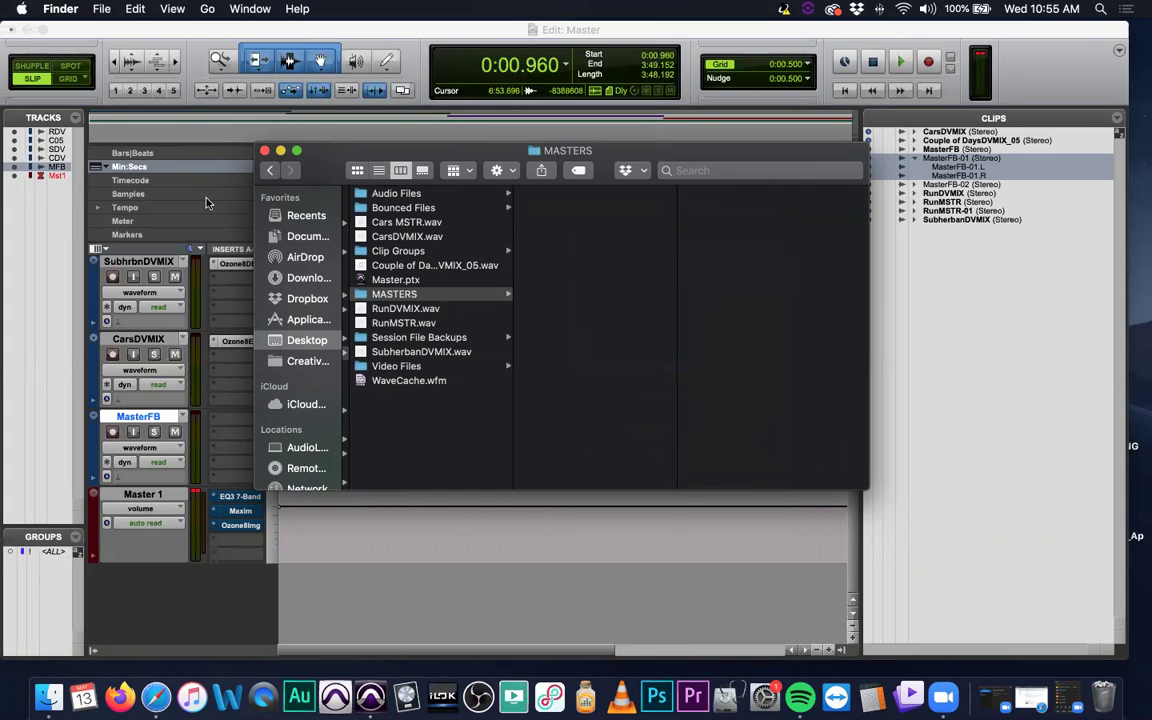
pyautogui.click(205, 200)
pyautogui.rightClick(363, 427)
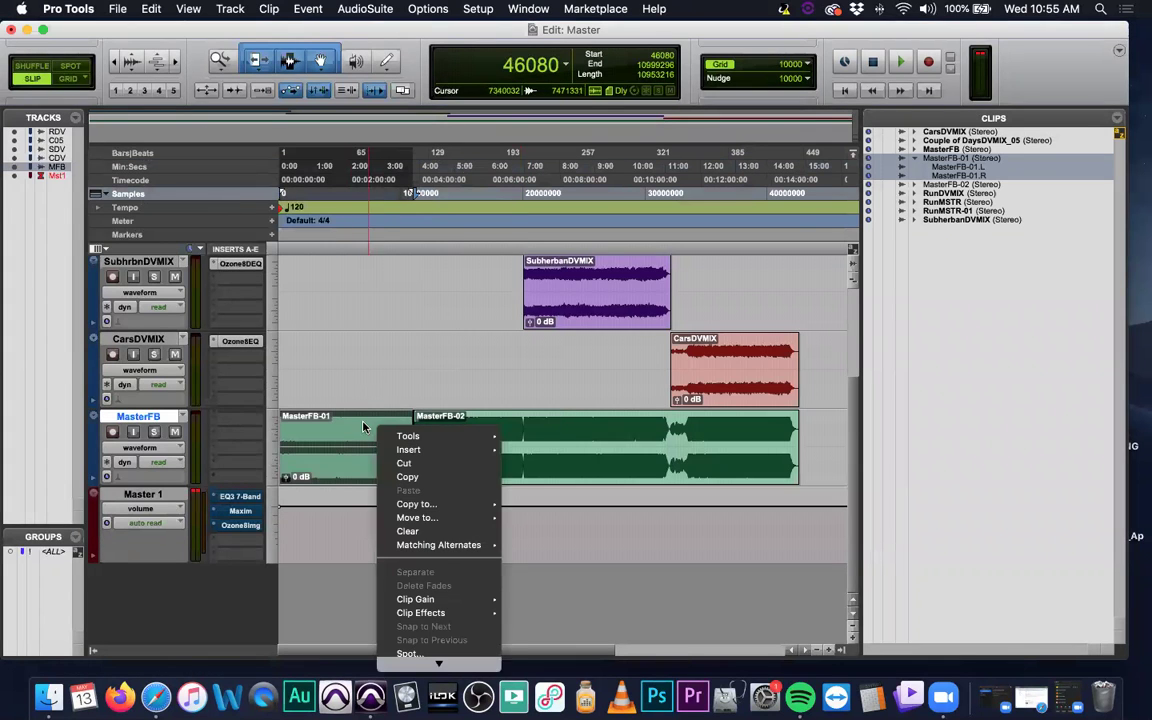
pyautogui.click(975, 166)
pyautogui.rightClick(943, 153)
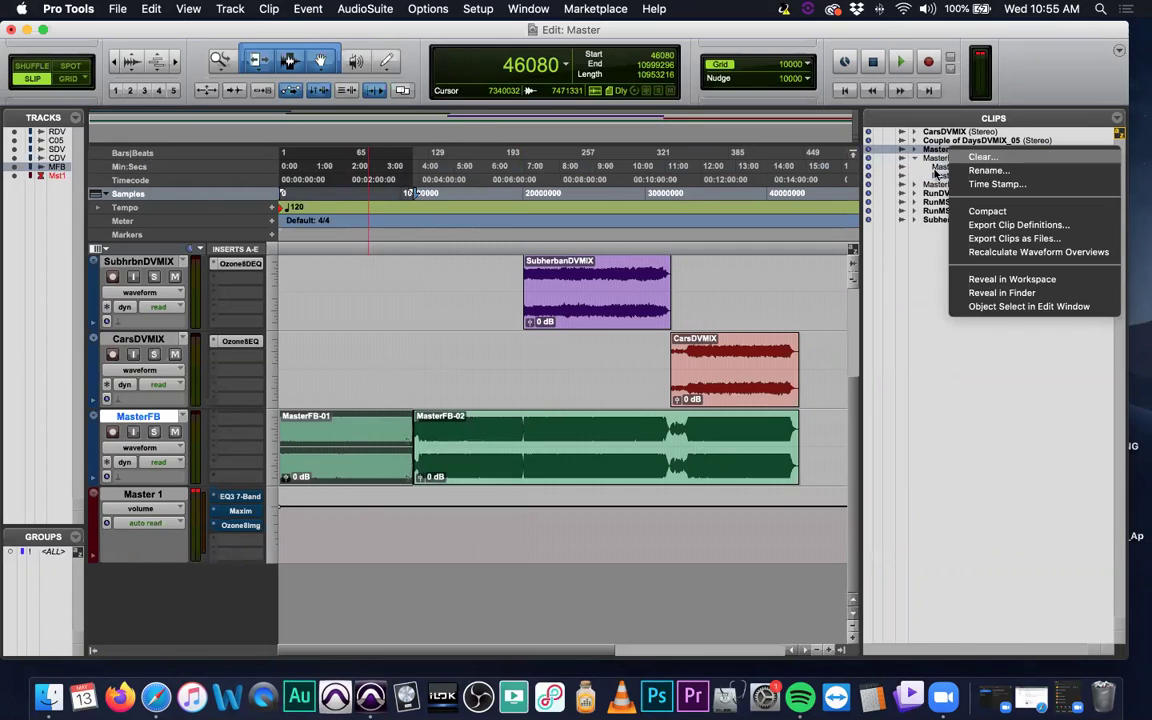
pyautogui.click(948, 411)
# Step: Export the MasterFB-01 clip as an interleaved 24-bit, 48 kHz WAV file into the MASTERS folder
pyautogui.click(958, 159)
pyautogui.rightClick(958, 159)
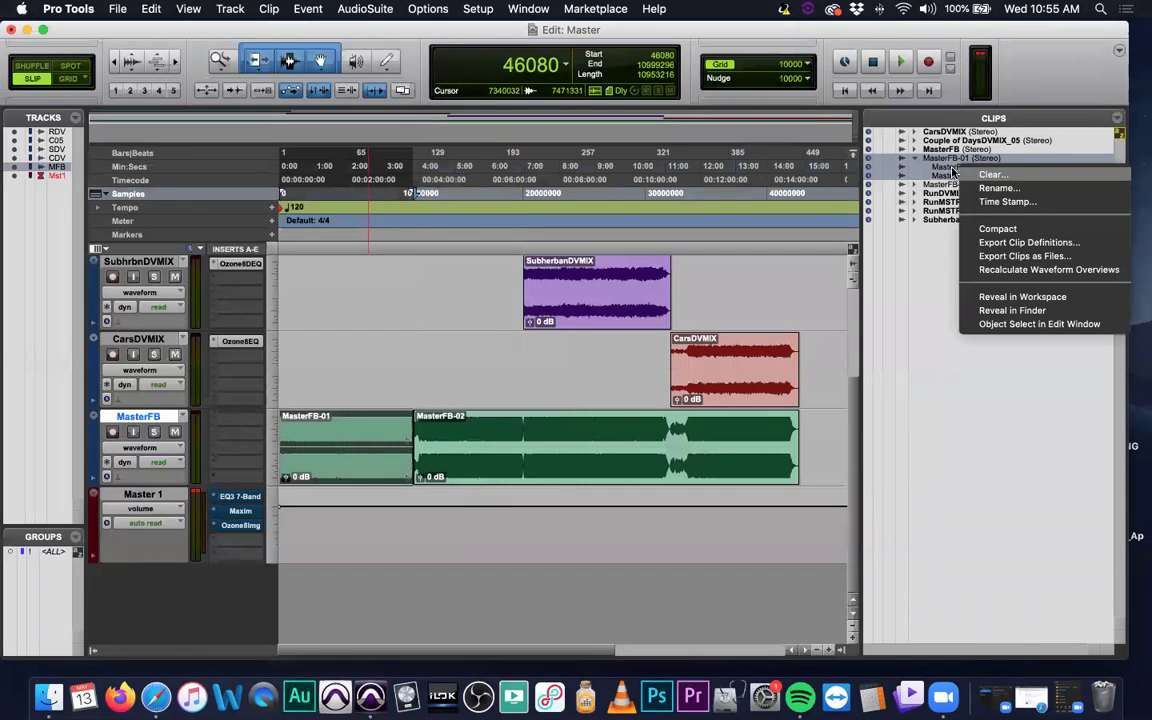
pyautogui.click(1003, 257)
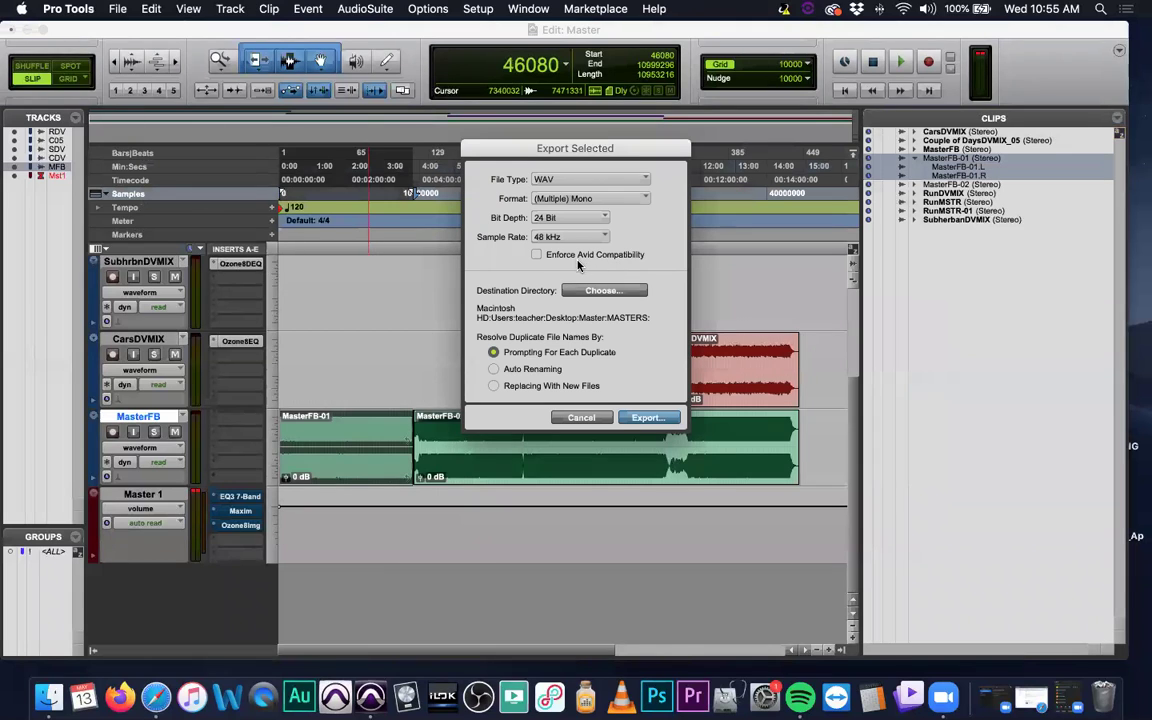
pyautogui.click(598, 199)
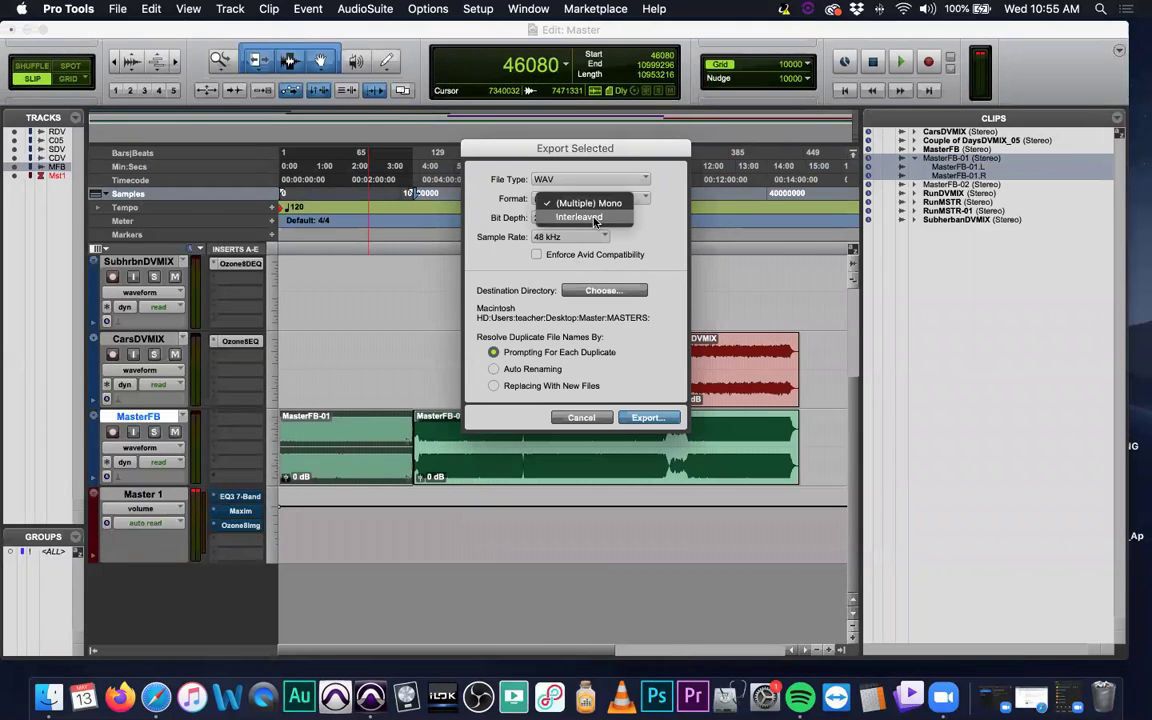
pyautogui.click(574, 210)
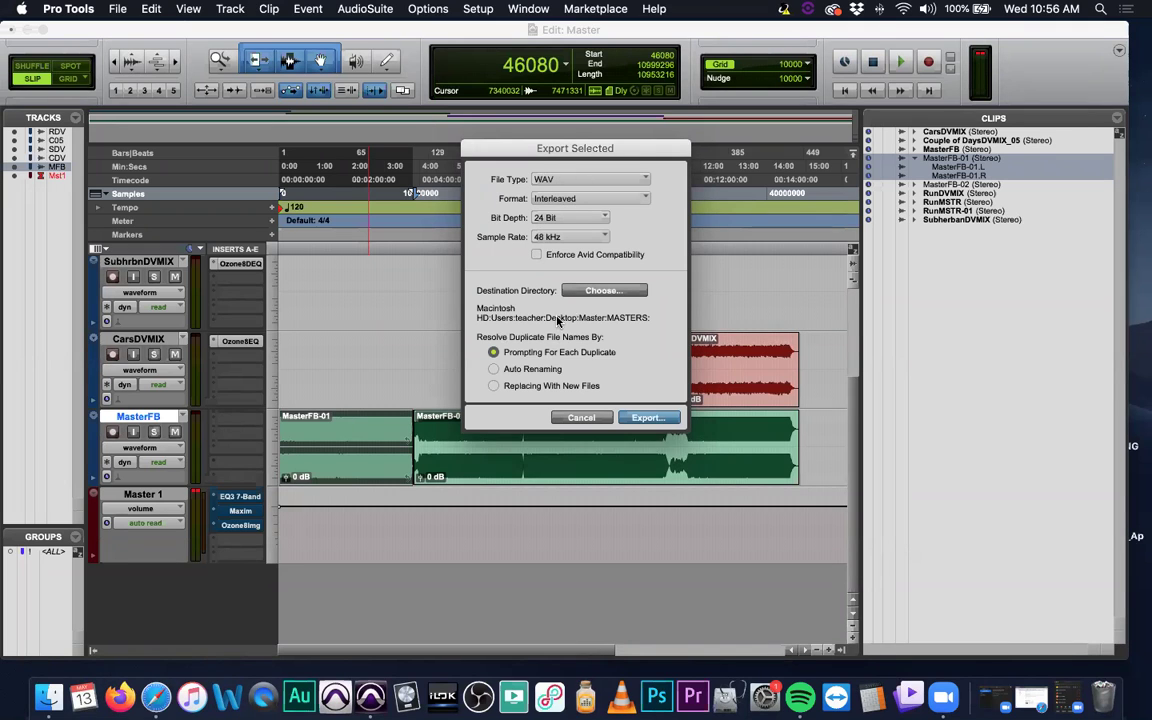
pyautogui.click(600, 291)
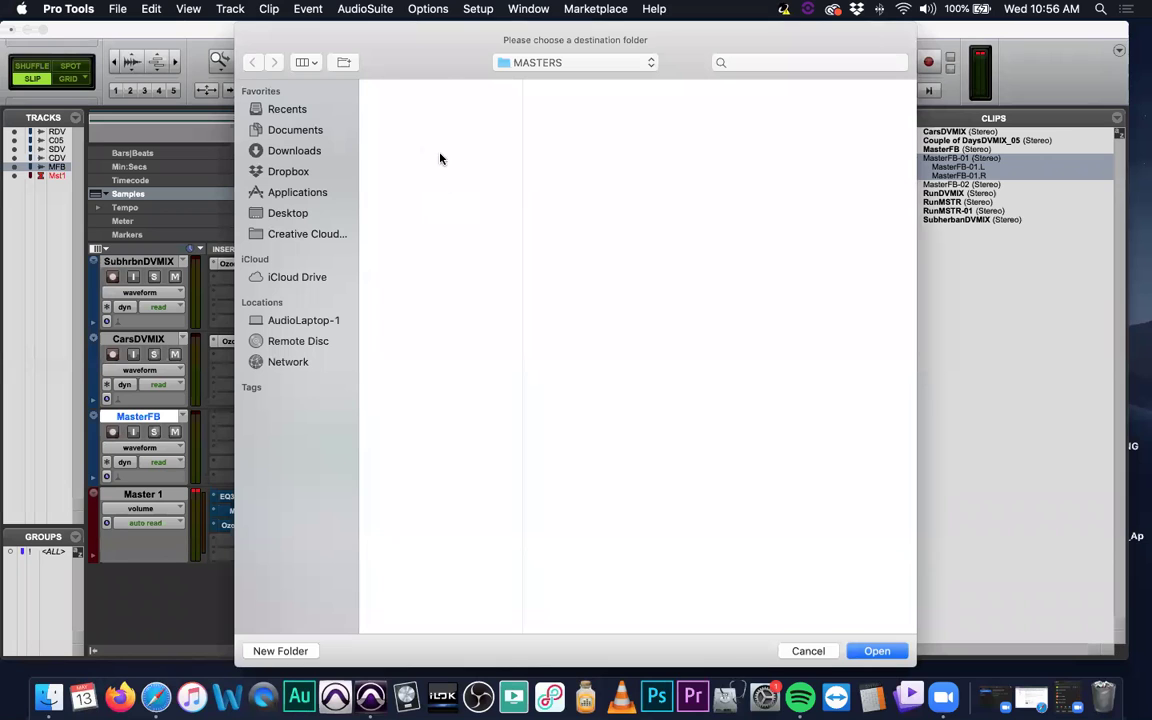
pyautogui.moveTo(288, 50)
pyautogui.mouseDown()
pyautogui.moveTo(270, 109)
pyautogui.moveTo(290, 91)
pyautogui.moveTo(282, 47)
pyautogui.mouseUp()
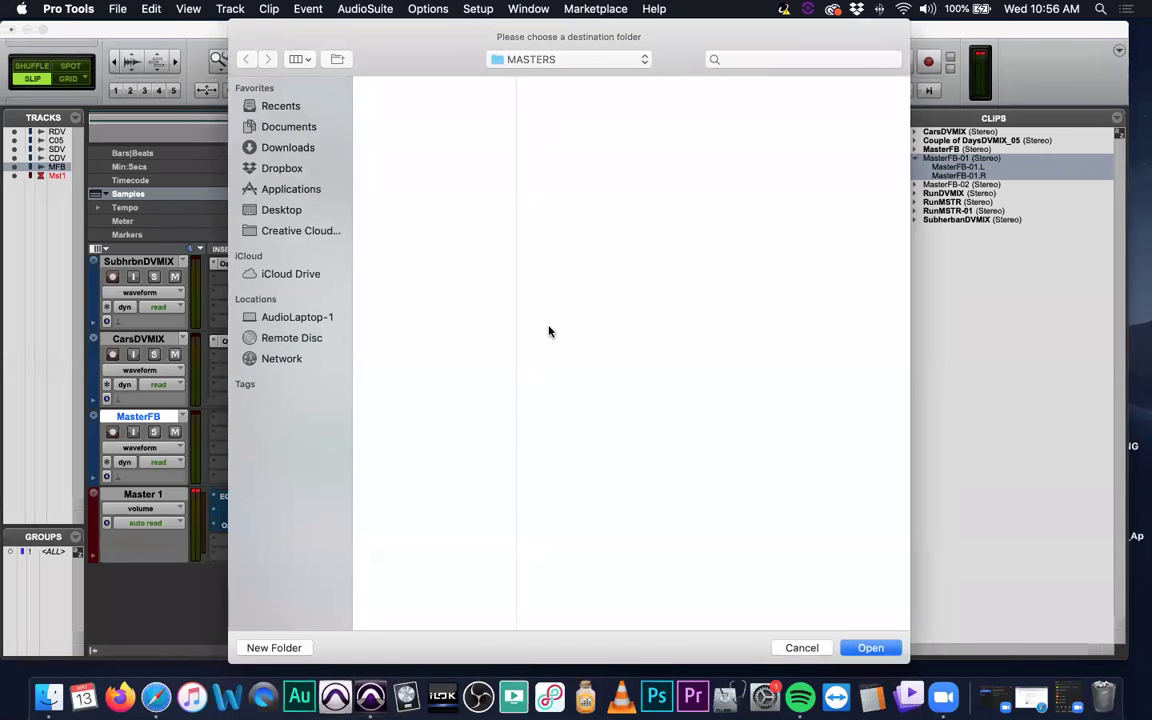
pyautogui.click(870, 648)
pyautogui.click(648, 418)
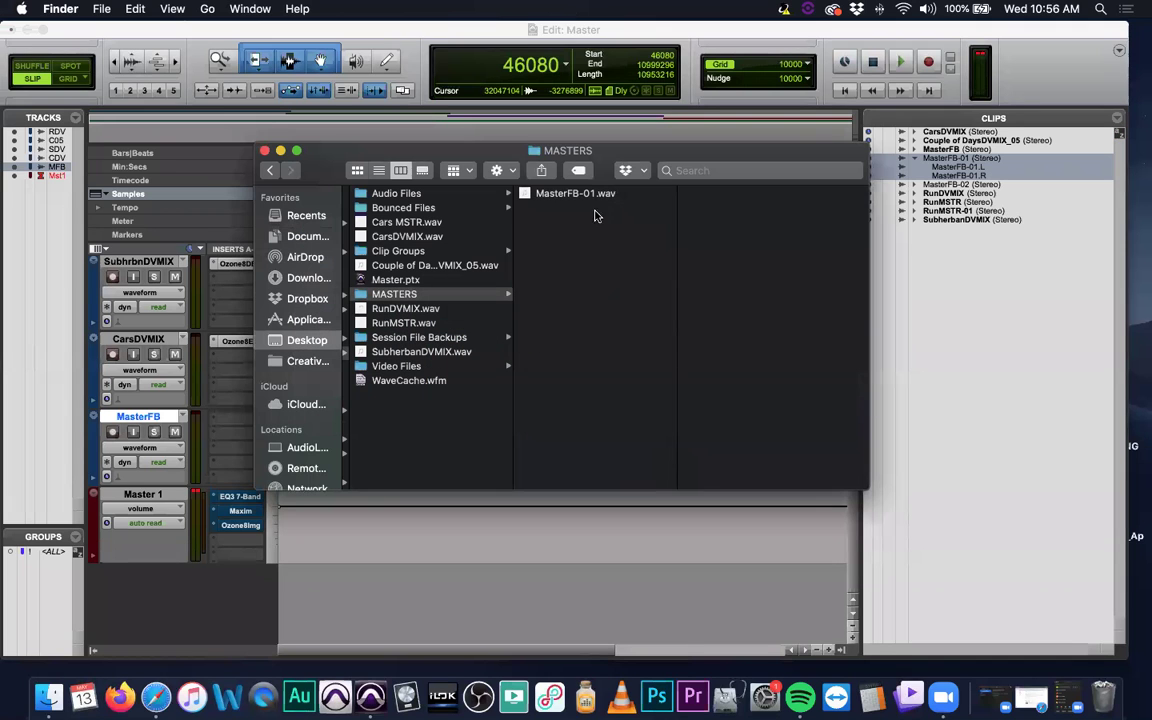
# Step: Rename the exported MasterFB-01.wav in the MASTERS folder to Run.wav
pyautogui.click(563, 195)
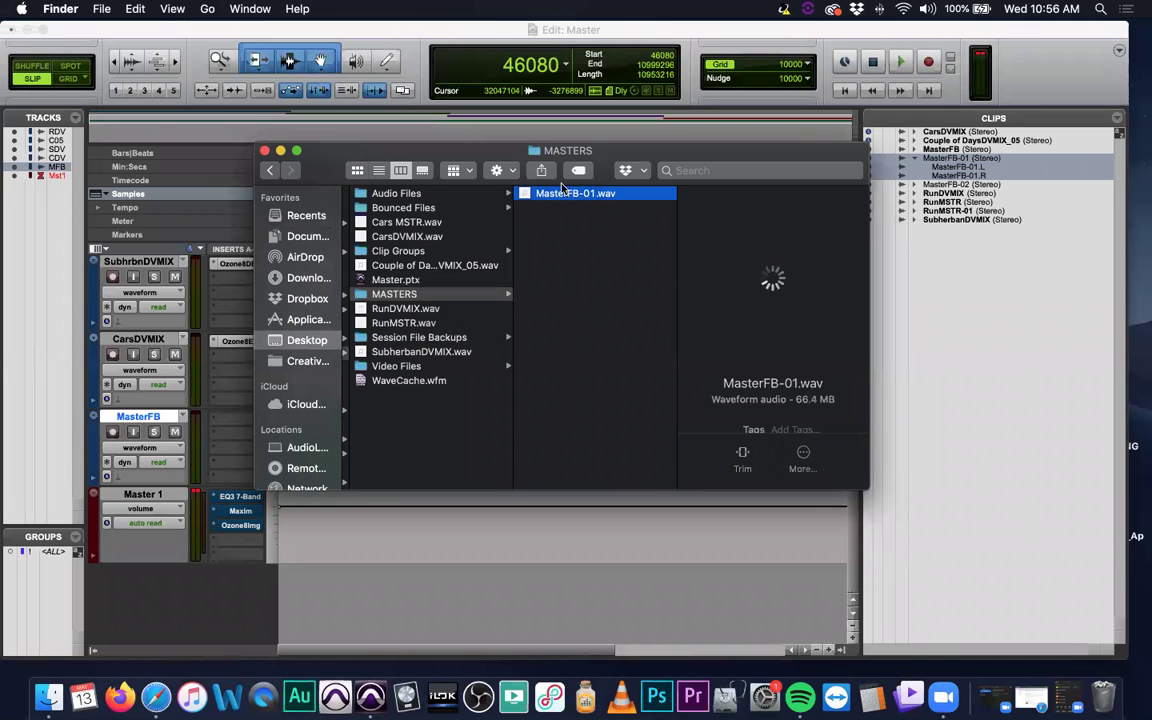
pyautogui.press('Return')
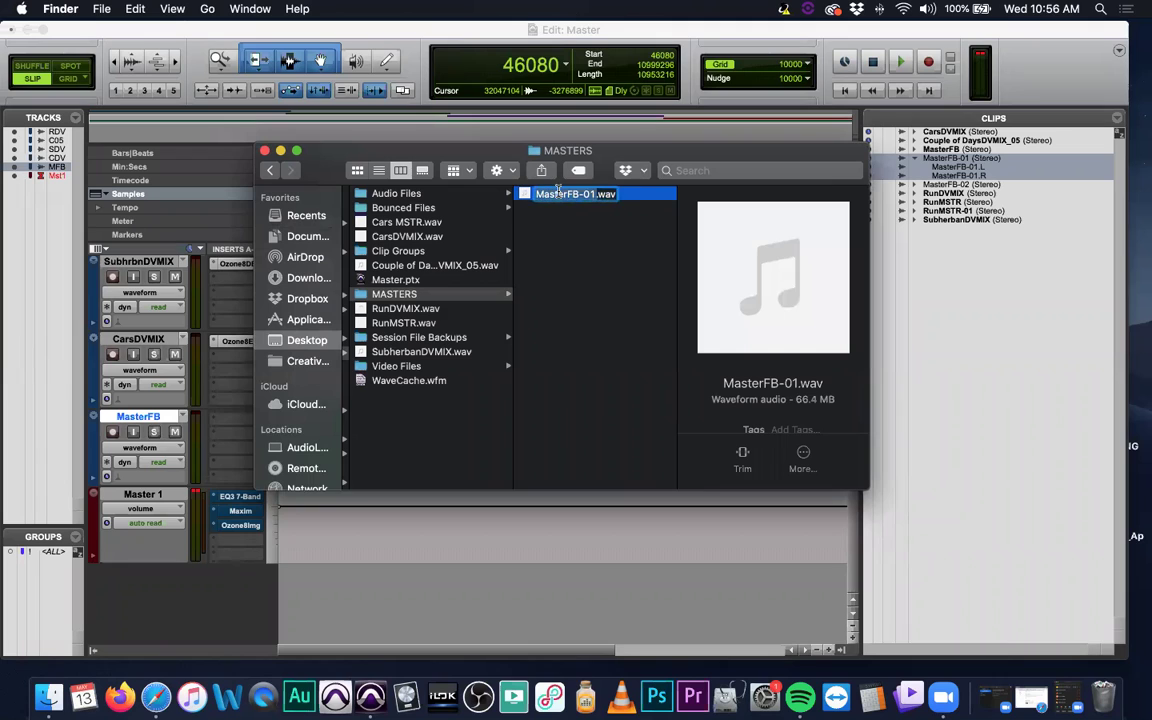
pyautogui.write('Run')
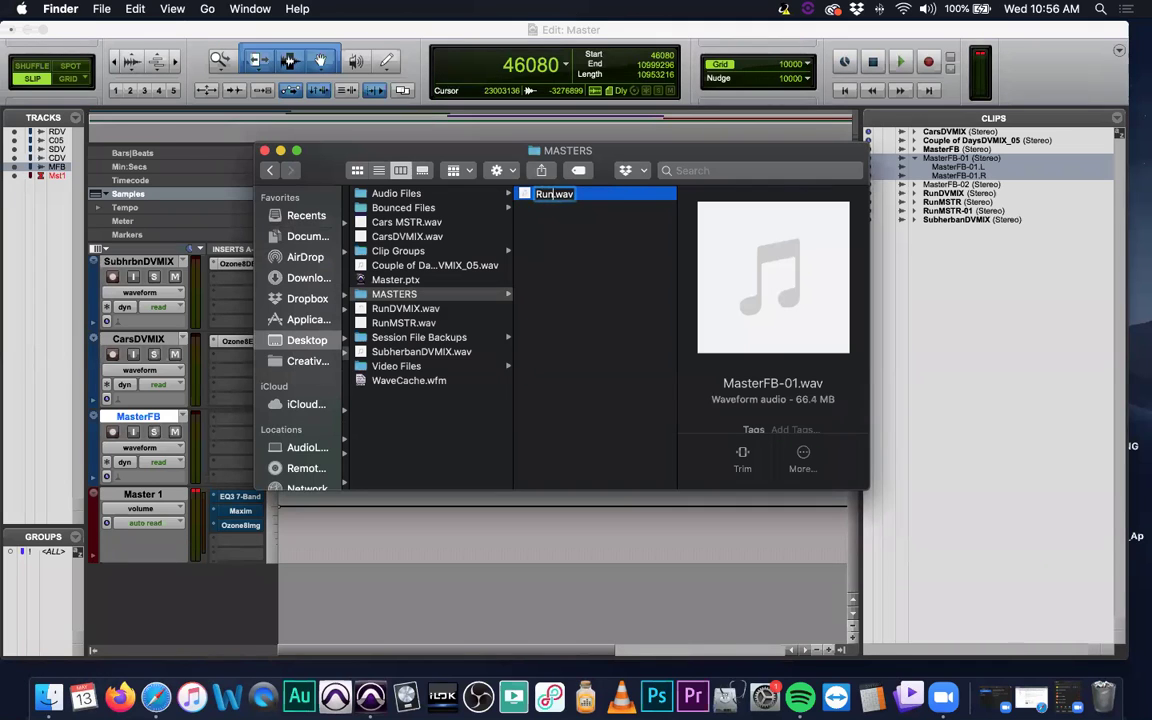
pyautogui.press('Return')
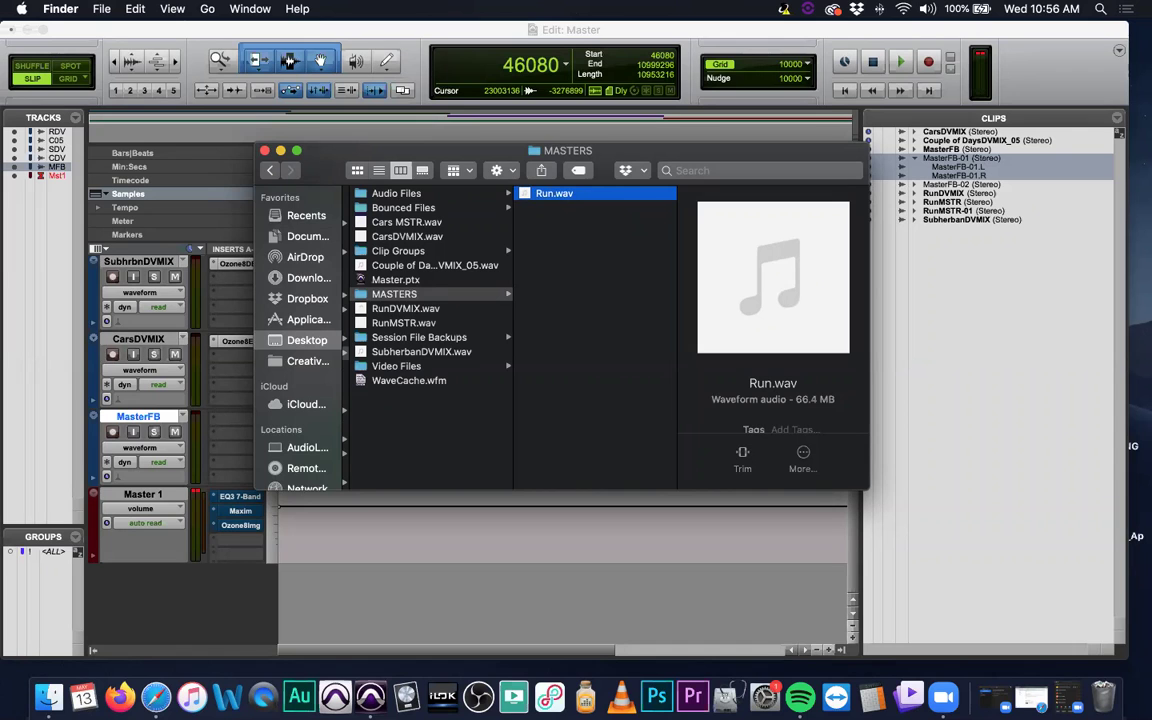
# Step: Switch to Pro Tools and play the quiet beginning of the MasterFB-02 clip to locate where the second song starts
pyautogui.click(397, 27)
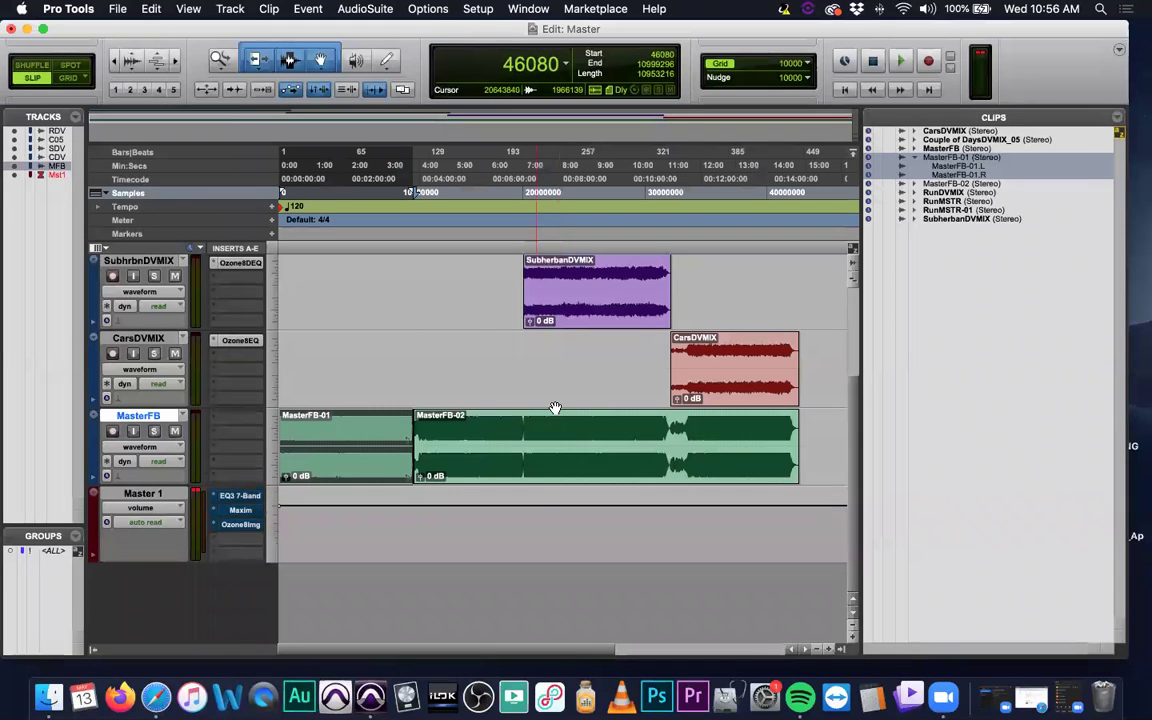
pyautogui.press('super+bracketright')
pyautogui.press('super+bracketright')
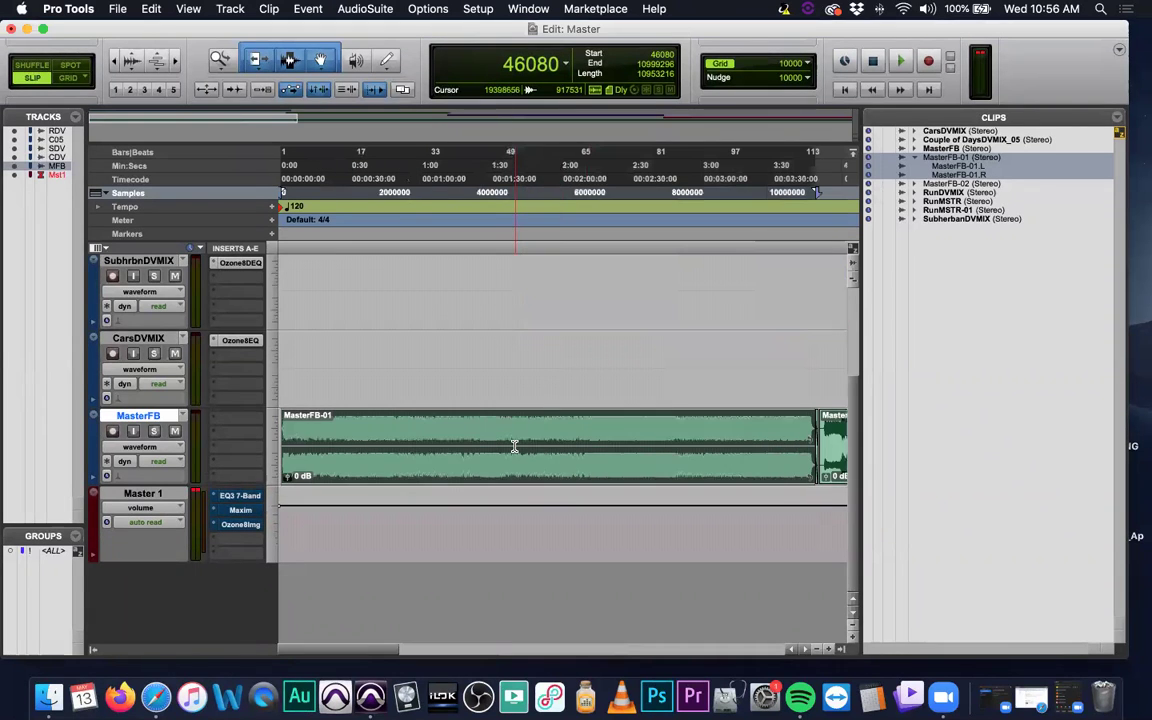
pyautogui.press('super+bracketright')
pyautogui.press('super+bracketright')
pyautogui.press('super+bracketright')
pyautogui.press('super+bracketright')
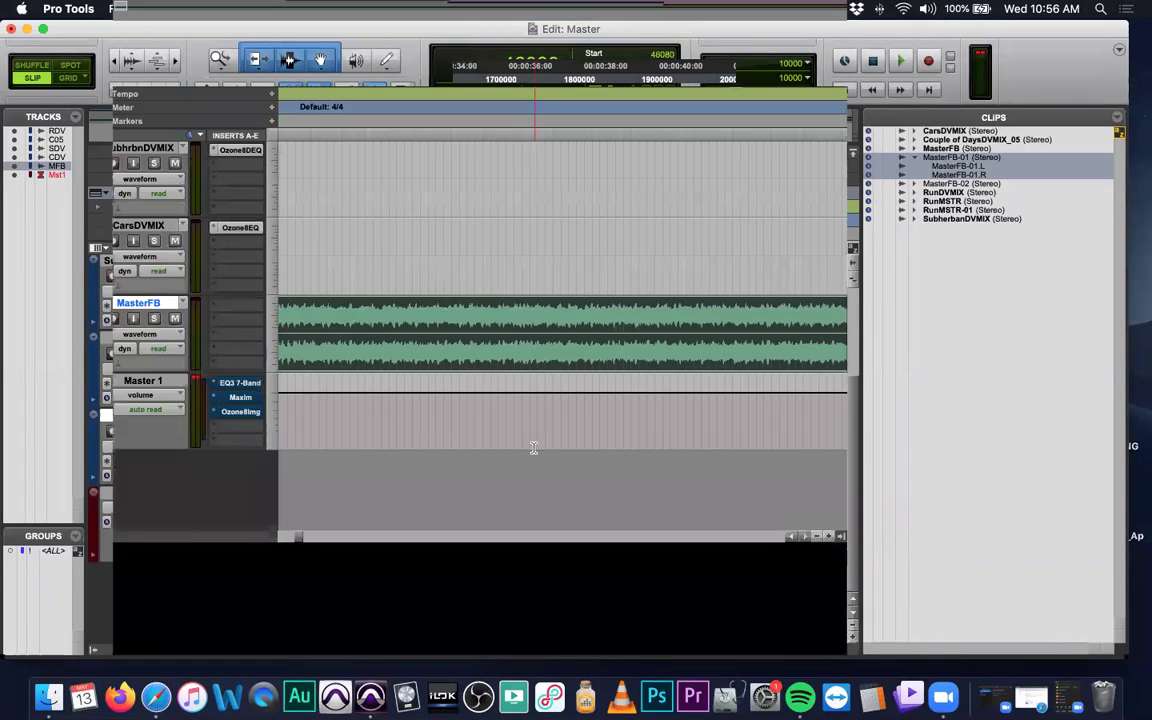
pyautogui.hscroll(15, 533, 445)
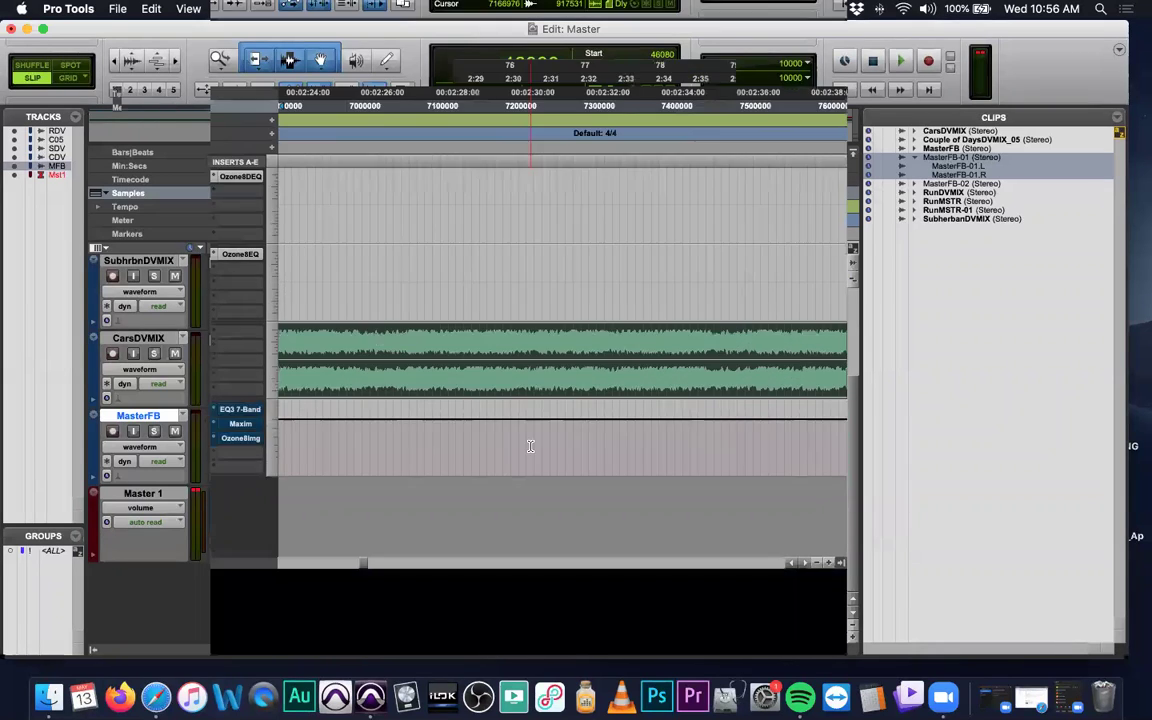
pyautogui.hscroll(18, 529, 445)
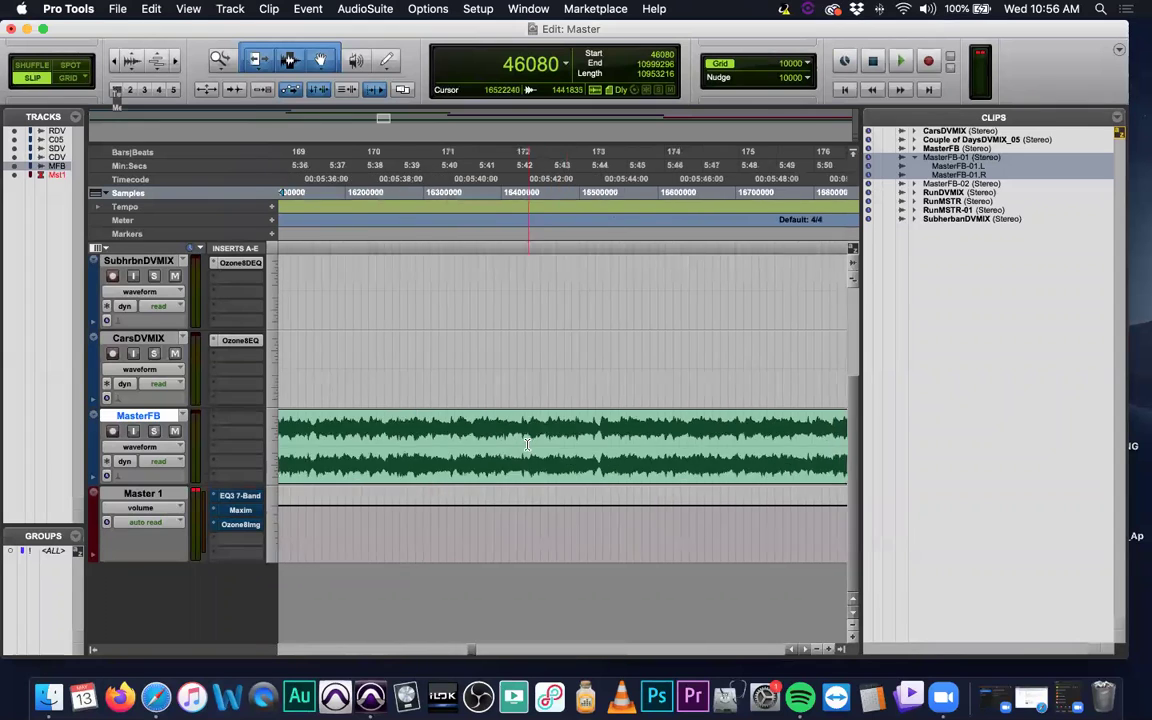
pyautogui.hscroll(-7, 529, 445)
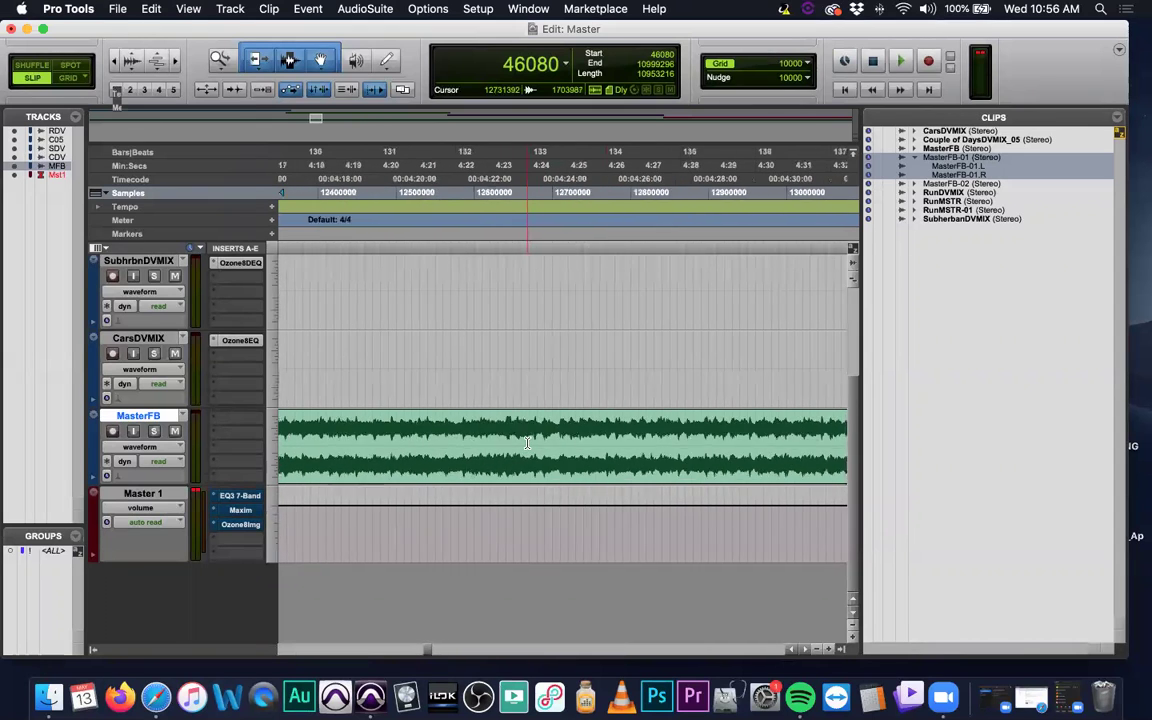
pyautogui.hscroll(-4, 526, 443)
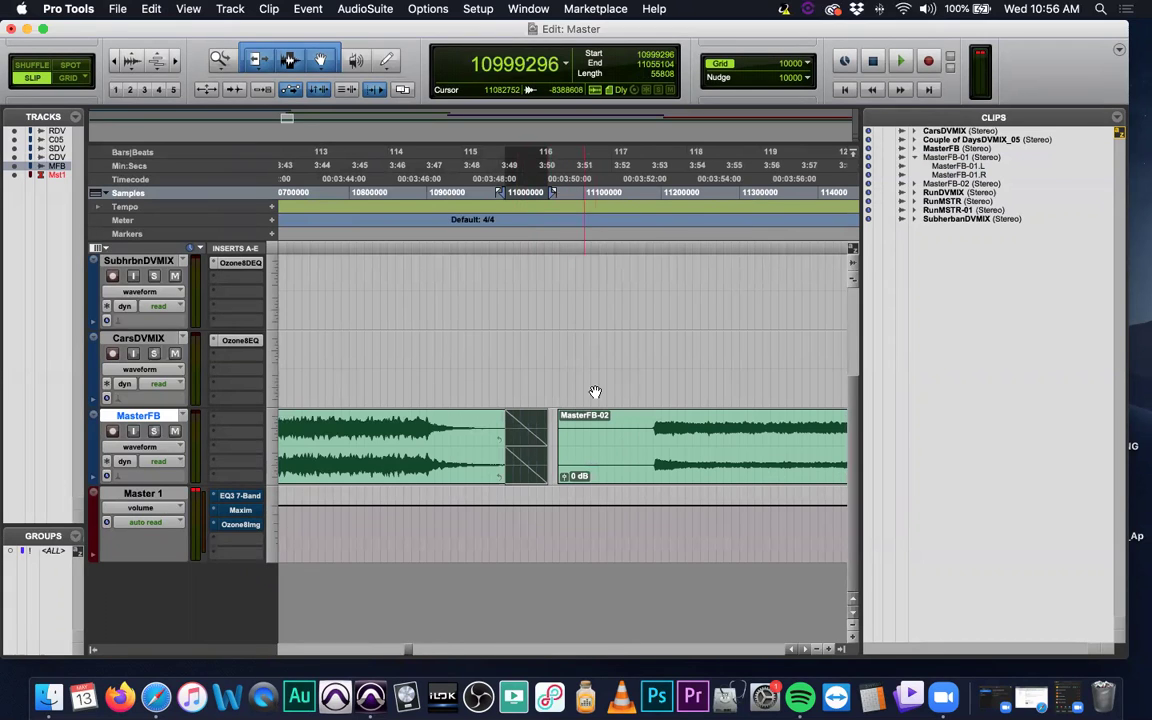
pyautogui.click(561, 245)
pyautogui.press('space')
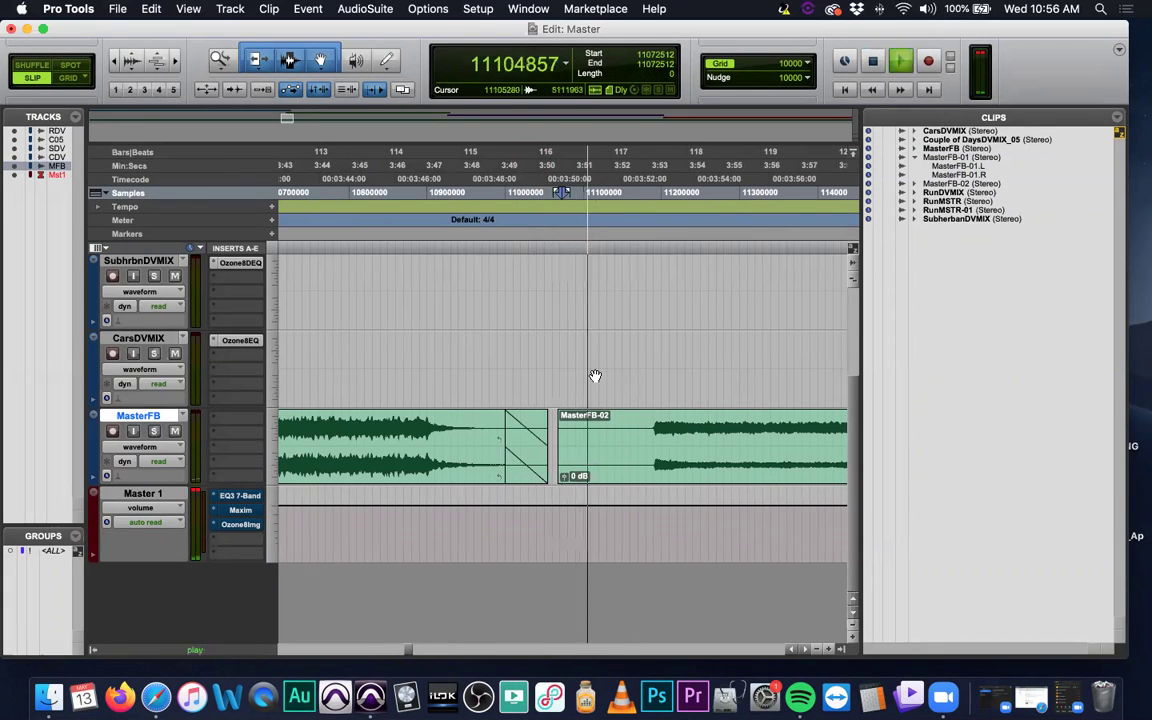
pyautogui.hscroll(3, 640, 414)
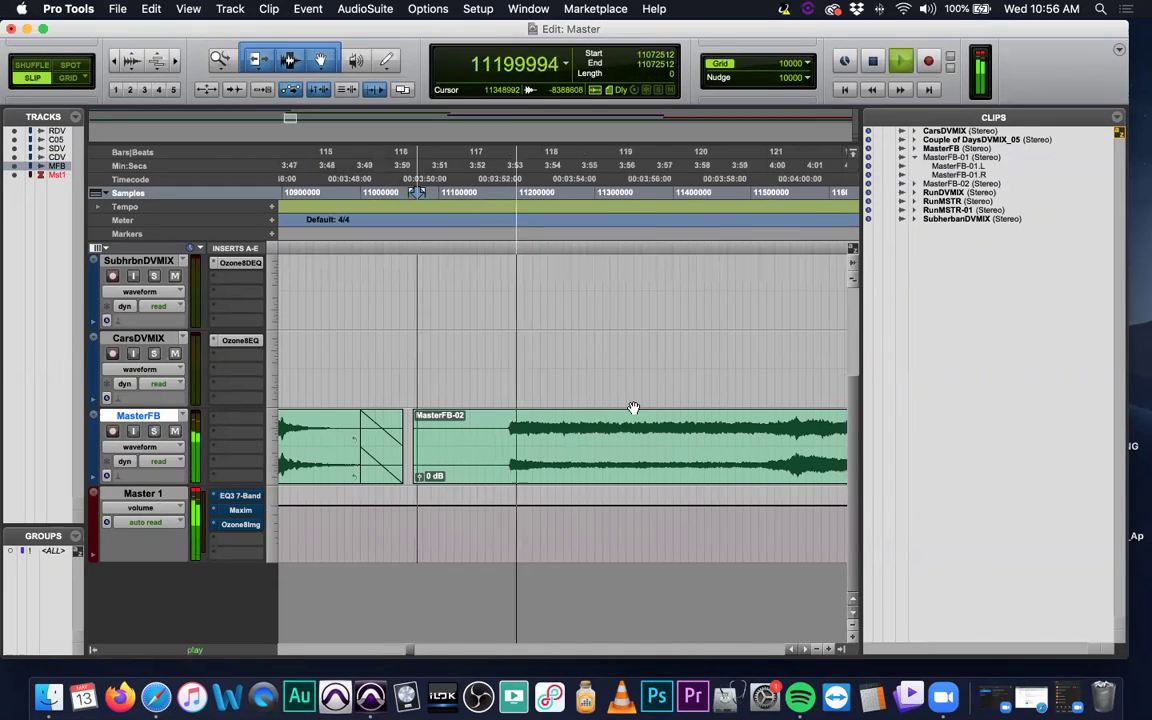
pyautogui.press('space')
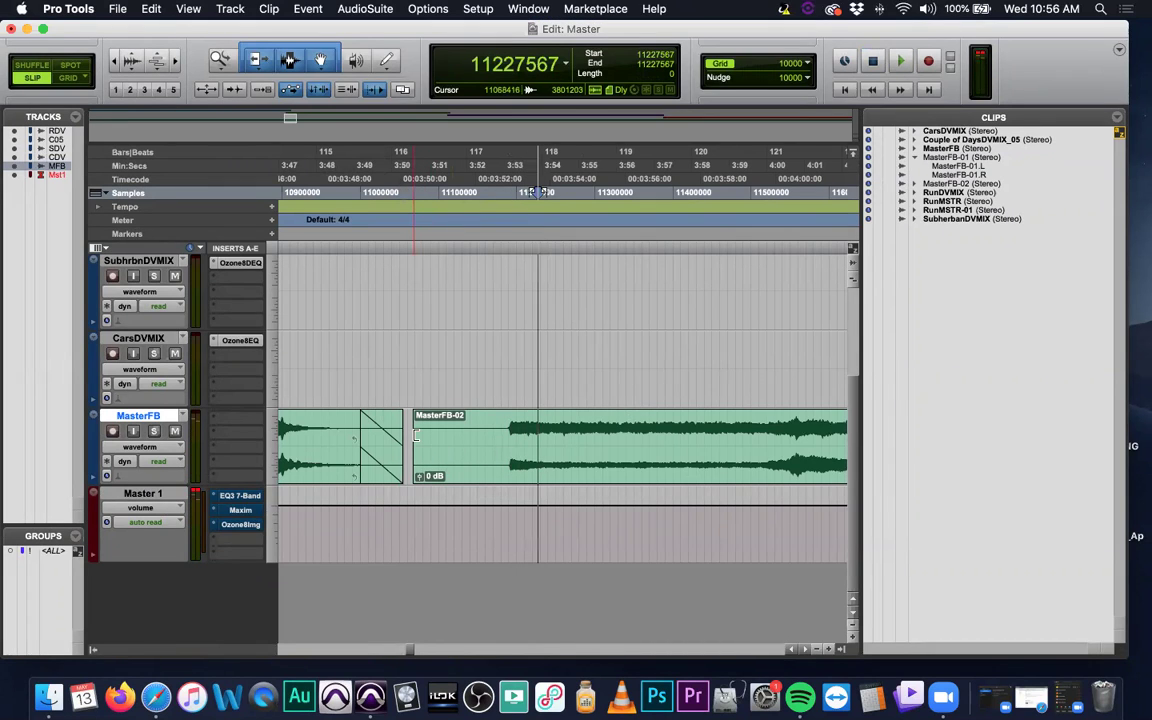
# Step: Trim the start of MasterFB-02 to about sample 11181056, add a fade-in about 11264 samples long, and audition it
pyautogui.moveTo(411, 433); pyautogui.dragTo(504, 437)
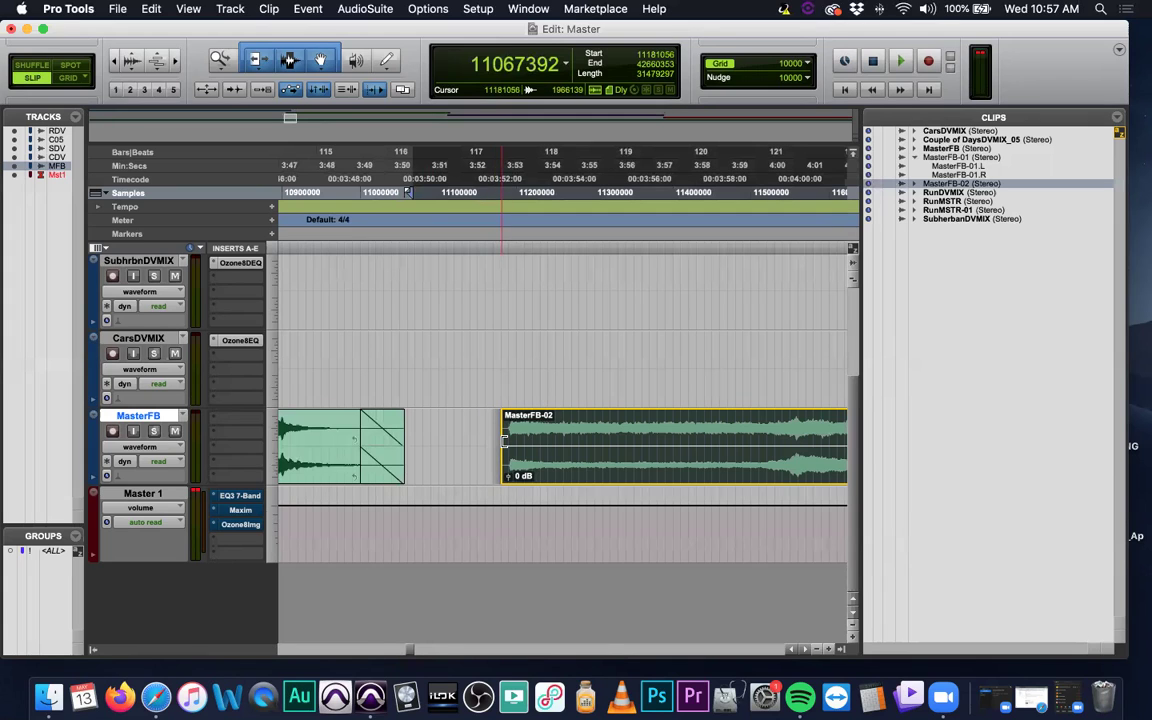
pyautogui.click(508, 420)
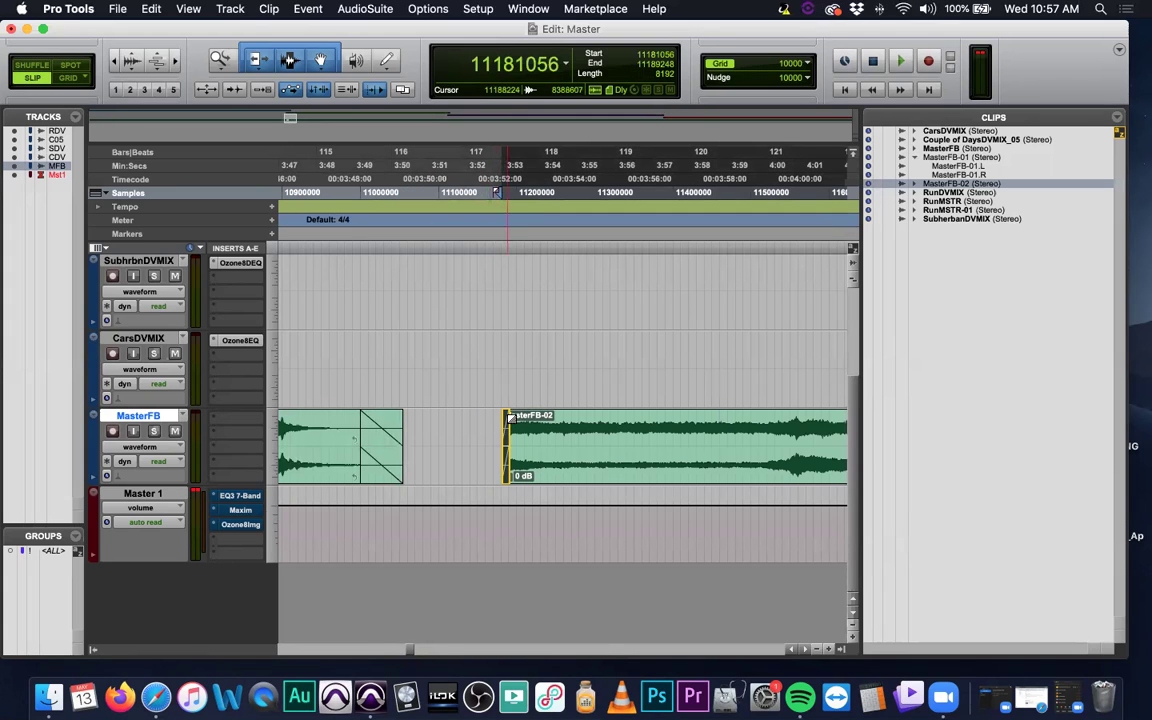
pyautogui.click(478, 378)
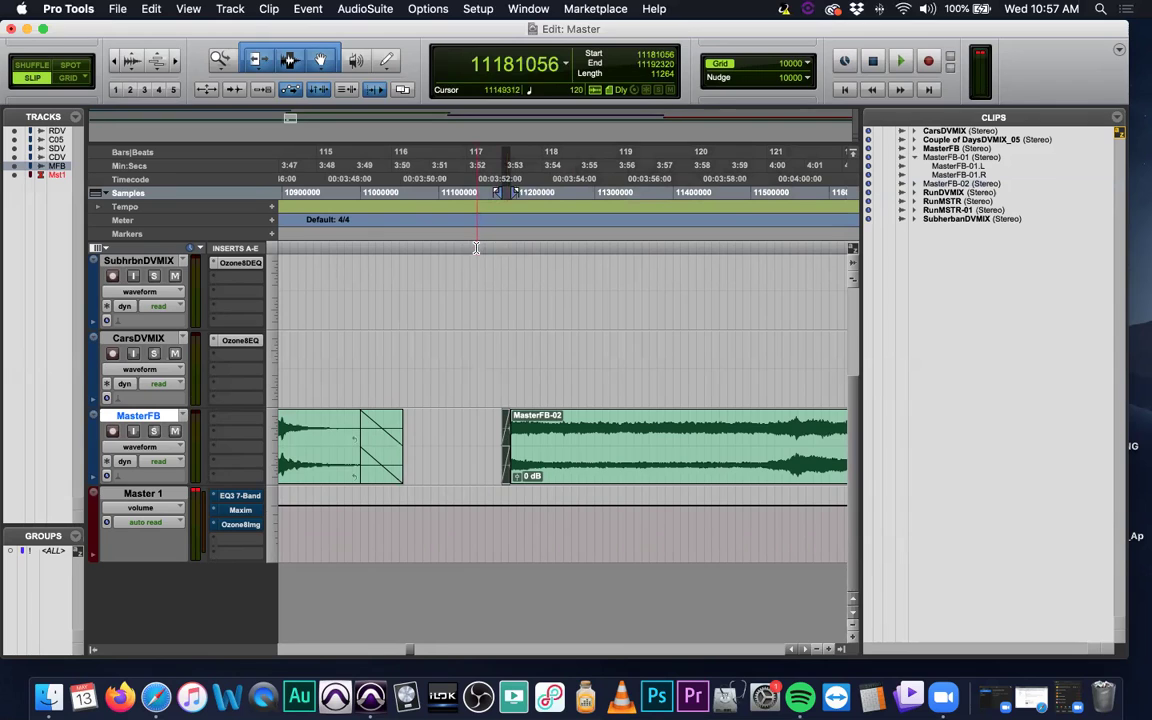
pyautogui.press('space')
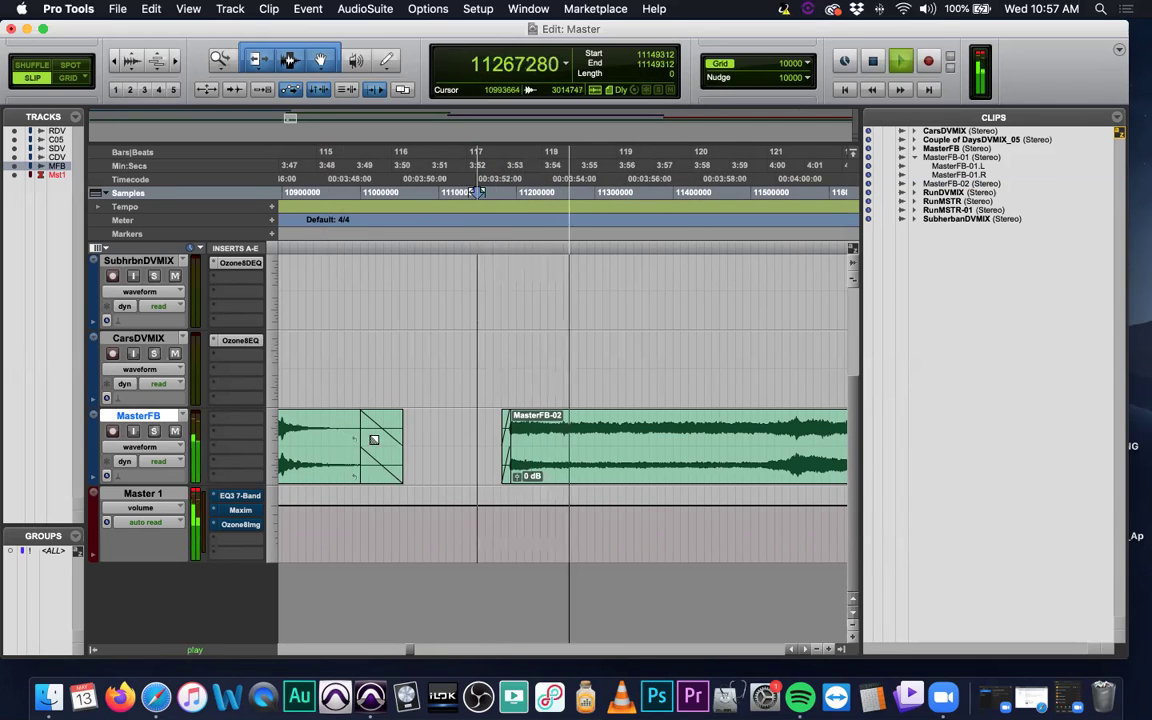
pyautogui.press('r')
pyautogui.press('r')
pyautogui.press('r')
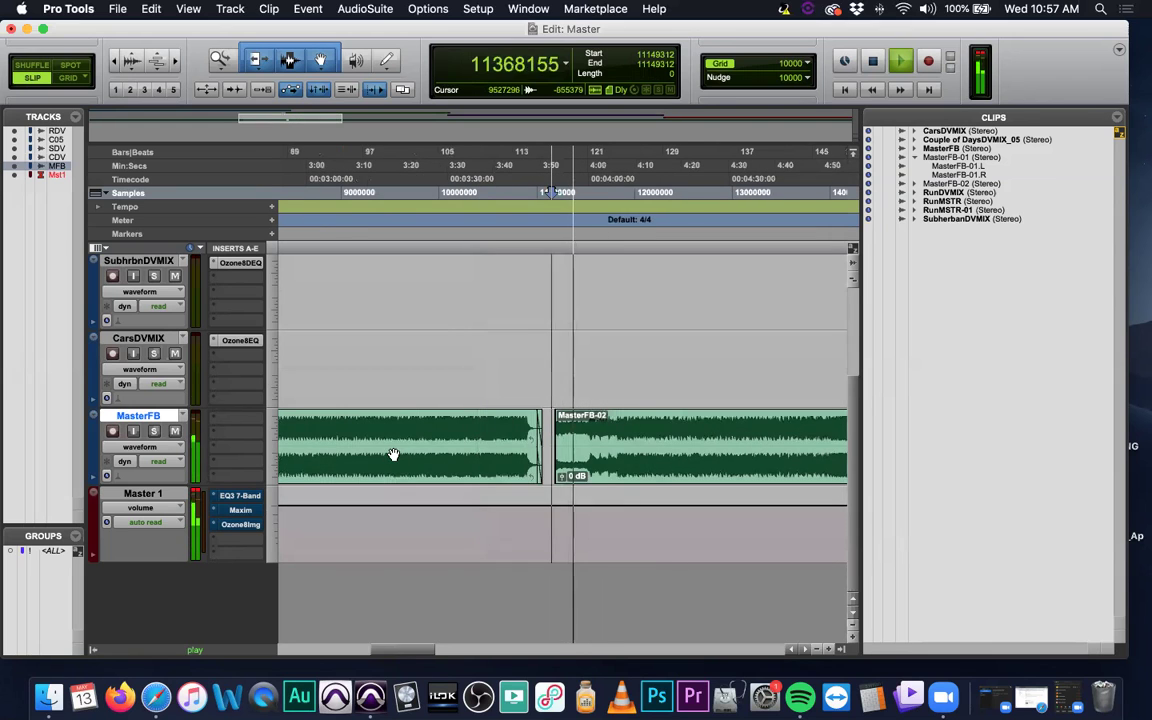
pyautogui.press('XF86AudioRaiseVolume')
pyautogui.hscroll(20, 410, 440)
pyautogui.press('space')
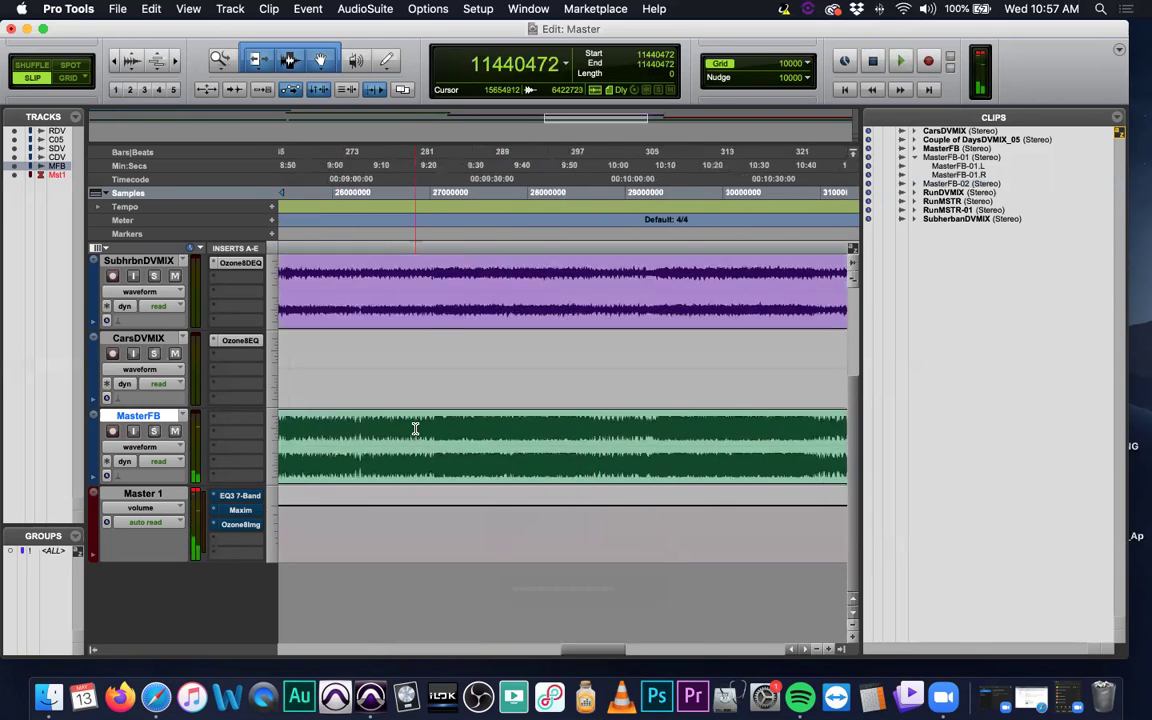
# Step: Delete a short stretch of silence between the second and third songs on the MasterFB track, starting at about sample 20047872
pyautogui.hscroll(-15, 413, 428)
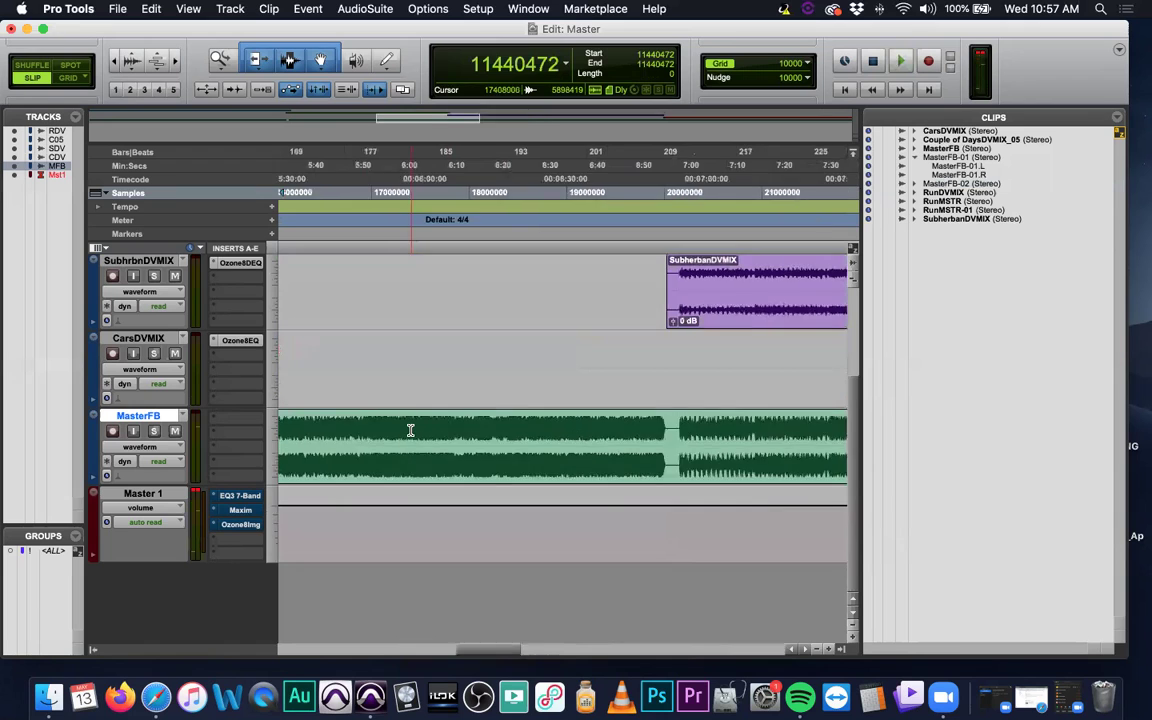
pyautogui.hscroll(-2, 410, 430)
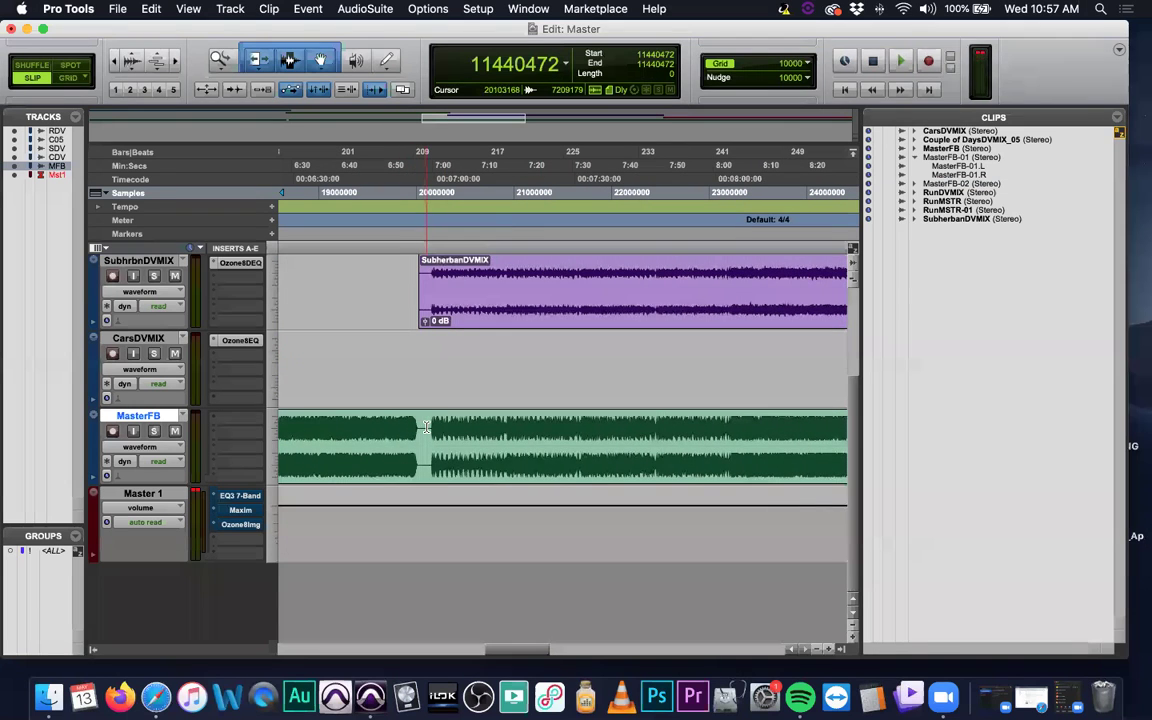
pyautogui.click(432, 416)
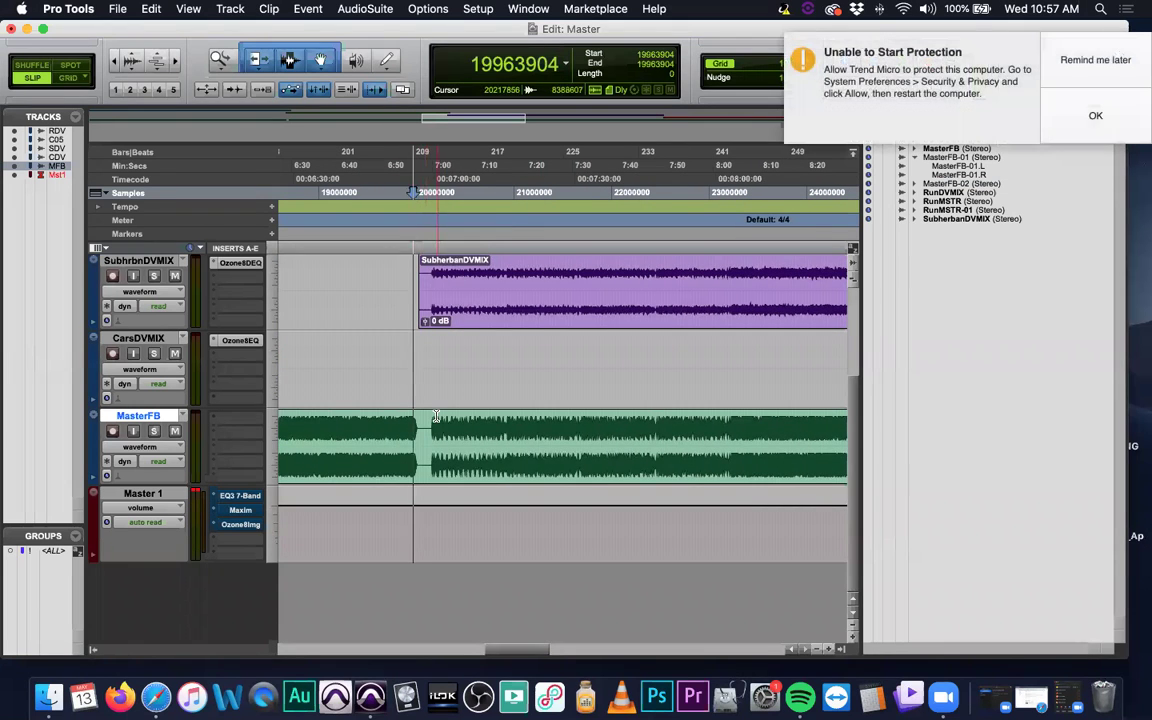
pyautogui.press('super+bracketright')
pyautogui.press('super+bracketright')
pyautogui.press('space')
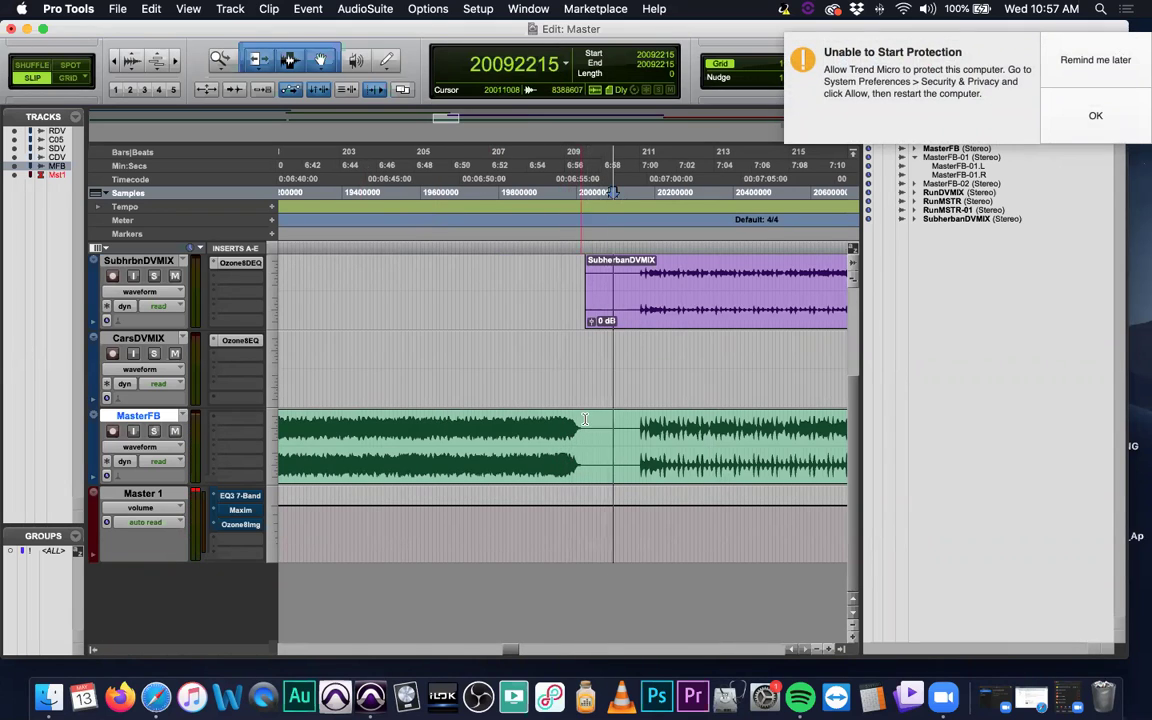
pyautogui.moveTo(594, 428); pyautogui.dragTo(626, 433)
pyautogui.press('Delete')
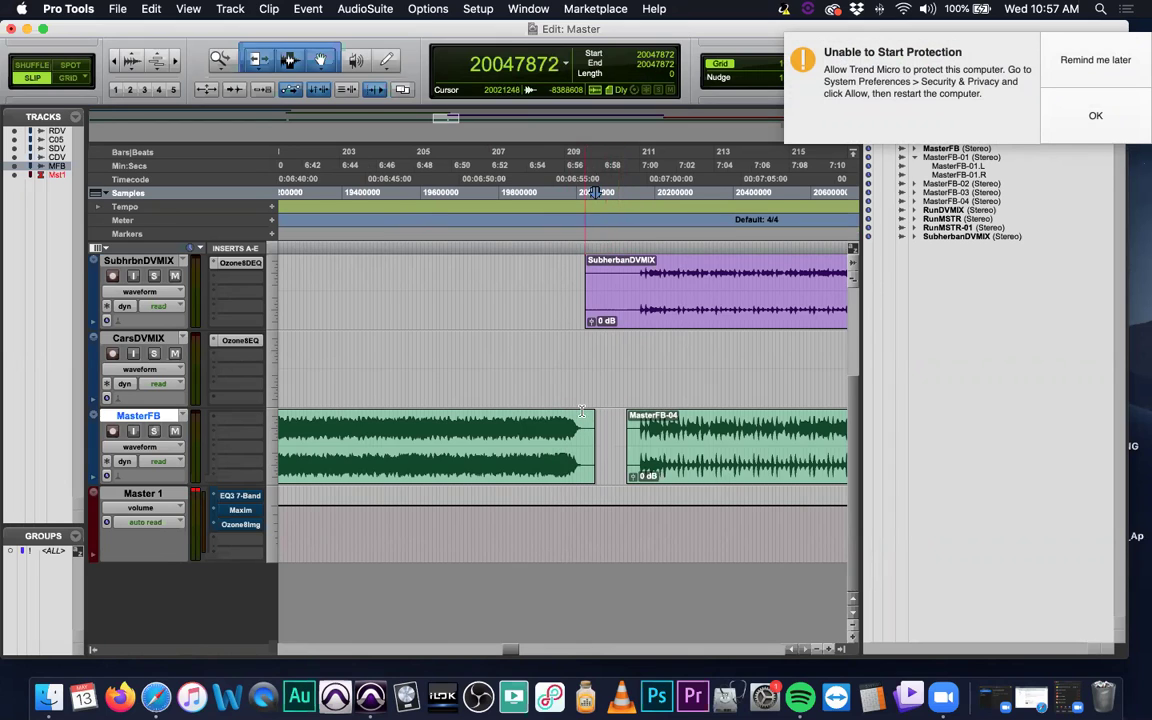
# Step: Add a fade-out about 30720 samples long at the end of the second song's clip and audition the ending
pyautogui.moveTo(595, 192); pyautogui.dragTo(582, 192)
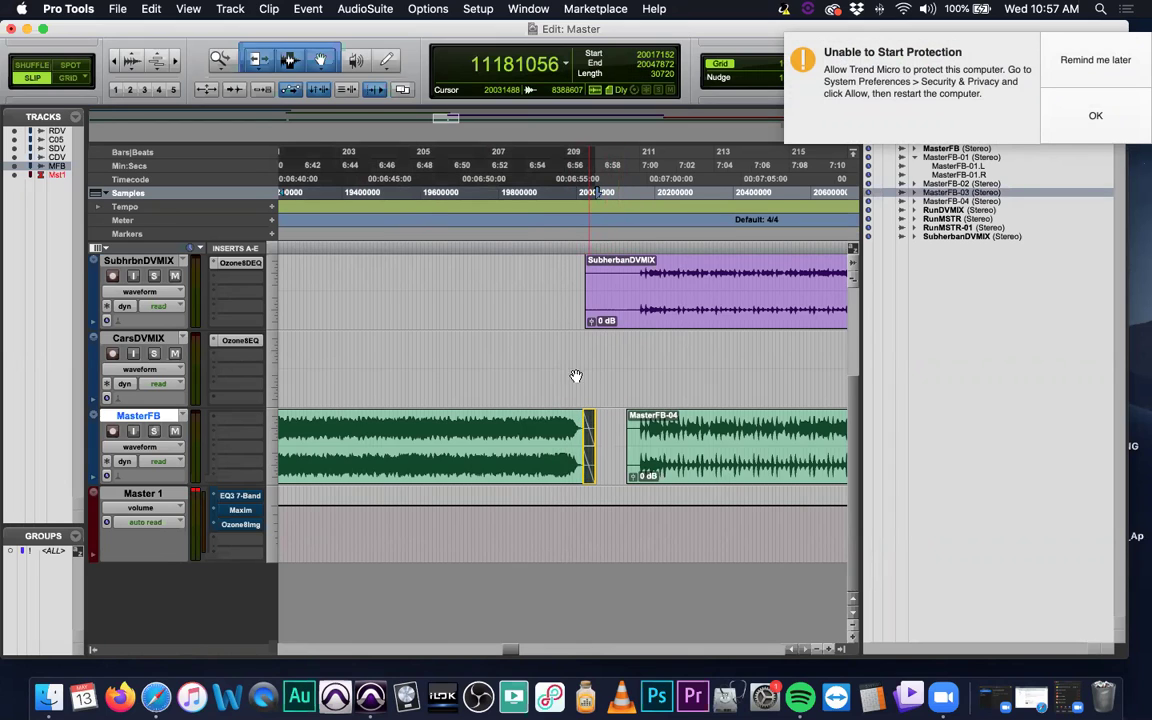
pyautogui.click(521, 244)
pyautogui.press('space')
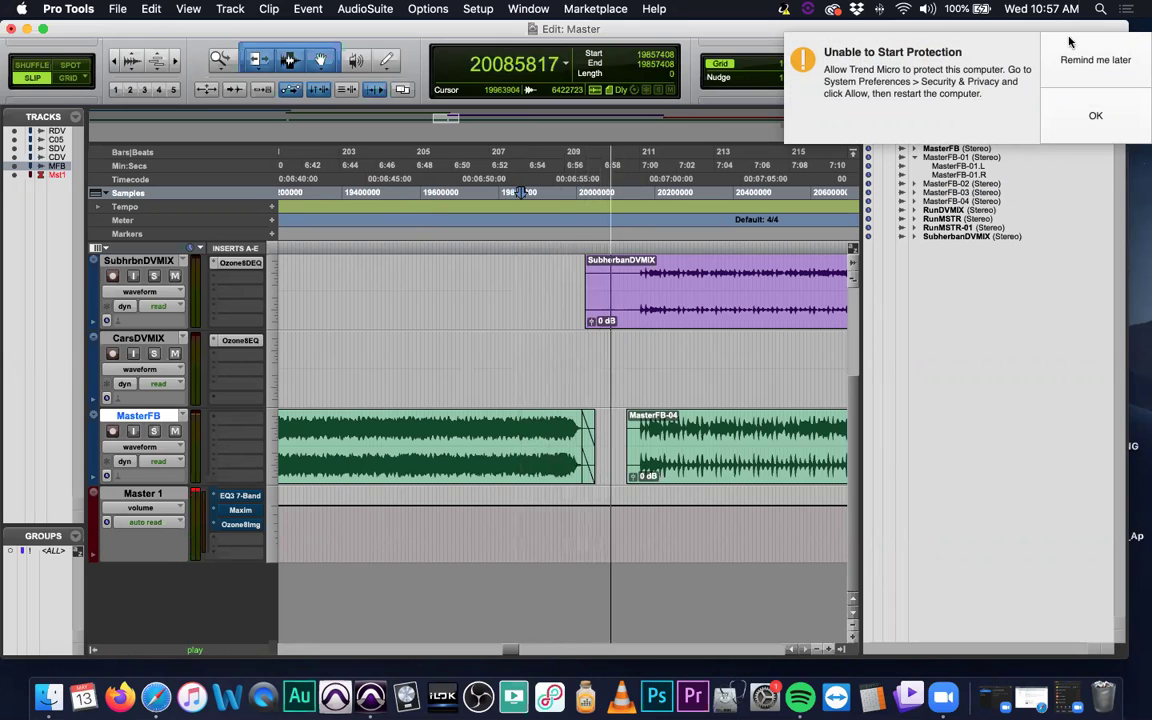
pyautogui.press('space')
pyautogui.click(1060, 108)
pyautogui.press('XF86AudioLowerVolume')
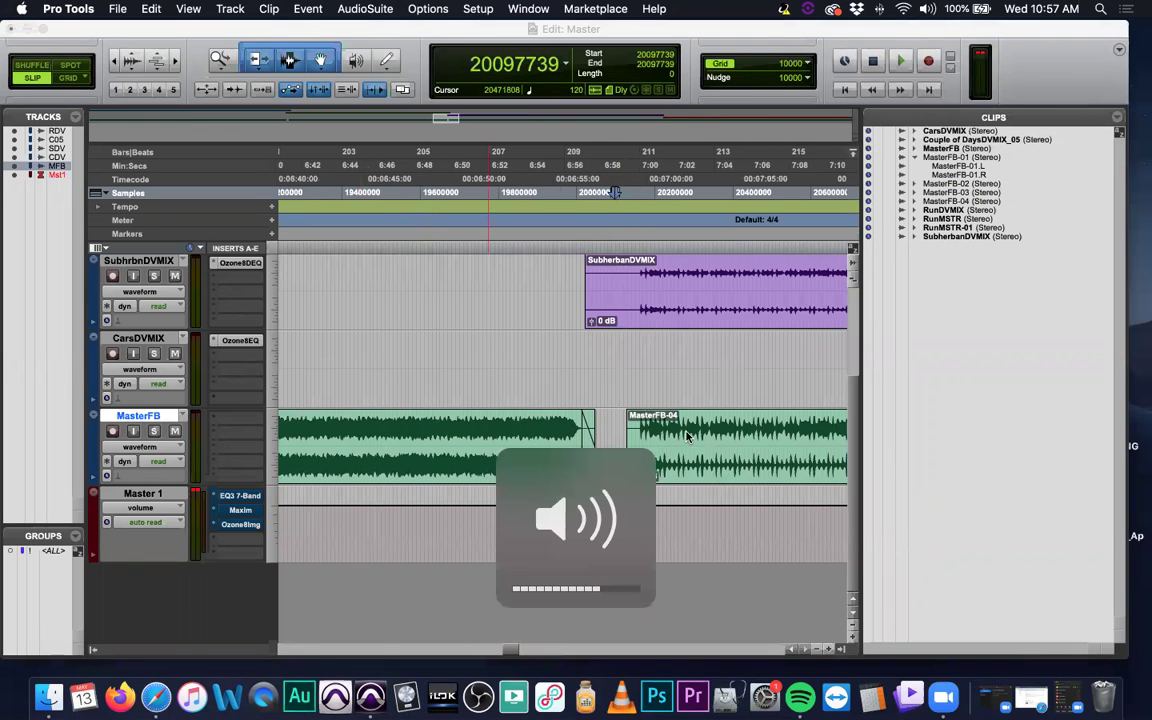
# Step: Export the MasterFB-03 clip as an interleaved 24-bit, 48 kHz WAV file into the MASTERS folder
pyautogui.hscroll(-5, 533, 418)
pyautogui.scroll(-2, 545, 404)
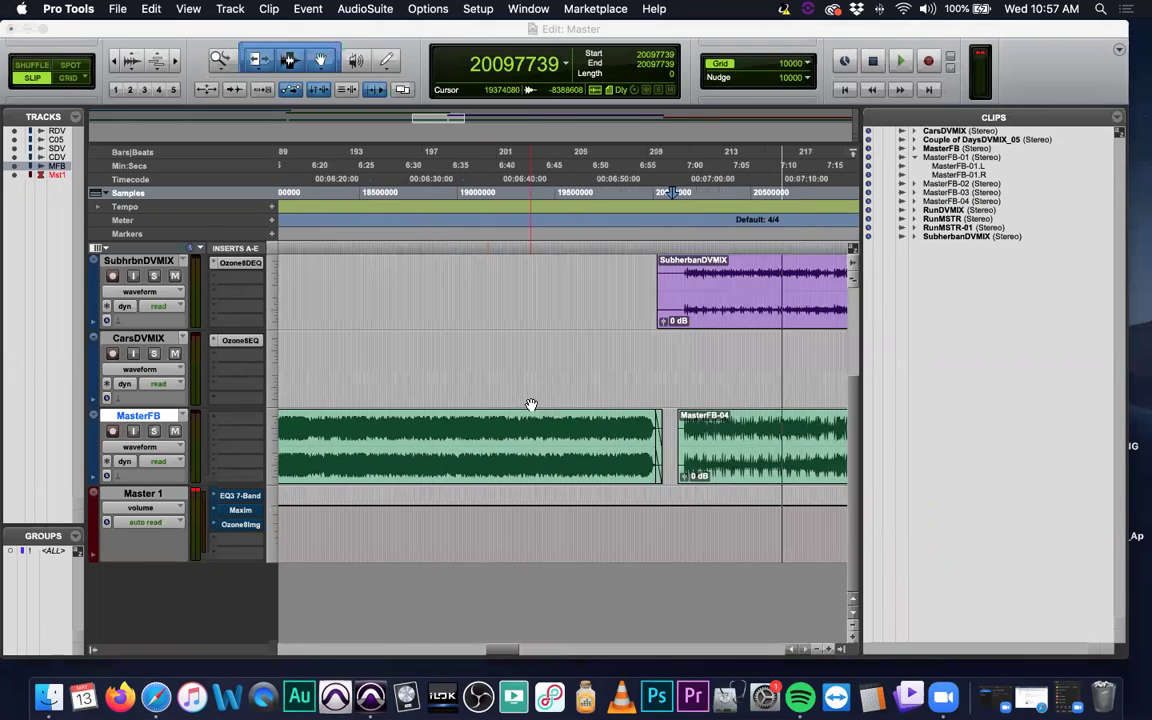
pyautogui.scroll(-2, 545, 404)
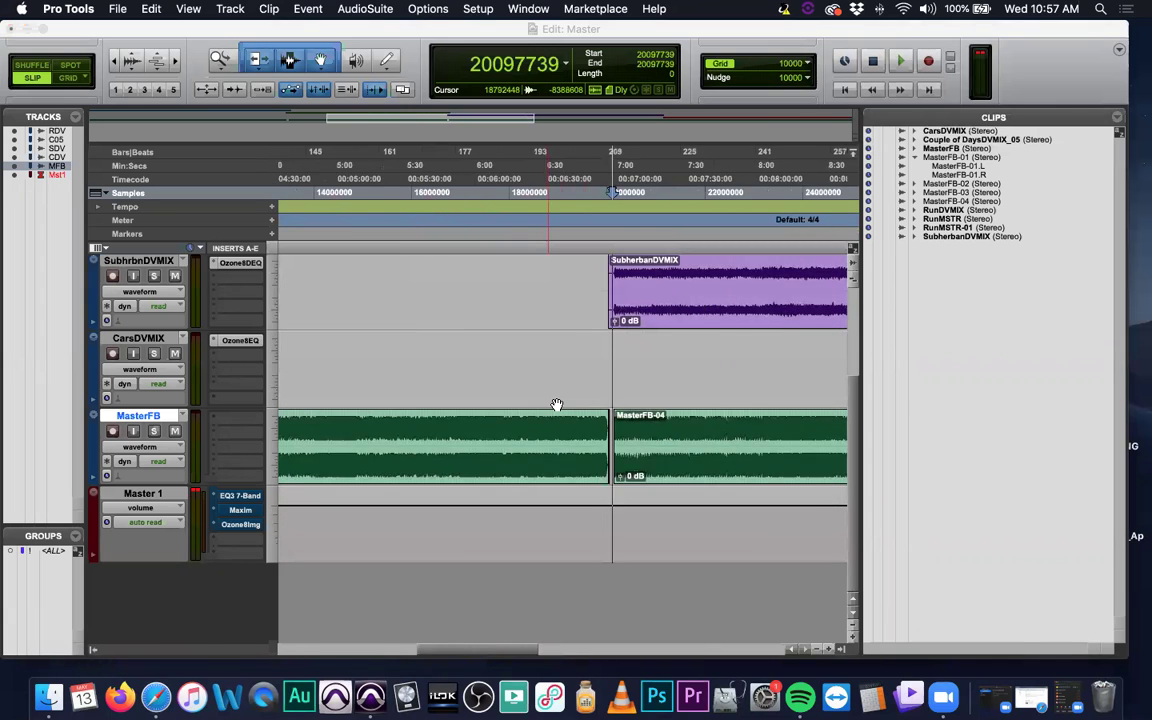
pyautogui.scroll(-2, 557, 404)
pyautogui.hscroll(5, 557, 420)
pyautogui.click(583, 473)
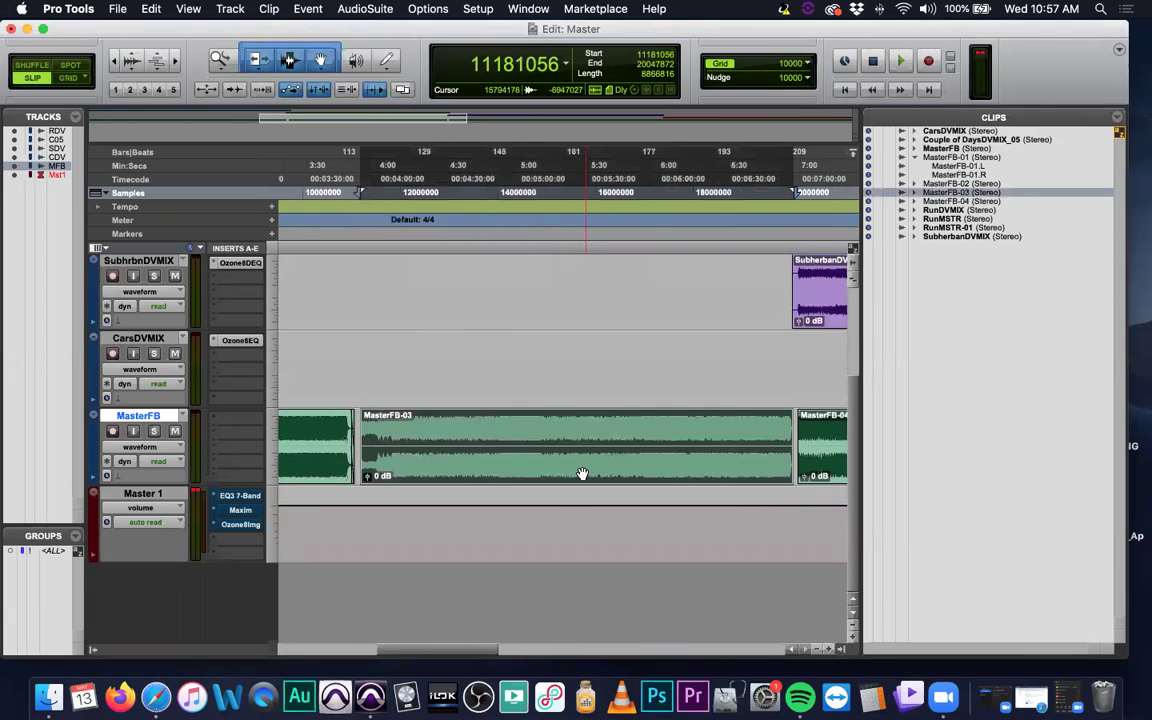
pyautogui.rightClick(940, 195)
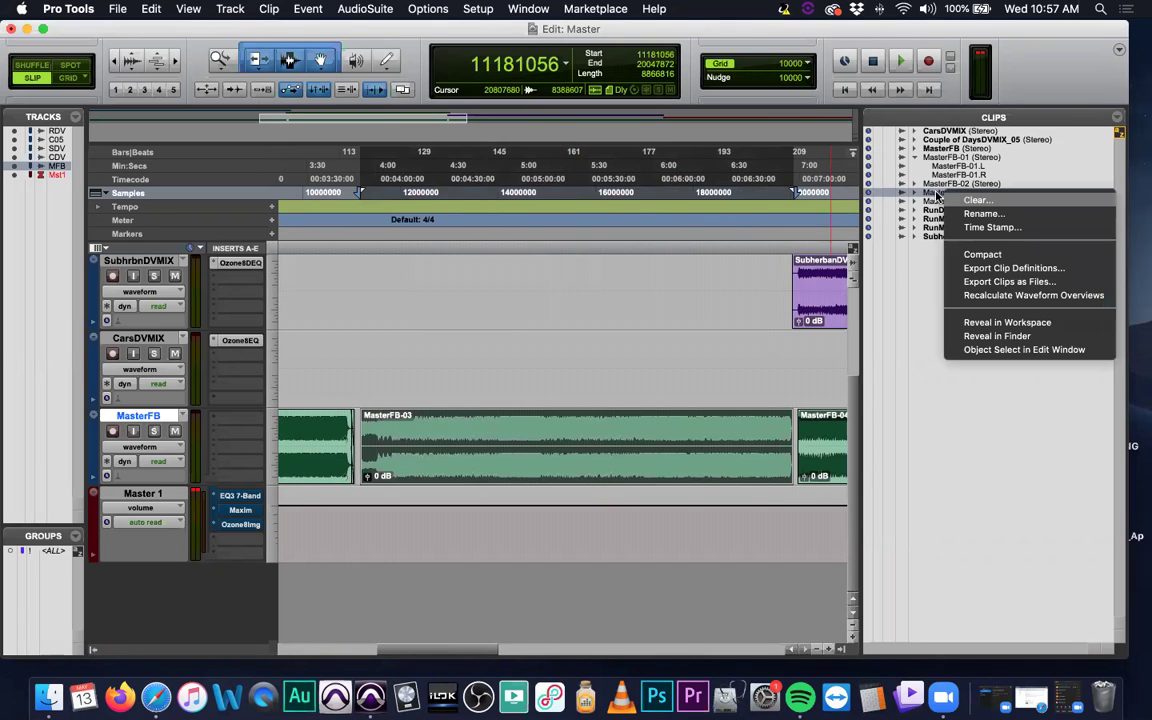
pyautogui.click(966, 287)
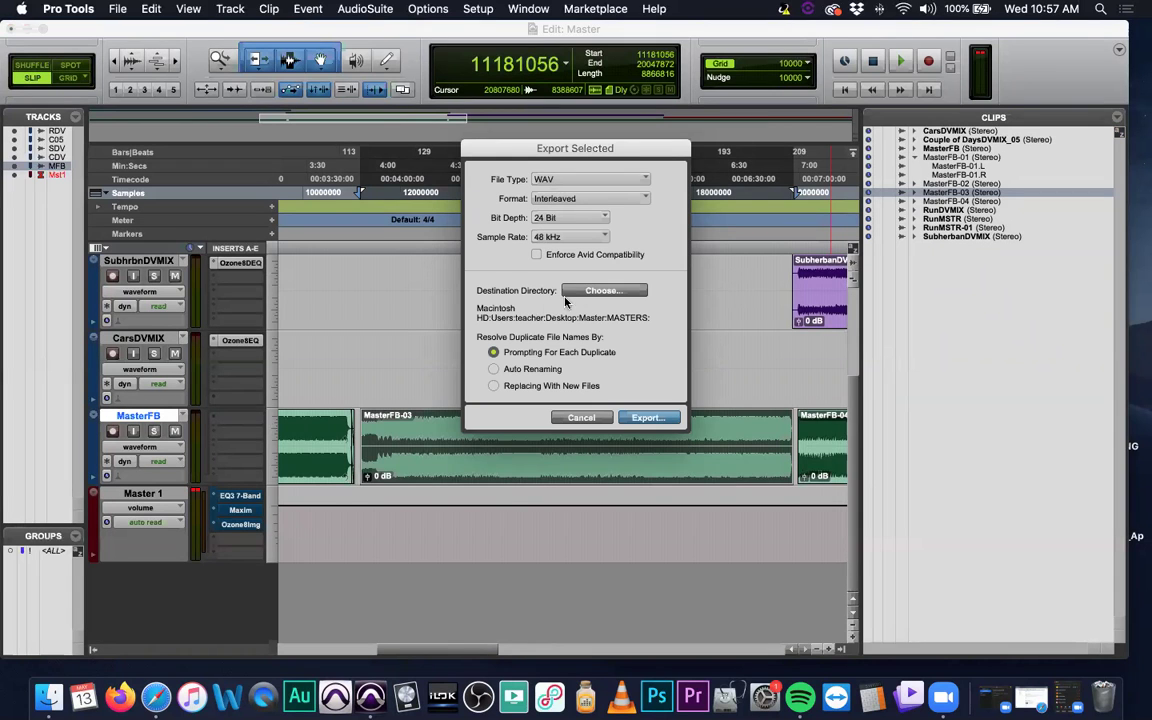
pyautogui.click(655, 418)
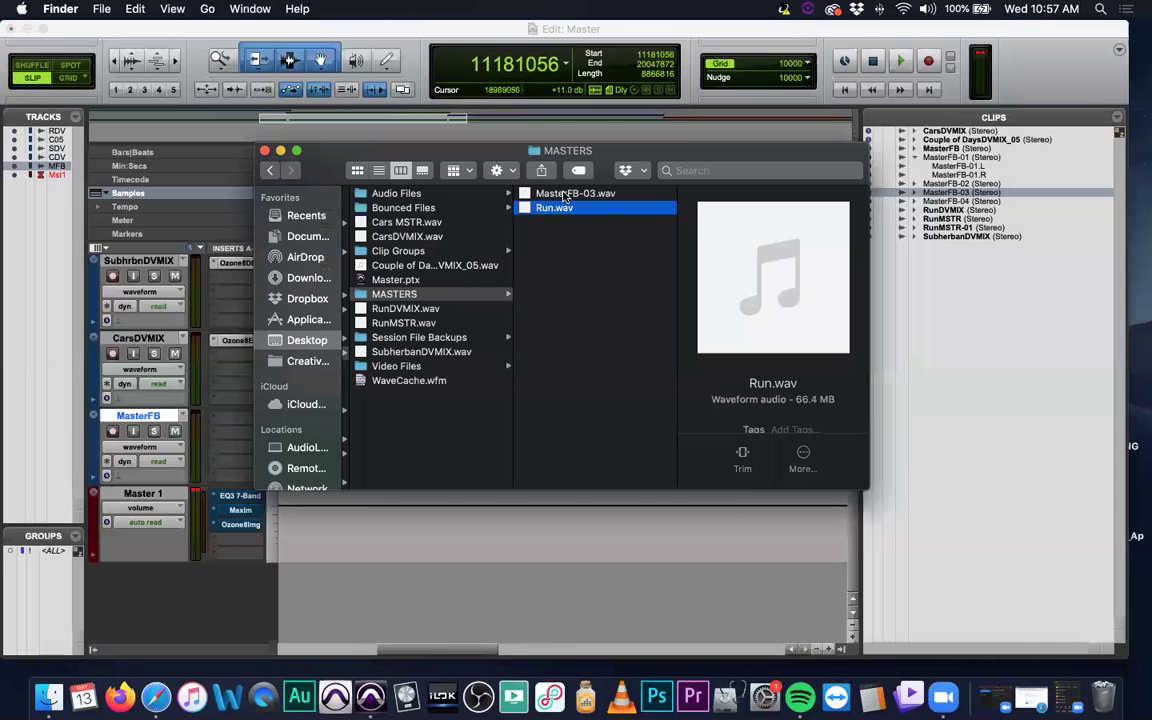
# Step: Check the second song's original track name in Pro Tools and rename MasterFB-03.wav in the MASTERS folder to Couple of Days.wav
pyautogui.click(565, 195)
pyautogui.moveTo(543, 152); pyautogui.dragTo(817, 363)
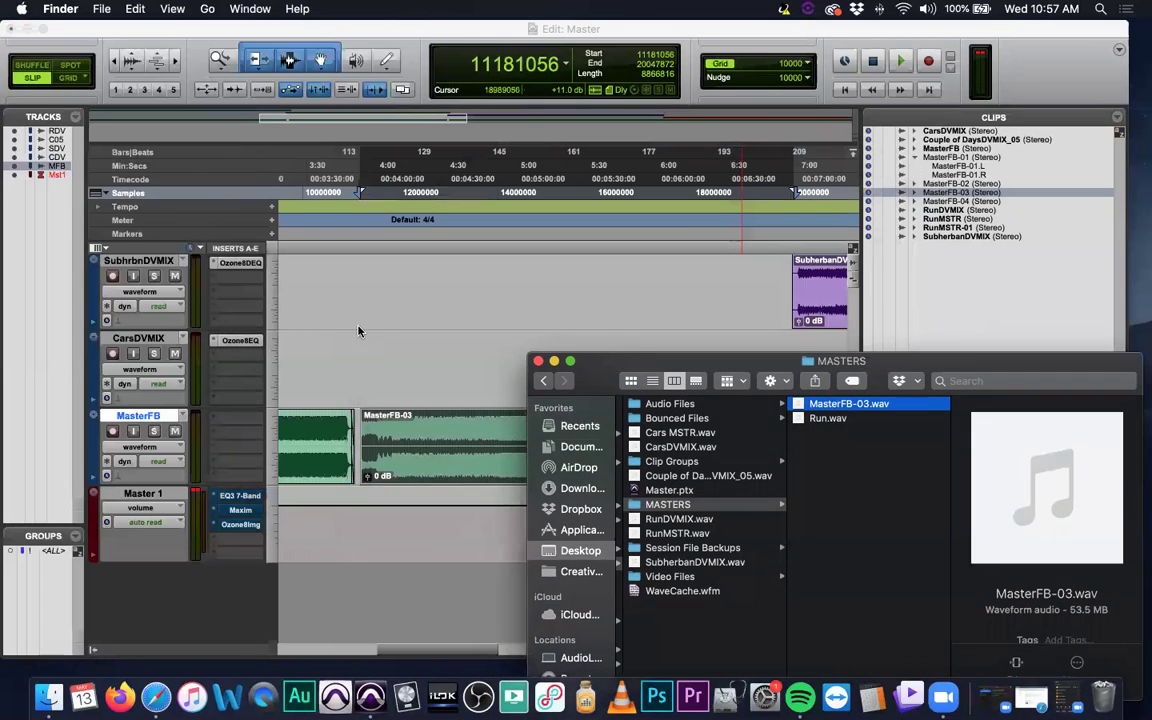
pyautogui.click(358, 331)
pyautogui.scroll(3, 358, 330)
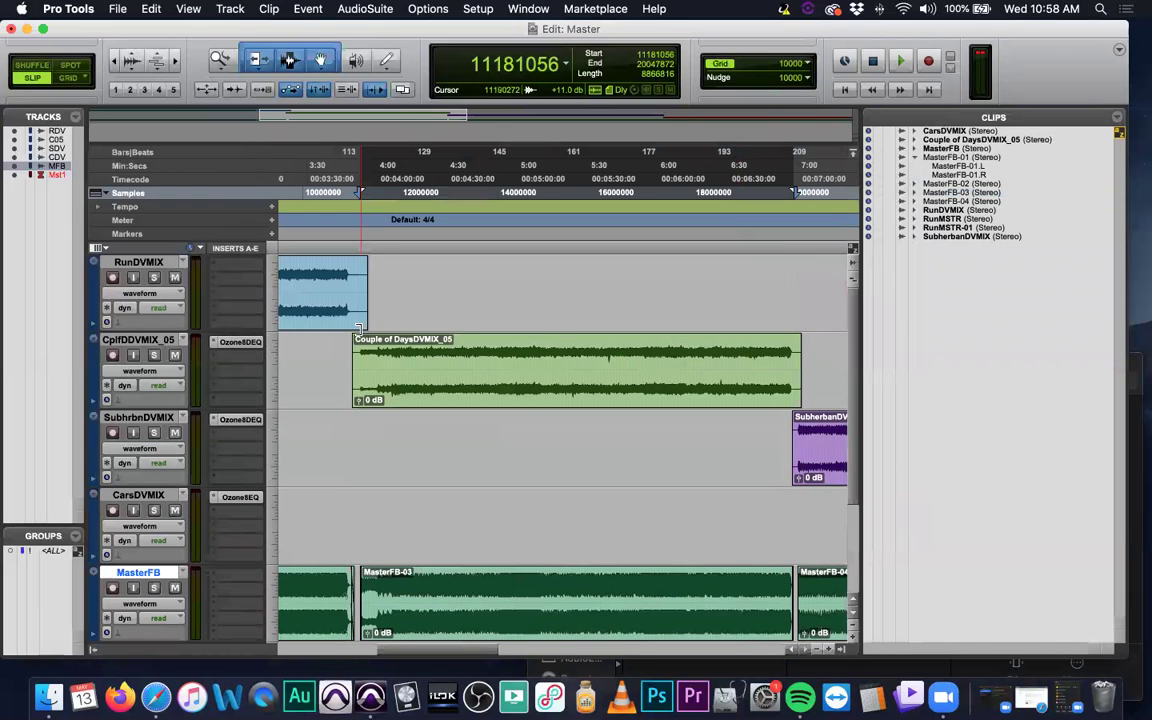
pyautogui.click(580, 661)
pyautogui.moveTo(873, 324); pyautogui.dragTo(528, 244)
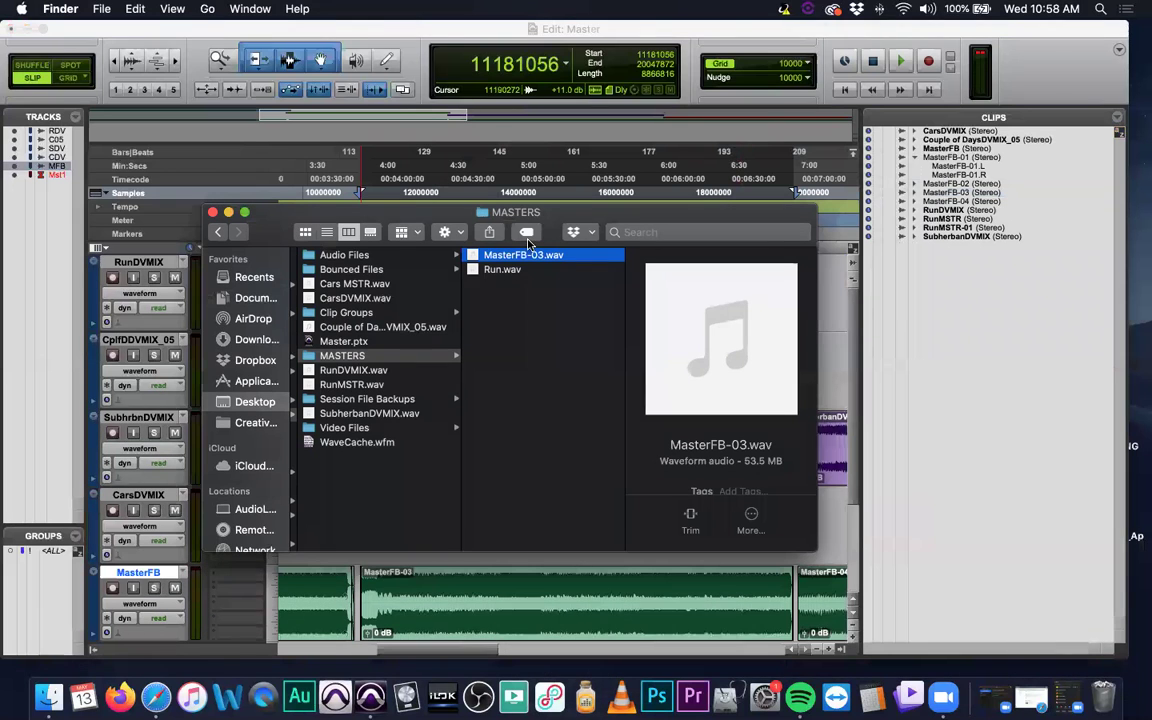
pyautogui.click(518, 255)
pyautogui.write('C')
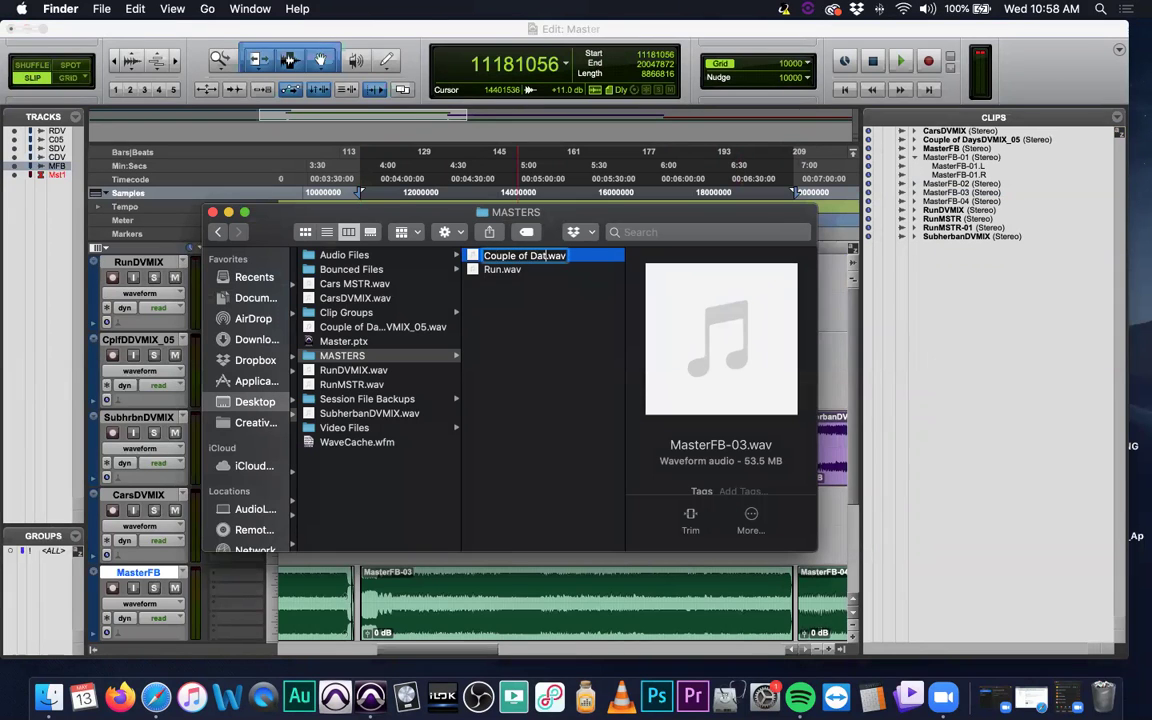
pyautogui.write('ouple of Days')
pyautogui.press('Return')
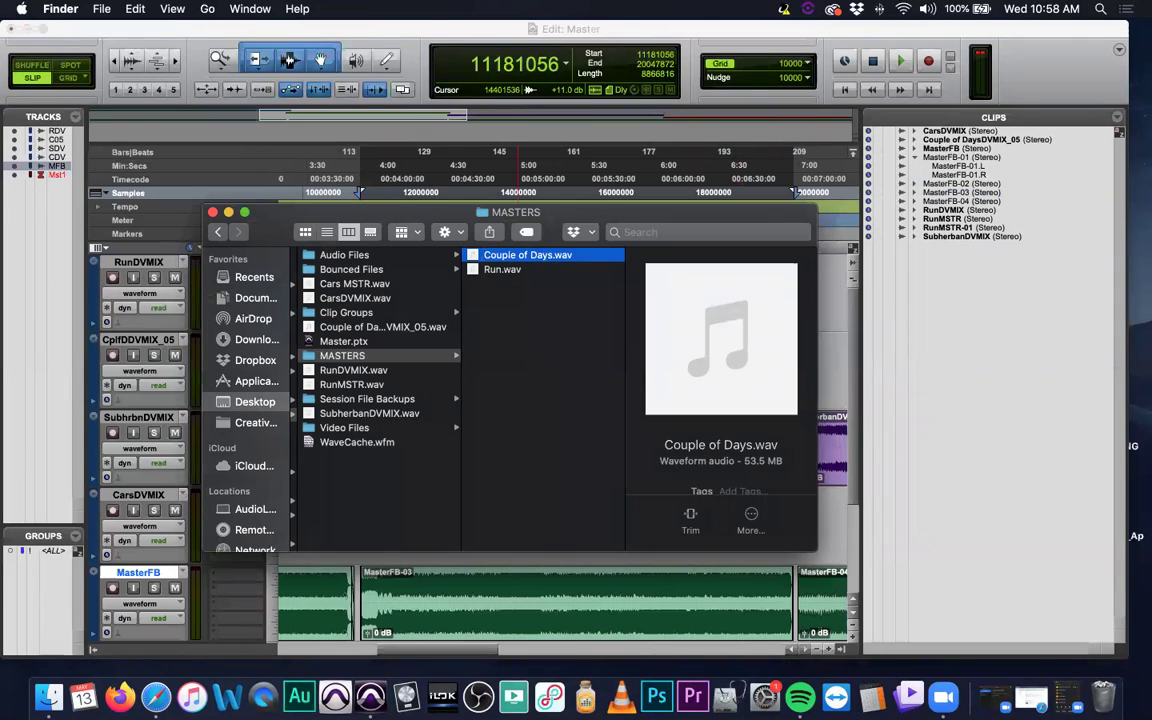
# Step: Return to Pro Tools and trim the start of the third song's MasterFB-04 clip to about sample 20153344
pyautogui.click(406, 52)
pyautogui.hscroll(5, 549, 484)
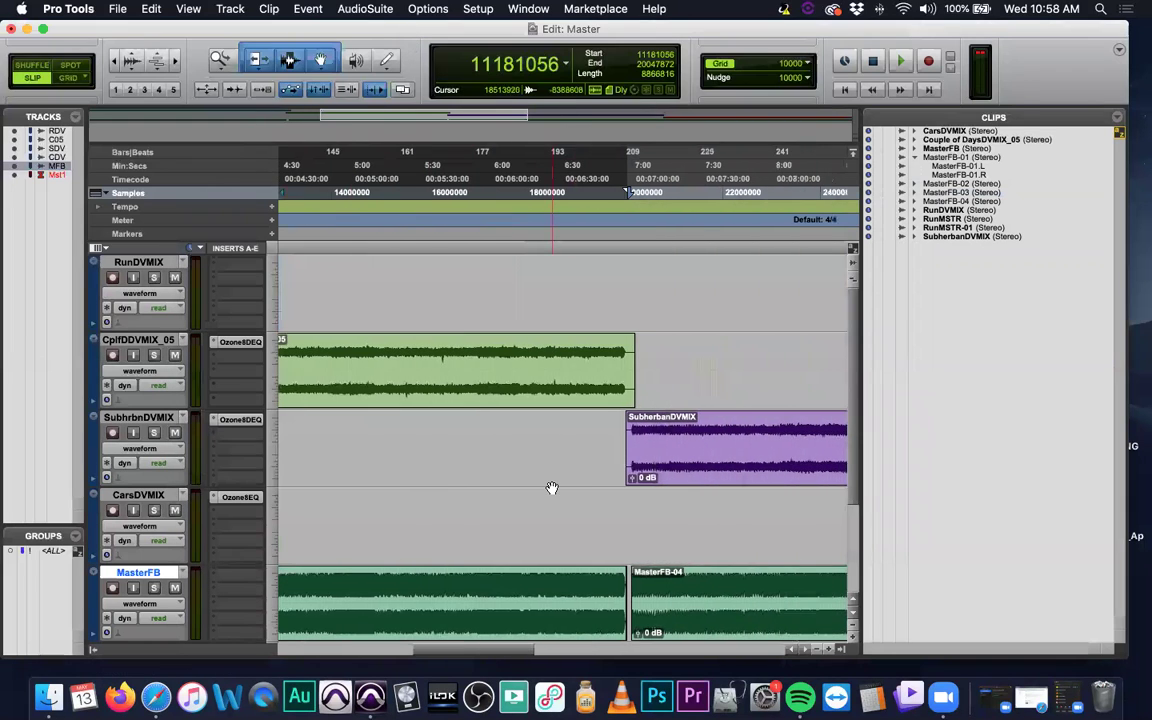
pyautogui.click(634, 246)
pyautogui.scroll(5, 568, 477)
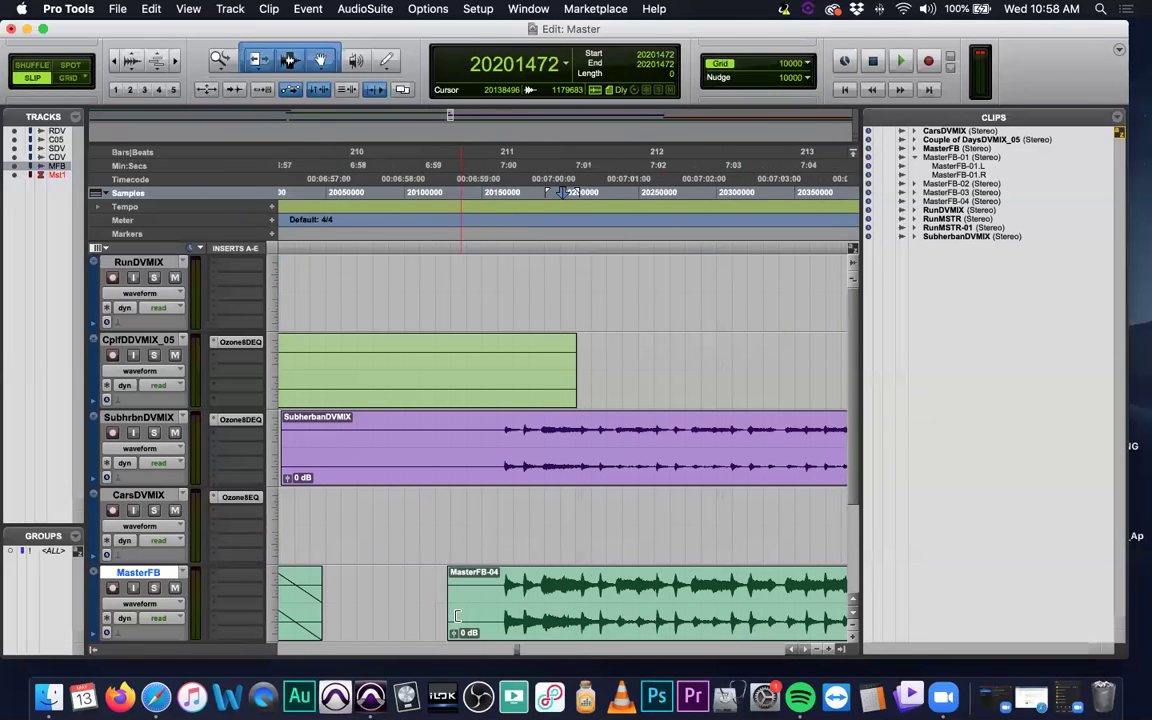
pyautogui.moveTo(449, 612); pyautogui.dragTo(492, 614)
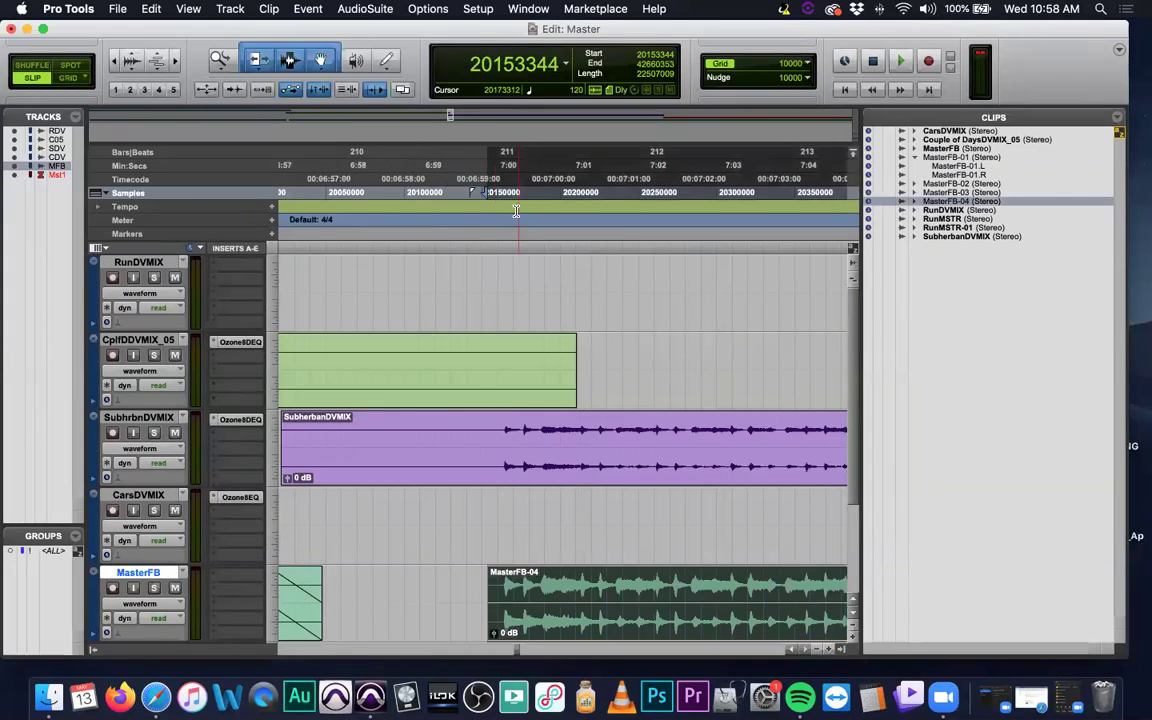
# Step: Solo the MasterFB track, audition the third song's opening and add a fade-in about 9216 samples long
pyautogui.scroll(-2, 186, 530)
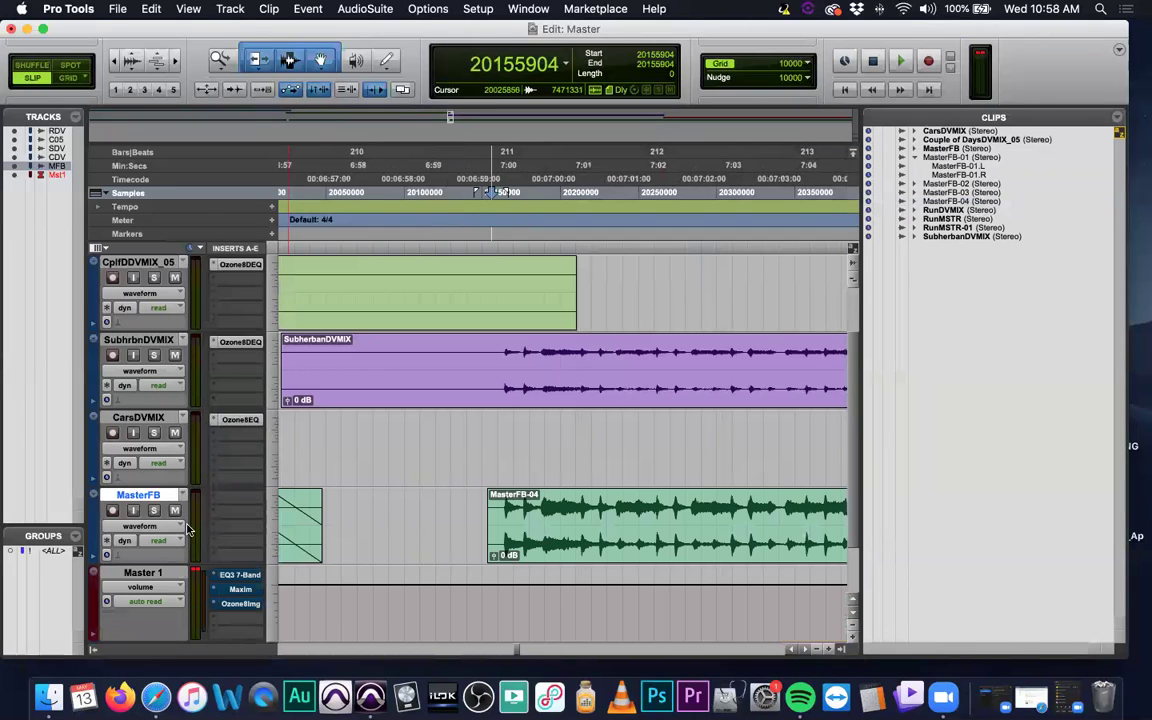
pyautogui.click(154, 510)
pyautogui.press('space')
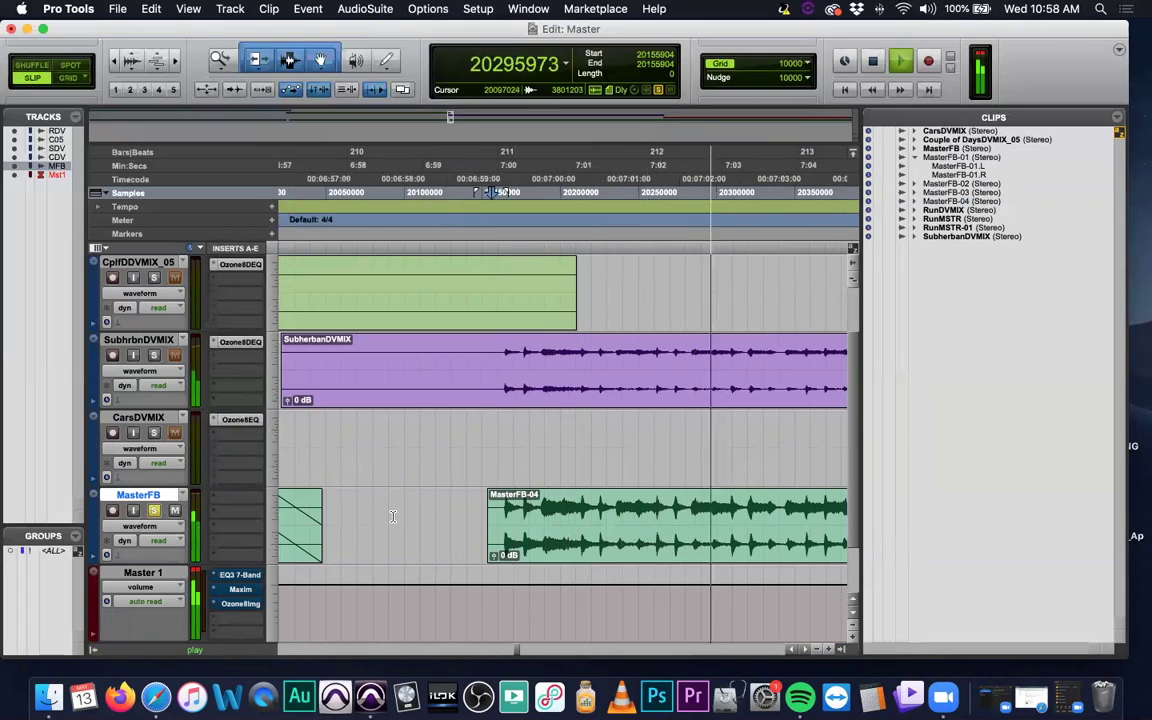
pyautogui.press('space')
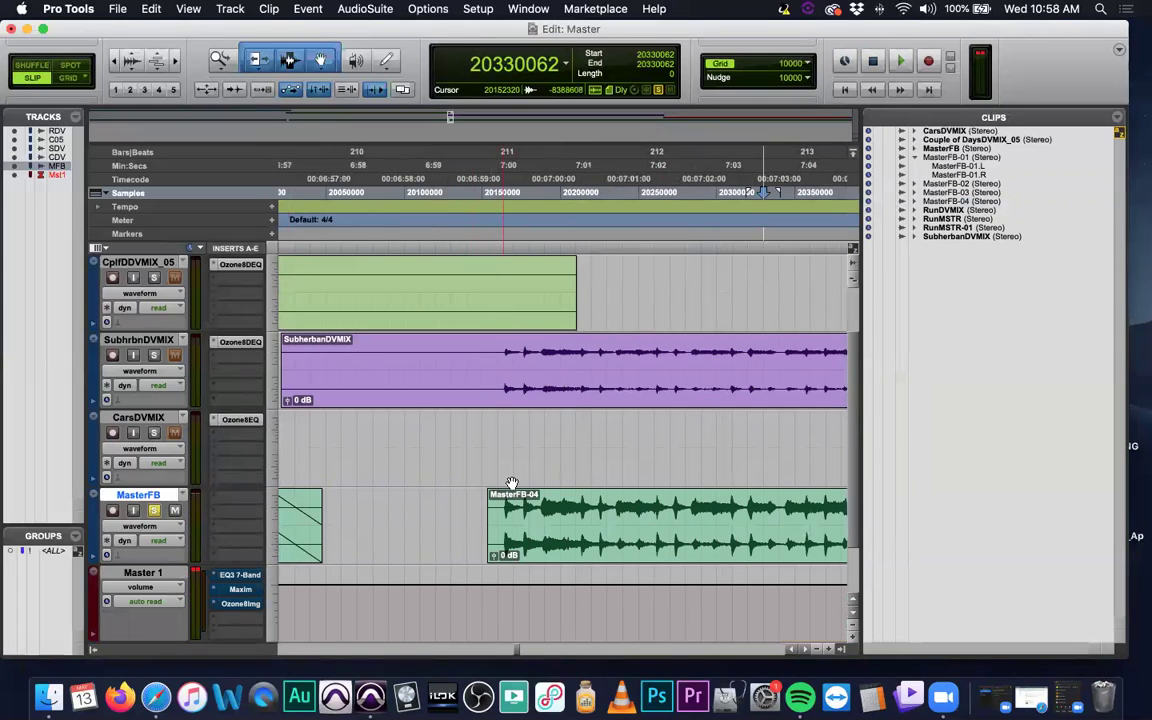
pyautogui.moveTo(490, 497); pyautogui.dragTo(504, 496)
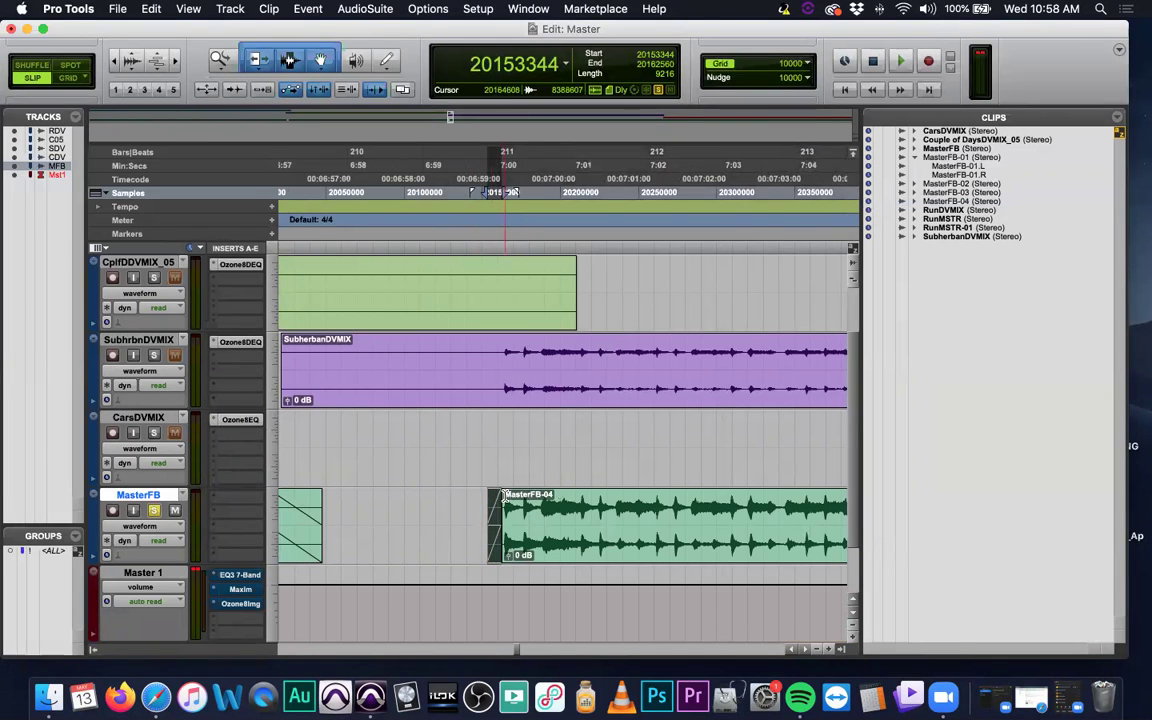
# Step: Delete about 8704 samples of silence between the third and fourth songs on the MasterFB track, starting at about sample 32068096
pyautogui.hscroll(5, 505, 495)
pyautogui.hscroll(20, 505, 495)
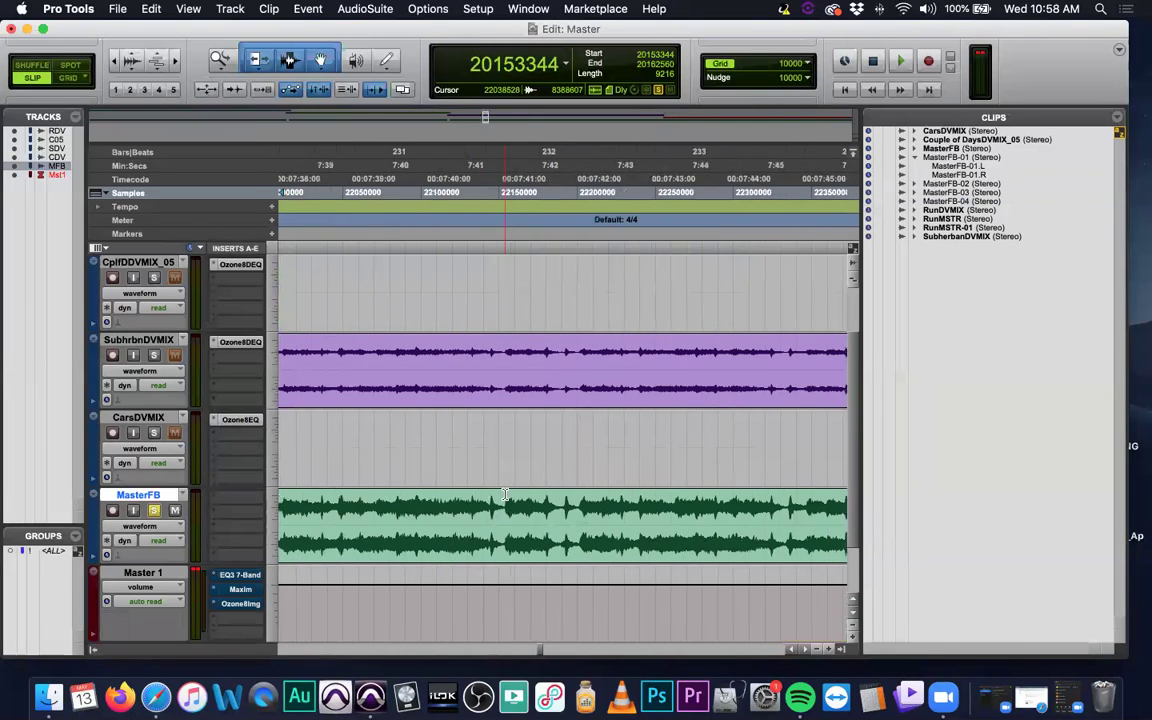
pyautogui.hscroll(20, 505, 495)
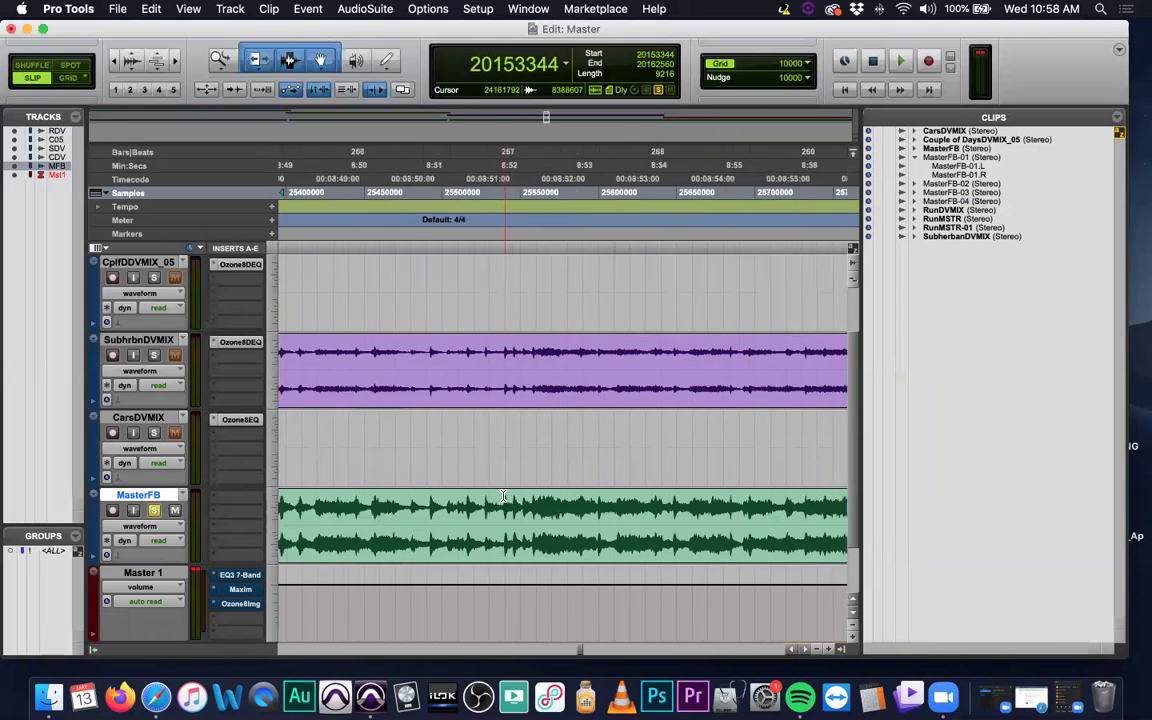
pyautogui.hscroll(15, 505, 495)
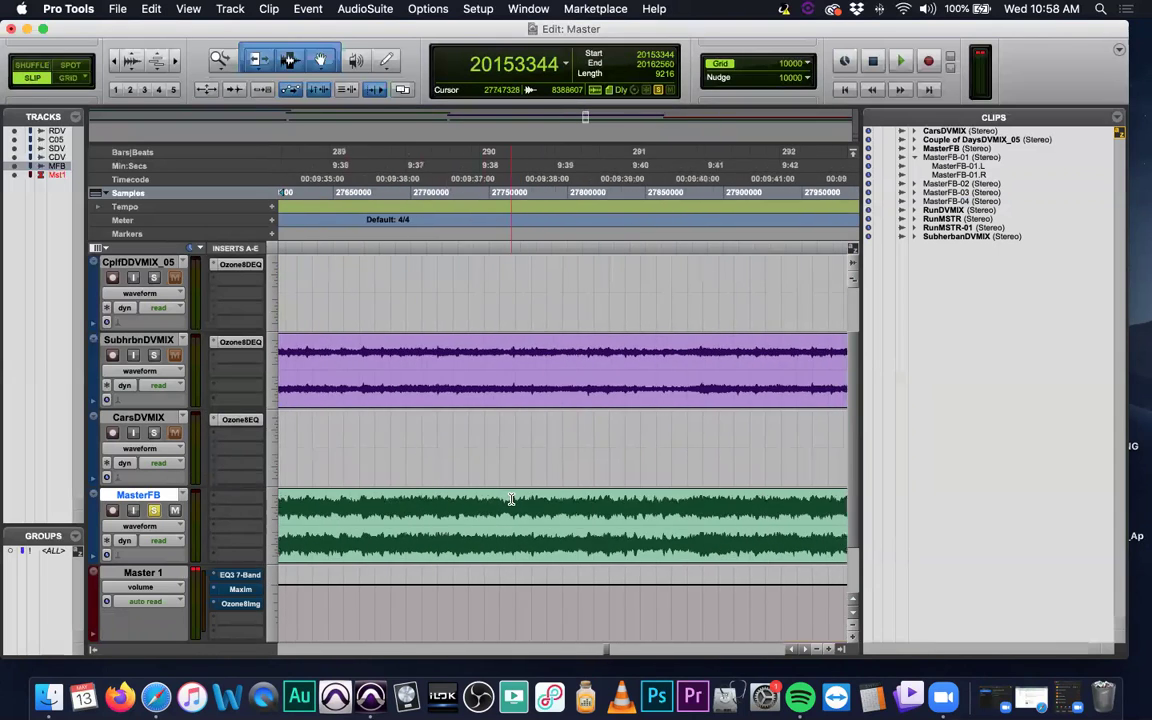
pyautogui.hscroll(15, 509, 498)
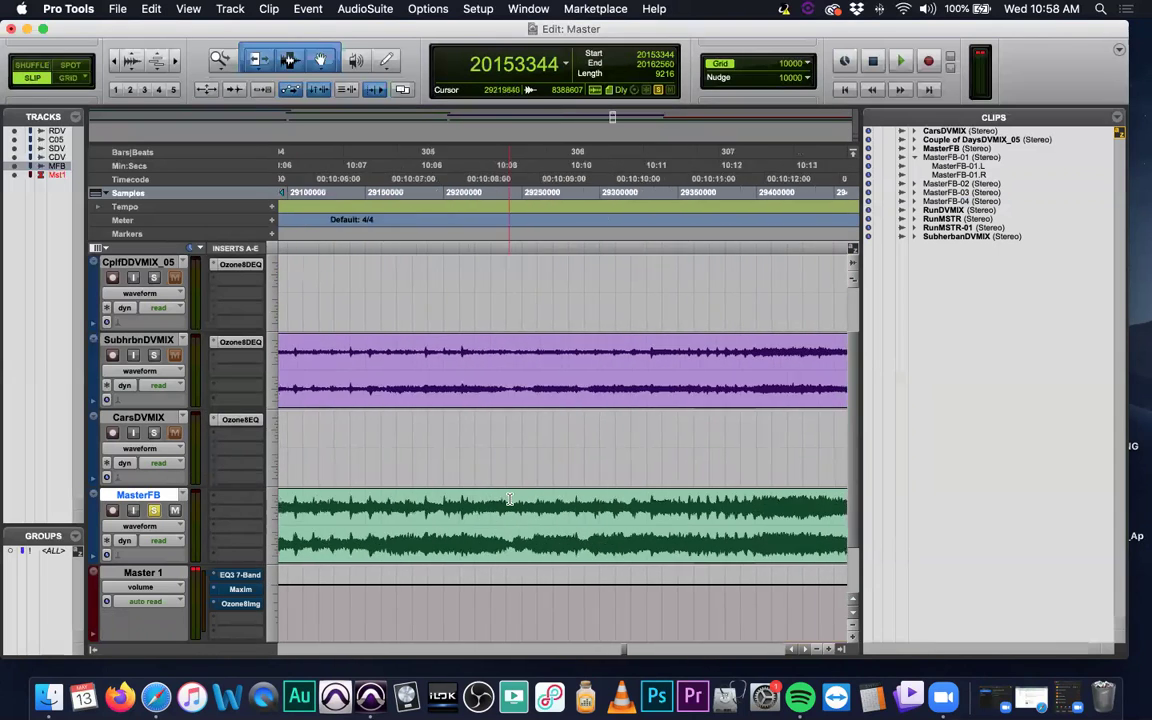
pyautogui.hscroll(20, 509, 498)
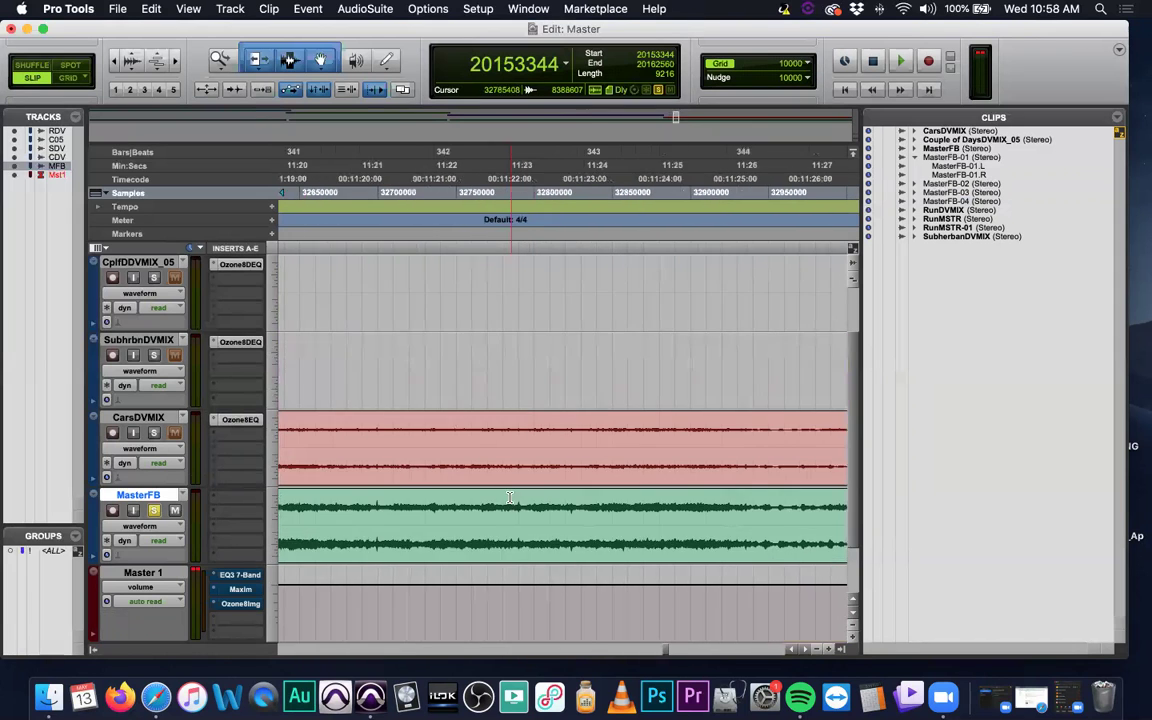
pyautogui.hscroll(8, 509, 498)
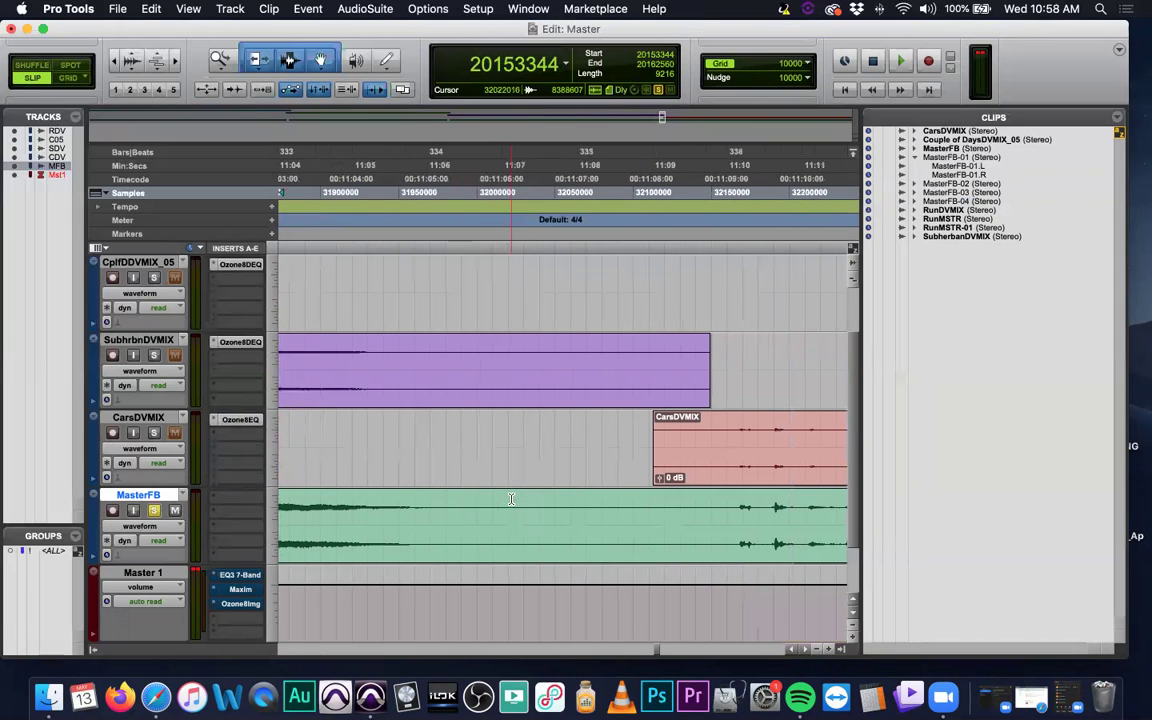
pyautogui.moveTo(597, 512); pyautogui.dragTo(584, 514)
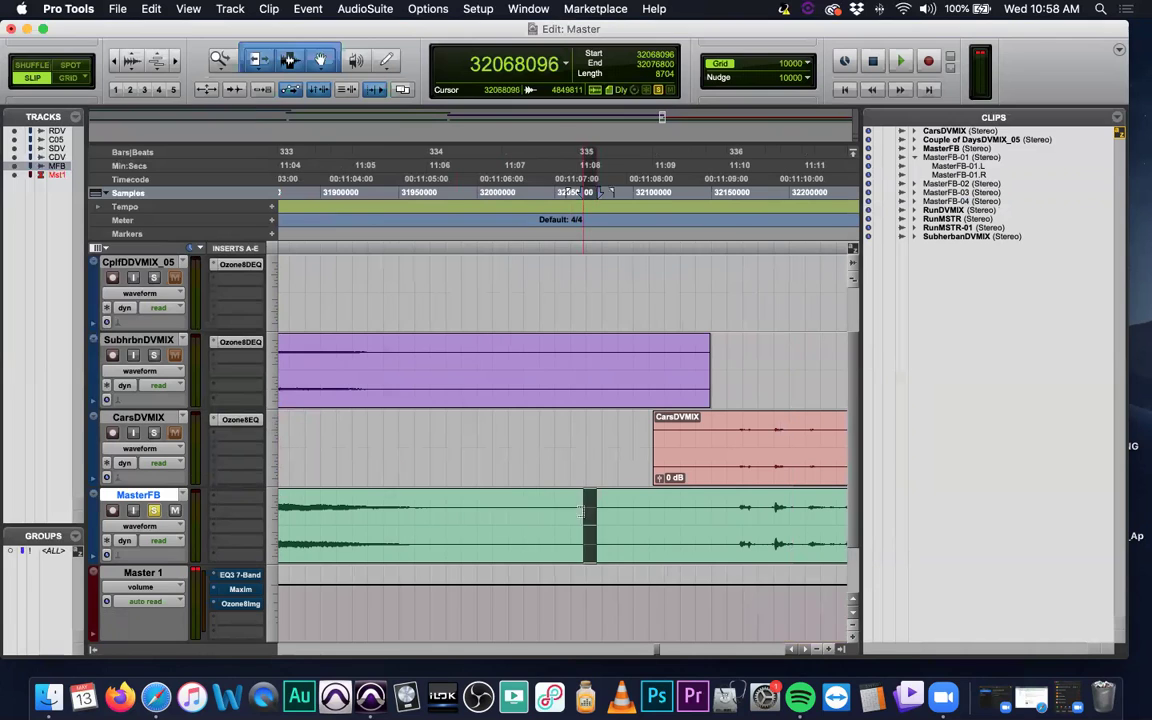
pyautogui.press('Delete')
# Step: Audition the third song's ending, trim its clip to end at about sample 32023040 and add a fade-out about 68608 samples long
pyautogui.click(346, 246)
pyautogui.press('space')
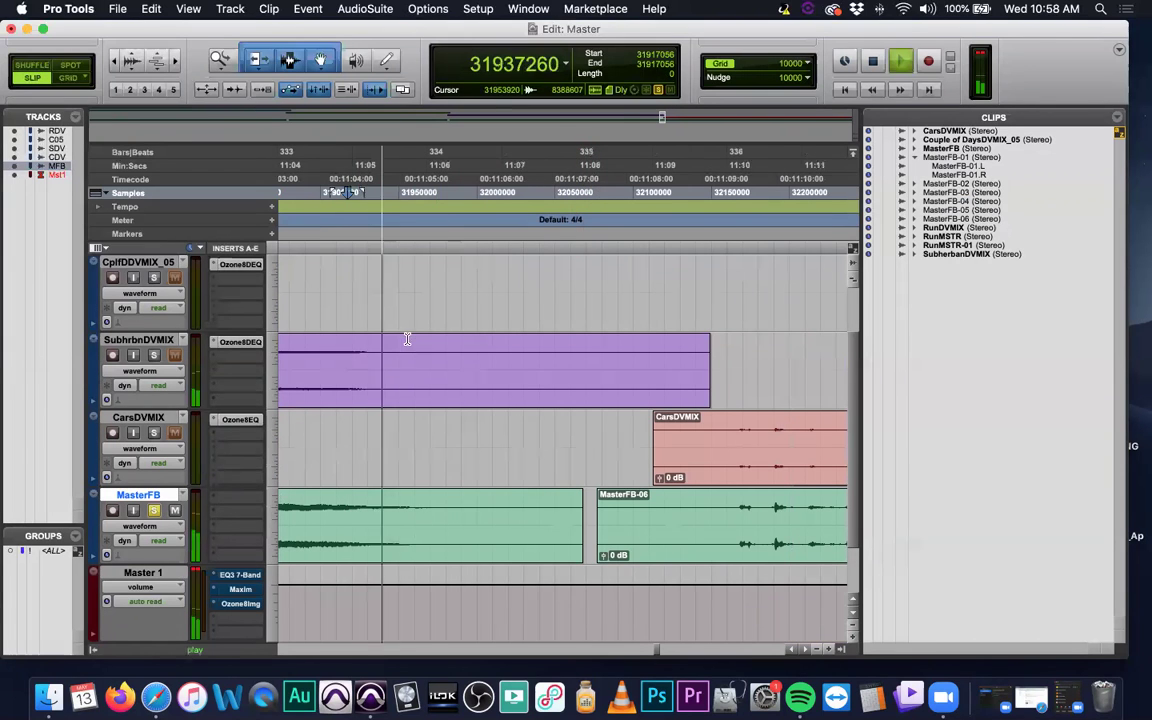
pyautogui.press('space')
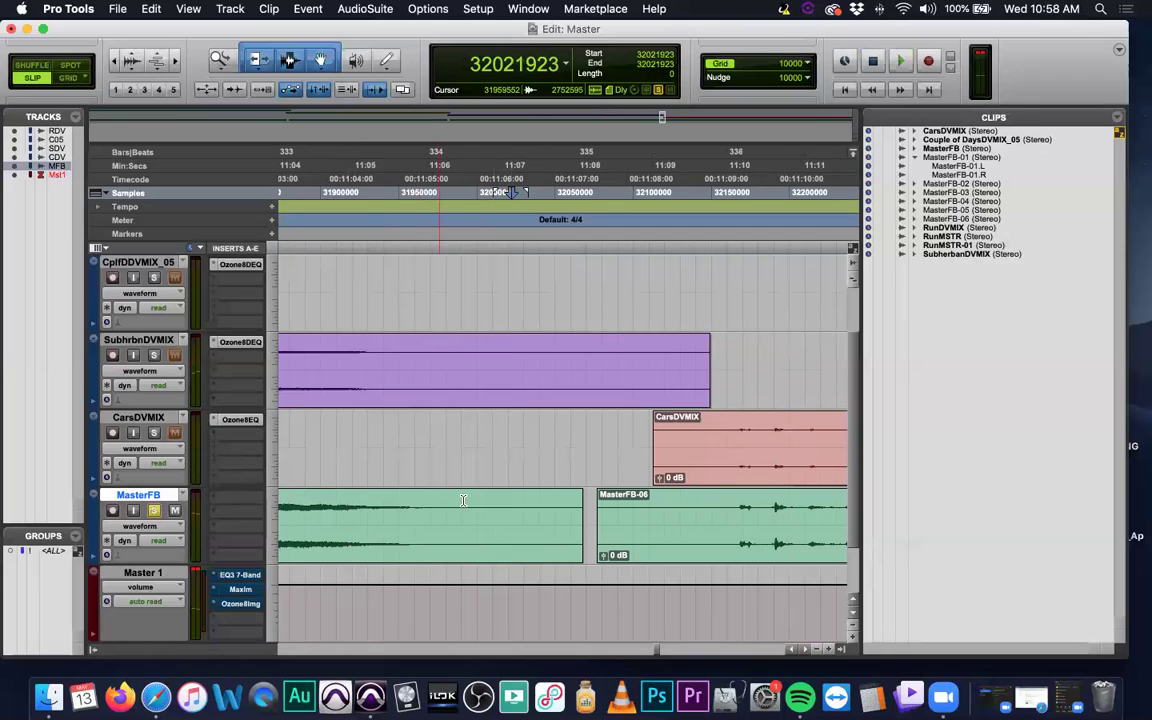
pyautogui.moveTo(582, 521); pyautogui.dragTo(406, 497)
pyautogui.hscroll(-5, 448, 488)
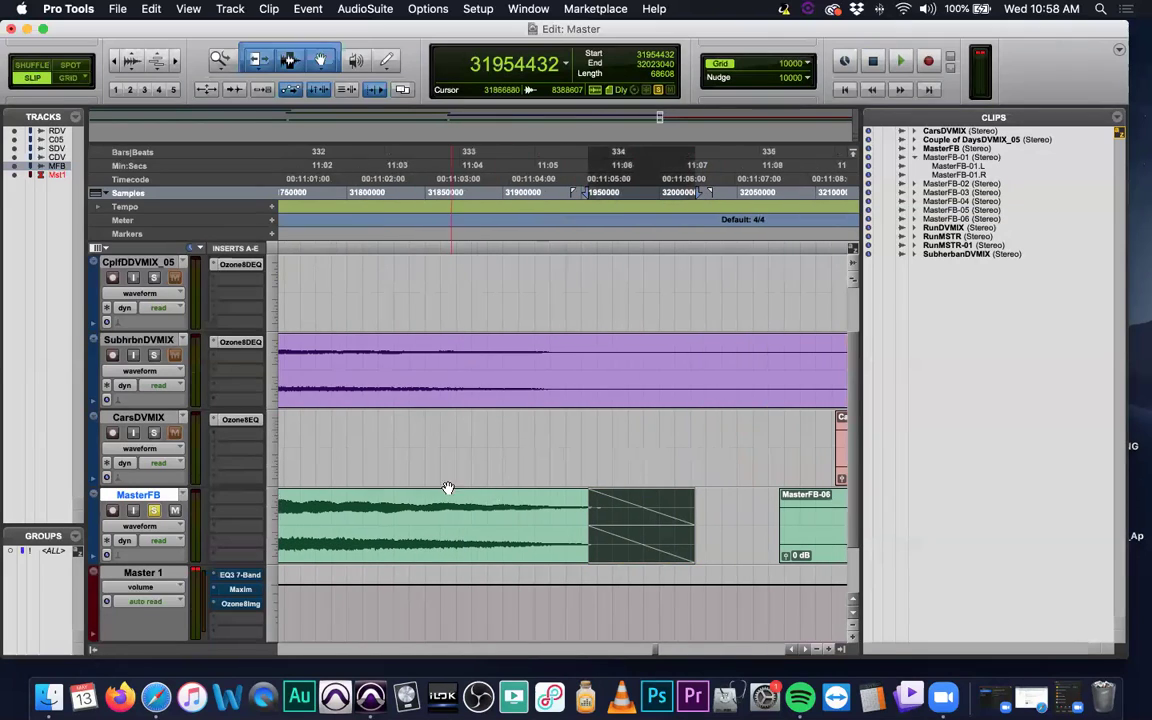
# Step: Audition the third song's fade-out and trim the clip's end back to about sample 31998464, shortening the fade to about 44032 samples
pyautogui.click(323, 352)
pyautogui.press('space')
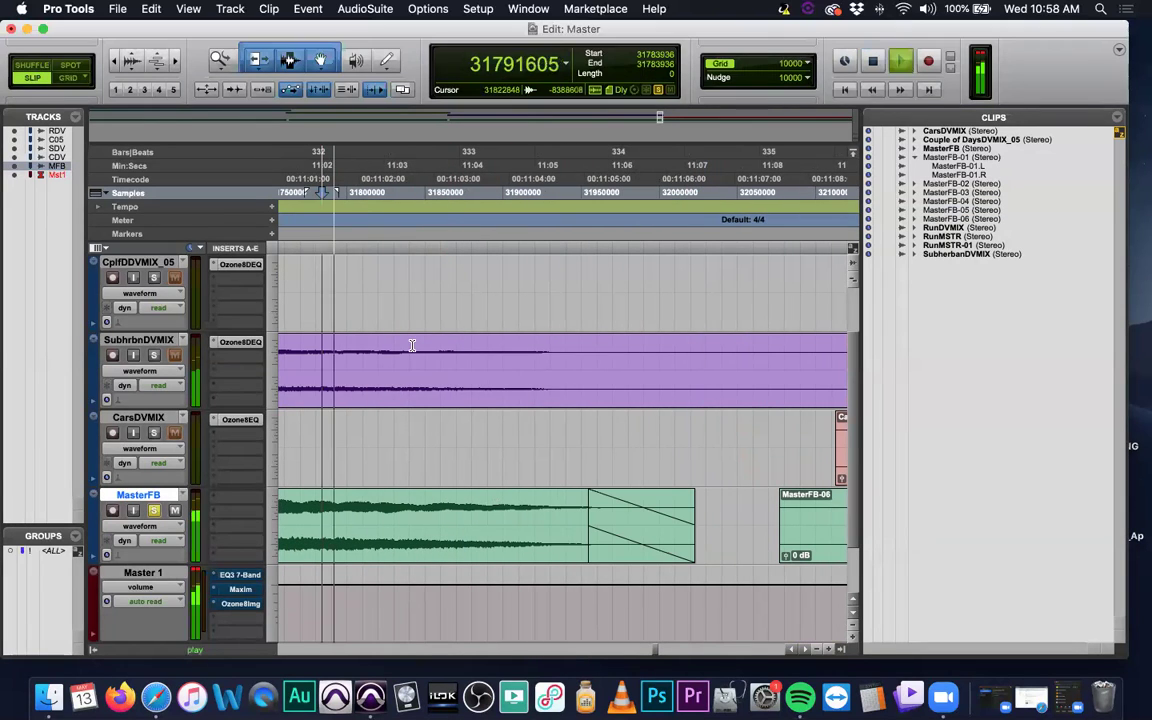
pyautogui.press('XF86AudioRaiseVolume')
pyautogui.press('XF86AudioRaiseVolume')
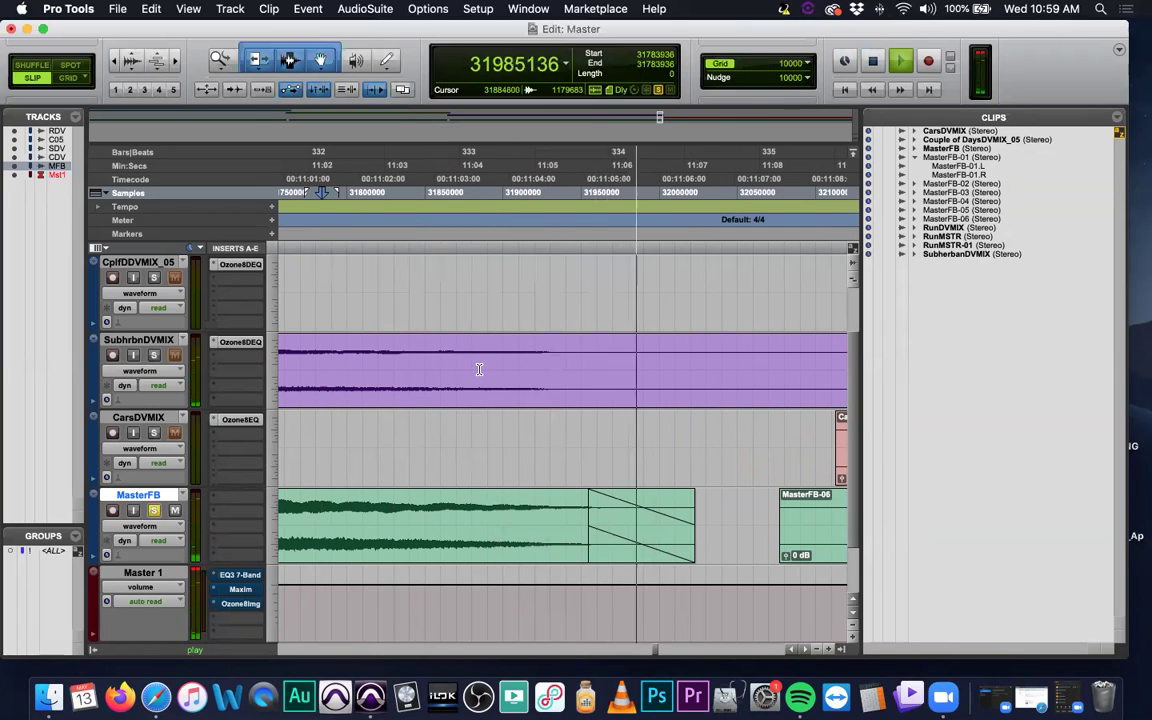
pyautogui.press('space')
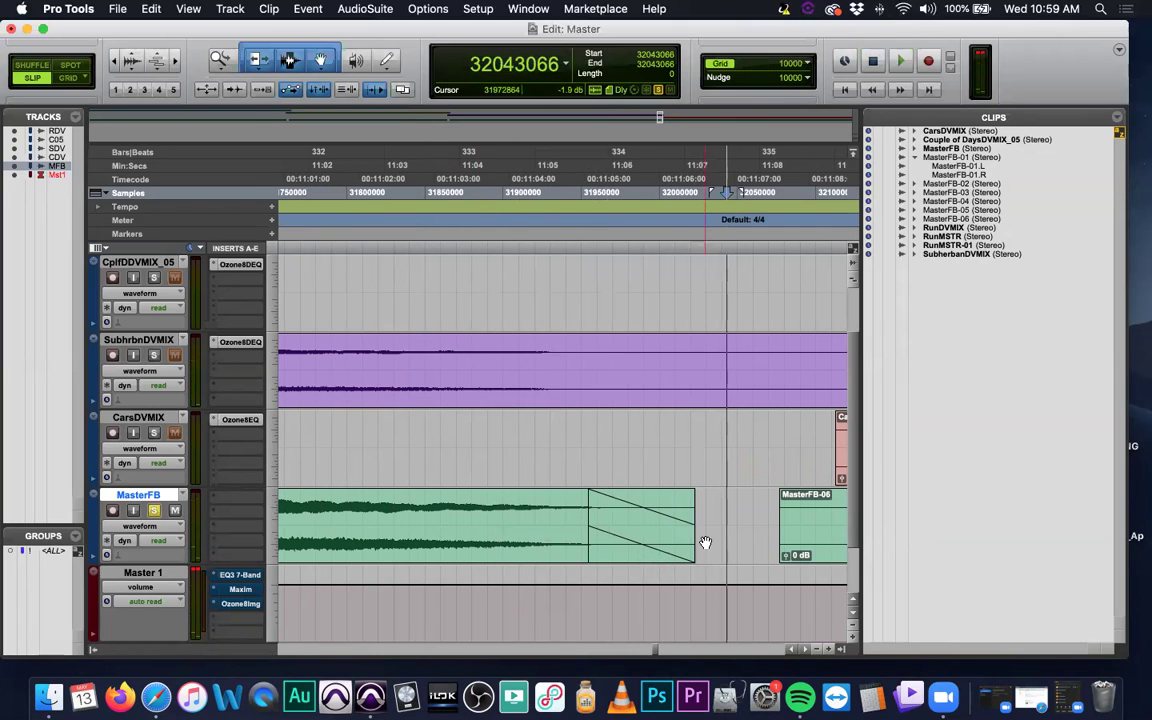
pyautogui.moveTo(694, 542); pyautogui.dragTo(651, 543)
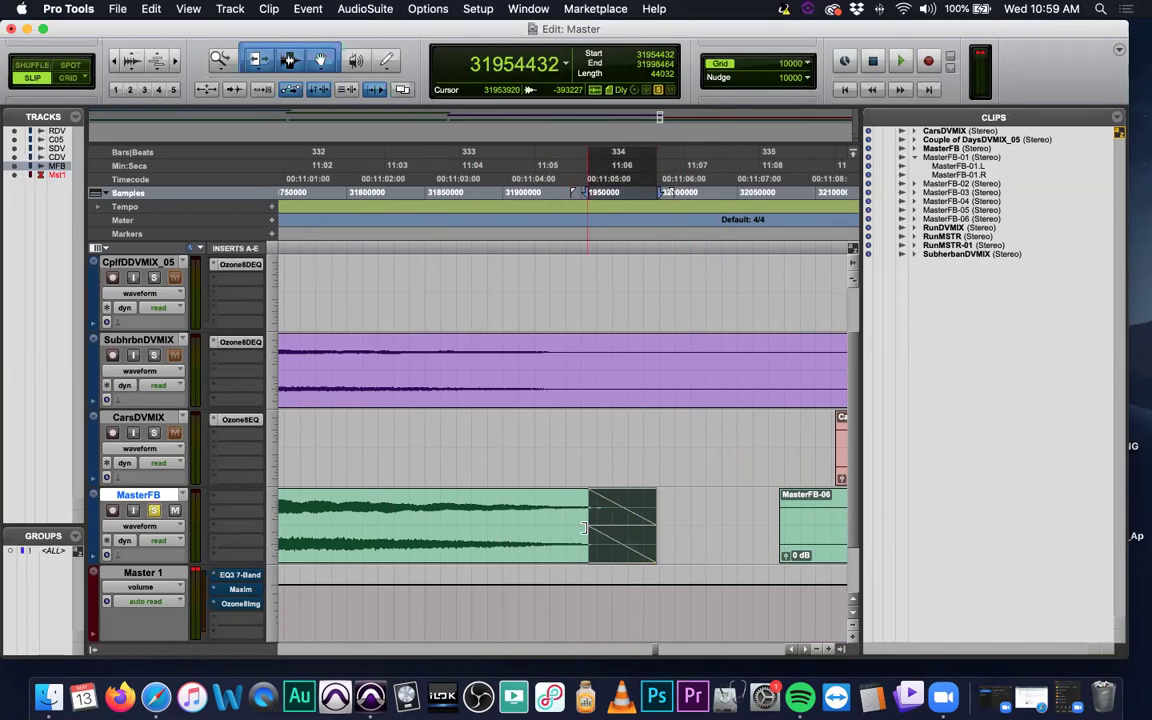
# Step: Export the third song's MasterFB-05 clip as an interleaved 24-bit, 48 kHz WAV file into the MASTERS folder
pyautogui.press('super+bracketleft')
pyautogui.press('super+bracketleft')
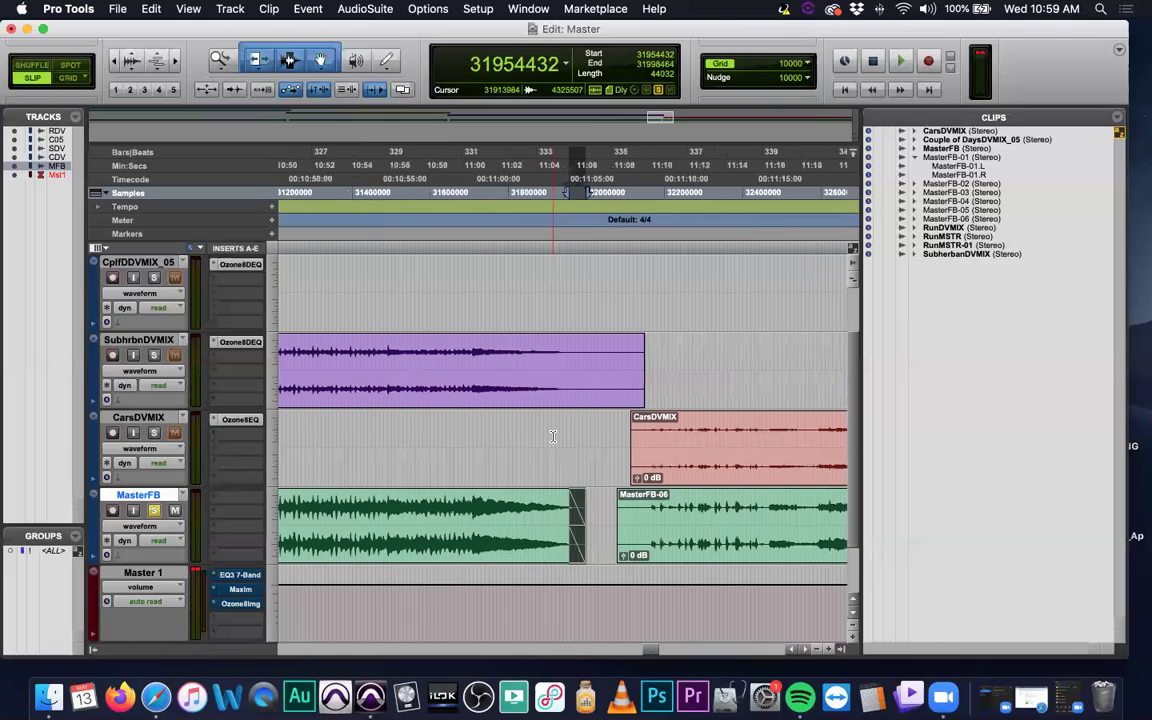
pyautogui.click(481, 556)
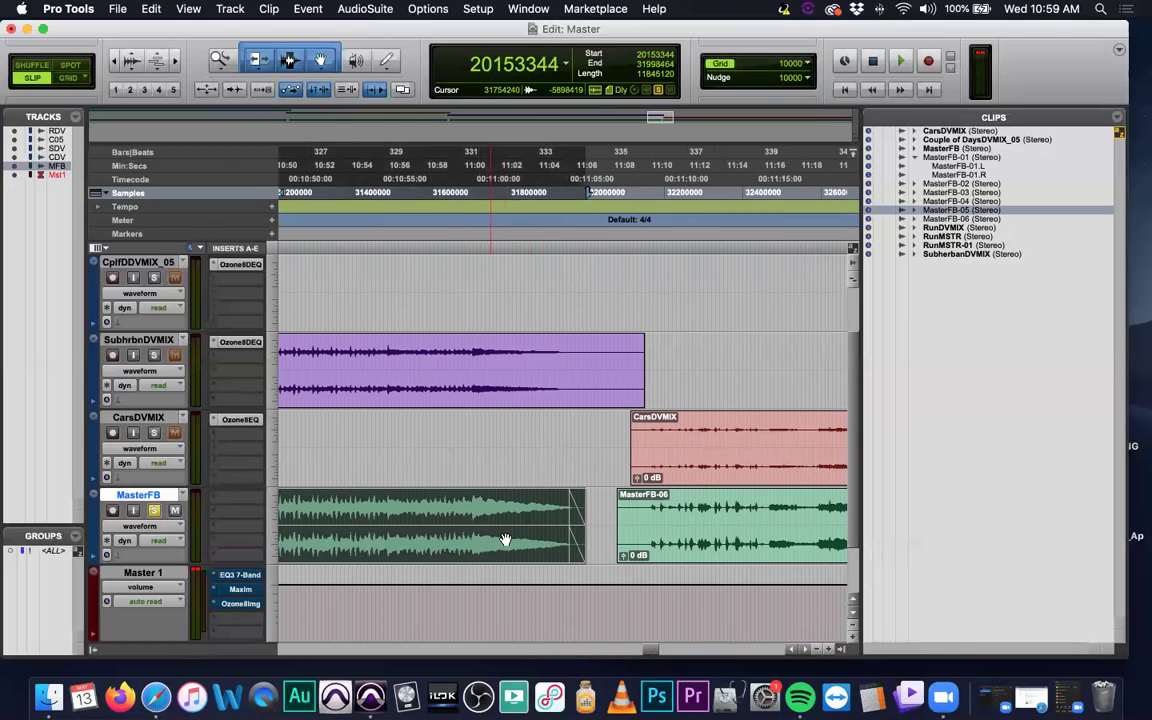
pyautogui.rightClick(963, 212)
pyautogui.click(873, 302)
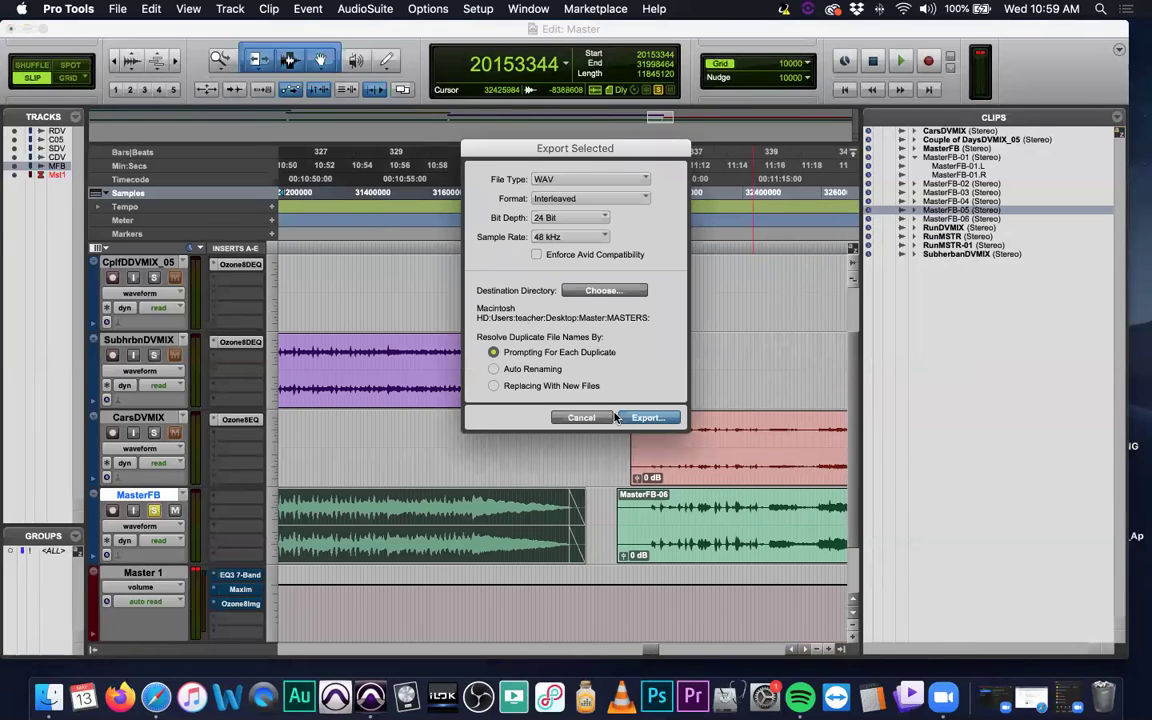
pyautogui.click(645, 418)
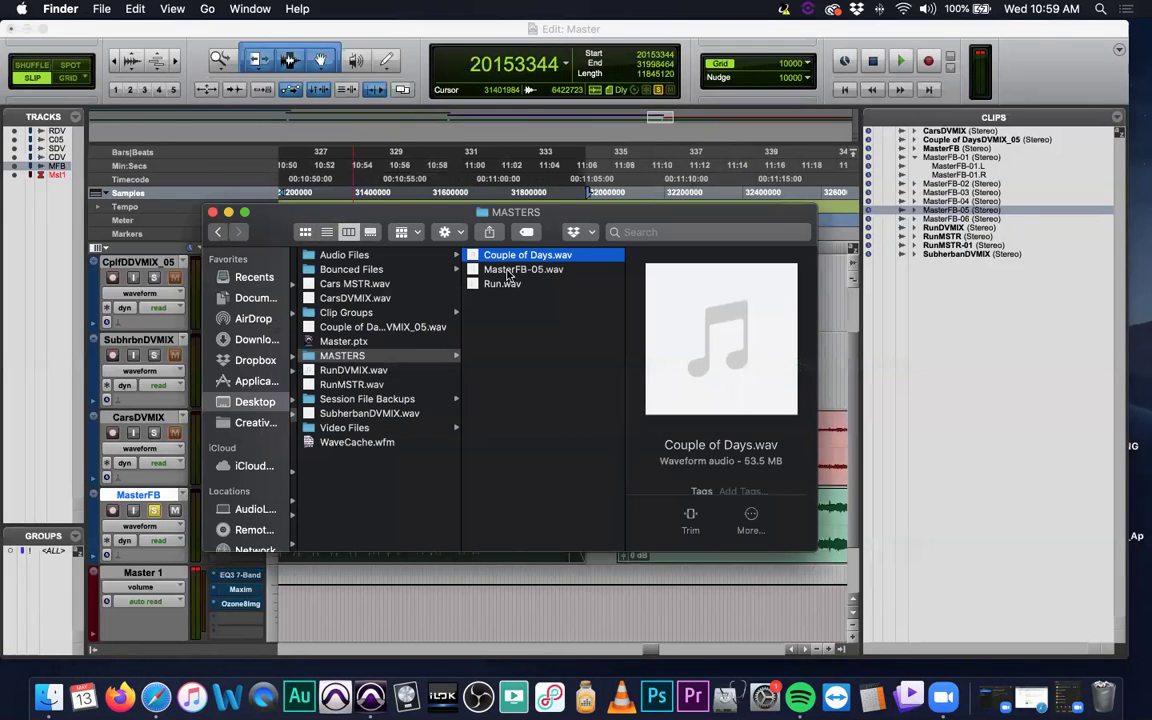
# Step: Rename MasterFB-05.wav in the MASTERS folder to Subherban.wav
pyautogui.click(510, 270)
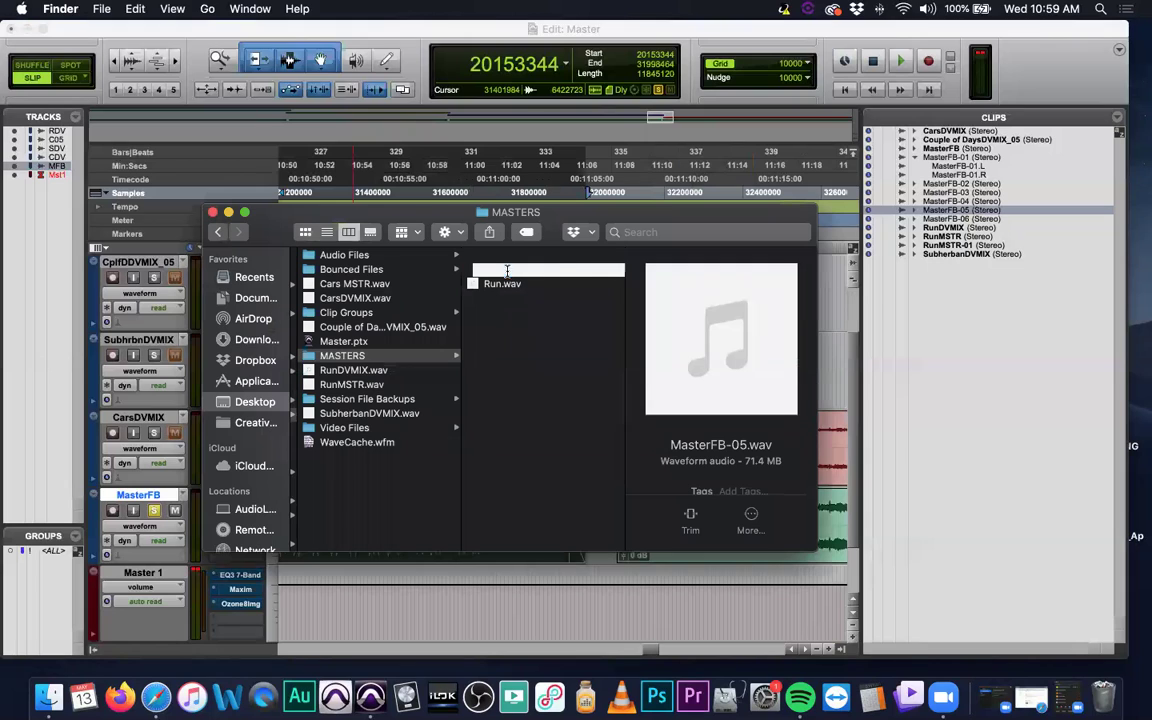
pyautogui.write('Su')
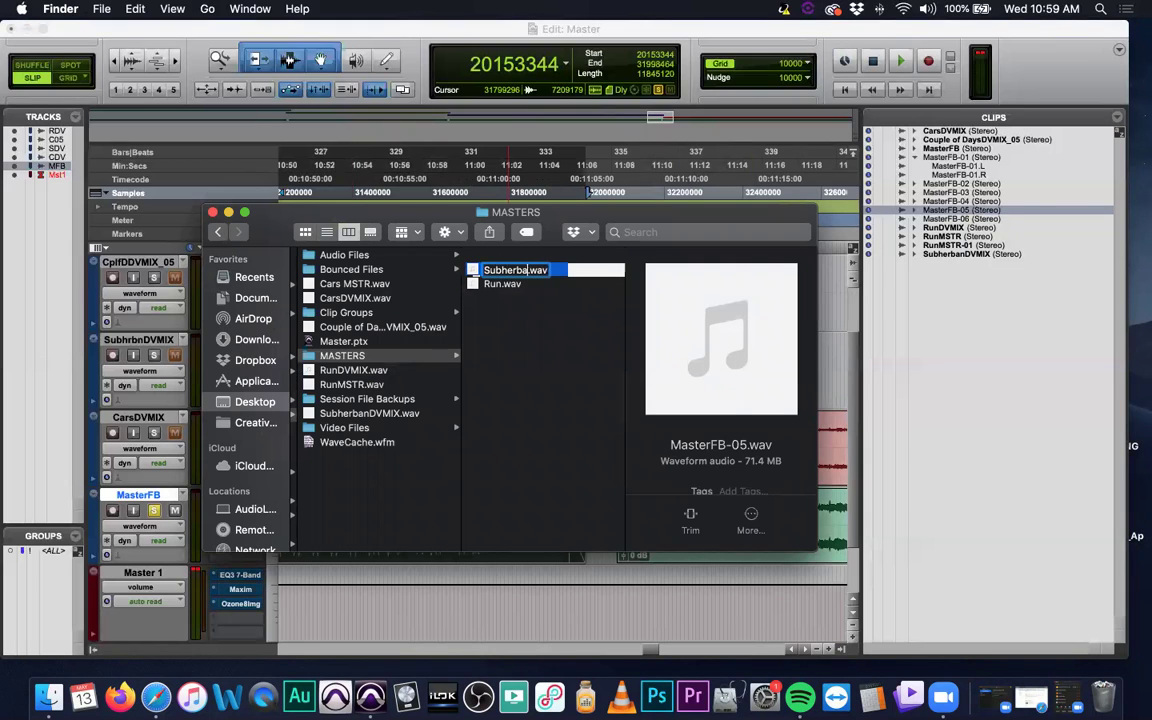
pyautogui.write('bherban')
pyautogui.press('Return')
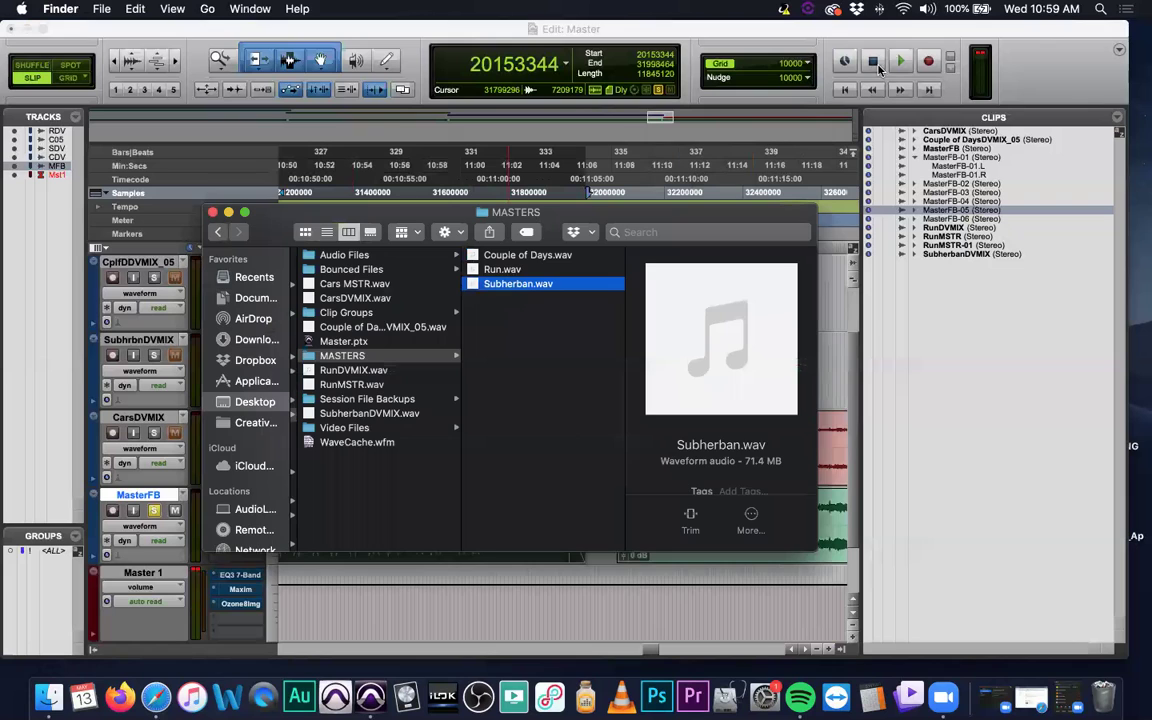
# Step: Back in Pro Tools, trim the fourth song's start to about sample 32159744, add a fade-in about 7168 samples long and audition it
pyautogui.press('super+Tab')
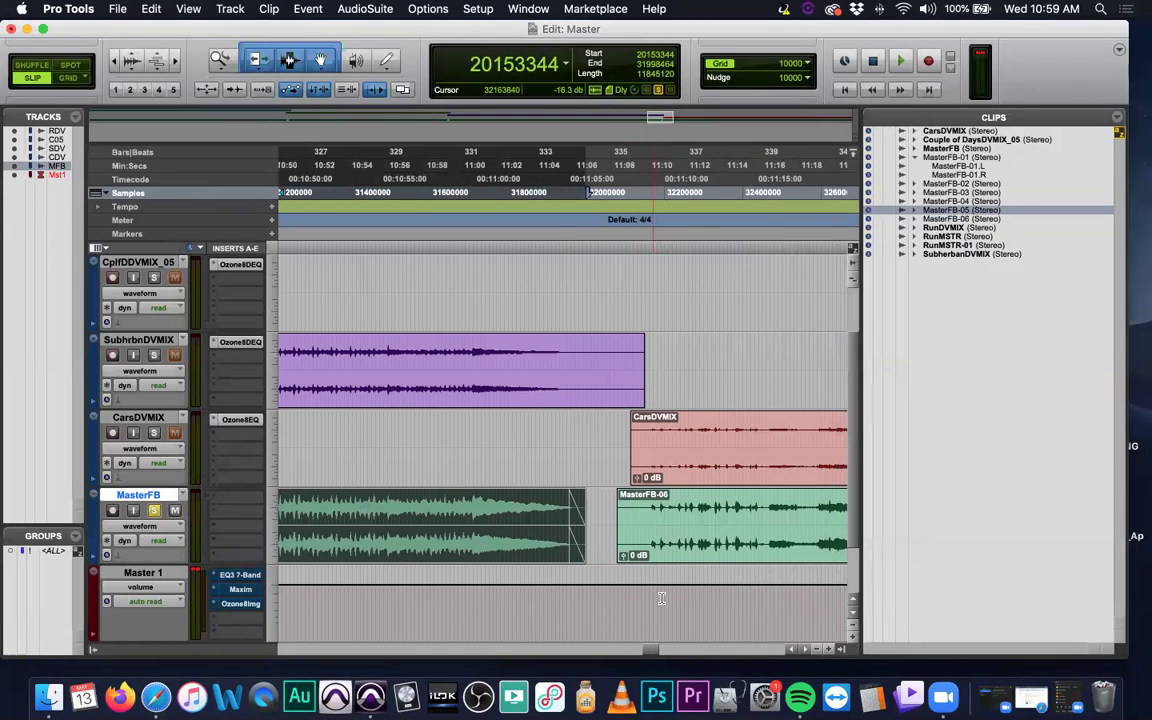
pyautogui.scroll(6, 648, 538)
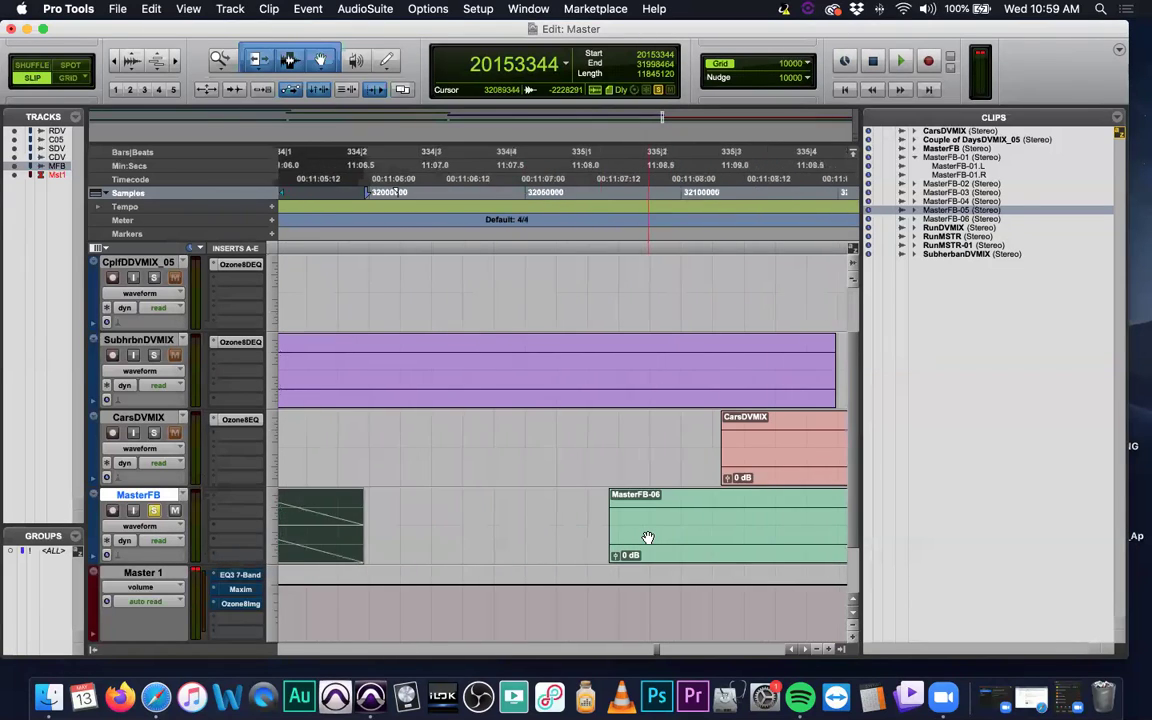
pyautogui.hscroll(5, 648, 538)
pyautogui.moveTo(418, 532)
pyautogui.mouseDown()
pyautogui.moveTo(663, 532)
pyautogui.moveTo(693, 497)
pyautogui.mouseUp()
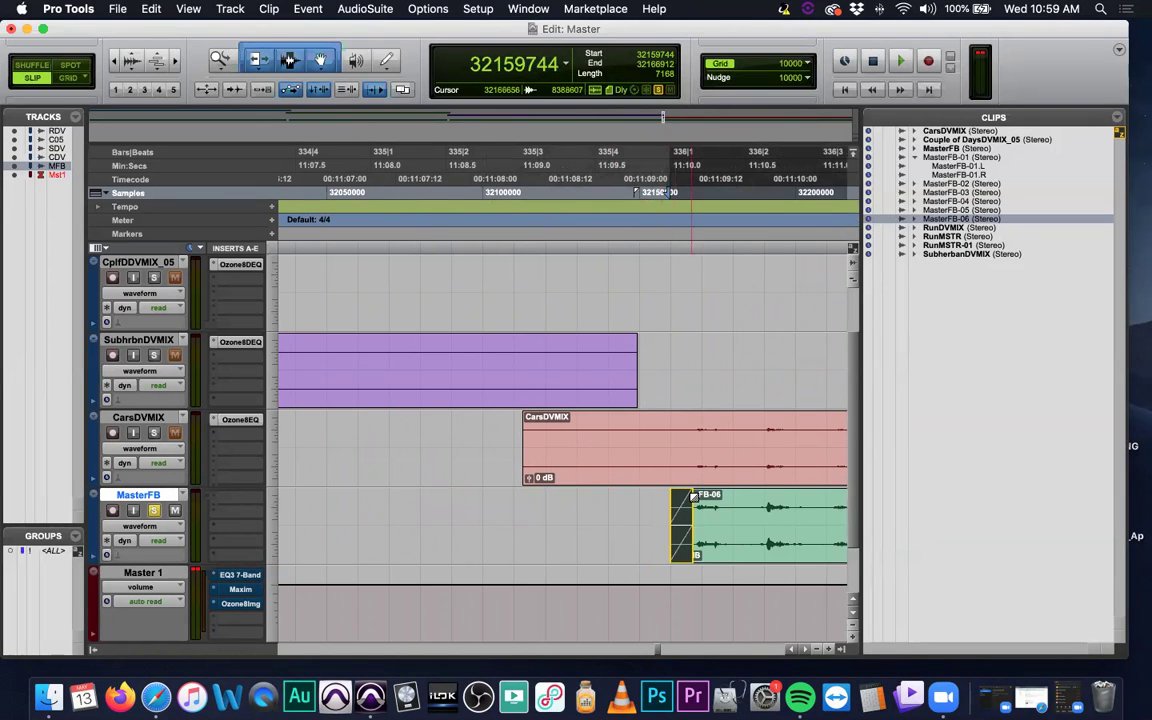
pyautogui.click(666, 248)
pyautogui.press('space')
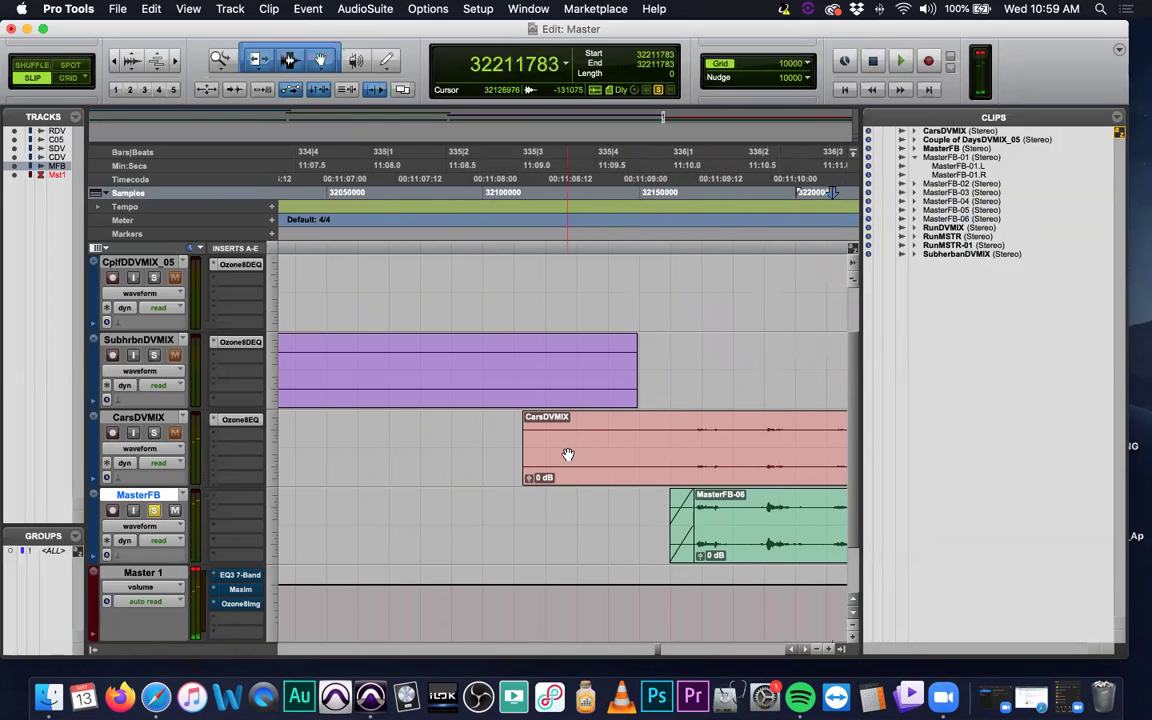
# Step: Audition the end of the fourth song's MasterFB-06 clip from about sample 42142720
pyautogui.press('super+bracketleft')
pyautogui.press('super+bracketleft')
pyautogui.press('super+bracketleft')
pyautogui.press('super+bracketleft')
pyautogui.press('super+bracketleft')
pyautogui.press('super+bracketleft')
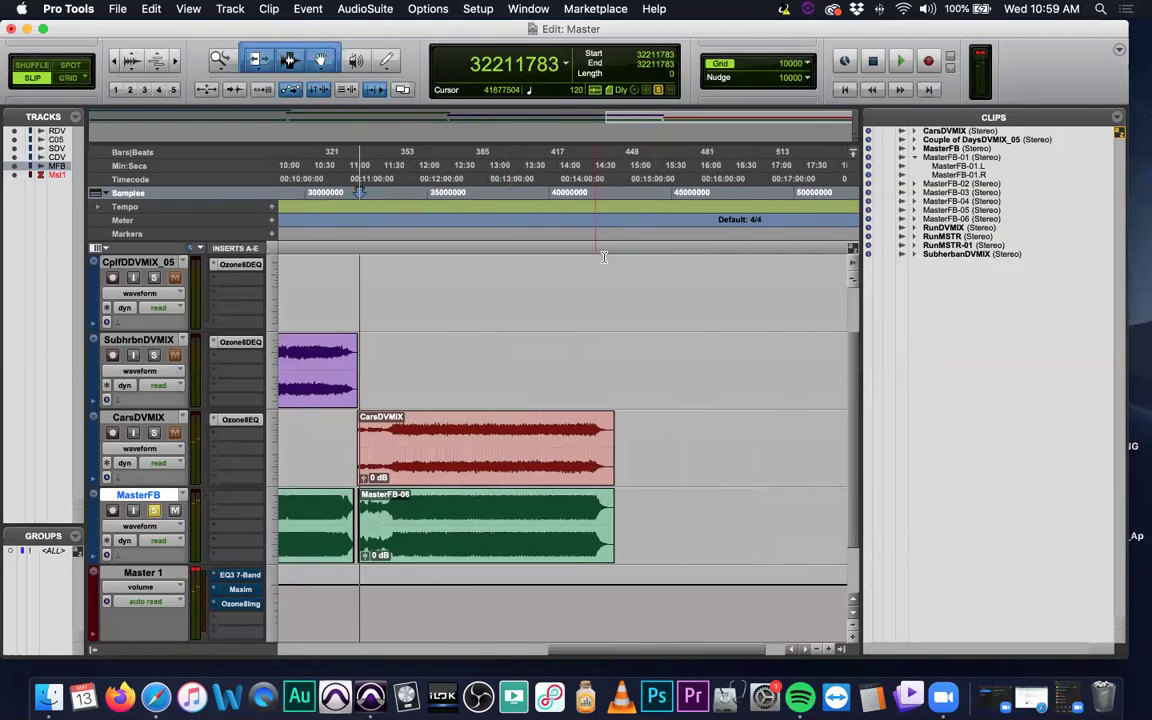
pyautogui.click(615, 470)
pyautogui.press('super+bracketright')
pyautogui.press('super+bracketright')
pyautogui.press('super+bracketright')
pyautogui.press('super+bracketright')
pyautogui.press('super+bracketright')
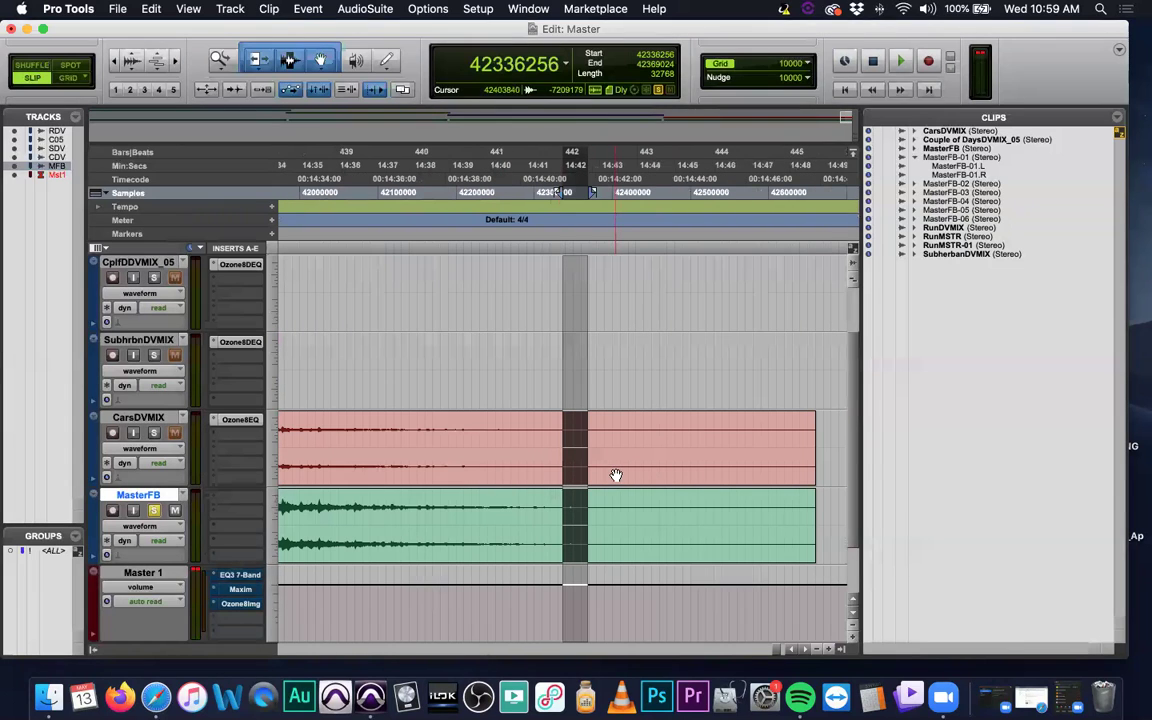
pyautogui.click(410, 246)
pyautogui.press('space')
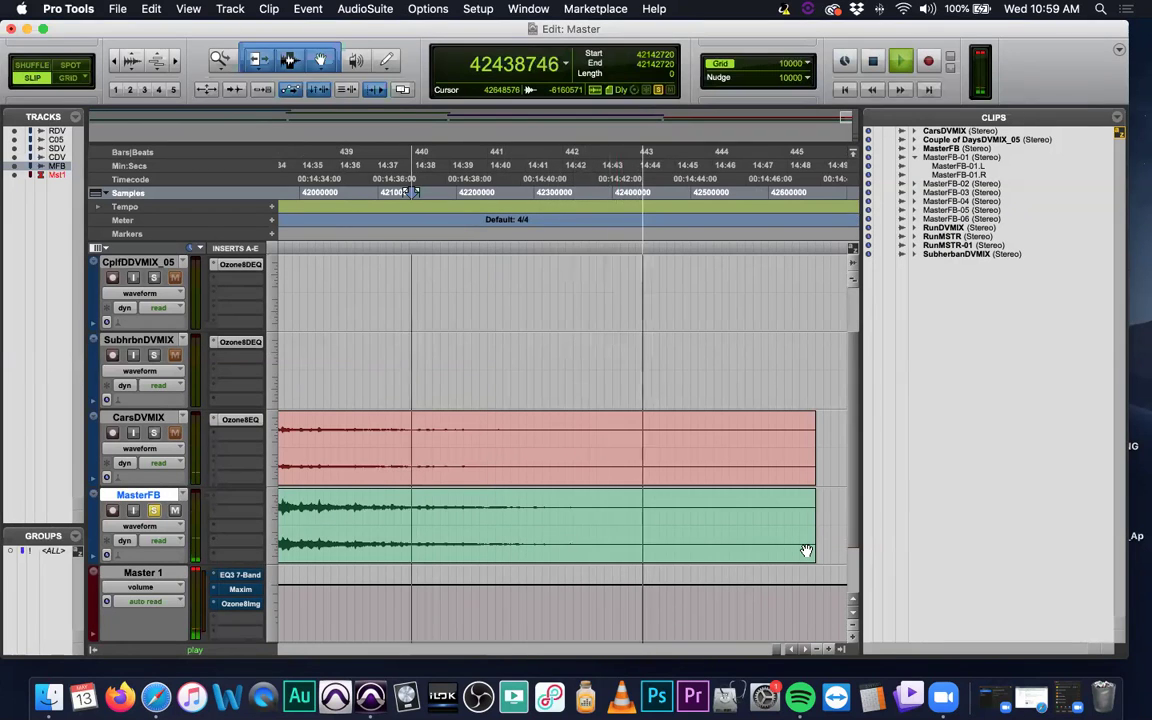
# Step: Trim the fourth song's end back to about sample 42534912, add a fade-out about 36864 samples long and audition it
pyautogui.moveTo(805, 543); pyautogui.dragTo(717, 541)
pyautogui.click(729, 518)
pyautogui.moveTo(710, 498); pyautogui.dragTo(689, 498)
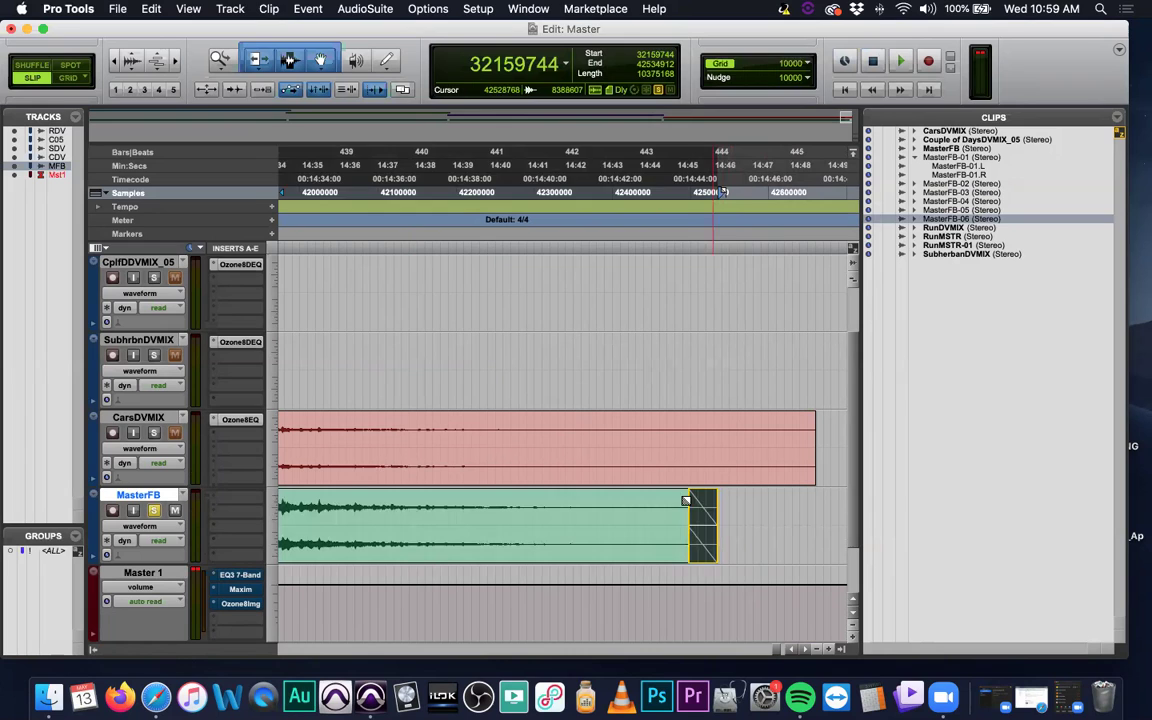
pyautogui.click(410, 252)
pyautogui.press('space')
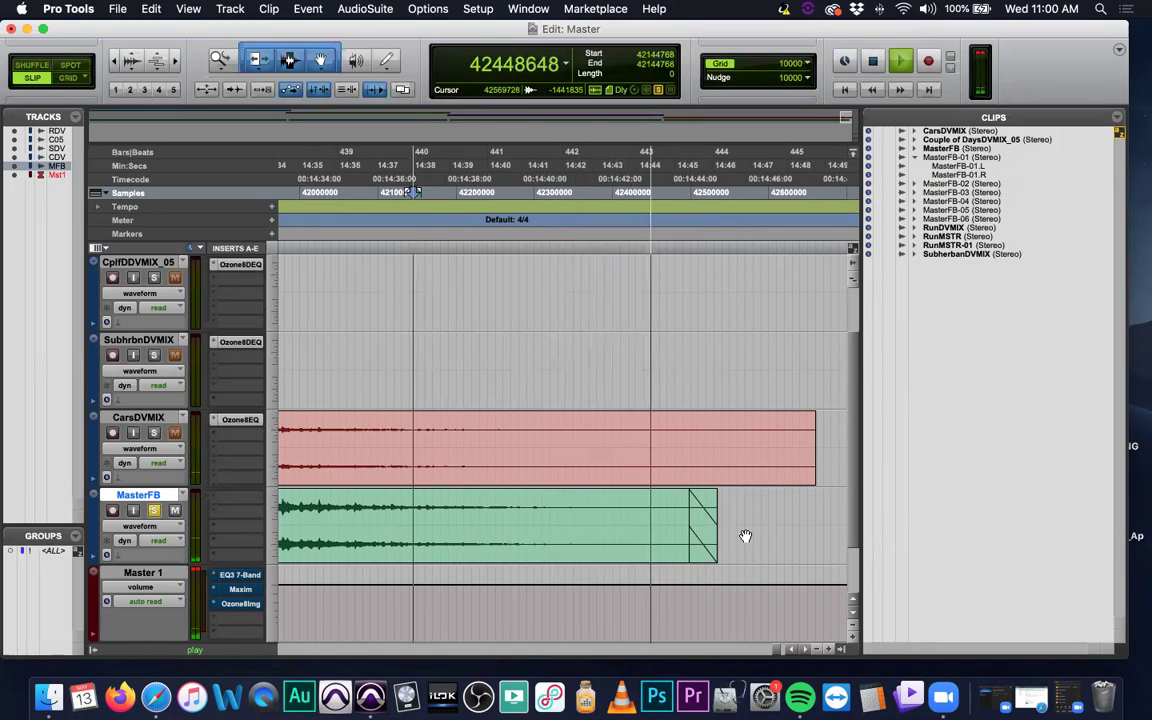
pyautogui.press('space')
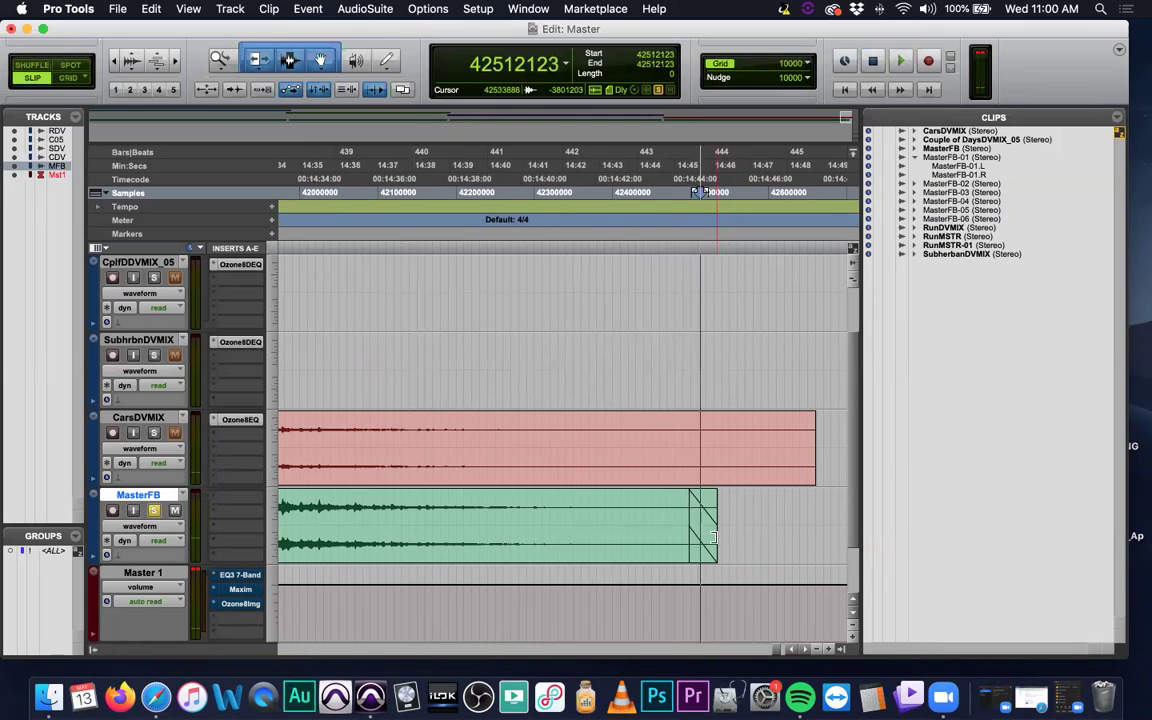
# Step: Delete the fourth song's fade-out and trim the clip's end back to about sample 42481668
pyautogui.click(708, 537)
pyautogui.press('Delete')
pyautogui.click(679, 542)
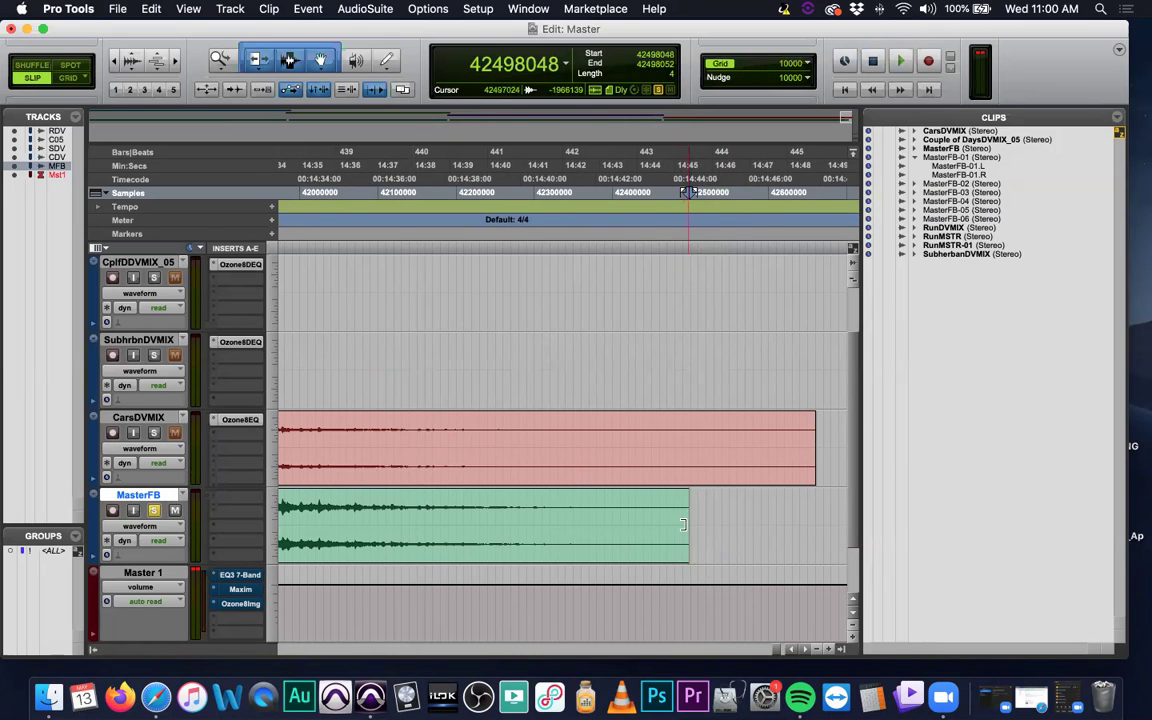
pyautogui.click(706, 527)
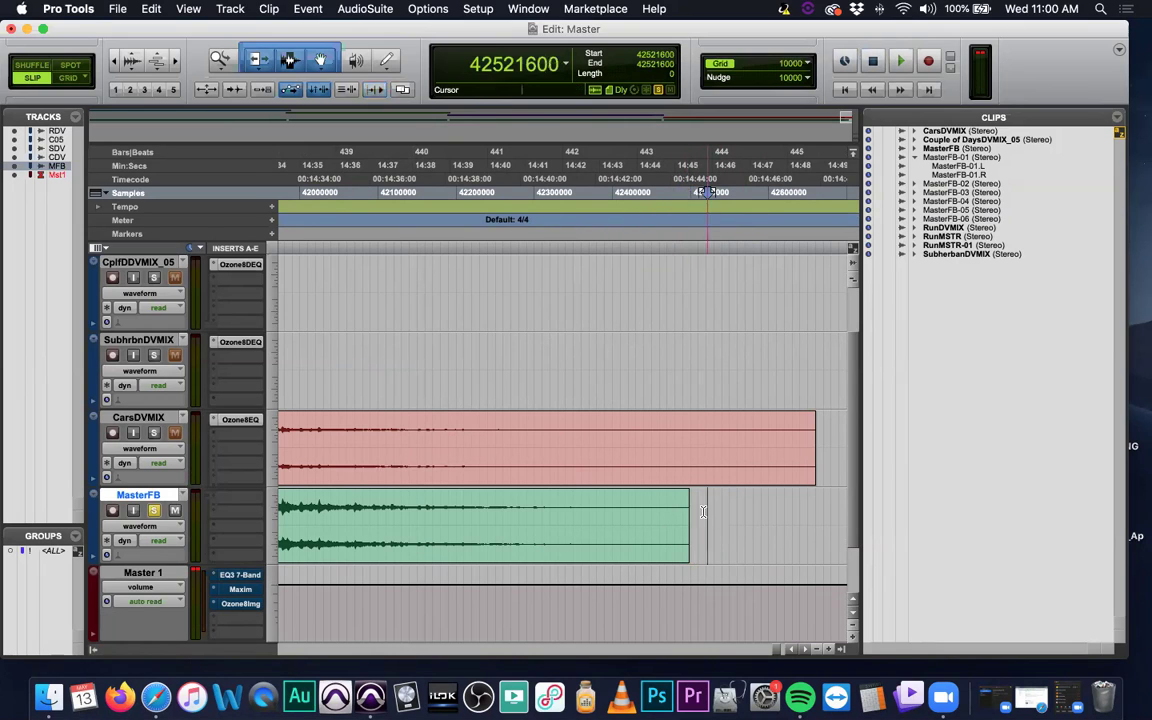
pyautogui.moveTo(684, 499); pyautogui.dragTo(674, 499)
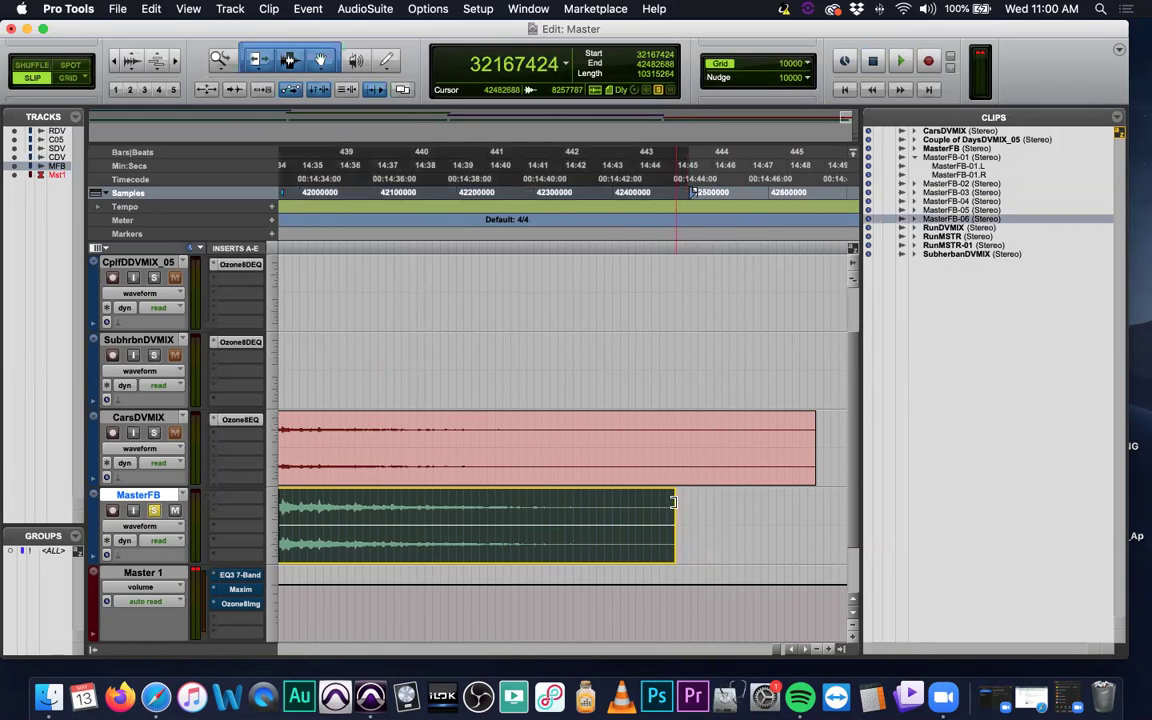
pyautogui.click(670, 498)
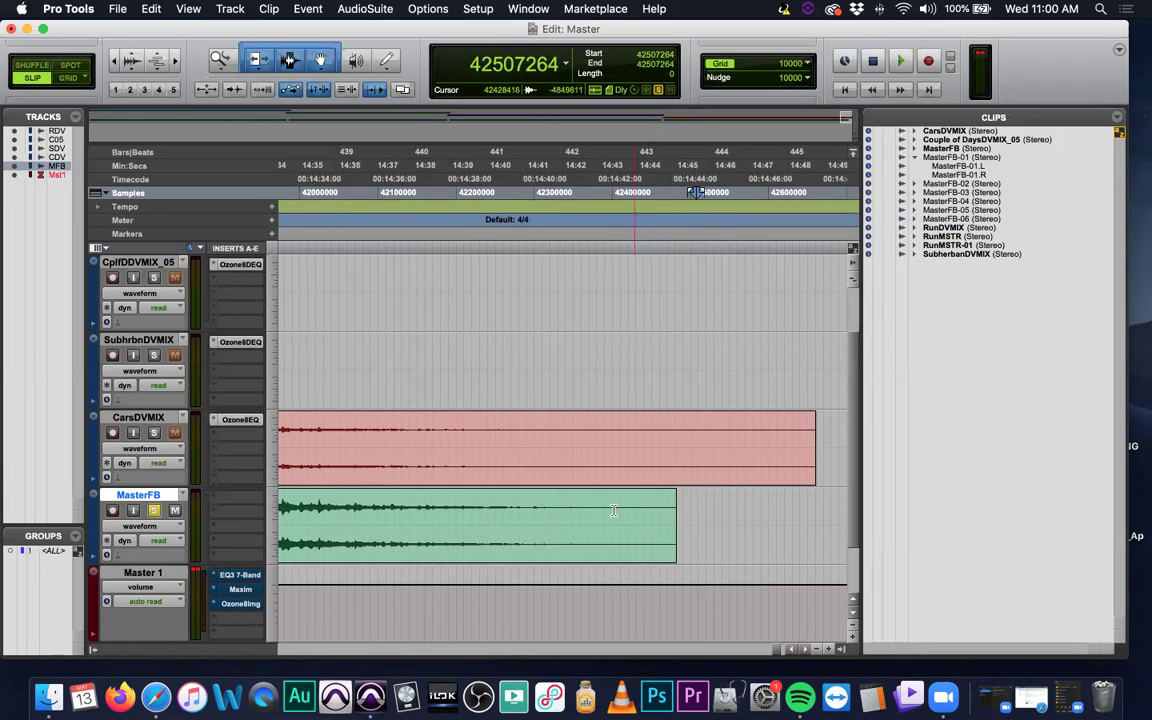
pyautogui.doubleClick(671, 498)
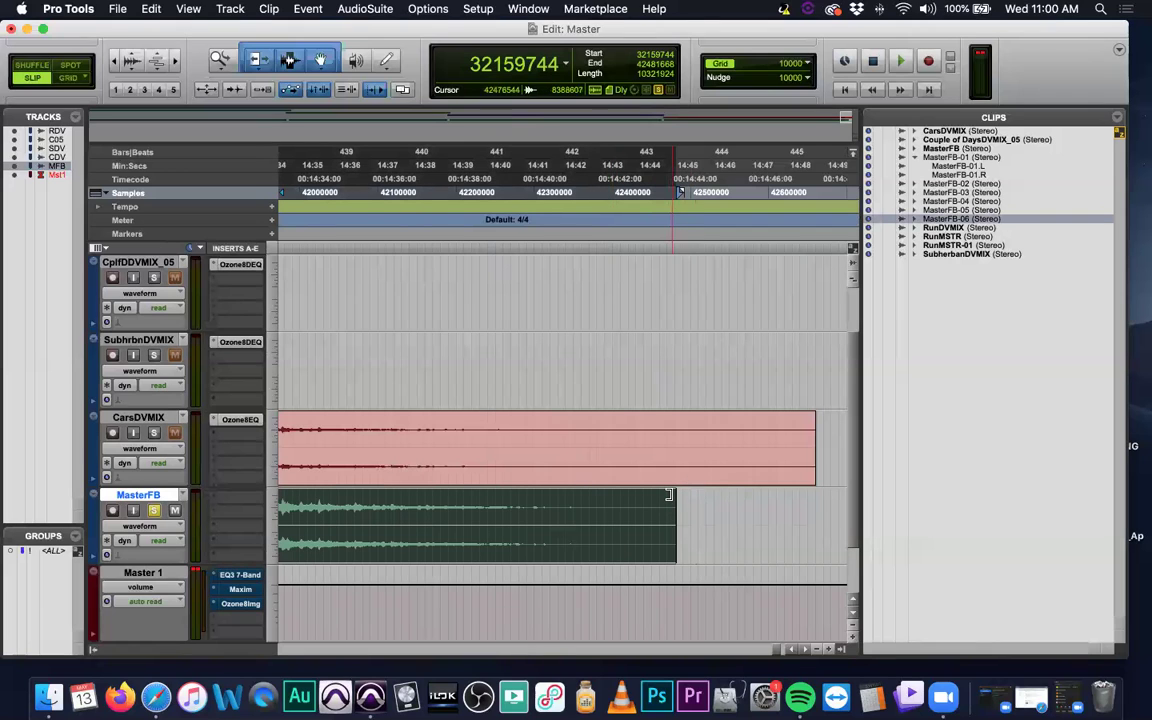
pyautogui.click(728, 511)
# Step: Add a standard equal-gain fade-out about 44036 samples long to the end of the fourth song and audition it
pyautogui.moveTo(690, 497); pyautogui.dragTo(641, 507)
pyautogui.press('super+f')
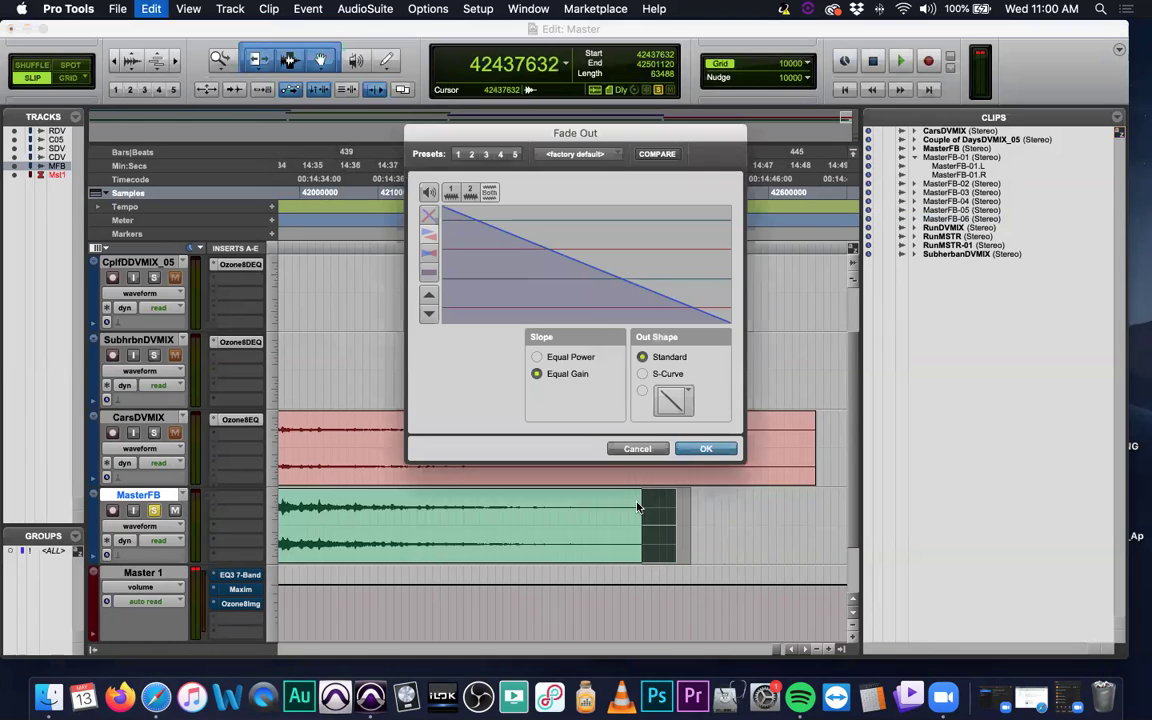
pyautogui.click(705, 447)
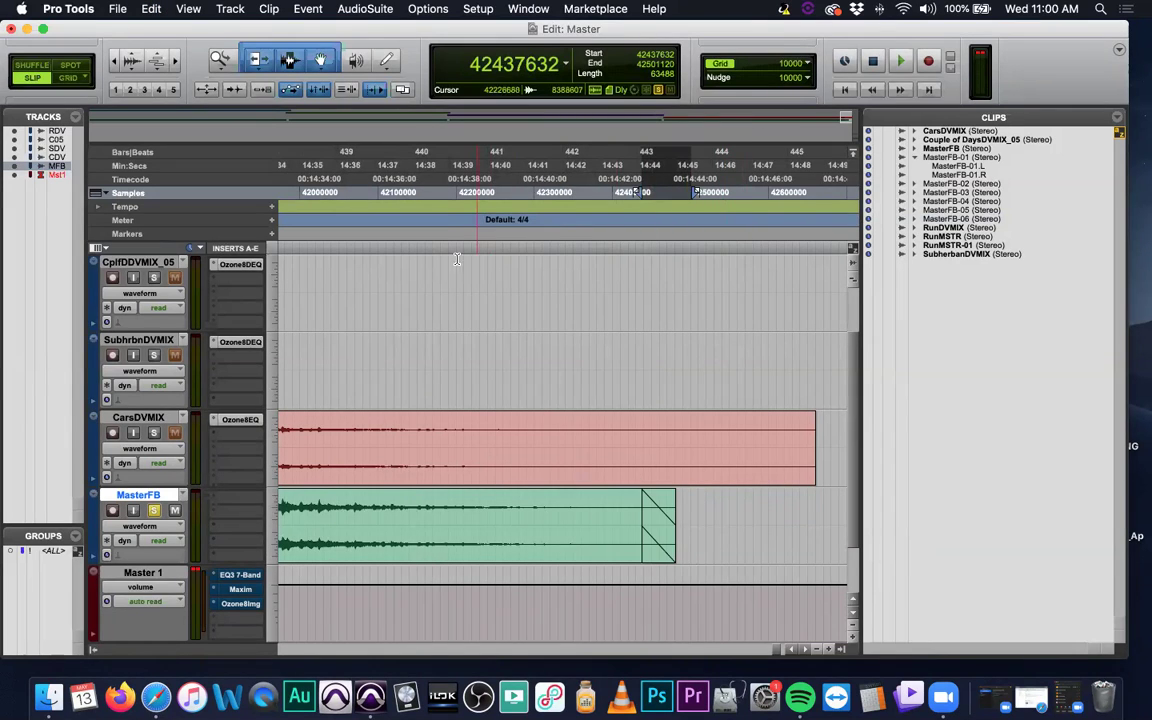
pyautogui.moveTo(707, 502); pyautogui.dragTo(615, 513)
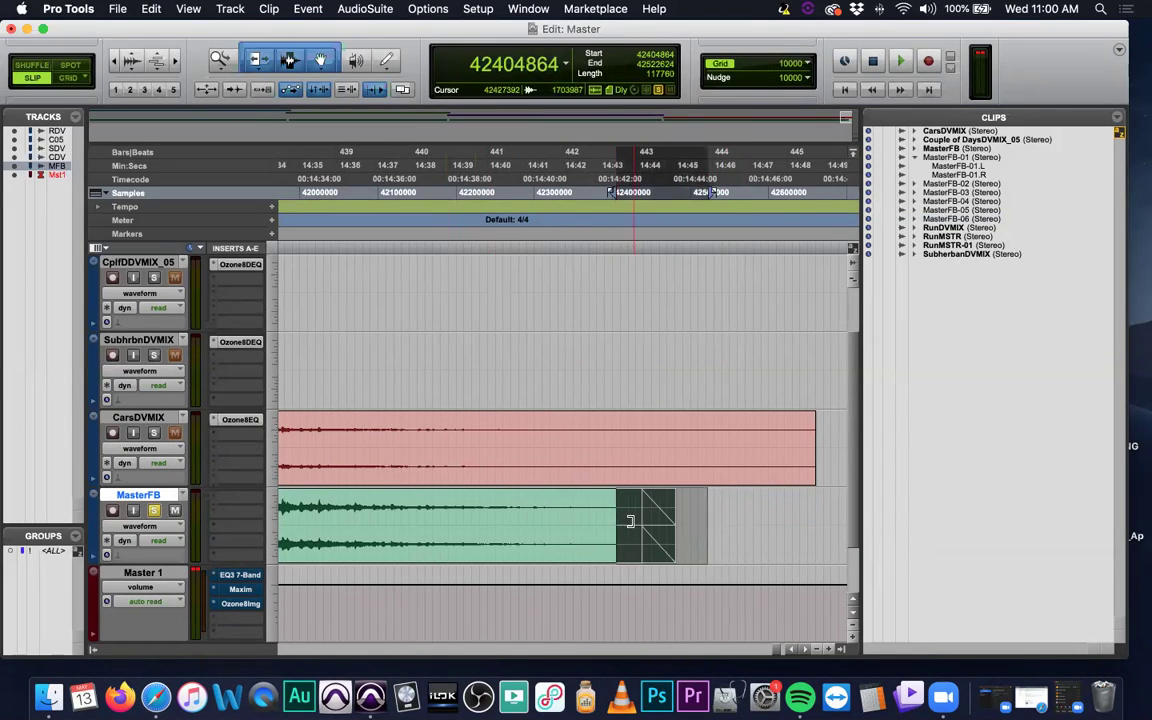
pyautogui.click(498, 243)
pyautogui.press('space')
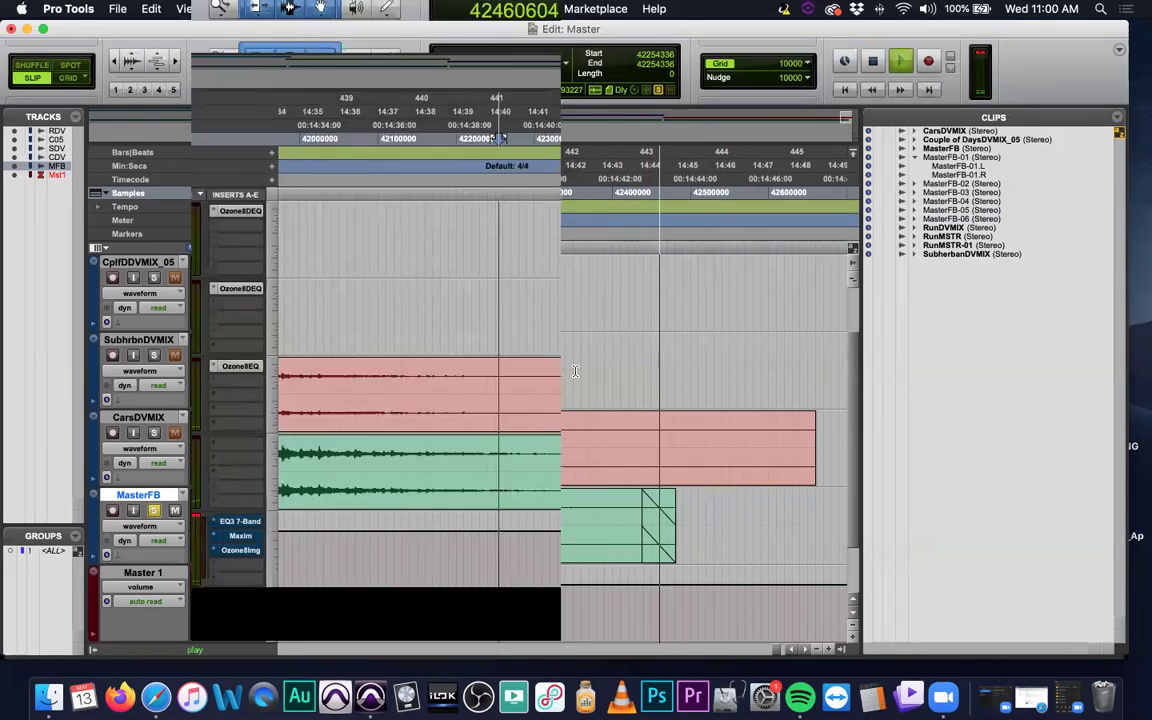
pyautogui.press('space')
# Step: Export the fourth song's MasterFB-06 clip as an interleaved 24-bit, 48 kHz WAV file into the MASTERS folder
pyautogui.click(526, 547)
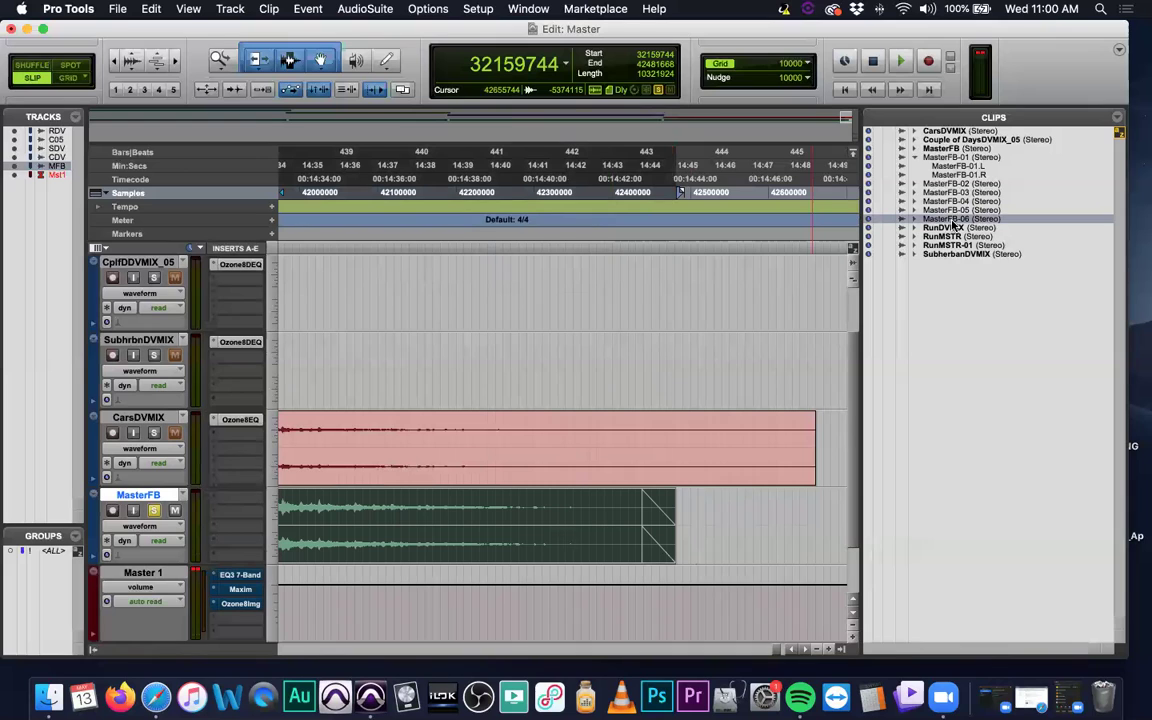
pyautogui.rightClick(954, 225)
pyautogui.click(990, 306)
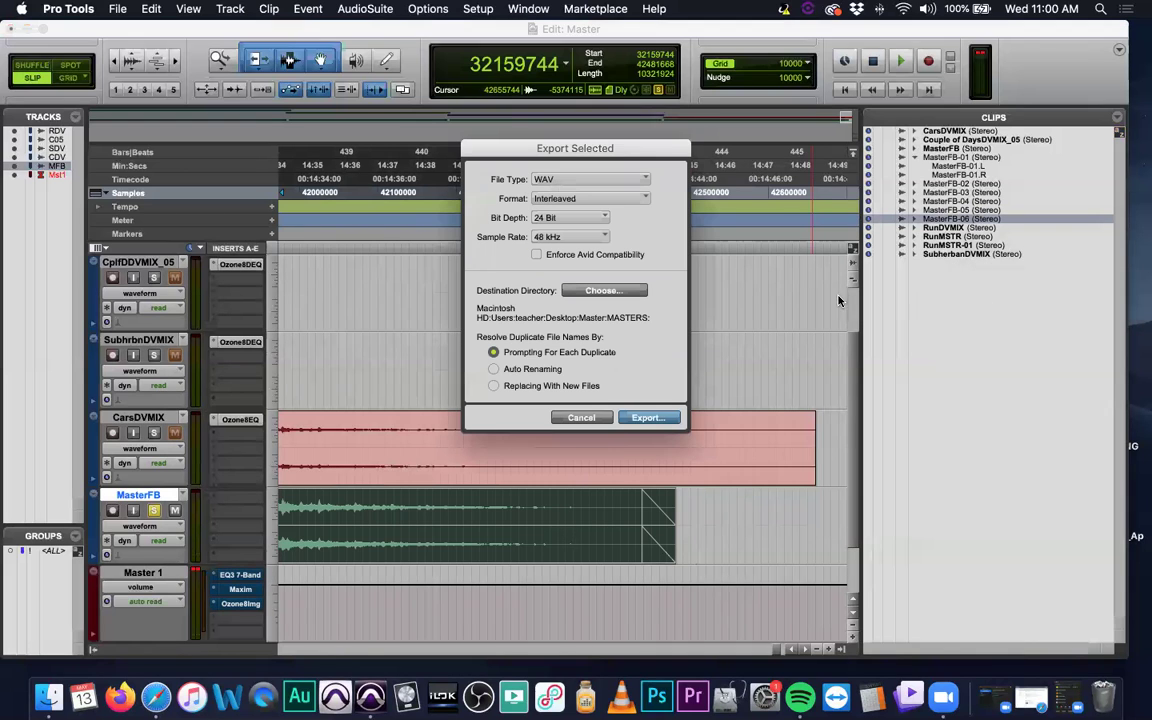
pyautogui.click(648, 417)
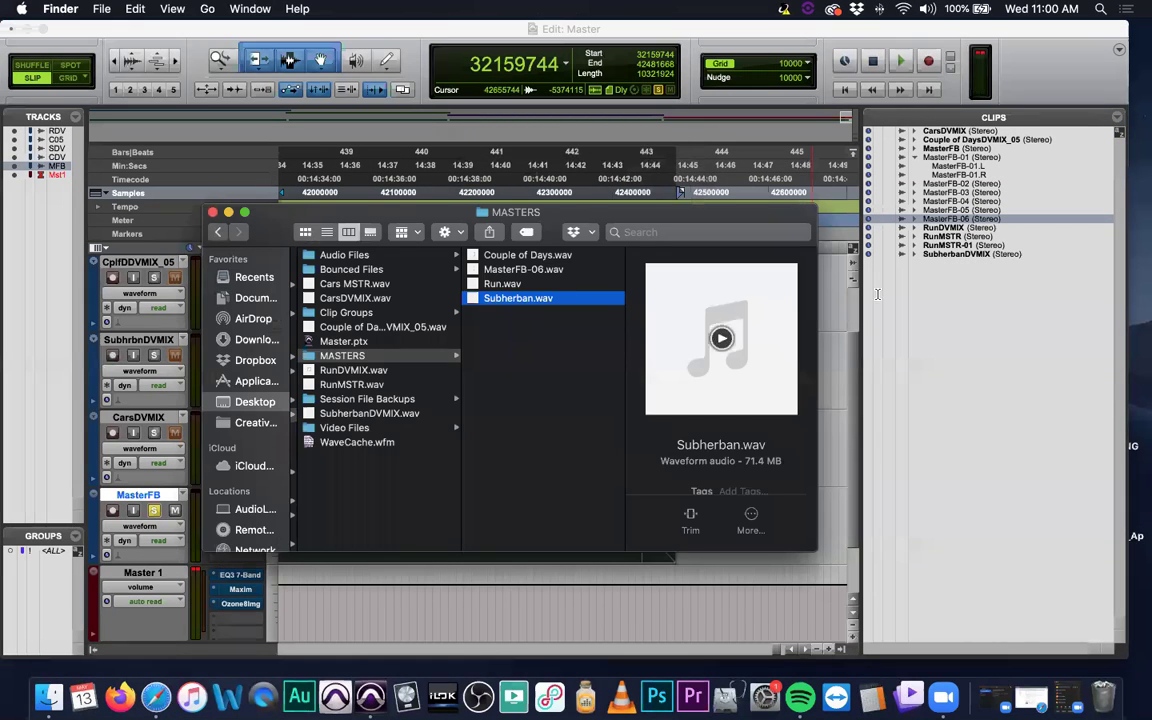
# Step: Rename MasterFB-06.wav in the MASTERS folder to Cars.wav
pyautogui.click(510, 269)
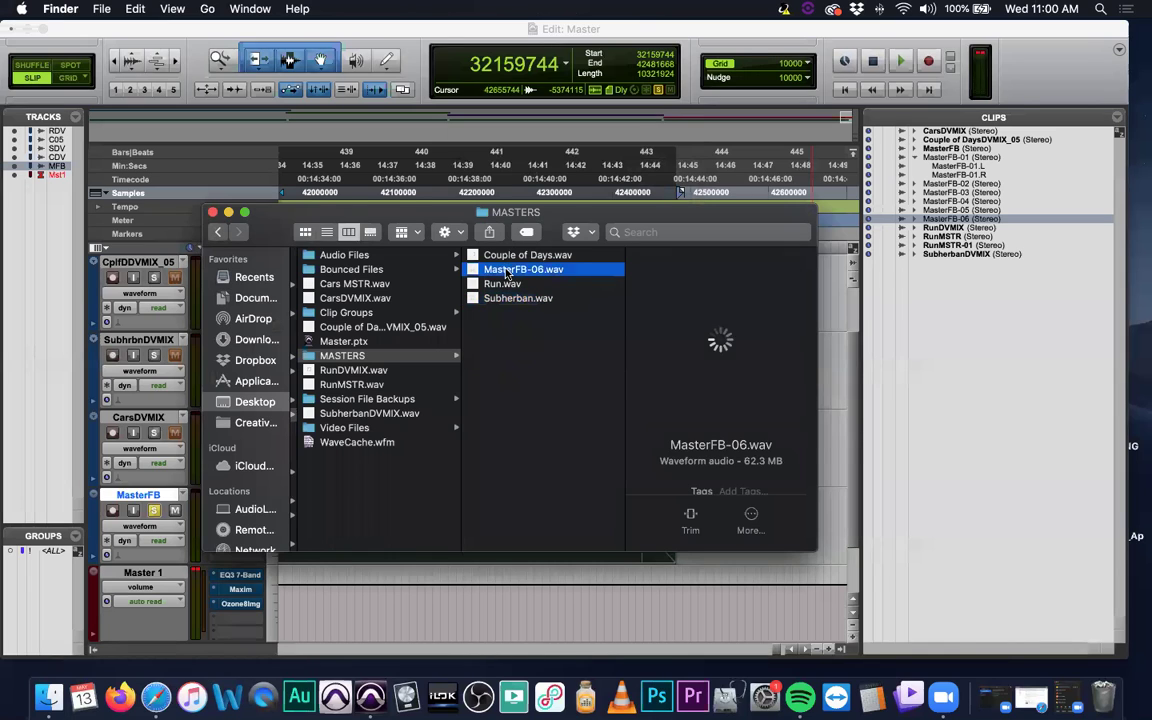
pyautogui.press('Return')
pyautogui.write('Cars')
pyautogui.press('Return')
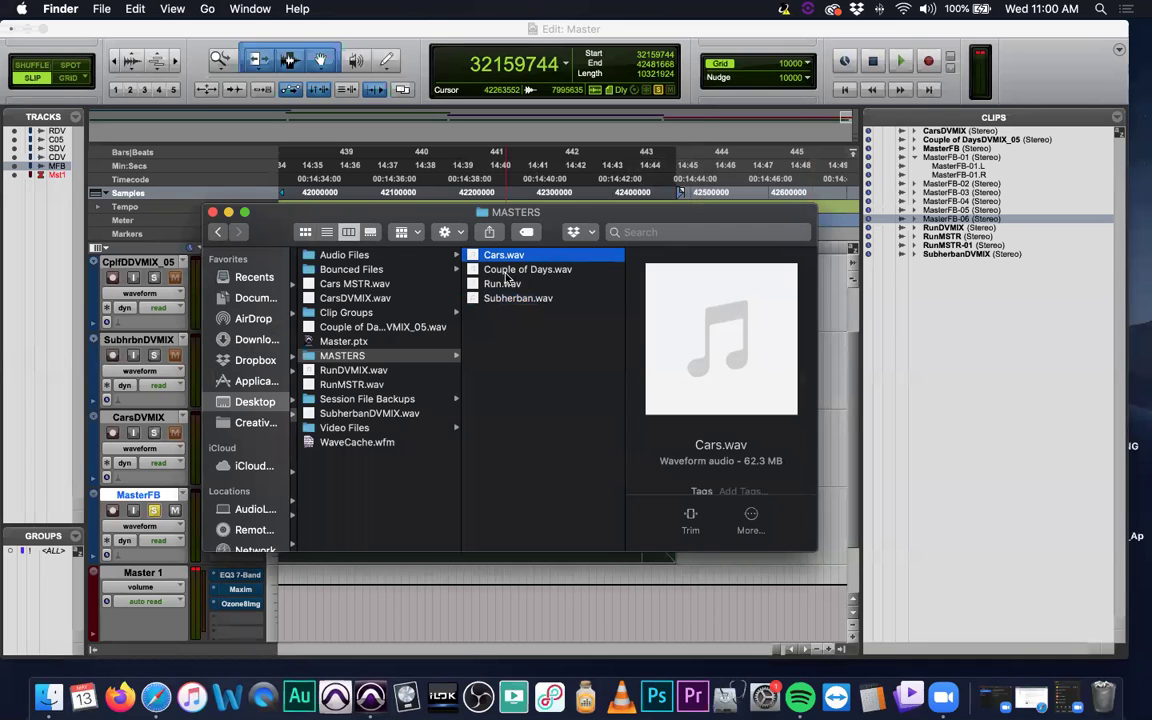
# Step: Select all four WAV files in the MASTERS folder and quit Pro Tools, dismissing its alert
pyautogui.press('super+a')
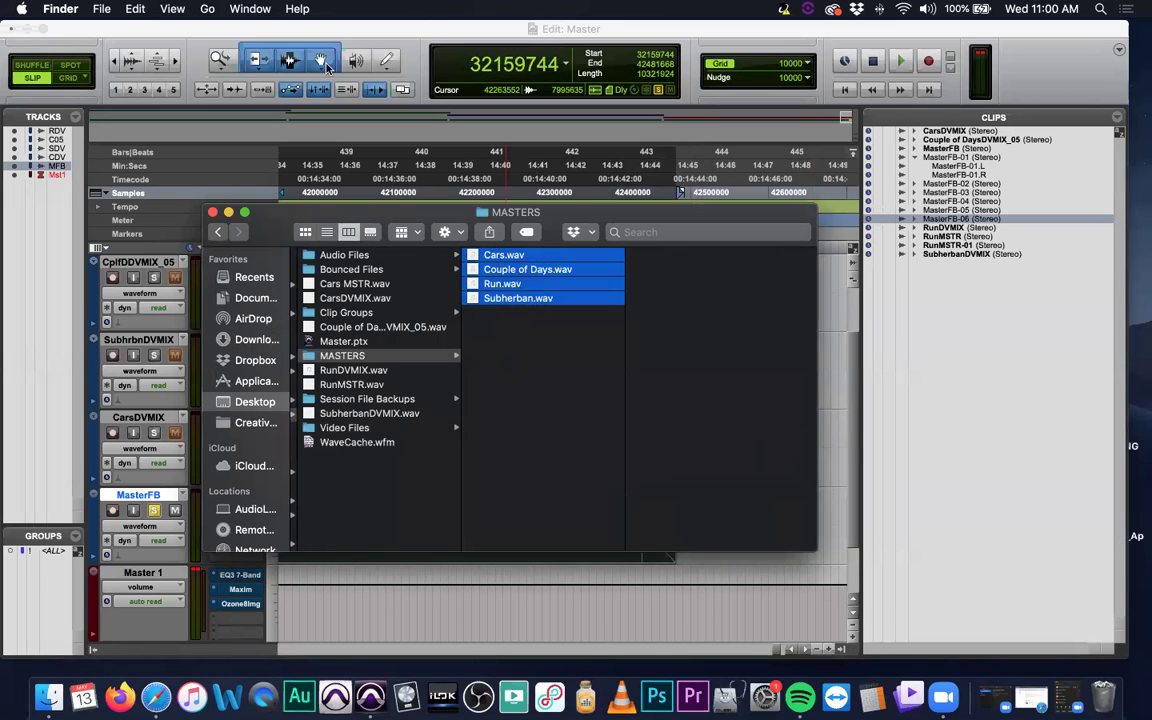
pyautogui.click(211, 33)
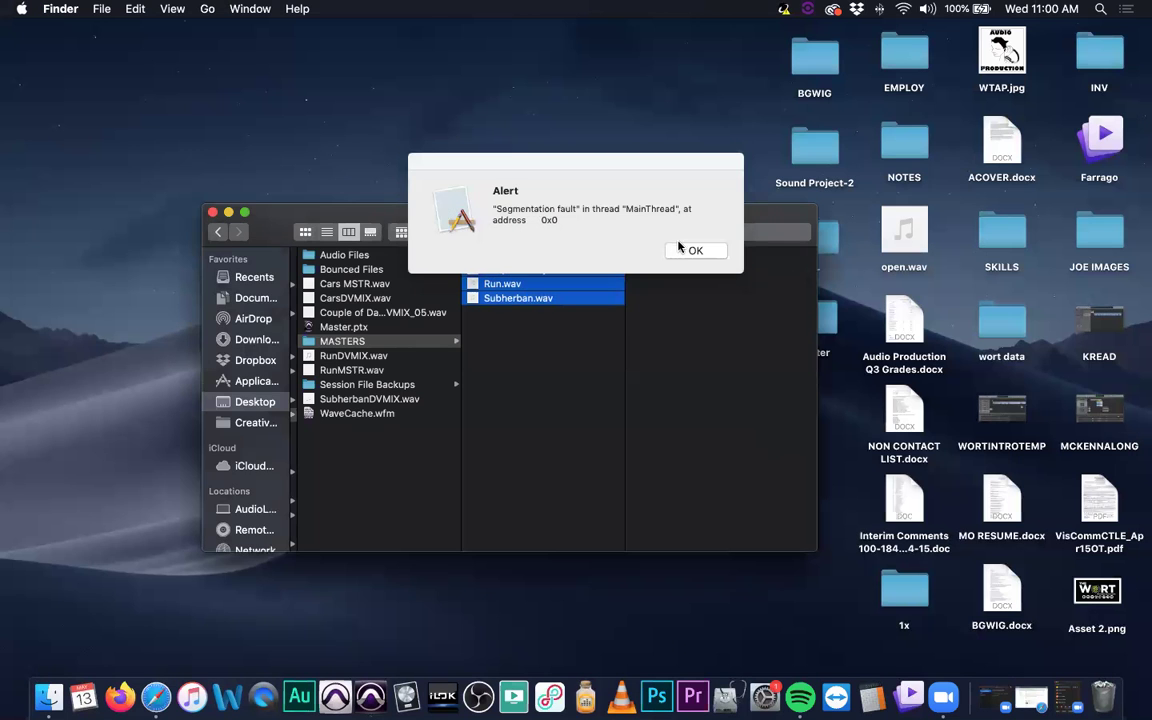
pyautogui.click(684, 249)
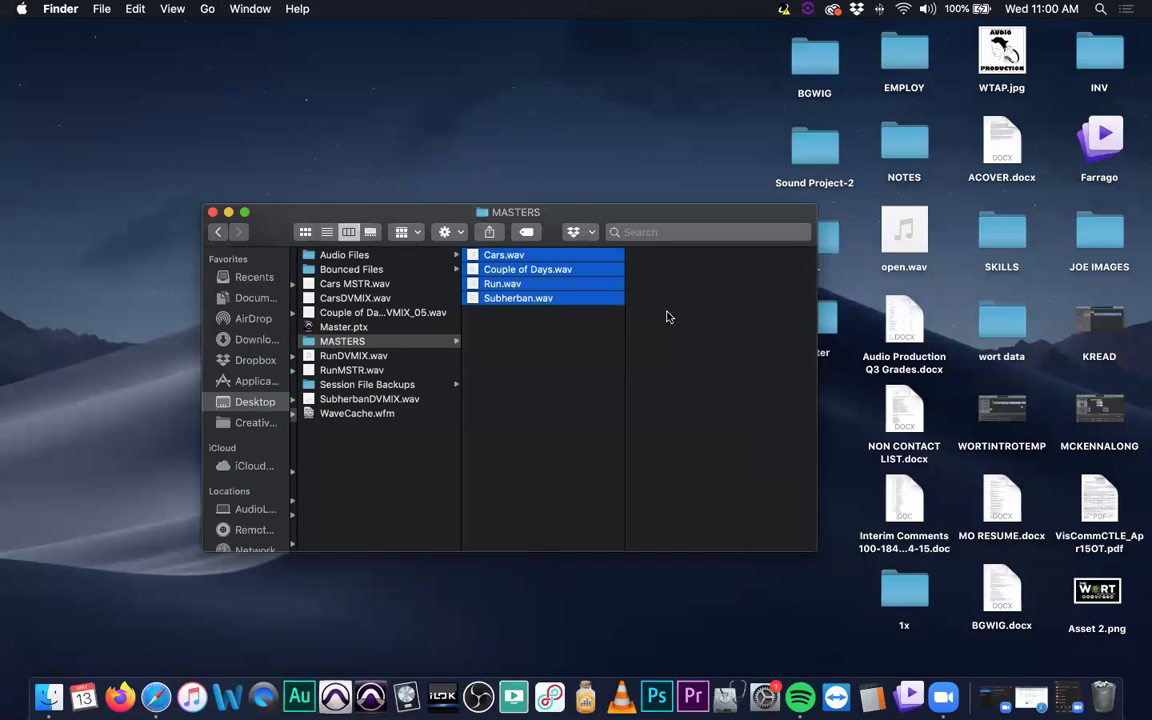
pyautogui.moveTo(515, 212); pyautogui.dragTo(399, 117)
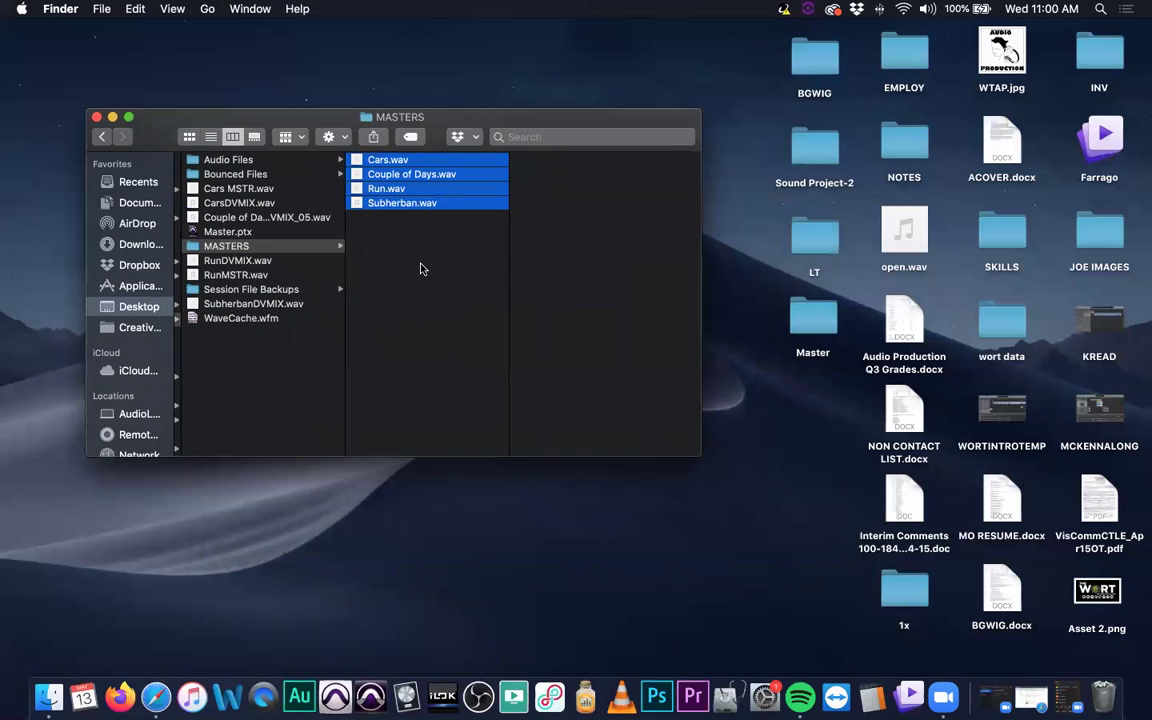
# Step: Open the four selected masters in QuickTime Player and raise the system volume to maximum
pyautogui.rightClick(388, 162)
pyautogui.moveTo(507, 206)
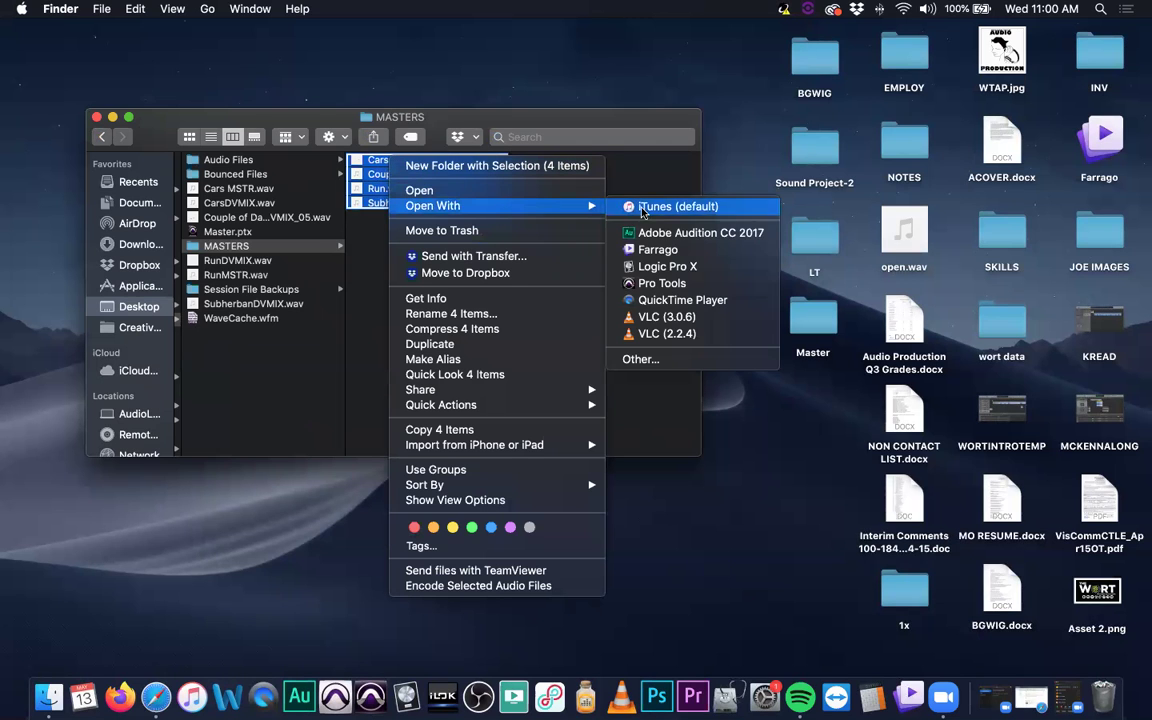
pyautogui.click(666, 300)
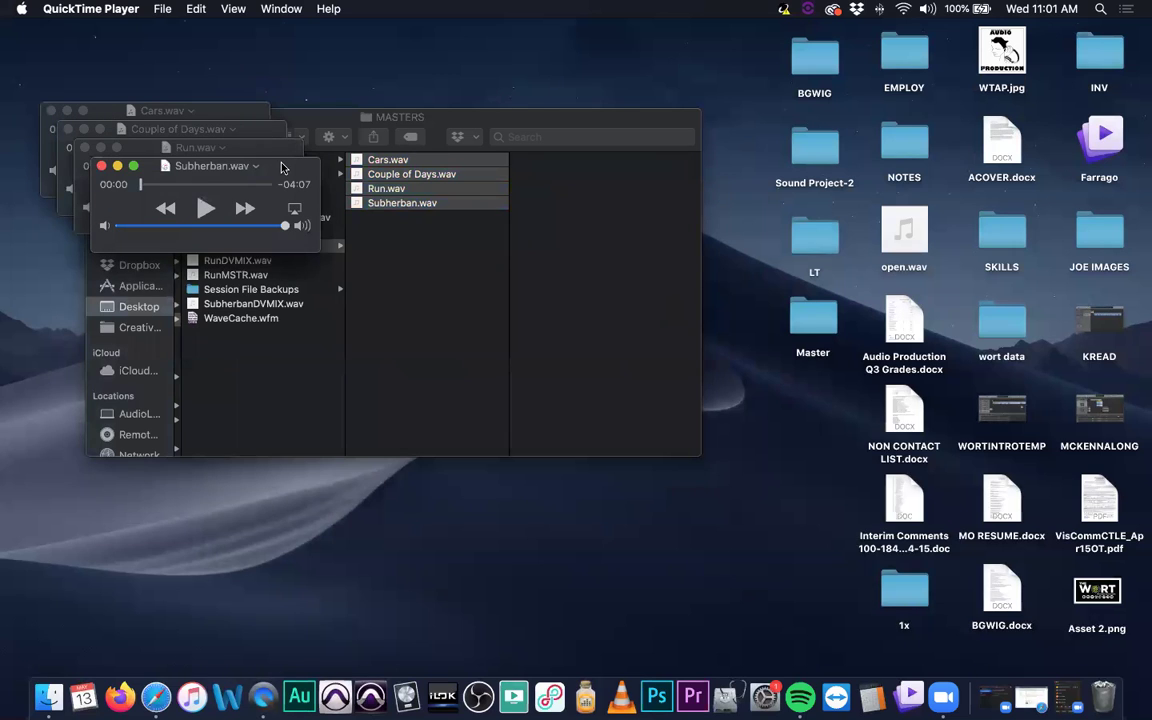
pyautogui.press('XF86AudioRaiseVolume')
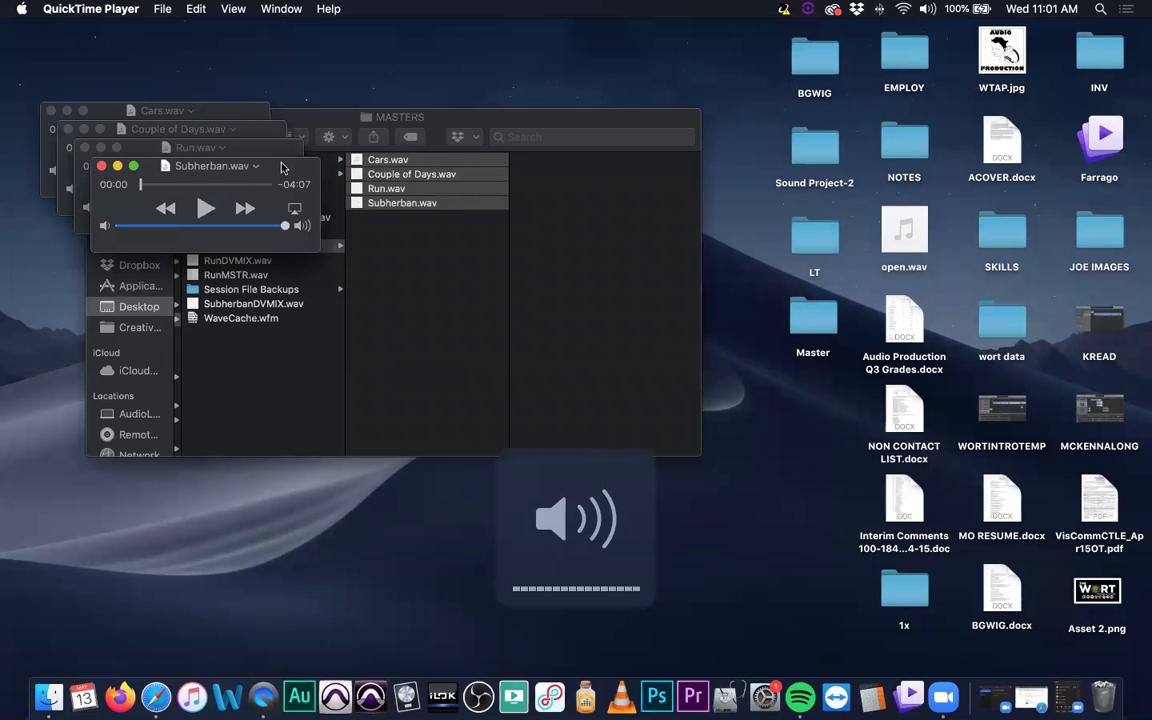
# Step: Audition Cars.wav from its beginning and near its end, and close its player window
pyautogui.click(224, 115)
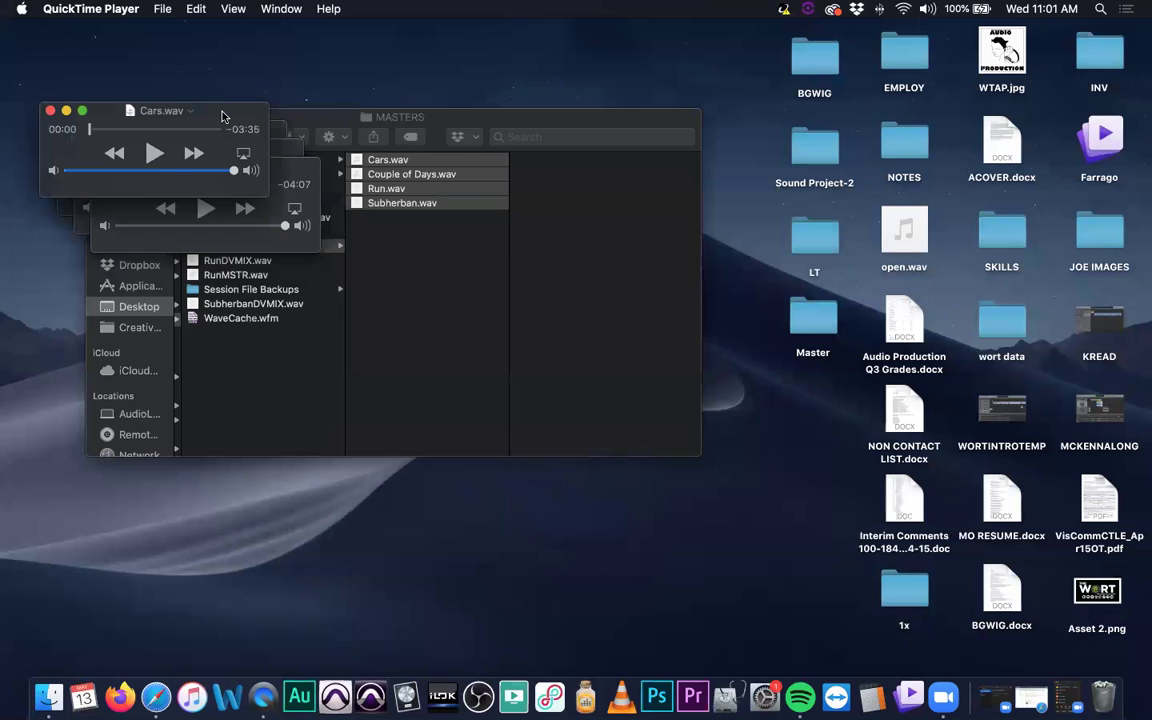
pyautogui.press('space')
pyautogui.moveTo(199, 129); pyautogui.dragTo(213, 130)
pyautogui.press('space')
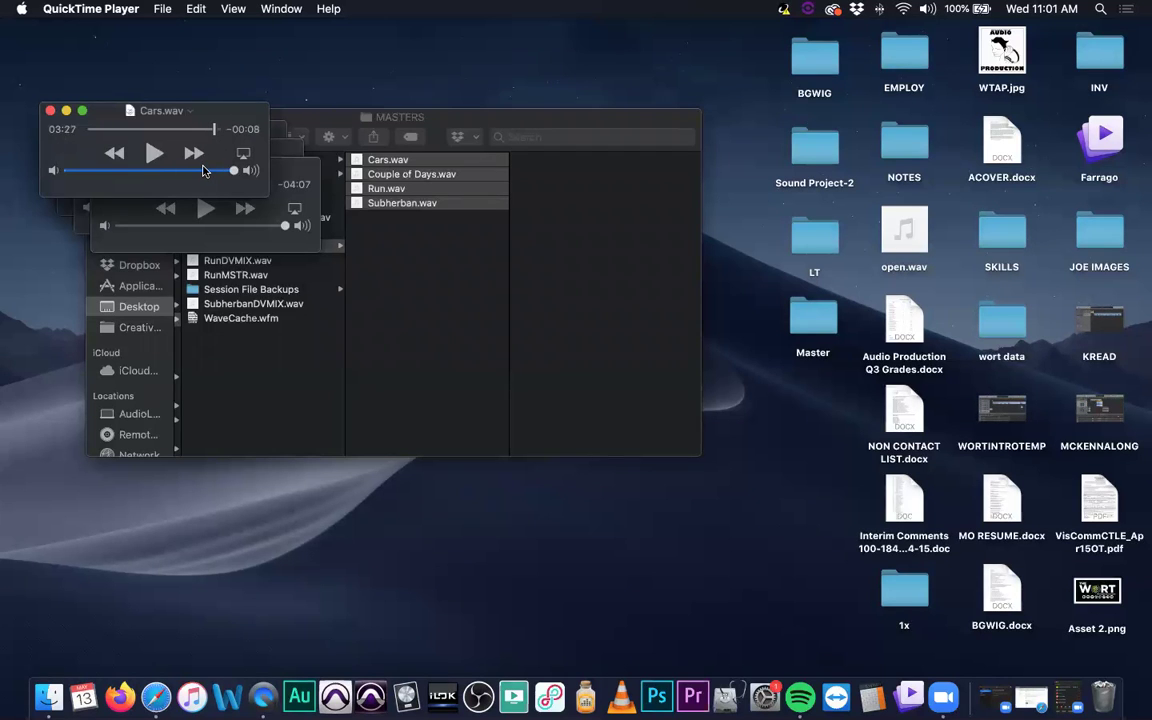
pyautogui.press('super+w')
# Step: Audition Couple of Days.wav at its beginning, middle and end, and close its player window
pyautogui.click(176, 129)
pyautogui.click(171, 172)
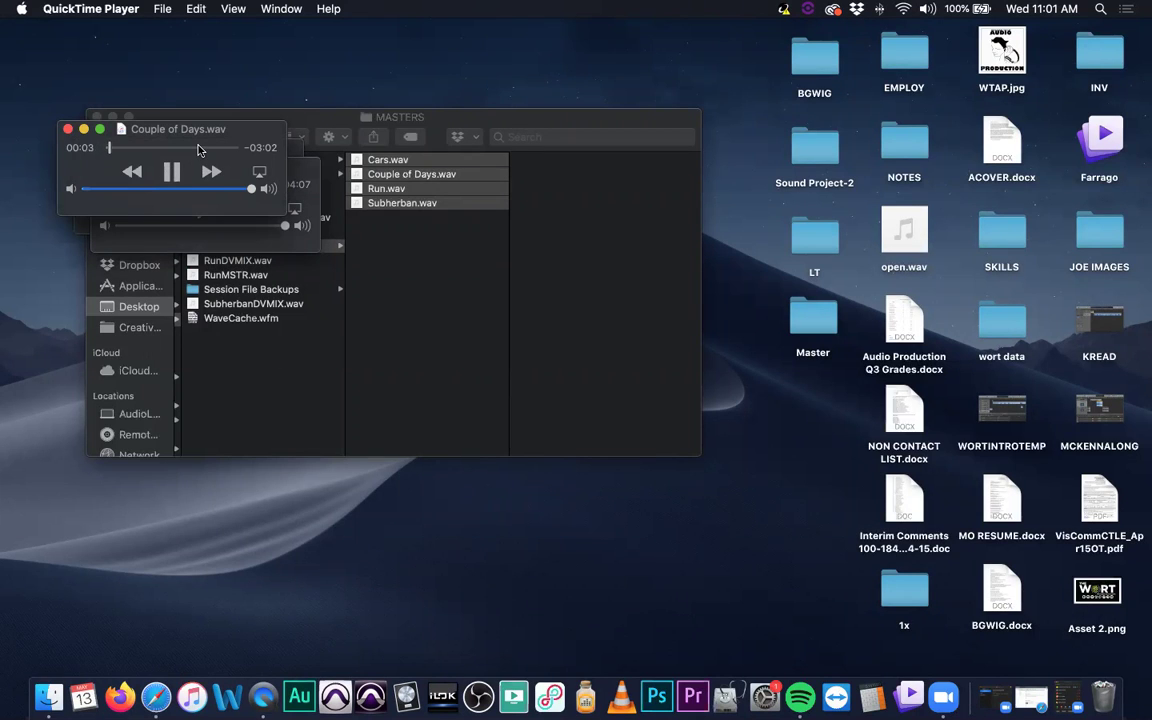
pyautogui.click(198, 148)
pyautogui.click(229, 148)
pyautogui.press('super+w')
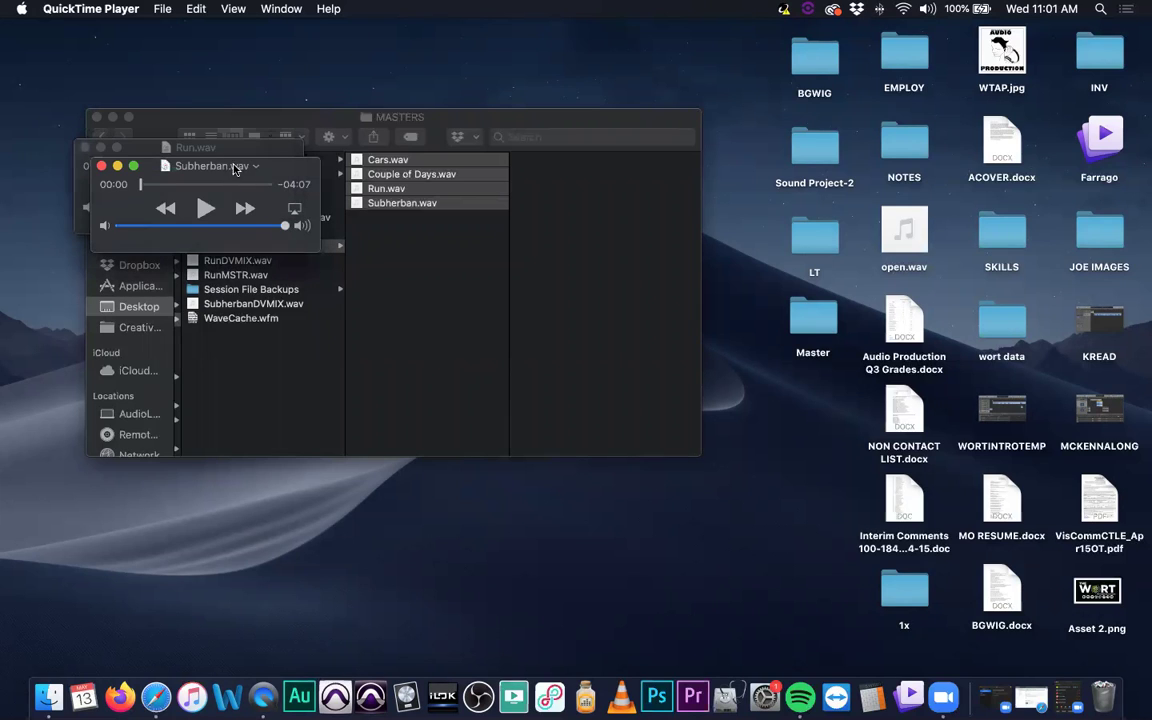
# Step: Audition Run.wav at its beginning, near its end and around 1:46, and close its player window
pyautogui.press('super+w')
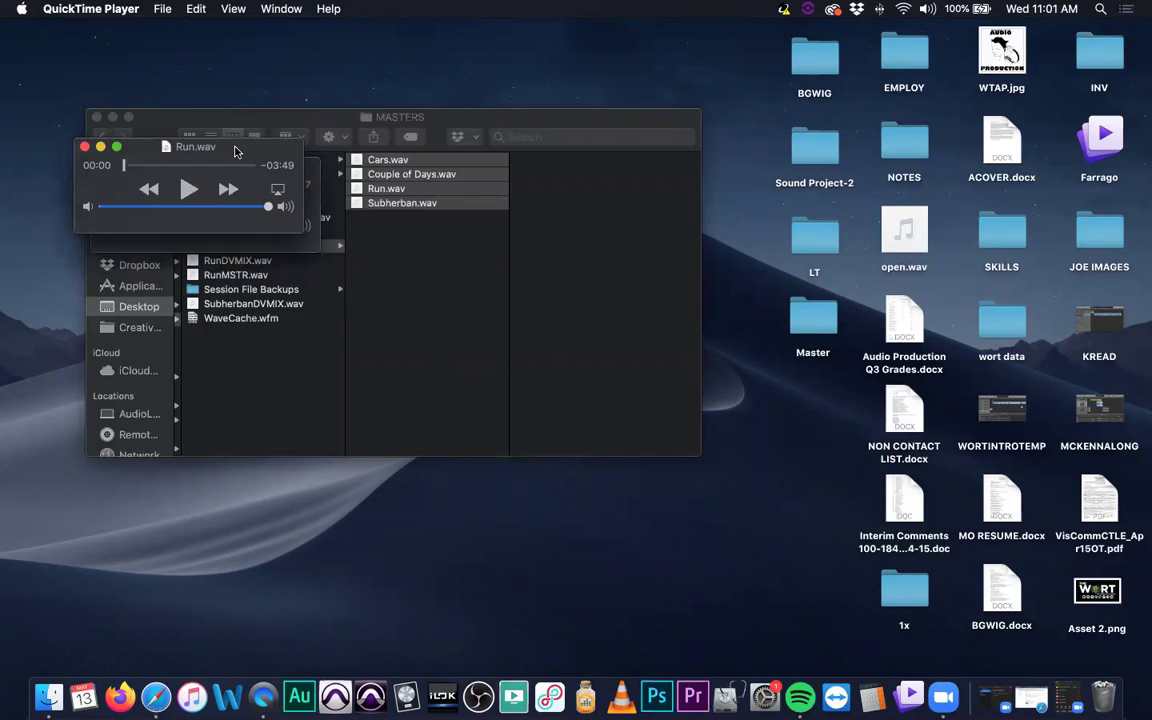
pyautogui.click(186, 190)
pyautogui.click(186, 190)
pyautogui.click(250, 166)
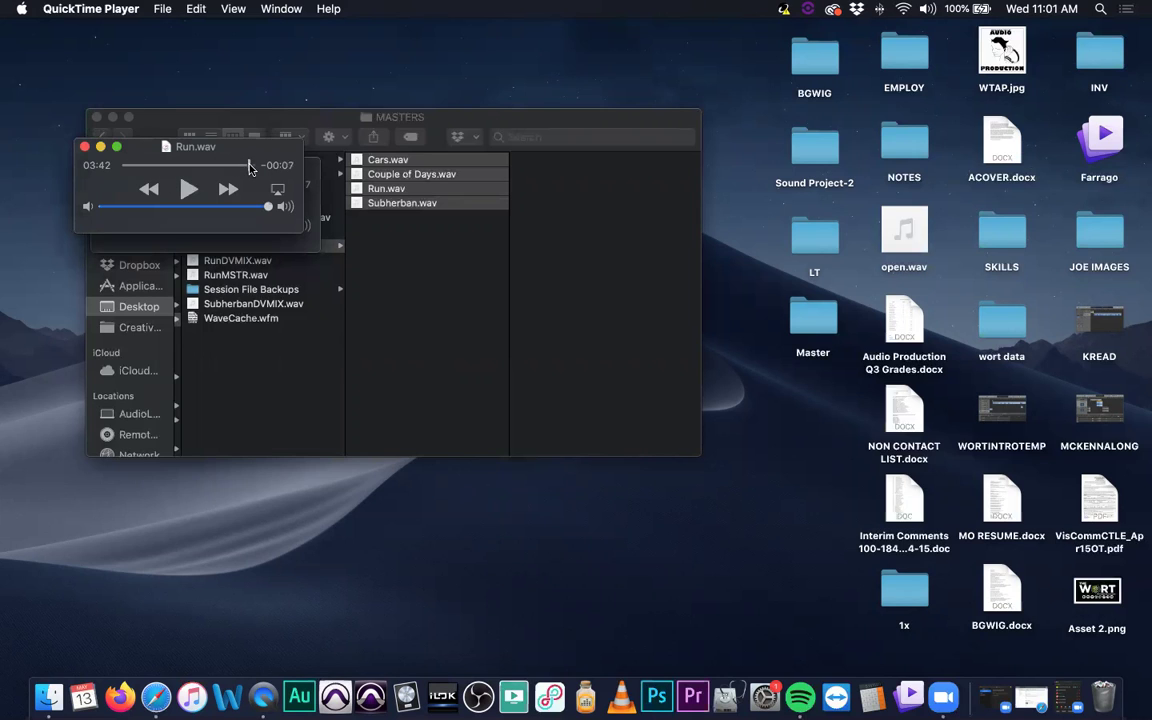
pyautogui.click(186, 185)
pyautogui.click(184, 166)
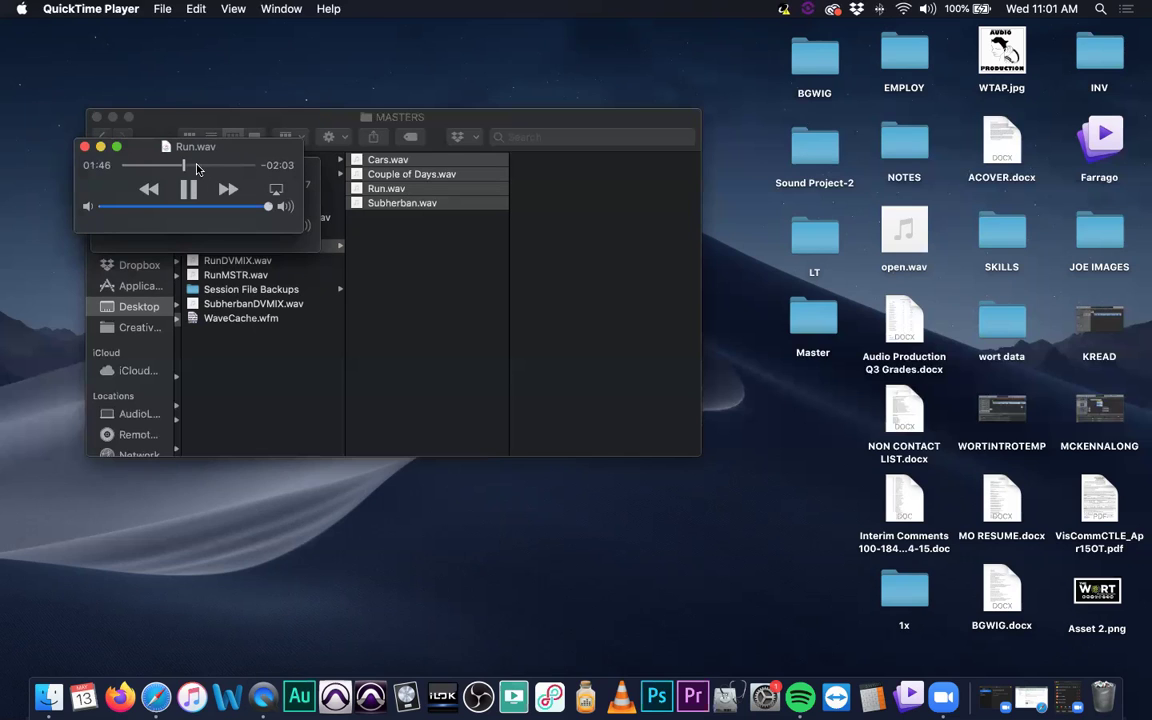
pyautogui.click(187, 191)
pyautogui.press('cmd+w')
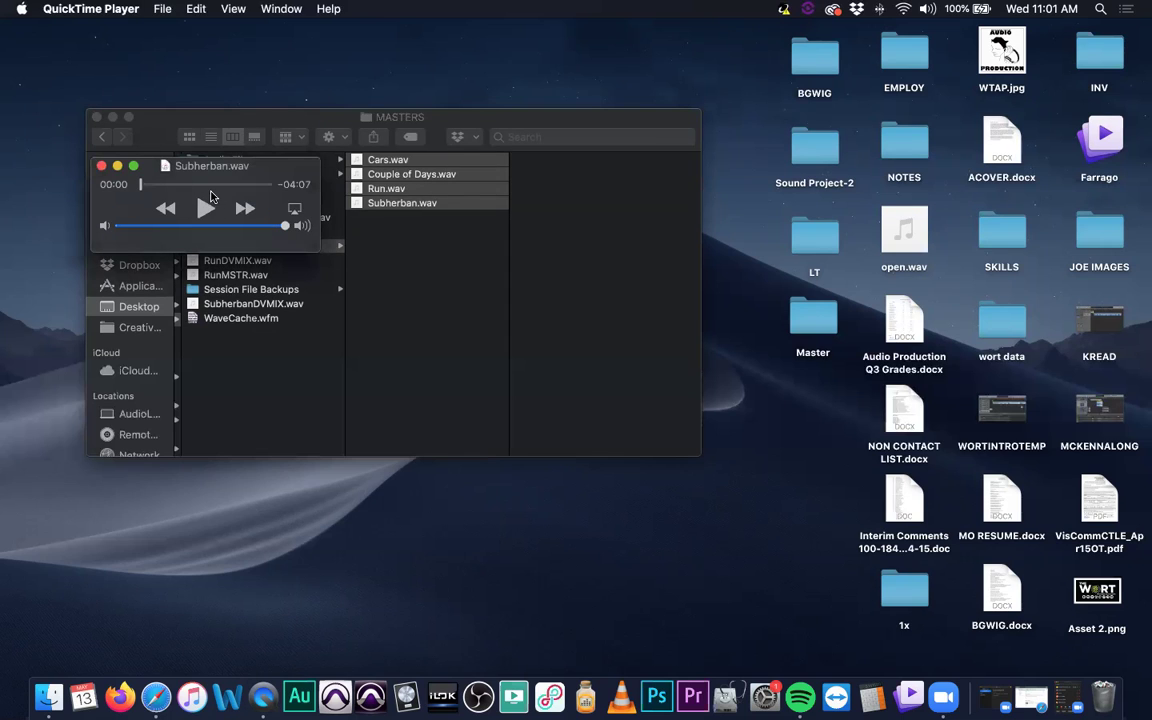
# Step: Audition Subherban.wav from its beginning and near its end, and close its player window
pyautogui.click(205, 207)
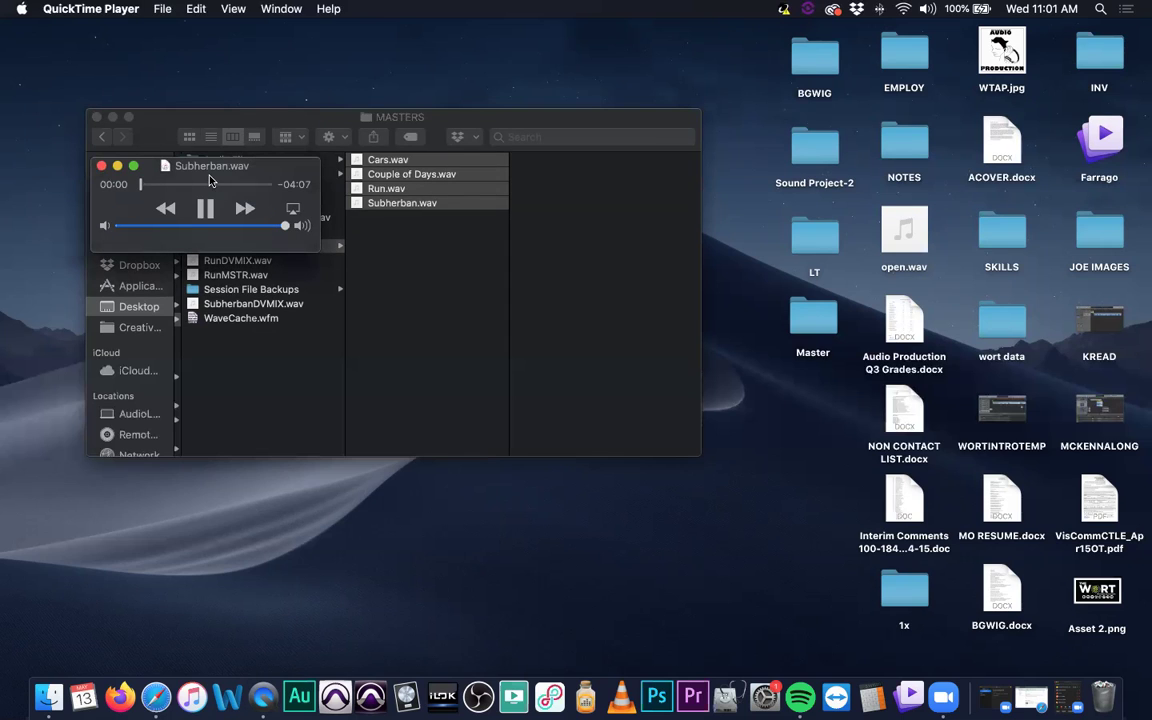
pyautogui.click(265, 185)
pyautogui.click(205, 210)
pyautogui.press('super+w')
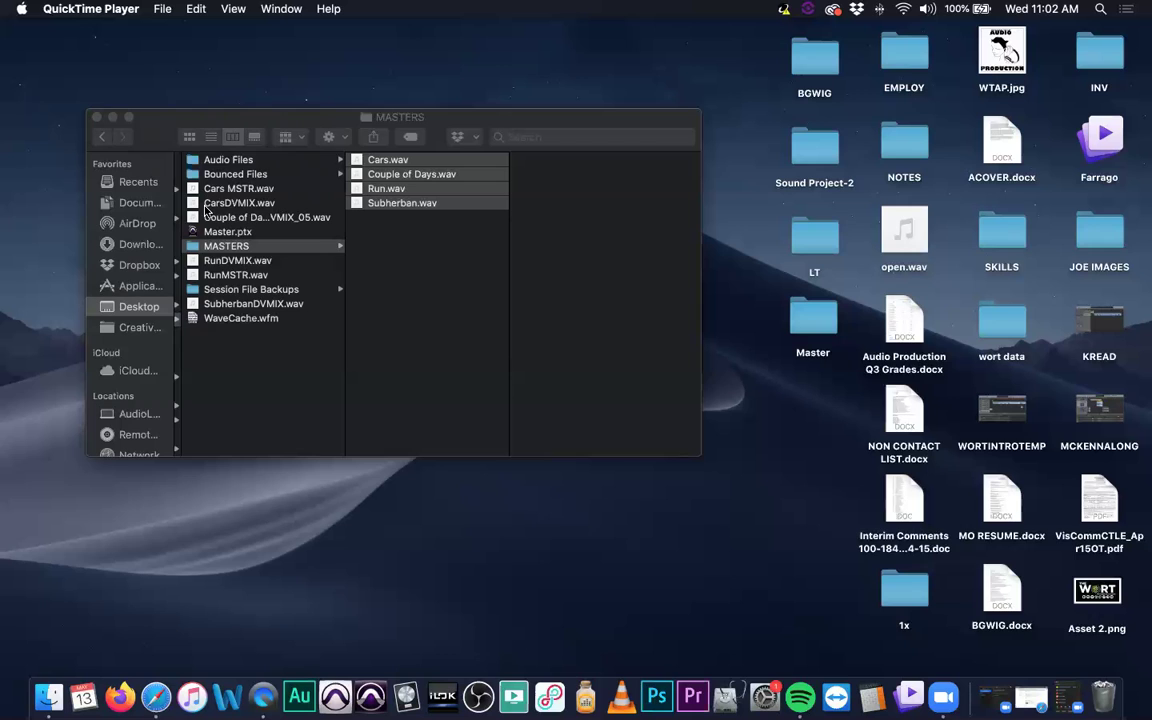
# Step: Close the MASTERS folder window and postpone the Trend Micro protection alert with a later reminder
pyautogui.click(423, 258)
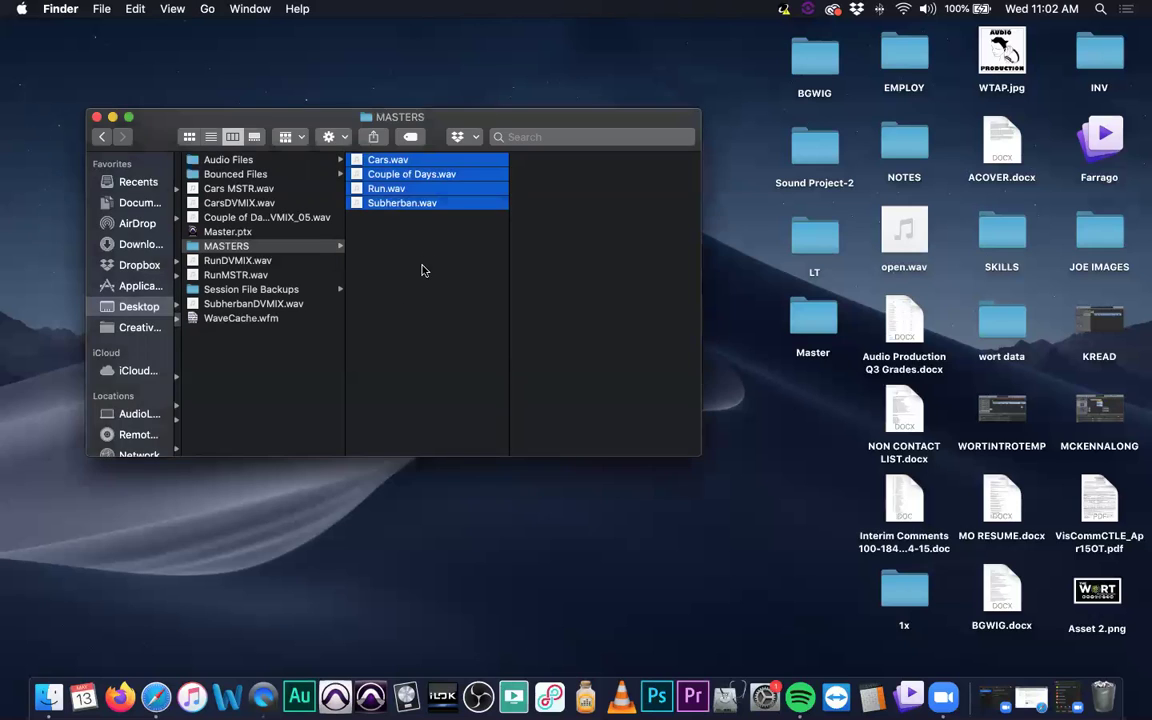
pyautogui.press('super+w')
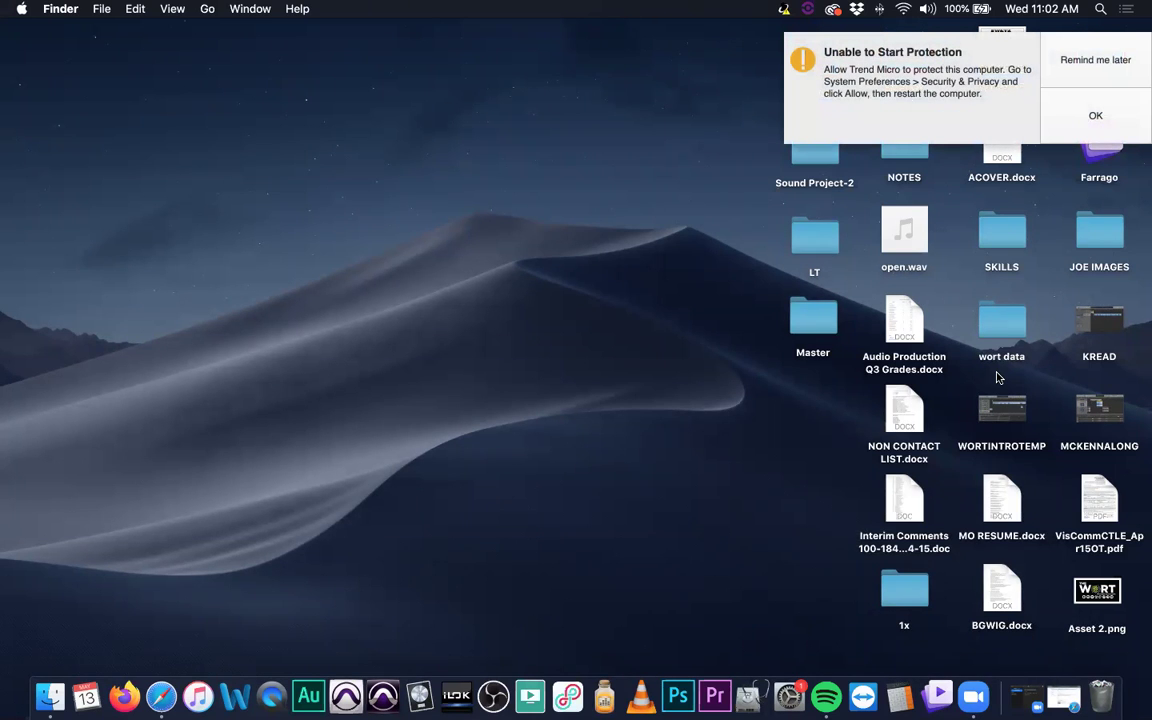
pyautogui.click(1095, 60)
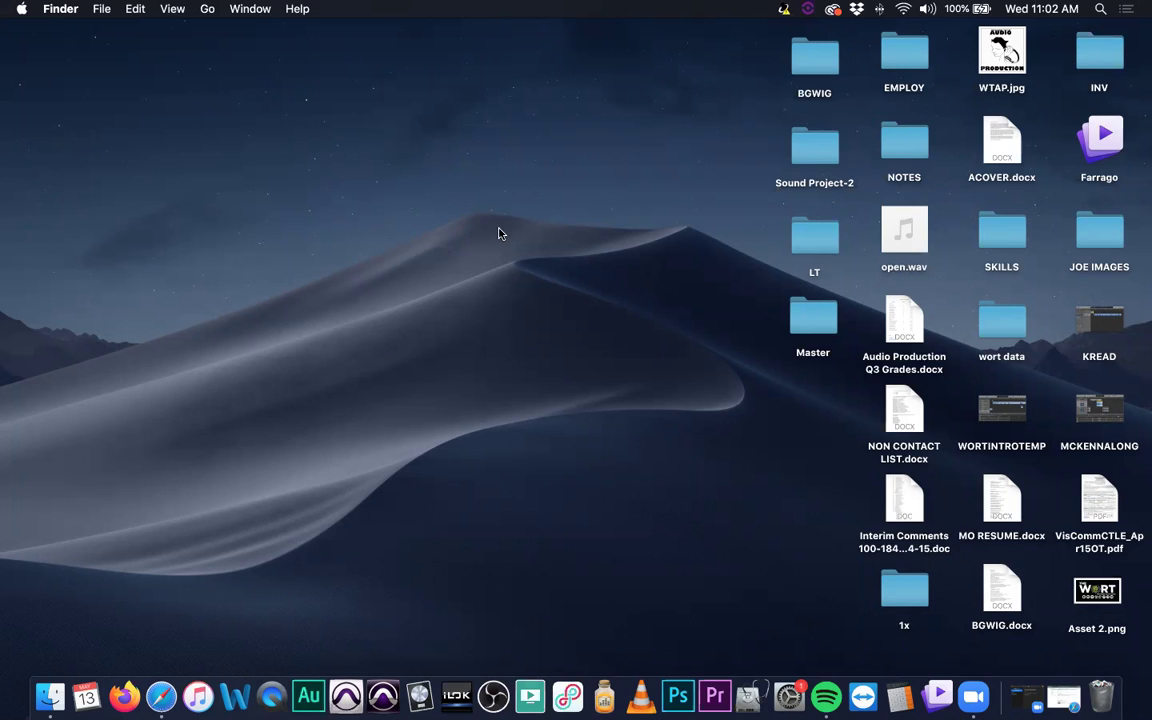
pyautogui.moveTo(416, 162); pyautogui.dragTo(741, 297)
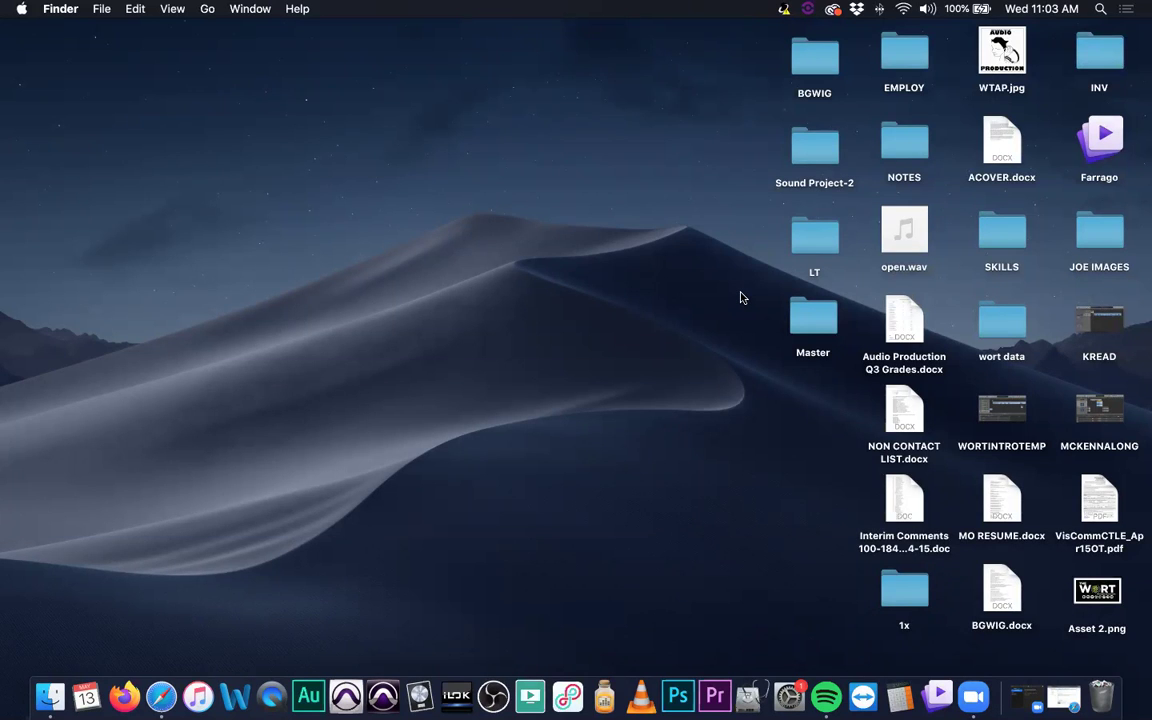